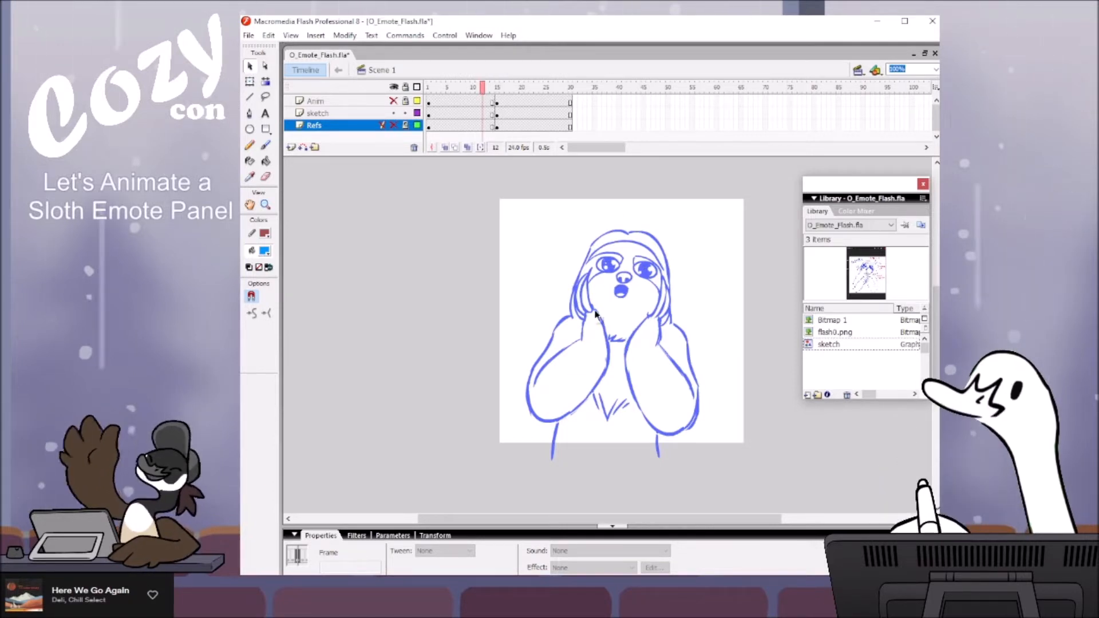
Step: Swap the sketch layer's two keyframe drawings, putting the wider-mouthed sloth at frame 1 and the smaller-mouthed one at frame 15
click(493, 88)
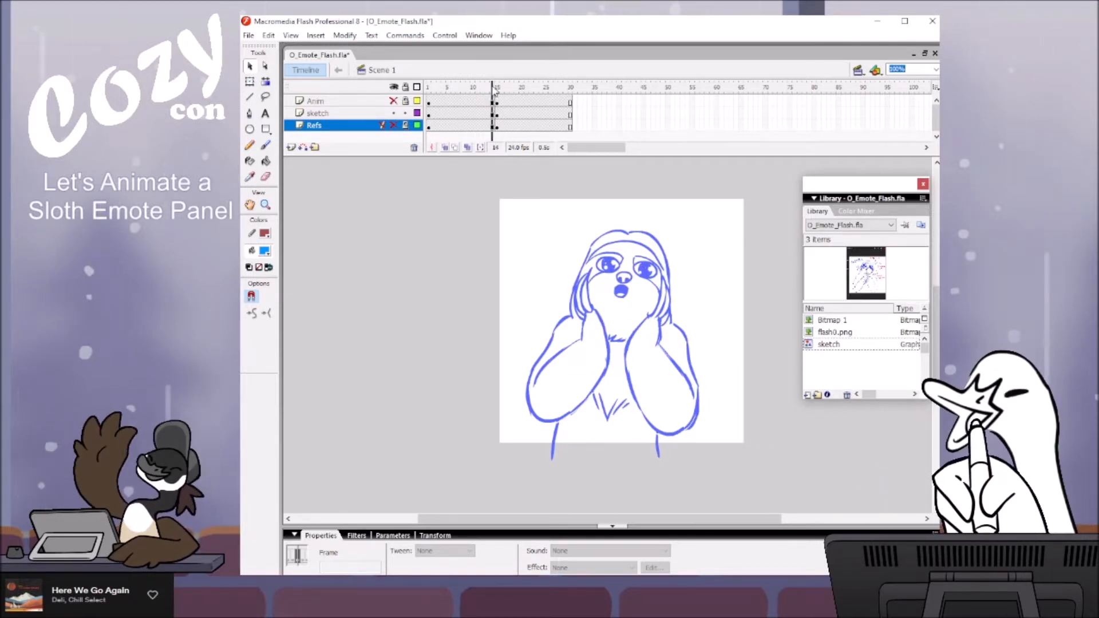
click(497, 113)
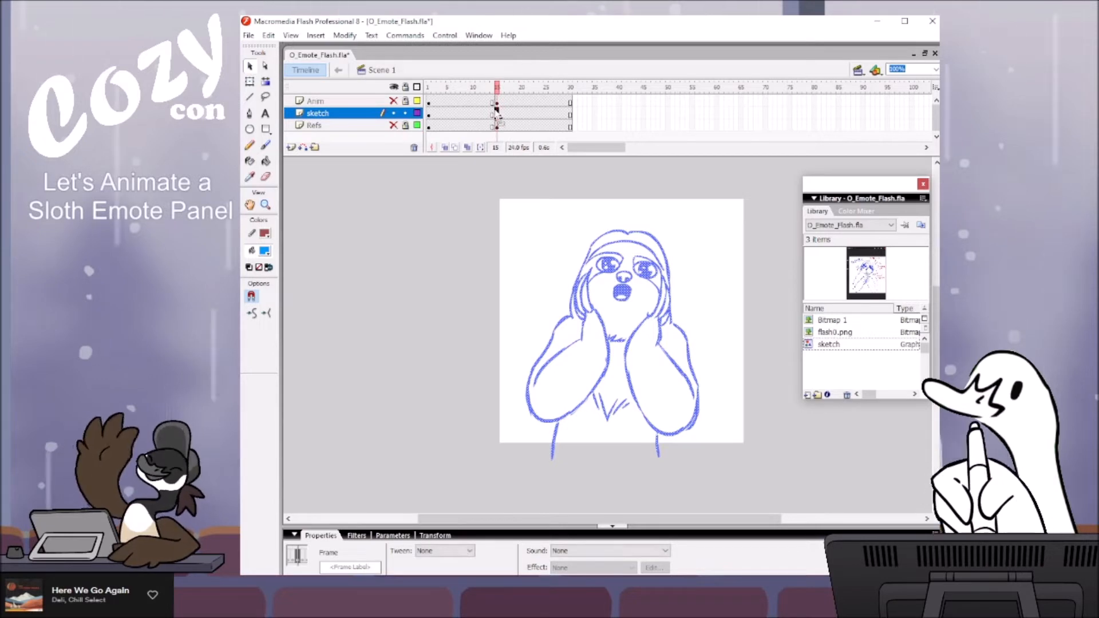
mouse_move(497, 113)
mouse_down()
mouse_move(433, 113)
mouse_move(460, 110)
mouse_up()
click(429, 113)
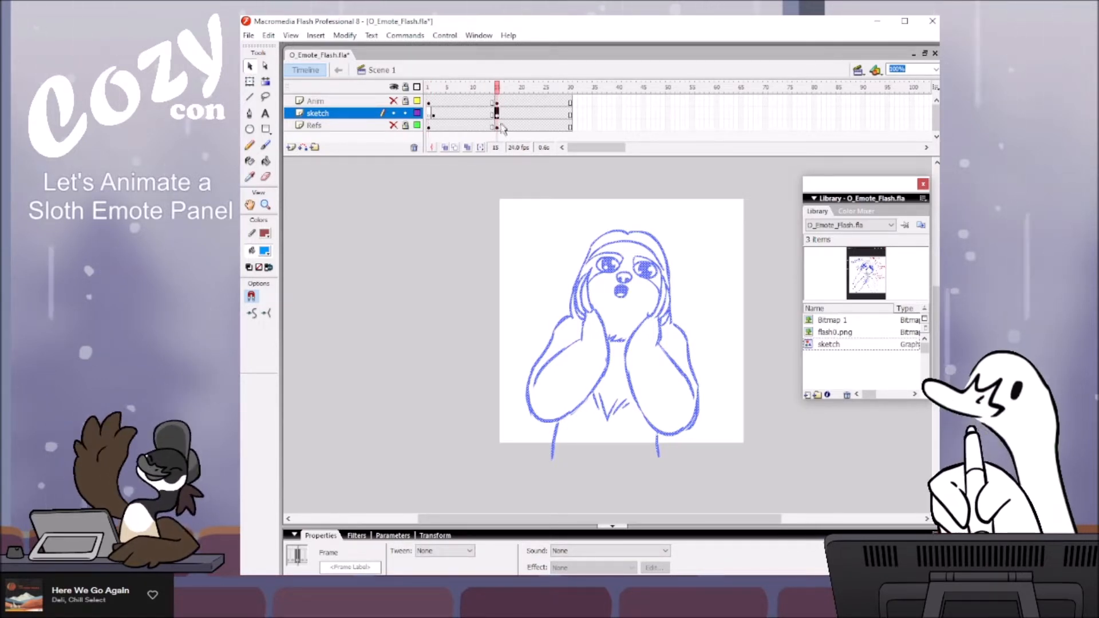
click(433, 115)
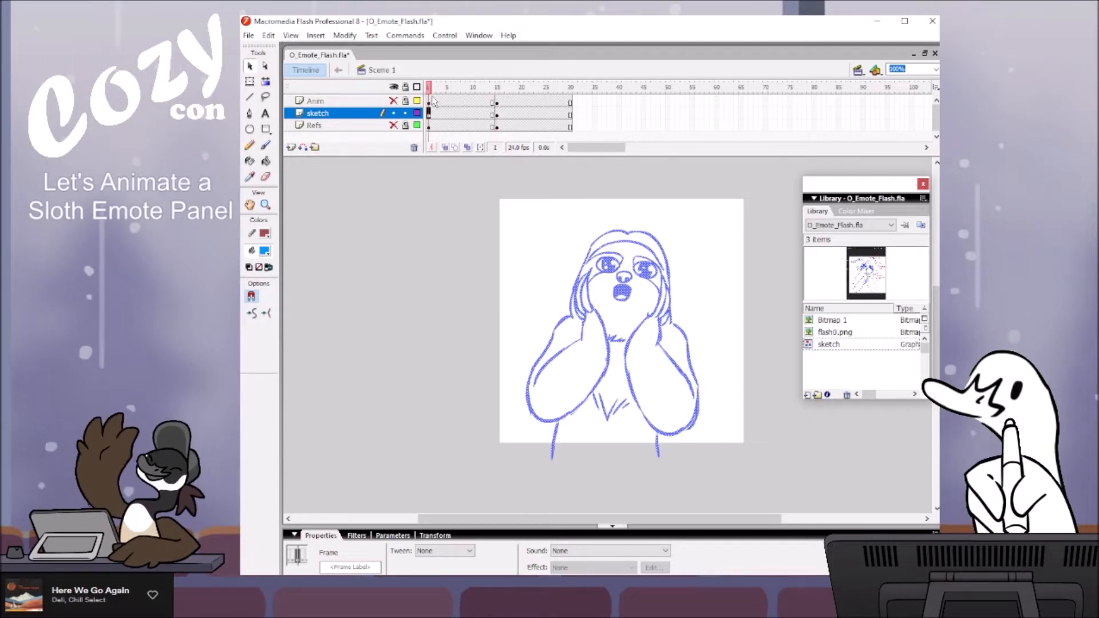
Step: Scale up the sloth drawing at frame 1 with Free Transform and reposition it so the face and hands fill the canvas
key(q)
drag(699, 230, 738, 177)
key(ctrl+z)
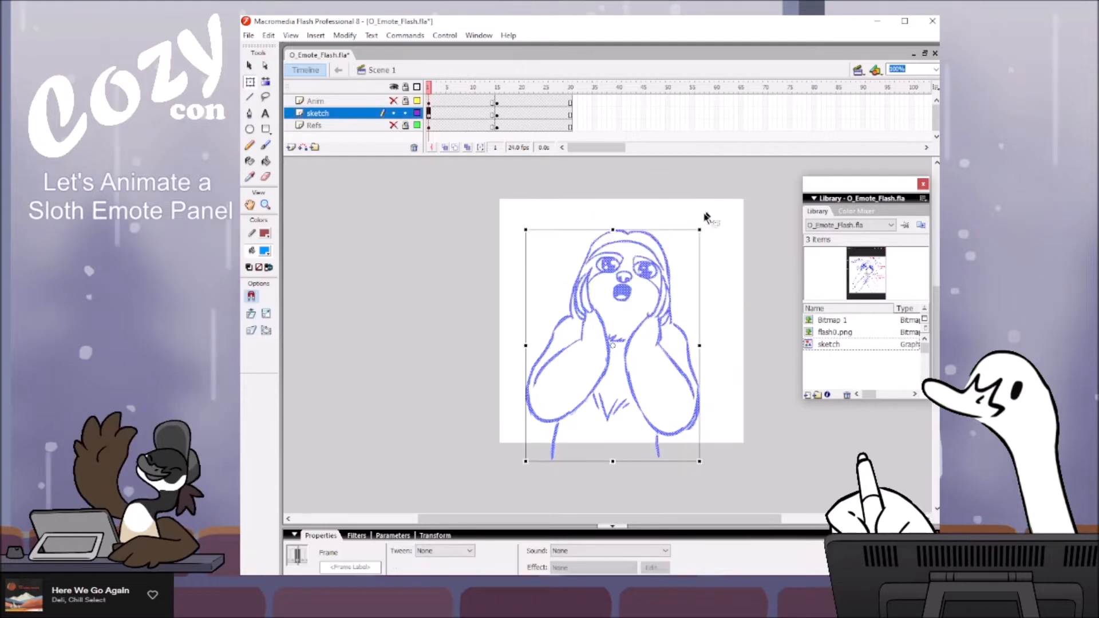
mouse_move(699, 229)
mouse_down()
mouse_move(737, 213)
mouse_move(761, 149)
mouse_up()
mouse_move(710, 225)
mouse_down()
mouse_move(705, 281)
mouse_move(722, 280)
mouse_move(719, 268)
mouse_up()
click(755, 415)
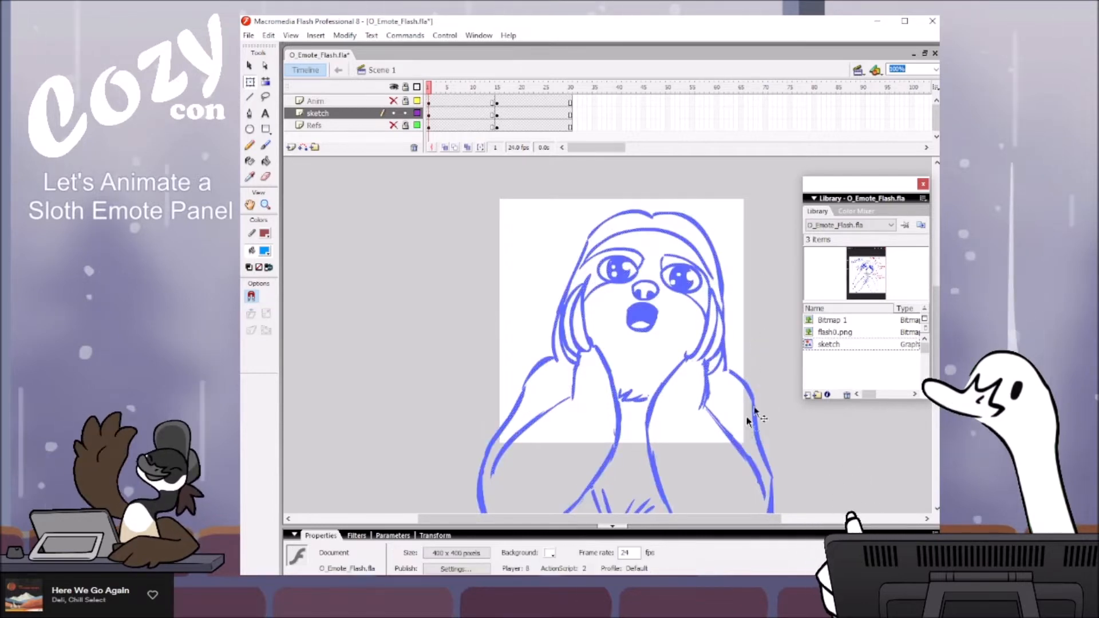
Step: Compare both sketch poses, and enlarge the frame 1 close-up slightly more, lowering it so the head stays inside the canvas
click(433, 113)
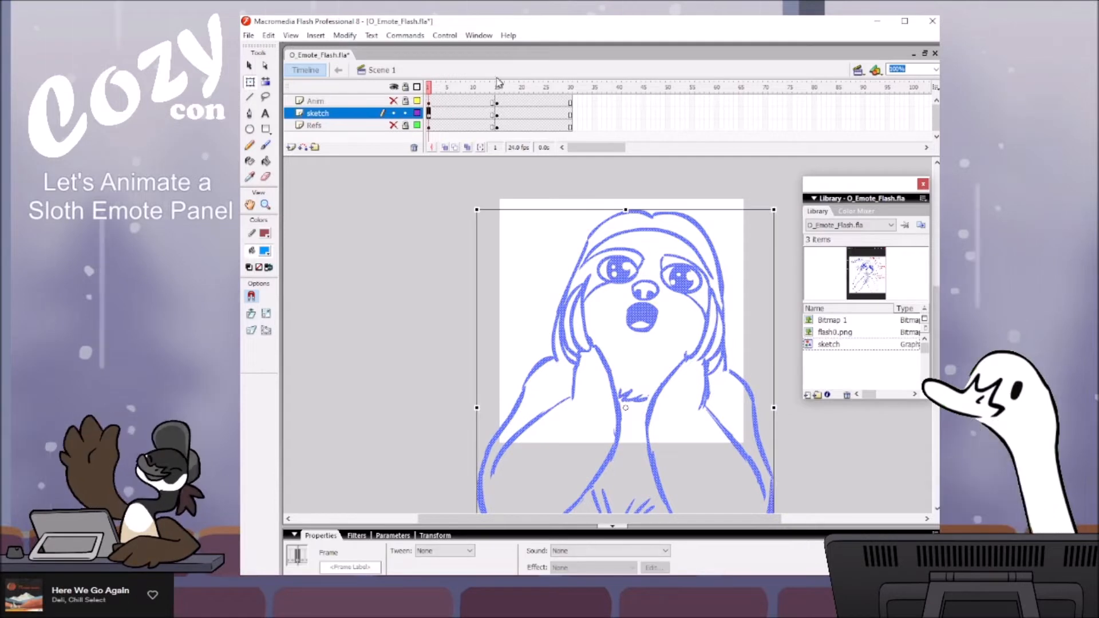
click(498, 85)
drag(498, 84, 473, 89)
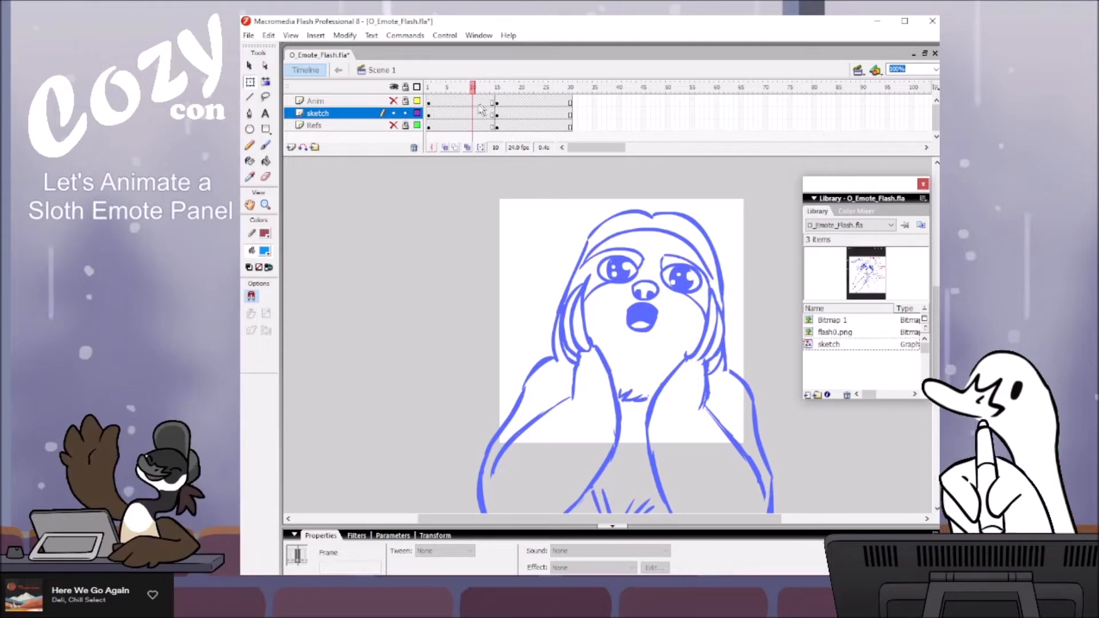
click(428, 113)
drag(772, 210, 788, 192)
drag(722, 232, 728, 250)
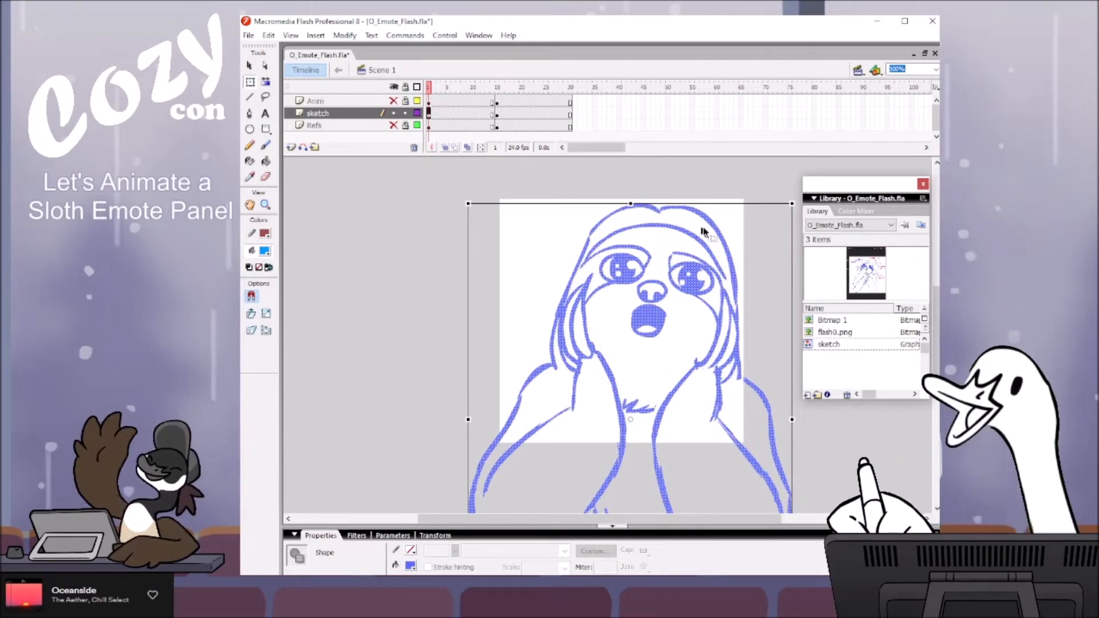
drag(722, 234, 722, 240)
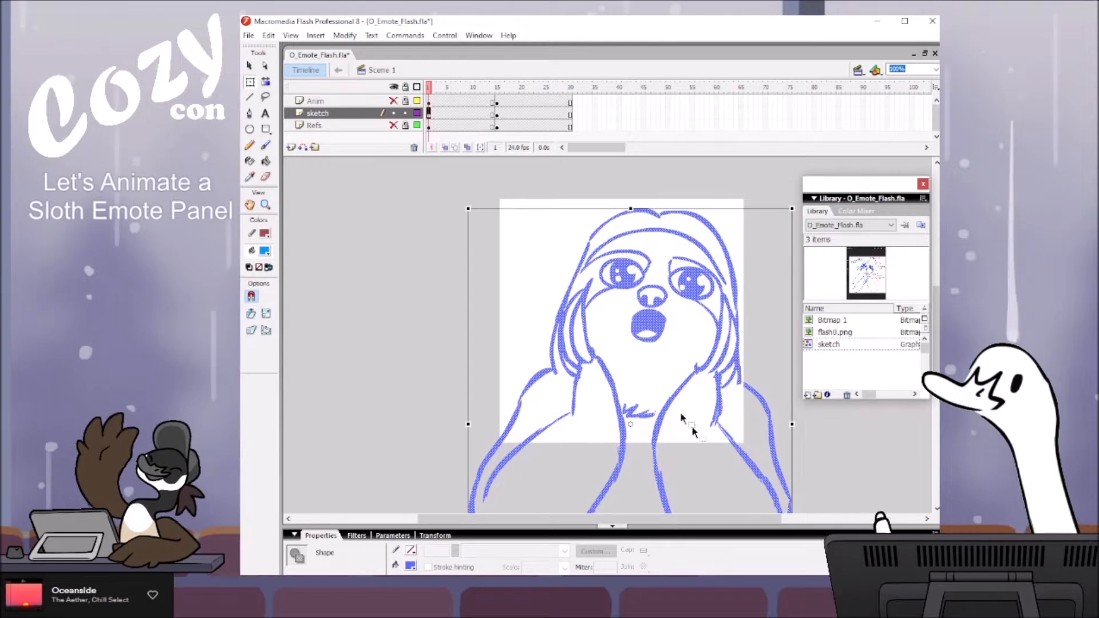
Step: Scale up the sloth drawing at frame 15 slightly and compare the two poses across the keyframe change
click(502, 113)
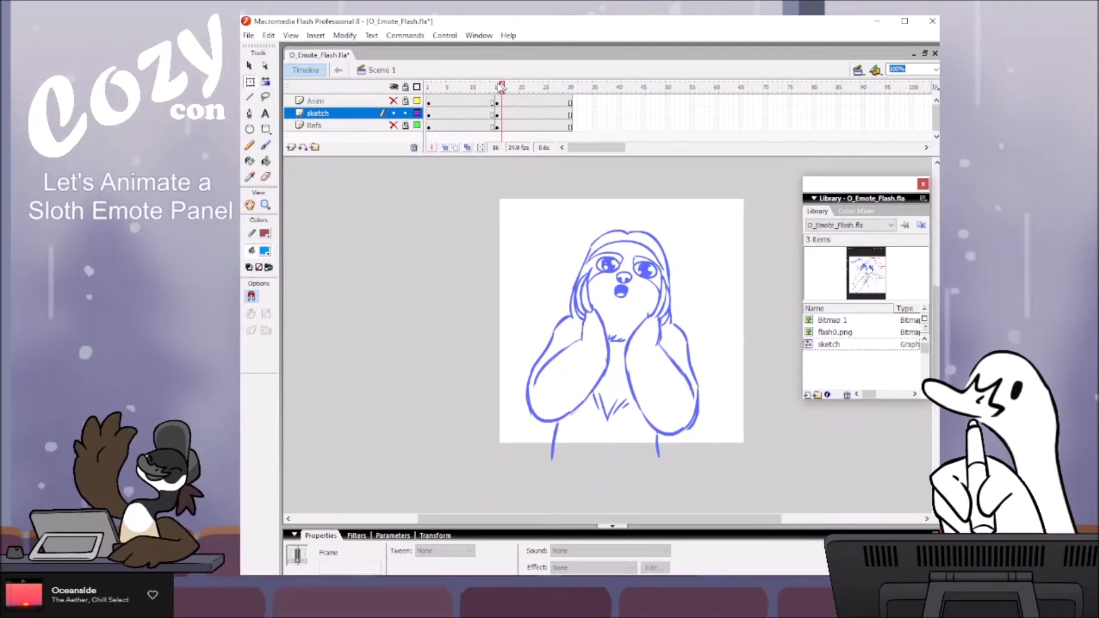
click(493, 87)
click(497, 89)
drag(484, 184, 720, 502)
drag(699, 229, 713, 212)
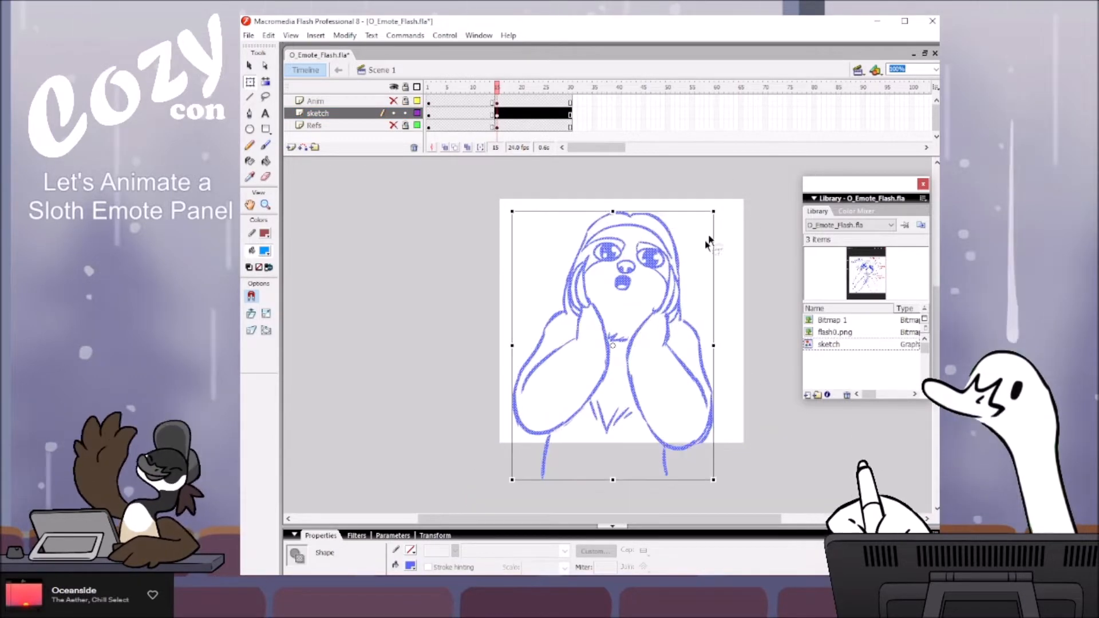
click(778, 452)
mouse_move(497, 90)
mouse_down()
mouse_move(488, 91)
mouse_move(504, 87)
mouse_up()
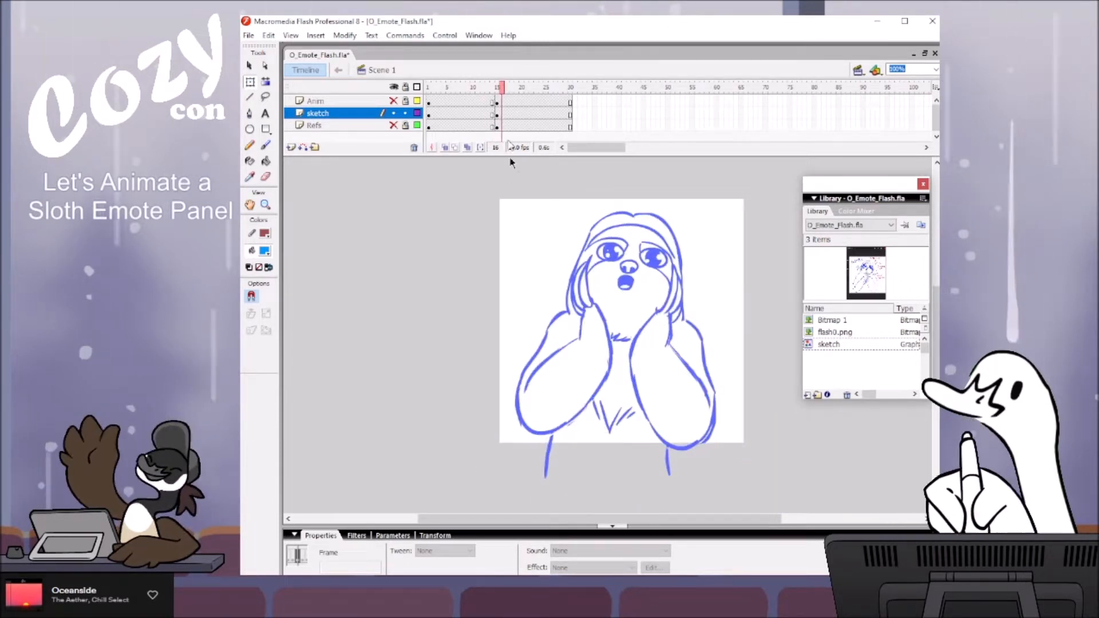
drag(499, 87, 497, 88)
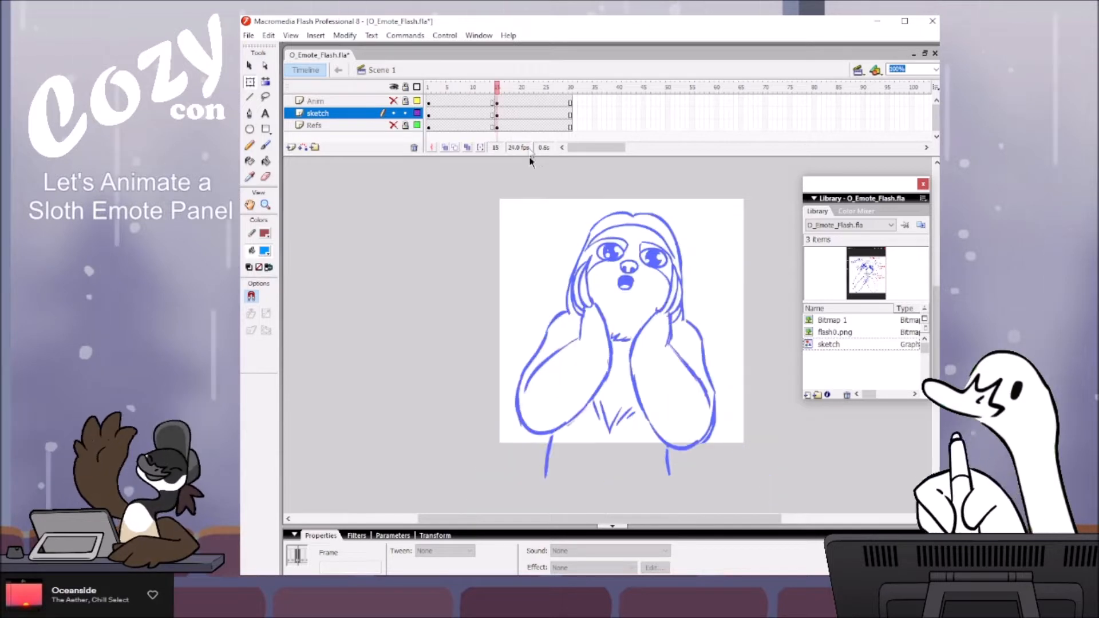
drag(496, 87, 490, 84)
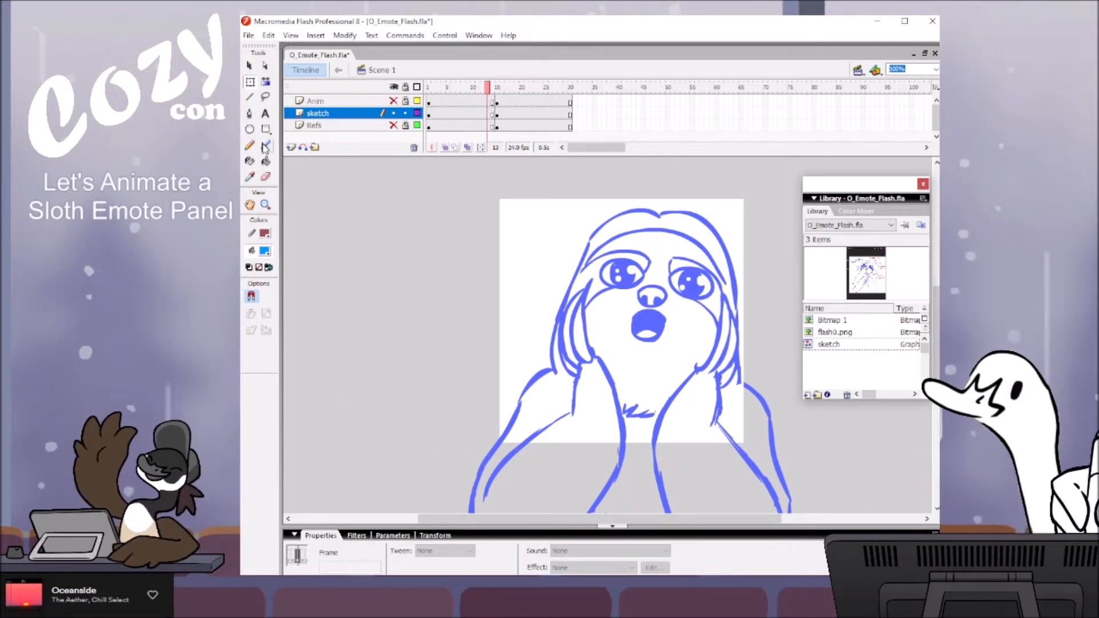
Step: Paint three light-blue four-pointed sparkles with a small brush in the empty area beside the close-up sloth's head
key(b)
click(270, 329)
click(272, 347)
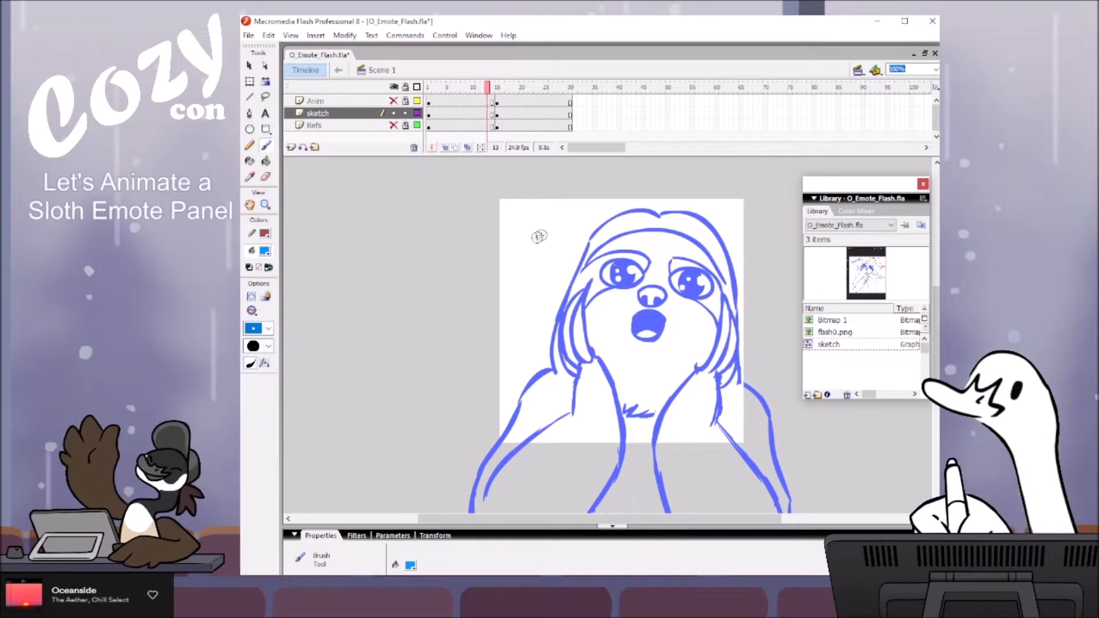
drag(537, 264, 531, 221)
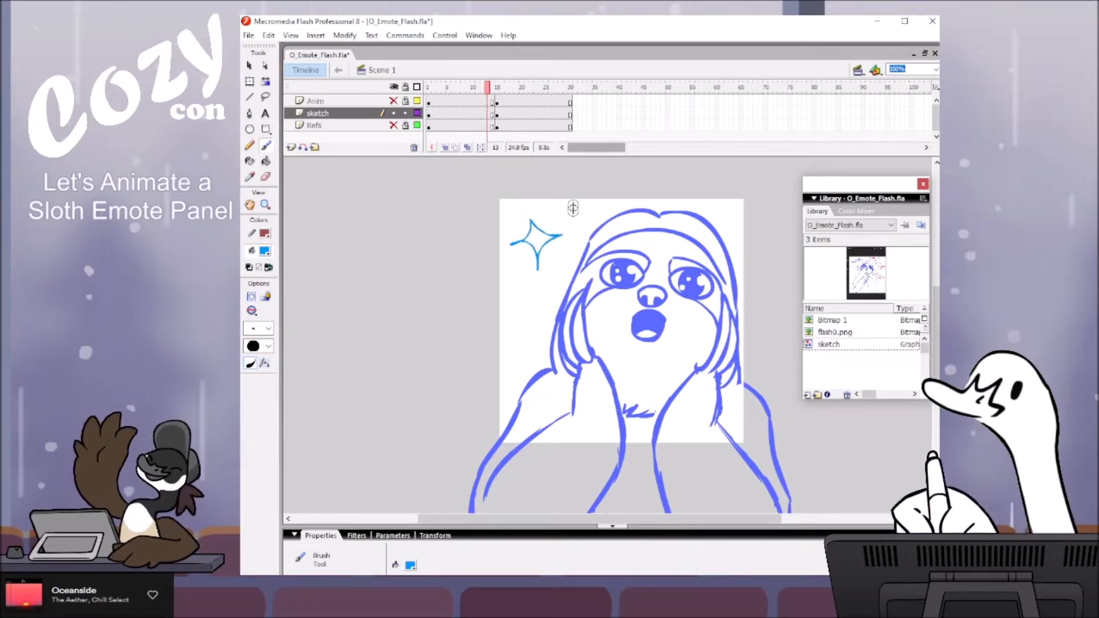
drag(504, 304, 521, 329)
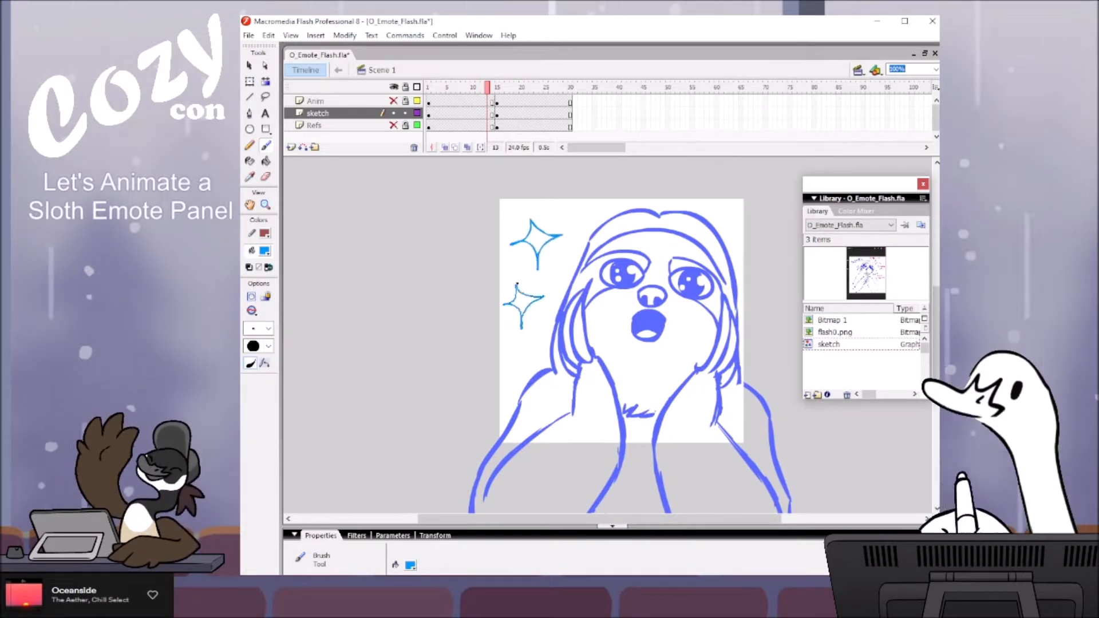
drag(573, 201, 581, 217)
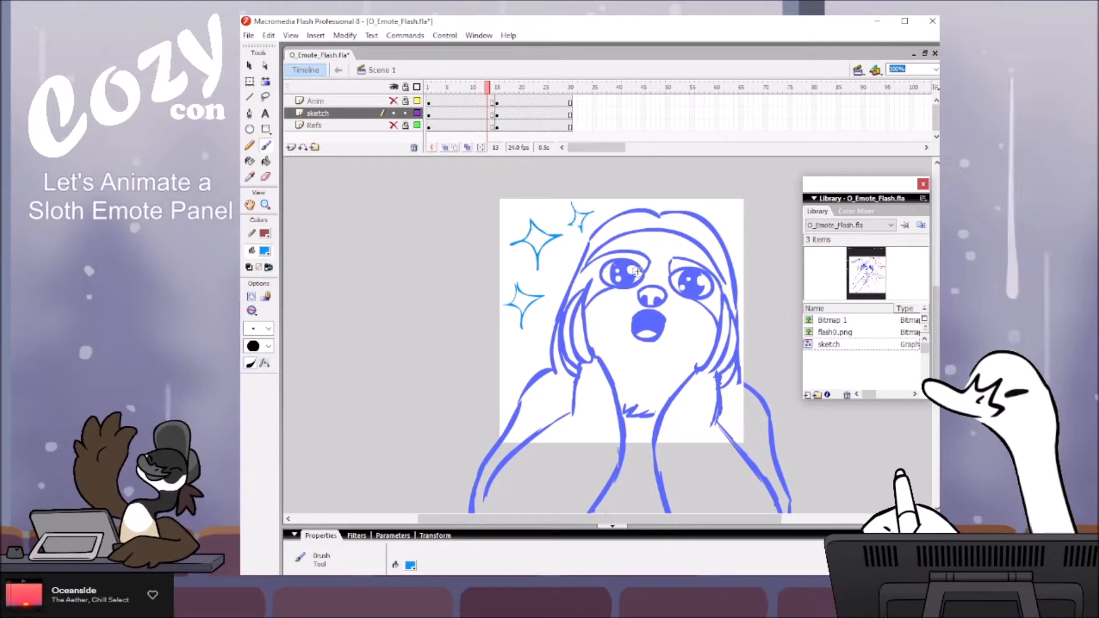
Step: Match the brush colour to the sloth's sketch lines and choose a larger brush size
click(264, 251)
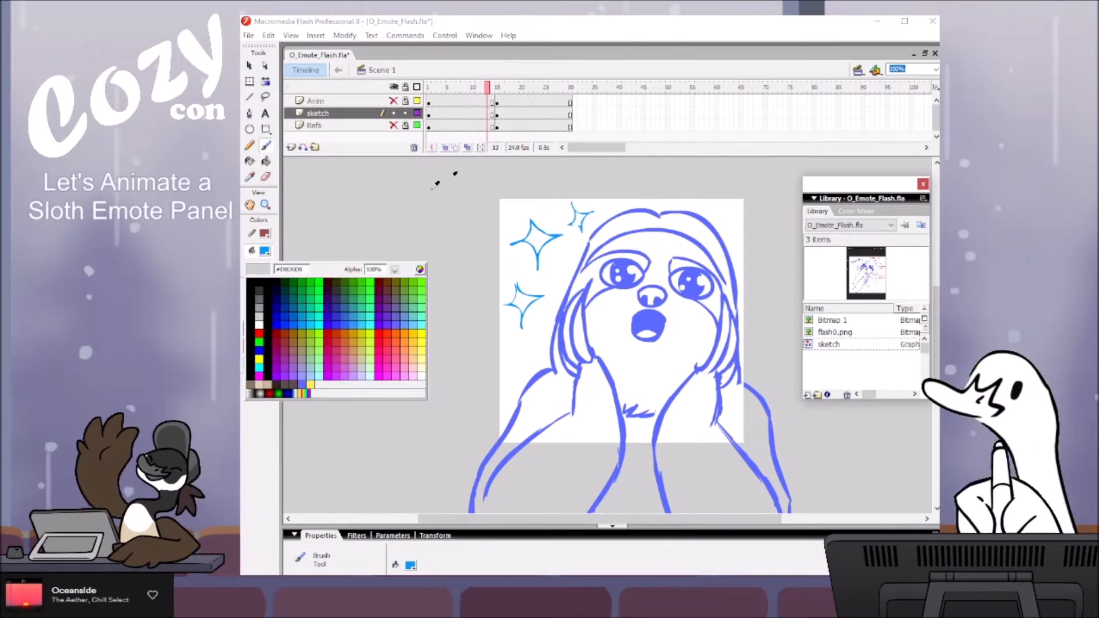
click(628, 255)
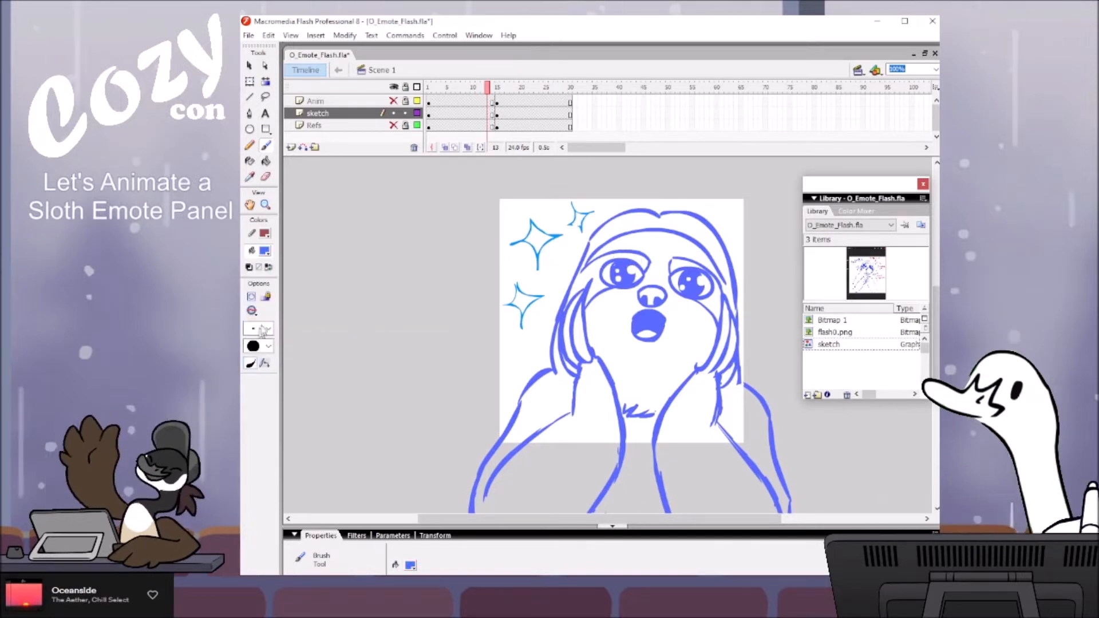
click(267, 328)
click(267, 378)
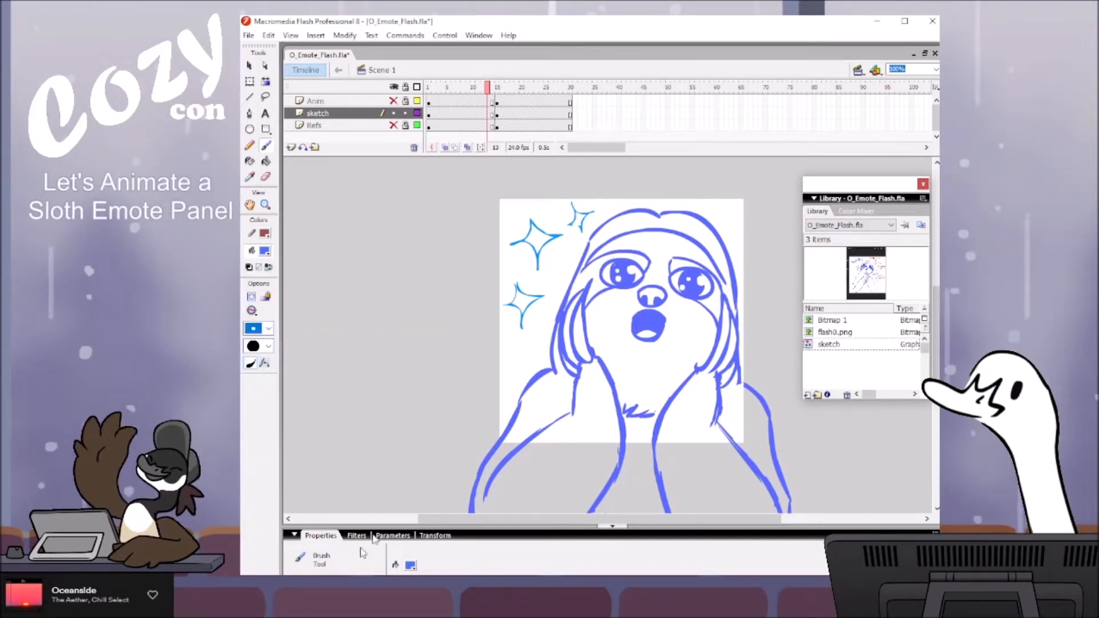
Step: Reorder the sketch layer's keyframes so the smaller pose starts at frame 1 and the sparkling close-up starts at frame 15
click(499, 87)
click(429, 114)
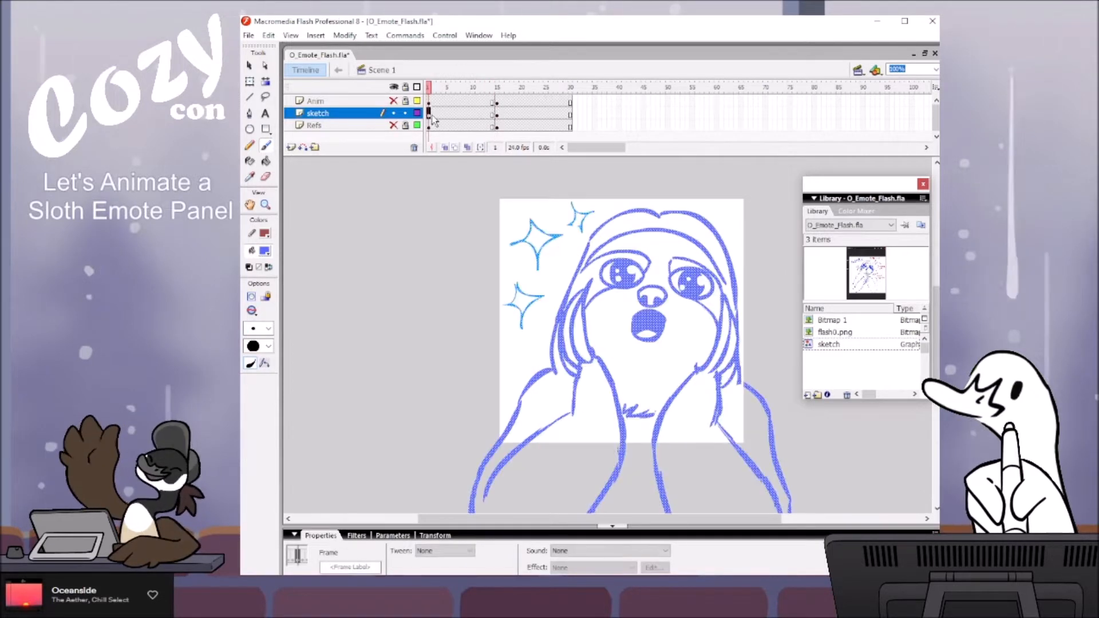
click(497, 114)
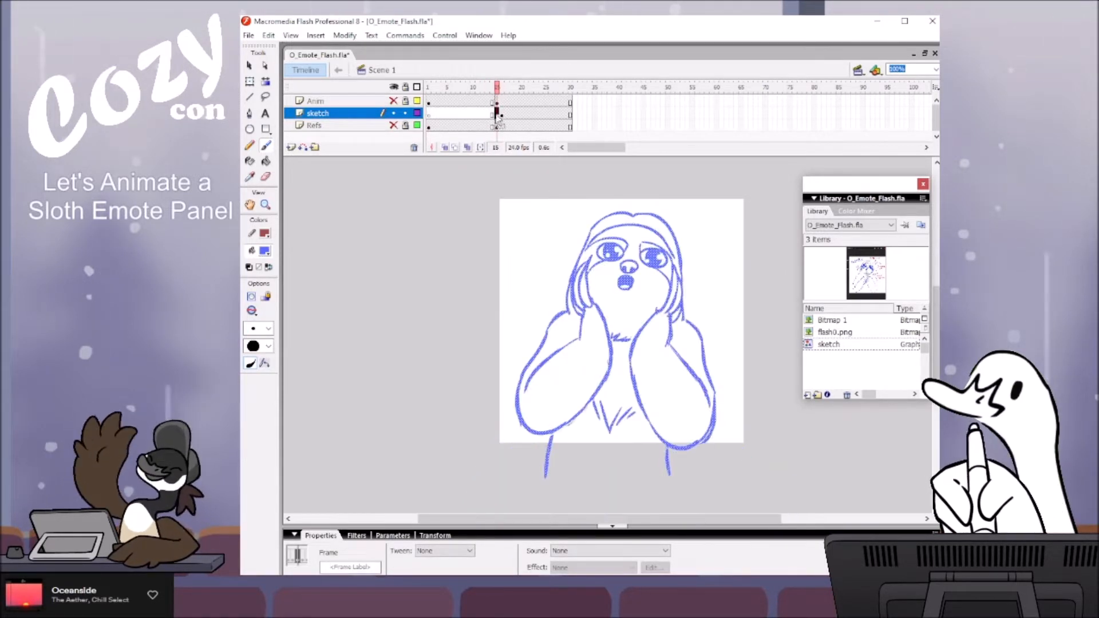
click(429, 114)
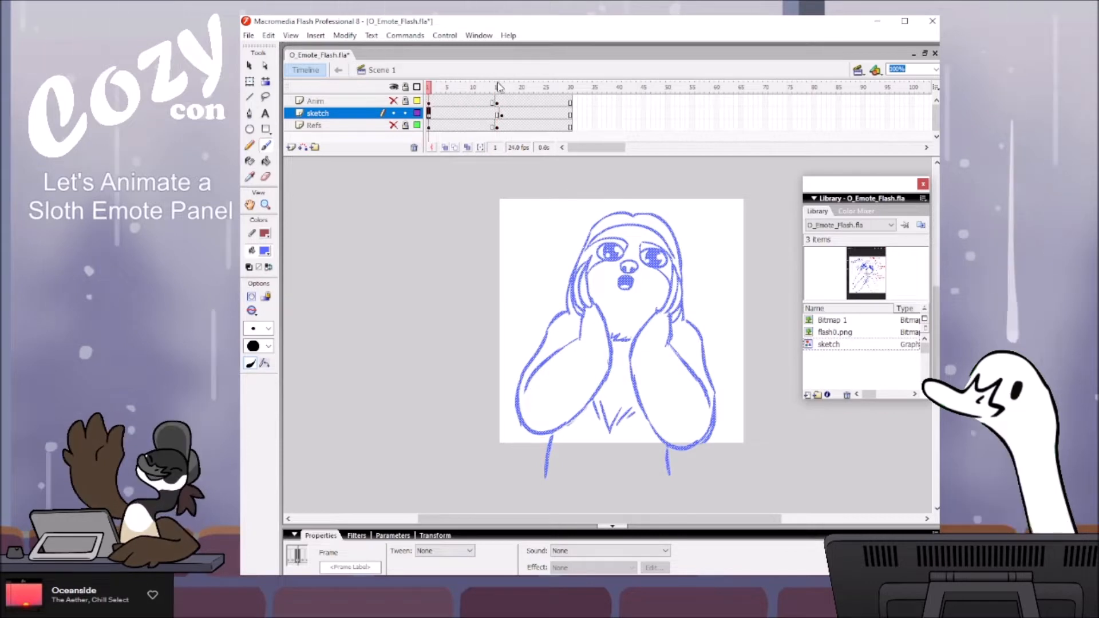
click(501, 114)
click(492, 86)
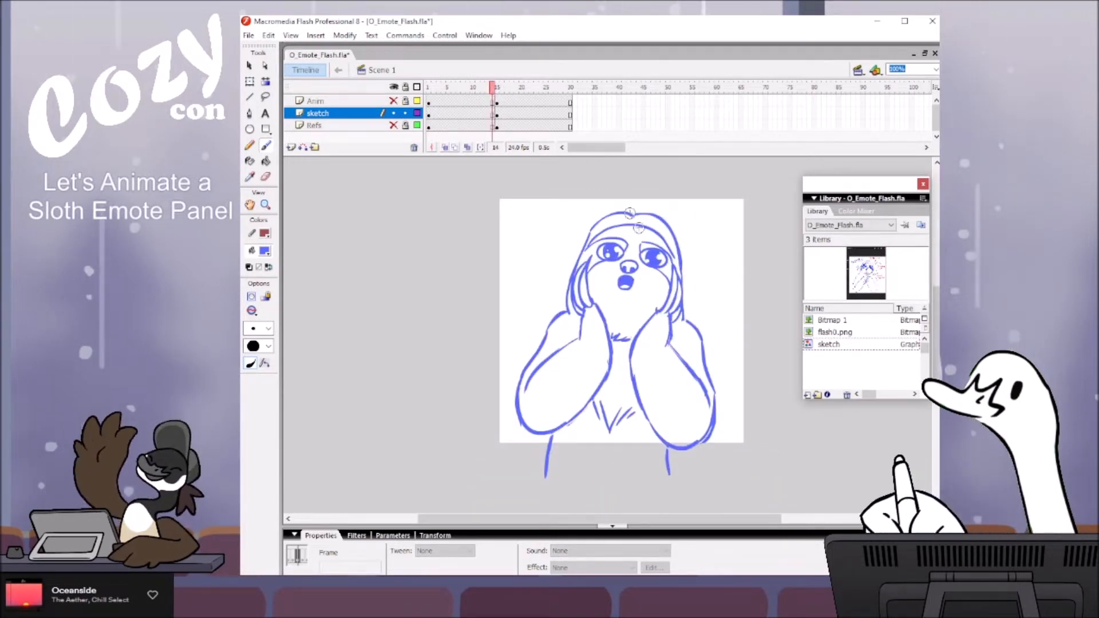
Step: Shrink the open mouth of the smaller sloth pose in the first keyframe with Free Transform
key(v)
click(626, 284)
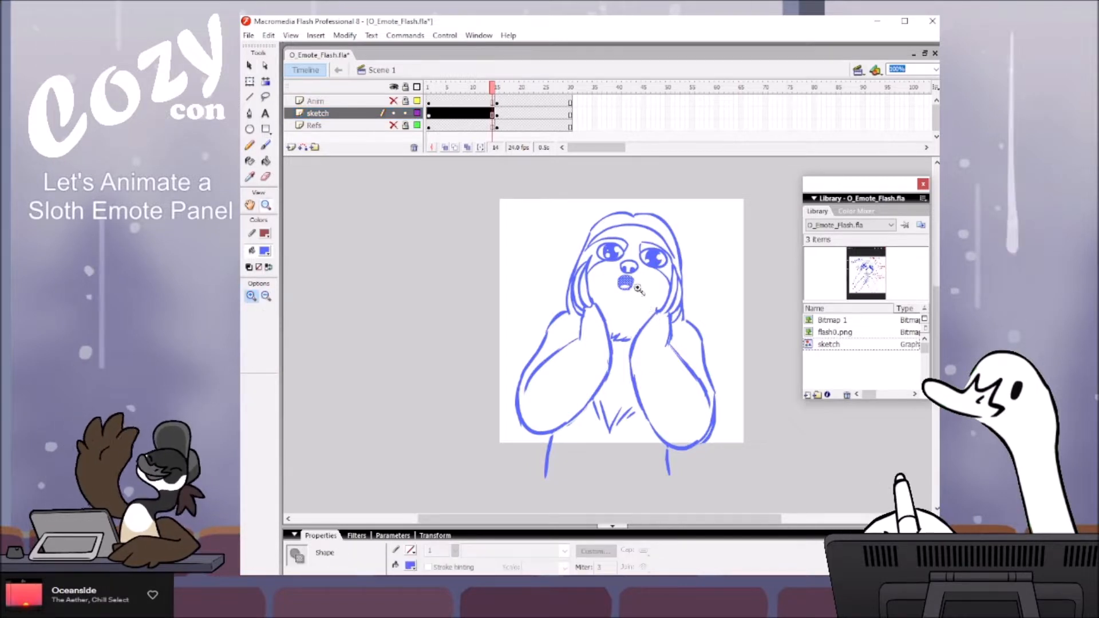
ctrl+click(638, 290)
drag(647, 356, 651, 380)
key(q)
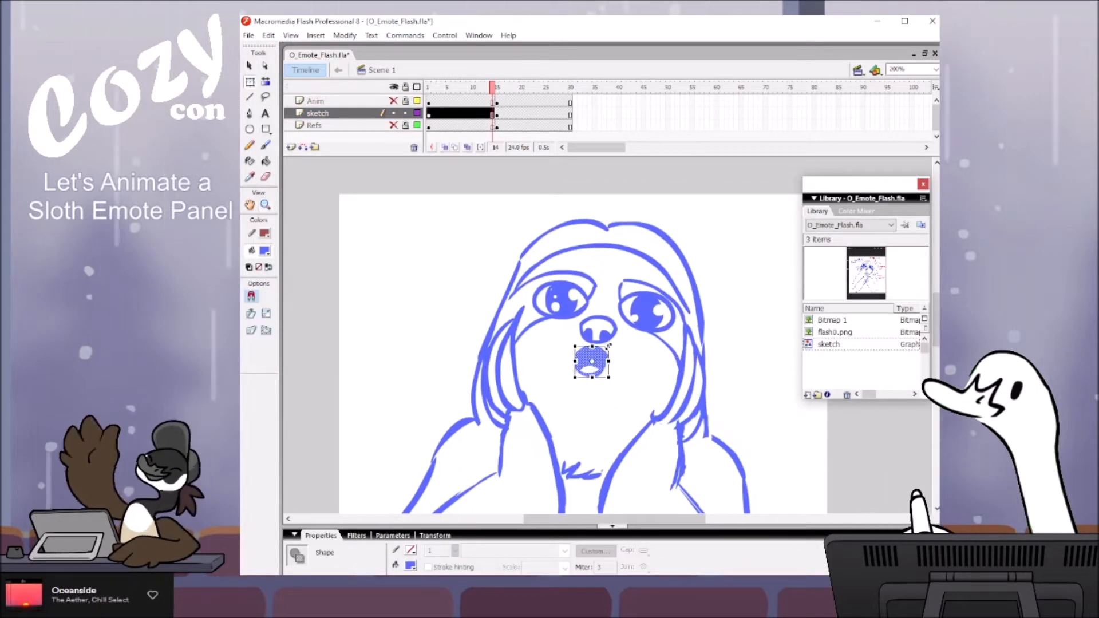
drag(609, 346, 602, 352)
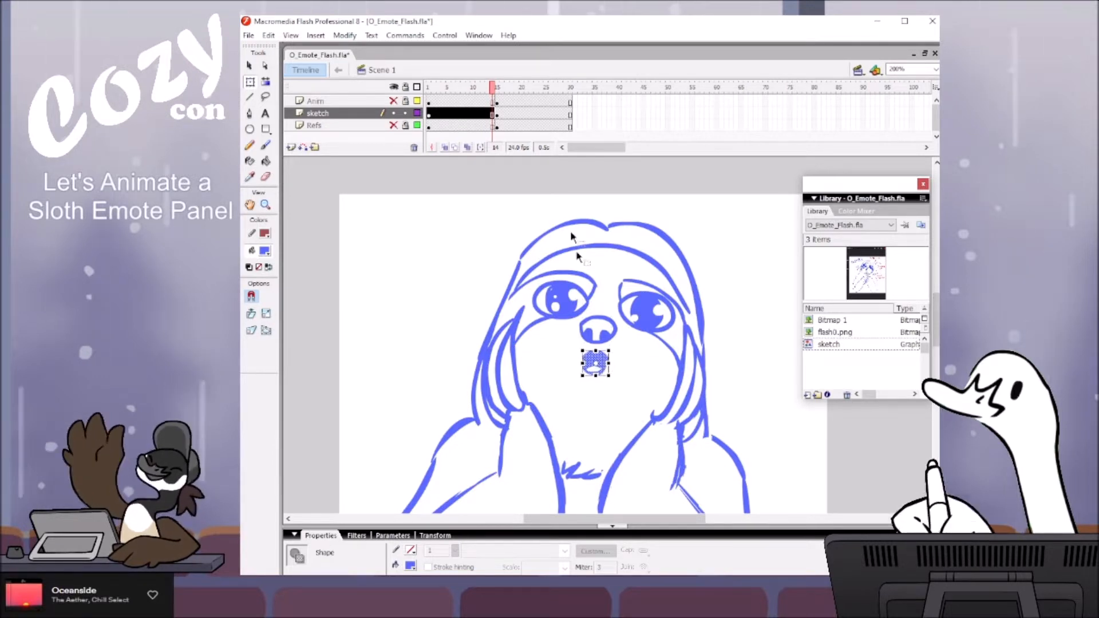
Step: Enlarge the close-up sloth's open mouth in the second keyframe and place it just below the nose
click(502, 88)
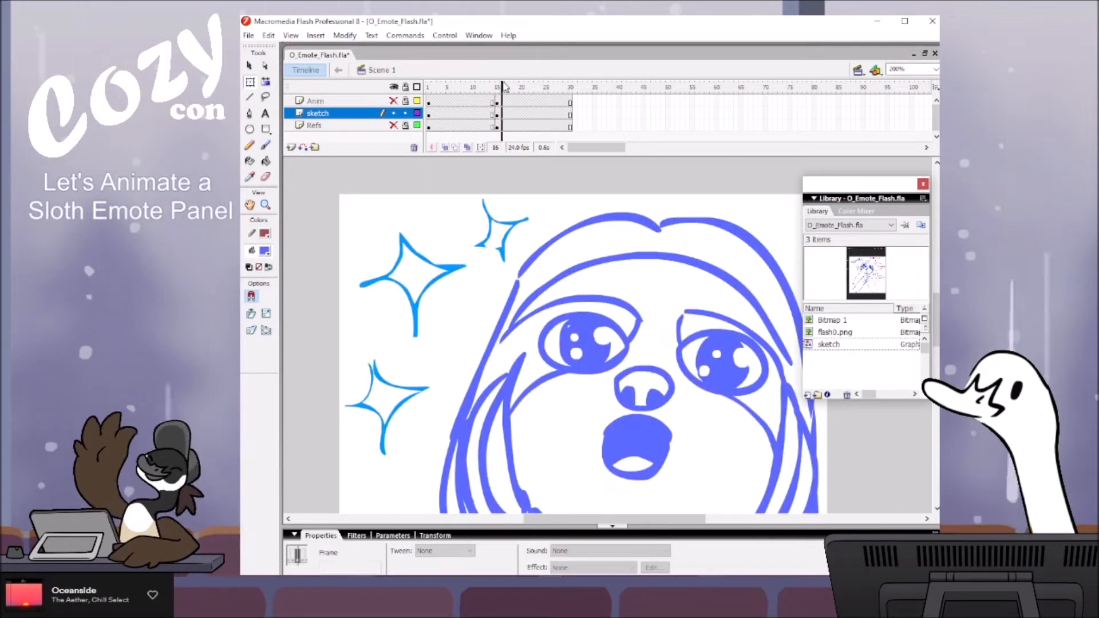
click(707, 371)
click(710, 437)
click(663, 447)
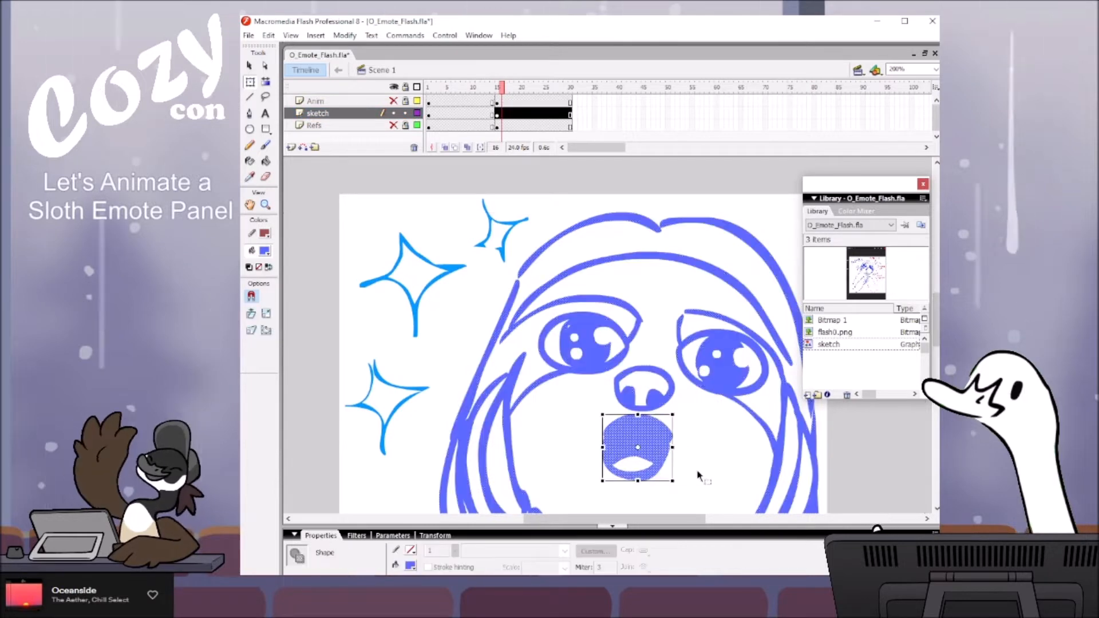
drag(672, 480, 683, 494)
drag(667, 441, 689, 376)
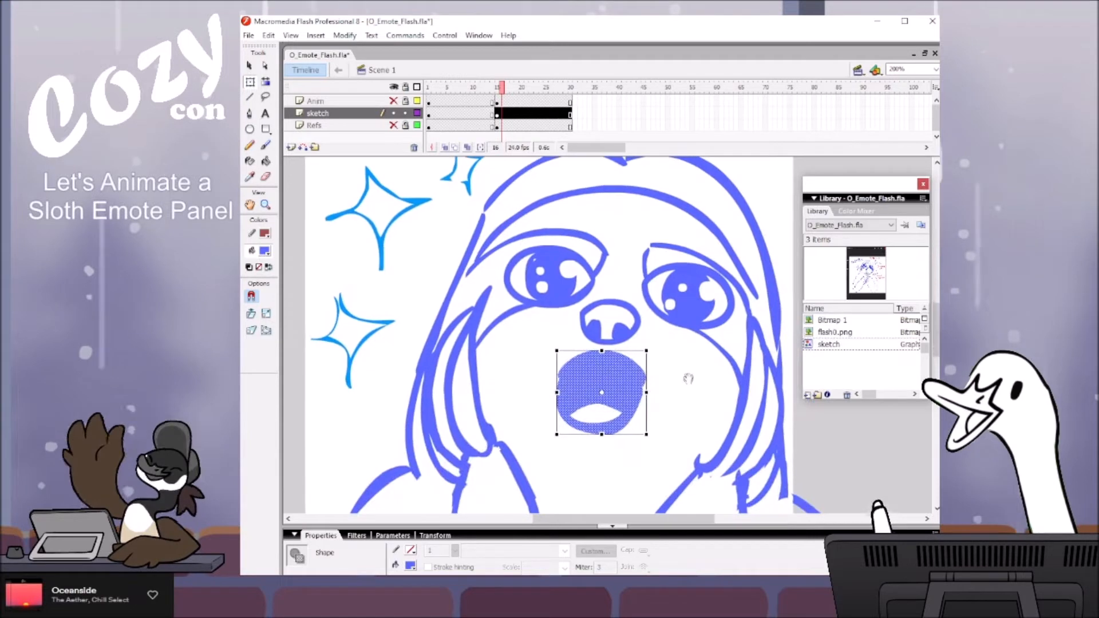
Step: Choose a smaller eraser and clean up the rough edge of the close-up sloth's enlarged mouth
click(420, 269)
key(z)
alt+click(608, 290)
drag(607, 291, 603, 279)
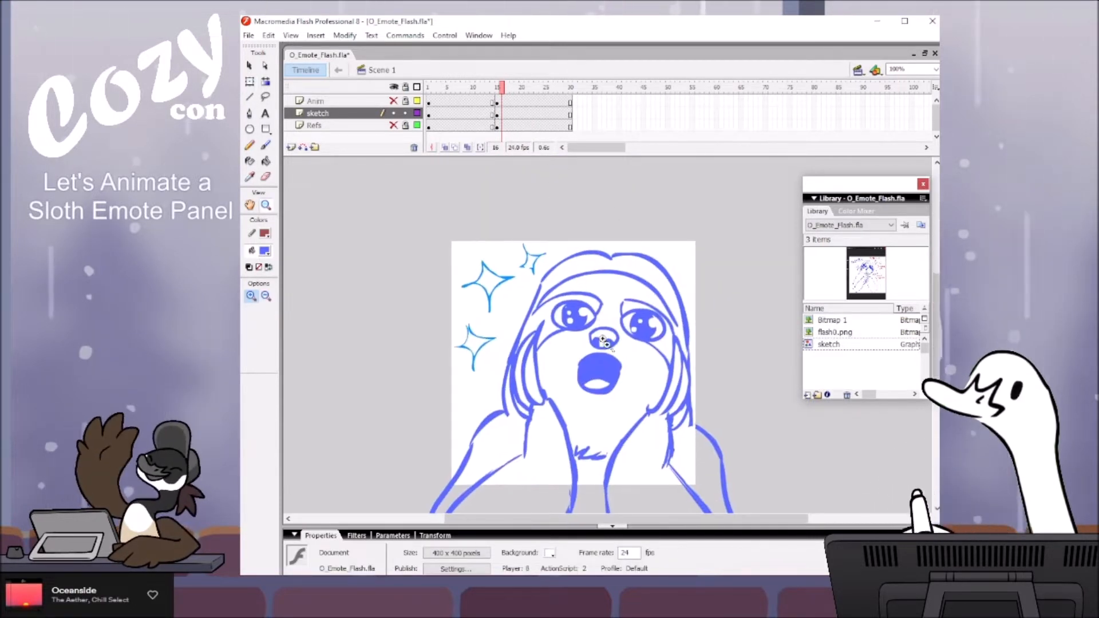
click(625, 371)
key(e)
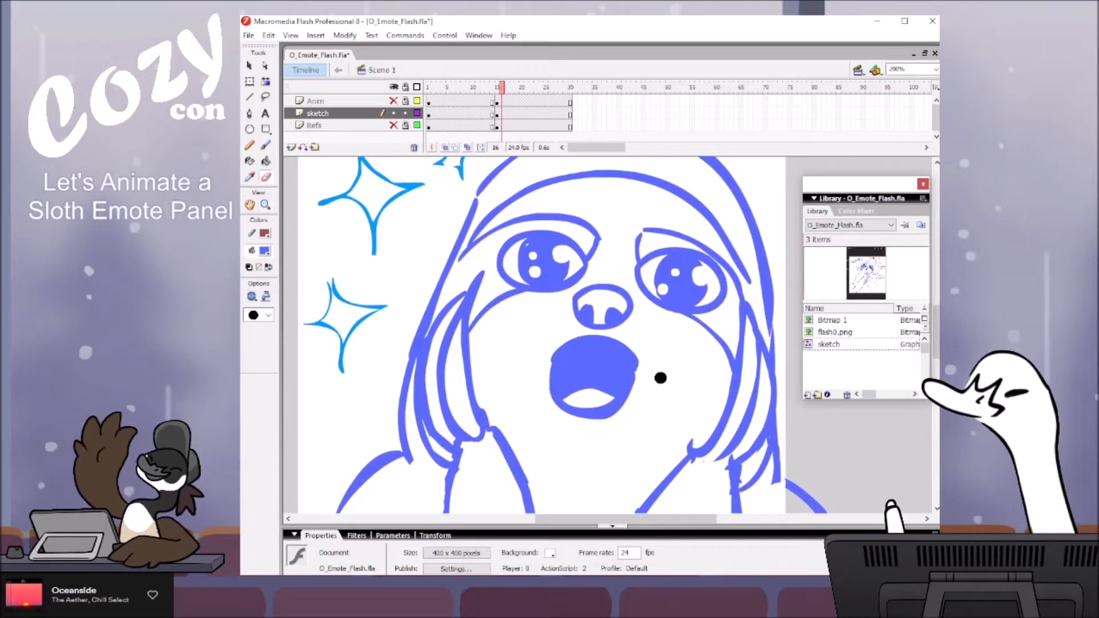
click(262, 317)
click(258, 347)
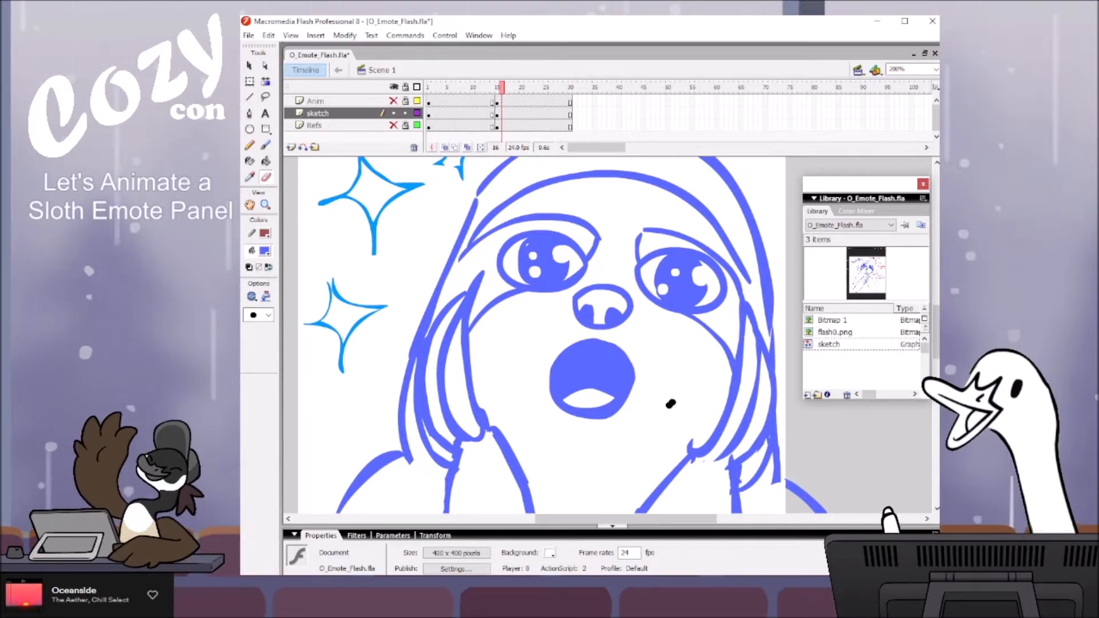
Step: Nudge the close-up sloth's open mouth slightly up toward the nose
click(601, 399)
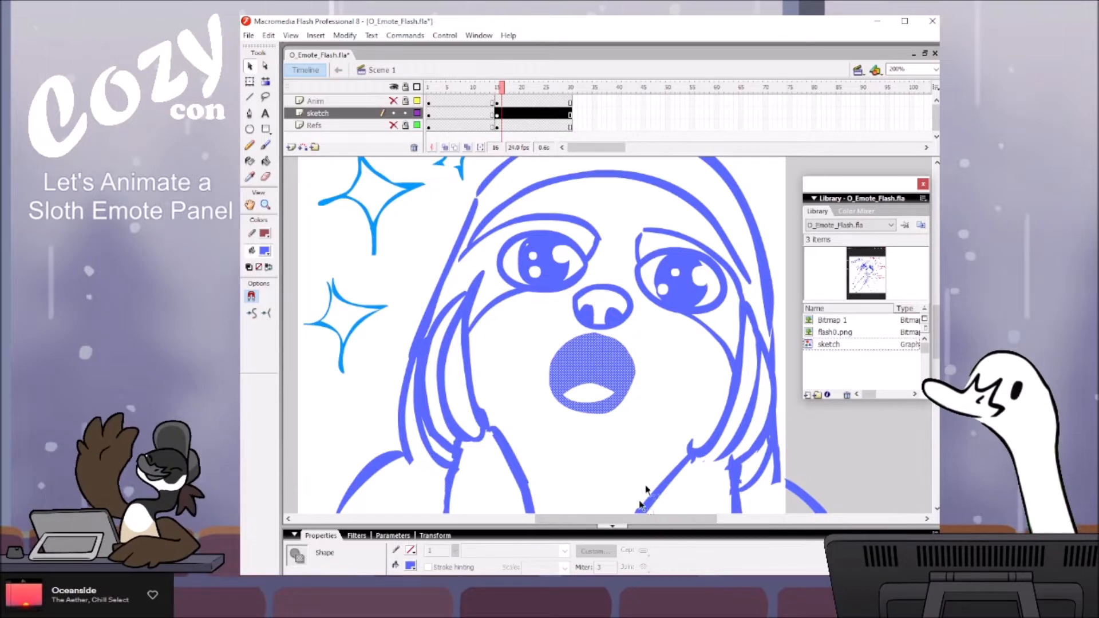
click(639, 428)
key(z)
alt+click(636, 405)
drag(667, 396, 659, 406)
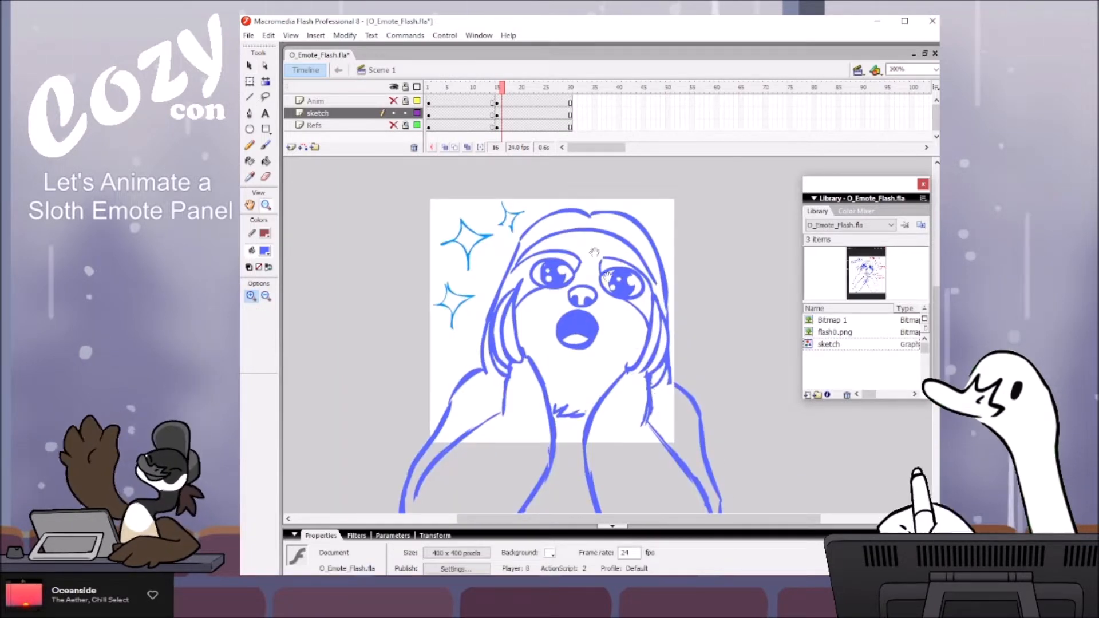
mouse_move(502, 88)
mouse_down()
mouse_move(490, 92)
mouse_move(502, 88)
mouse_up()
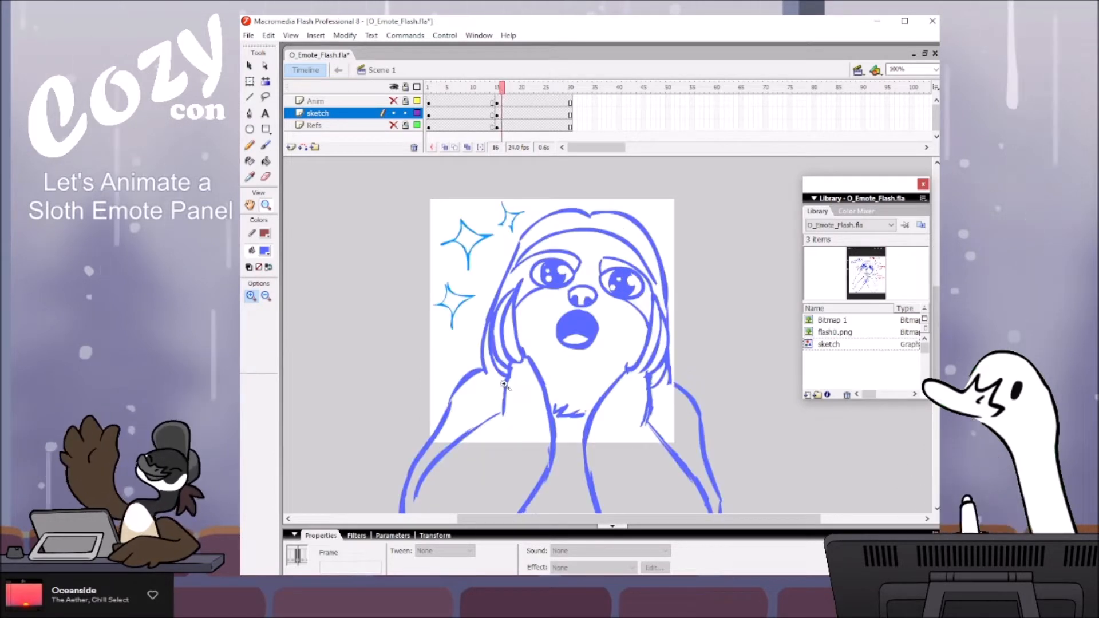
Step: Lasso the close-up sloth's arm and hand beneath the sparkles and move them slightly higher along the cheek
key(l)
mouse_move(519, 316)
mouse_down()
mouse_move(523, 284)
mouse_move(493, 321)
mouse_move(497, 374)
mouse_move(413, 498)
mouse_move(503, 481)
mouse_move(547, 509)
mouse_move(564, 433)
mouse_move(549, 375)
mouse_up()
key(v)
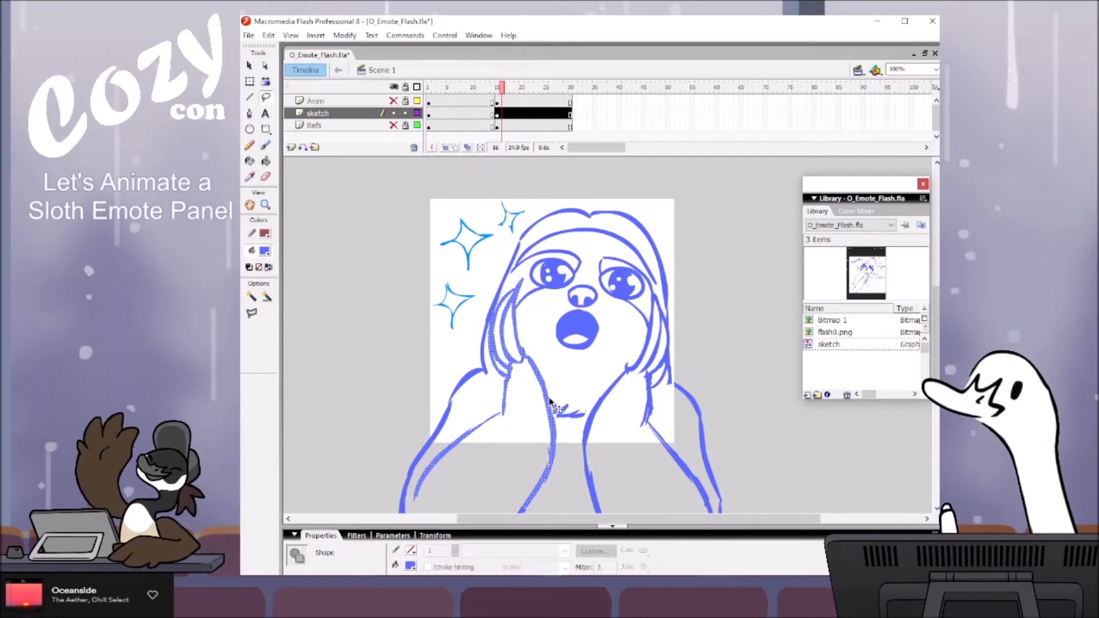
drag(558, 433, 558, 440)
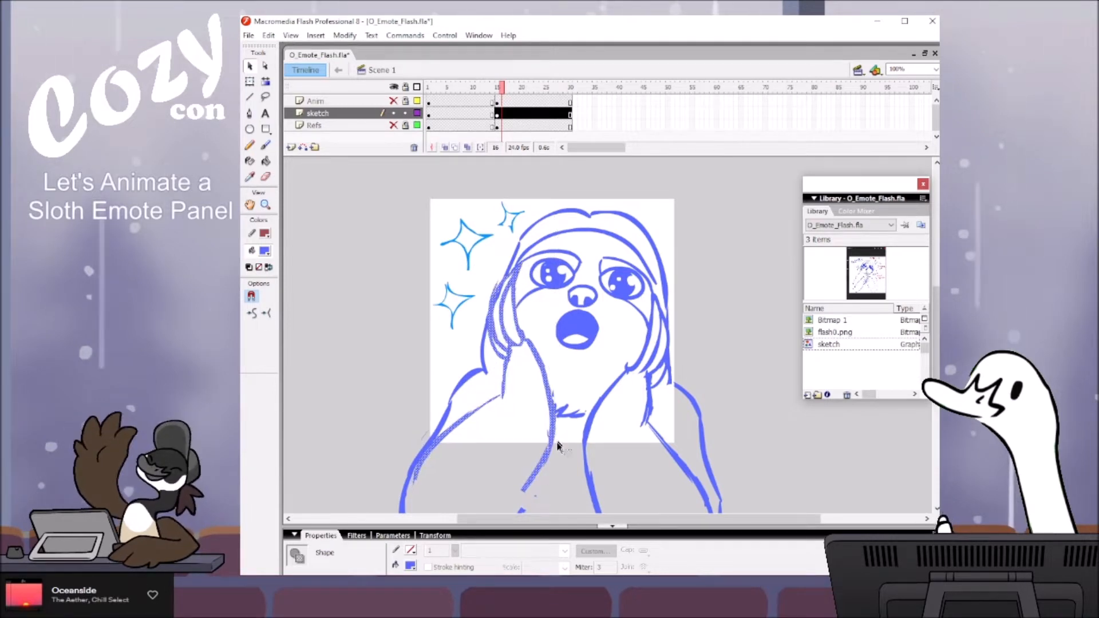
Step: Lasso the close-up sloth's other arm and hand, away from the sparkles, and raise them to match the first
key(l)
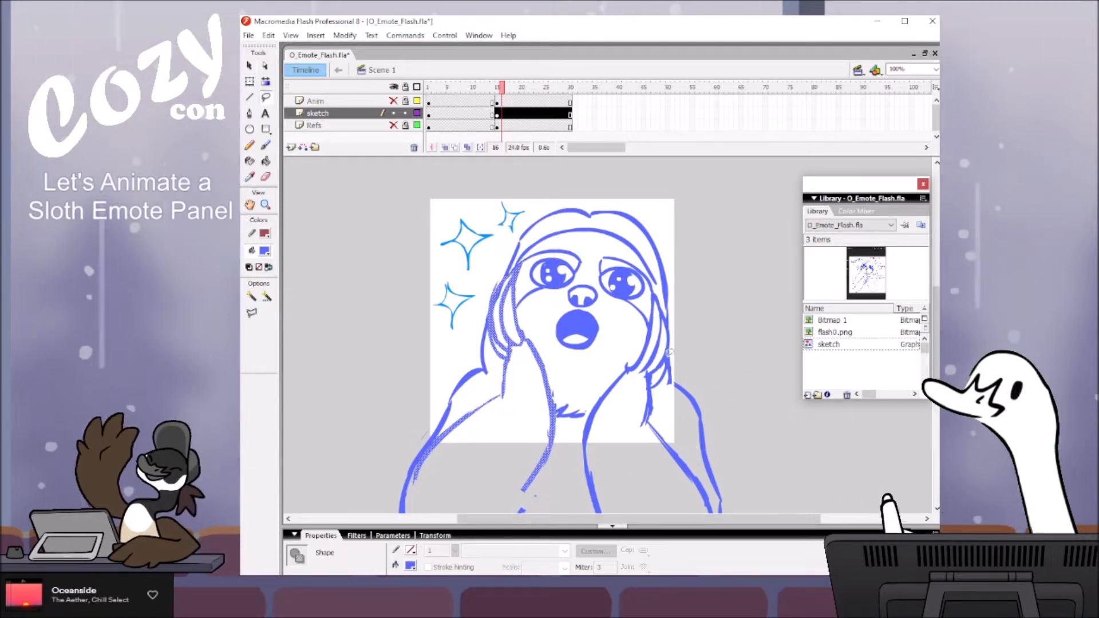
drag(653, 302, 648, 329)
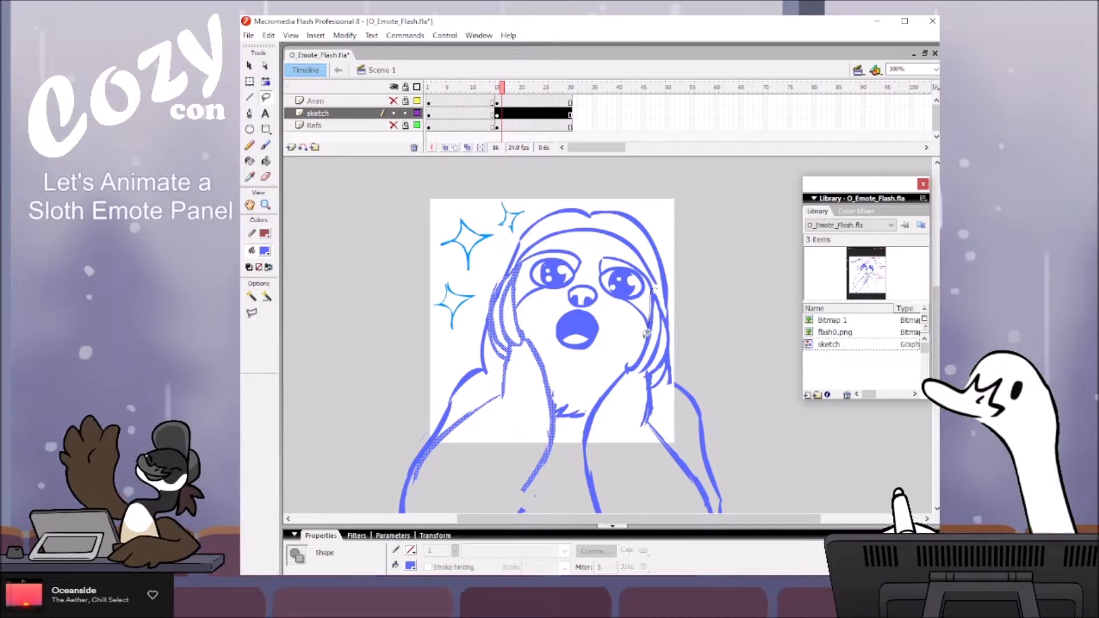
mouse_move(598, 381)
mouse_down()
mouse_move(580, 443)
mouse_move(600, 526)
mouse_move(698, 542)
mouse_move(733, 502)
mouse_move(654, 382)
mouse_move(677, 323)
mouse_move(612, 366)
mouse_up()
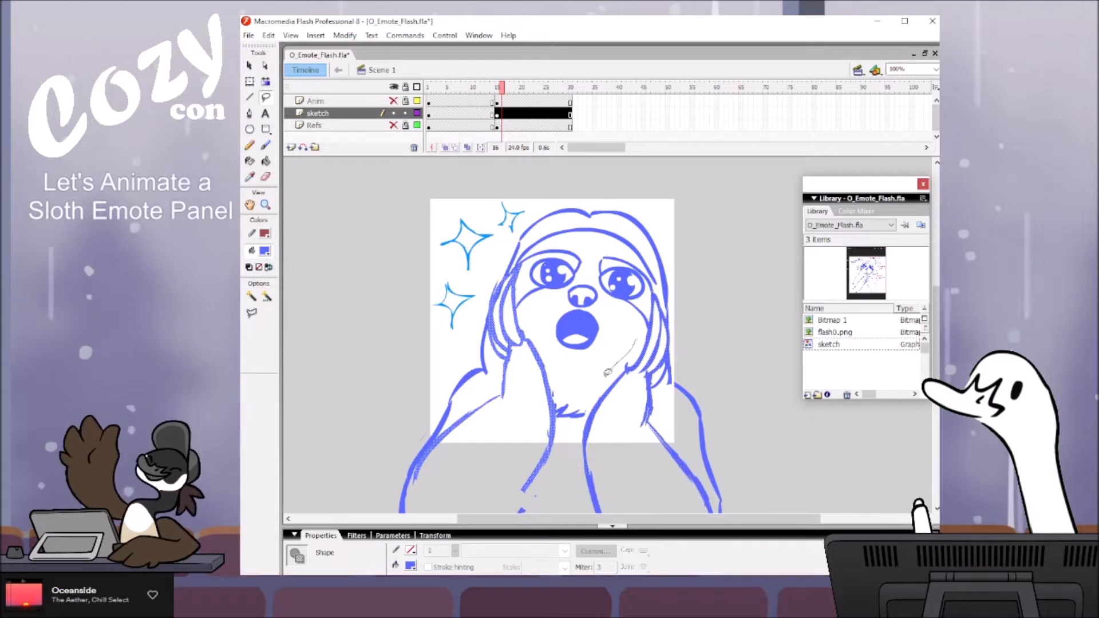
mouse_move(696, 455)
mouse_down()
mouse_move(659, 396)
mouse_move(669, 367)
mouse_up()
mouse_move(673, 325)
mouse_down()
mouse_move(654, 290)
mouse_move(635, 344)
mouse_up()
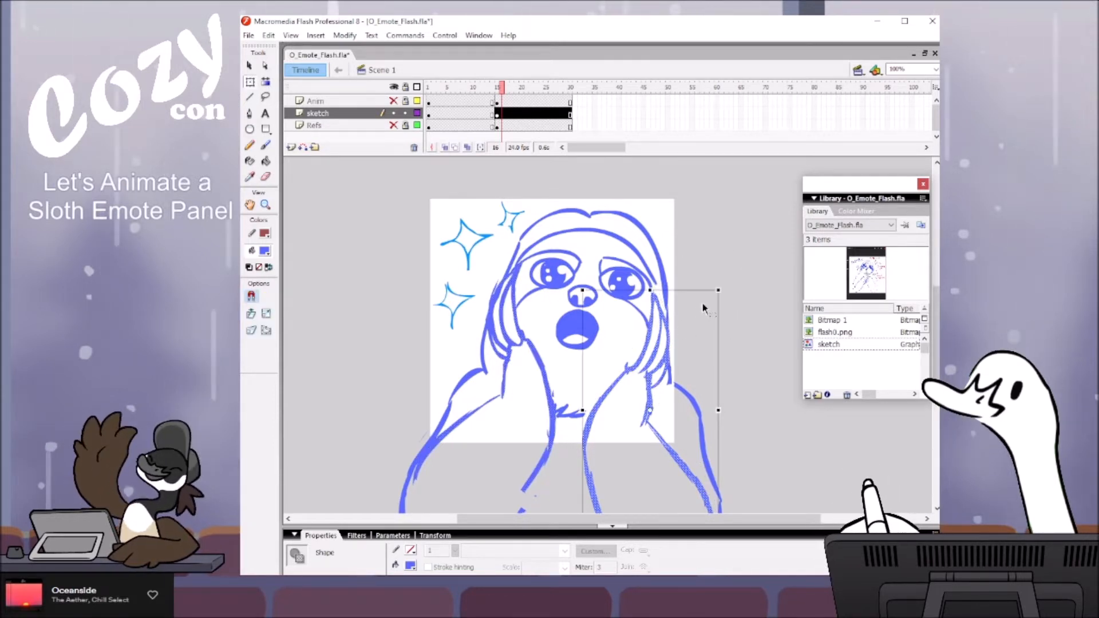
drag(668, 340, 670, 322)
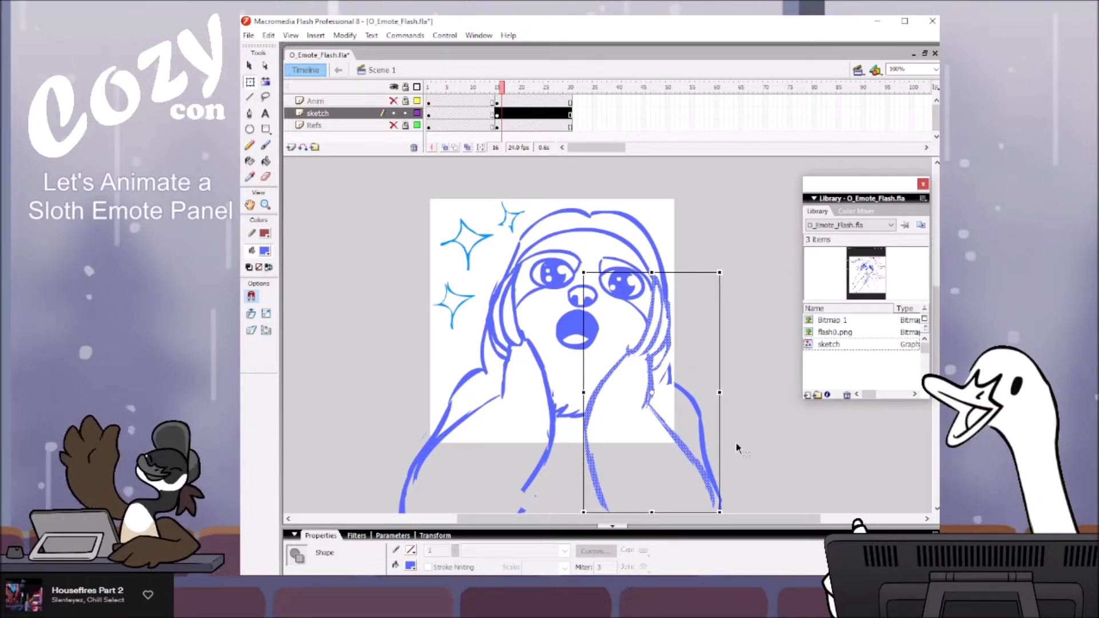
click(727, 207)
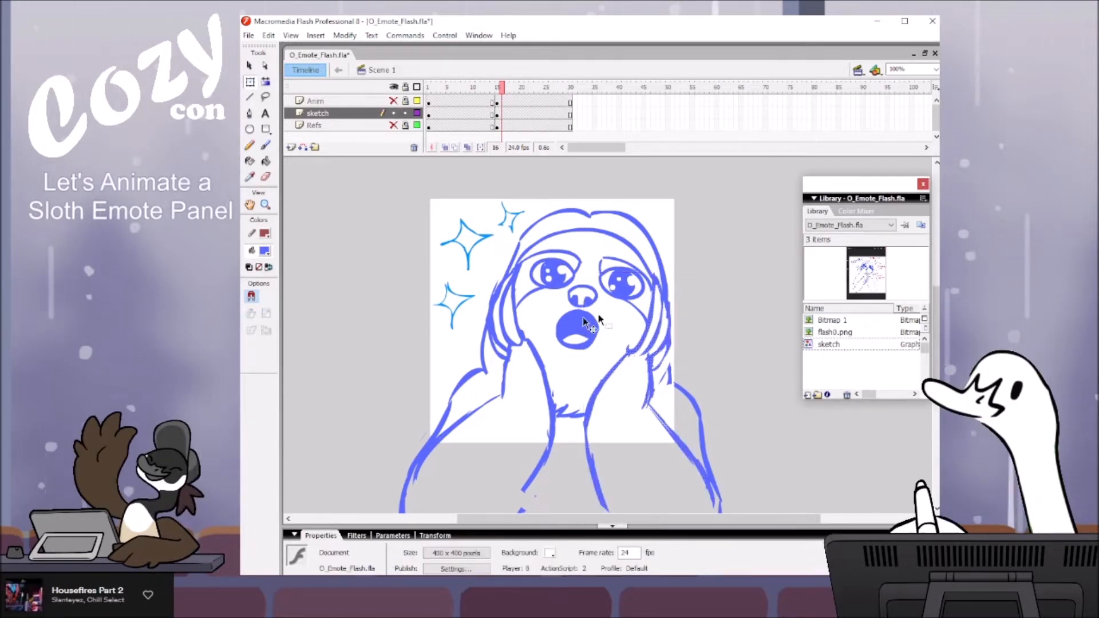
Step: Brush two small doodle faces beside the canvas at the close-up pose, one with an open grin and one with a round mouth
click(268, 148)
drag(376, 240, 434, 243)
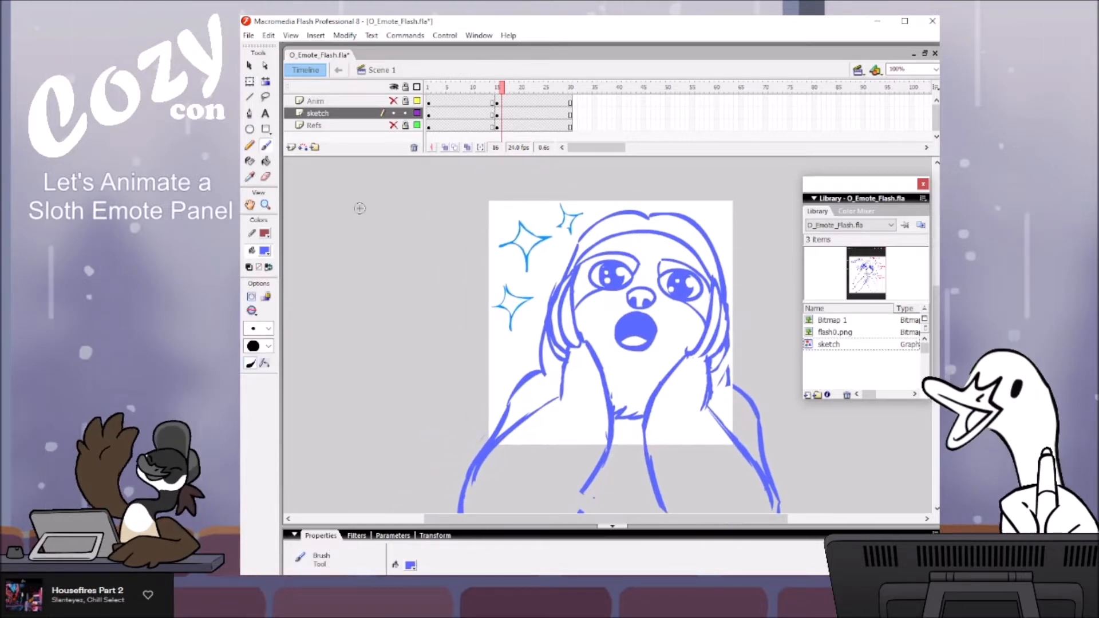
click(376, 197)
drag(361, 214, 379, 218)
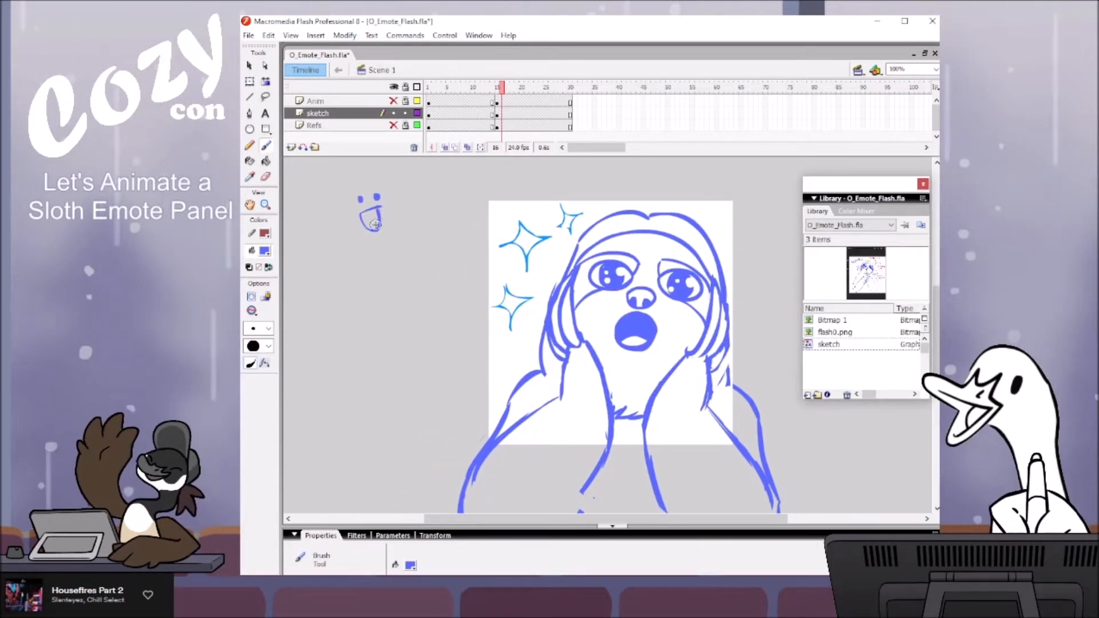
click(377, 261)
click(392, 257)
mouse_move(394, 273)
mouse_down()
mouse_move(394, 293)
mouse_move(391, 274)
mouse_up()
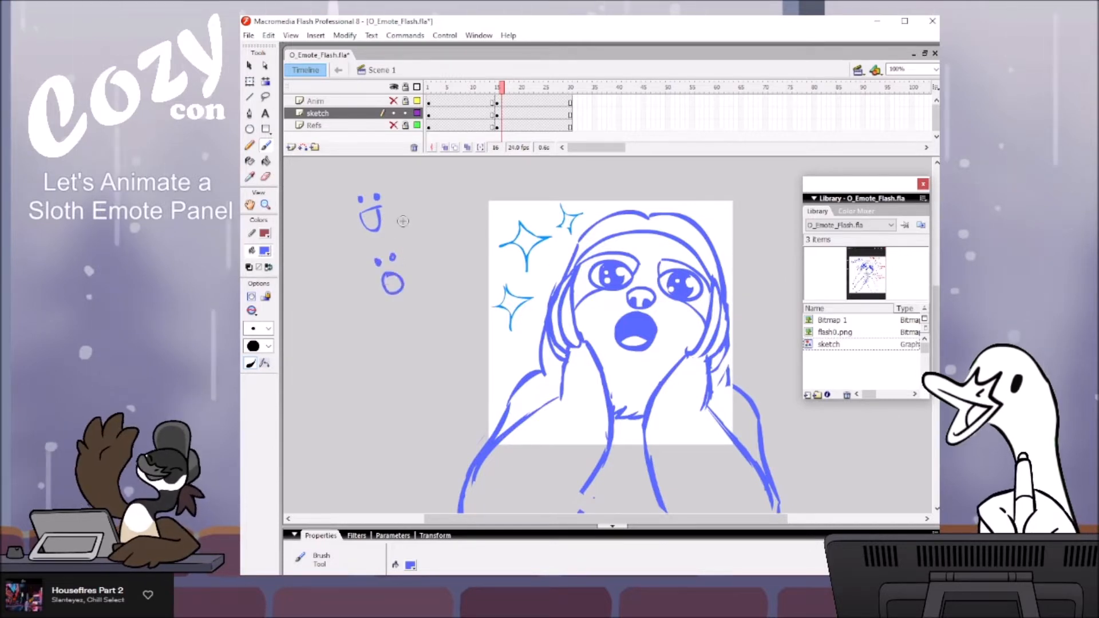
Step: Brush four arrows around the round-mouthed doodle face, all pointing inward at it
mouse_move(788, 452)
mouse_down()
mouse_move(719, 449)
mouse_move(740, 436)
mouse_up()
drag(366, 225, 385, 245)
mouse_move(408, 281)
mouse_down()
mouse_move(374, 274)
mouse_move(382, 289)
mouse_move(391, 265)
mouse_up()
mouse_move(380, 349)
mouse_down()
mouse_move(358, 313)
mouse_move(372, 315)
mouse_move(336, 297)
mouse_move(332, 313)
mouse_up()
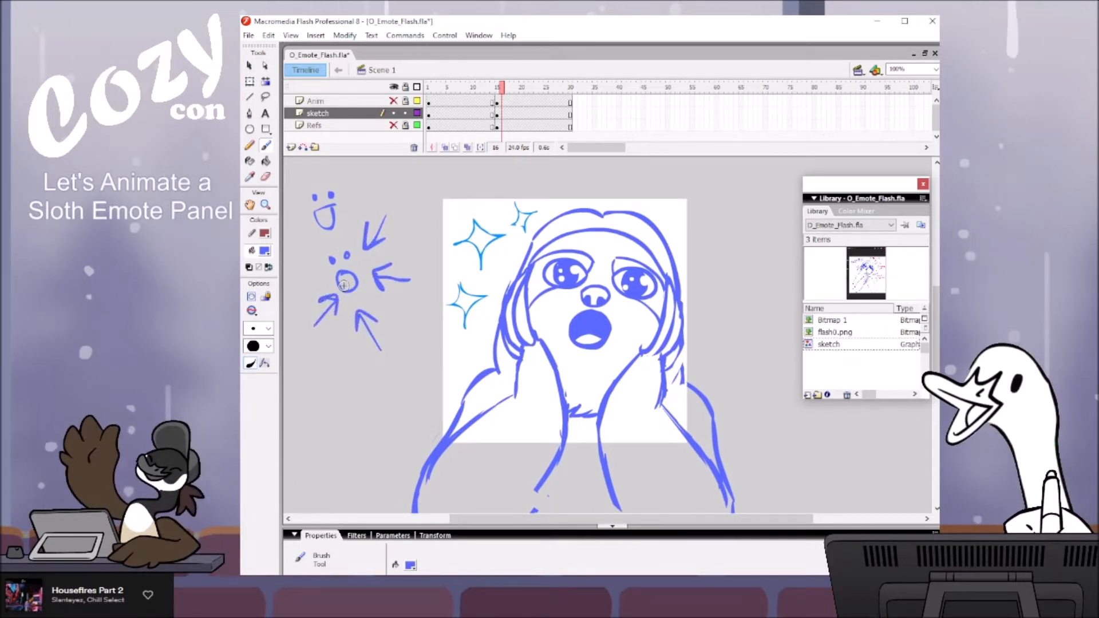
drag(745, 451, 772, 431)
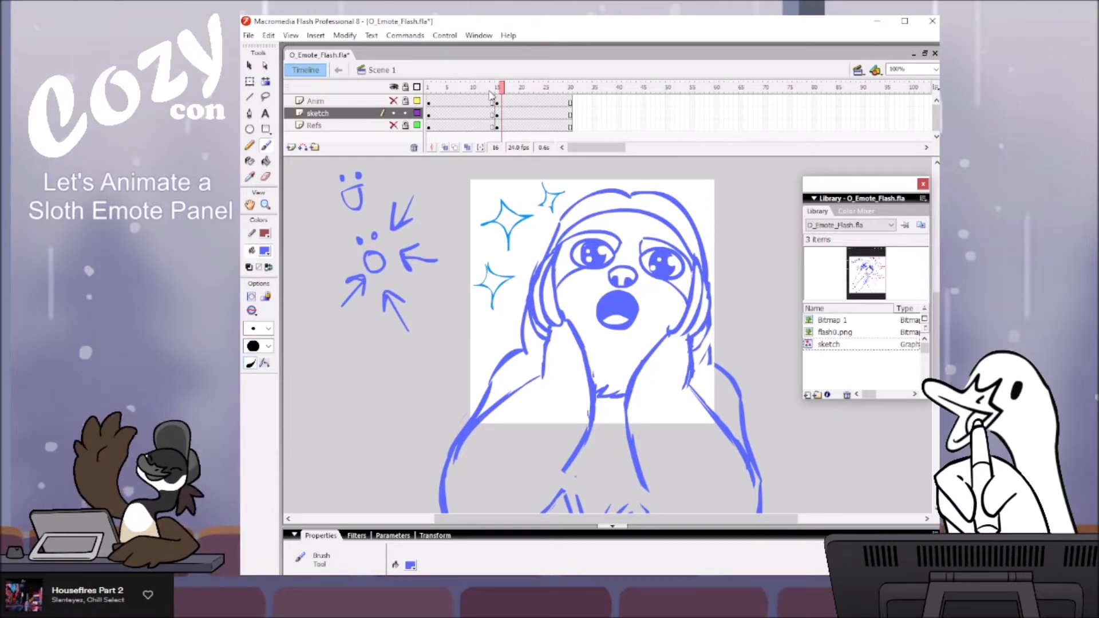
Step: Nudge the smaller sloth pose's mouth slightly closer to the nose in the first keyframe
mouse_move(501, 89)
mouse_down()
mouse_move(489, 89)
mouse_move(506, 89)
mouse_up()
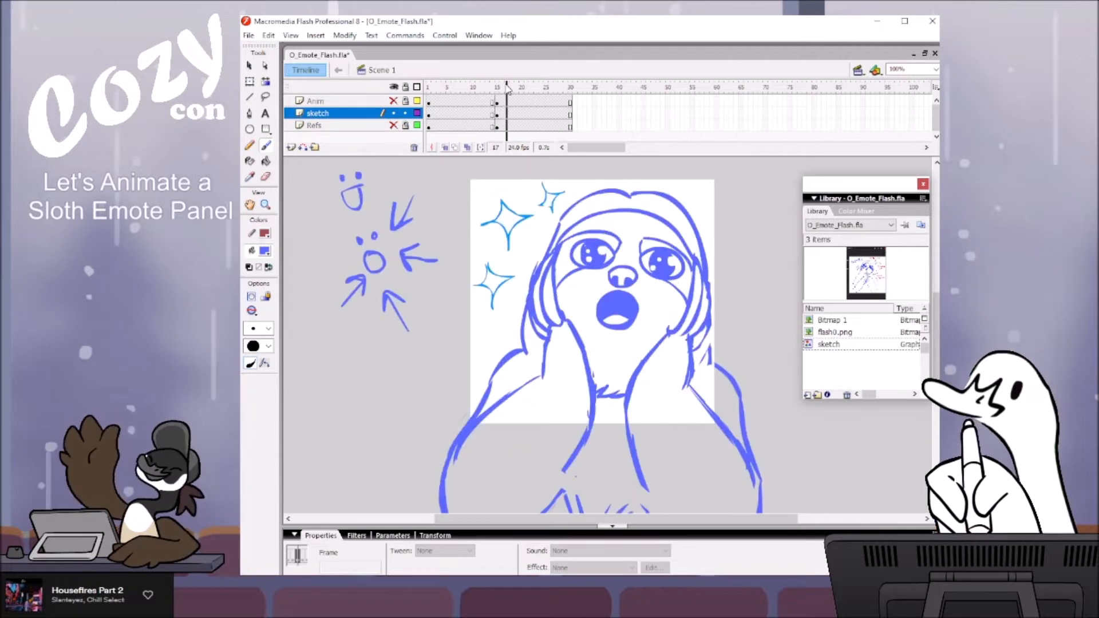
drag(506, 89, 490, 87)
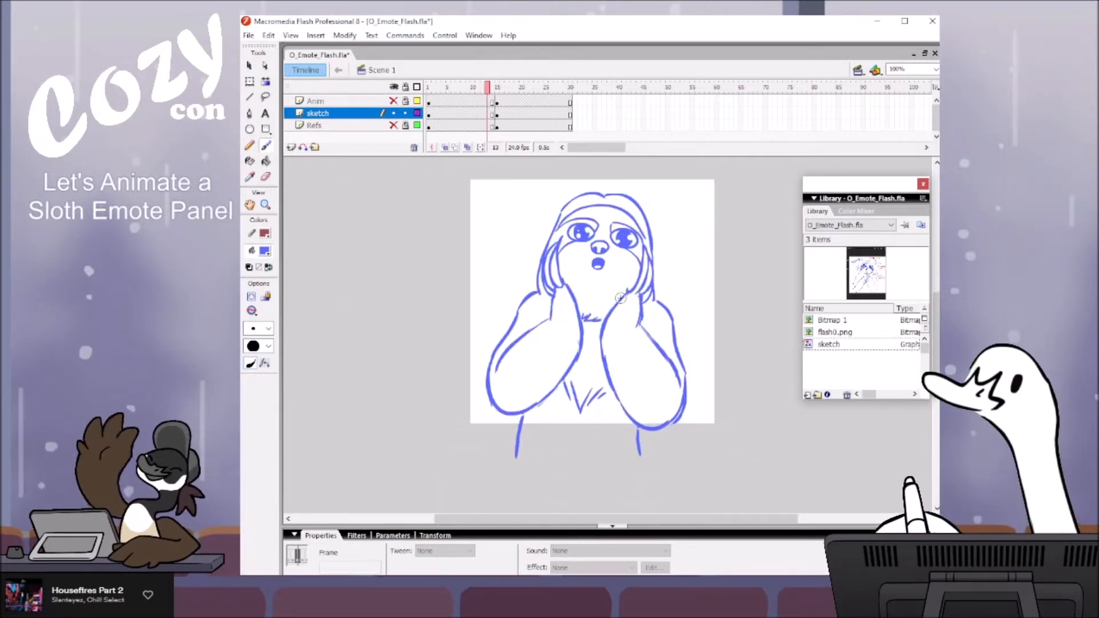
key(v)
click(598, 264)
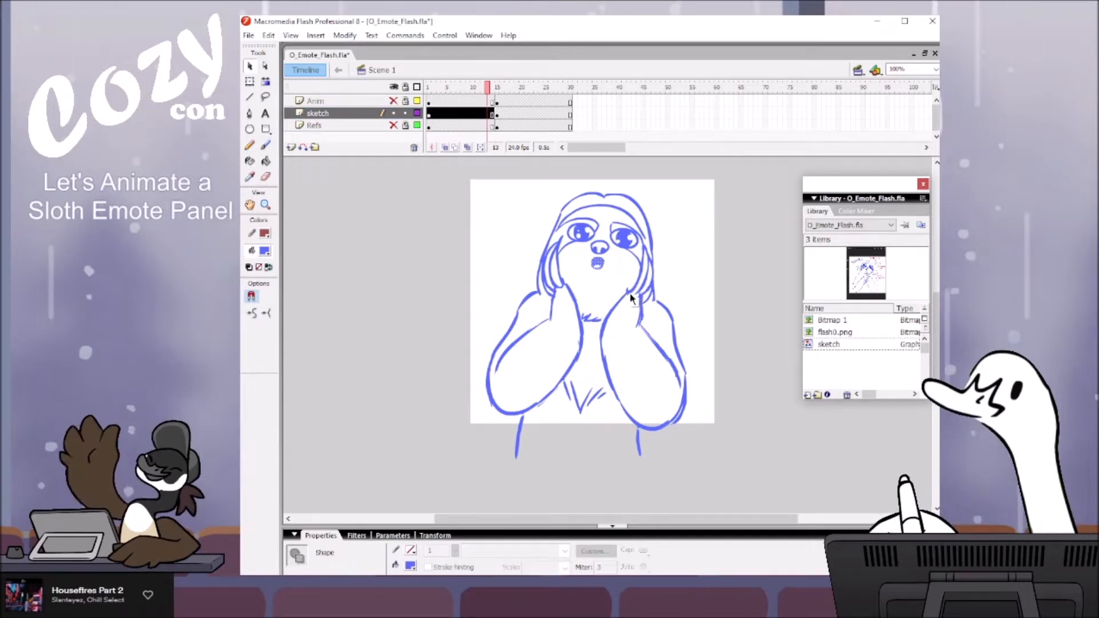
click(687, 238)
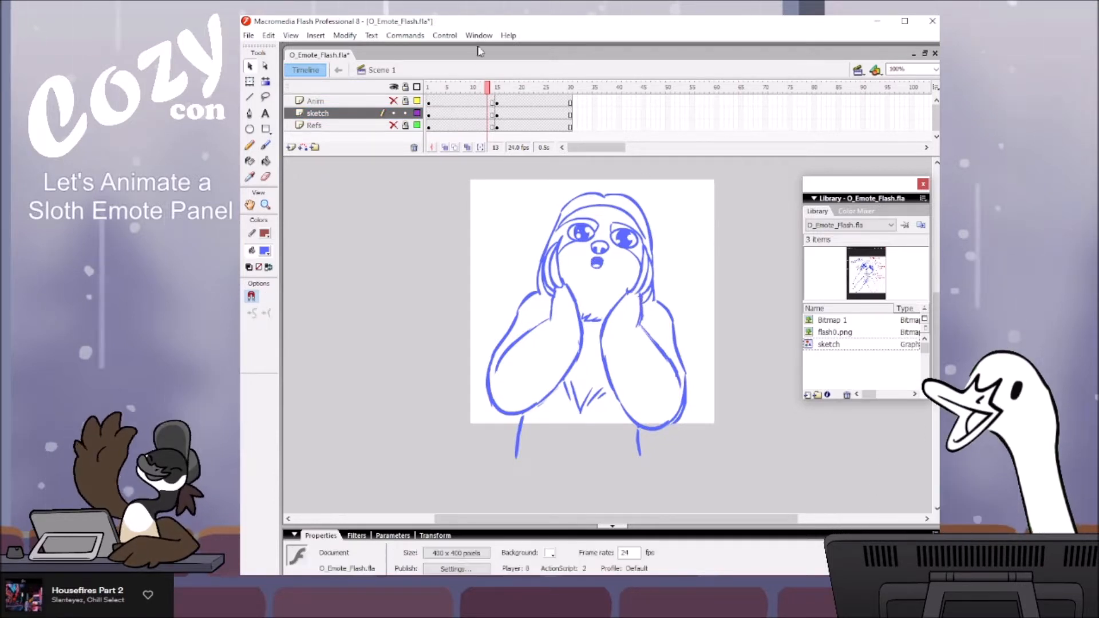
Step: Lasso the close-up sloth at frame 15 without the sparkles, make it slightly shorter and wider with Free Transform, and shift it left
click(498, 87)
drag(496, 85, 499, 86)
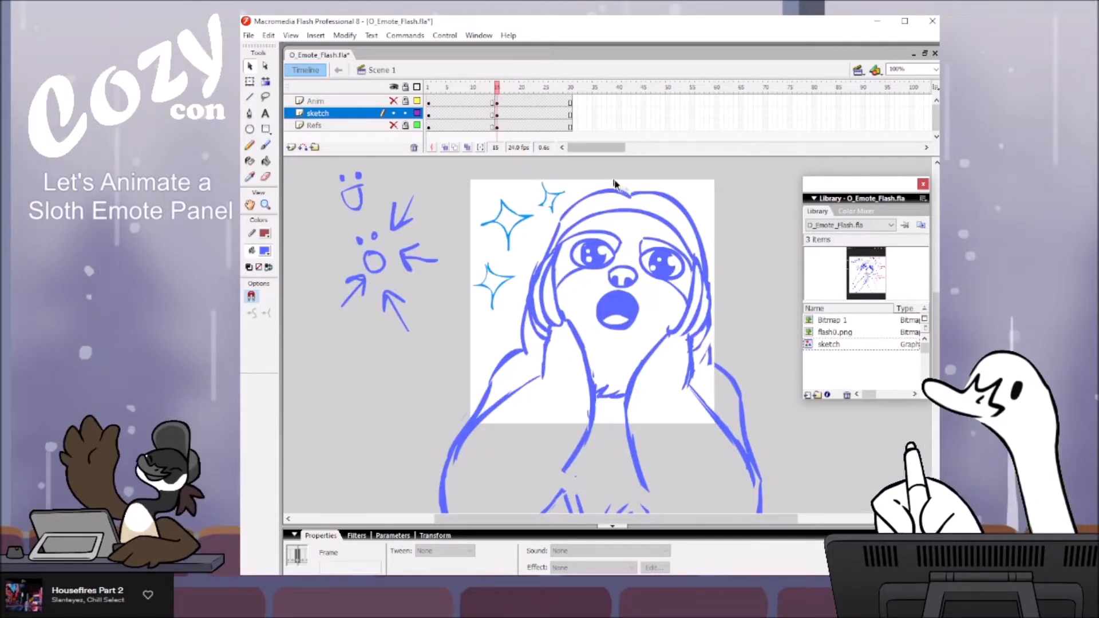
key(l)
drag(699, 319, 690, 307)
mouse_move(709, 206)
mouse_down()
mouse_move(679, 172)
mouse_move(569, 168)
mouse_move(532, 225)
mouse_up()
mouse_move(496, 313)
mouse_down()
mouse_move(448, 356)
mouse_move(397, 448)
mouse_up()
drag(477, 528, 657, 554)
drag(755, 339, 709, 206)
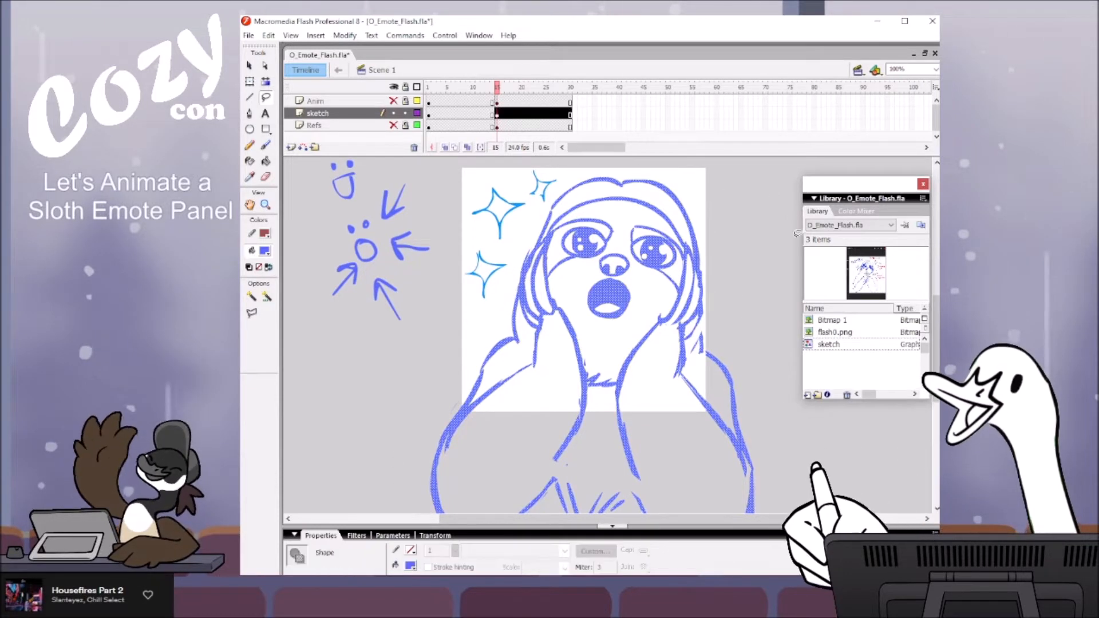
key(q)
drag(593, 177, 593, 187)
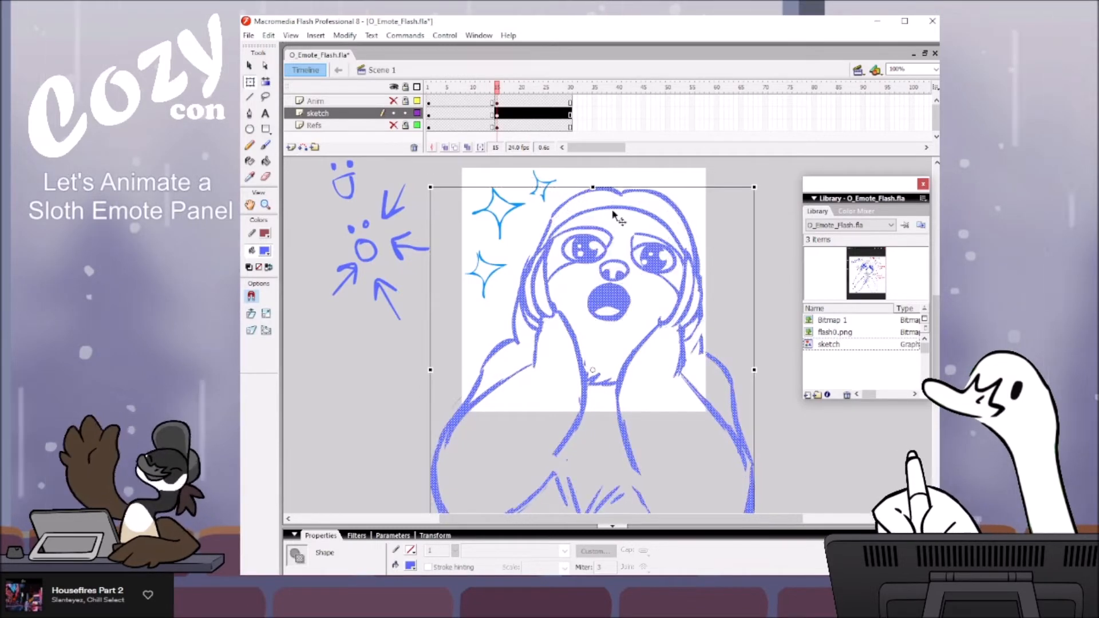
drag(754, 371, 762, 371)
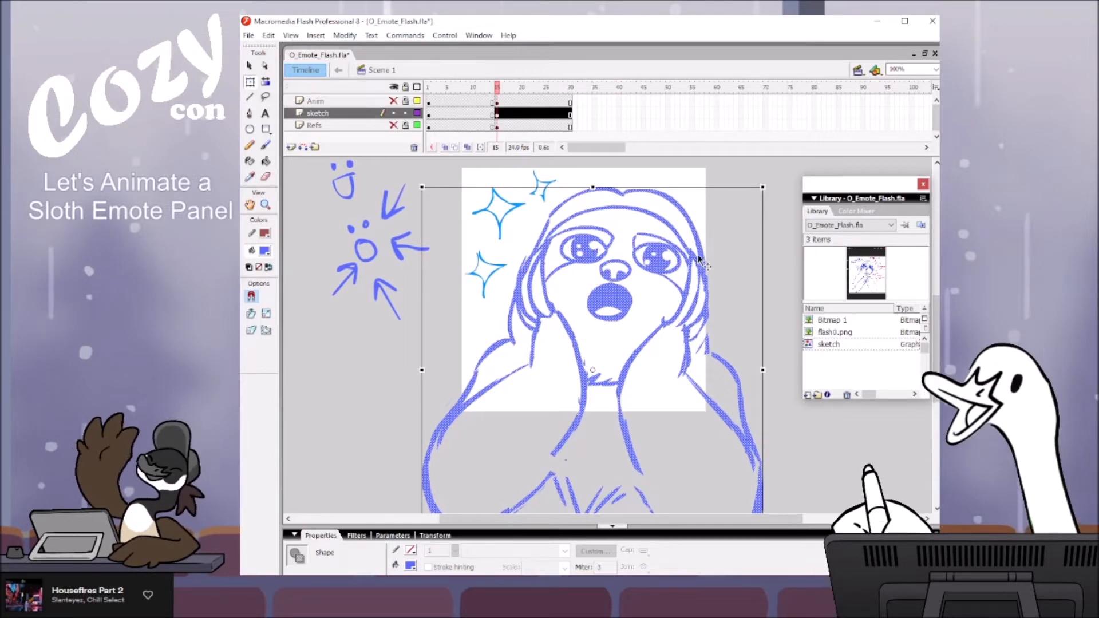
drag(701, 266, 696, 264)
click(735, 248)
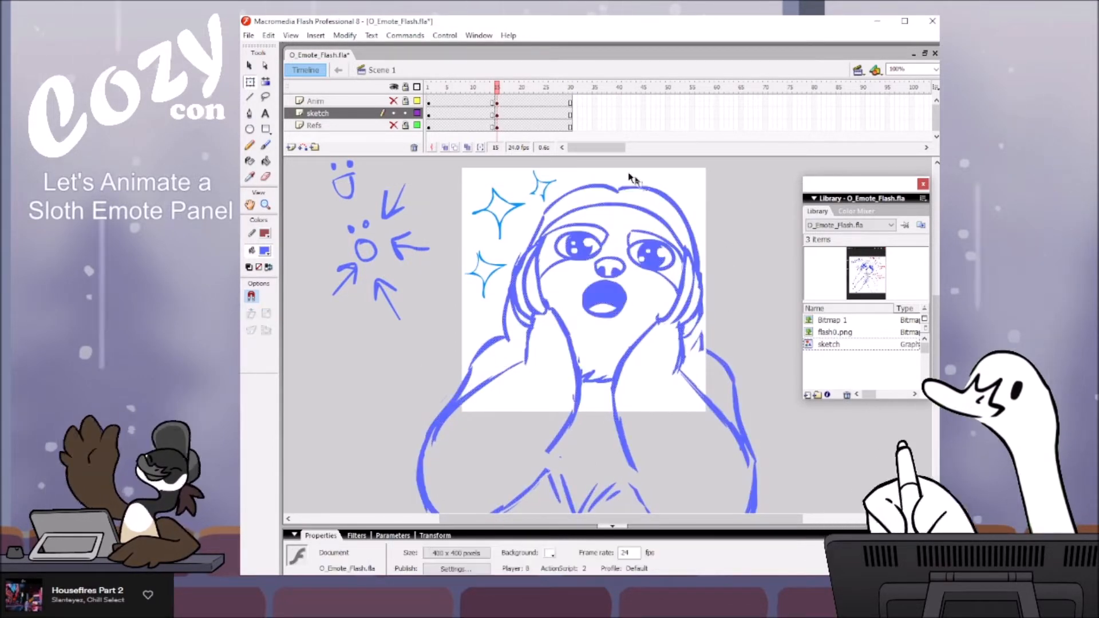
Step: Compare the smaller pose with the adjusted close-up across the pose change at frame 15
drag(497, 87, 489, 89)
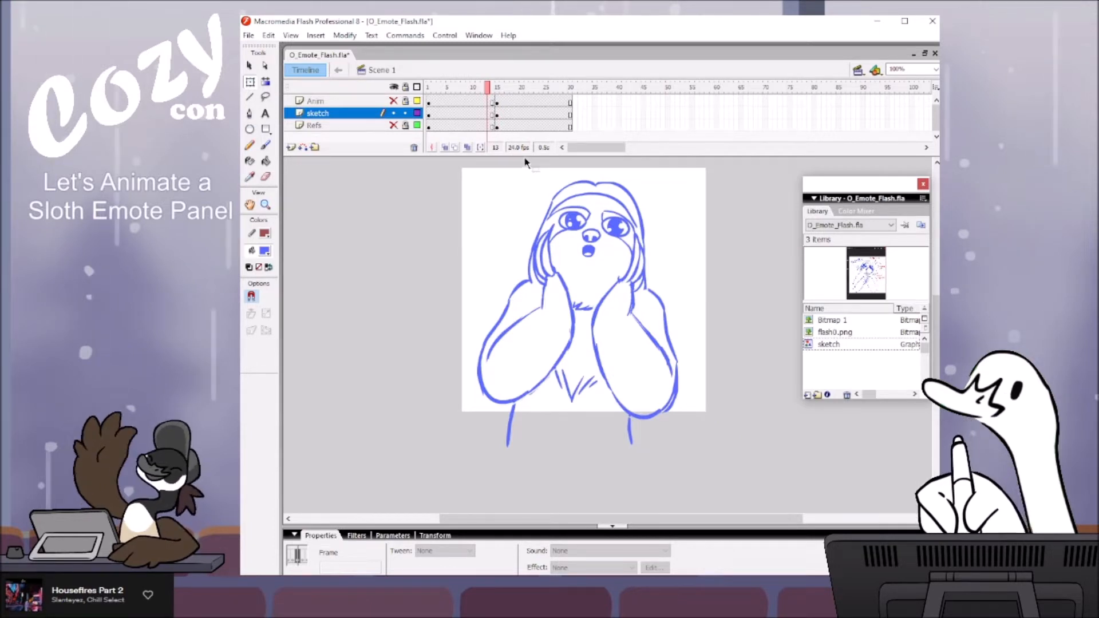
click(743, 459)
scroll(743, 459, up, 2)
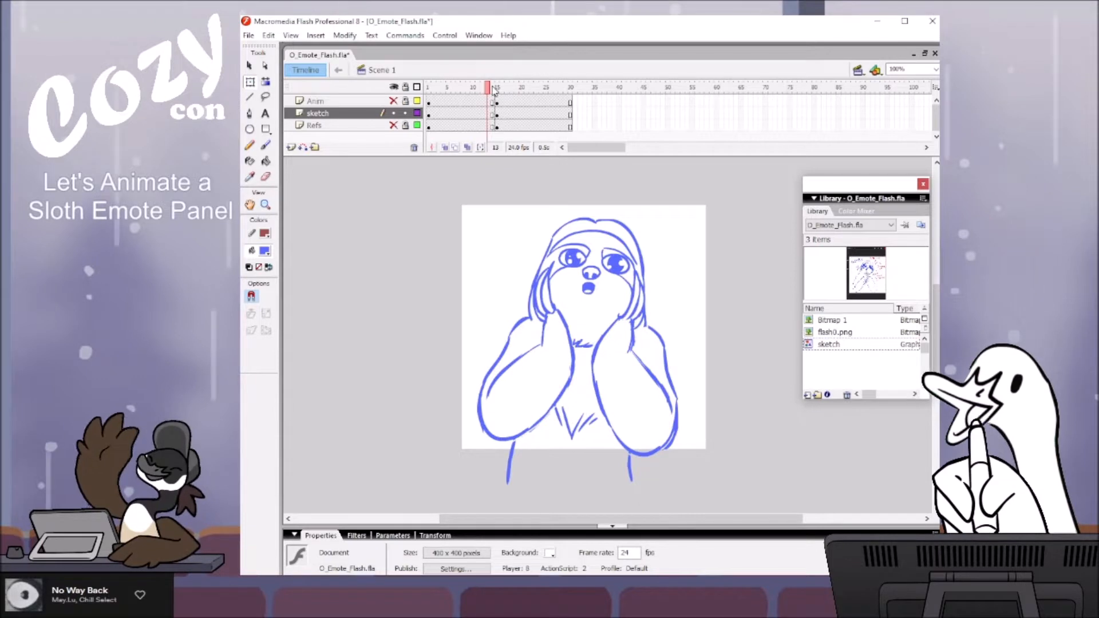
drag(493, 87, 496, 89)
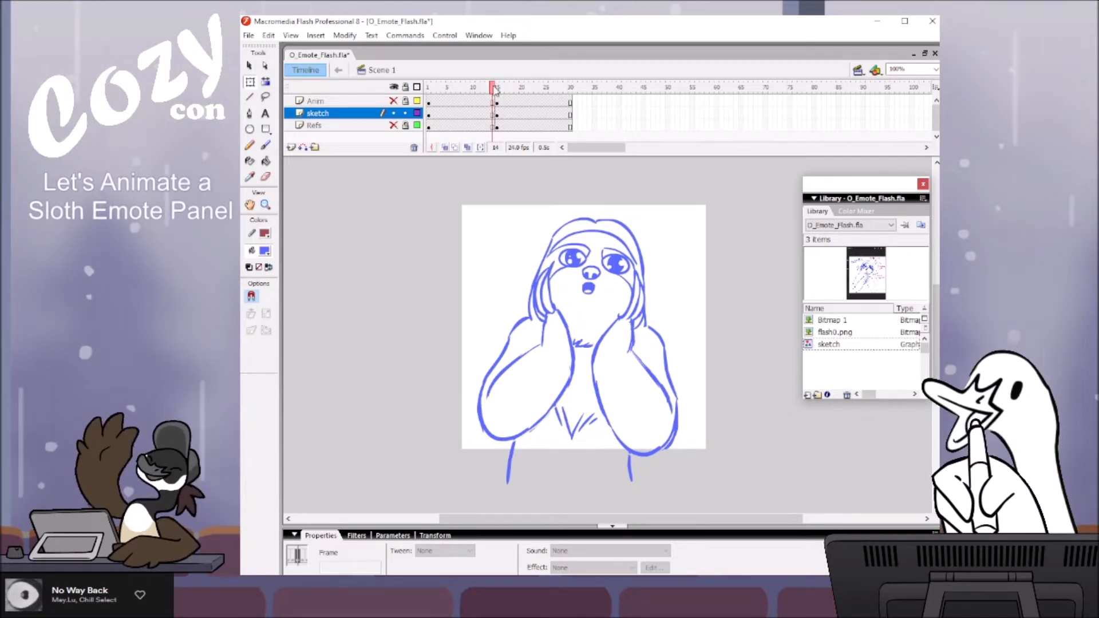
drag(494, 88, 498, 86)
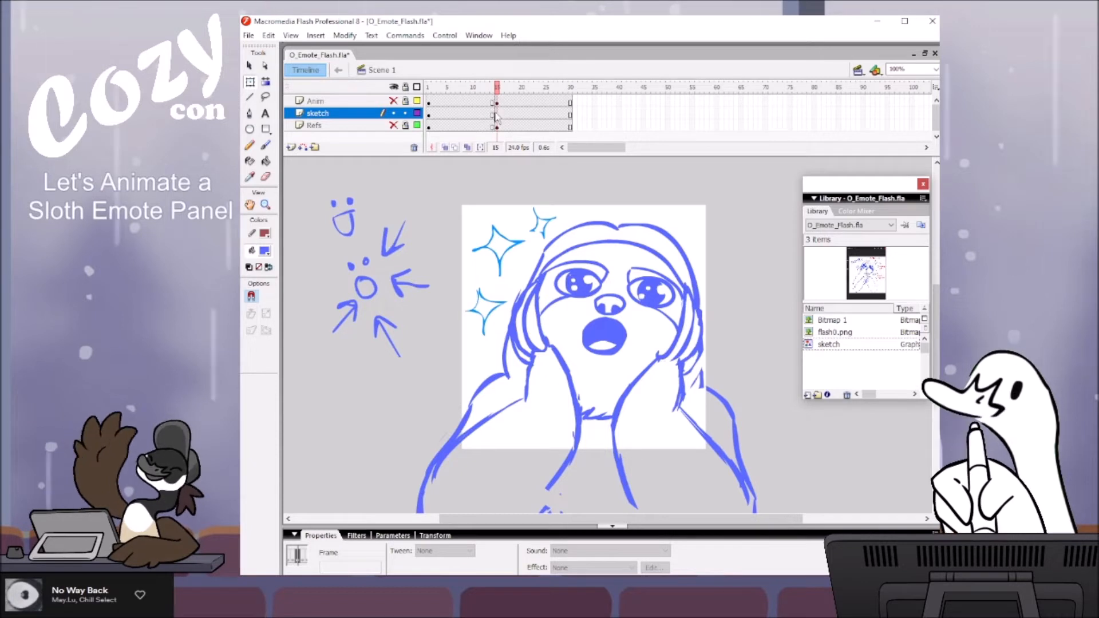
click(428, 113)
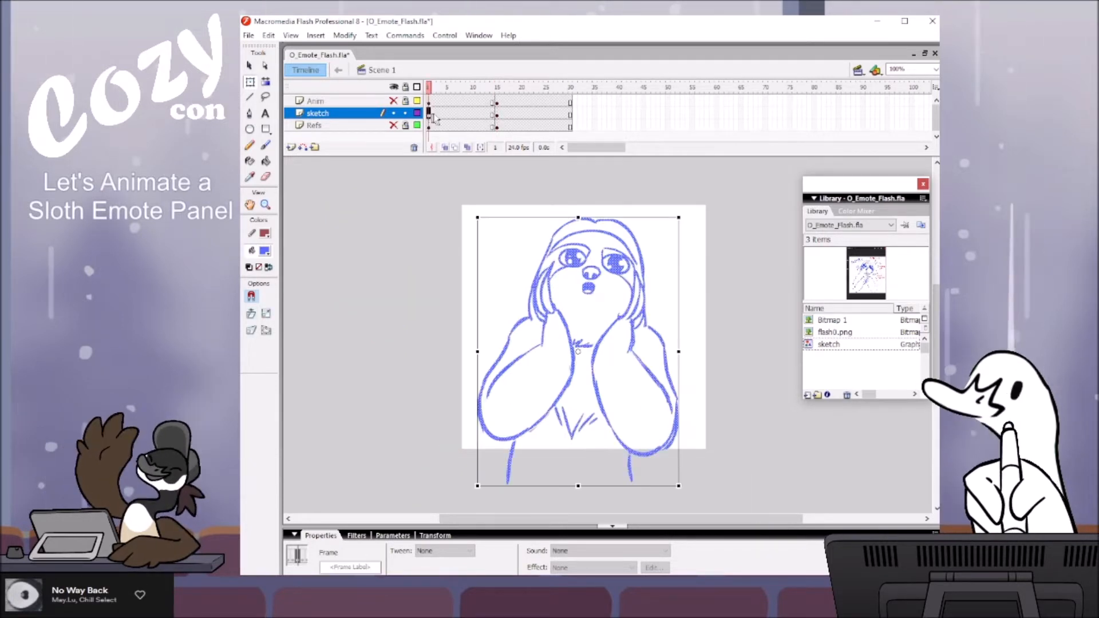
Step: Label the sketch layer's keyframe at frame 15 "Reaction" and its first keyframe "start"
click(497, 113)
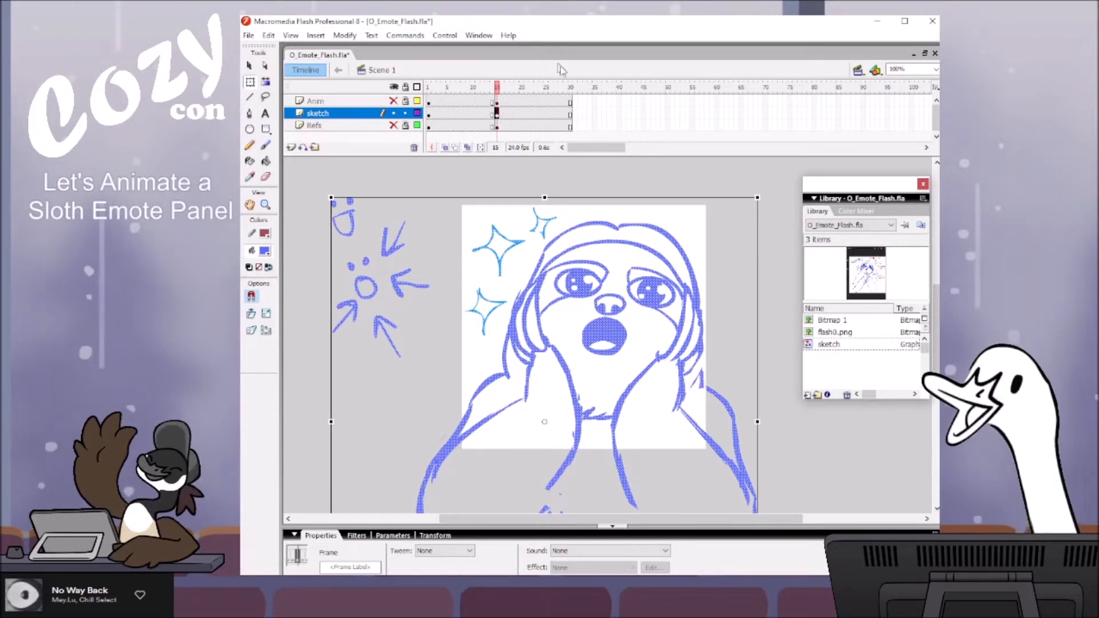
click(373, 567)
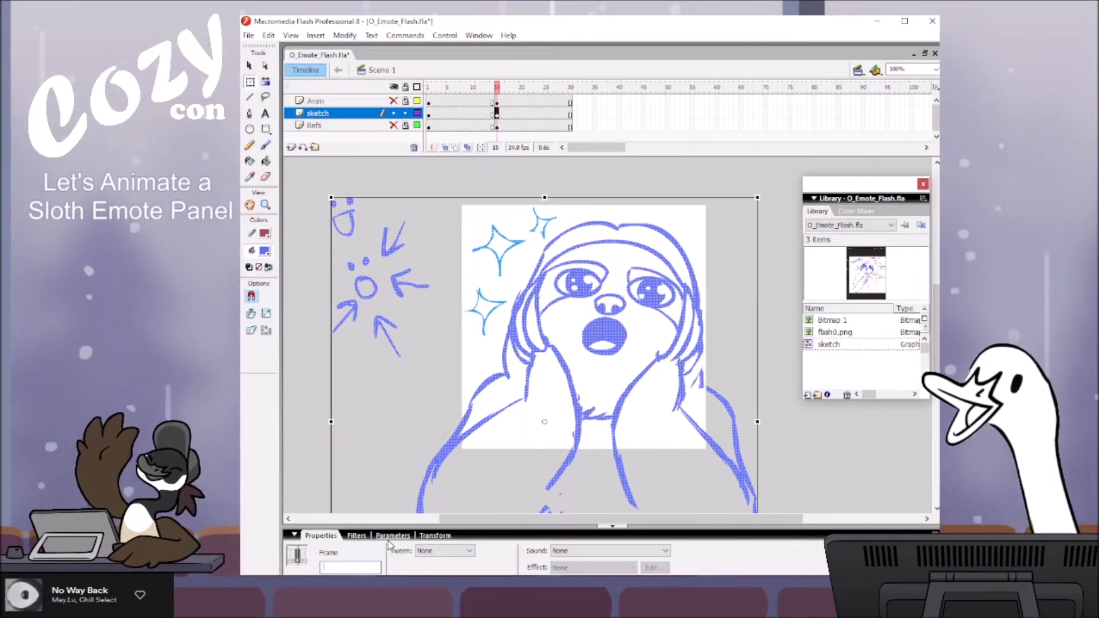
text(Re)
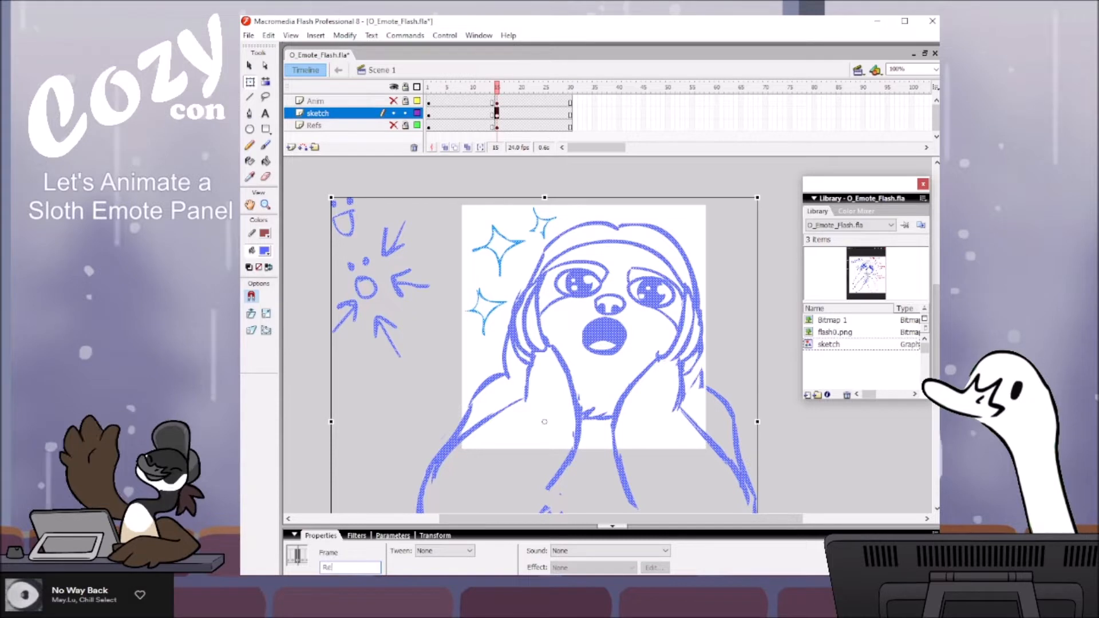
text(adtion)
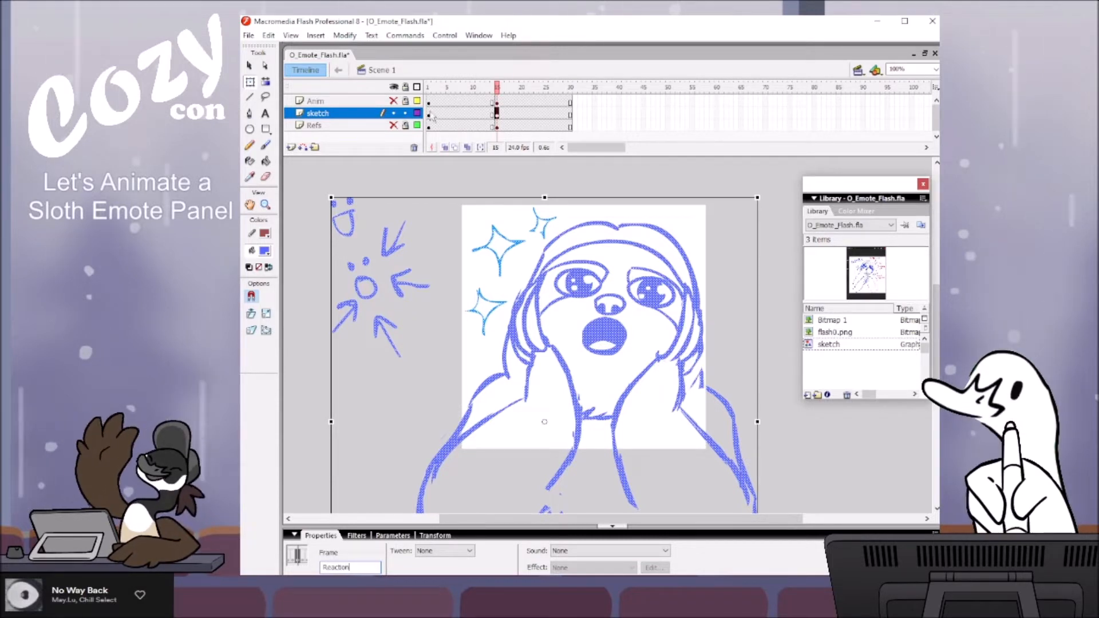
click(428, 114)
text(start)
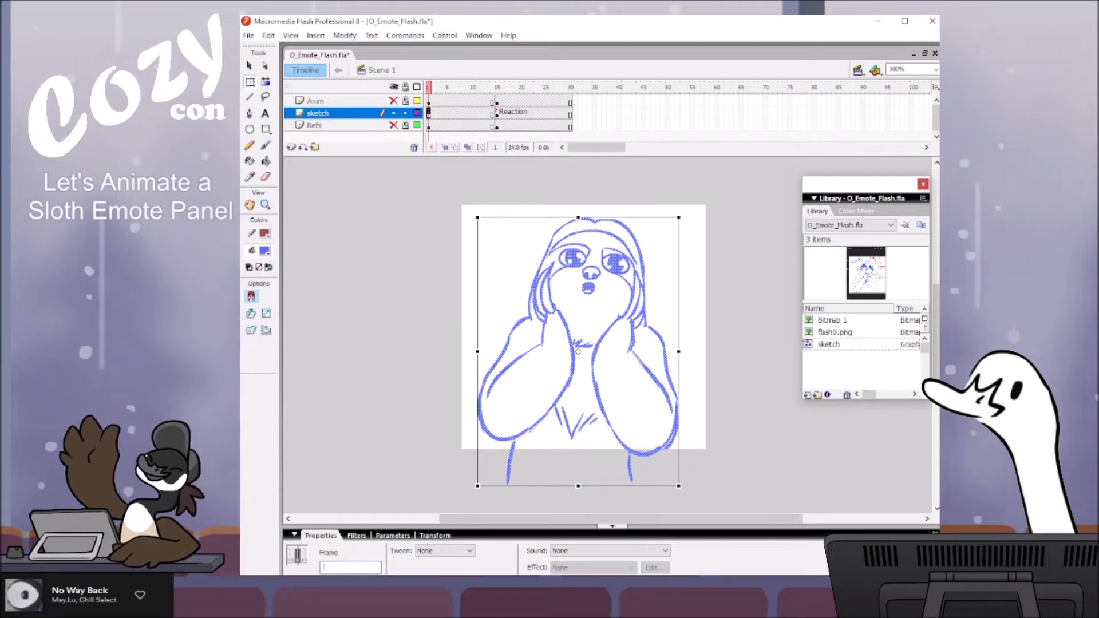
key(Return)
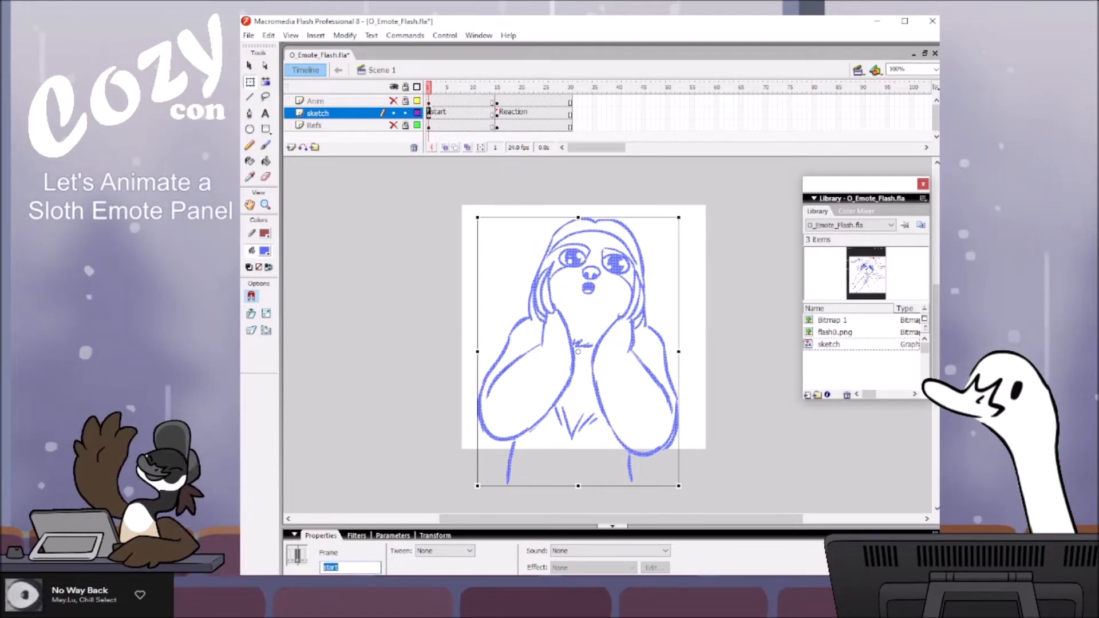
click(715, 248)
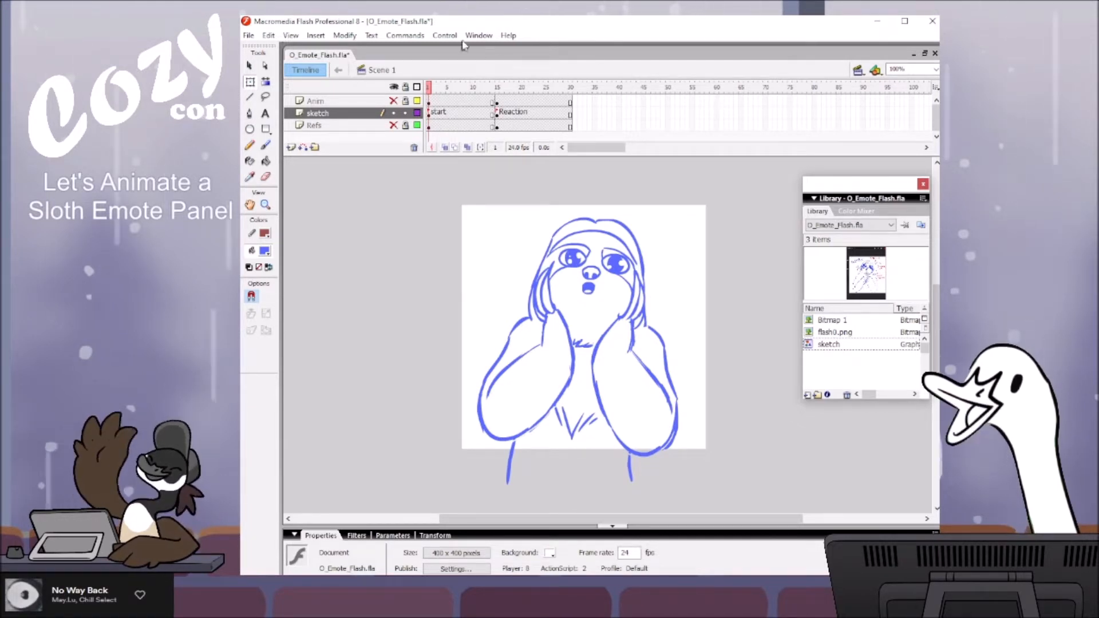
Step: Show the Anim layer over the start pose sketch, lock the sketch layer, and make Anim the active layer
click(498, 86)
drag(500, 84, 503, 72)
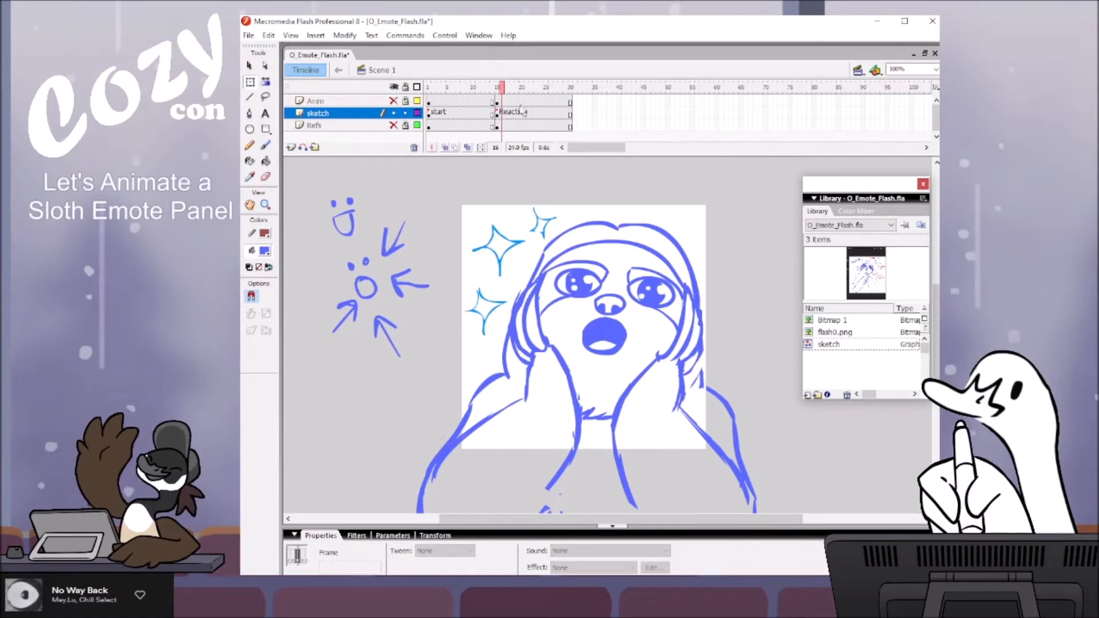
mouse_move(502, 83)
mouse_down()
mouse_move(493, 81)
mouse_move(506, 83)
mouse_up()
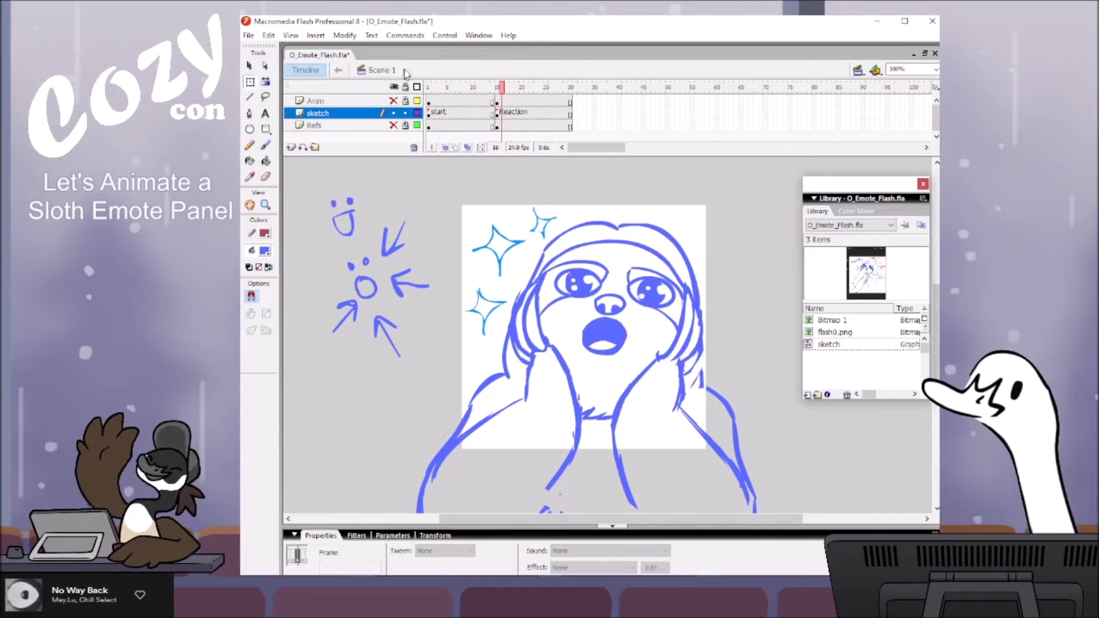
click(469, 87)
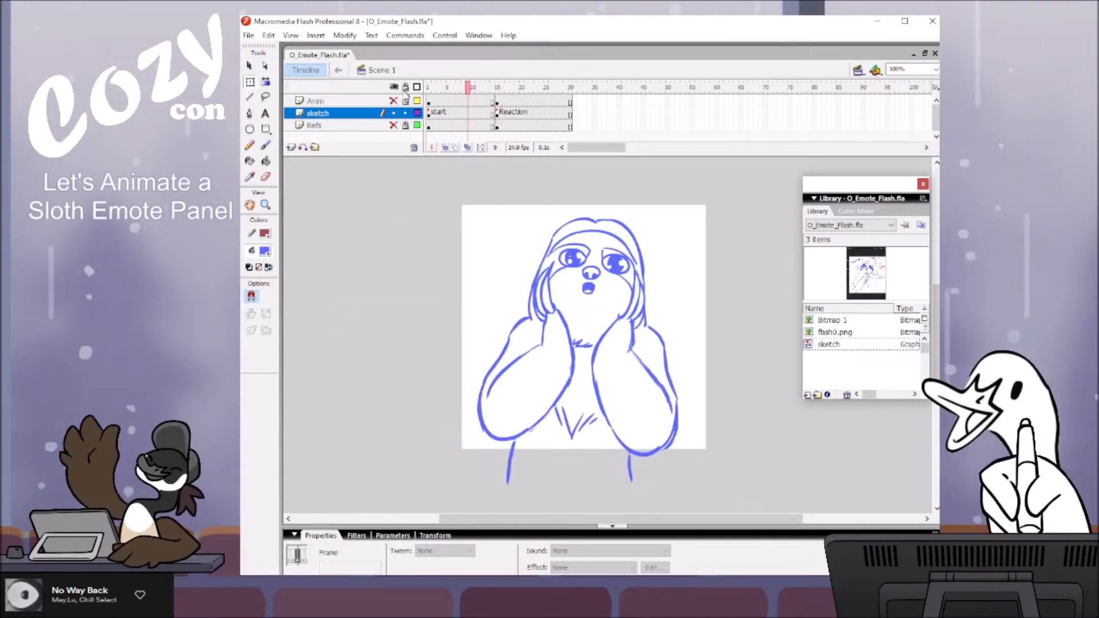
click(393, 101)
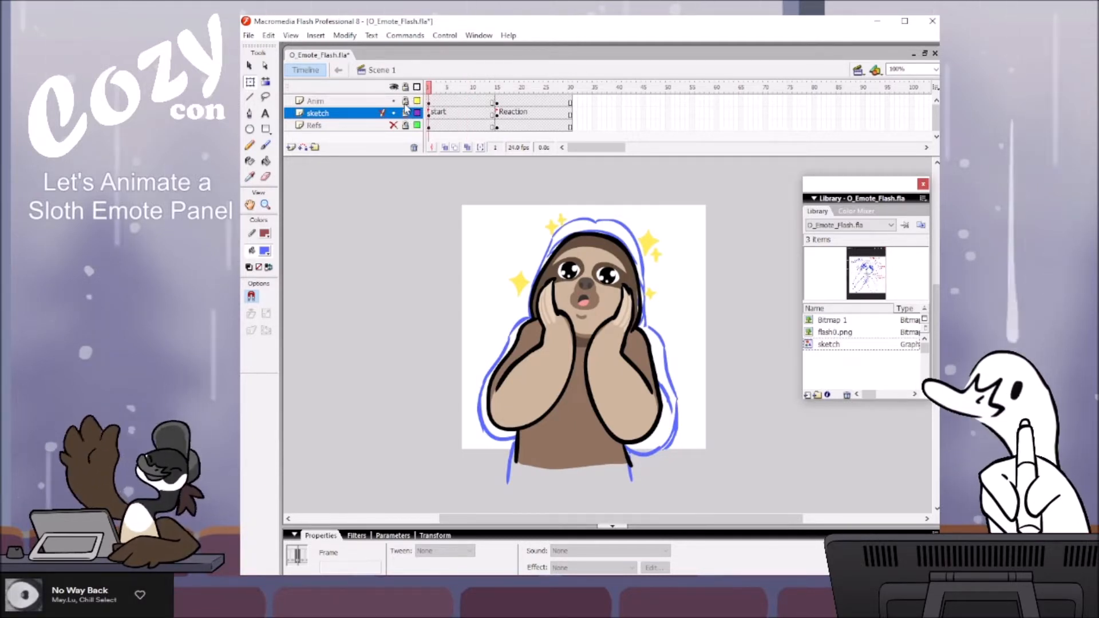
click(366, 101)
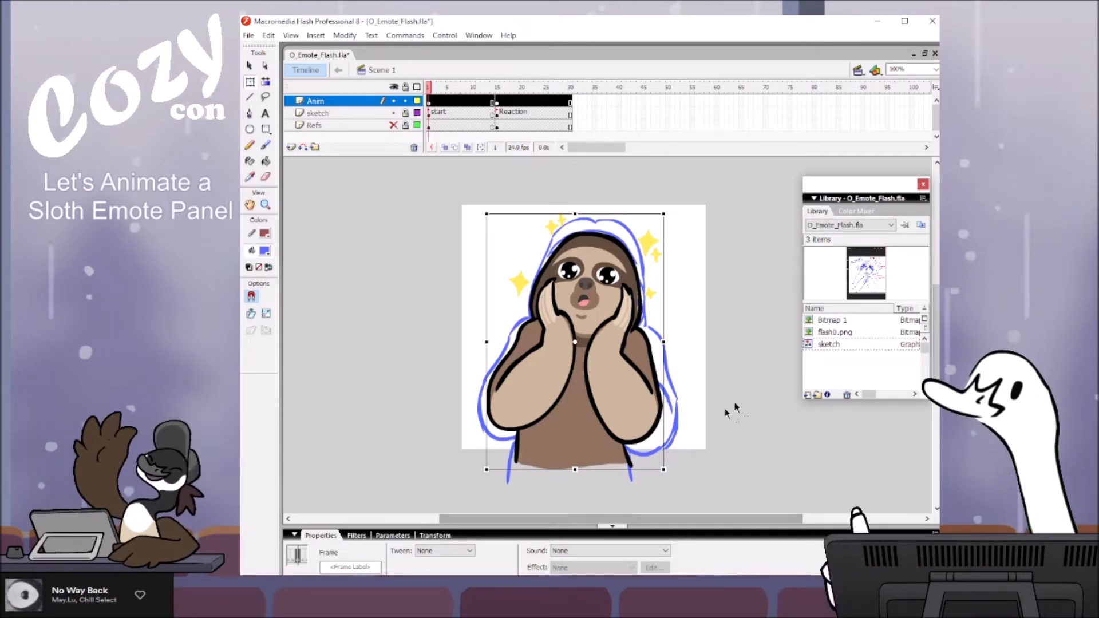
Step: Enlarge the coloured sloth in the first Anim keyframe with Free Transform and position it to match the start pose sketch
click(664, 213)
drag(664, 213, 673, 200)
drag(640, 251, 634, 251)
drag(668, 199, 675, 195)
drag(640, 249, 639, 252)
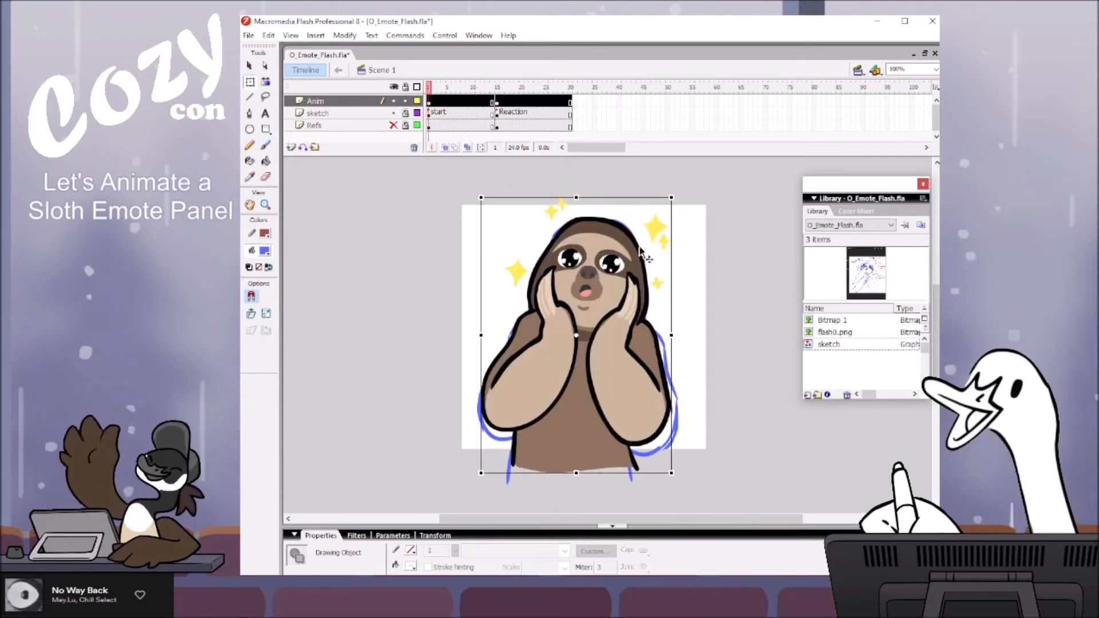
key(Right)
drag(672, 474, 683, 489)
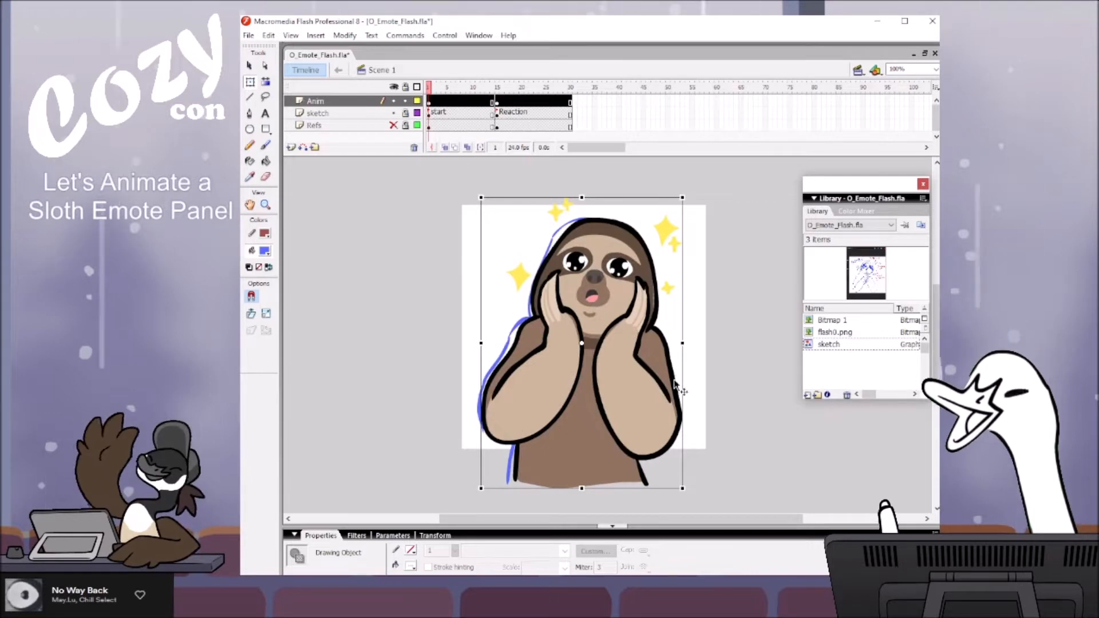
drag(677, 387, 672, 384)
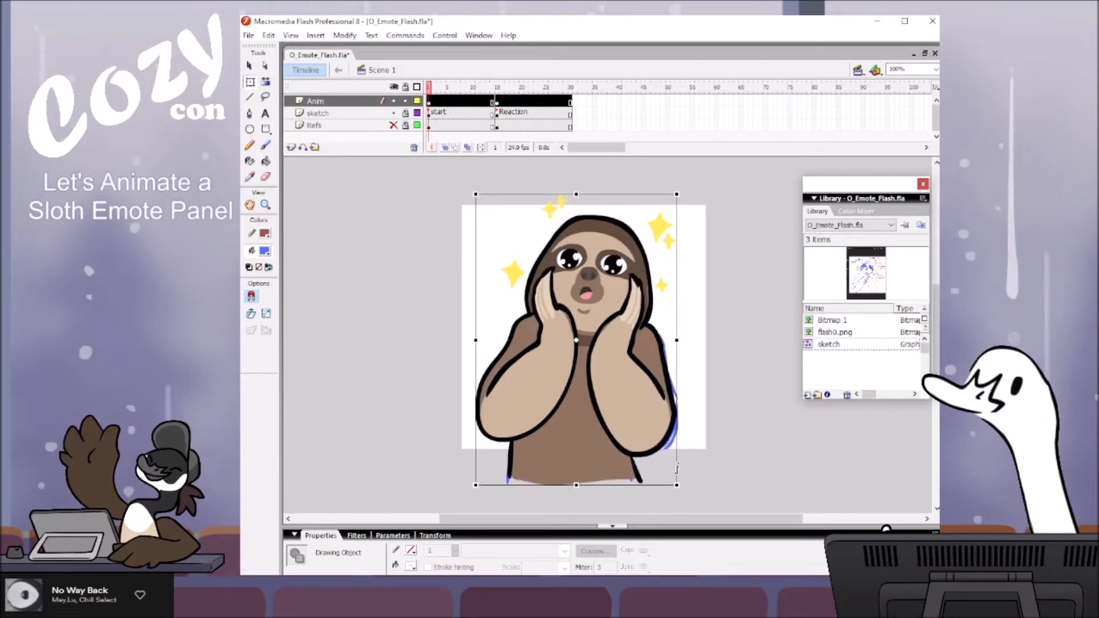
drag(676, 485, 679, 488)
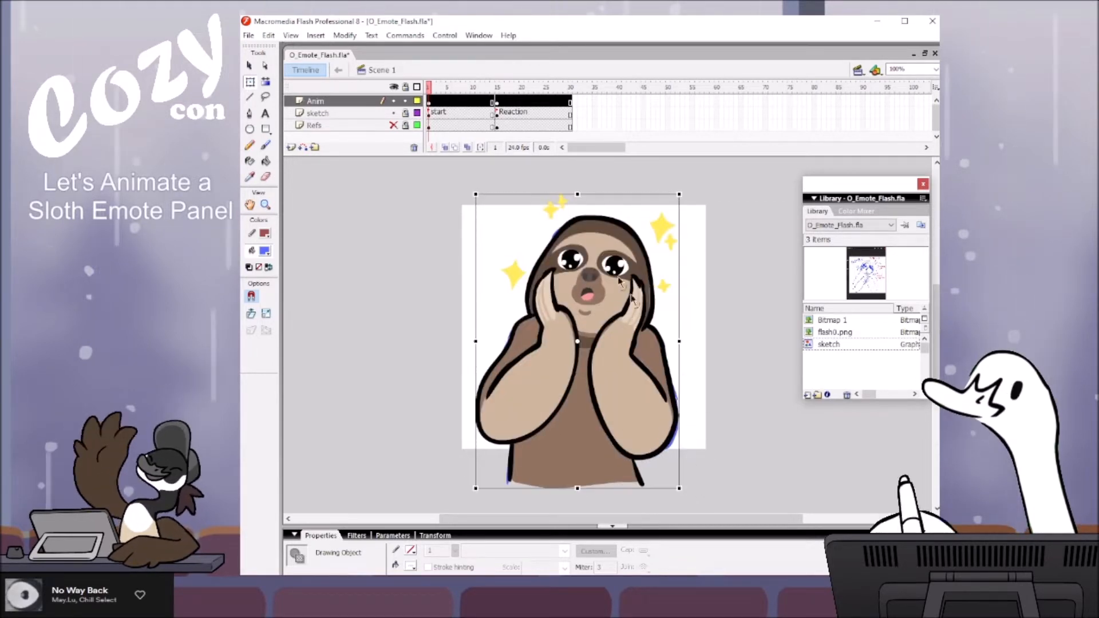
Step: Fine-tune the coloured sloth's position against the start sketch using outline display, then restore the Anim layer's full-colour display
click(416, 101)
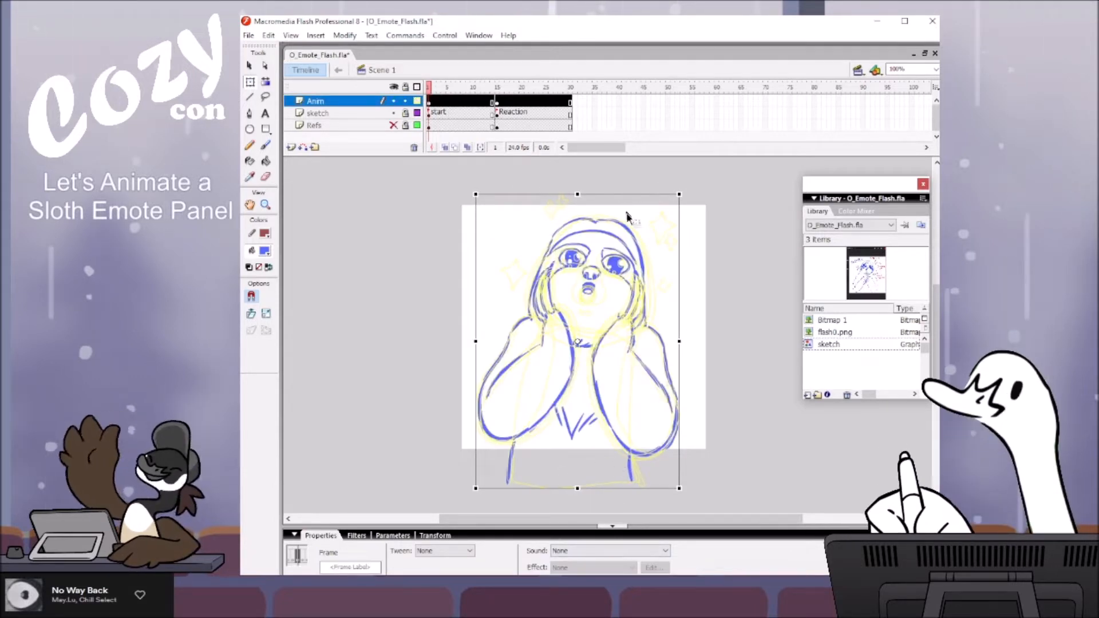
drag(637, 236, 634, 236)
drag(635, 235, 634, 234)
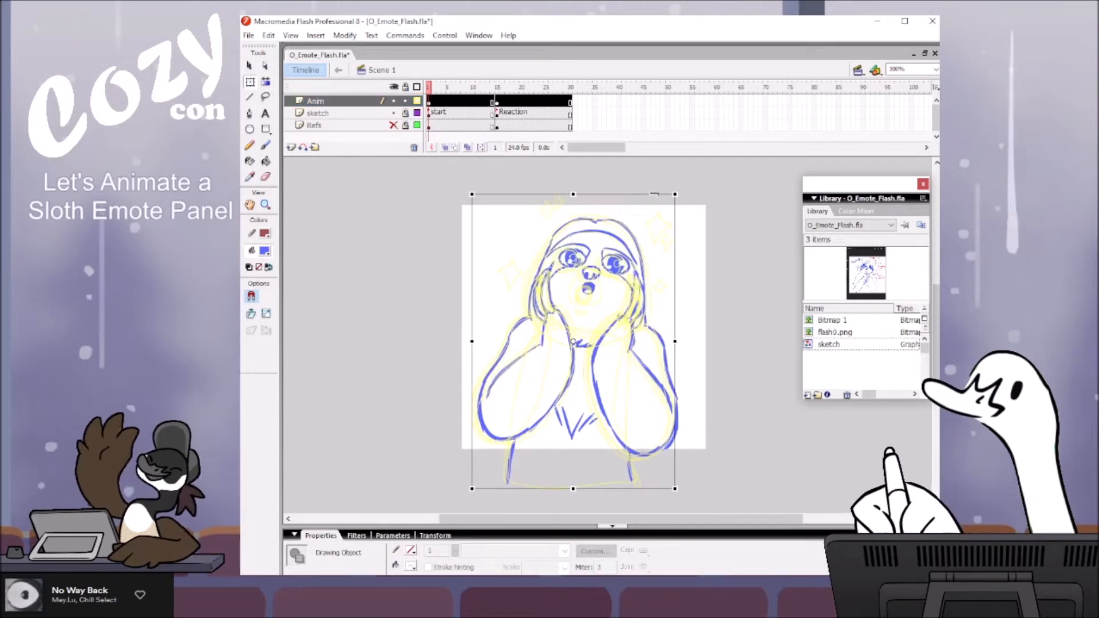
key(Right)
key(Right)
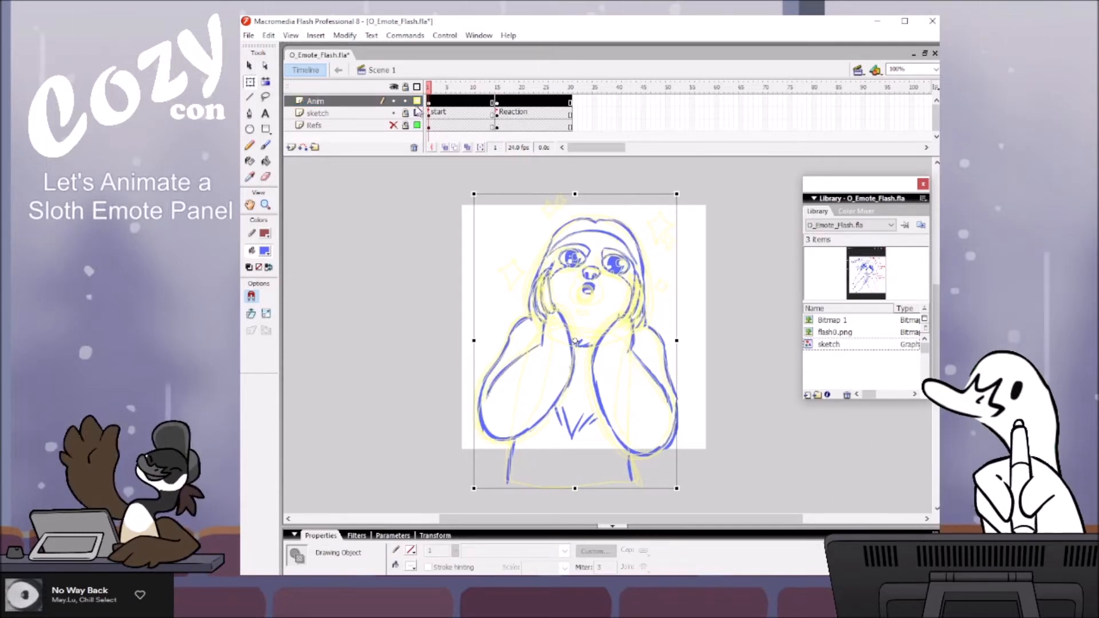
click(435, 101)
click(642, 174)
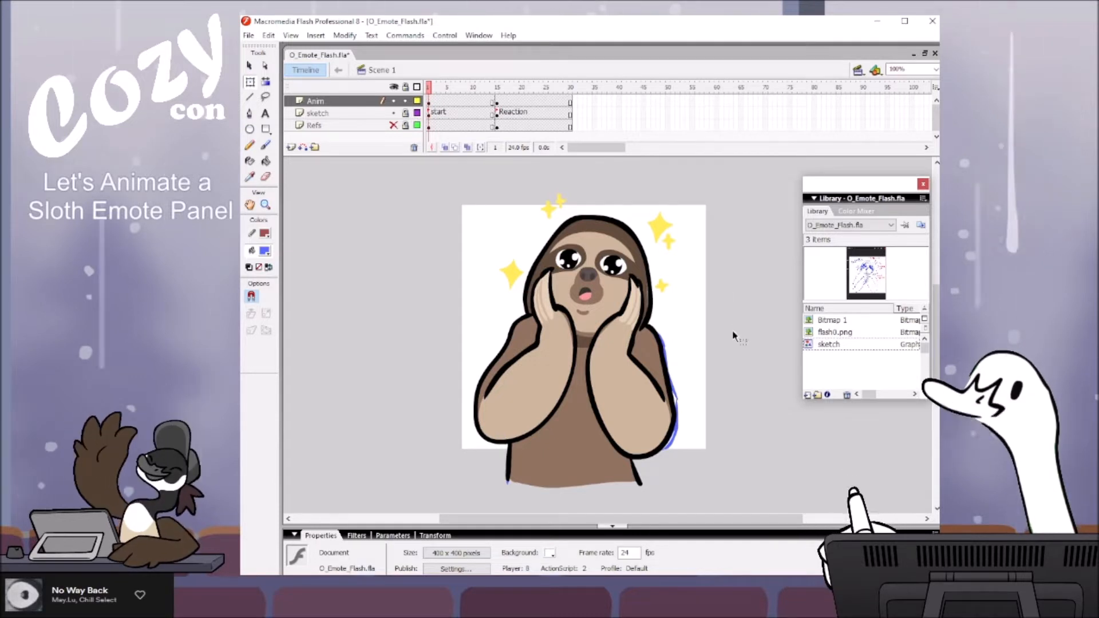
Step: Cut the yellow sparkles from the start pose and replace the Anim keyframe at frame 15 with a copy of the sparkle-free sloth
click(512, 276)
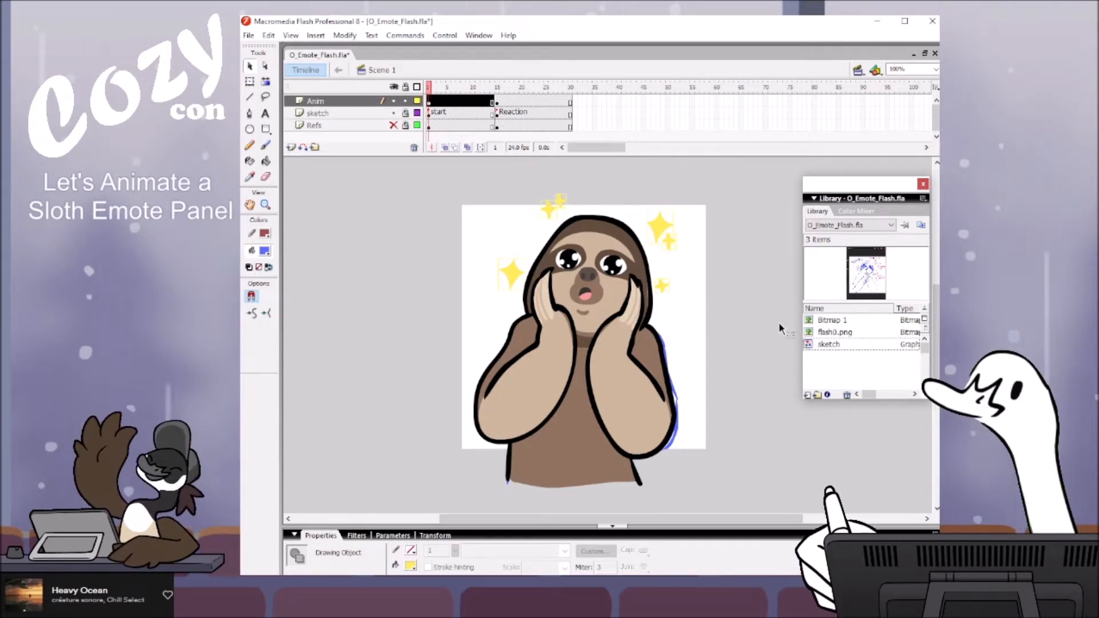
key(Delete)
click(497, 102)
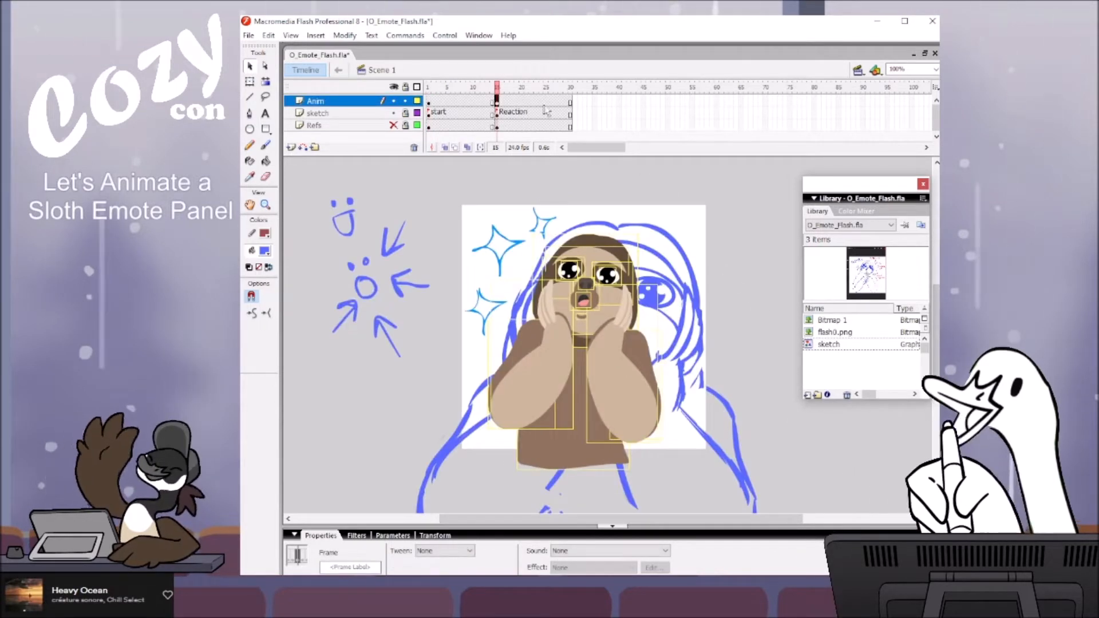
right_click(496, 101)
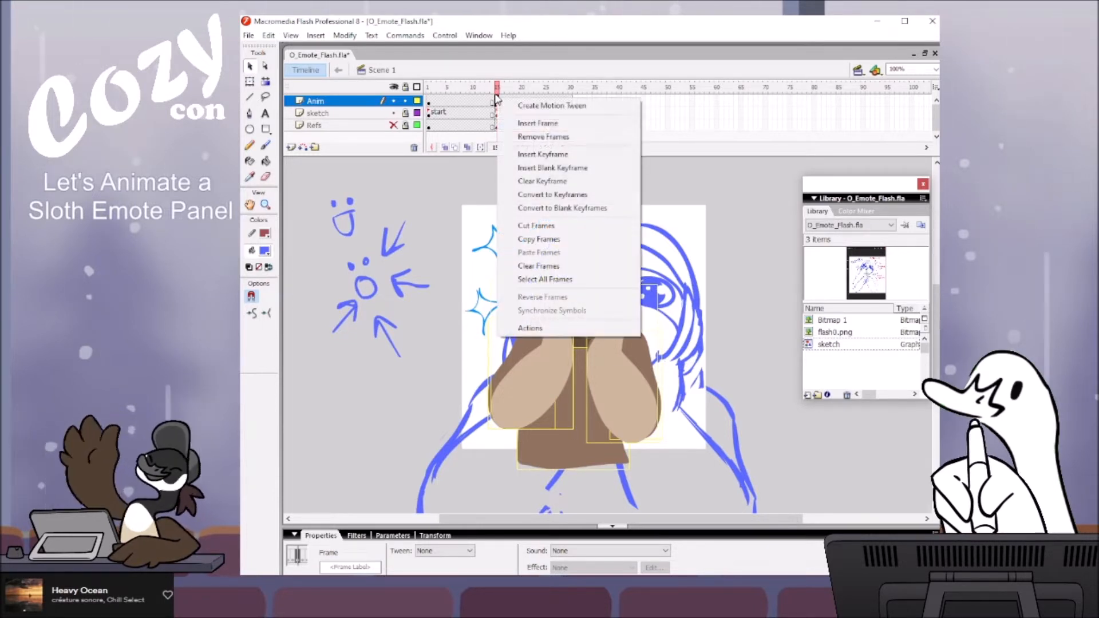
click(551, 182)
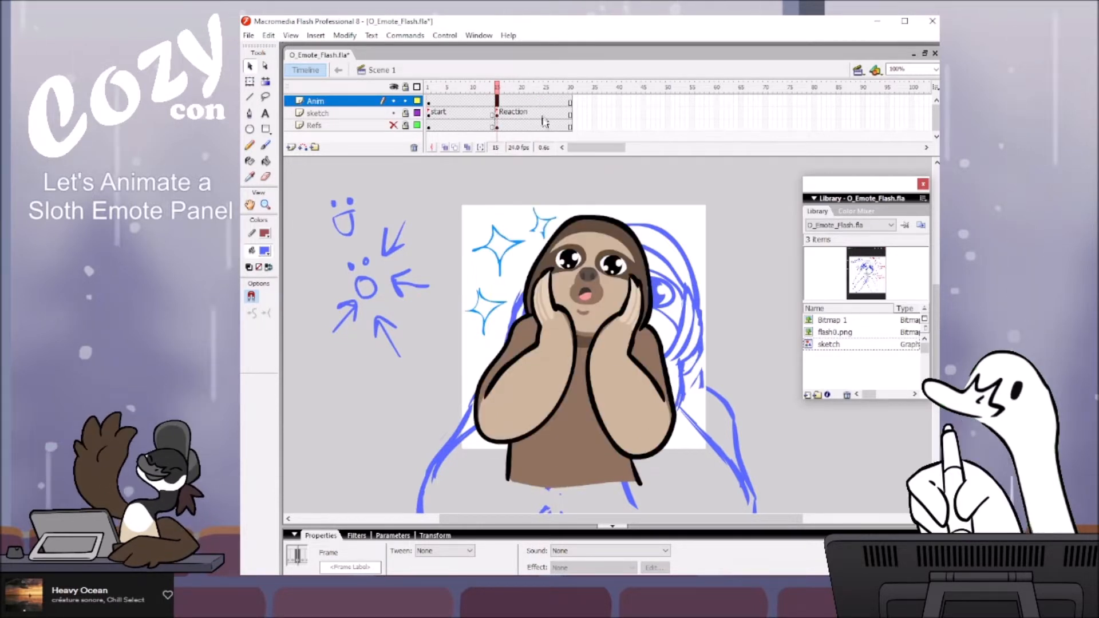
key(ctrl+a)
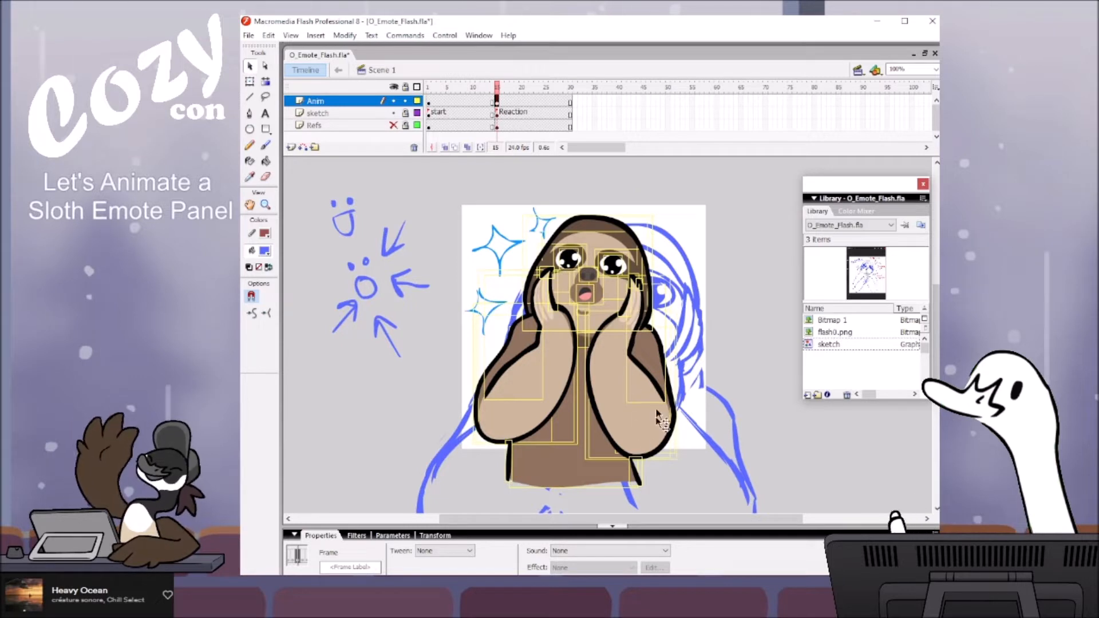
click(474, 88)
click(497, 104)
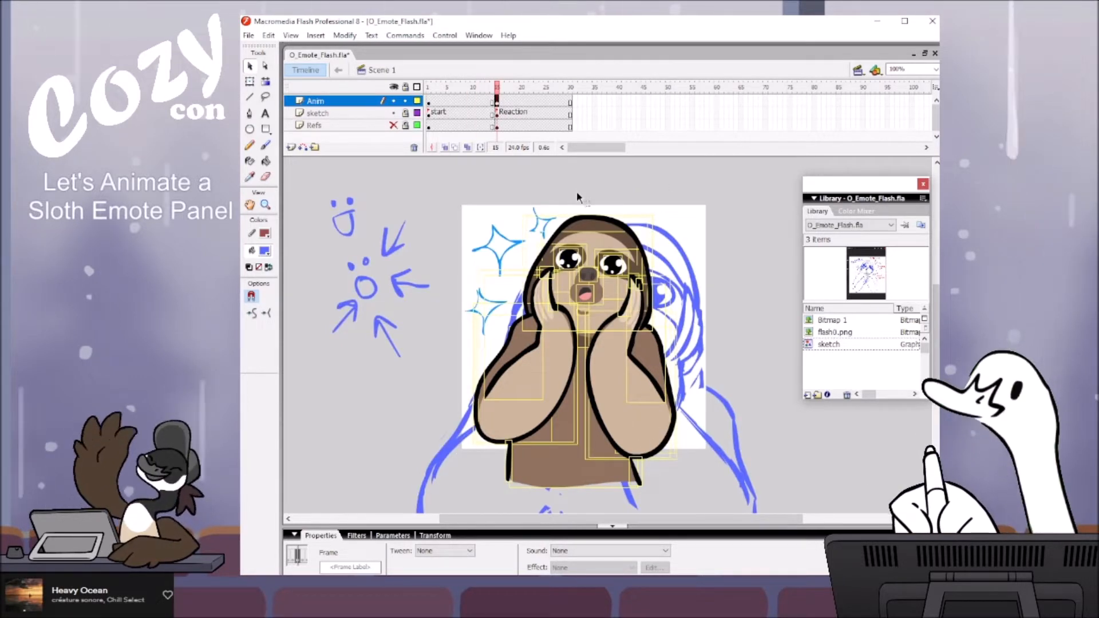
Step: Paste the yellow sparkles in place at frame 15 and move them off the stage beside the doodle faces
key(ctrl+shift+v)
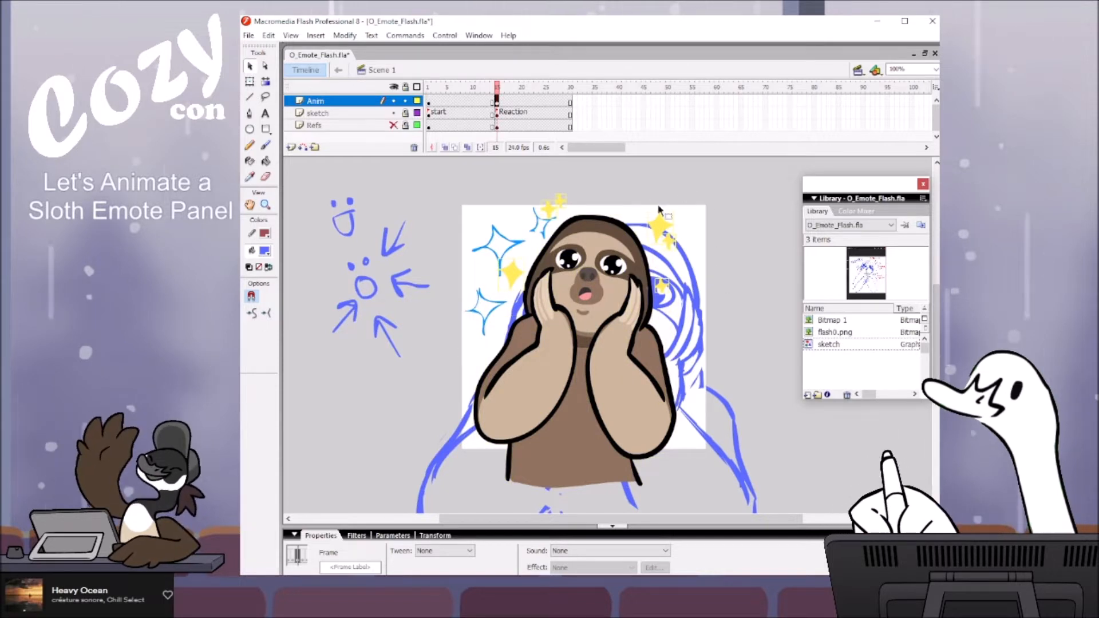
mouse_move(663, 221)
mouse_down()
mouse_move(486, 229)
mouse_move(431, 198)
mouse_move(431, 174)
mouse_up()
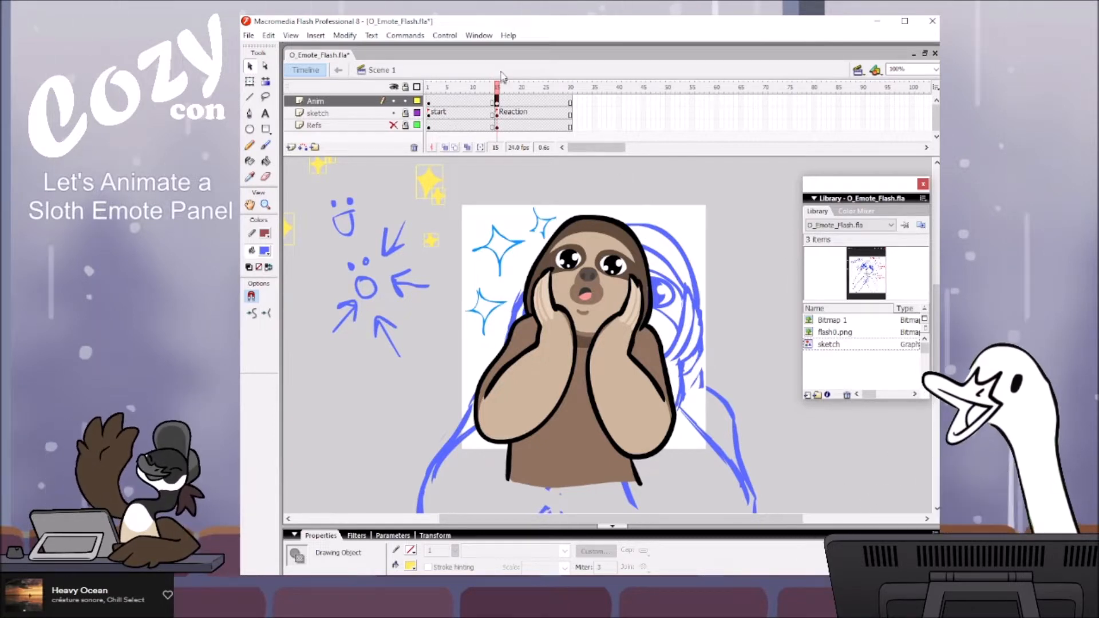
mouse_move(497, 89)
mouse_down()
mouse_move(483, 89)
mouse_move(507, 88)
mouse_up()
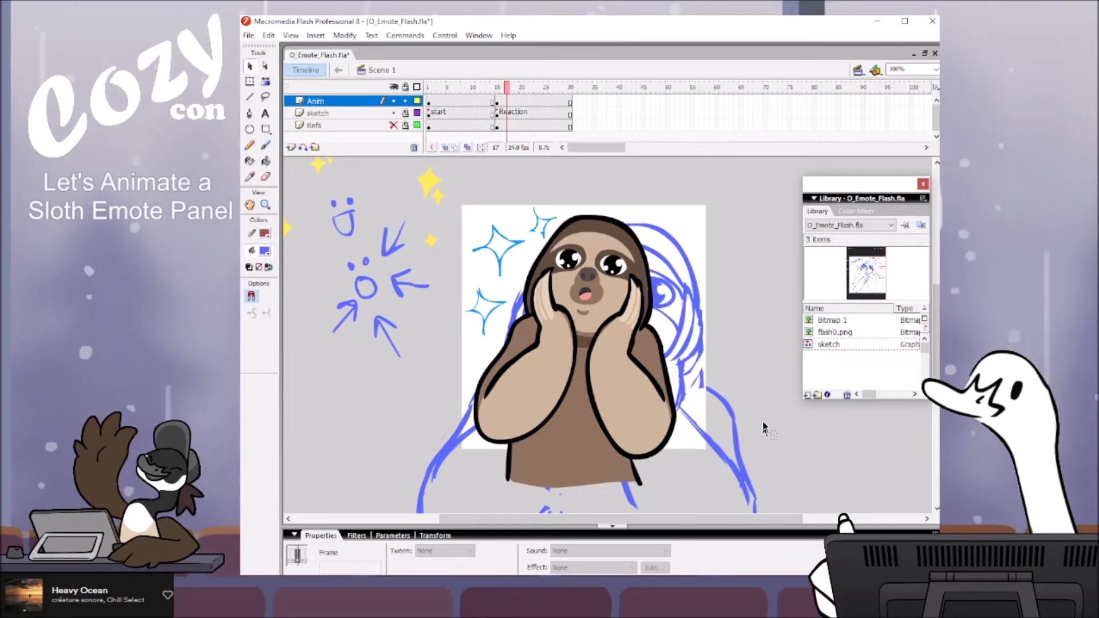
Step: Compare the coloured sloth's face at frame 1 with the start sketch up close, in outline and full-colour display
click(473, 90)
drag(471, 90, 429, 89)
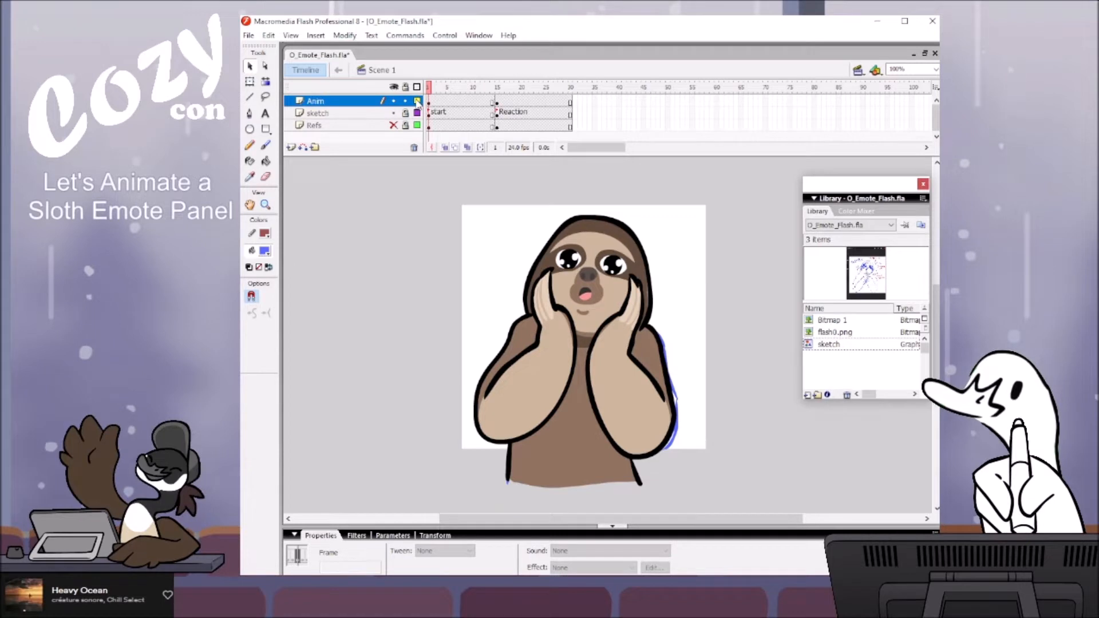
click(416, 101)
key(z)
click(606, 267)
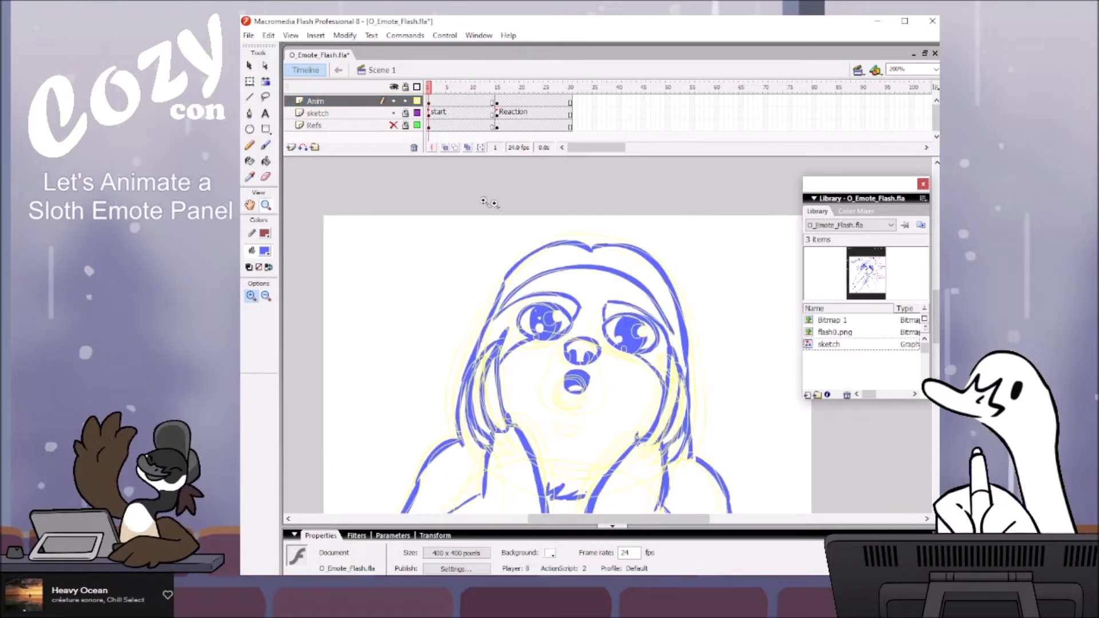
click(417, 101)
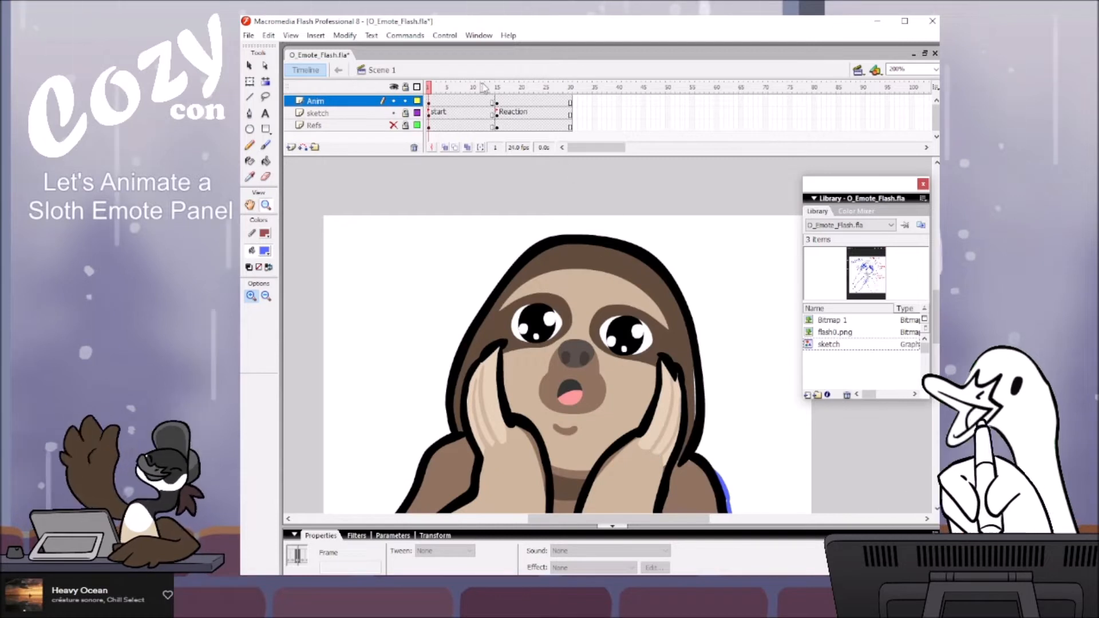
Step: Delete the group of yellow sparkles parked off the stage in the Anim layer at frame 15
click(502, 88)
alt+click(653, 344)
drag(654, 345, 624, 209)
click(497, 87)
key(v)
click(673, 426)
drag(702, 332, 701, 368)
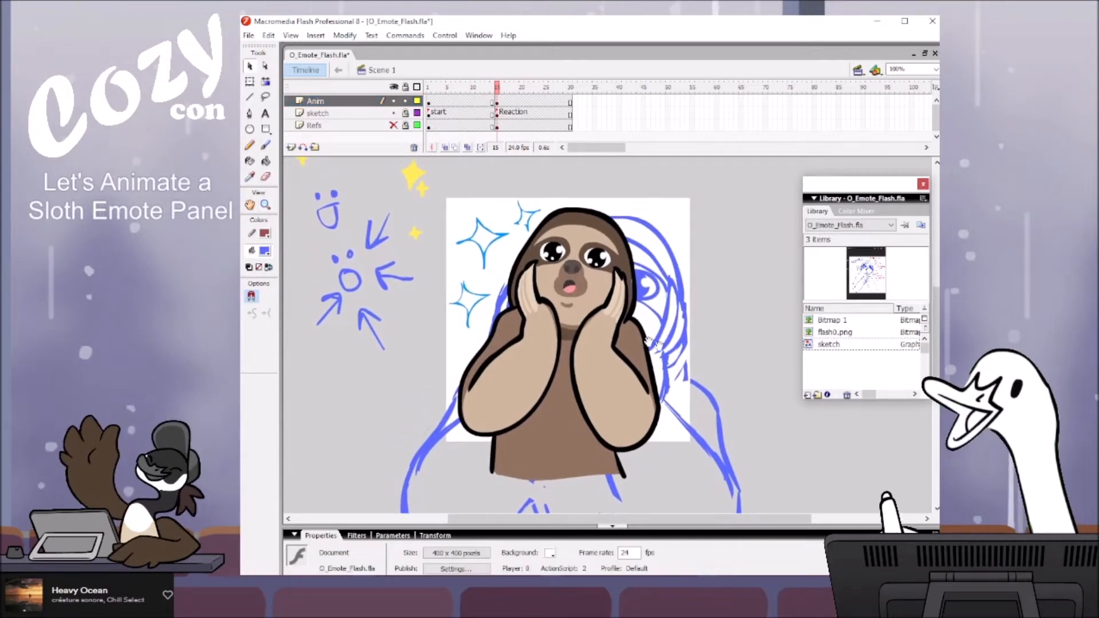
drag(467, 216, 533, 288)
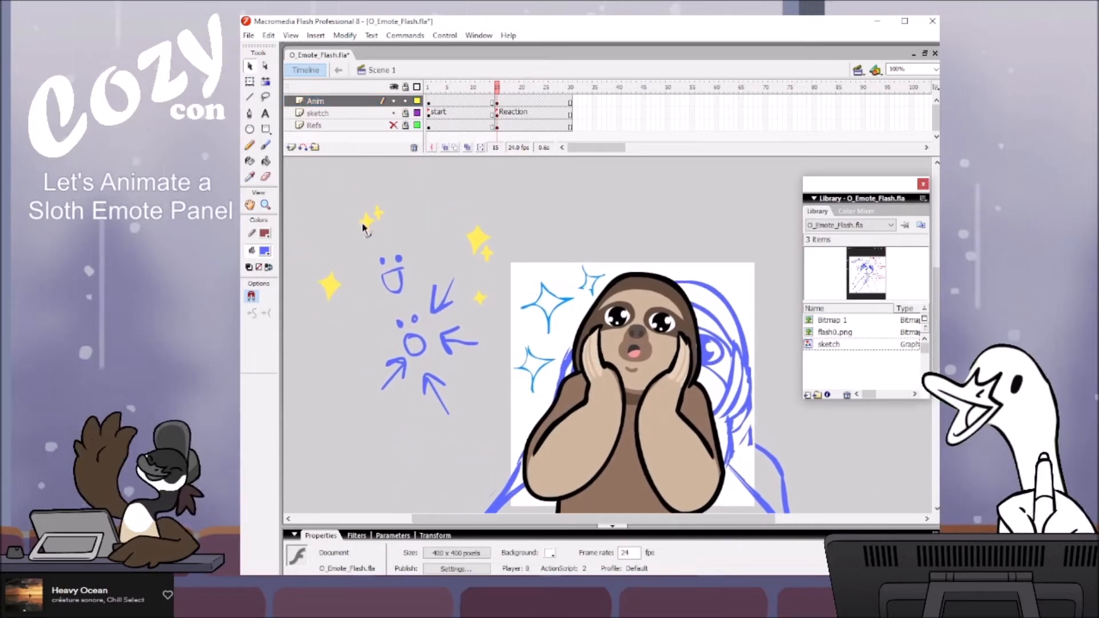
drag(335, 199, 504, 360)
key(Delete)
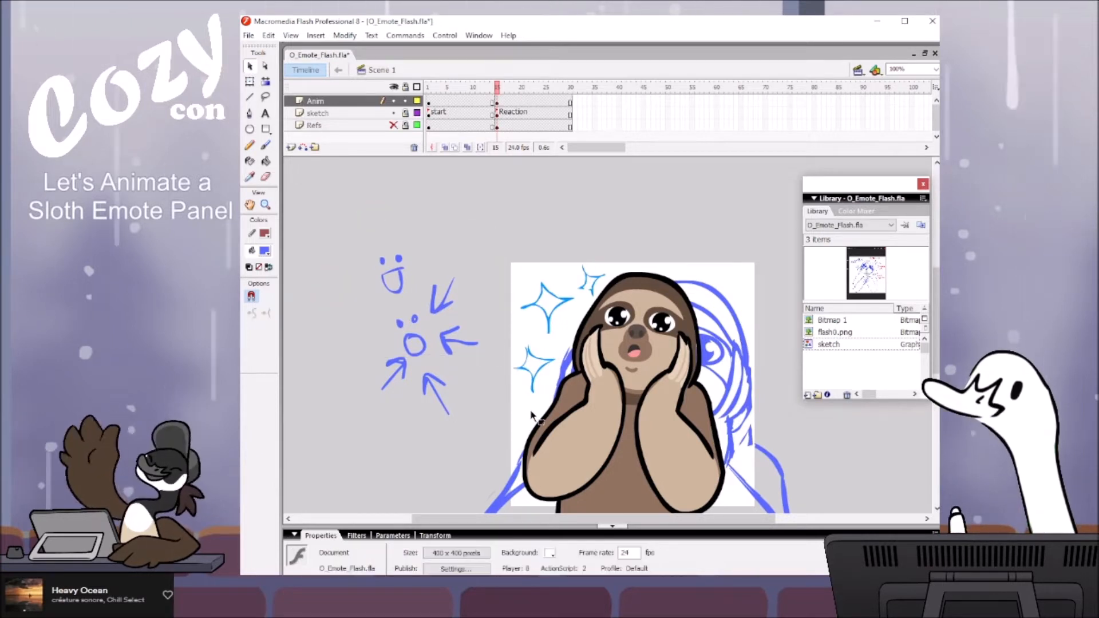
Step: Add a new layer above Anim and name it FX
click(291, 148)
click(320, 103)
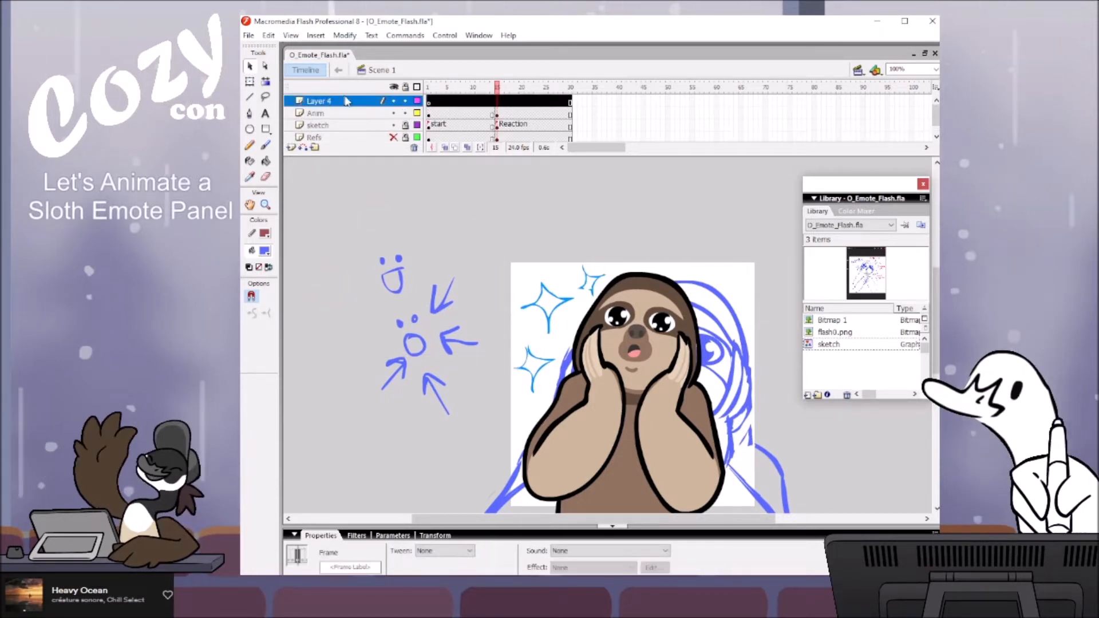
text(Fx)
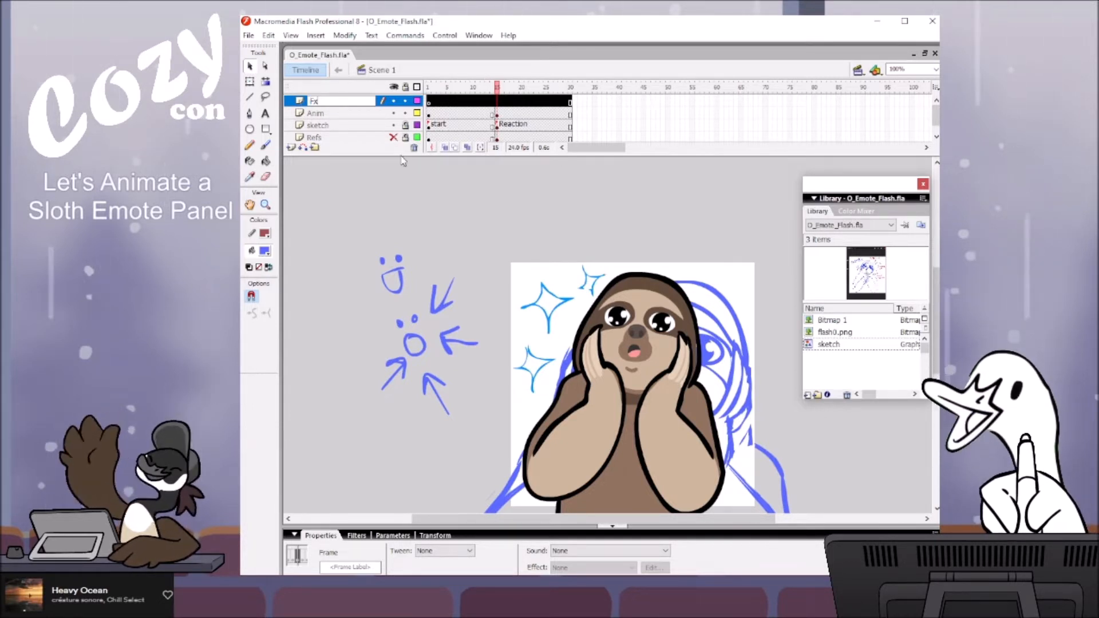
text(X)
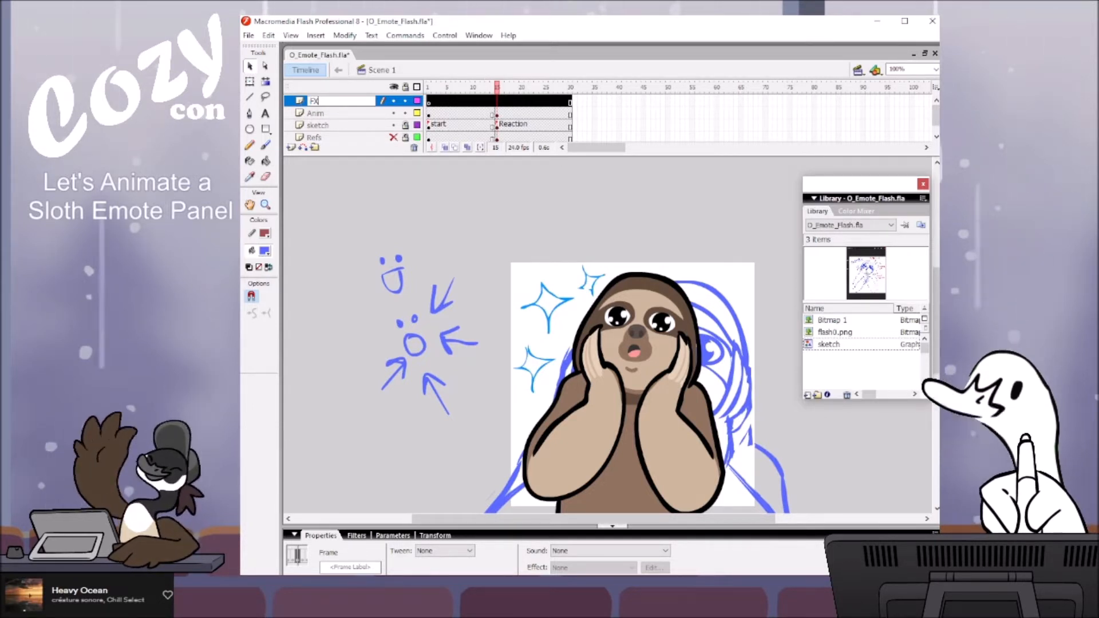
key(Return)
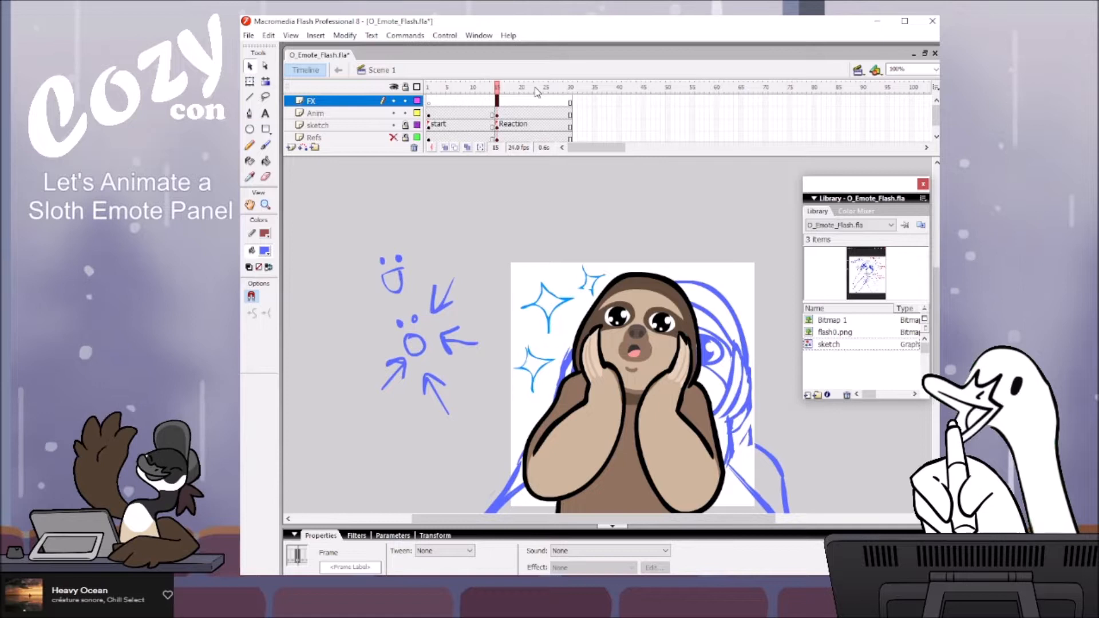
Step: Paste the yellow sparkles in place on the FX layer and insert an FX keyframe at frame 15
key(ctrl+shift+v)
click(568, 222)
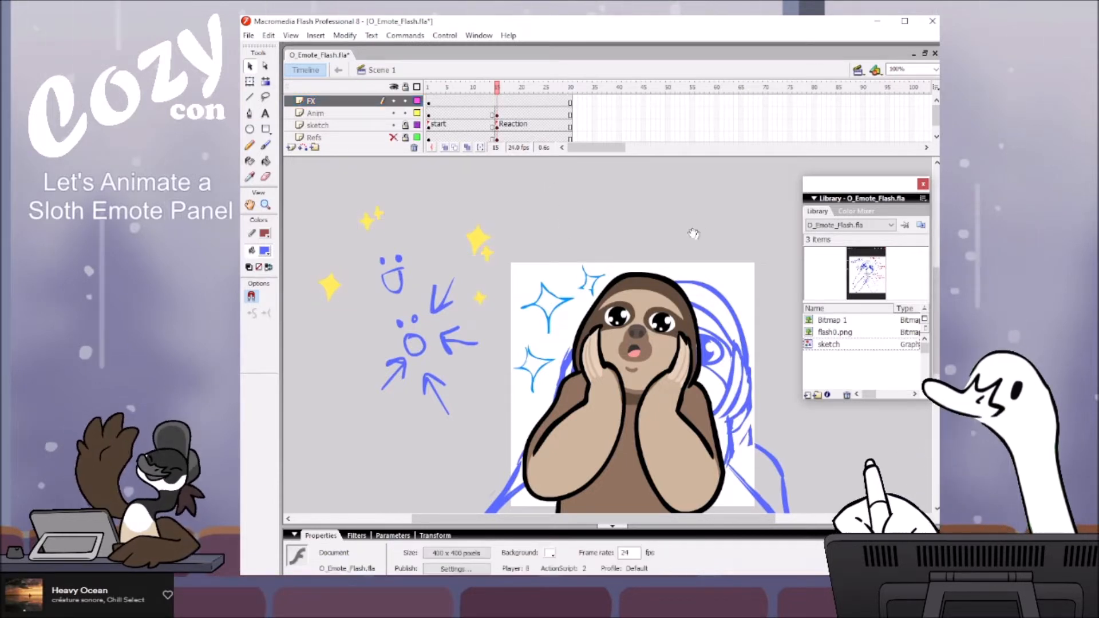
drag(568, 222, 508, 161)
click(496, 101)
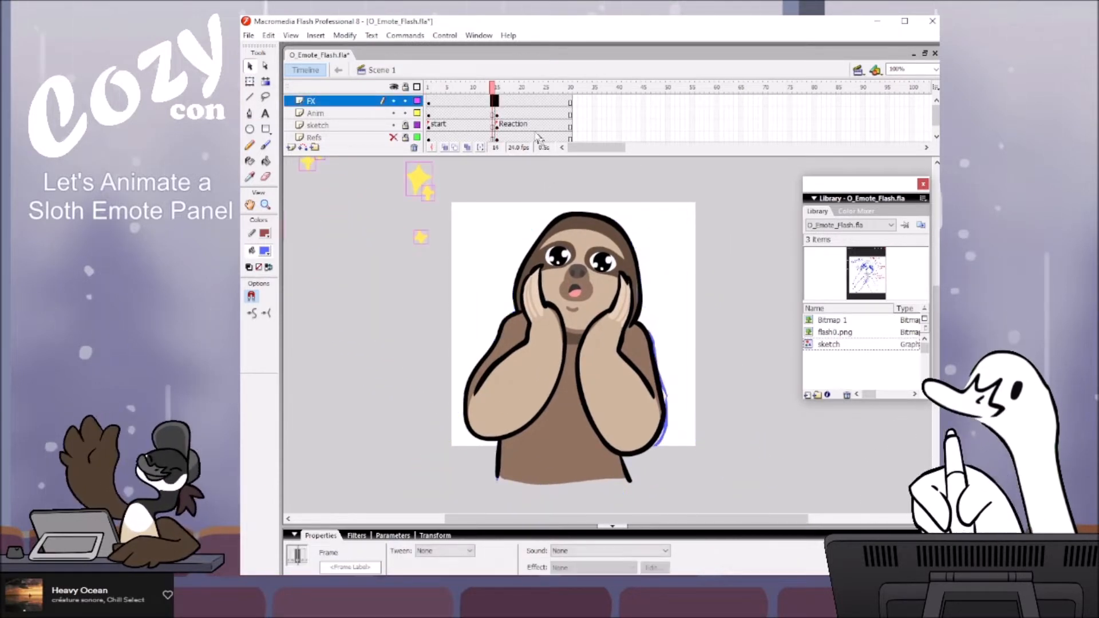
click(494, 87)
click(496, 87)
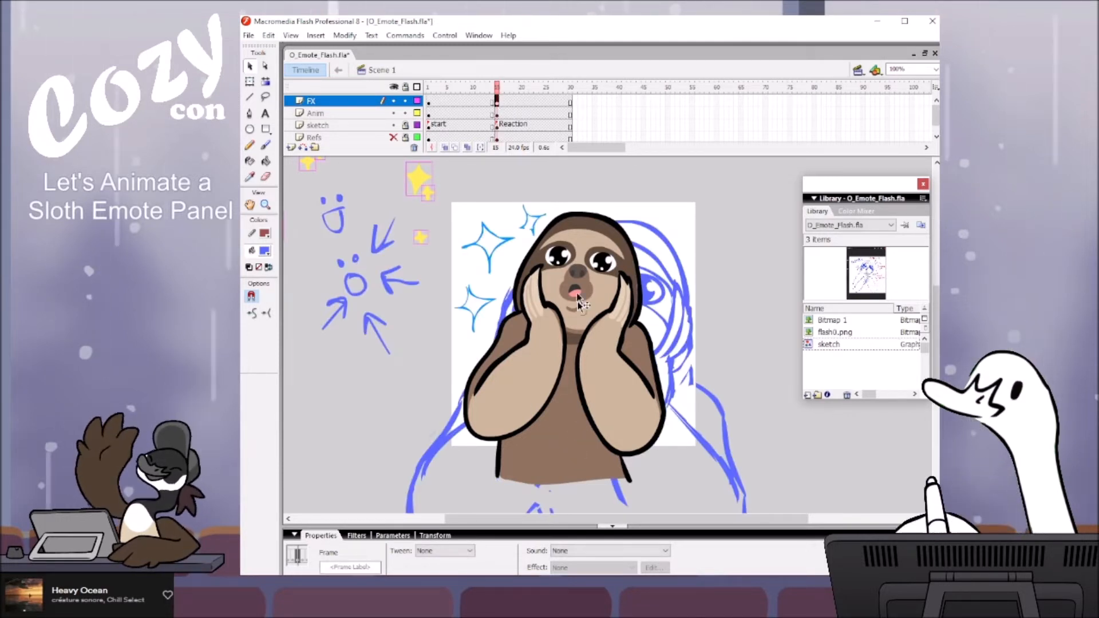
Step: Clear the Anim layer's keyframe at frame 15 so the start pose holds through the whole layer
click(497, 115)
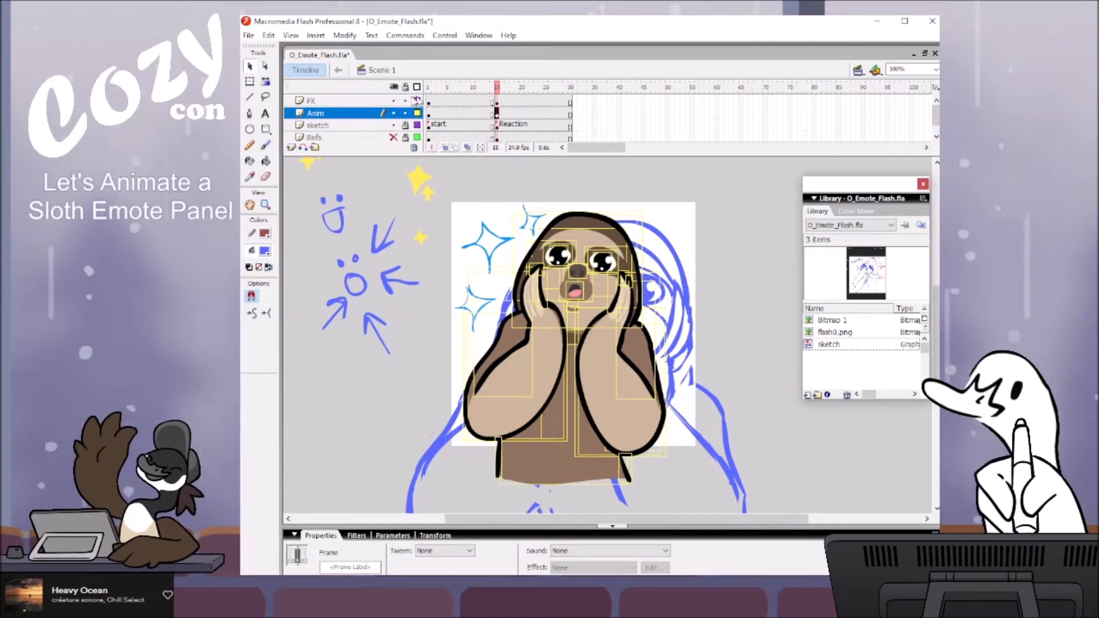
click(448, 87)
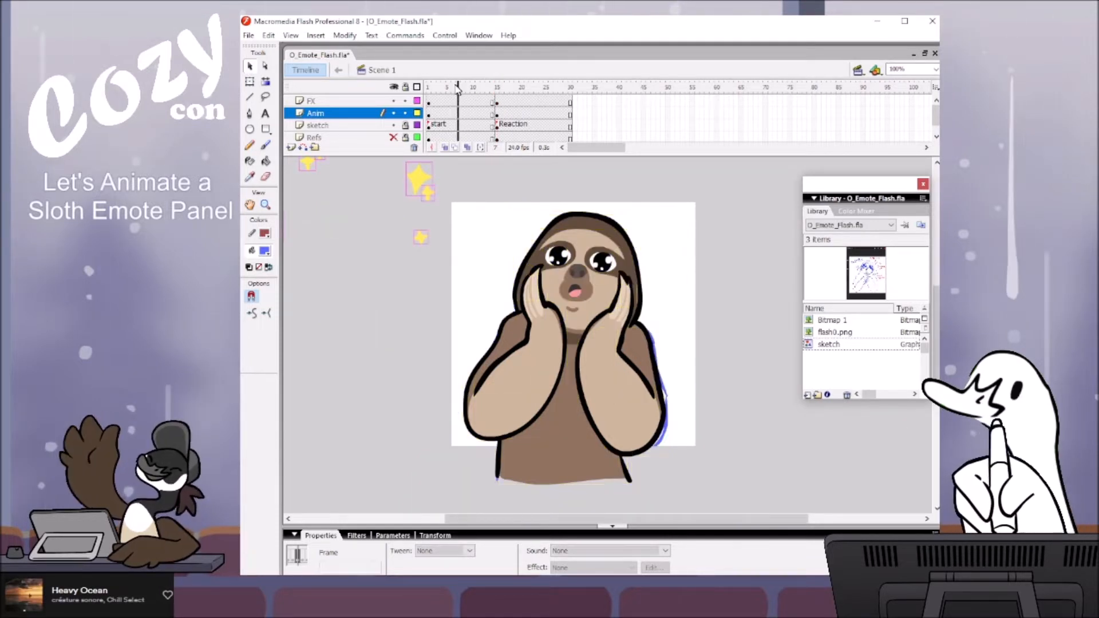
click(497, 112)
right_click(496, 114)
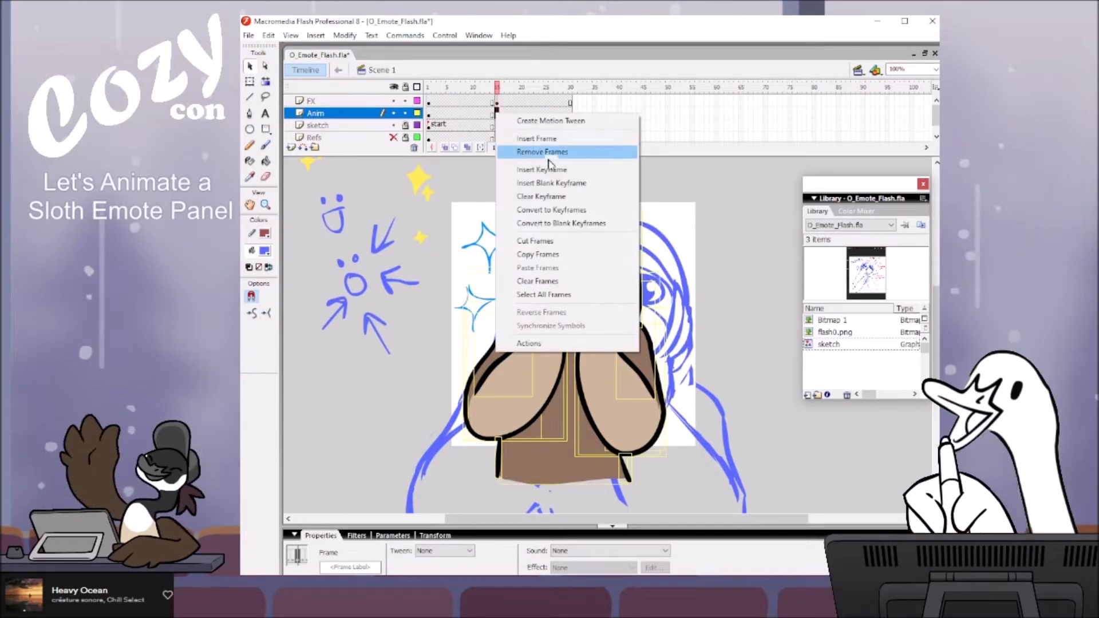
click(553, 198)
Step: Convert all the sloth artwork on the Anim layer at frame 1 into a graphic symbol named Sloth_Comp, set to Play Once
click(430, 87)
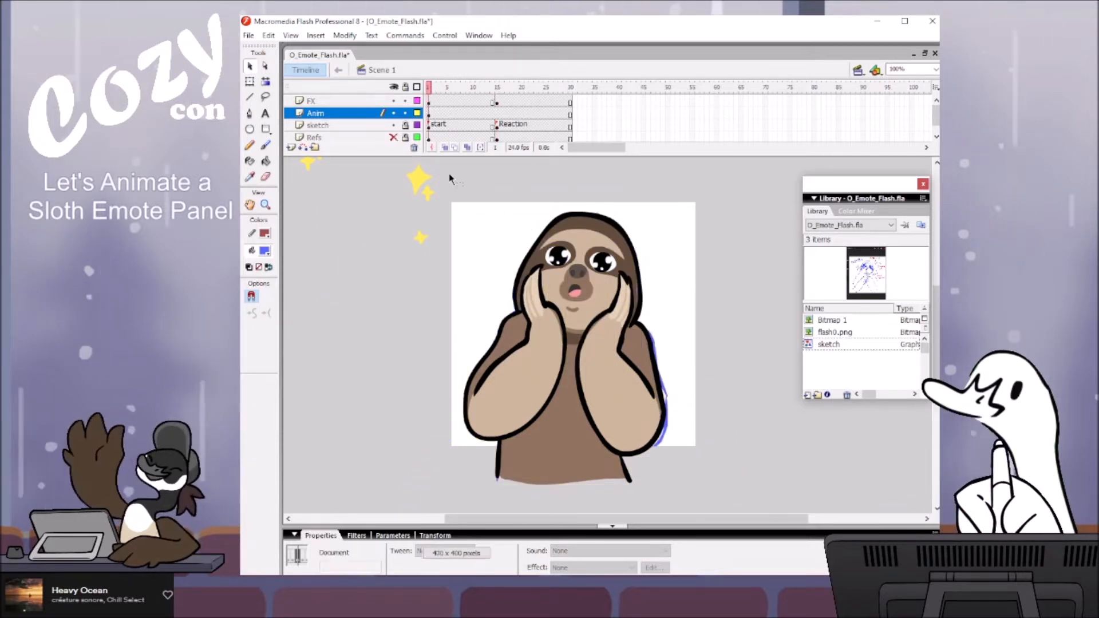
key(ctrl+a)
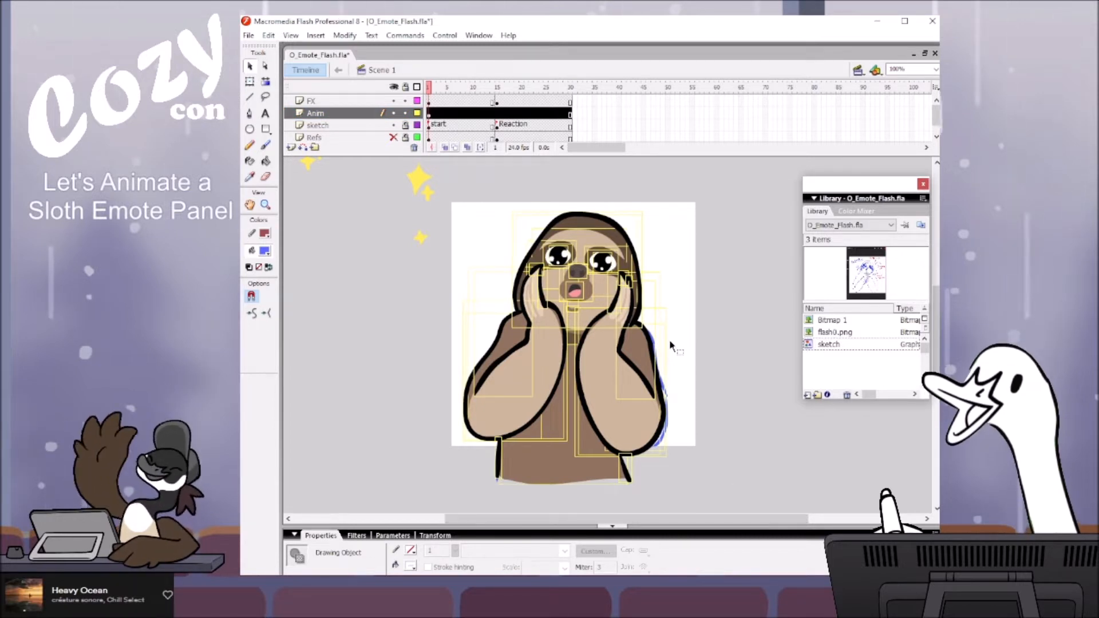
key(F8)
text(Sloth_Comp)
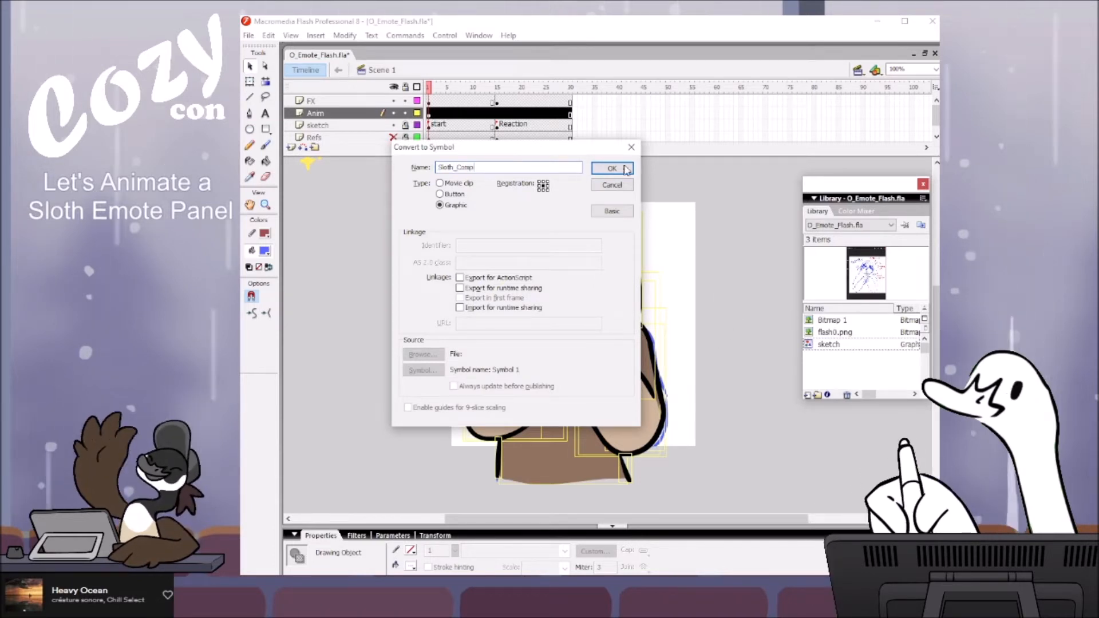
key(Return)
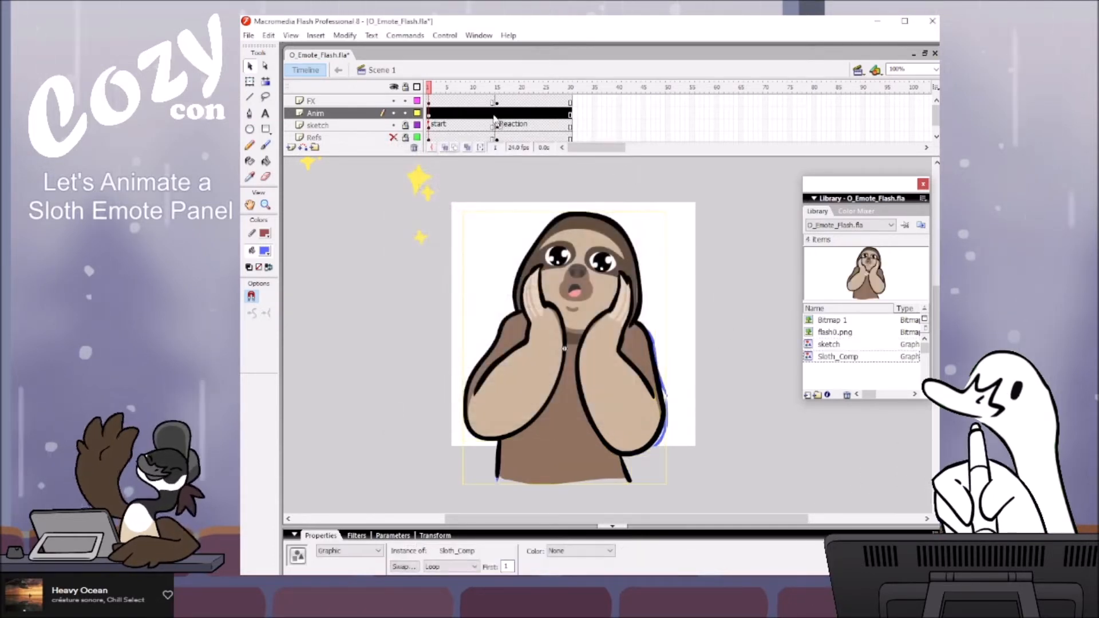
click(447, 568)
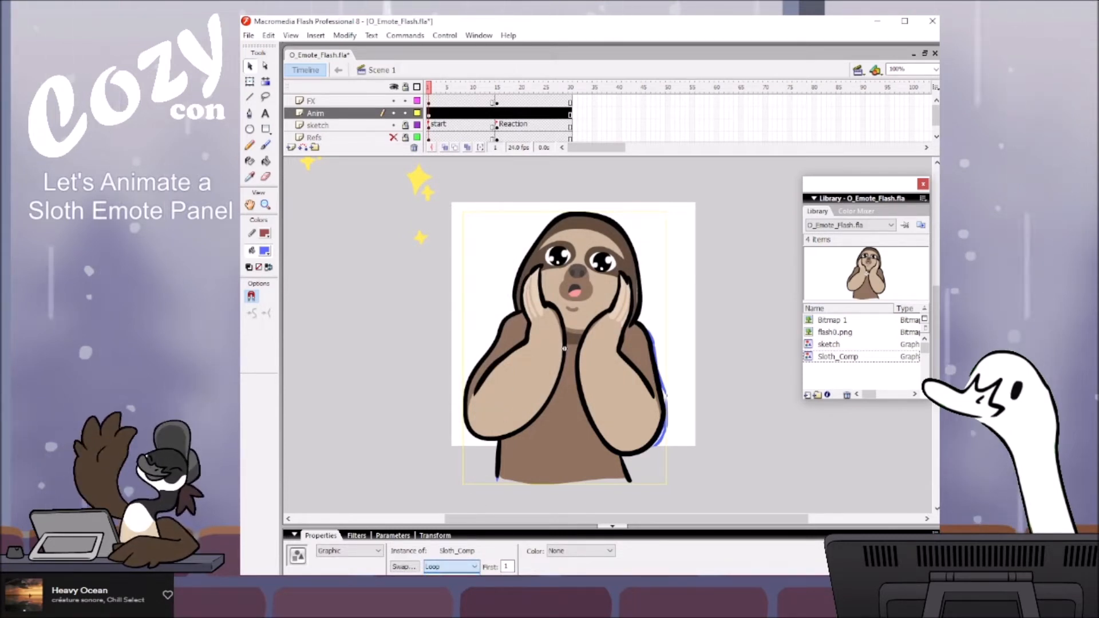
click(452, 586)
Step: Insert a keyframe on the Anim layer at frame 15, where the Reaction sketch starts
click(474, 89)
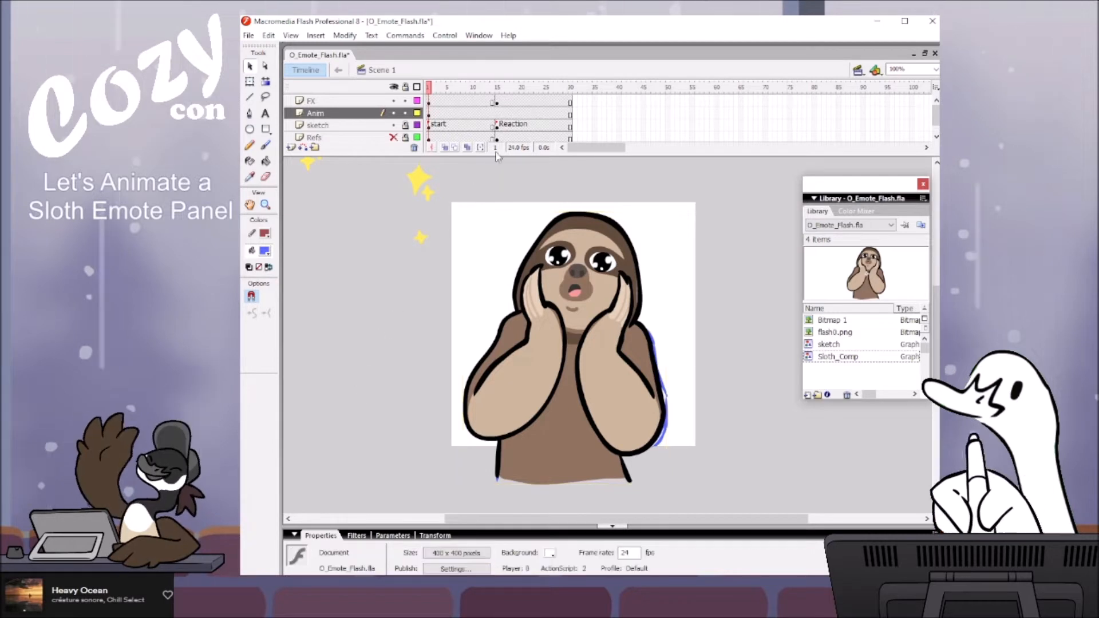
drag(474, 91, 492, 91)
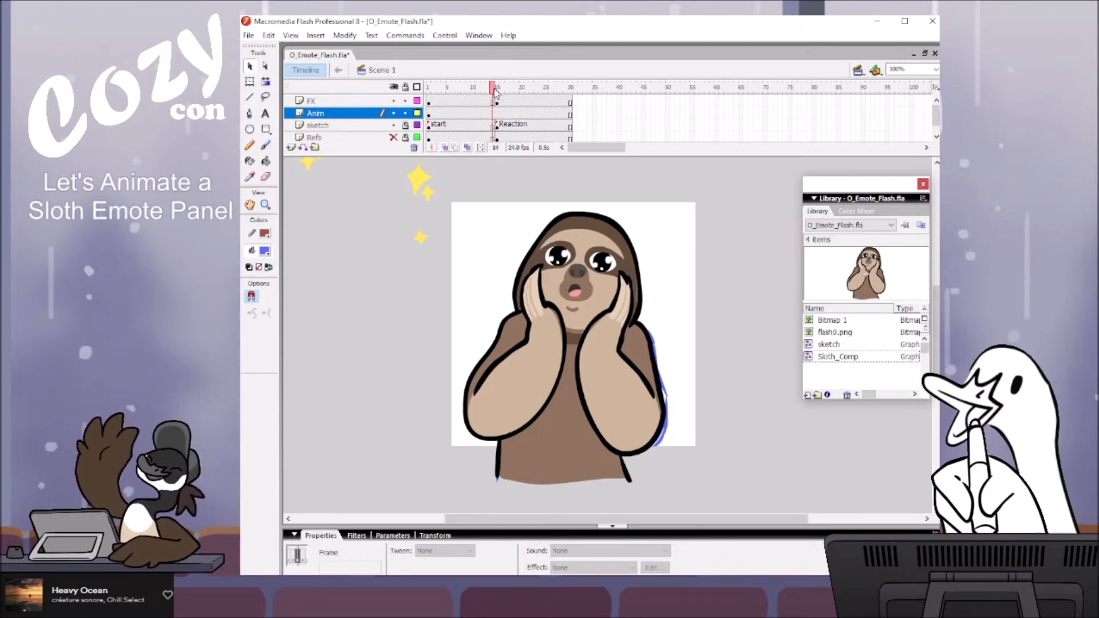
click(496, 112)
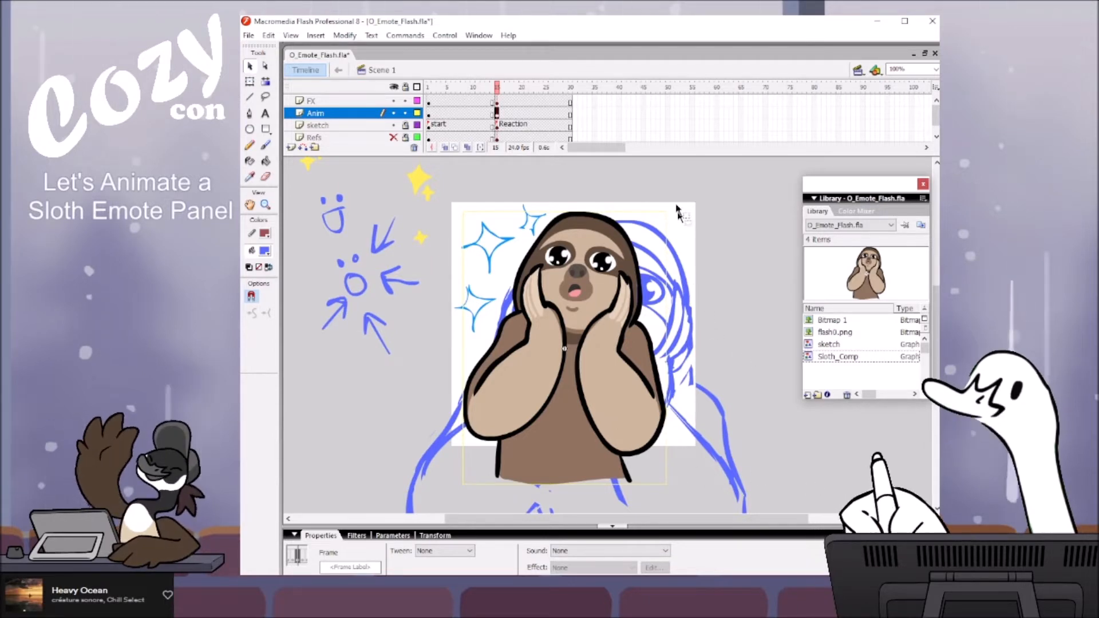
Step: Enlarge the Sloth_Comp instance at frame 15 with Free Transform and move it over the Reaction sketch
key(q)
scroll(649, 390, down, 3)
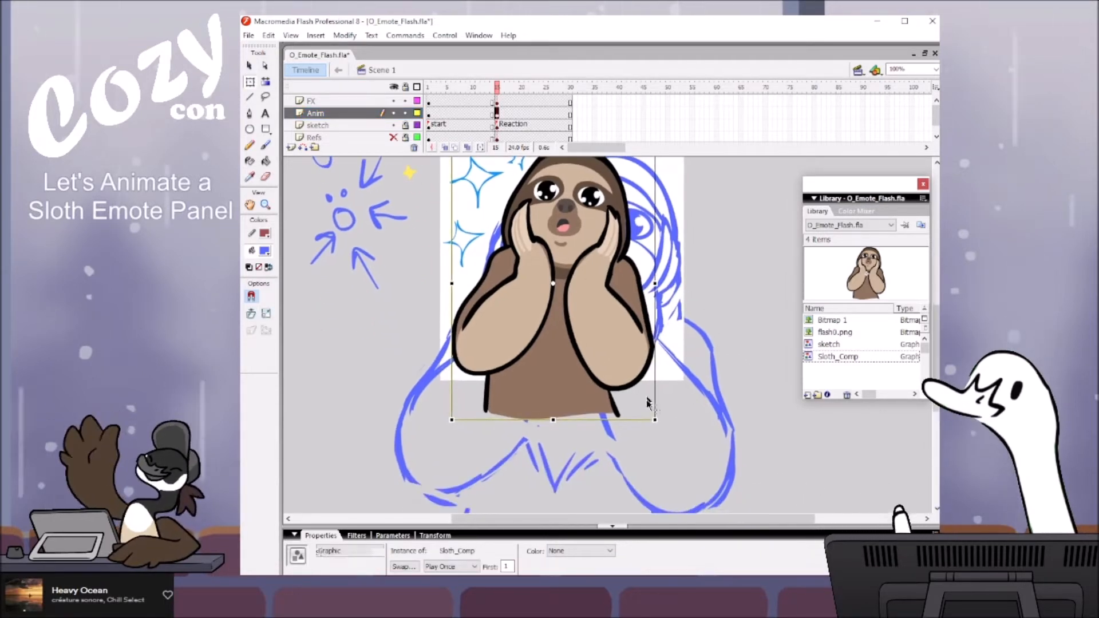
drag(655, 420, 782, 540)
drag(690, 261, 652, 343)
drag(709, 204, 717, 194)
drag(657, 258, 658, 271)
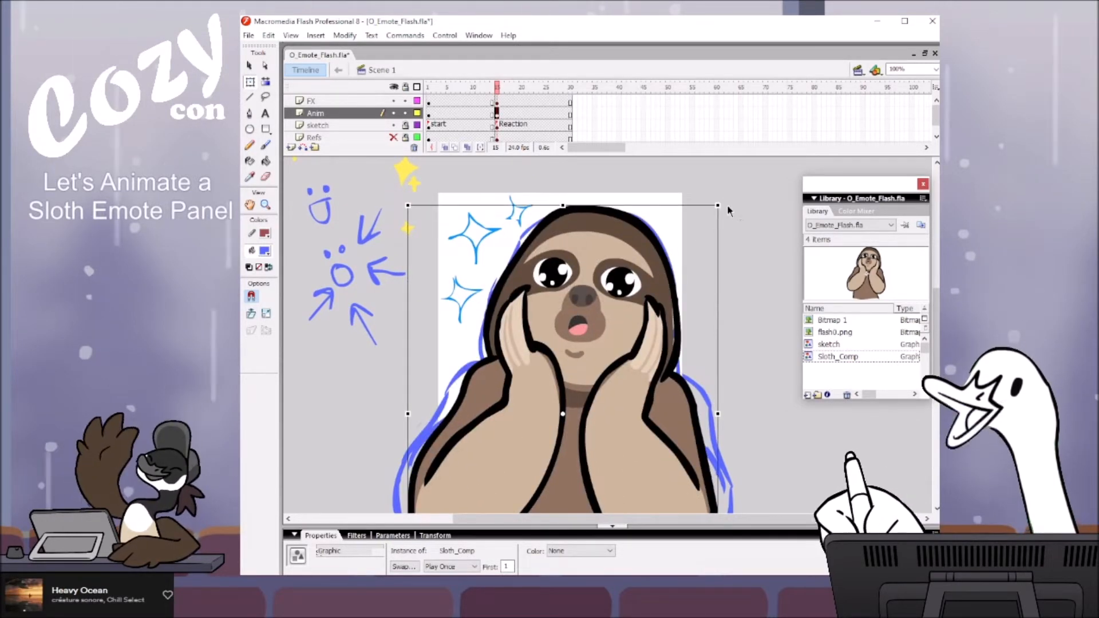
Step: Scale the sloth up slightly more and nudge it to fit the Reaction sketch's head and shoulders
drag(717, 205, 732, 195)
drag(668, 269, 661, 290)
drag(726, 373, 733, 284)
drag(685, 369, 678, 449)
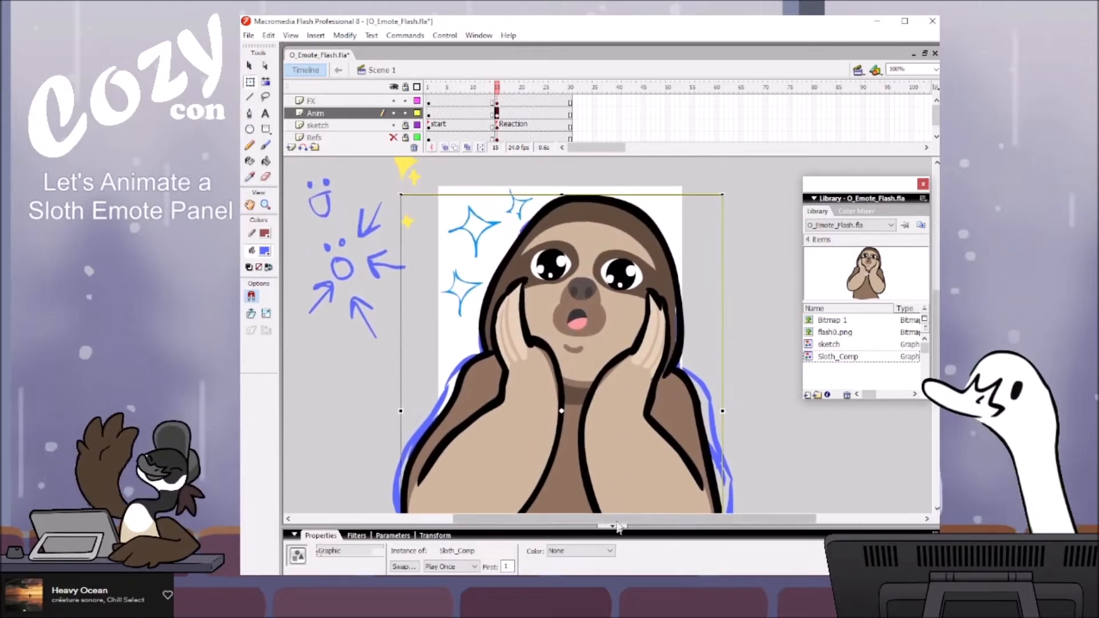
drag(612, 395, 615, 390)
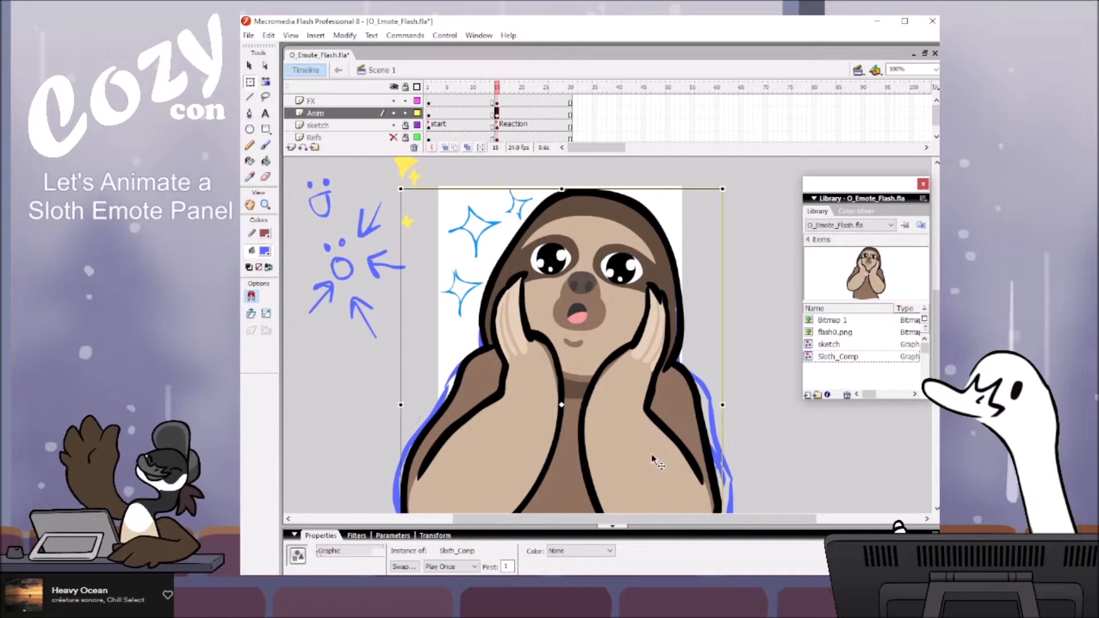
click(760, 456)
drag(753, 442, 748, 430)
Step: Open Sloth_Comp for editing in place and examine how its head, body and left arm pieces are built and grouped
double_click(665, 301)
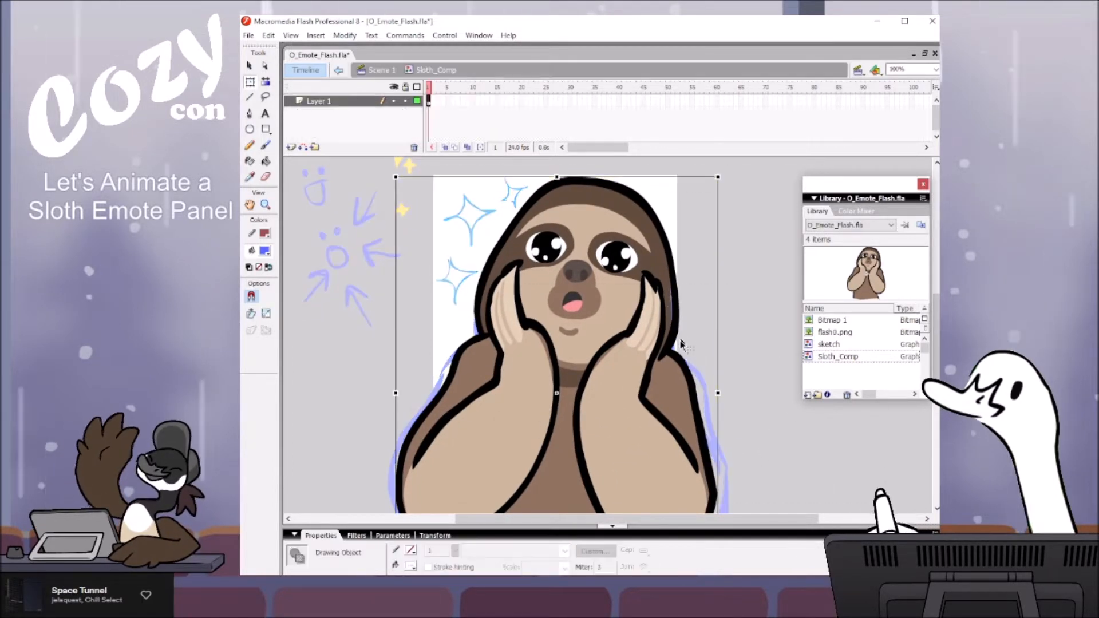
click(681, 259)
click(670, 267)
click(711, 305)
click(677, 309)
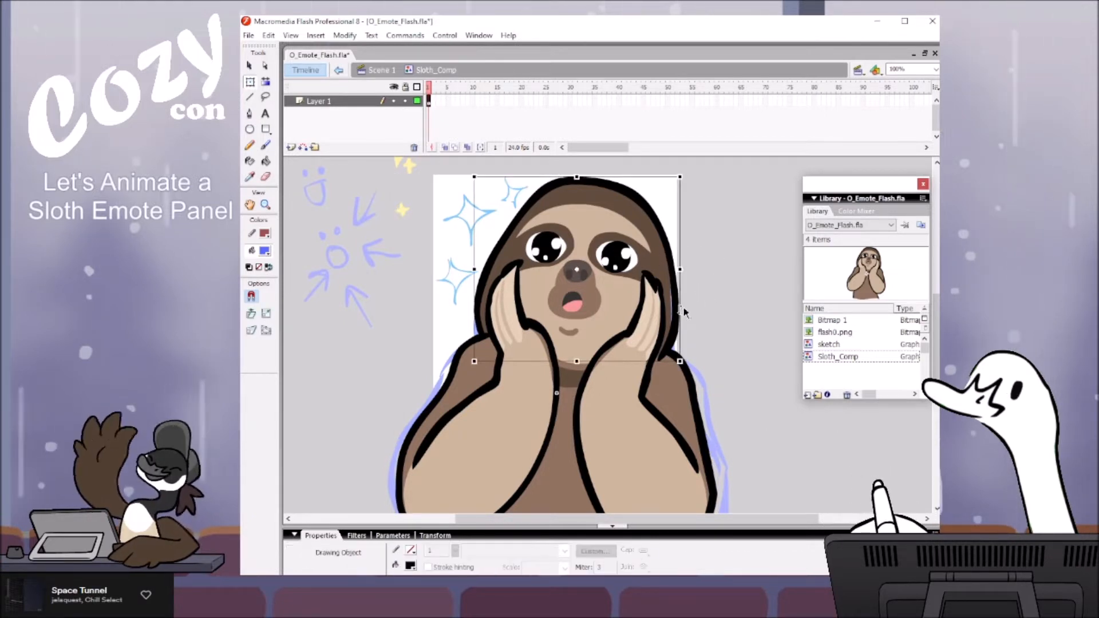
drag(680, 269, 678, 269)
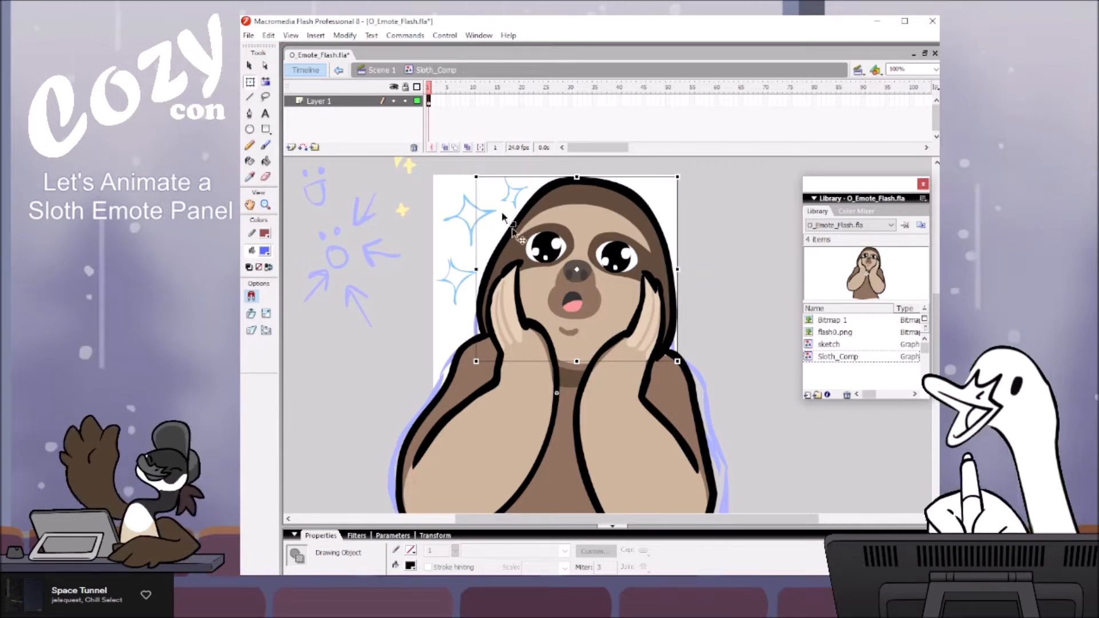
click(450, 113)
drag(733, 458, 736, 429)
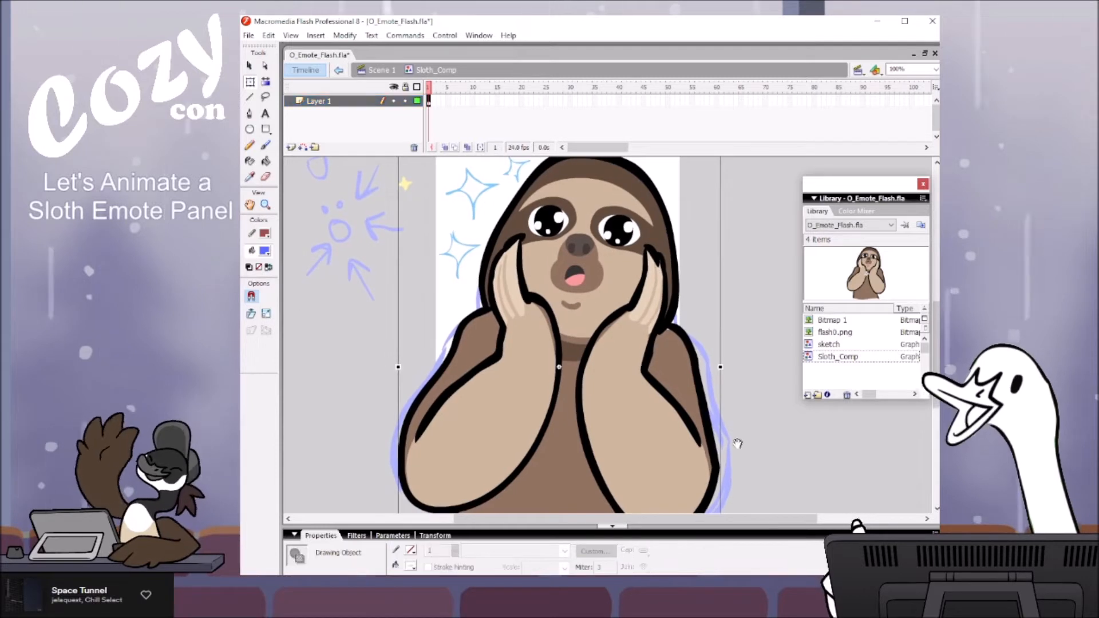
drag(736, 433, 742, 476)
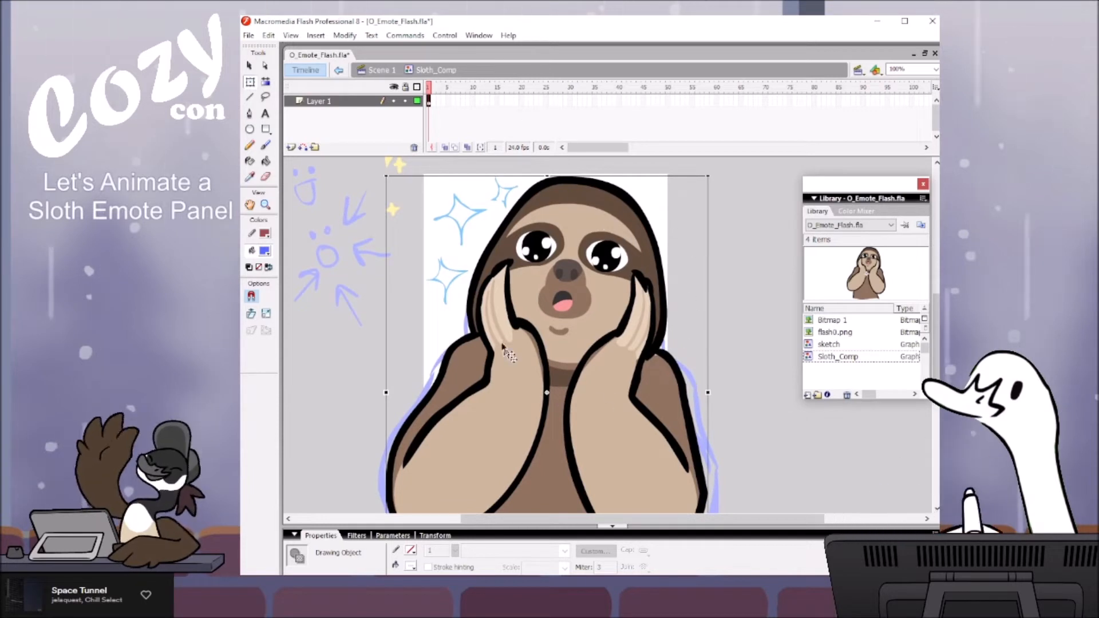
click(713, 269)
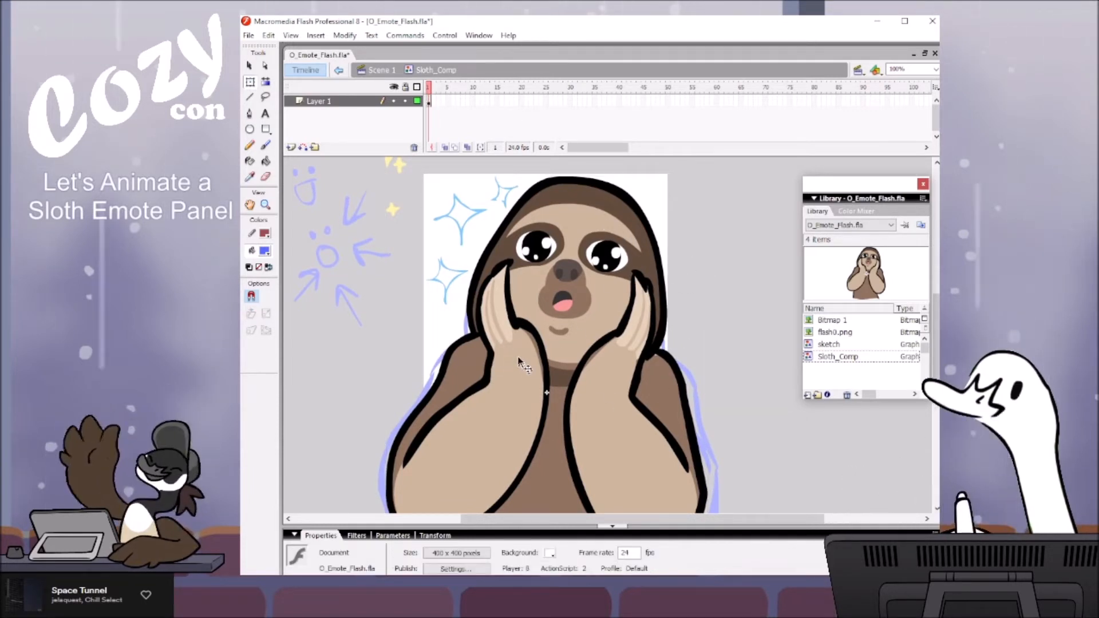
click(492, 368)
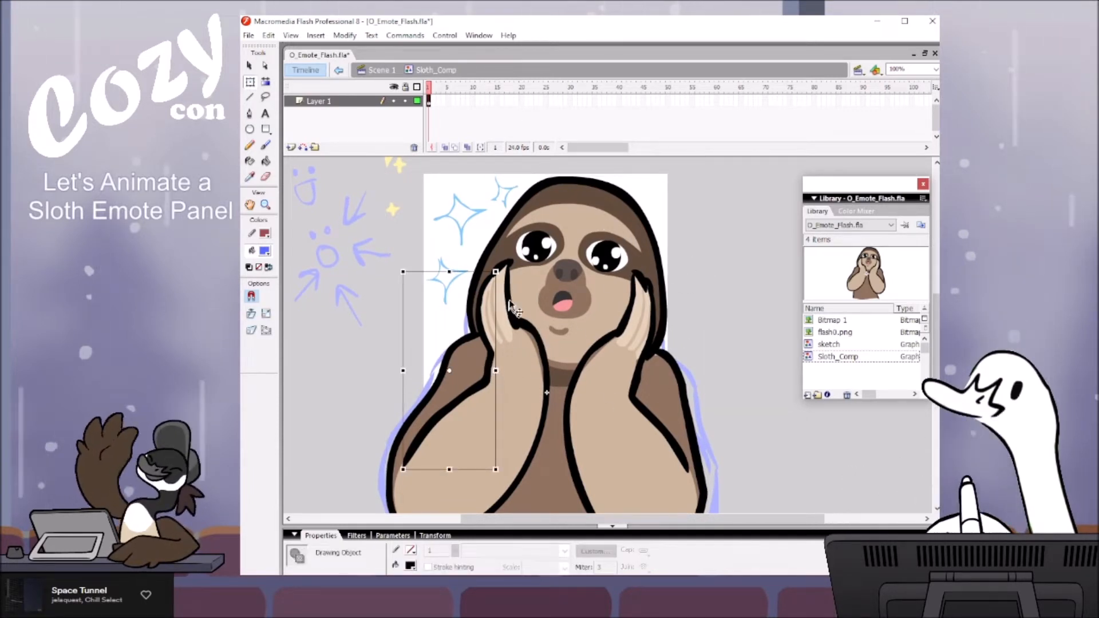
double_click(512, 373)
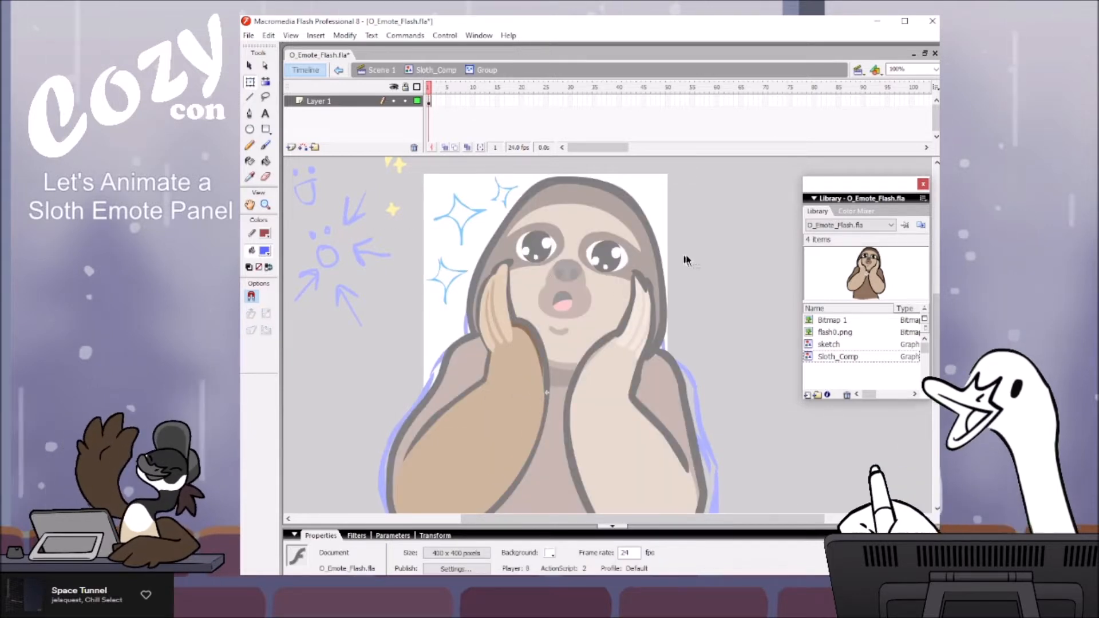
double_click(525, 270)
Step: Convert all pieces of the sloth's left arm, including the hand and outlines, into a graphic symbol named Arm_L
click(487, 378)
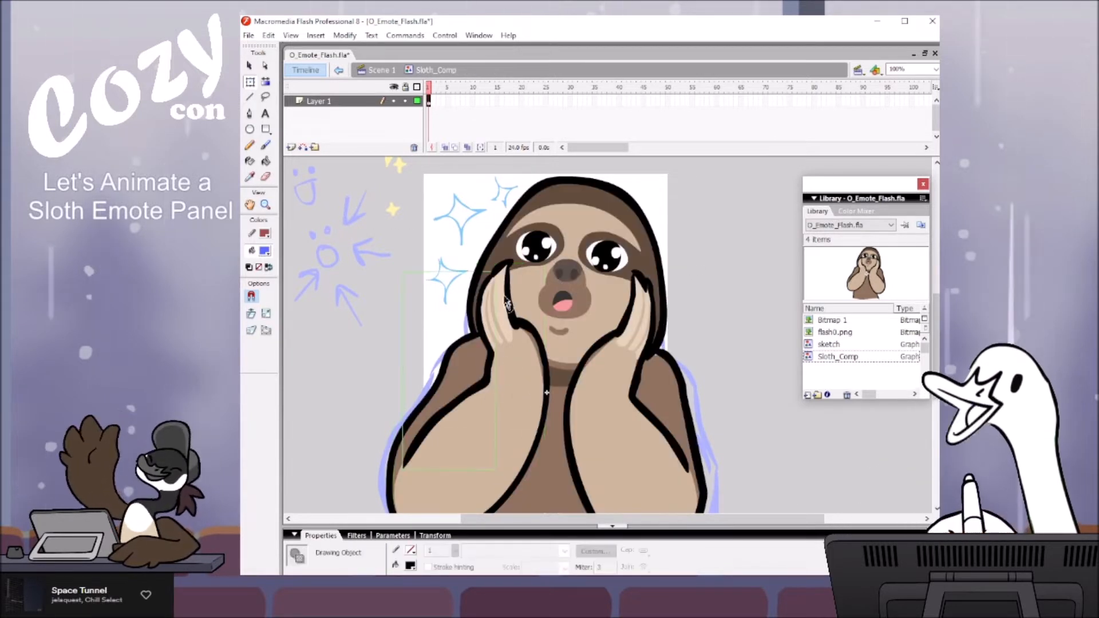
shift+click(502, 266)
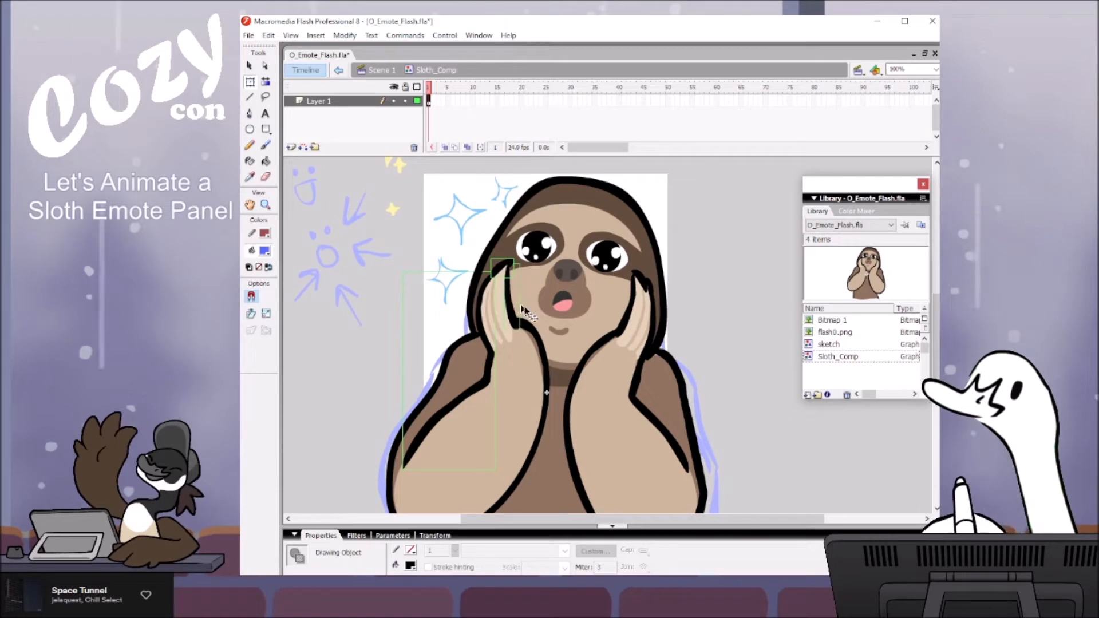
shift+click(542, 345)
drag(647, 328, 642, 361)
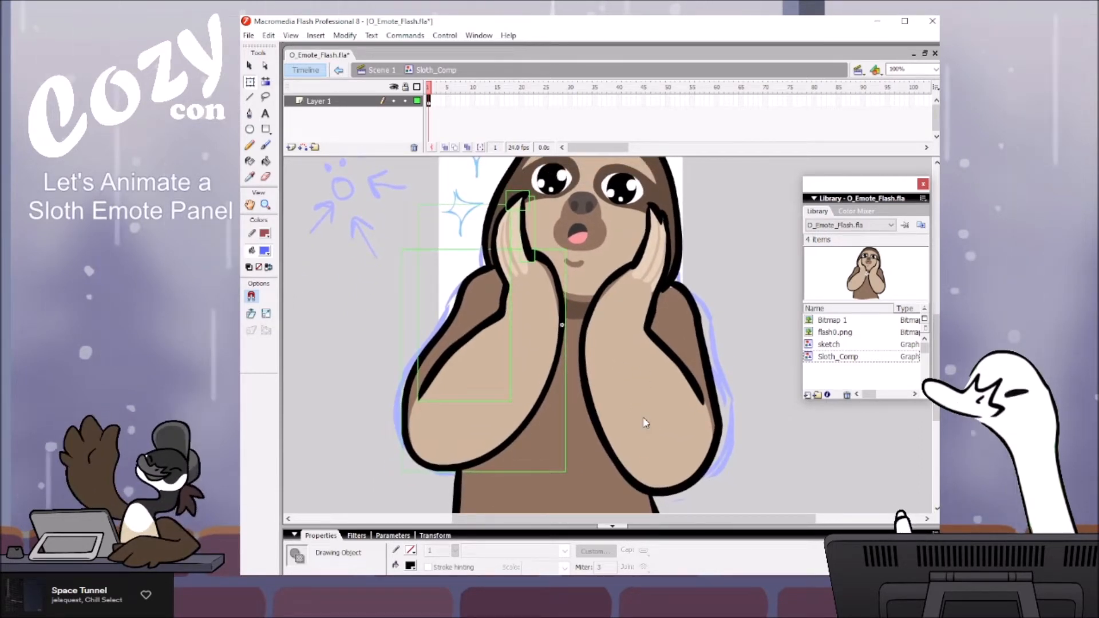
key(F8)
text(Arm_)
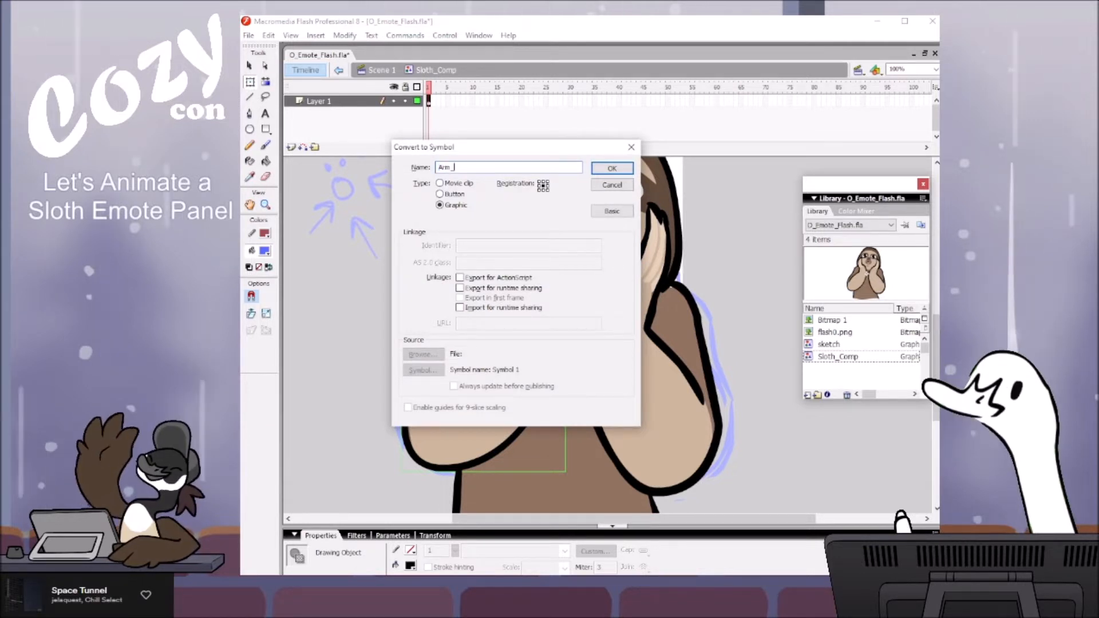
text( L)
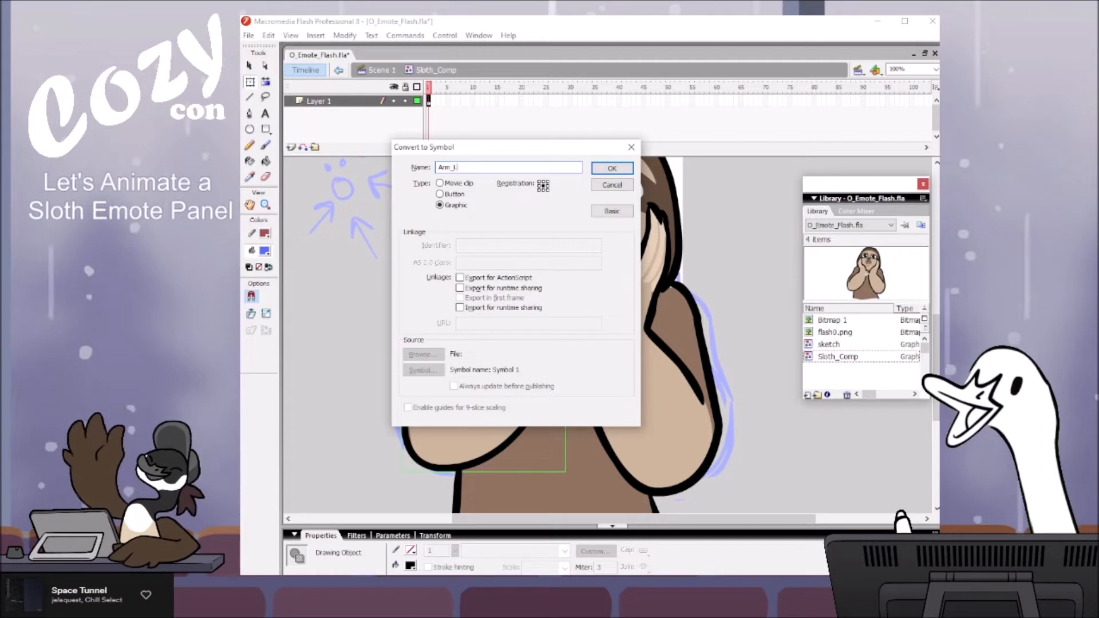
click(612, 168)
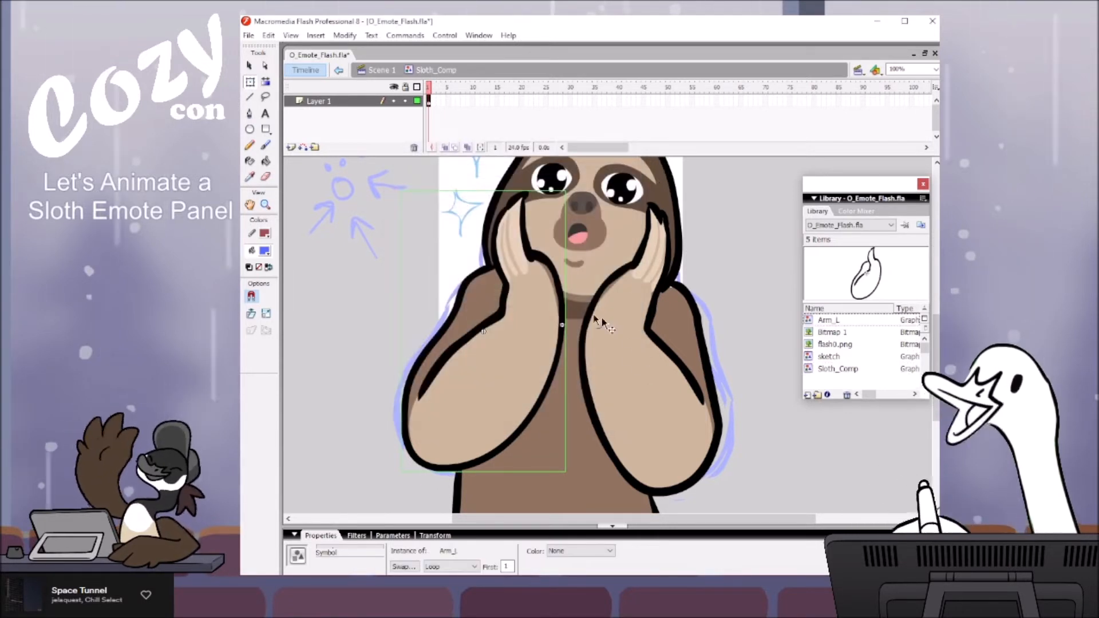
Step: Convert the pieces of the sloth's right arm and hand into a graphic symbol named Arm_R
click(502, 326)
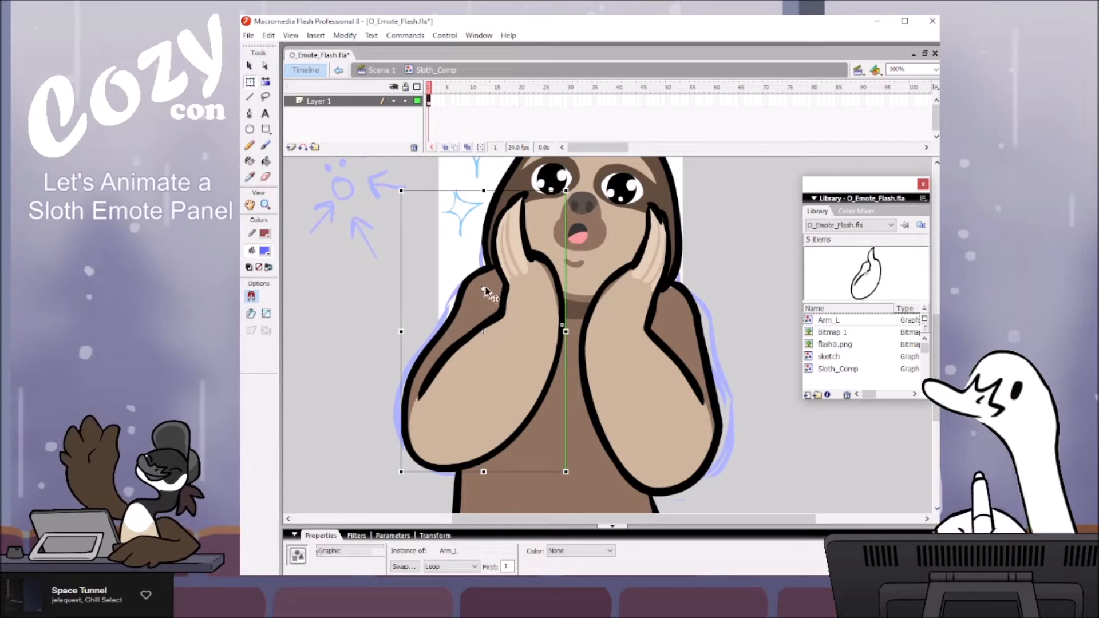
click(593, 310)
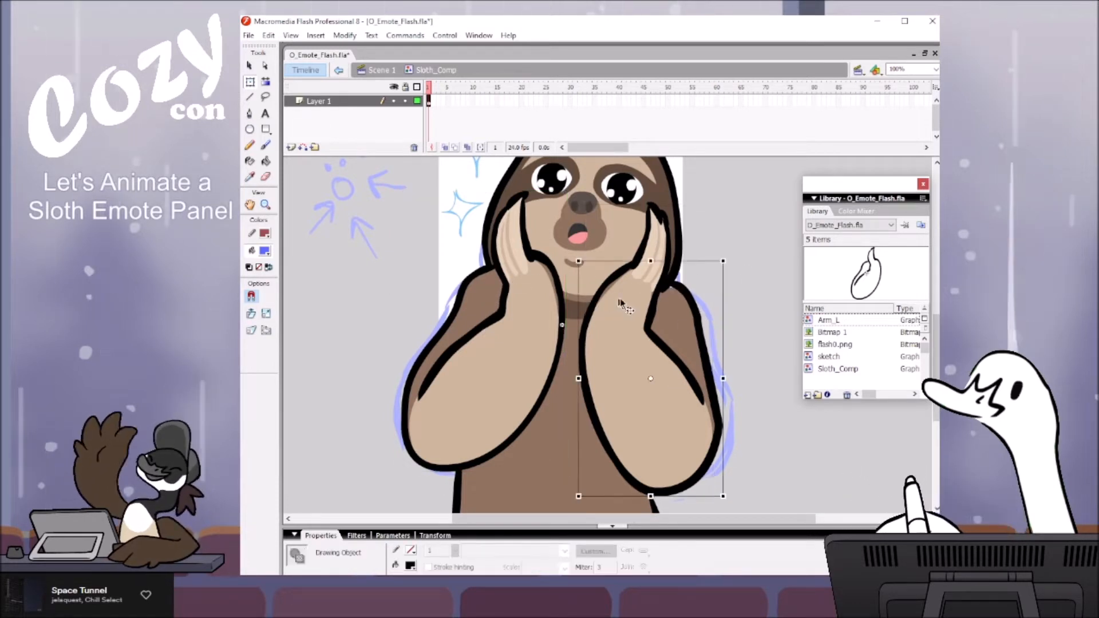
click(667, 224)
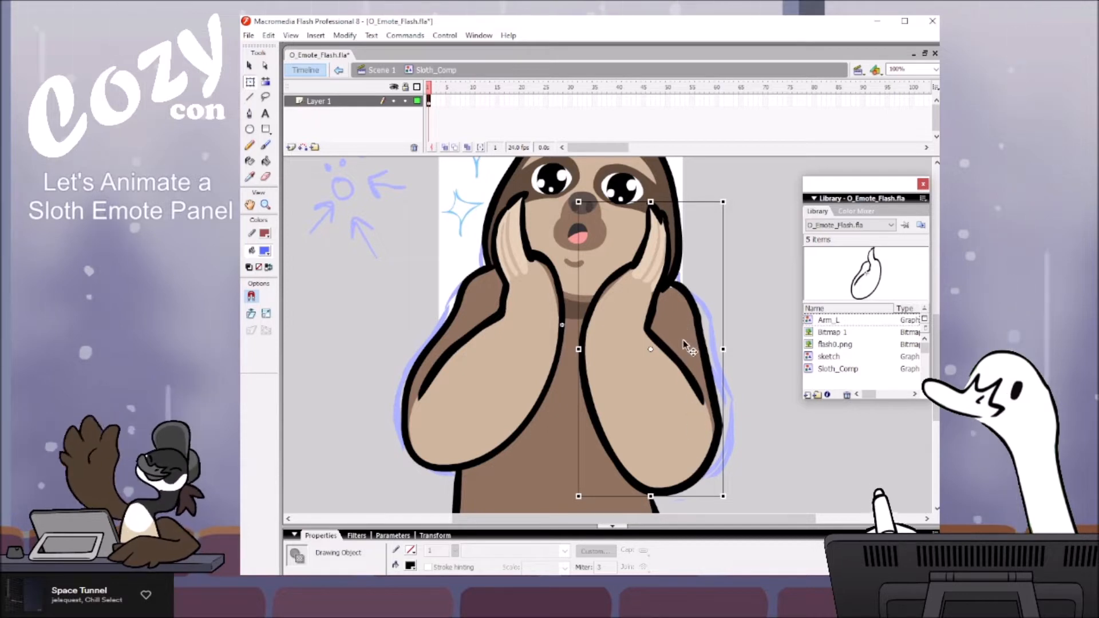
key(F8)
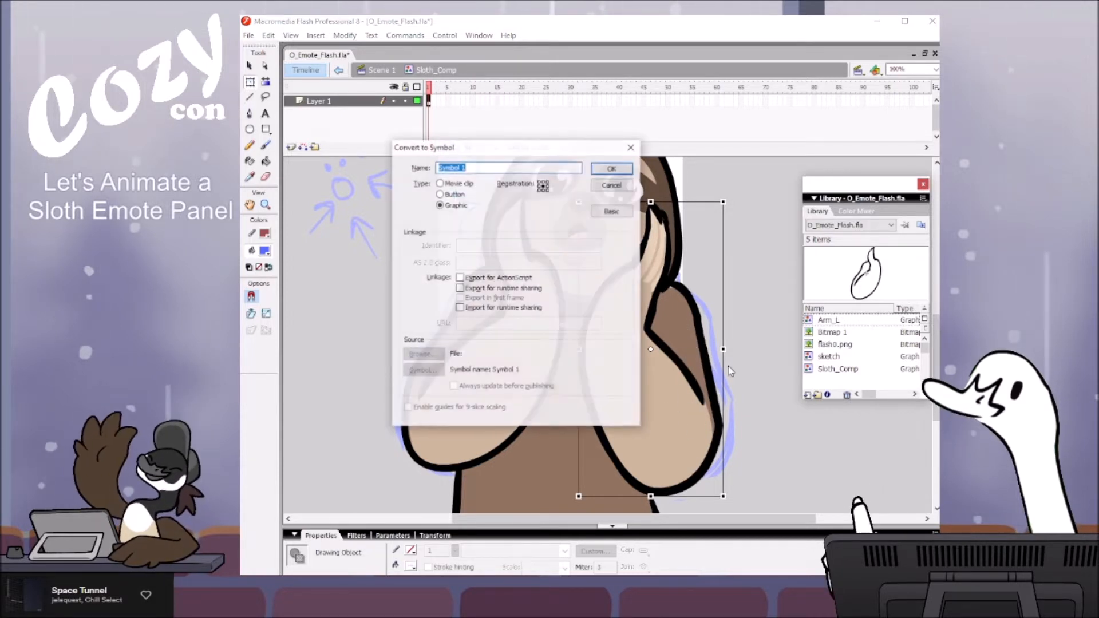
text(Arm_R)
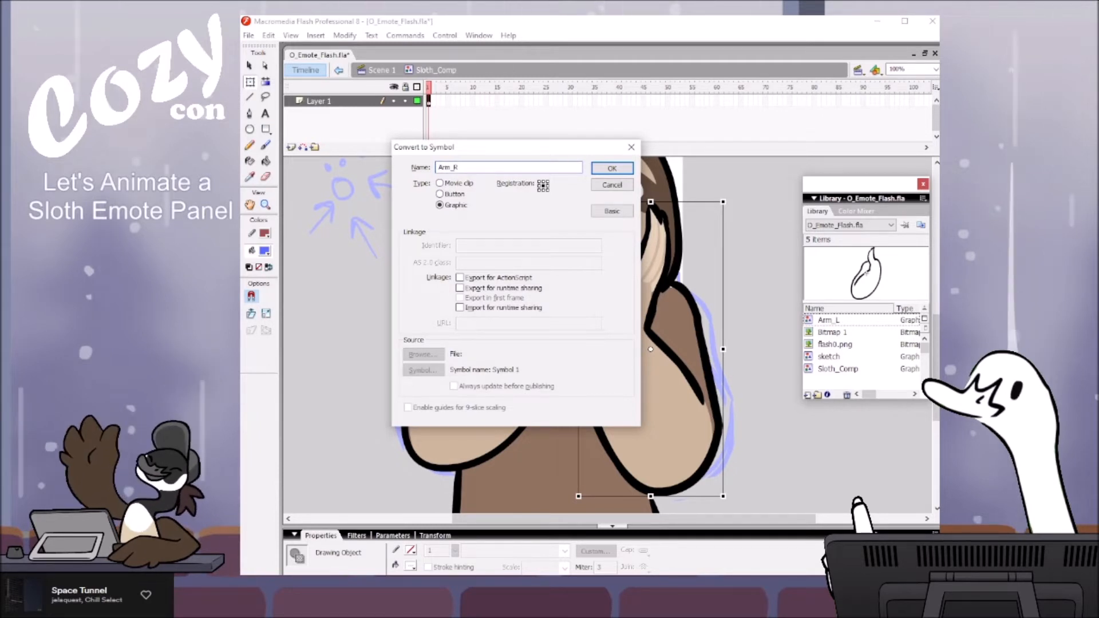
key(Return)
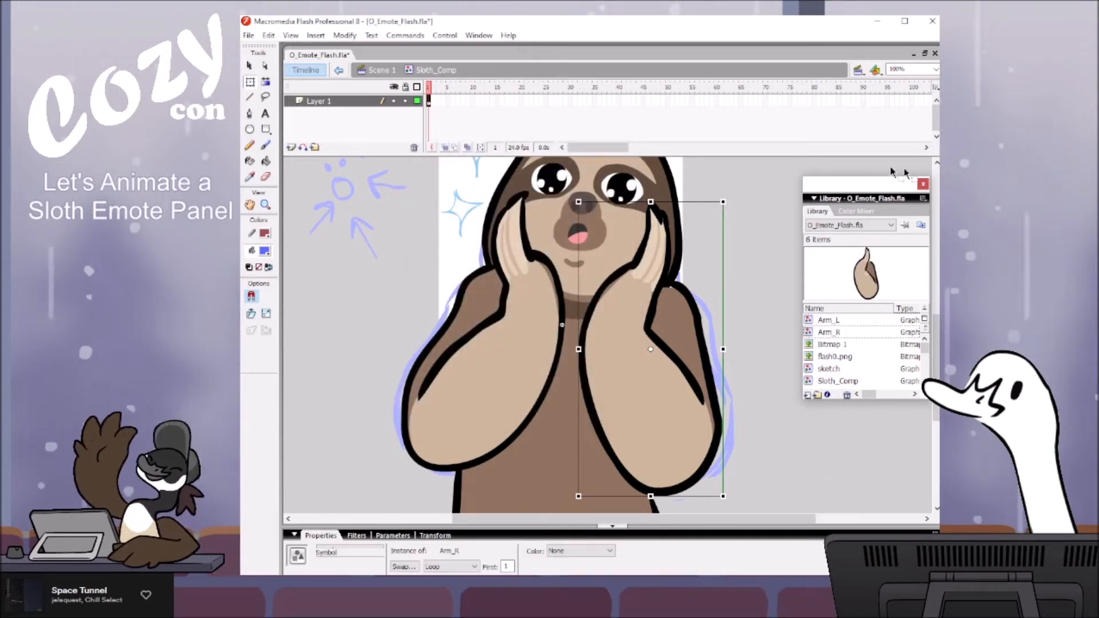
Step: Select the sloth's head outline, face and facial features together, leaving out the neck shading
scroll(728, 365, up, 3)
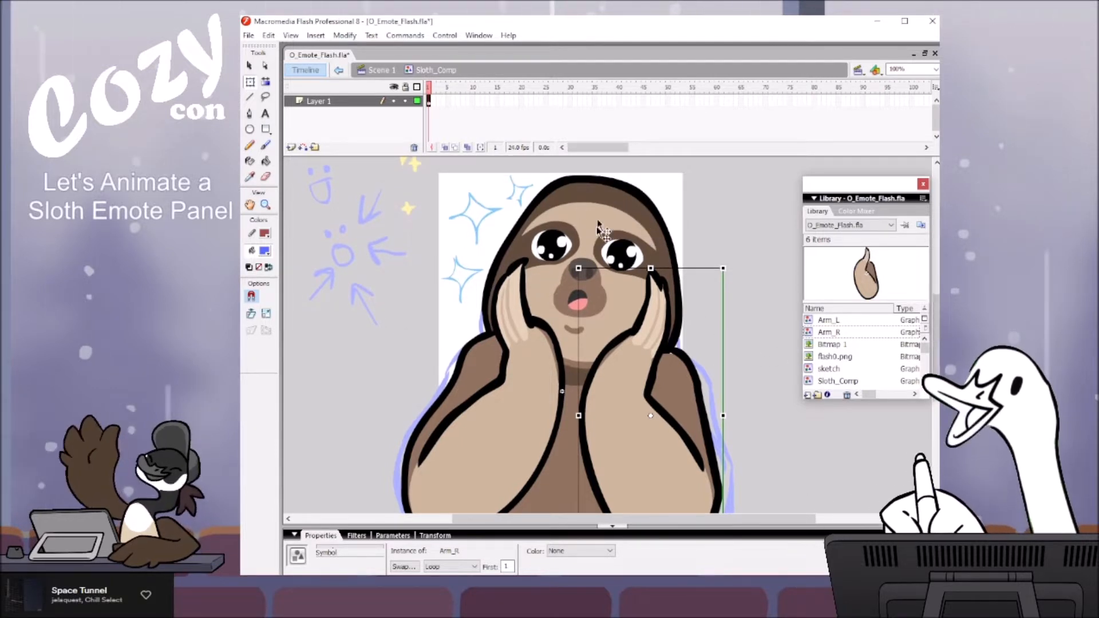
click(629, 211)
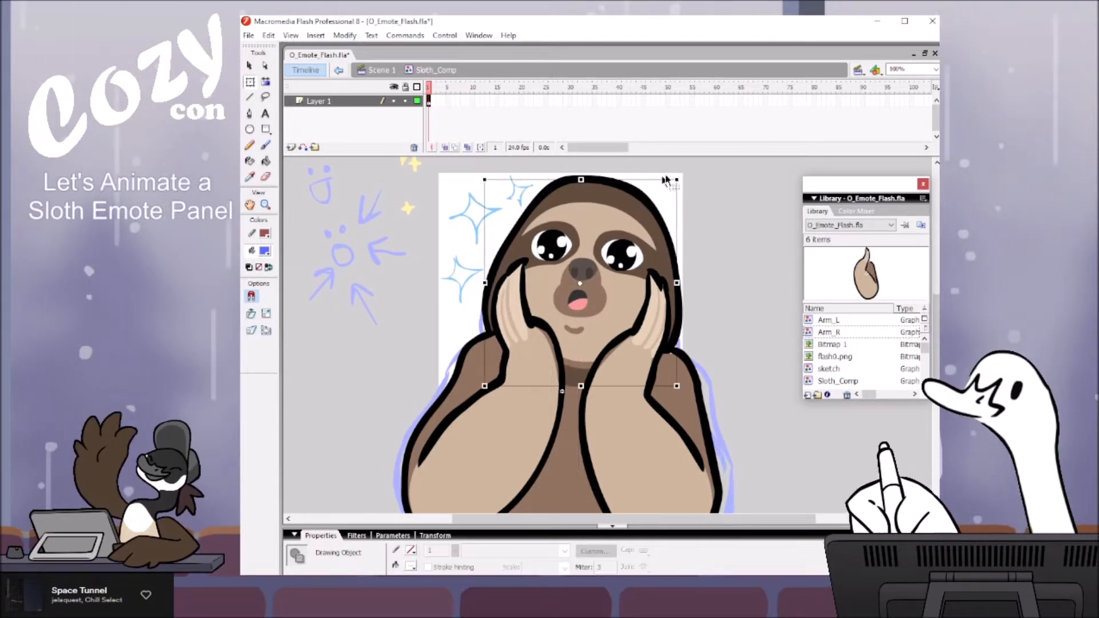
click(536, 178)
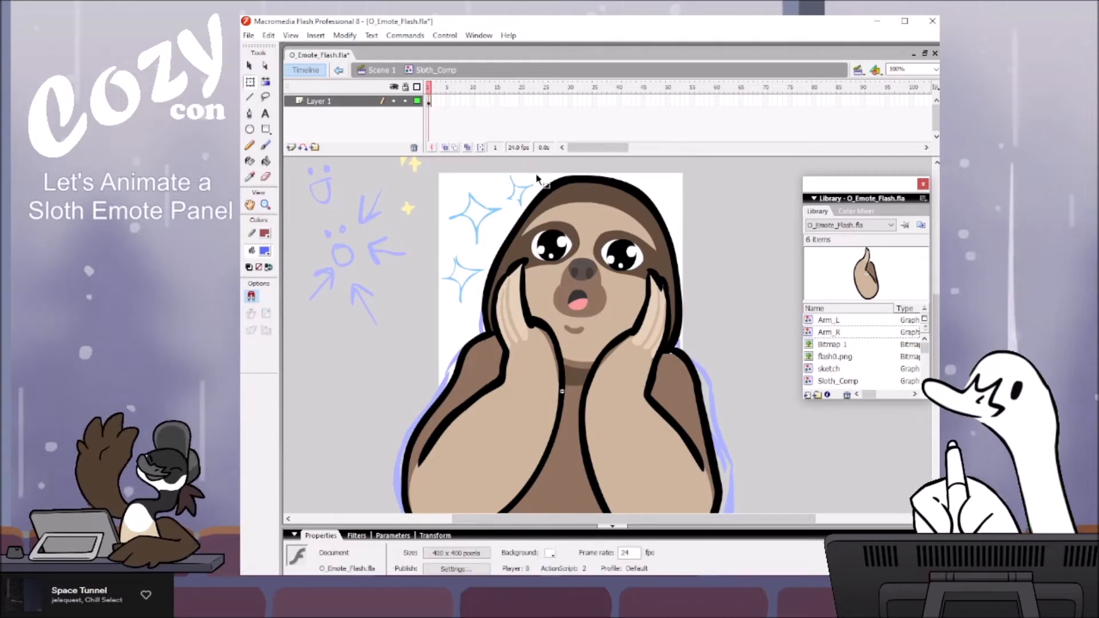
drag(656, 259, 647, 250)
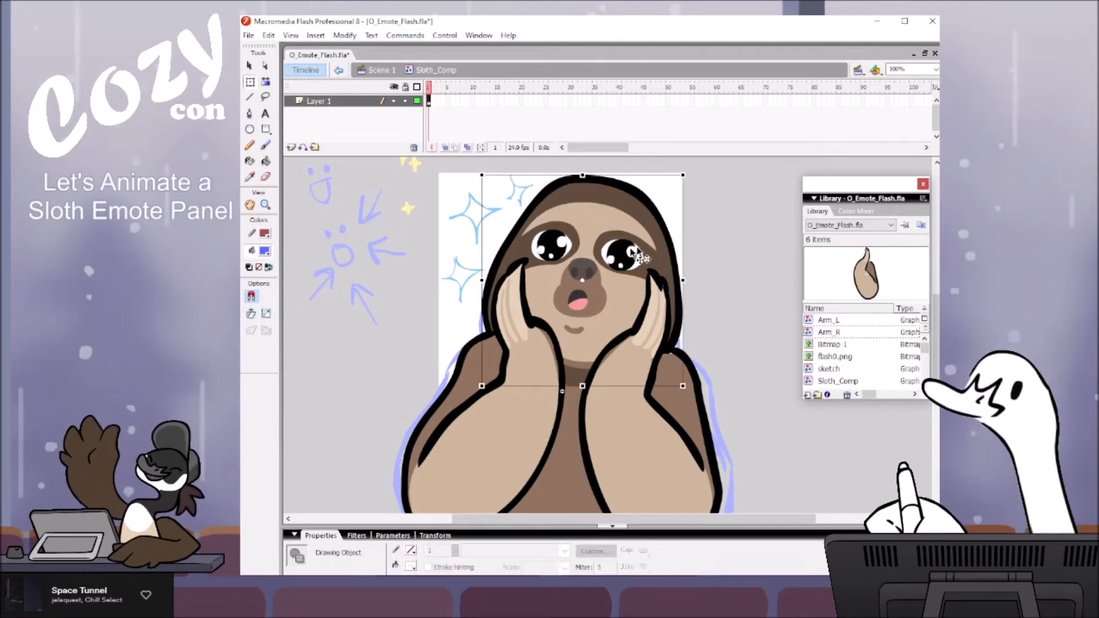
double_click(662, 243)
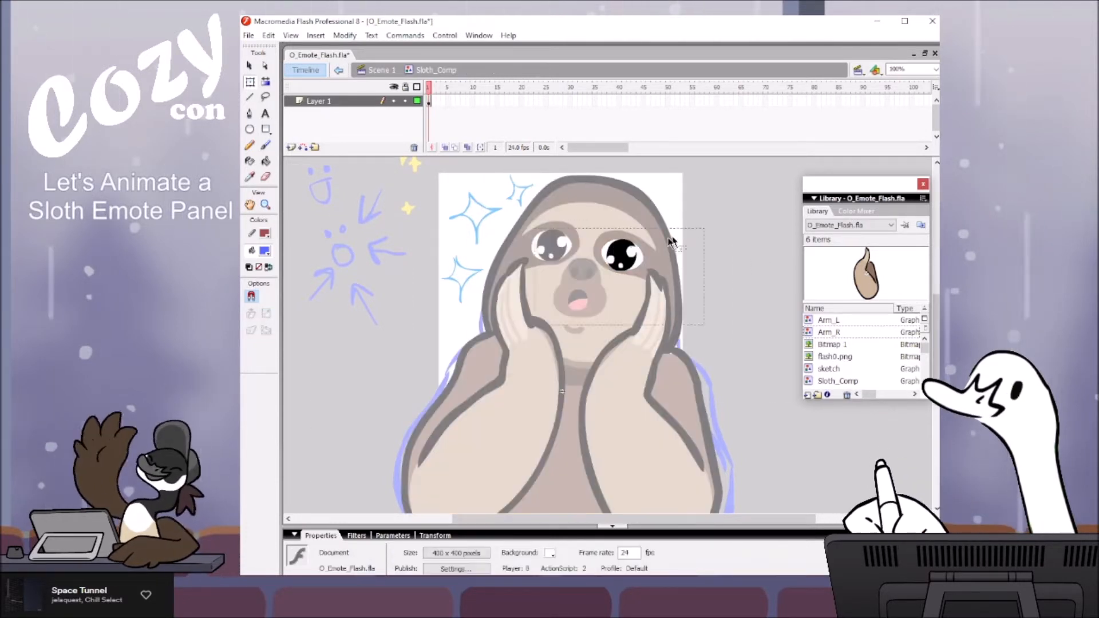
double_click(678, 239)
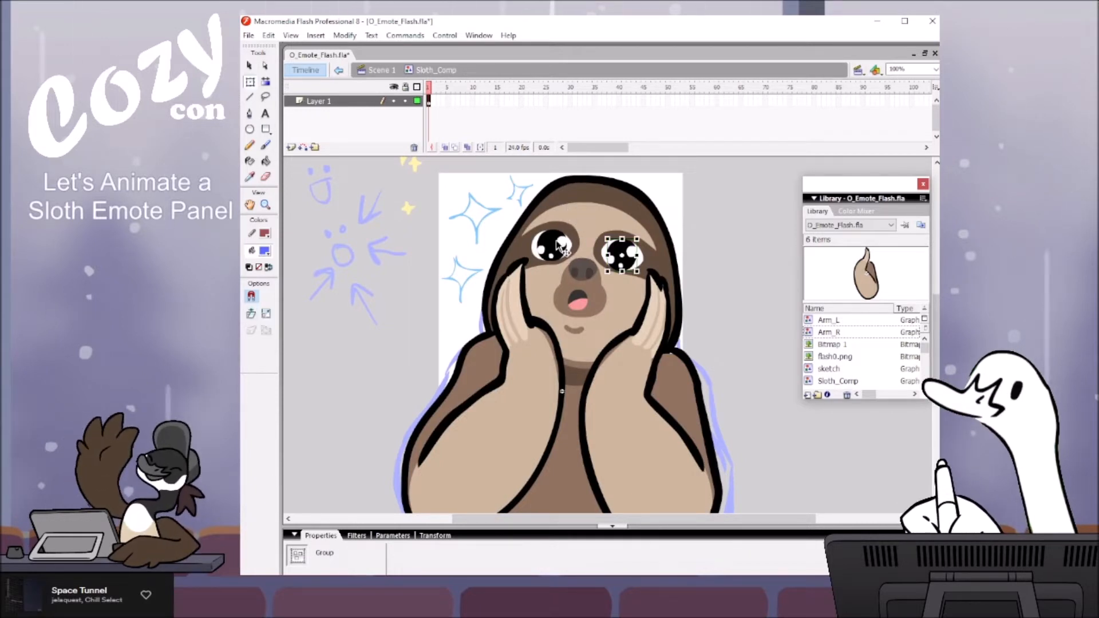
click(577, 215)
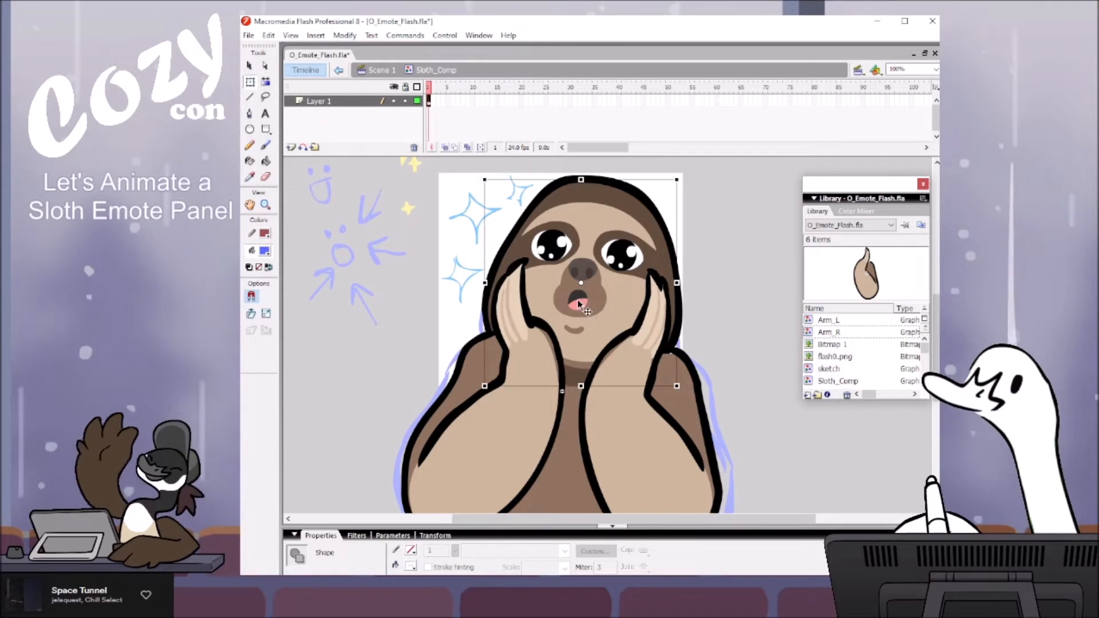
click(584, 363)
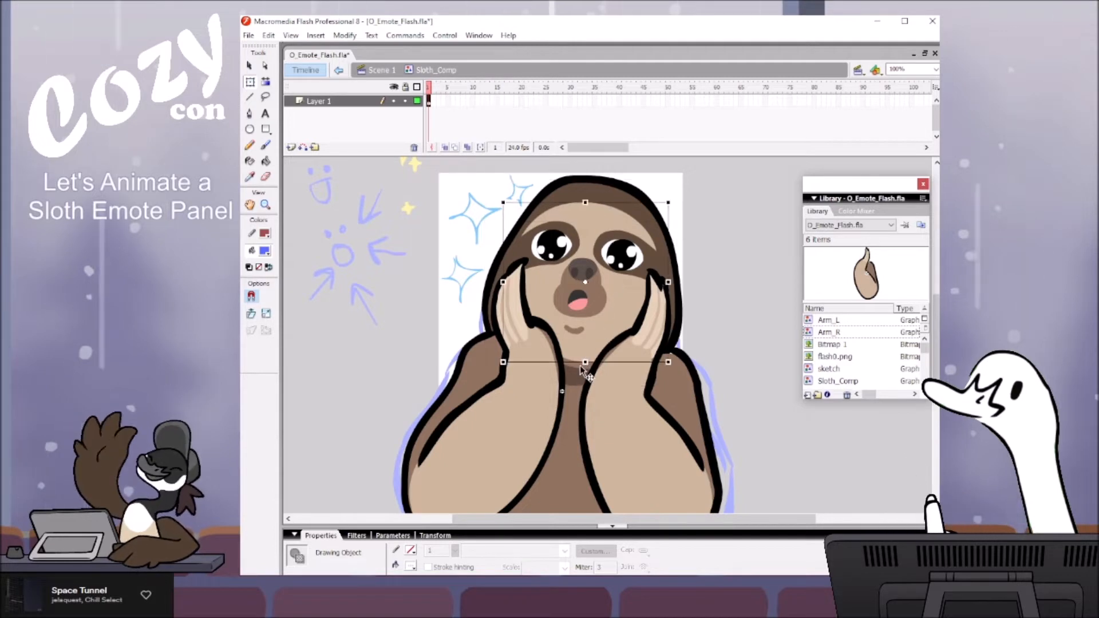
click(619, 196)
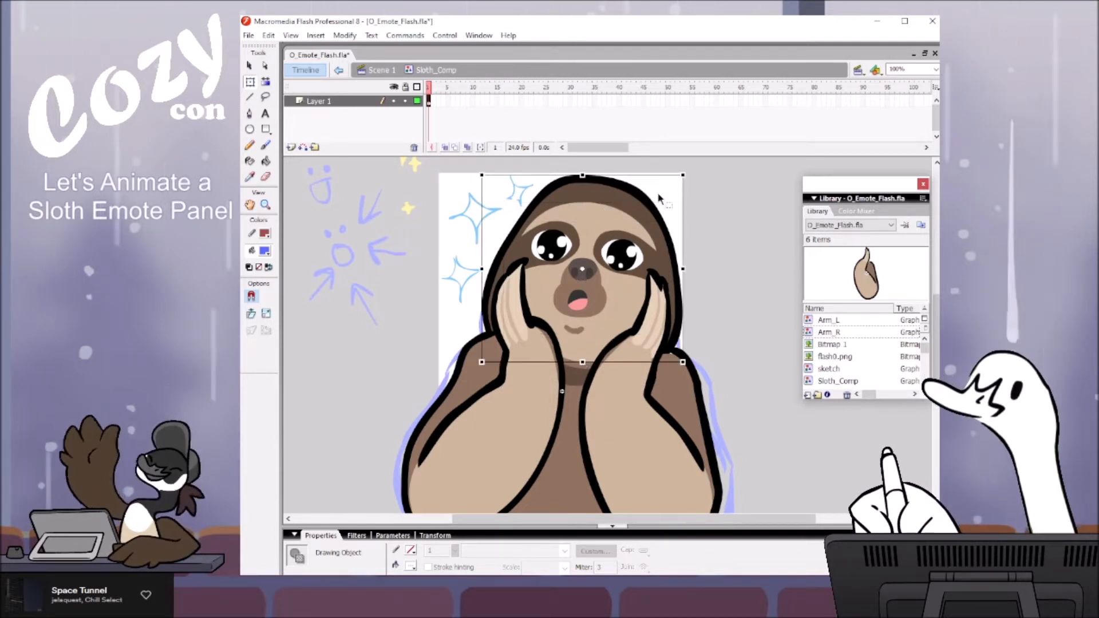
key(F8)
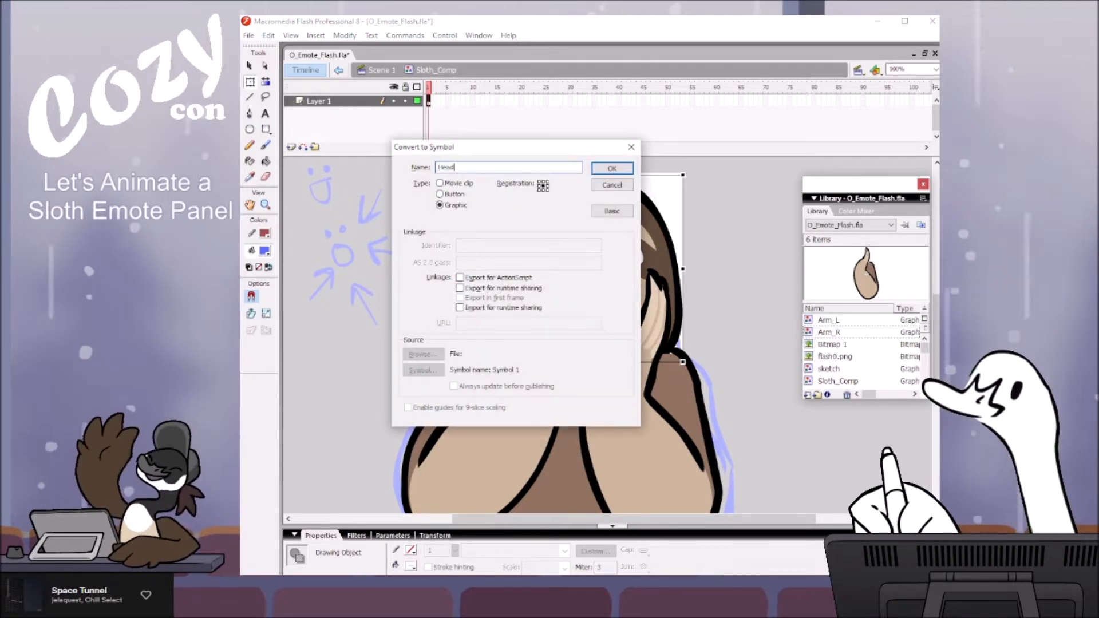
key(Return)
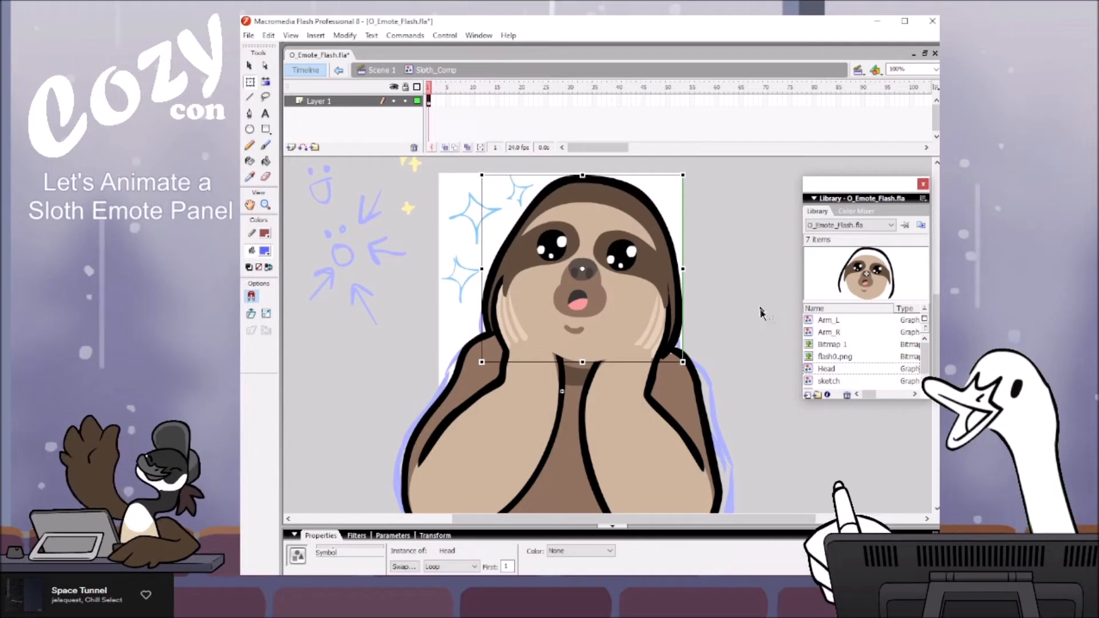
key(ctrl+z)
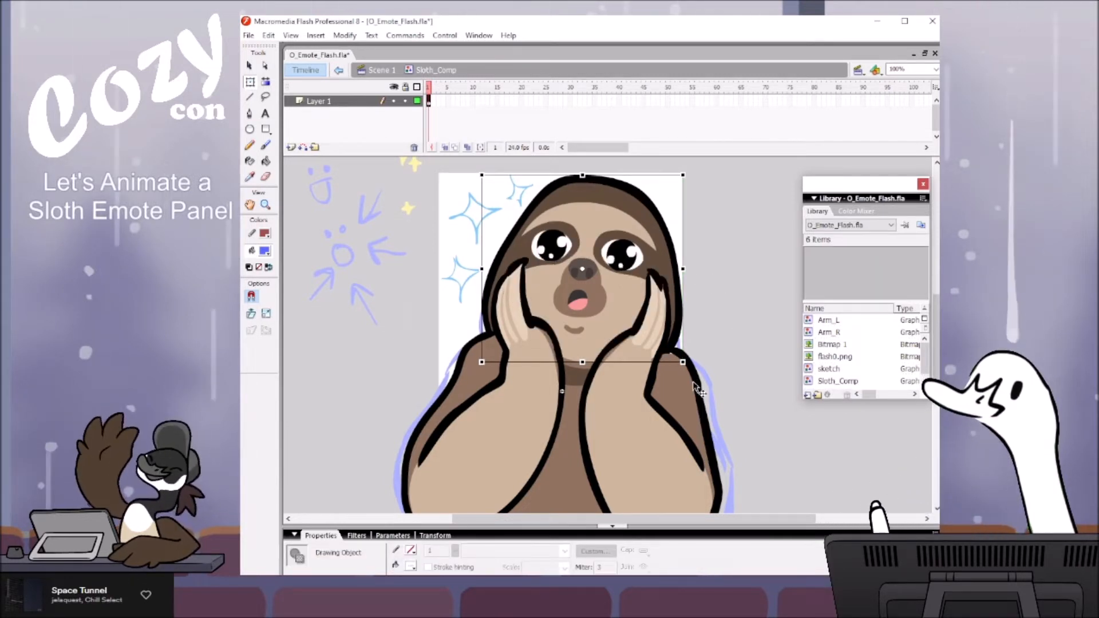
Step: Convert the selected head and face pieces into a graphic symbol named Head
key(F8)
text(H)
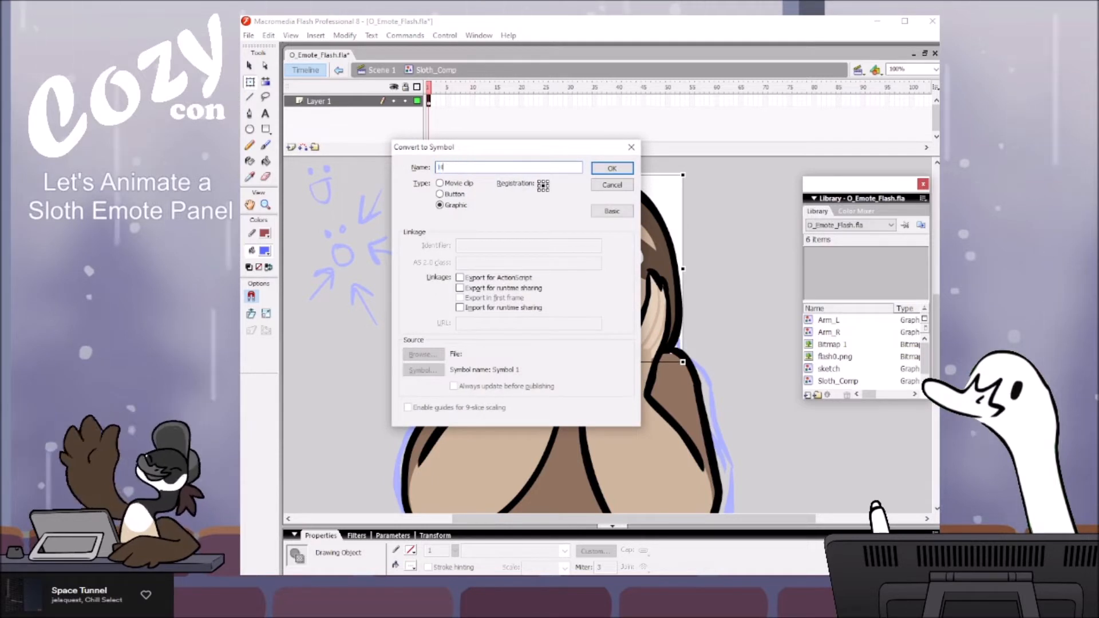
text(ead)
key(Return)
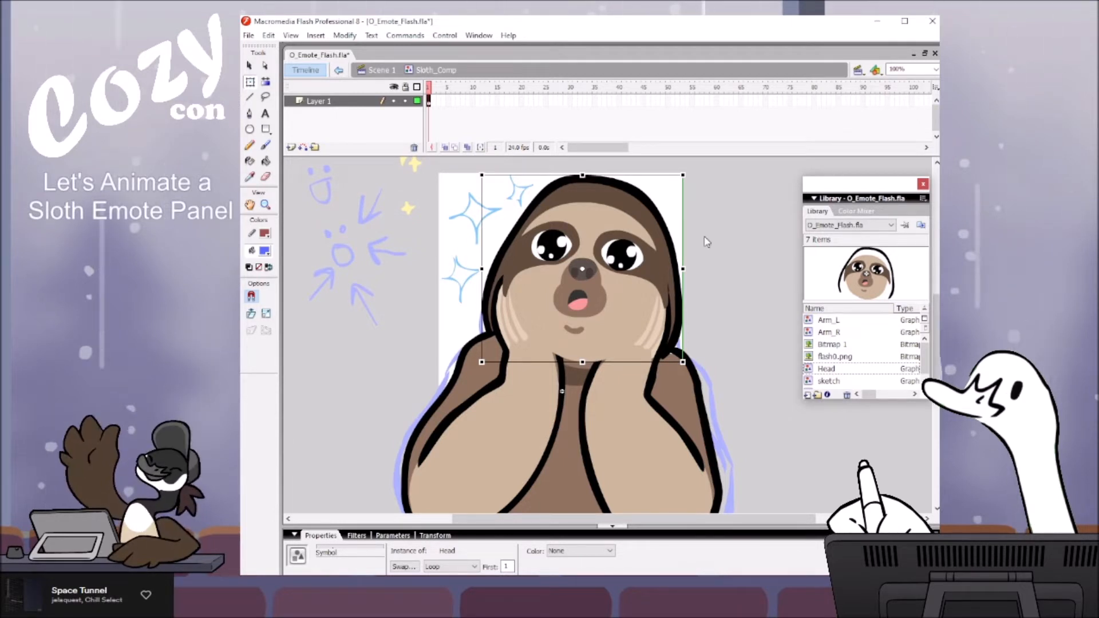
Step: Send the Head instance backward in the stacking order so that it sits behind both hands
key(ctrl+Down)
key(ctrl+Down)
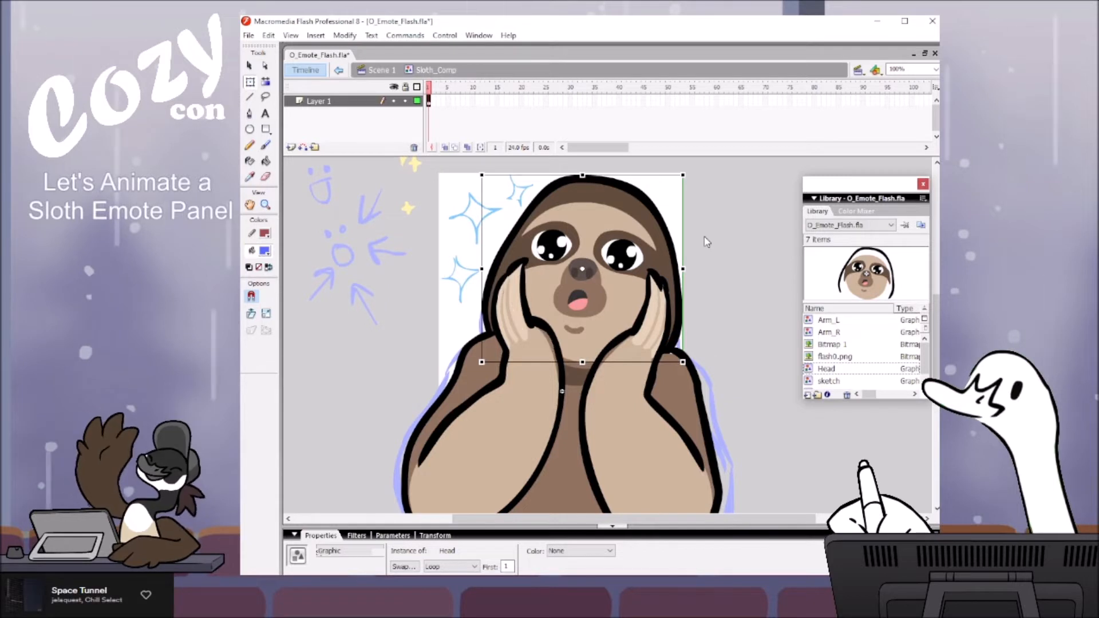
key(ctrl+Down)
key(ctrl+Up)
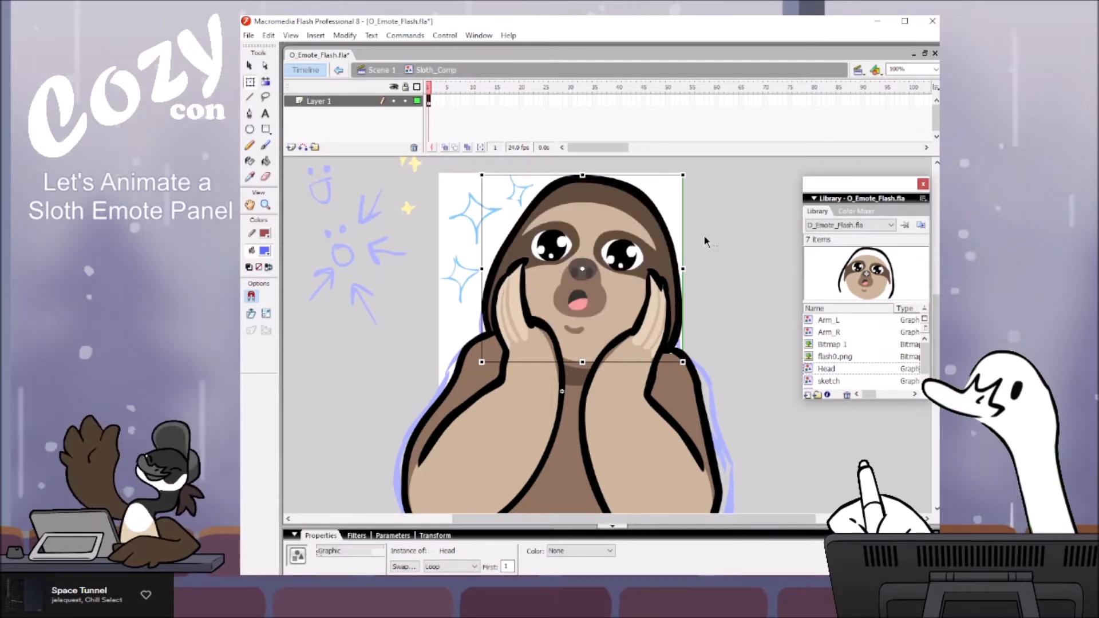
Step: Switch between Sloth_Comp and Scene 1 to compare Layer 1's timeline with the Anim layer's start and Reaction frames
click(488, 101)
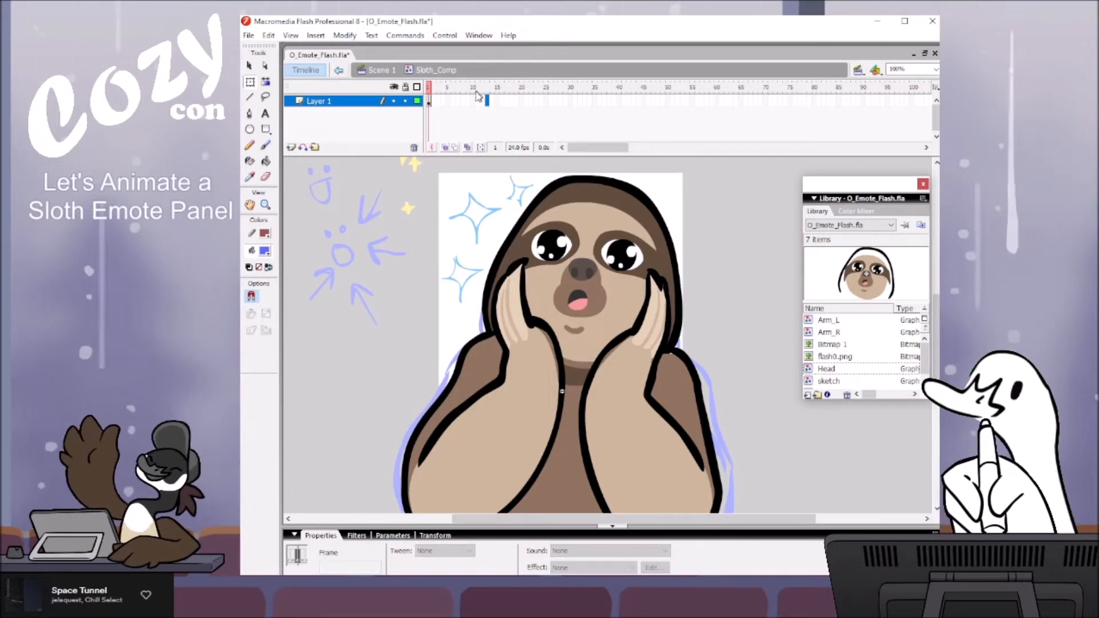
click(382, 70)
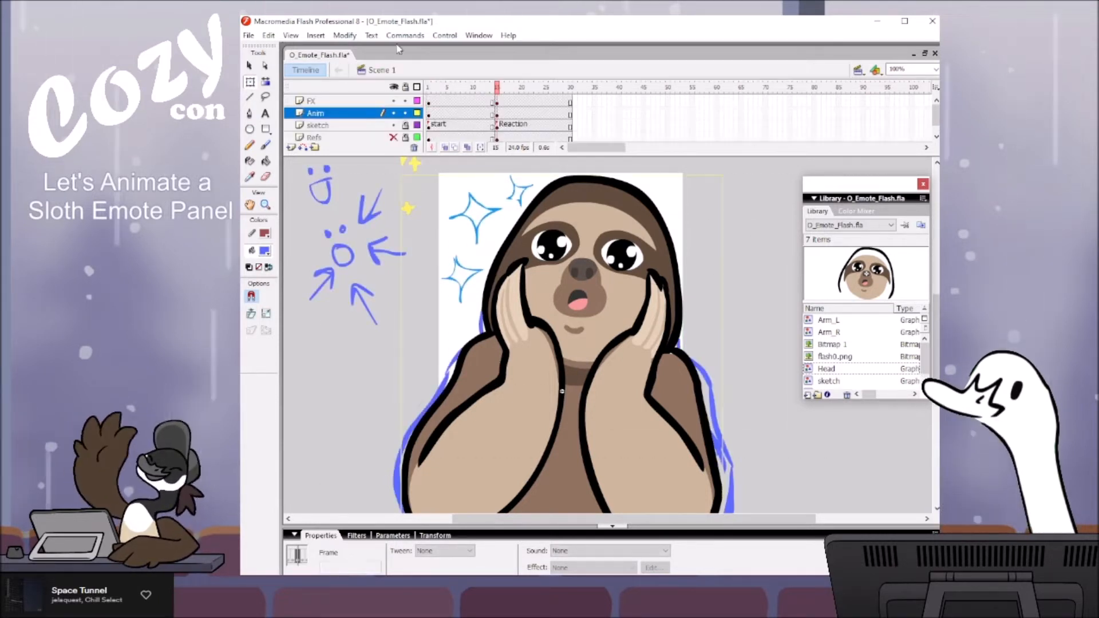
click(746, 459)
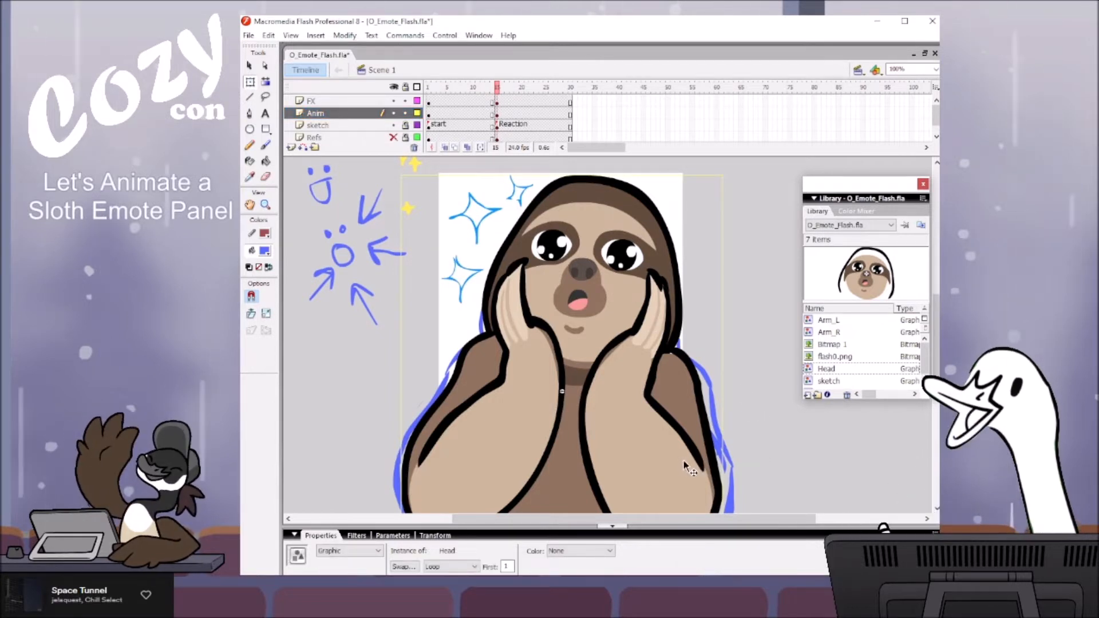
click(769, 463)
double_click(636, 484)
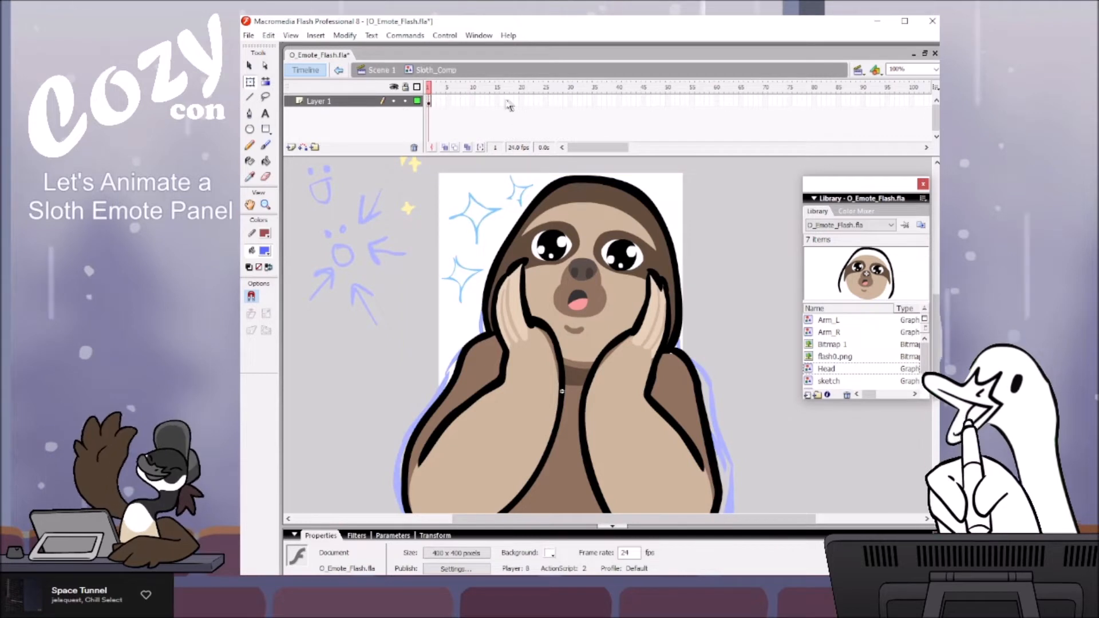
double_click(390, 418)
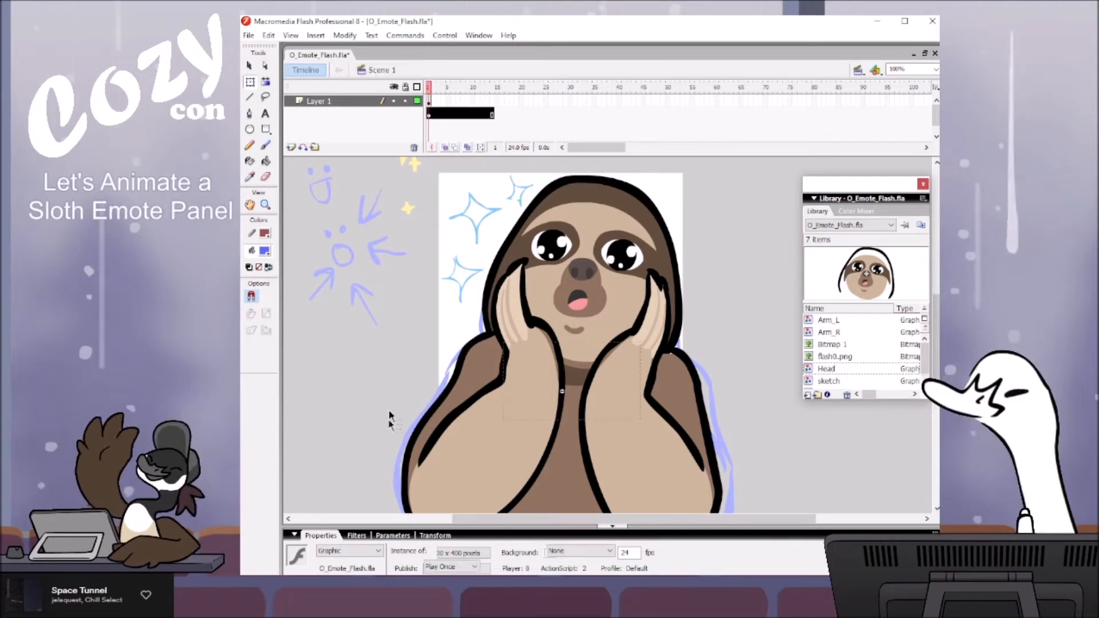
click(389, 418)
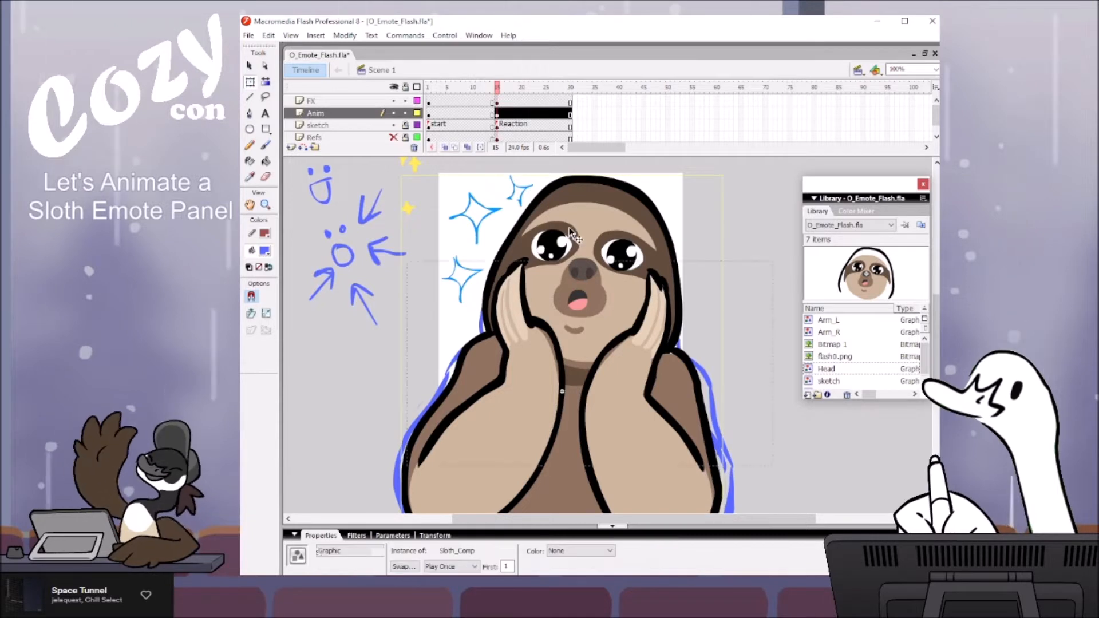
Step: Open the Sloth_Comp symbol and insert a keyframe at frame 15 of Layer 1
double_click(545, 221)
click(498, 103)
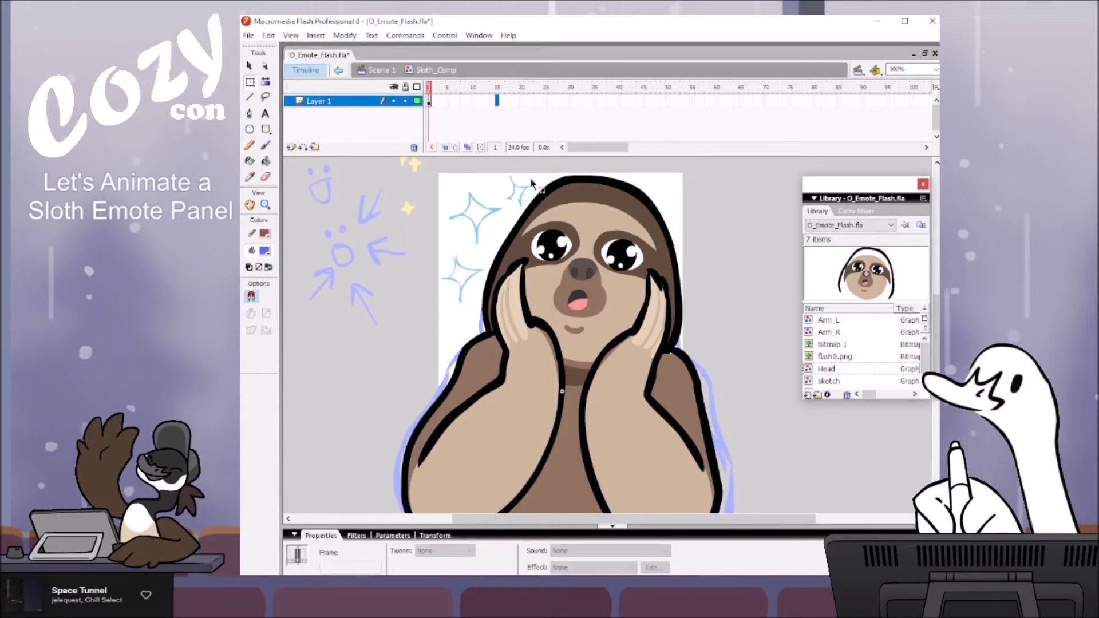
key(F6)
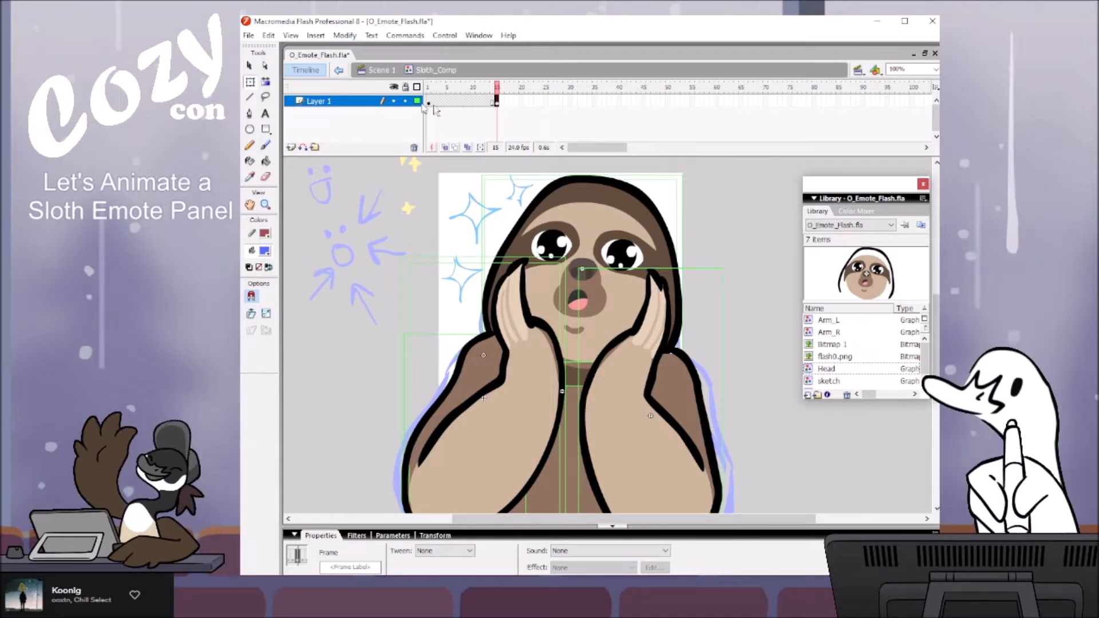
Step: Add a new layer above Layer 1 with a keyframe at frame 15 labelled Reaction
click(291, 148)
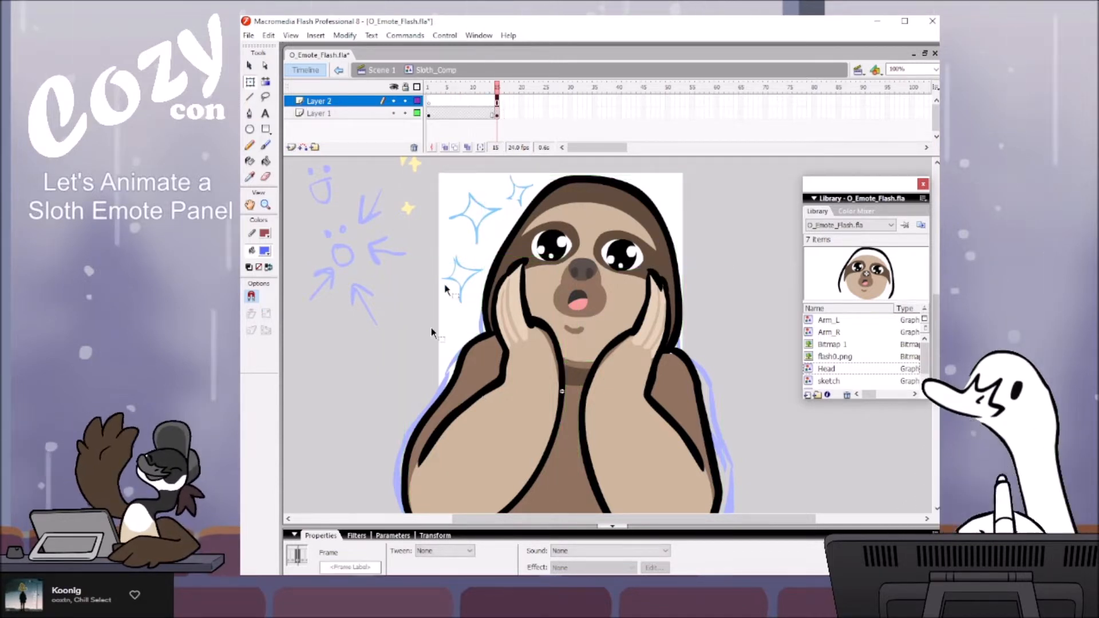
click(371, 566)
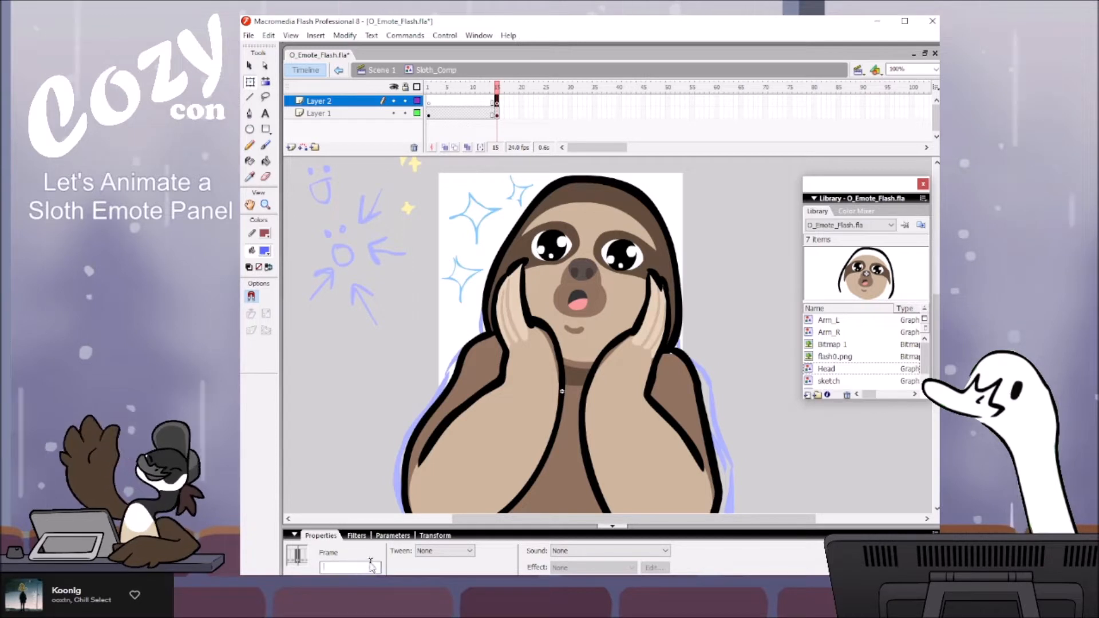
text(React)
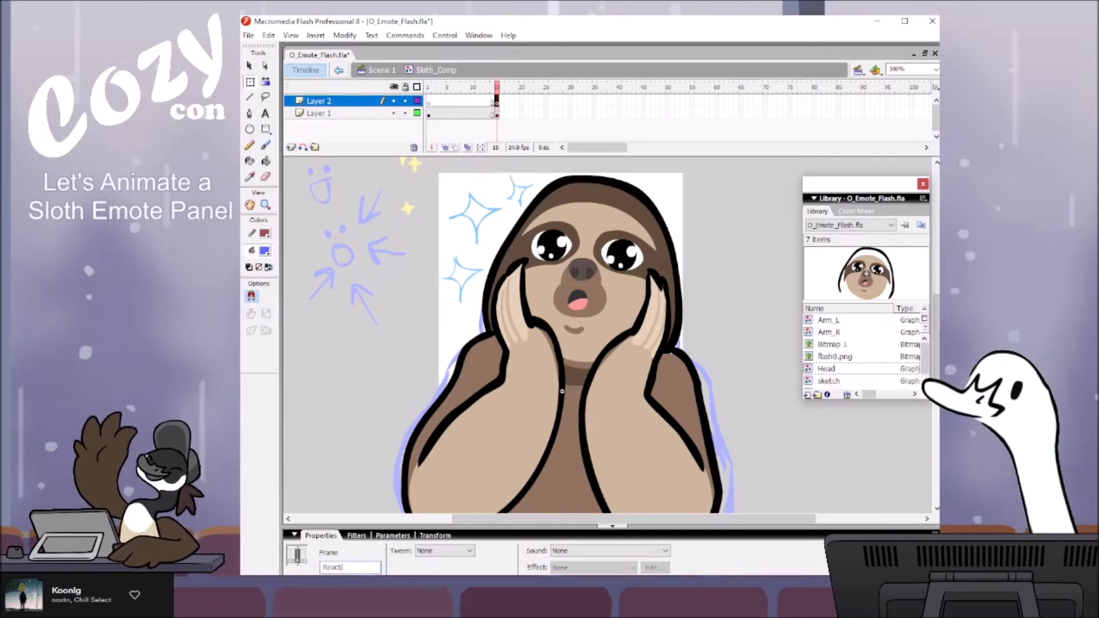
text(ion)
click(452, 185)
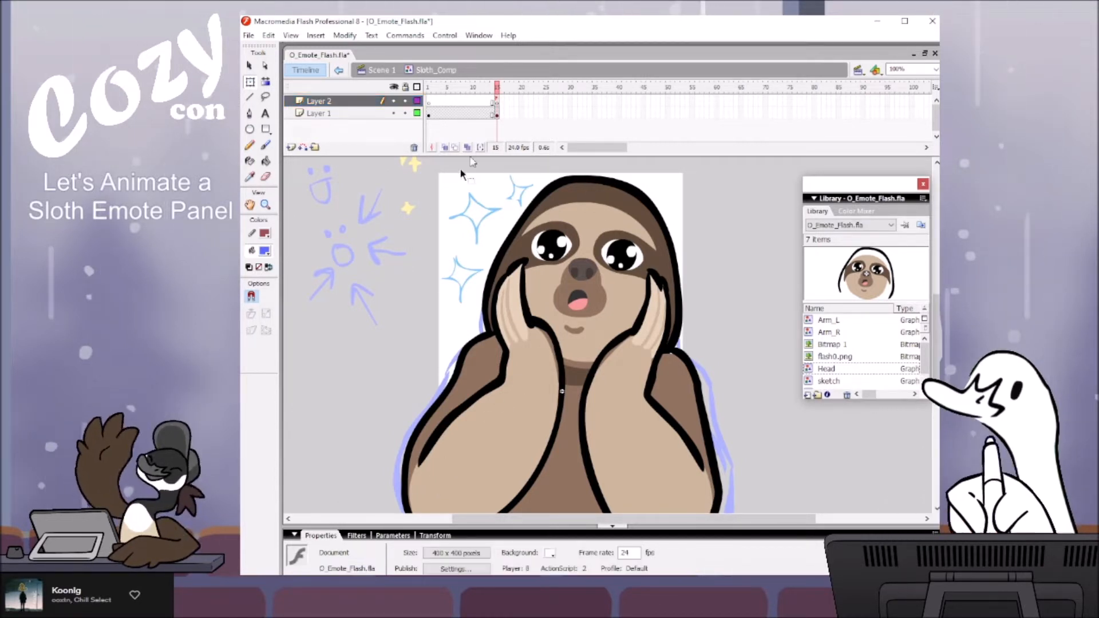
Step: Label the first frame of the new layer Start
click(428, 101)
text(Start)
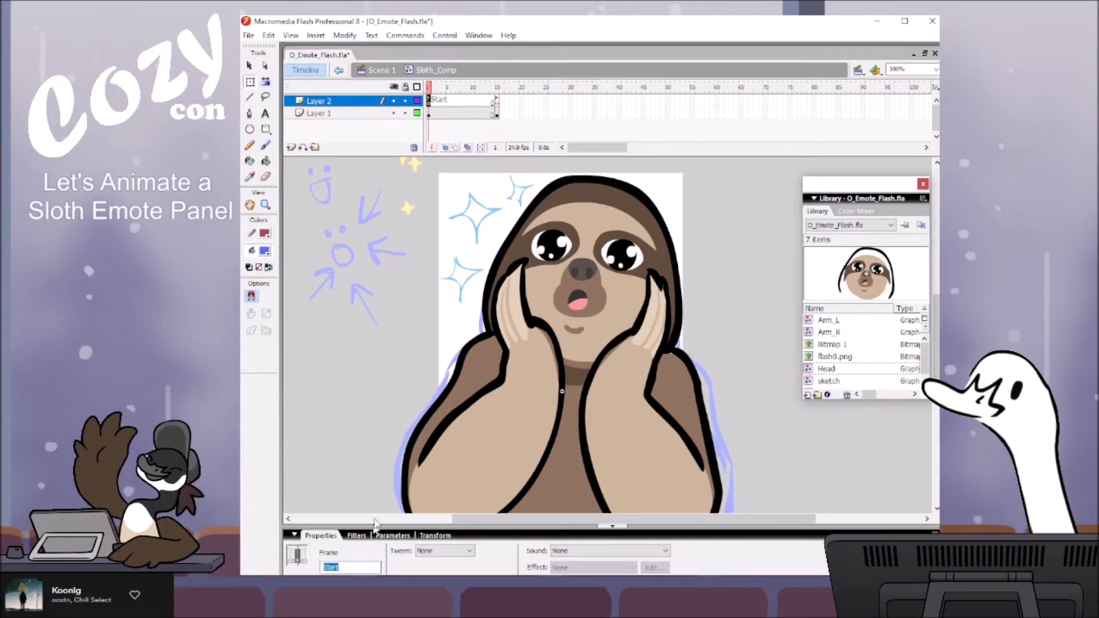
click(369, 387)
Step: Extend both Sloth_Comp layers to frame 30 so the Reaction pose holds
drag(429, 88, 478, 73)
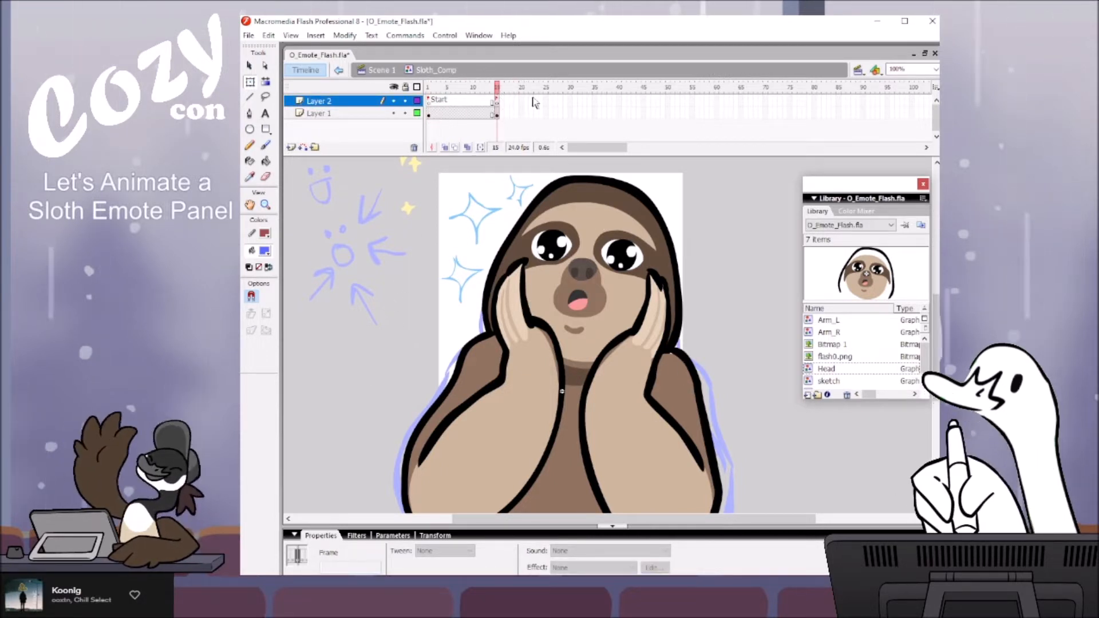
key(F5)
key(F5)
key(F5)
key(F5)
key(F5)
key(F5)
key(F5)
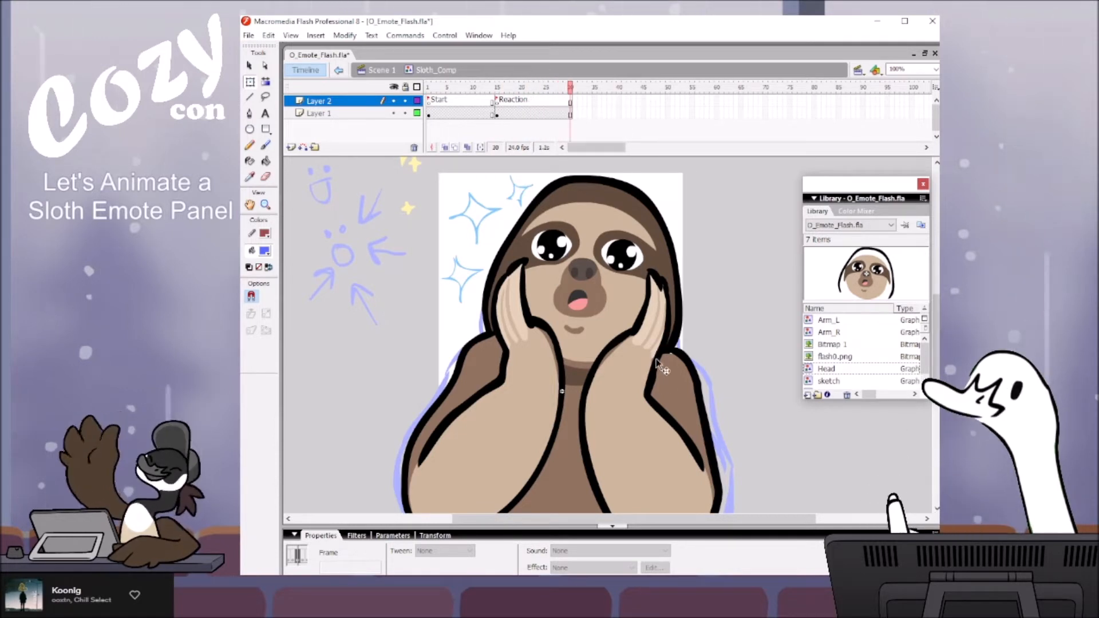
Step: Select all sloth pieces at the Reaction keyframe and transform them into a slightly squashed, wider pose that follows the sketch
click(417, 113)
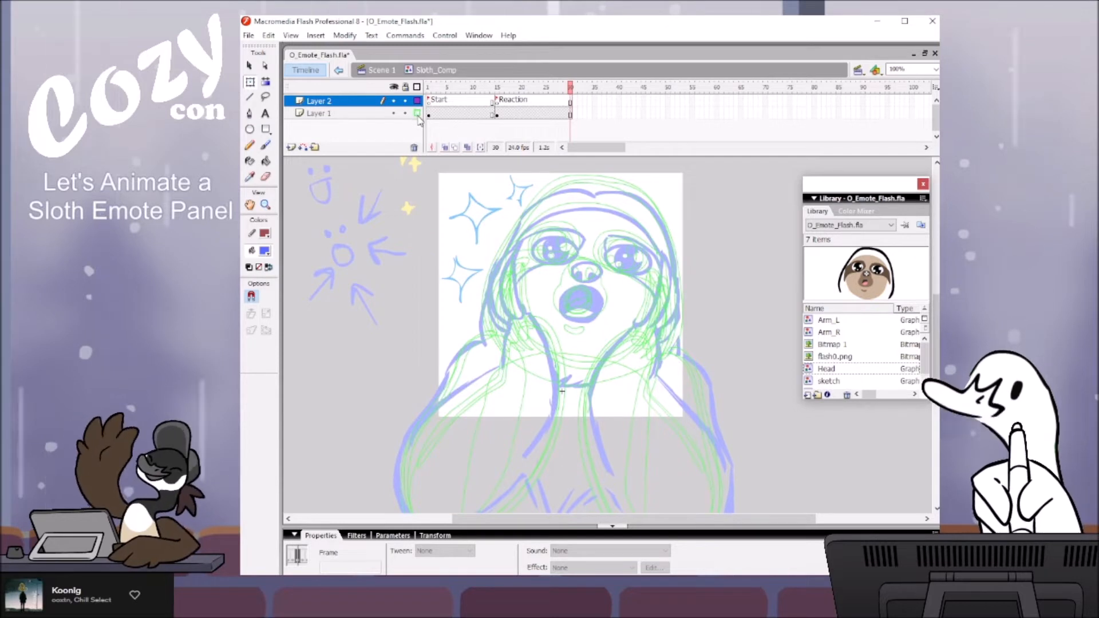
click(417, 113)
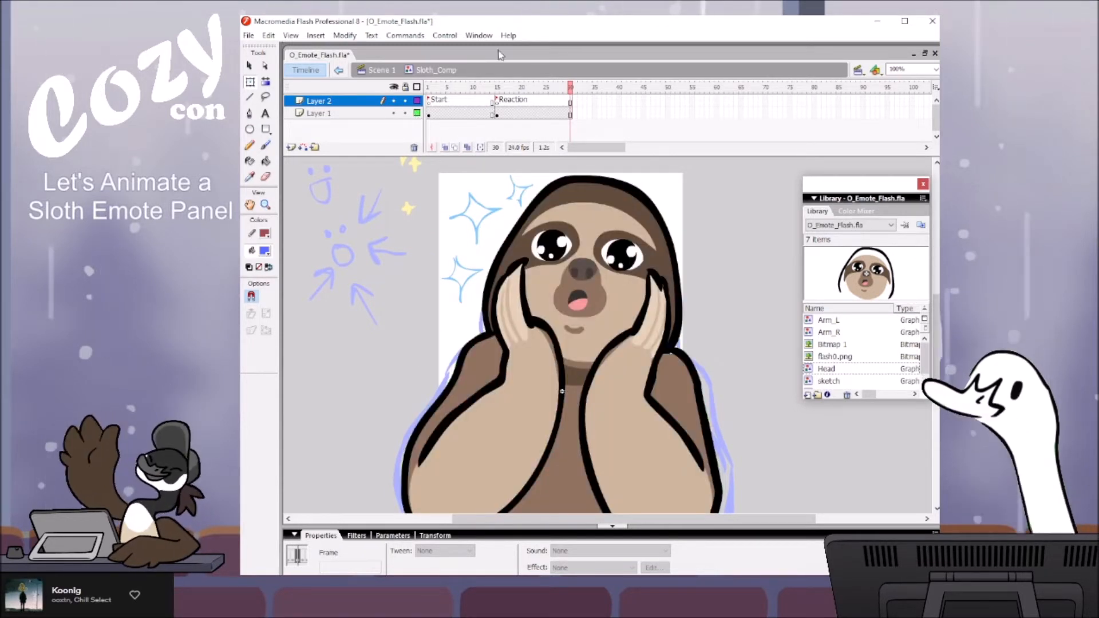
drag(420, 187, 755, 472)
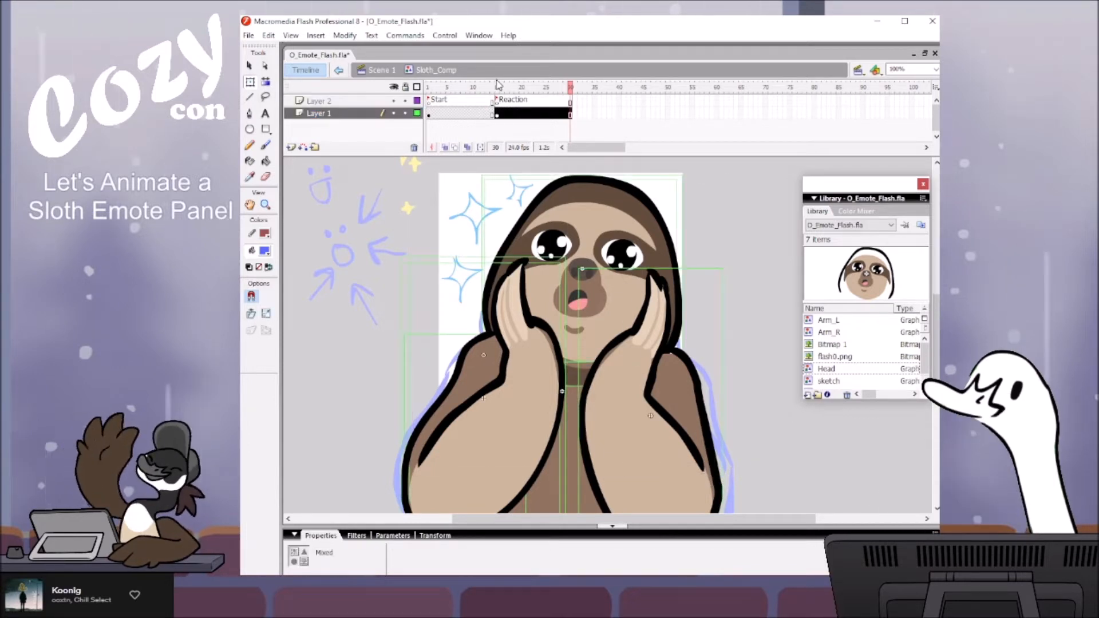
click(497, 113)
drag(444, 180, 711, 430)
drag(564, 182, 551, 201)
drag(654, 406, 666, 349)
drag(603, 438, 597, 380)
drag(555, 502, 557, 487)
drag(697, 341, 673, 425)
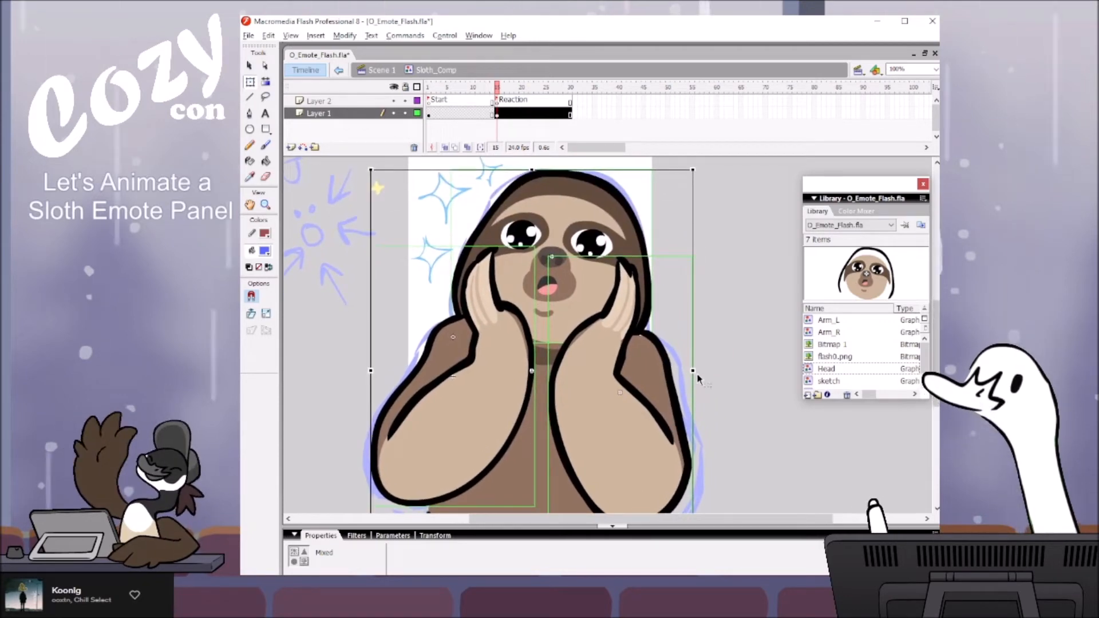
drag(693, 371, 699, 370)
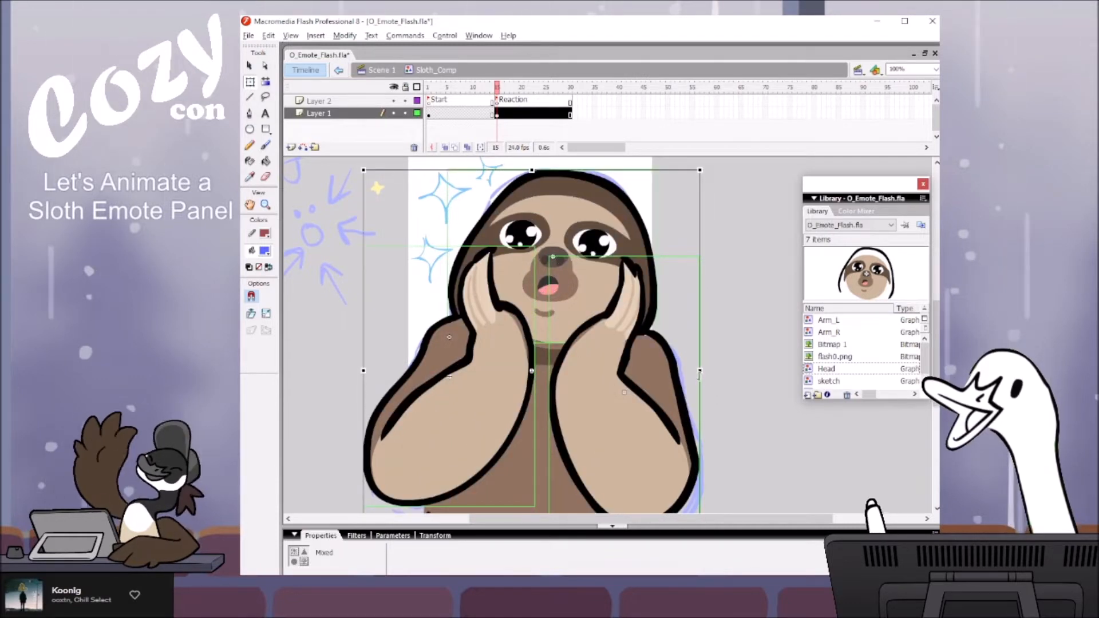
key(Return)
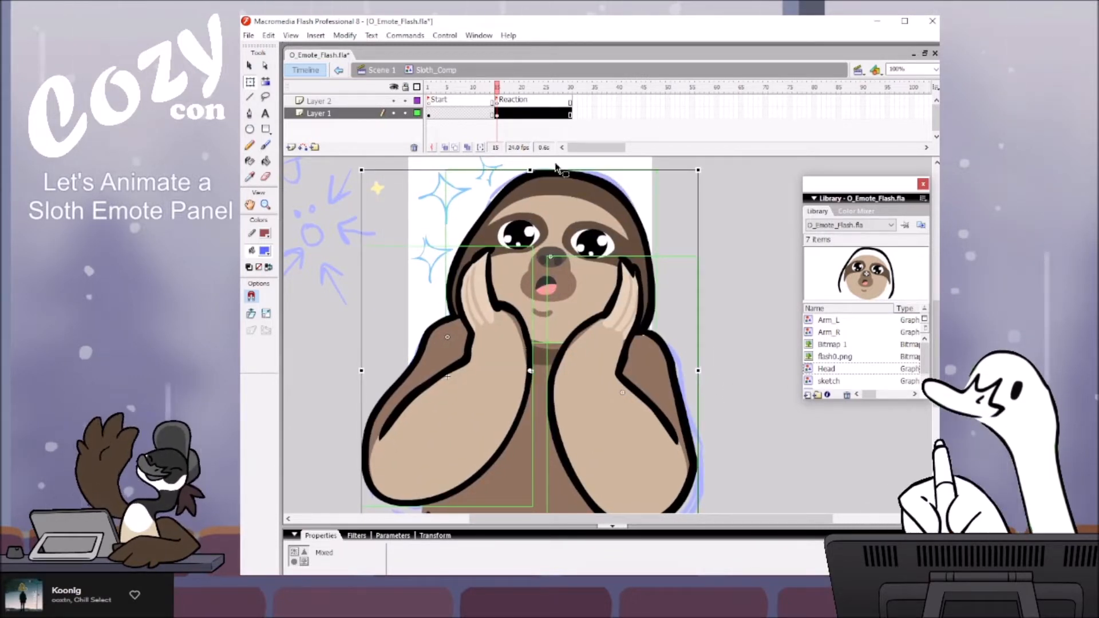
Step: Nudge all the sloth pieces of the Reaction pose slightly upward, keeping them aligned with the sketch
click(532, 85)
click(535, 113)
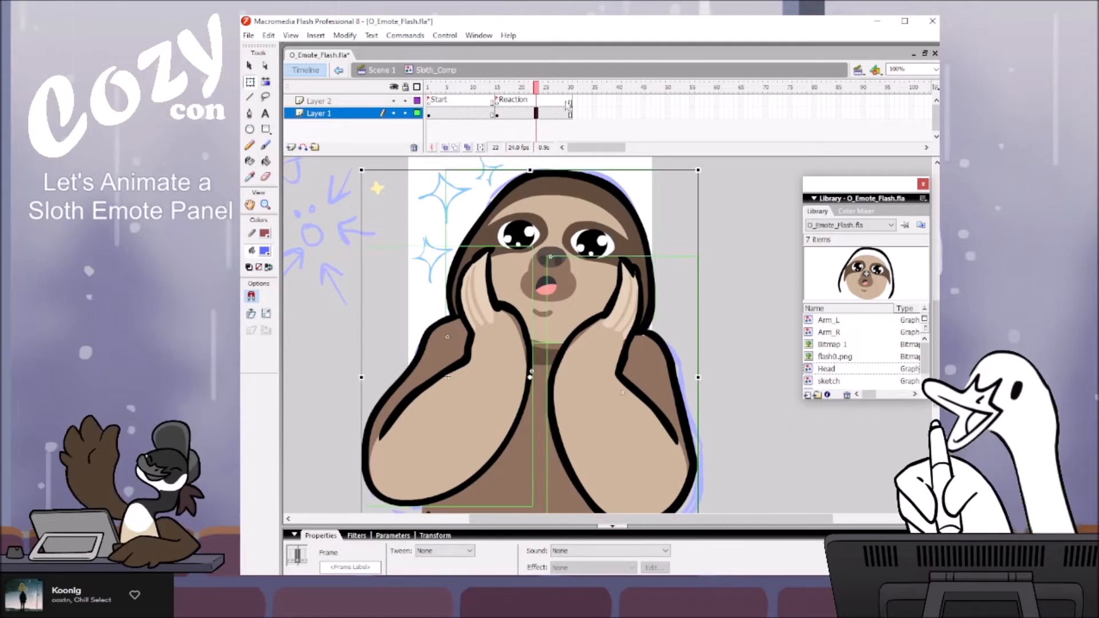
key(Up)
key(Up)
key(Up)
key(Up)
key(Up)
key(Up)
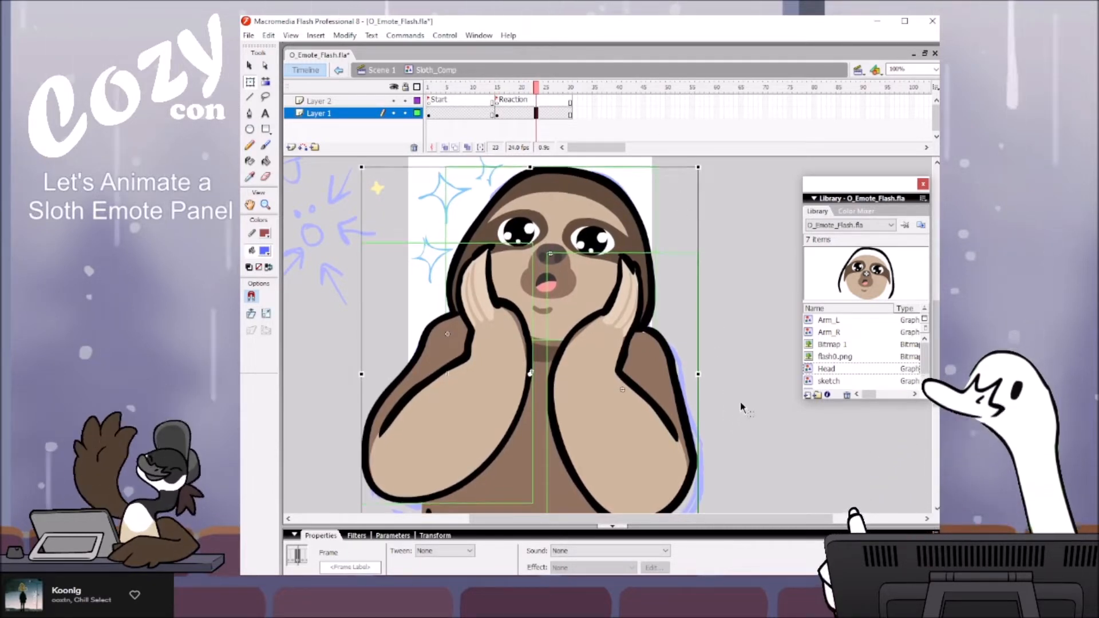
click(745, 401)
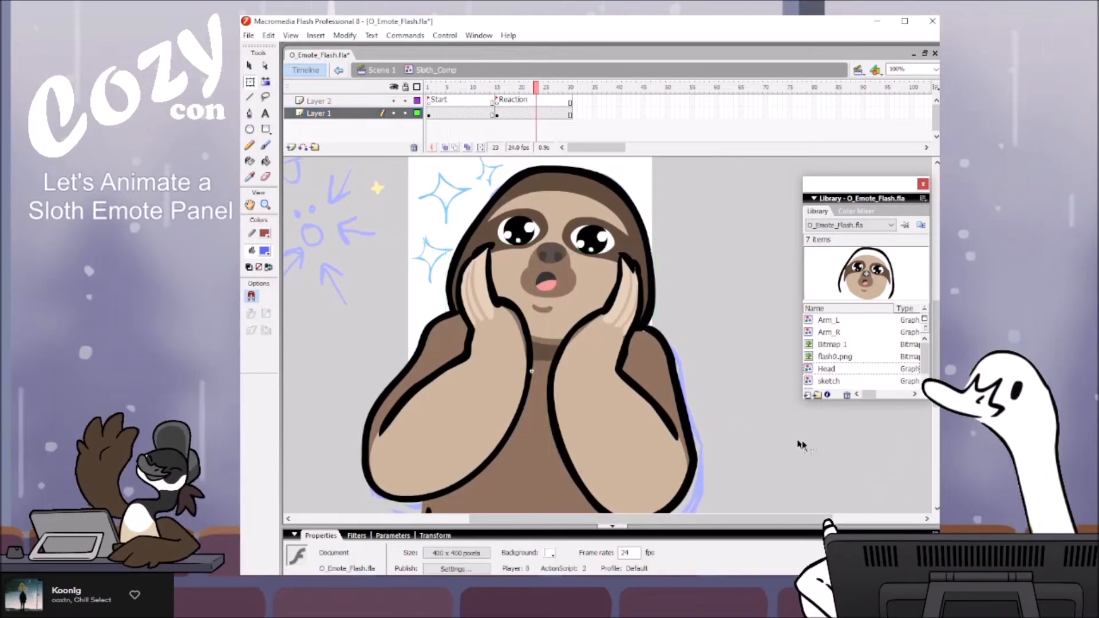
Step: Return to Scene 1 and set the Sloth_Comp instance at the Reaction keyframe of the Anim layer to start from frame 15
mouse_move(750, 460)
mouse_down()
mouse_move(761, 437)
mouse_move(770, 469)
mouse_up()
mouse_move(504, 87)
mouse_down()
mouse_move(478, 84)
mouse_move(503, 86)
mouse_up()
key(ctrl+e)
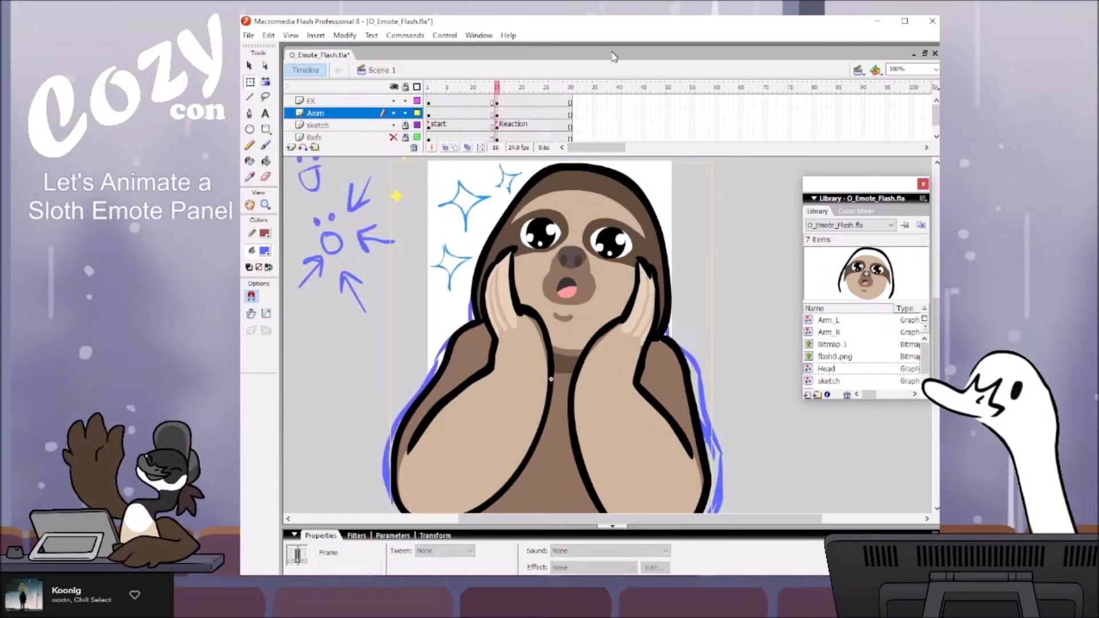
mouse_move(498, 85)
mouse_down()
mouse_move(486, 85)
mouse_move(506, 84)
mouse_up()
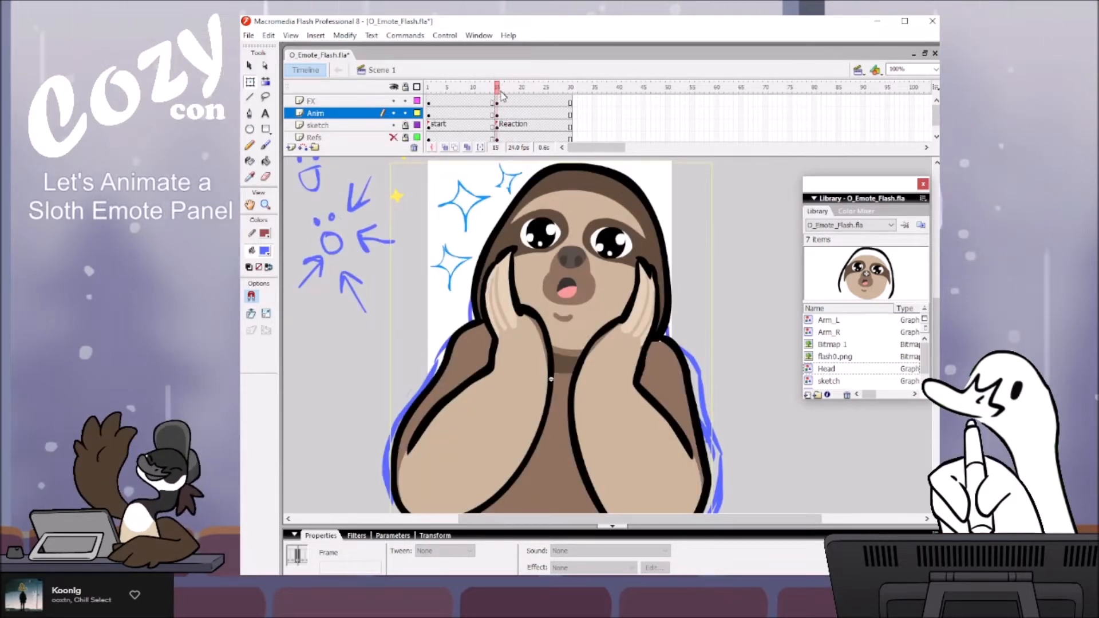
click(497, 113)
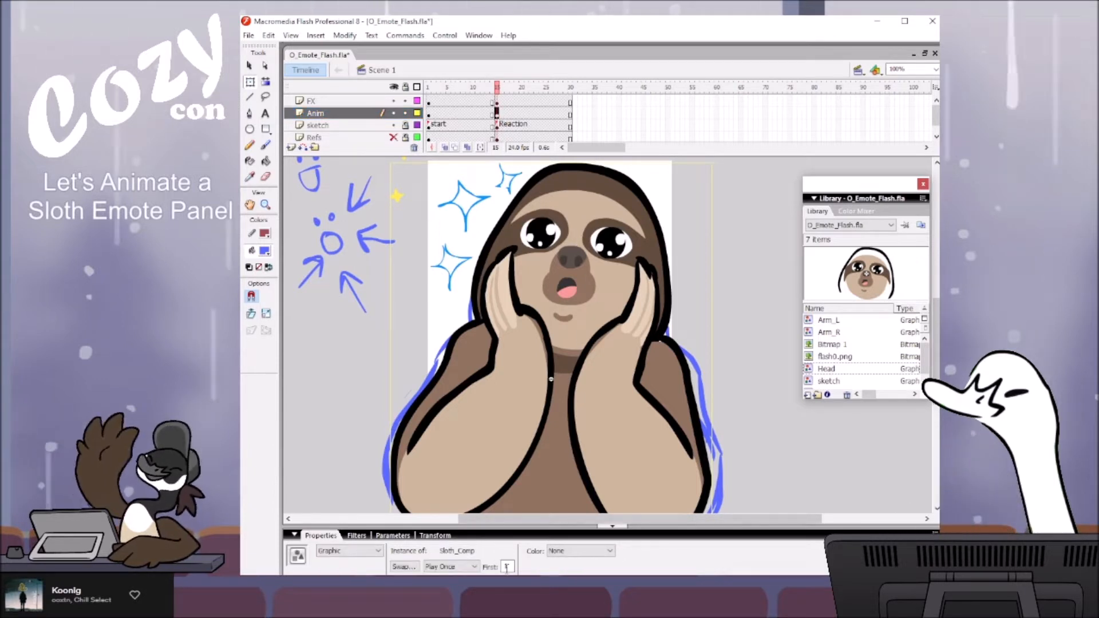
key(Return)
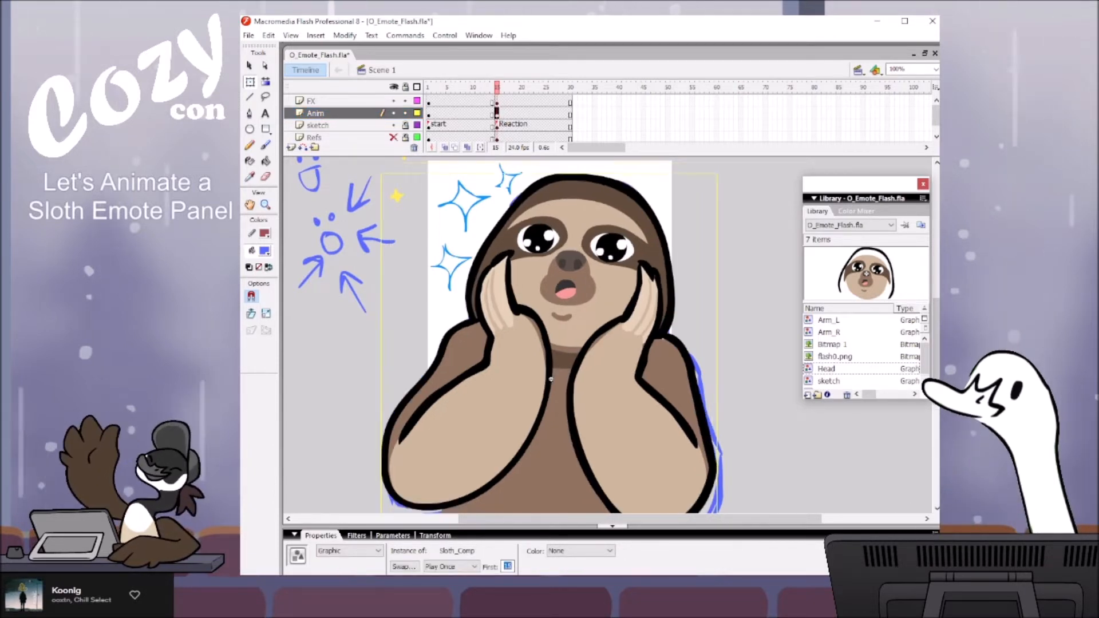
click(733, 250)
Step: Scrub Scene 1's timeline between the start and Reaction frames to compare the two sloth poses
click(490, 86)
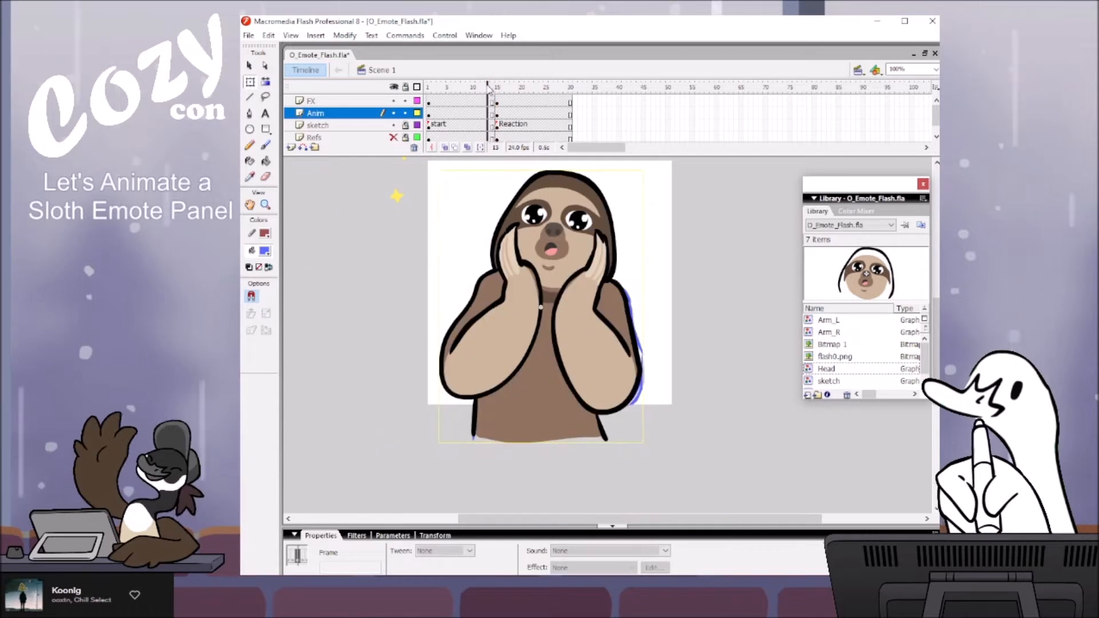
drag(491, 86, 502, 86)
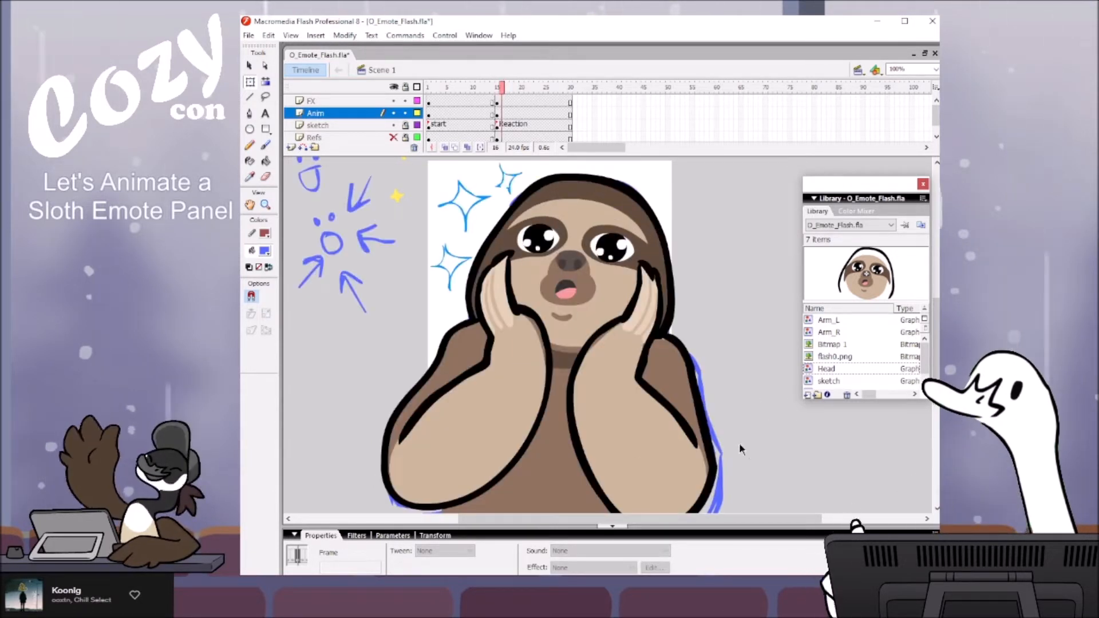
click(712, 250)
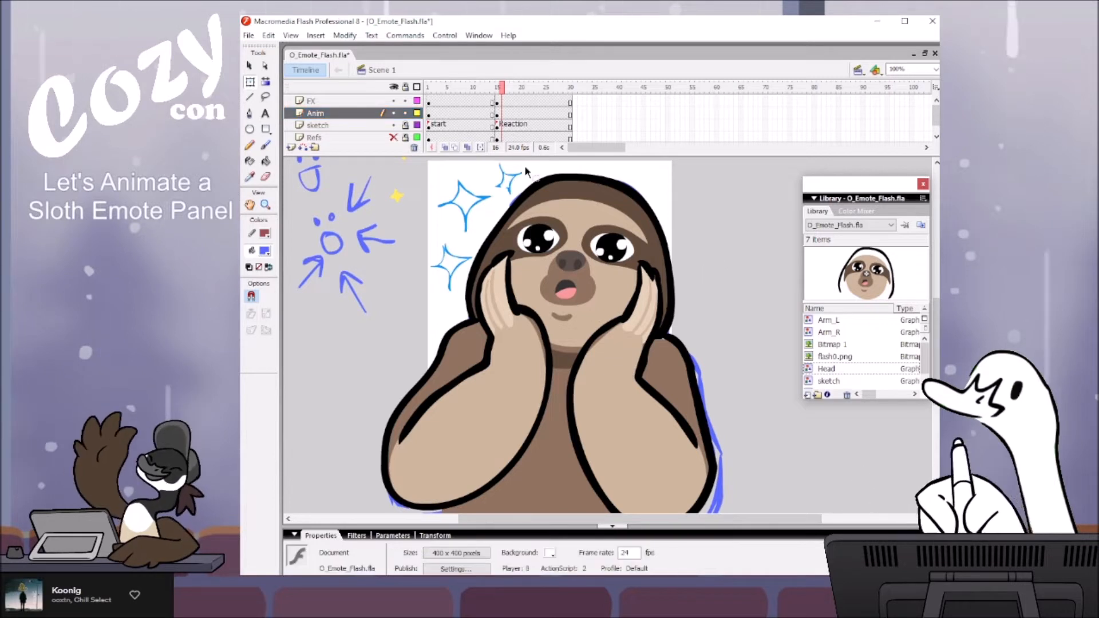
drag(673, 197, 694, 215)
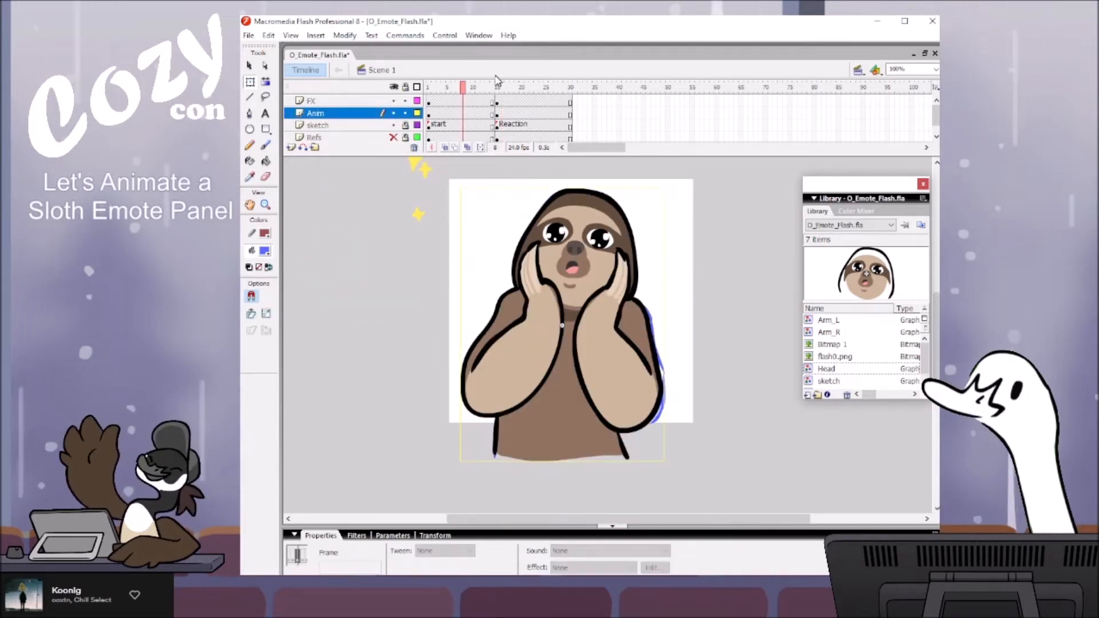
drag(463, 84, 498, 86)
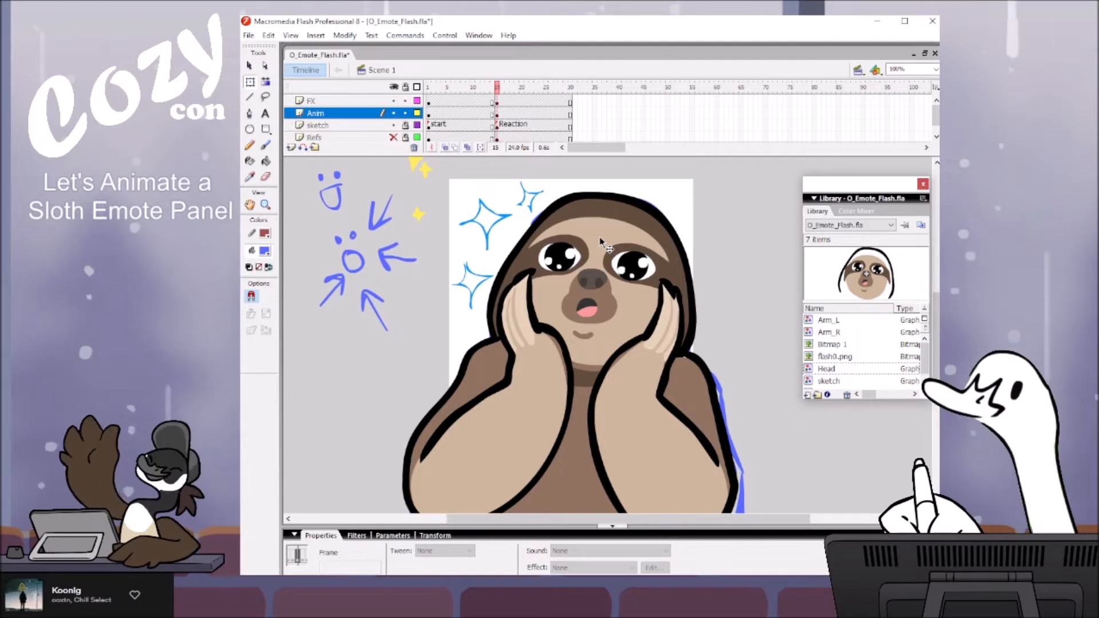
Step: Open the Head symbol from Sloth_Comp's Reaction frame and add a new layer above its Layer 1
double_click(640, 204)
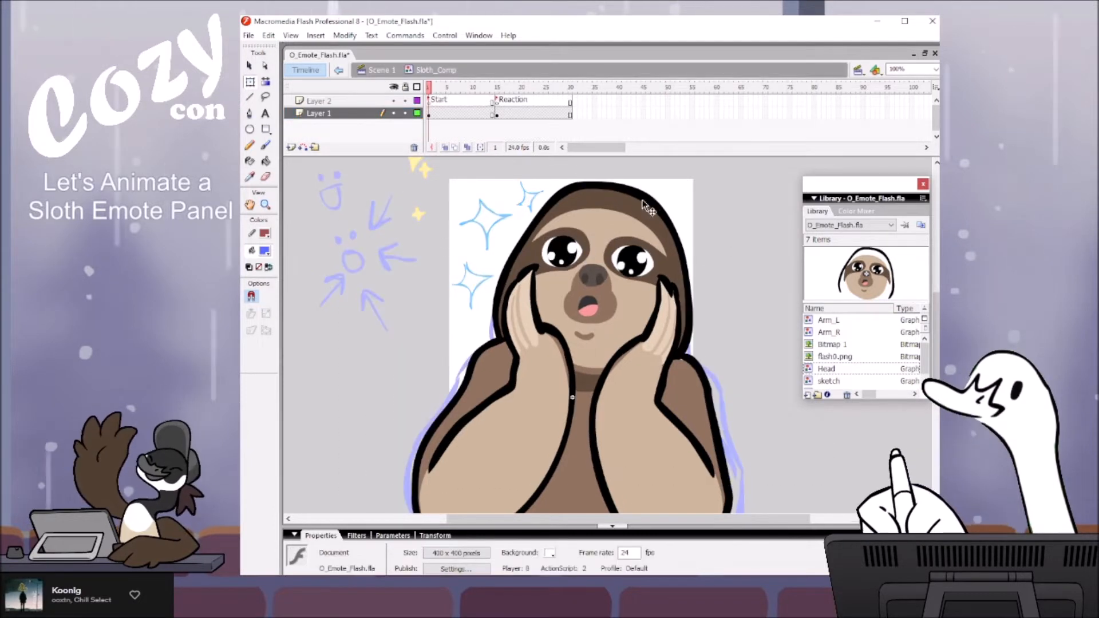
click(497, 85)
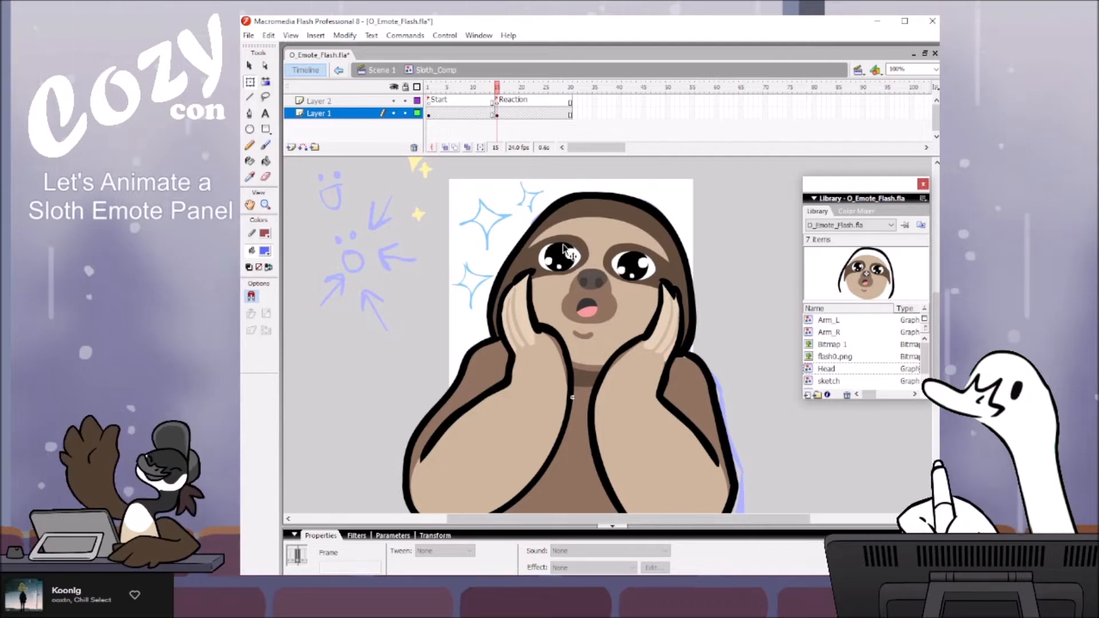
click(599, 256)
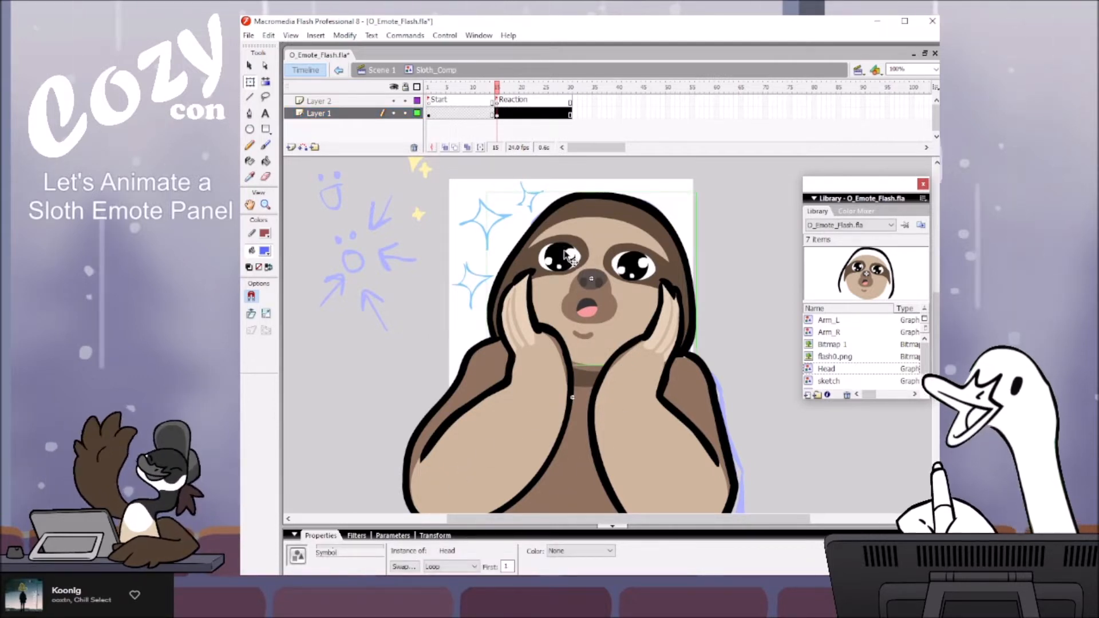
double_click(602, 277)
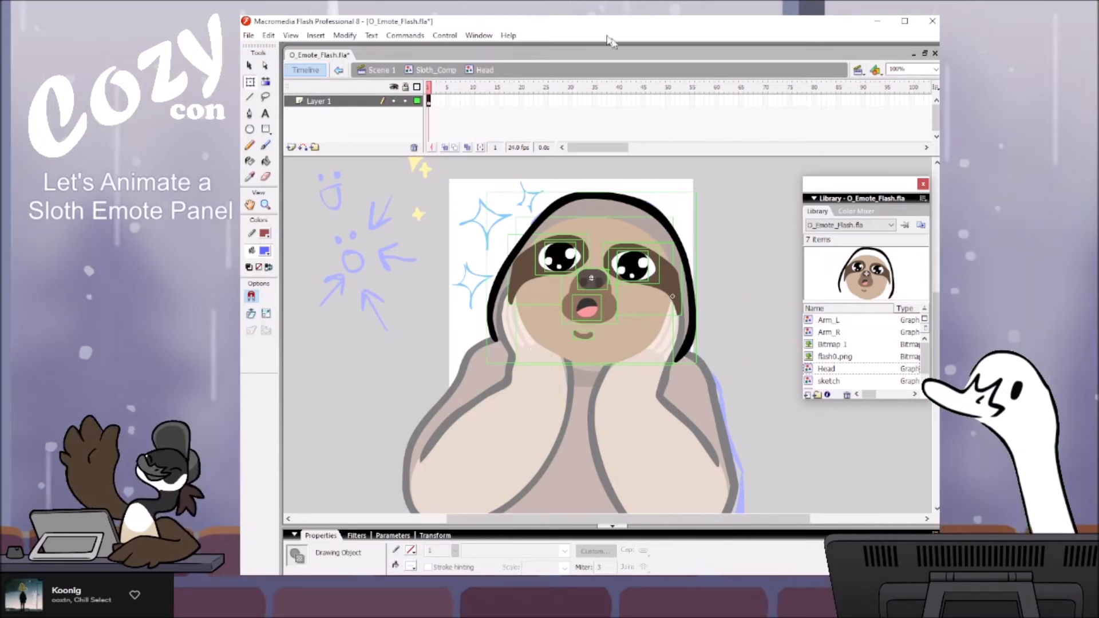
click(724, 211)
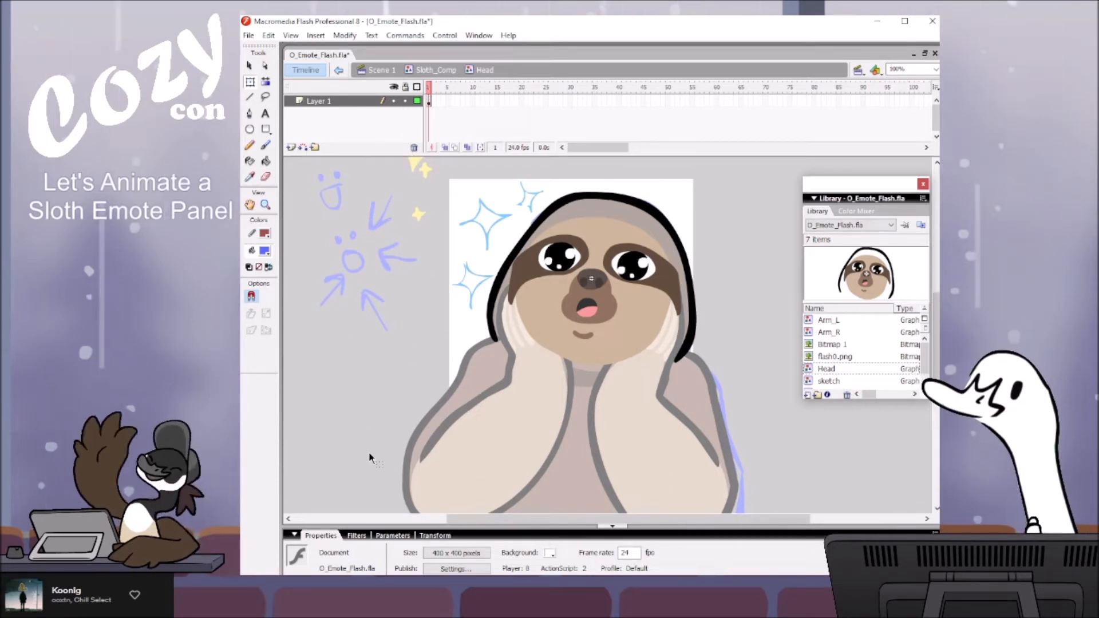
click(290, 147)
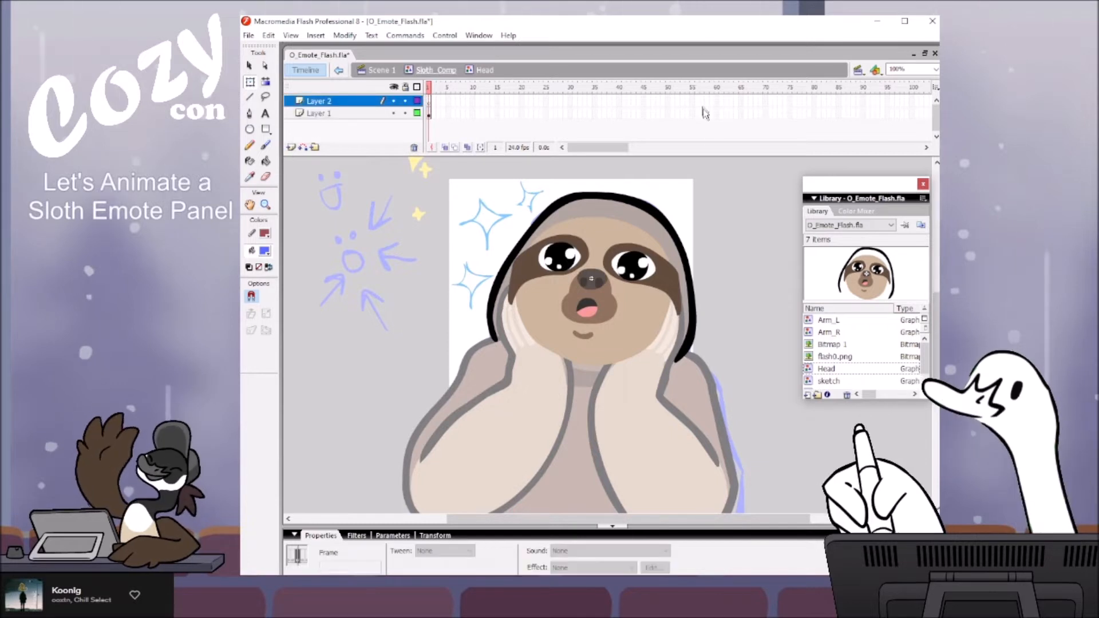
Step: Move both sloth eyes from Layer 1 onto Layer 2 of the Head symbol, keeping them in place
click(561, 258)
shift+click(638, 267)
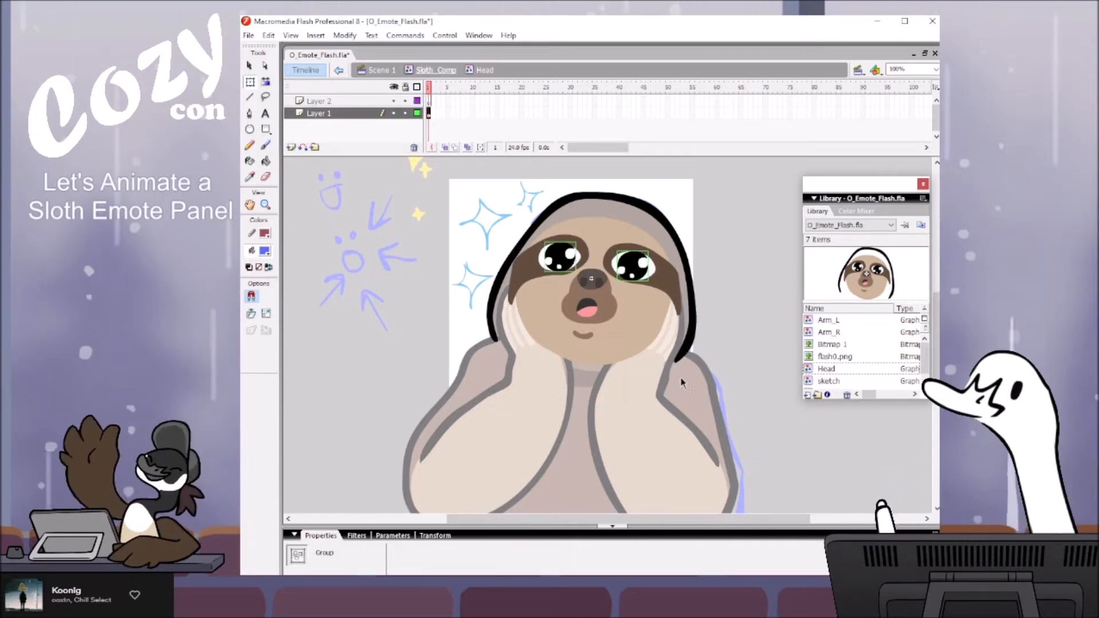
click(739, 234)
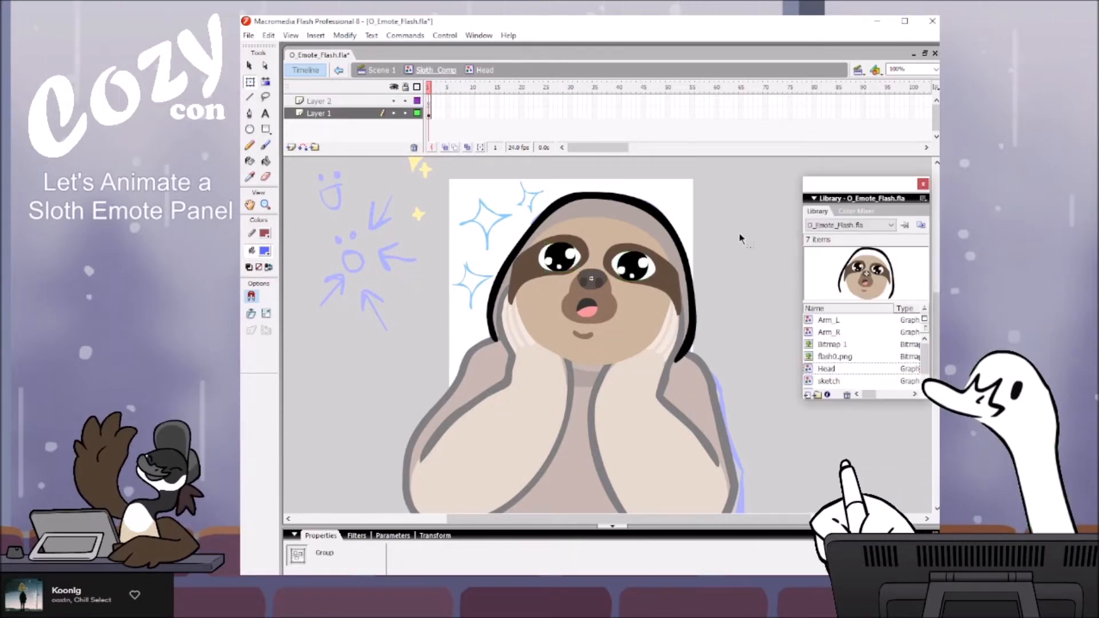
click(642, 268)
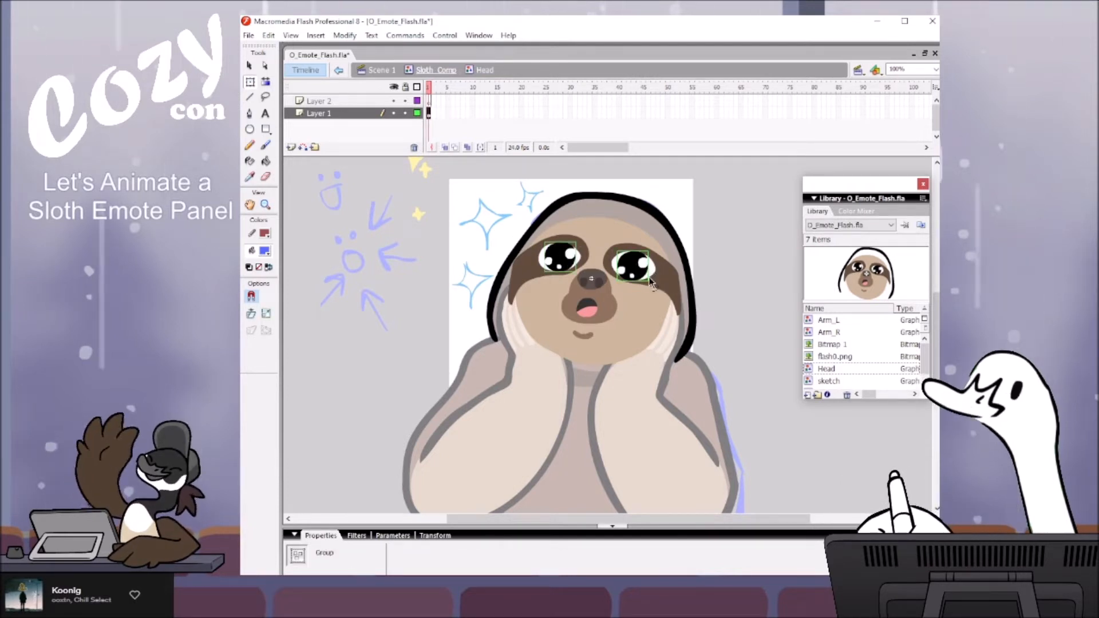
key(ctrl+x)
click(429, 101)
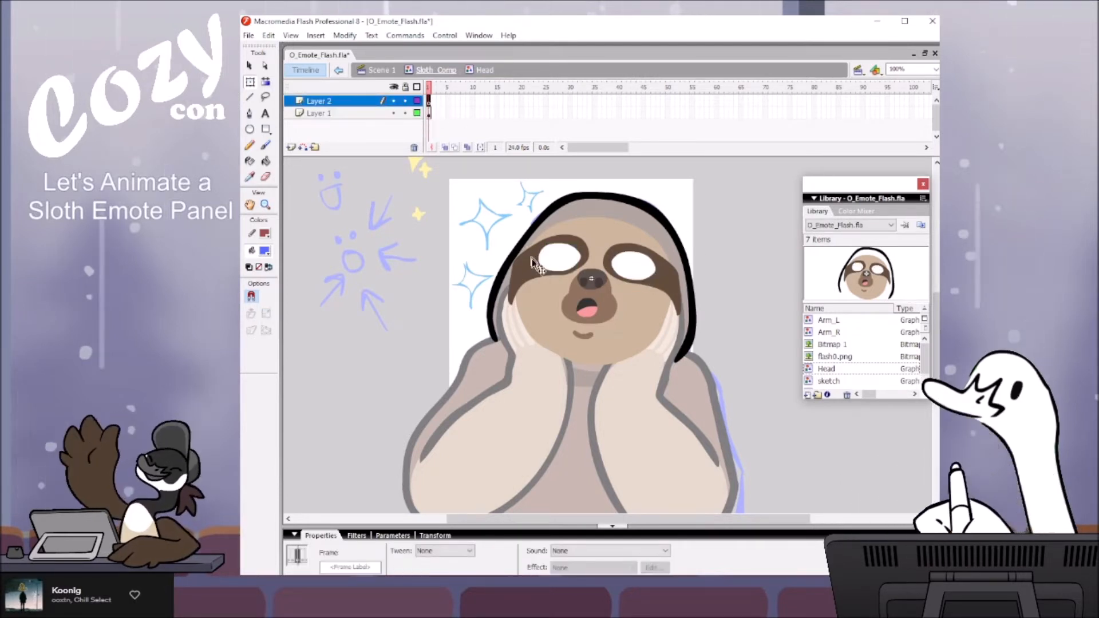
key(ctrl+shift+v)
click(730, 271)
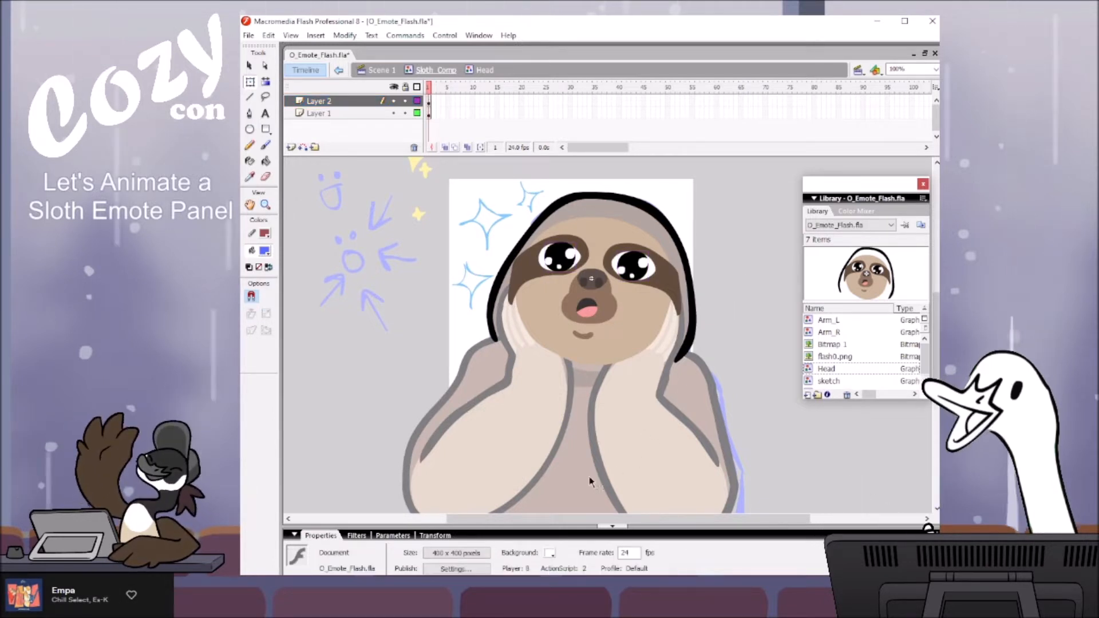
Step: Rename Layer 2 as Eyes and return its artwork from outline view to full-colour display
click(567, 251)
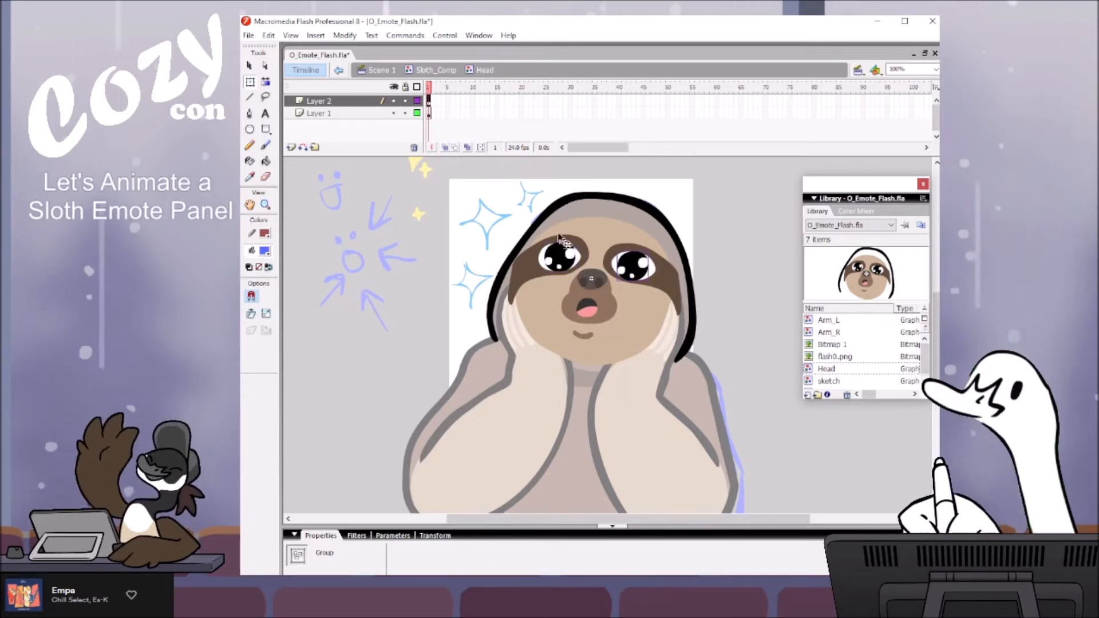
click(396, 114)
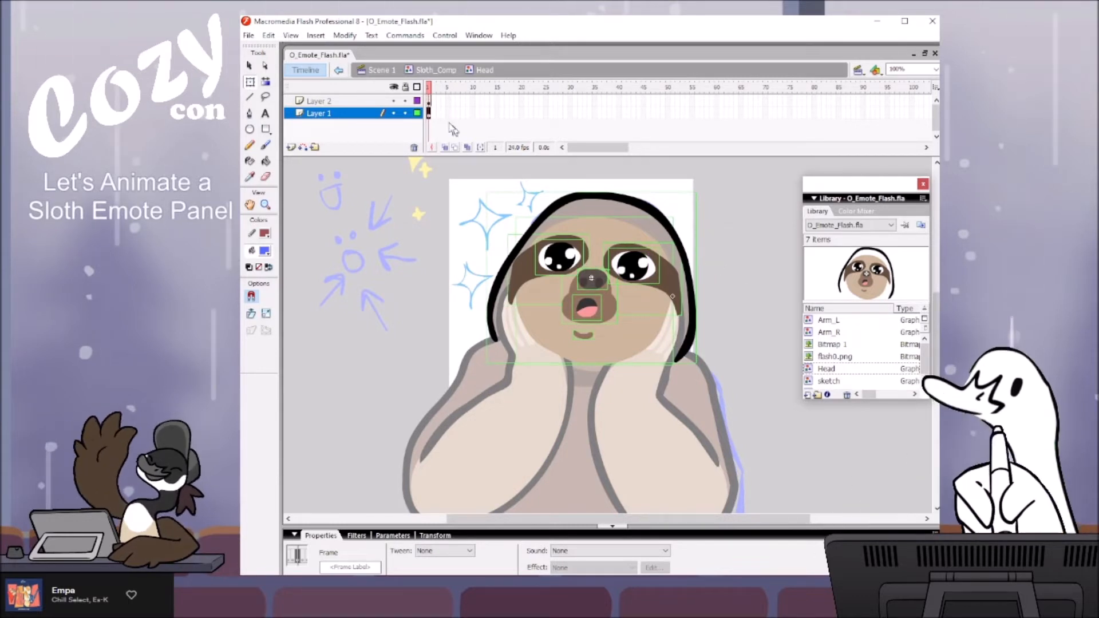
double_click(418, 102)
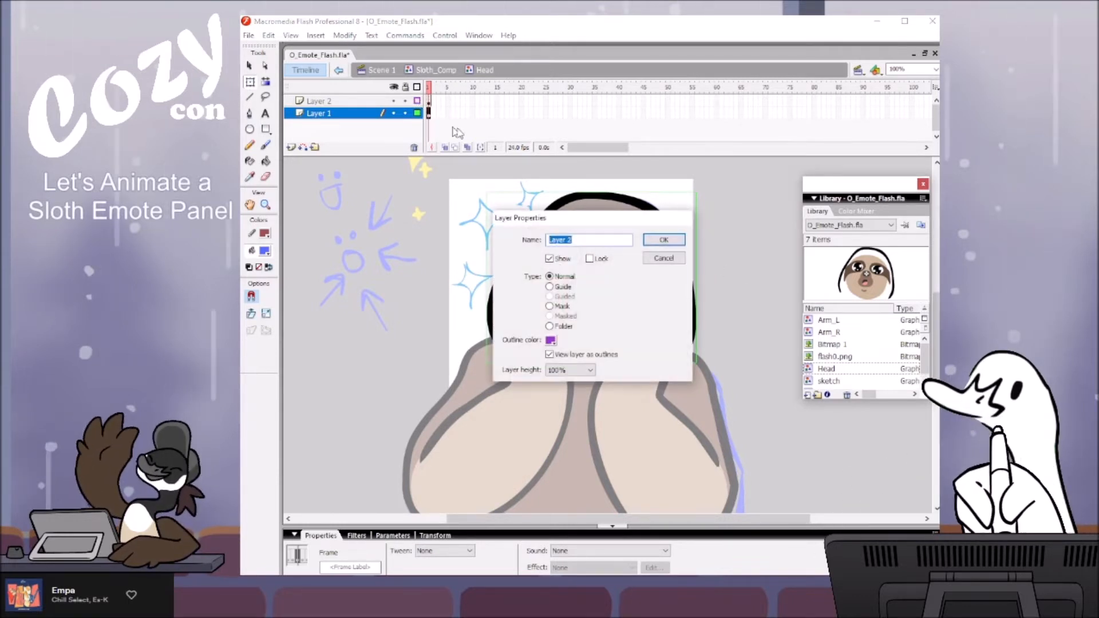
text(Eye)
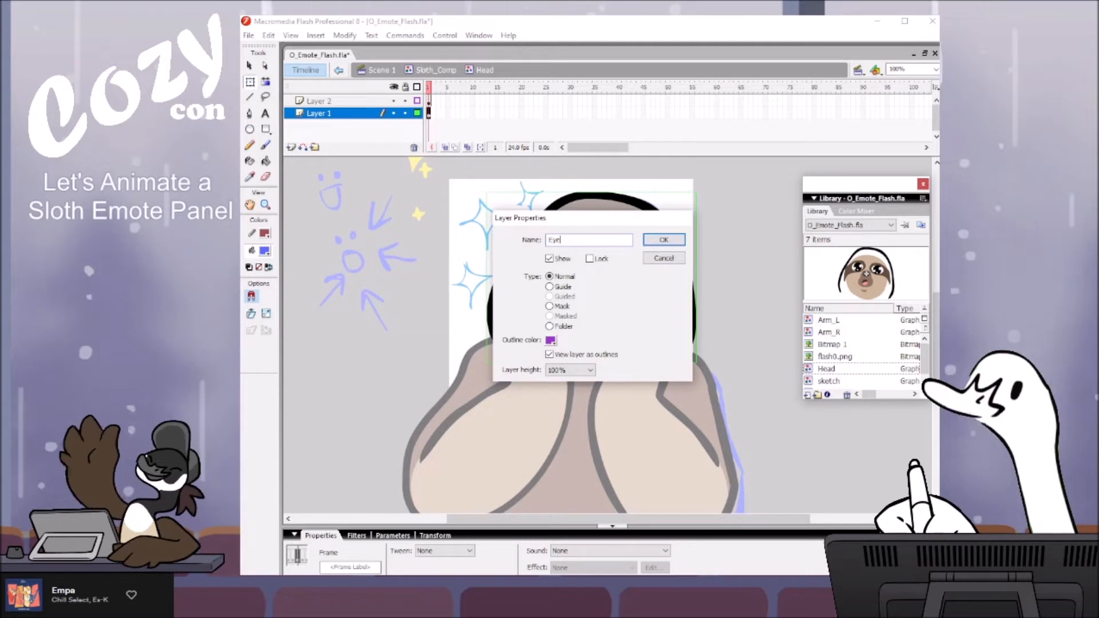
text(s)
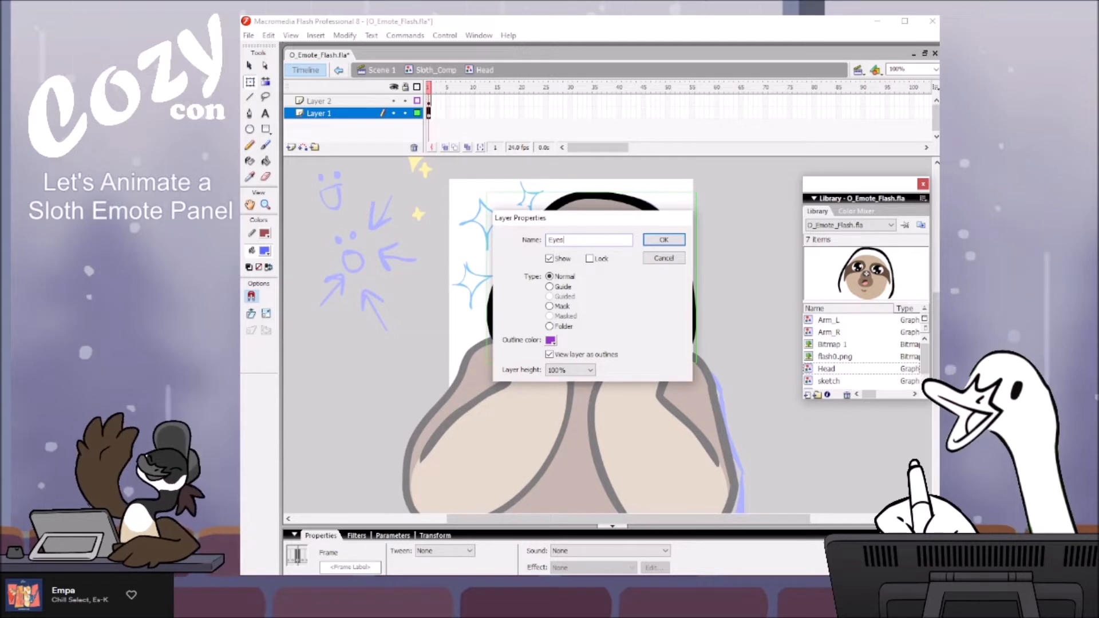
click(664, 240)
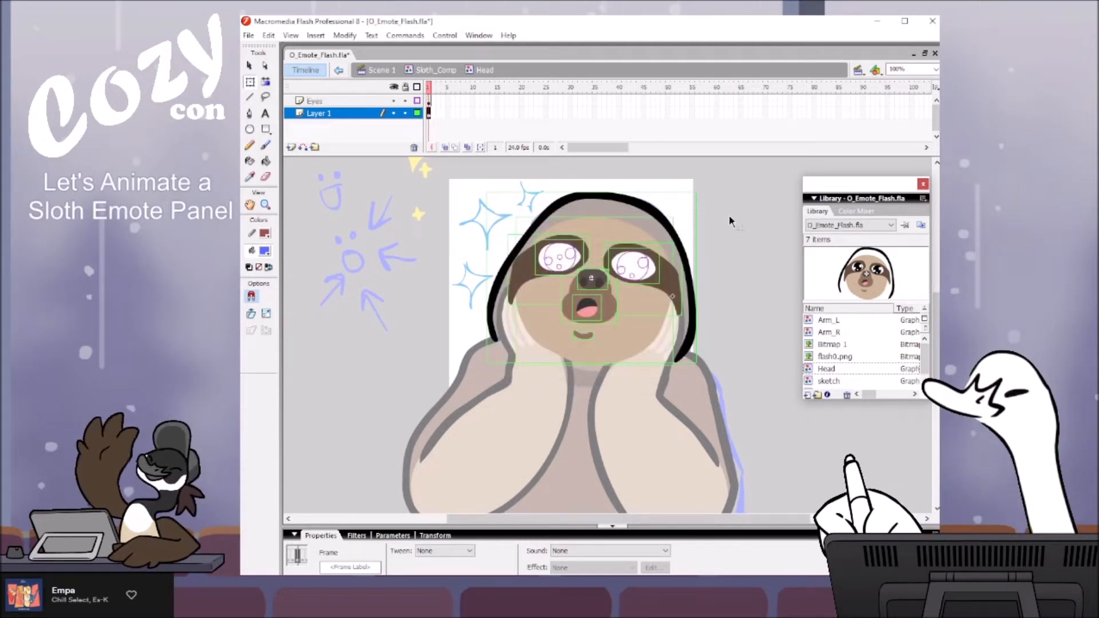
click(342, 102)
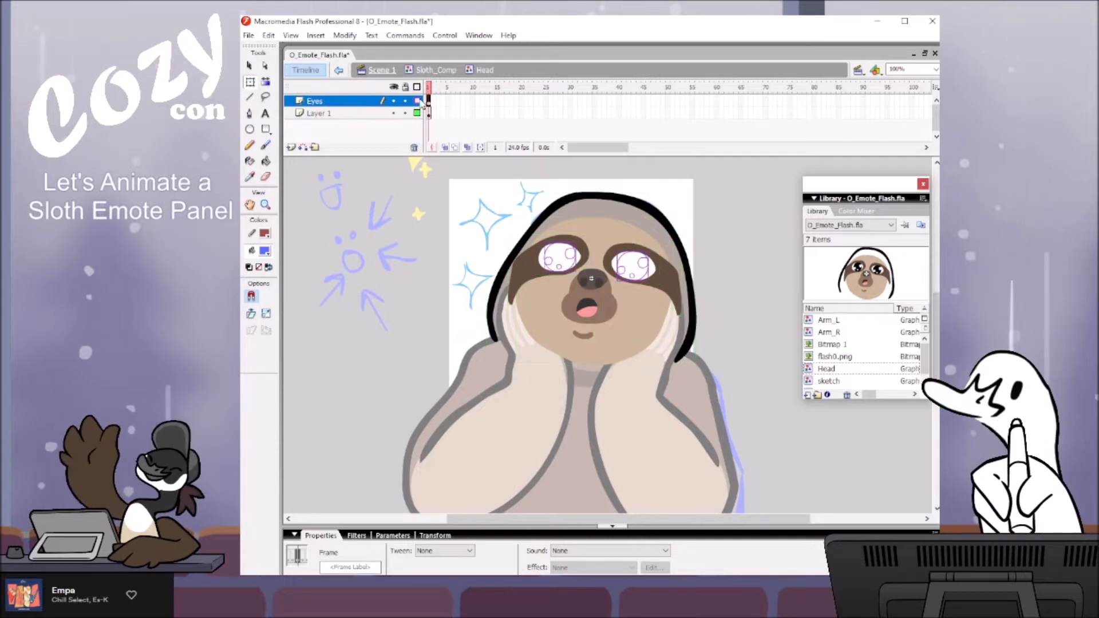
click(699, 217)
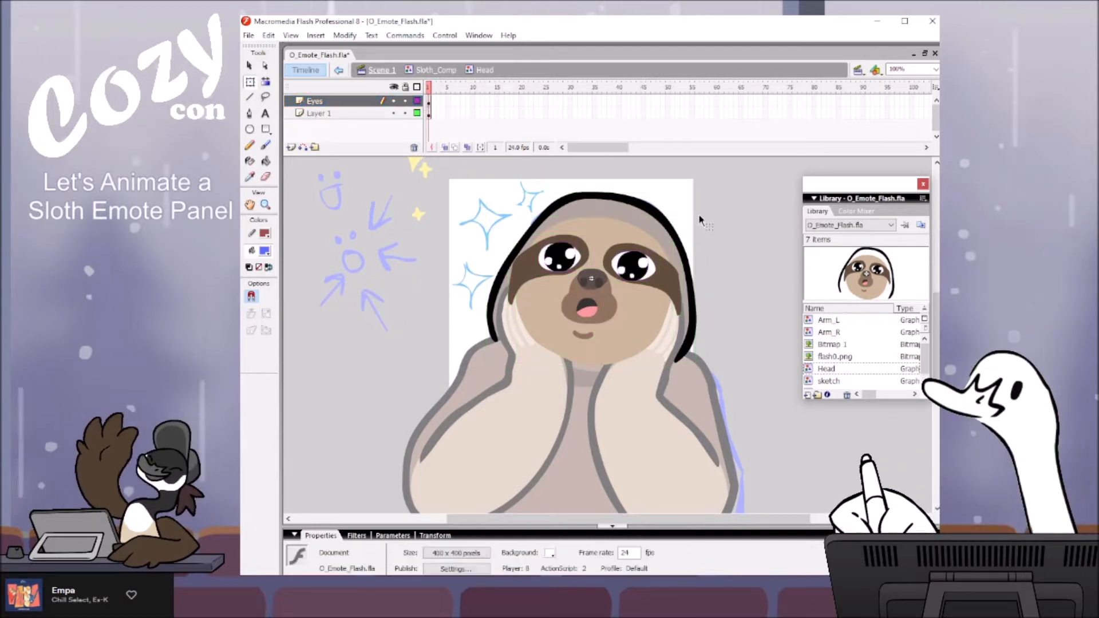
Step: Convert the viewer's-left eye group into a graphic symbol named Eye_L
click(561, 260)
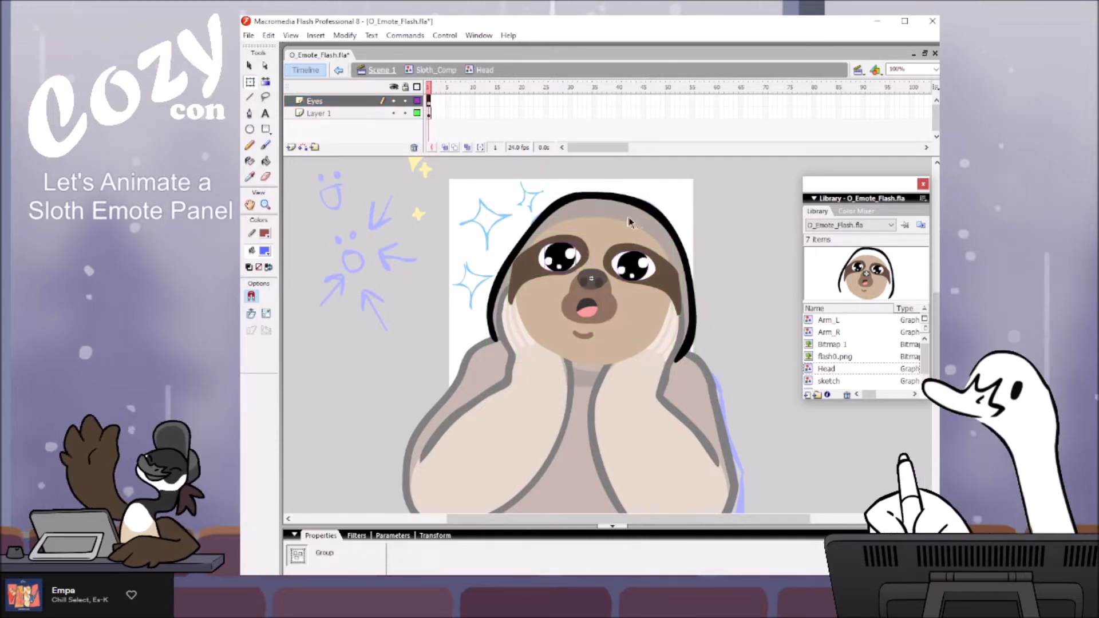
double_click(567, 246)
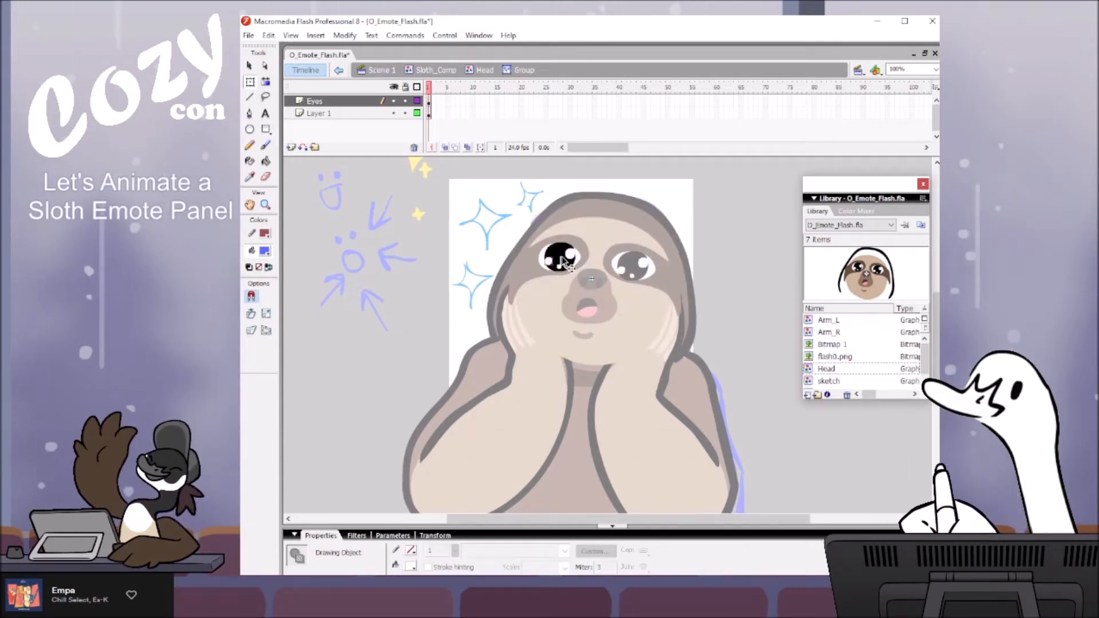
double_click(682, 211)
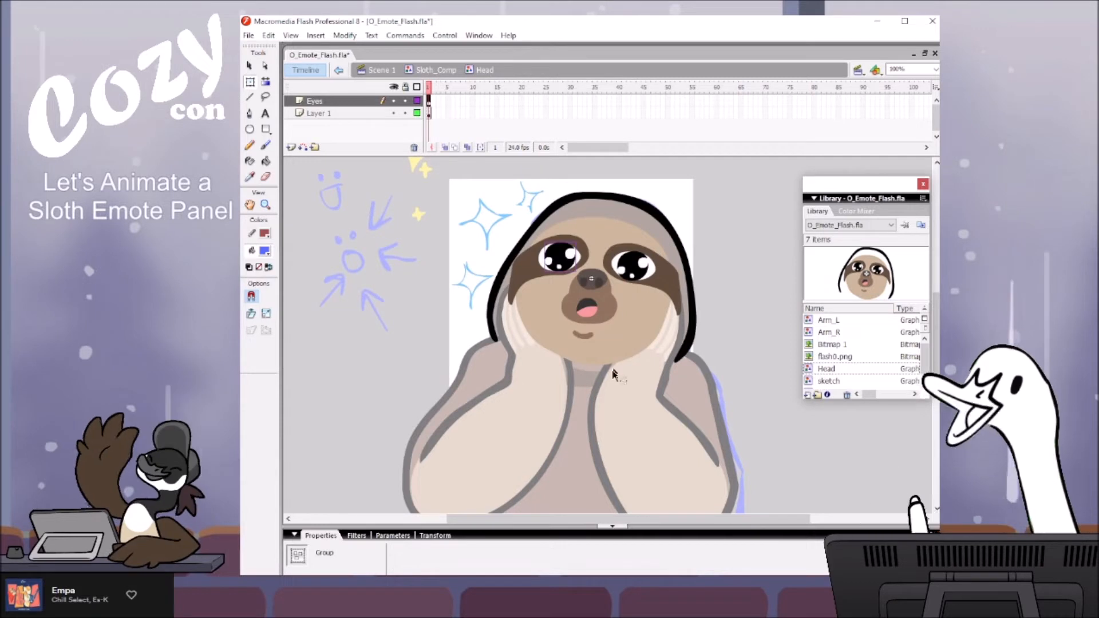
key(F8)
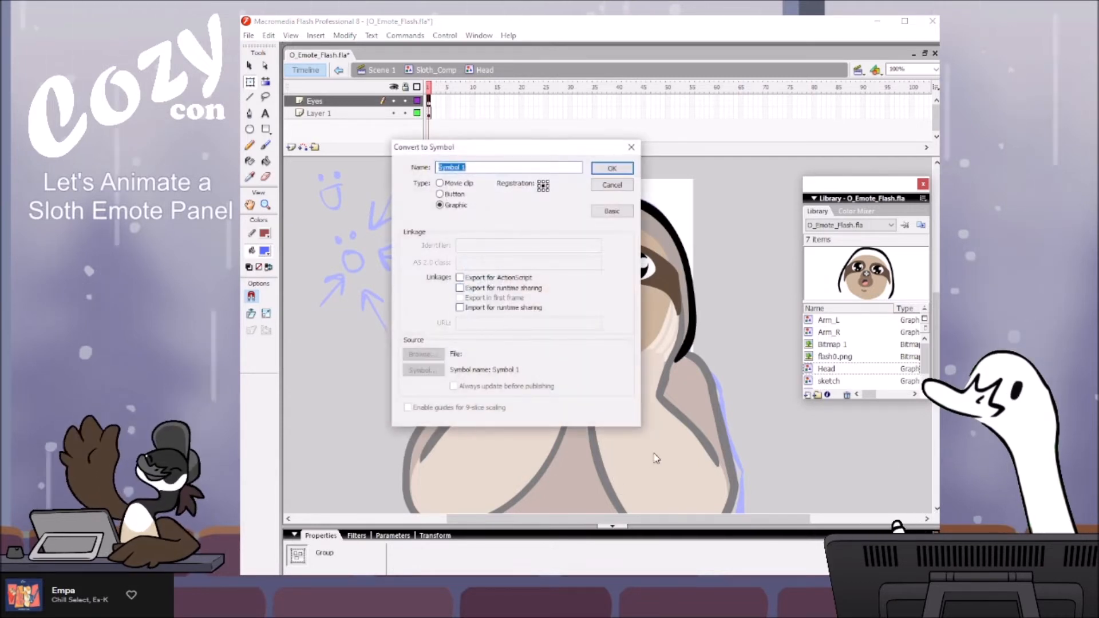
text(Eye)
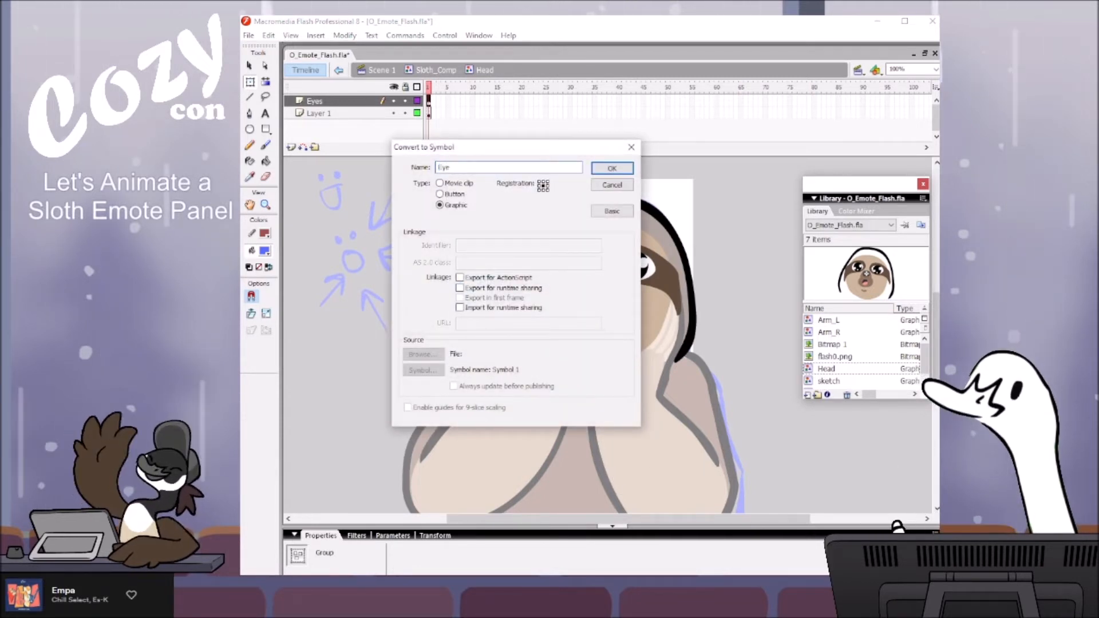
text(_L)
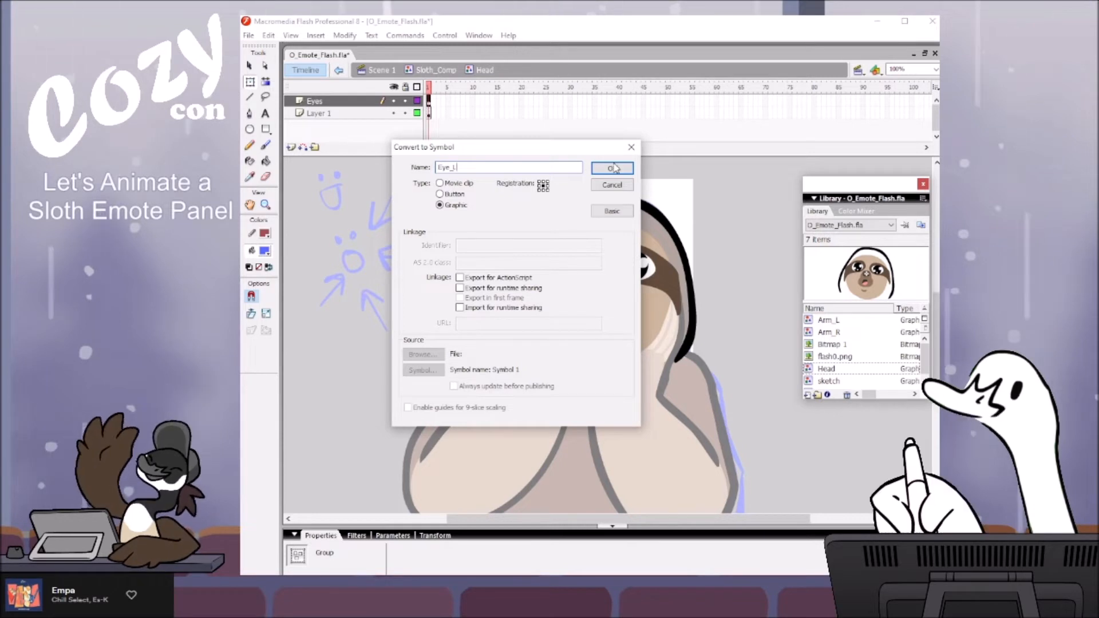
click(611, 168)
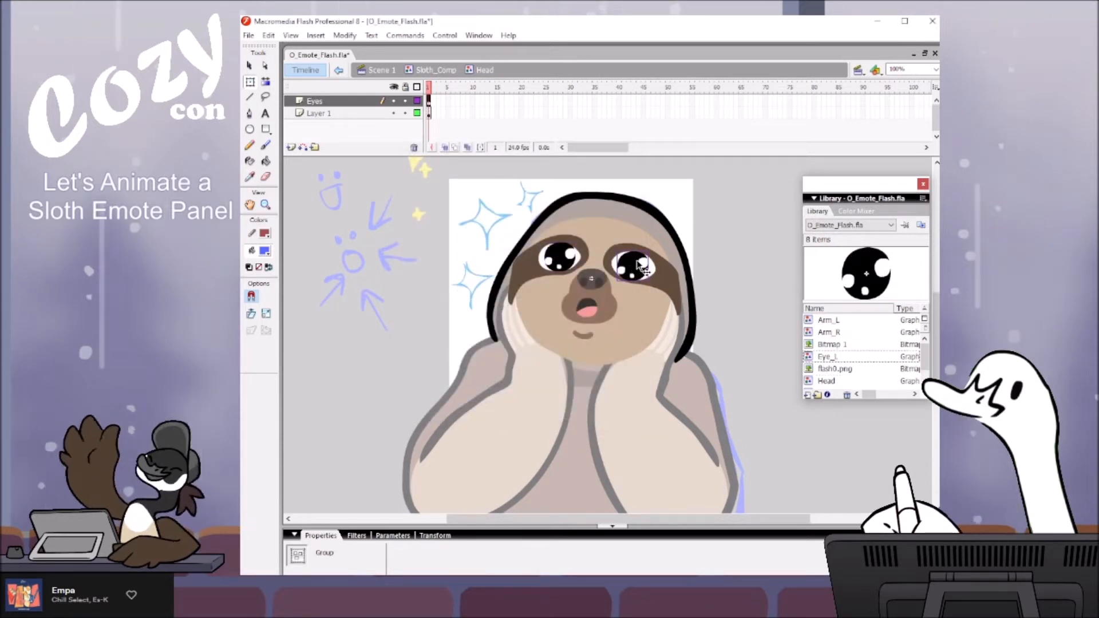
Step: Convert the viewer's-right eye group into a graphic symbol named Eye_R
double_click(639, 266)
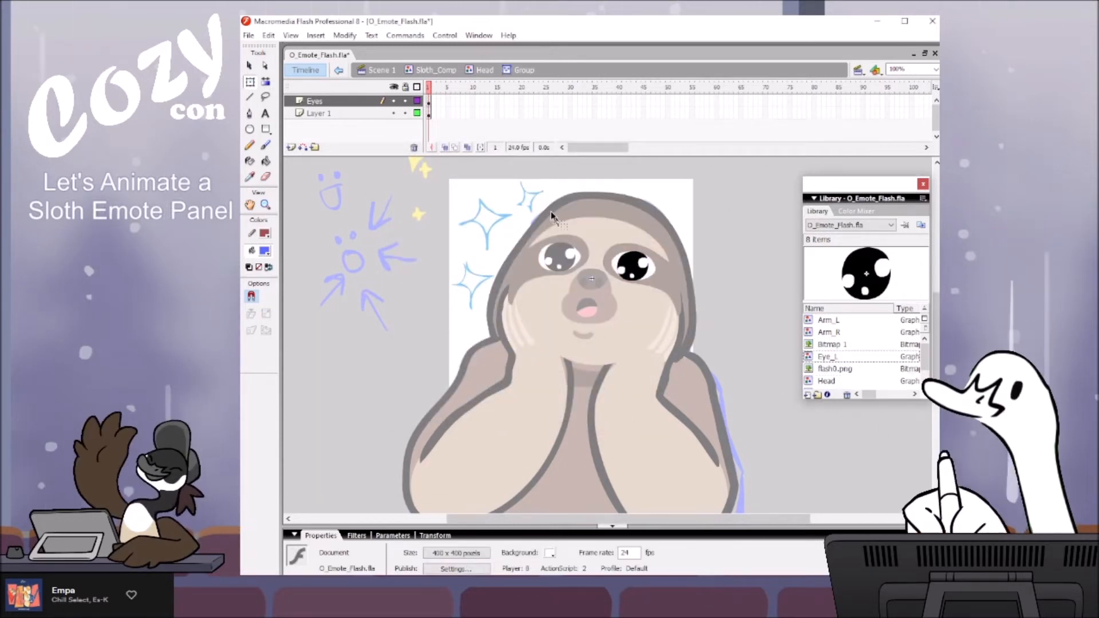
double_click(711, 246)
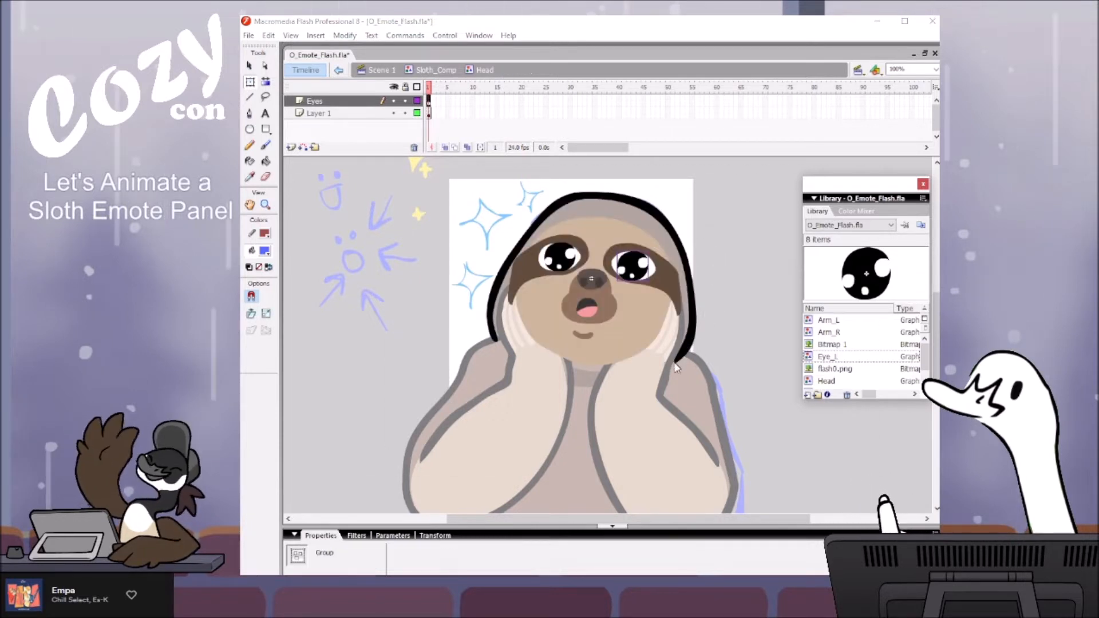
key(F8)
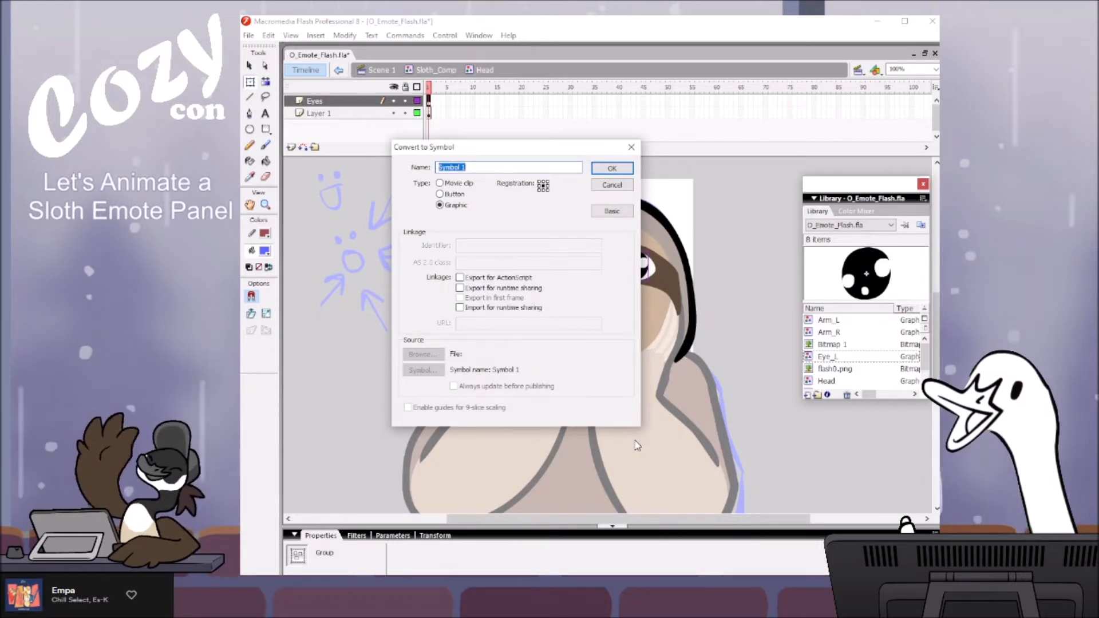
text(Eye_R)
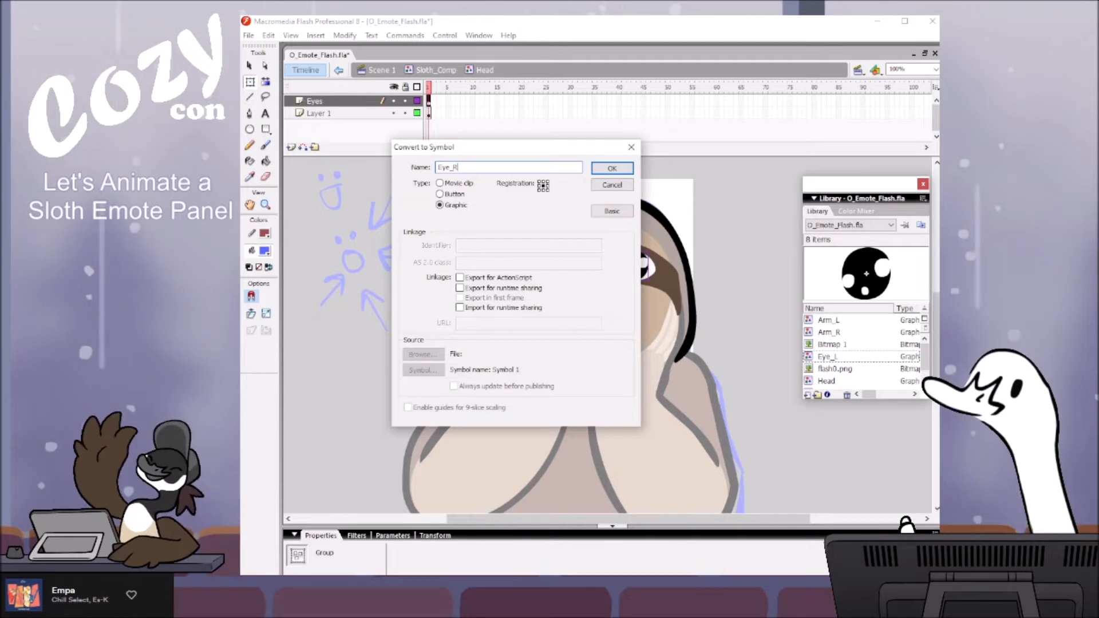
key(Return)
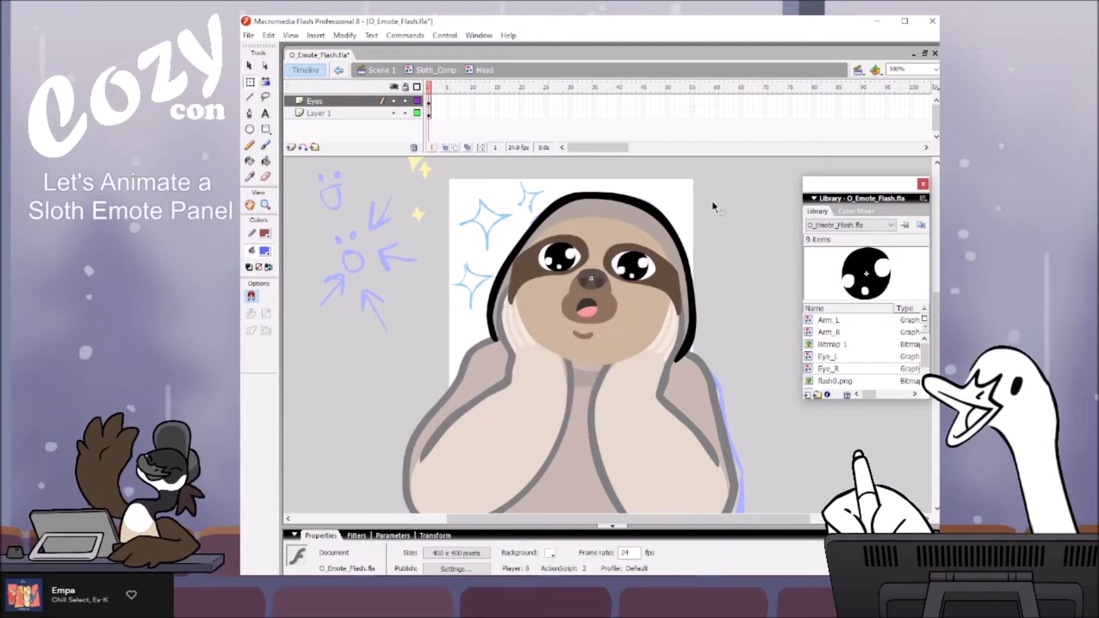
Step: Open the Eye_L symbol and ungroup its artwork into the black eye shape and separate white highlights
click(572, 256)
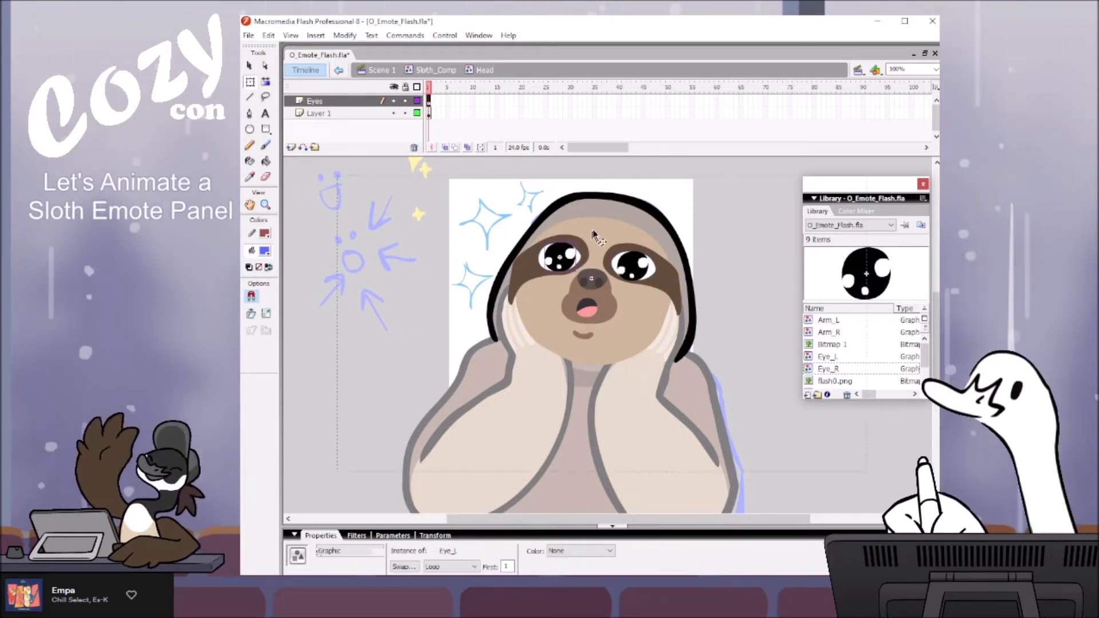
double_click(572, 256)
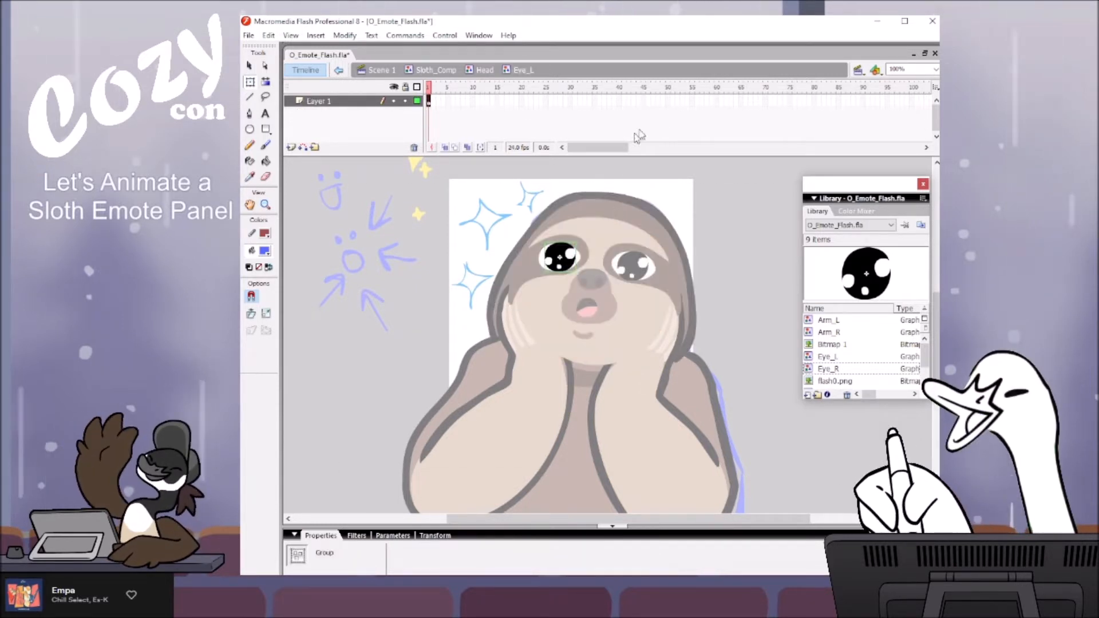
click(586, 263)
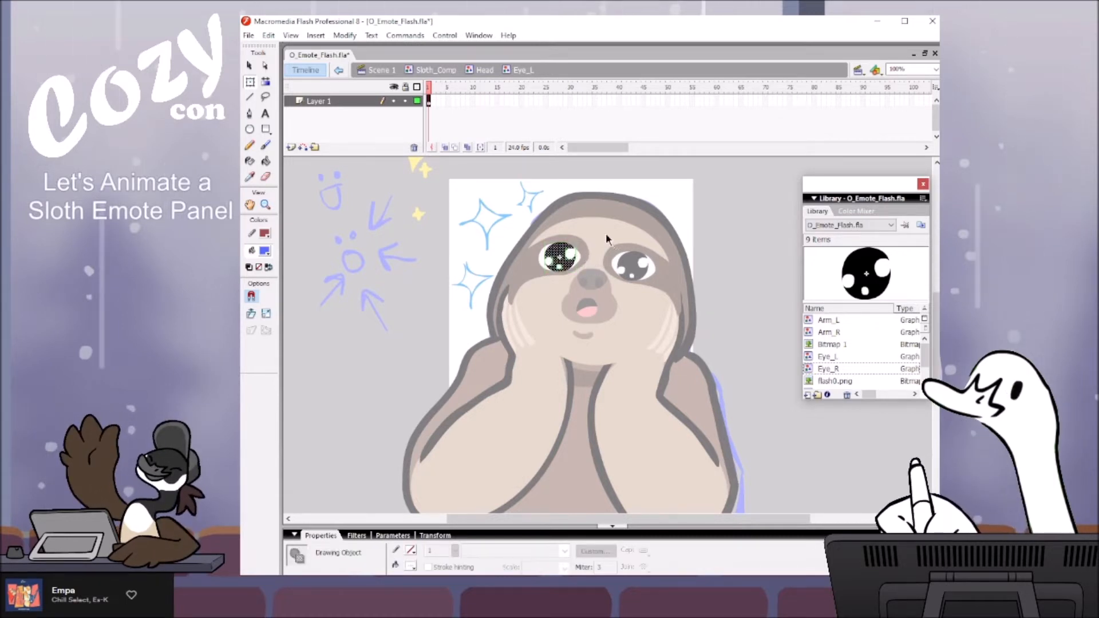
Step: Move Eye_L's white highlights onto a new layer above Layer 1, keeping them in place
click(554, 264)
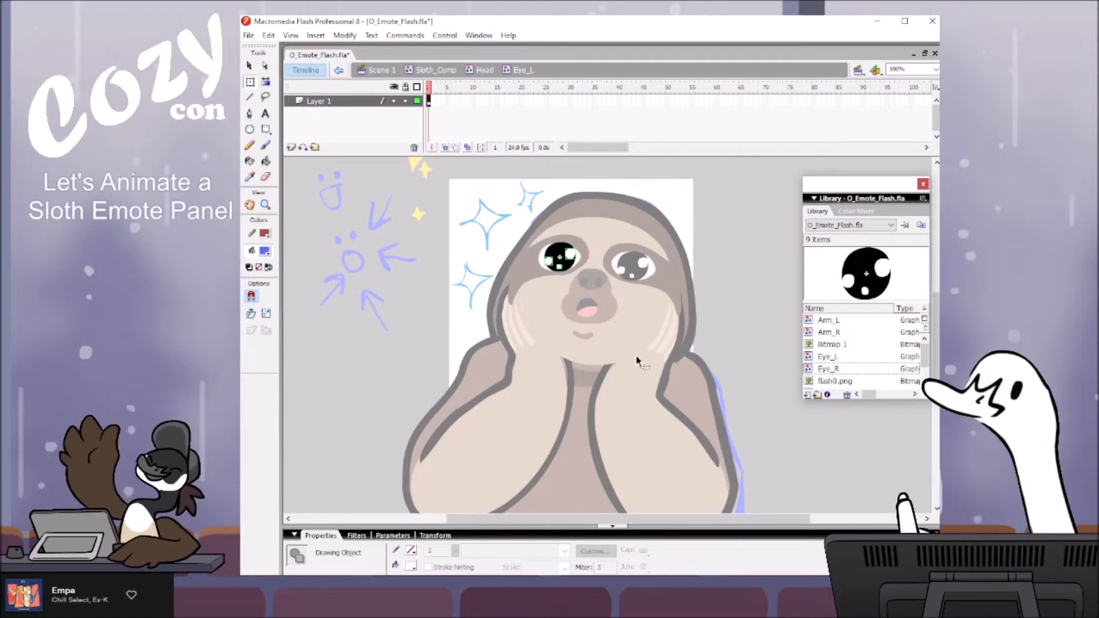
click(428, 100)
click(291, 147)
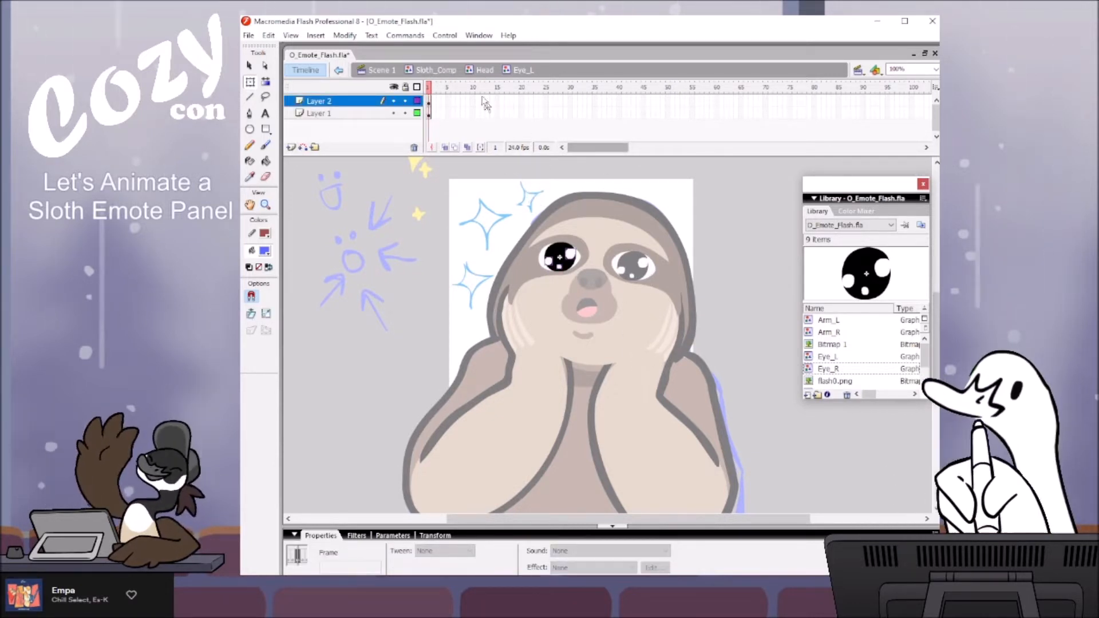
Step: Rename the new upper layer of the Eye_L symbol as HL
click(340, 101)
double_click(340, 101)
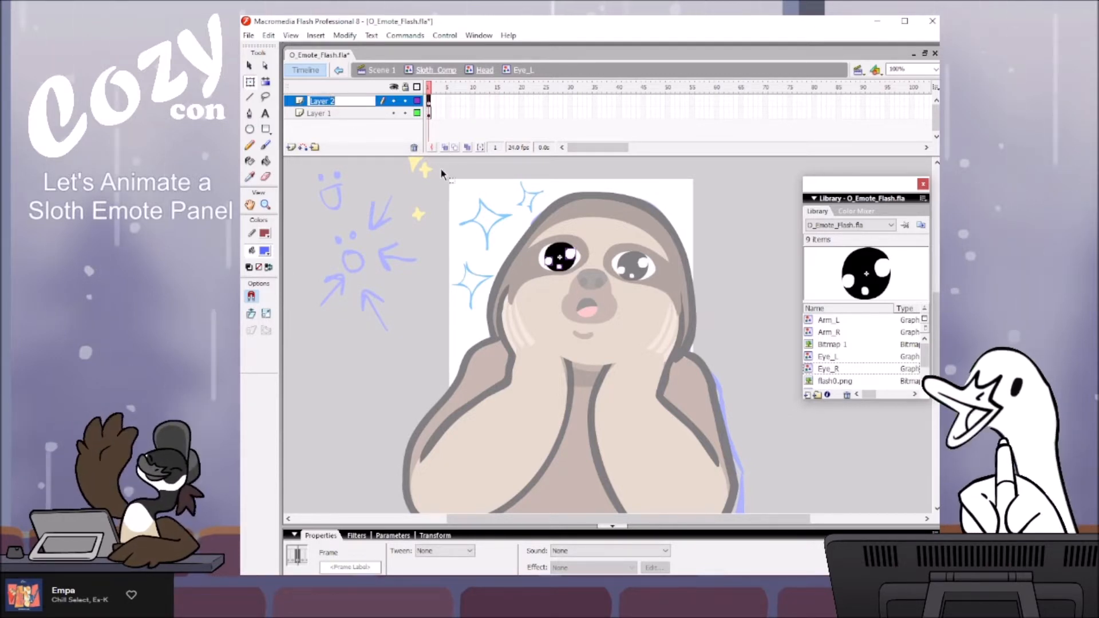
text(Bla)
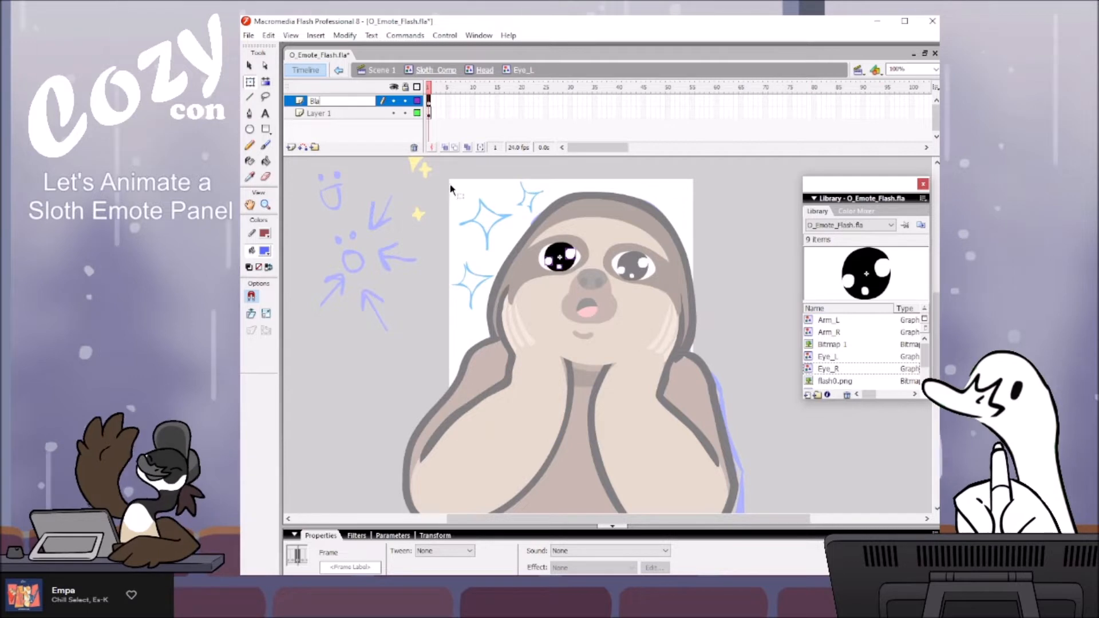
key(BackSpace)
key(BackSpace)
key(BackSpace)
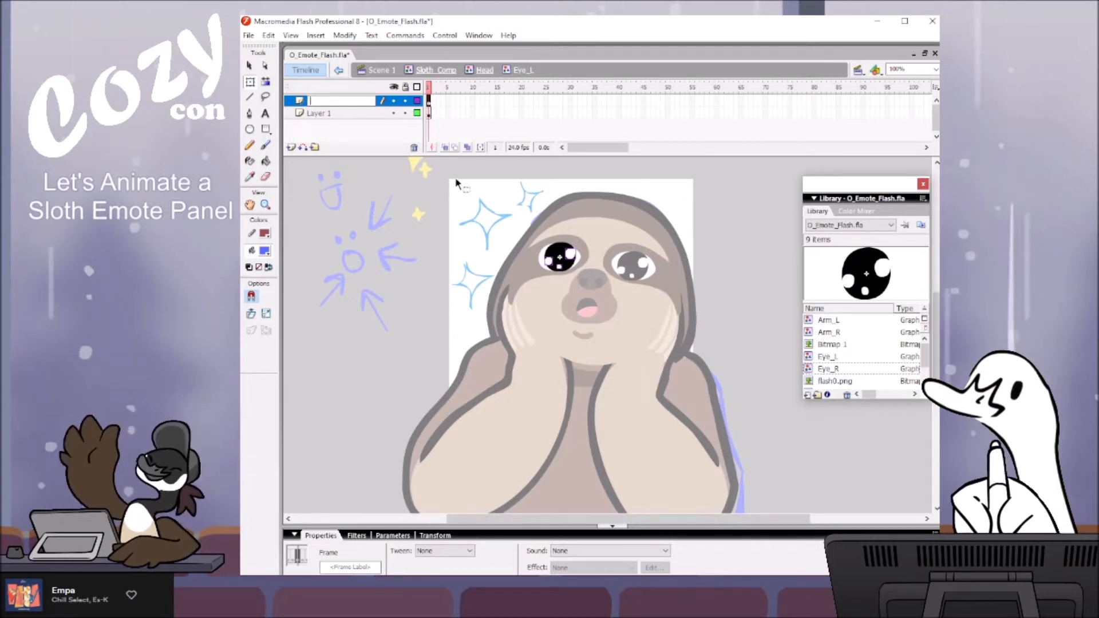
text(HL)
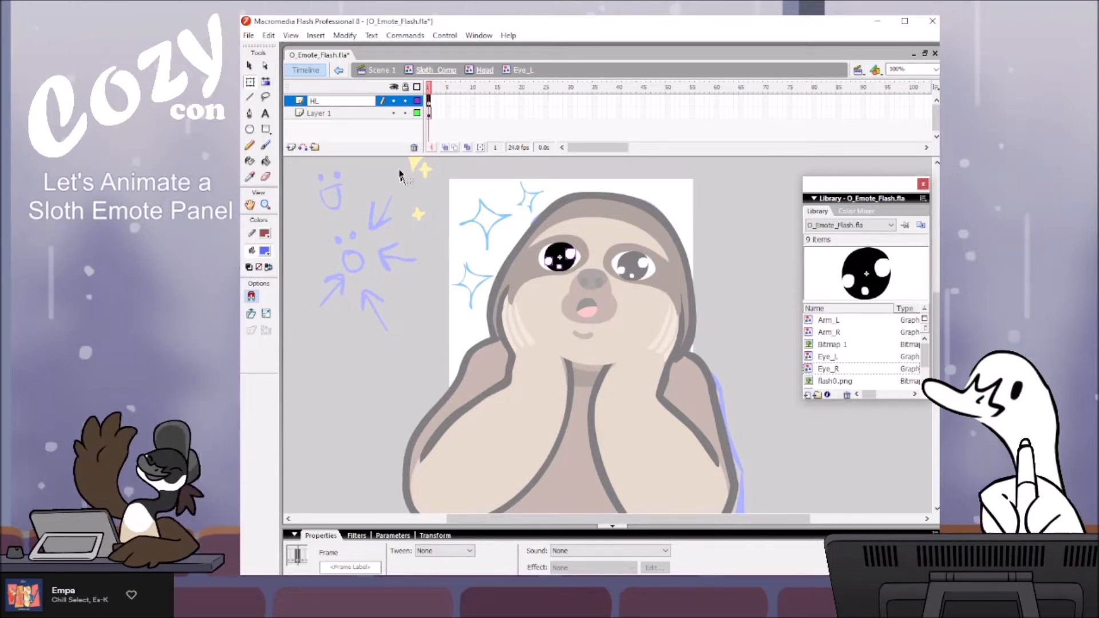
Step: Rename Layer 1 of the Eye_L symbol as Black
double_click(341, 114)
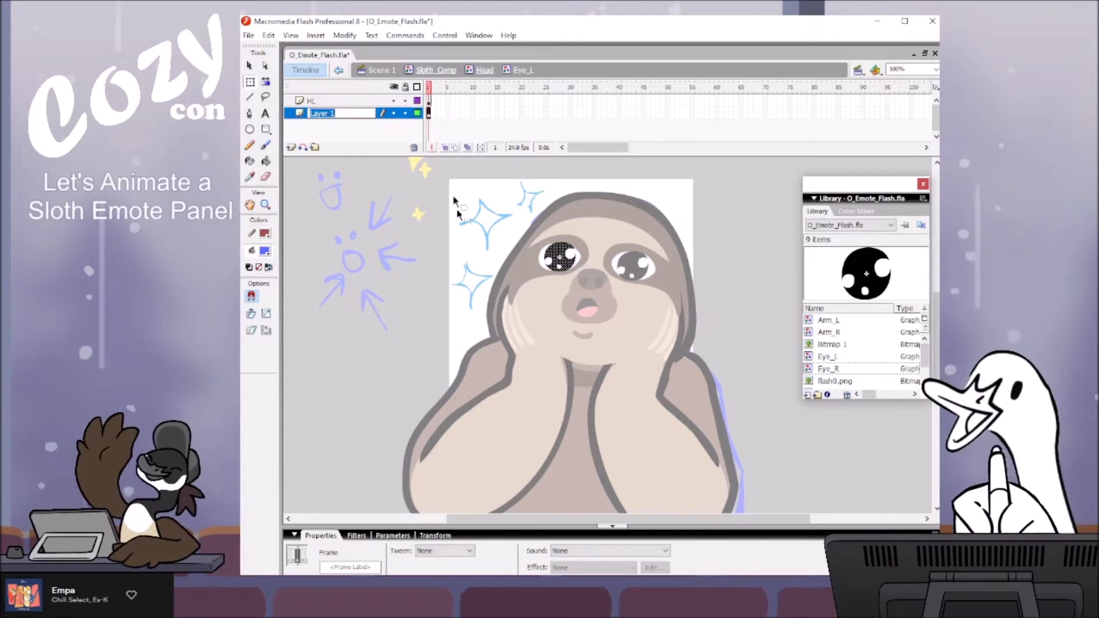
text(Black)
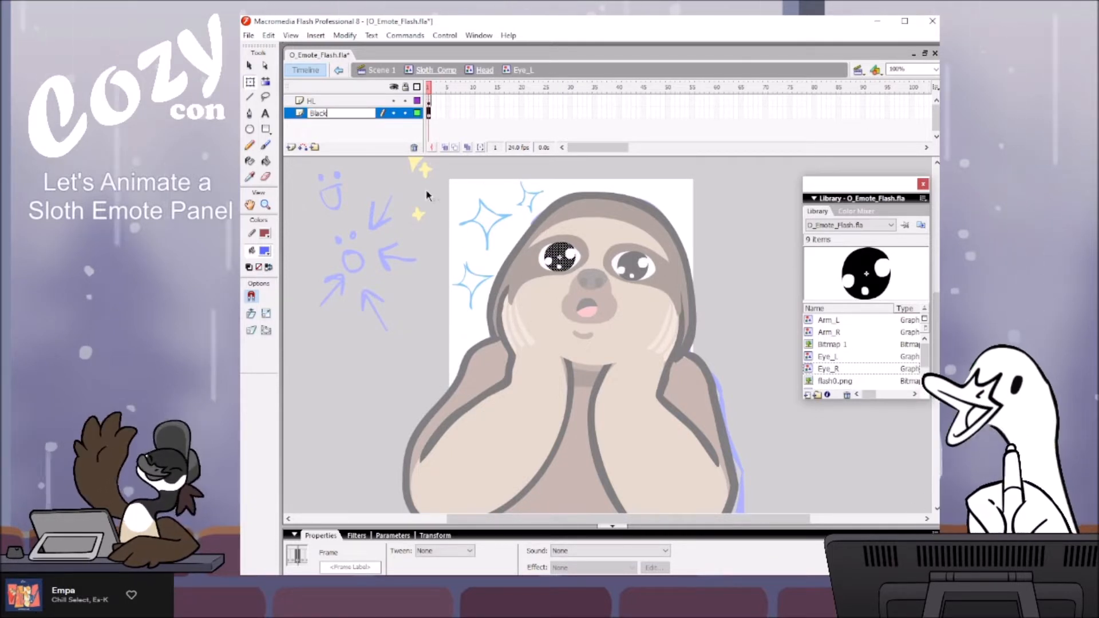
click(438, 205)
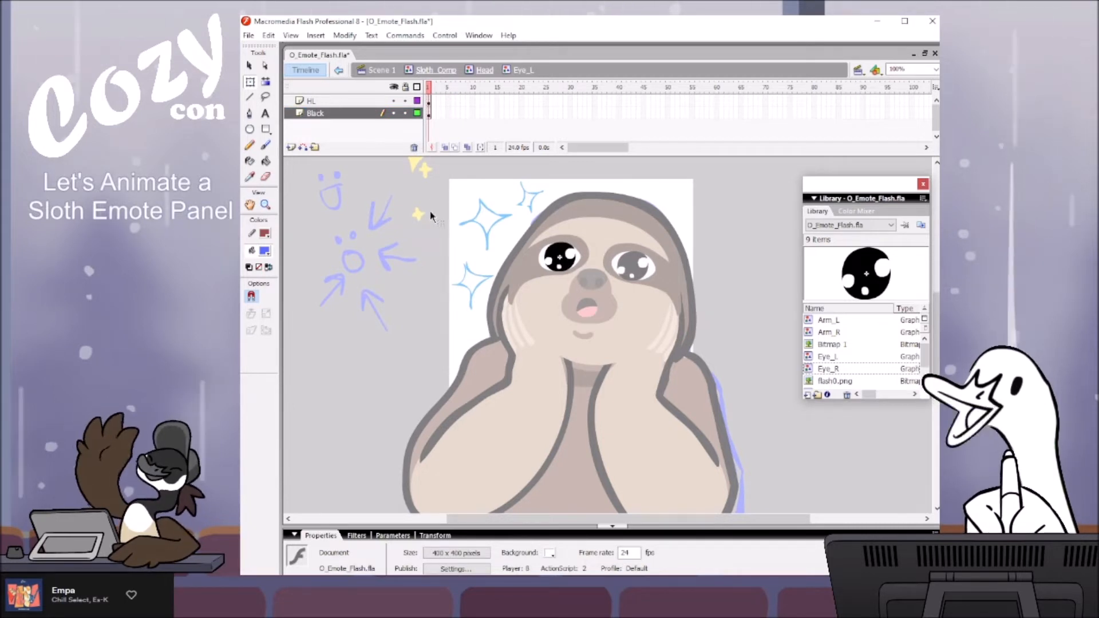
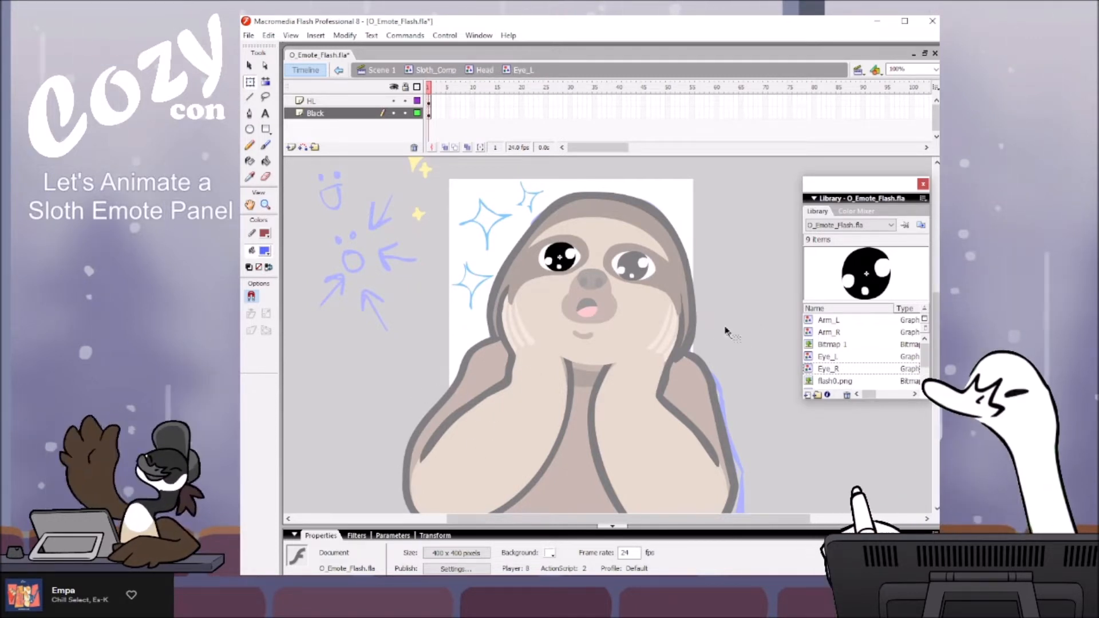
Step: Insert keyframes at frame 5 on both the HL and Black layers of the Eye_L symbol
click(616, 529)
key(z)
drag(435, 186, 732, 418)
key(v)
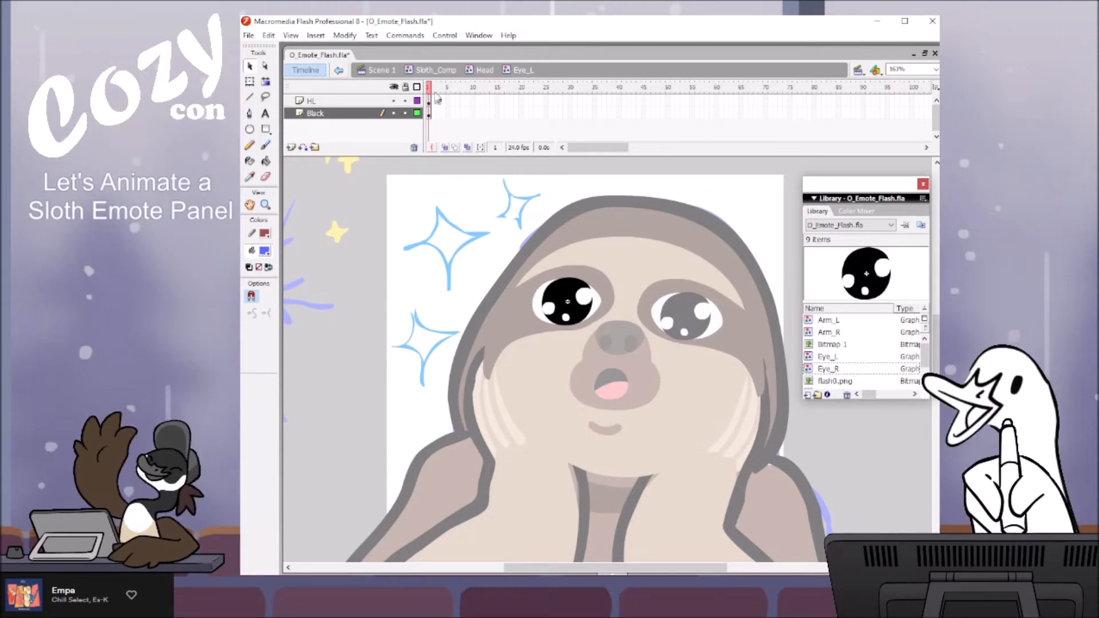
drag(449, 102, 449, 113)
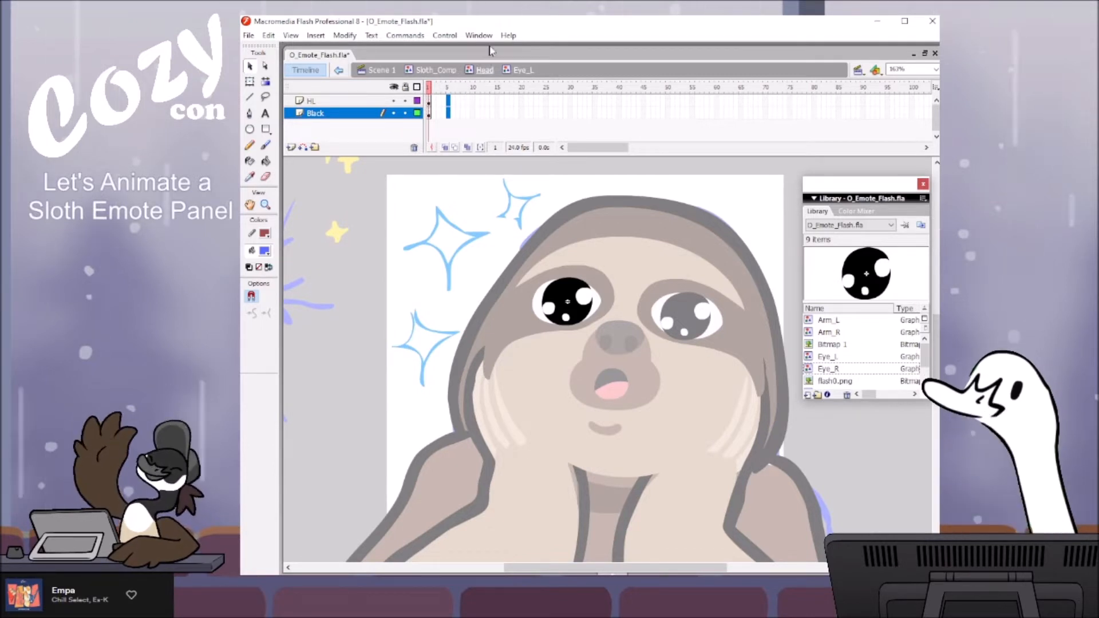
key(F6)
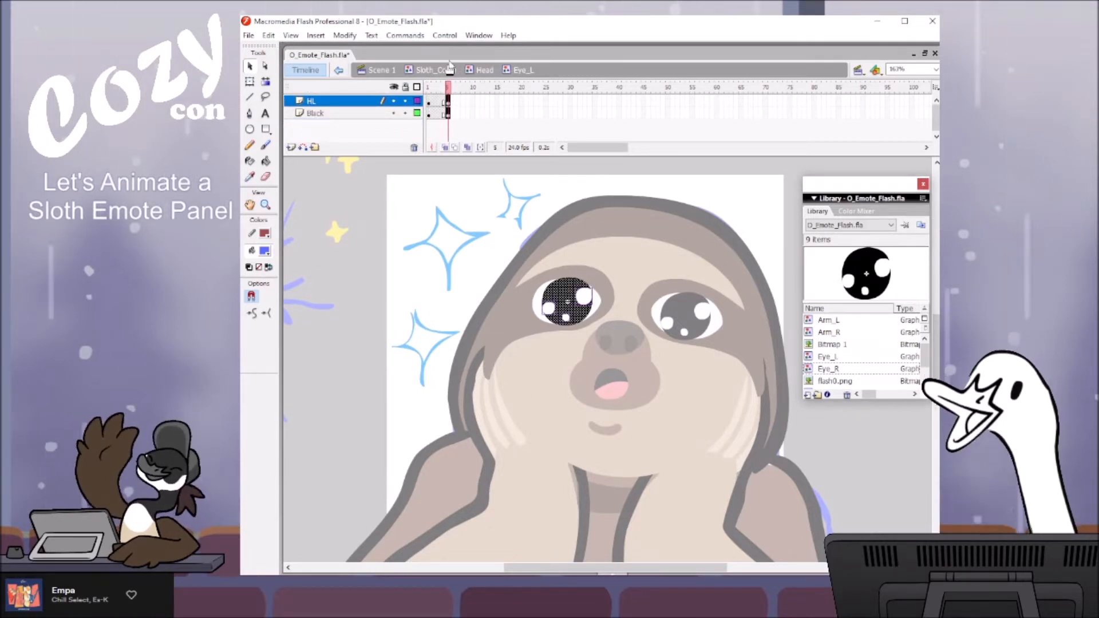
click(581, 339)
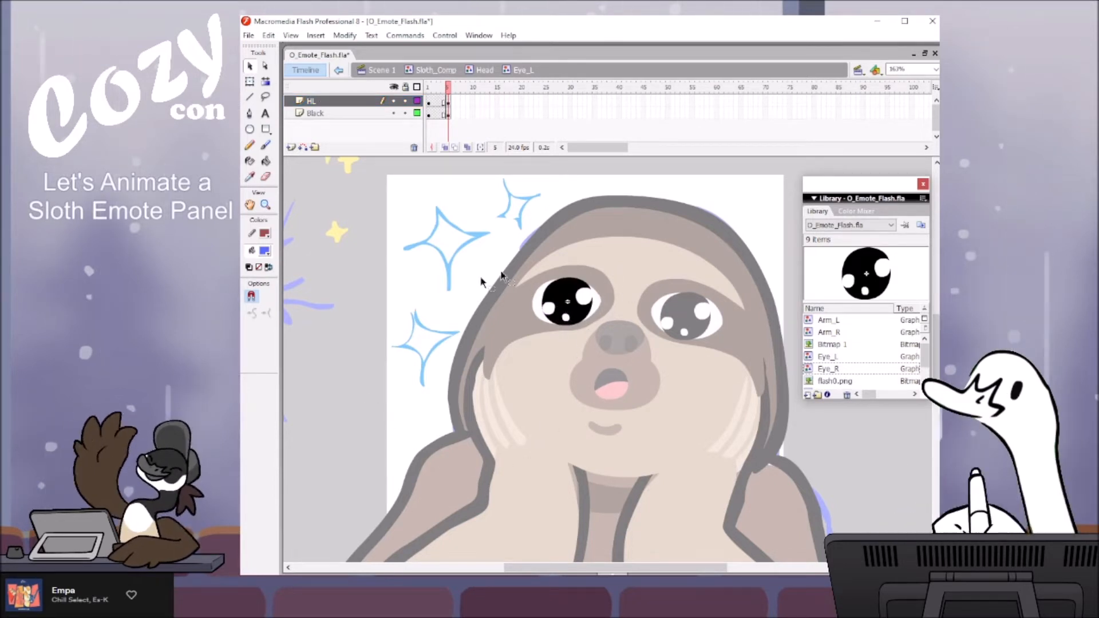
Step: Set up the Brush tool with a white fill and a larger brush size
click(266, 145)
click(267, 255)
click(263, 323)
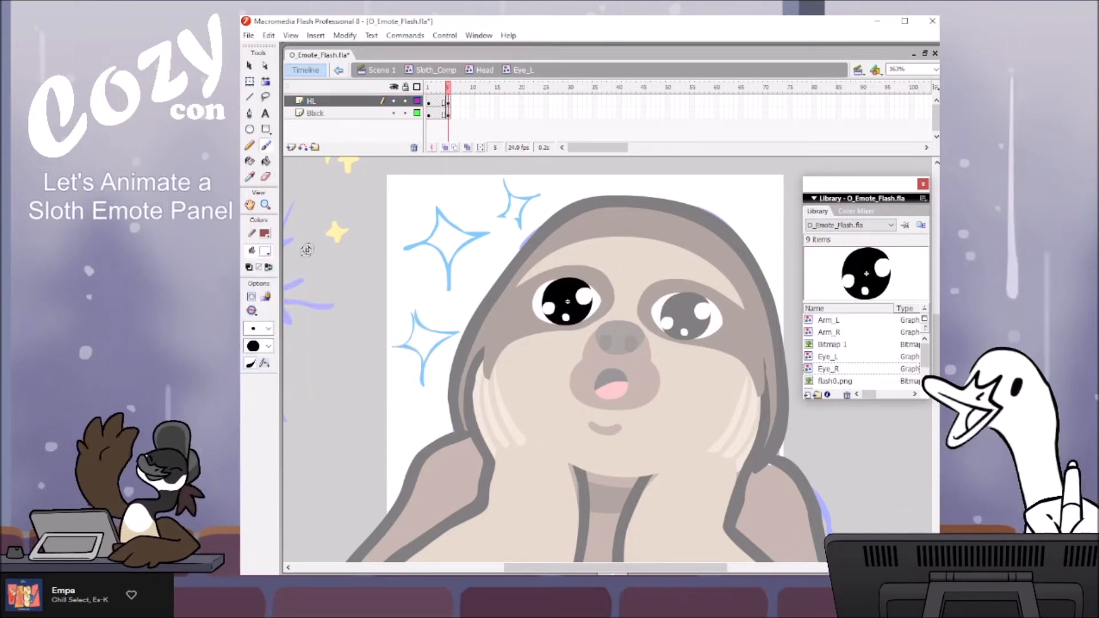
click(257, 328)
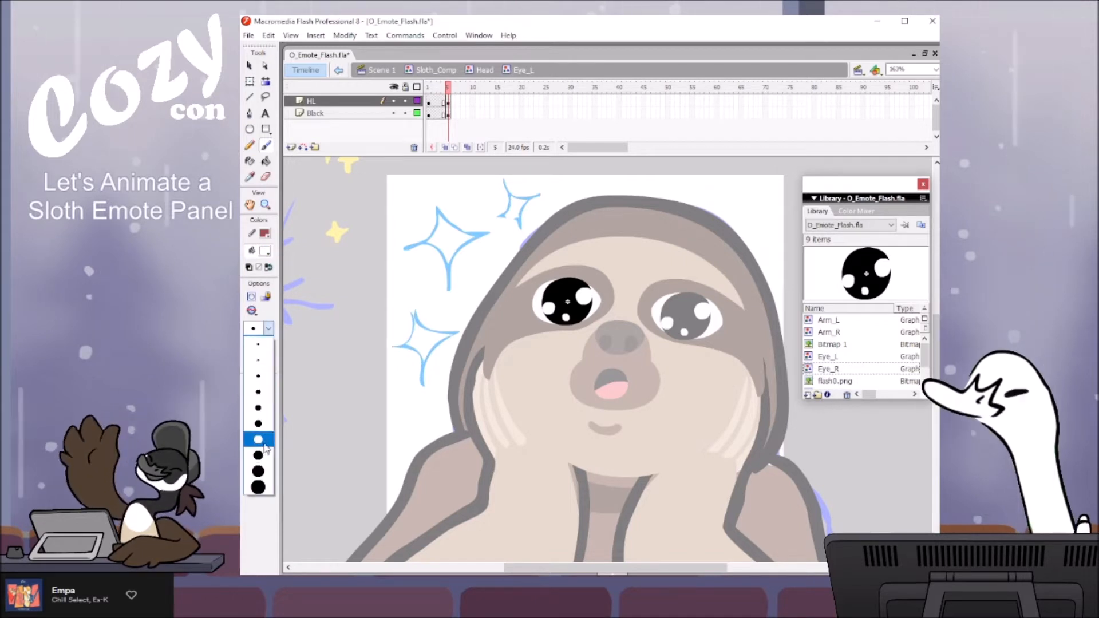
click(258, 484)
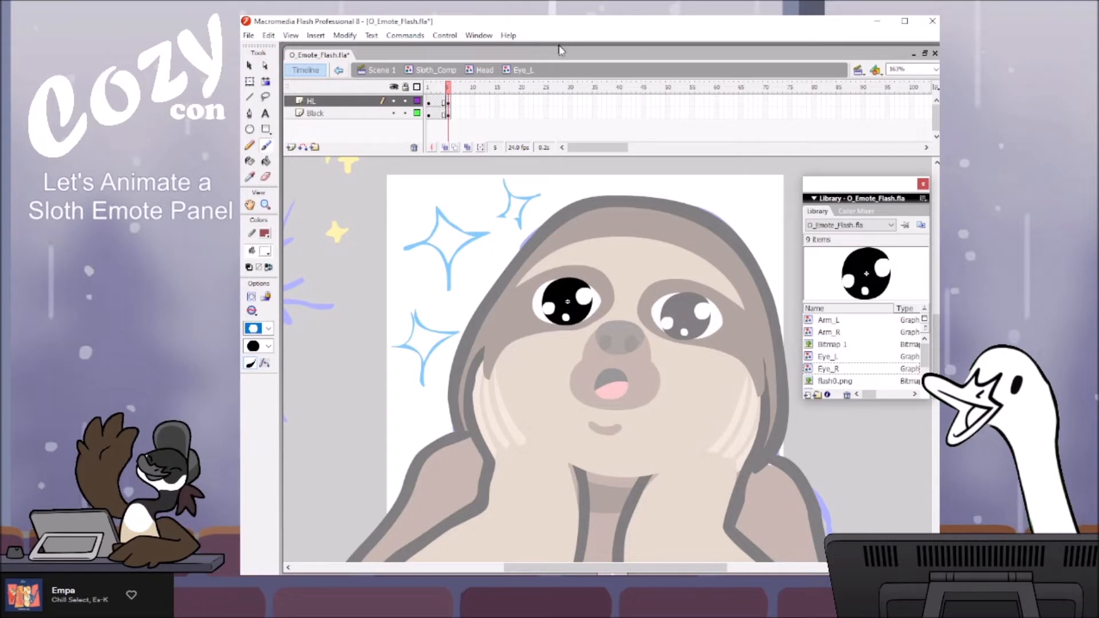
click(548, 275)
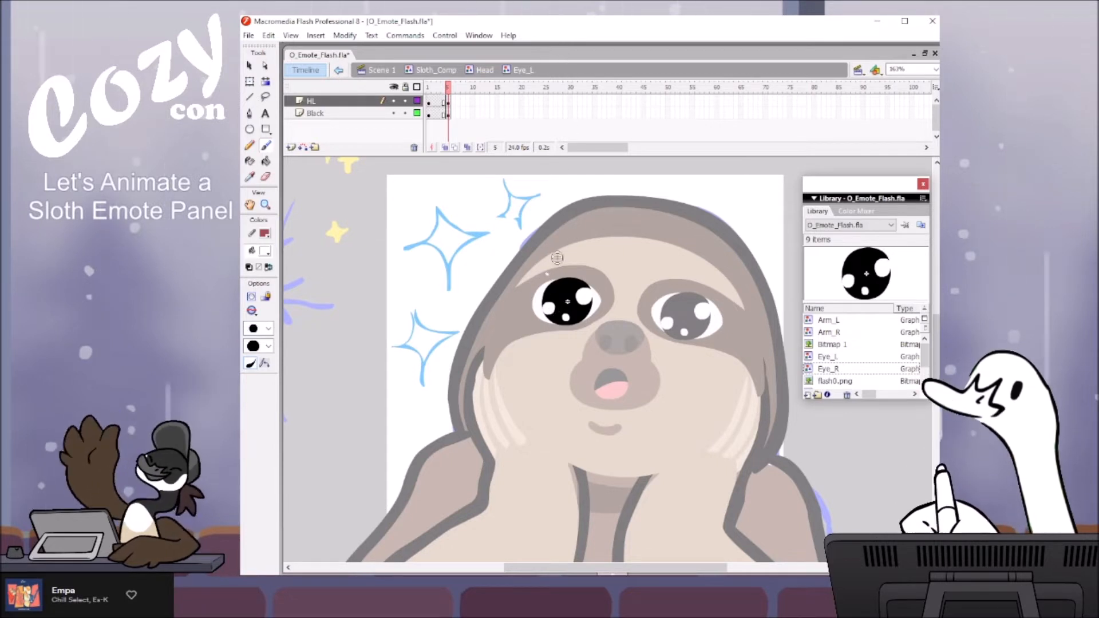
Step: Delete the three white highlights from the eye at frame 5, leaving the black shape
click(550, 308)
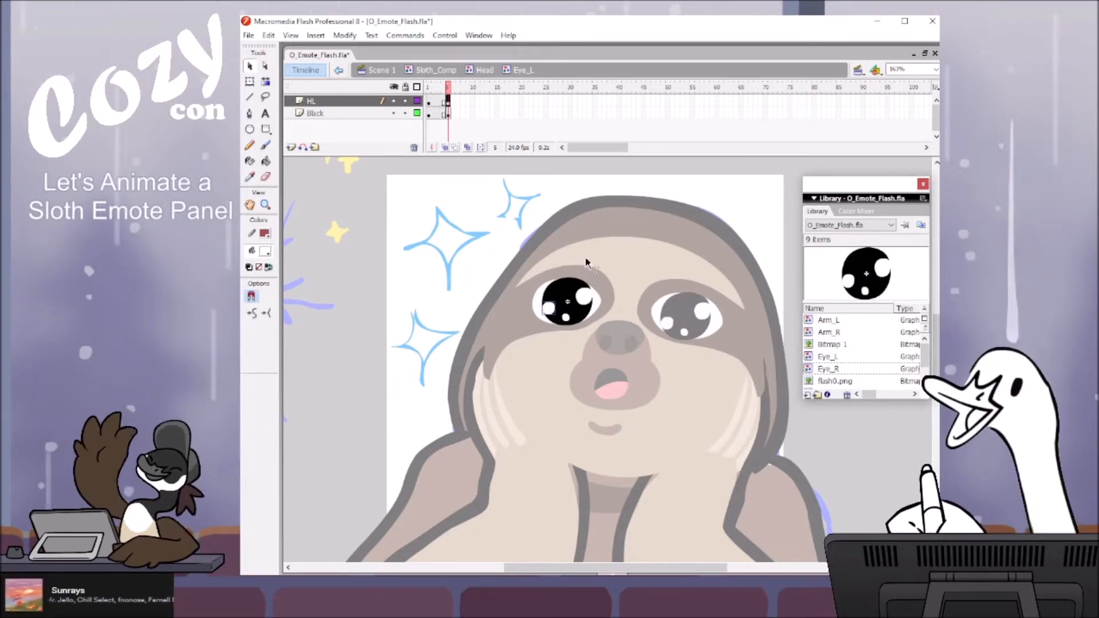
click(587, 299)
key(Delete)
click(566, 318)
key(Delete)
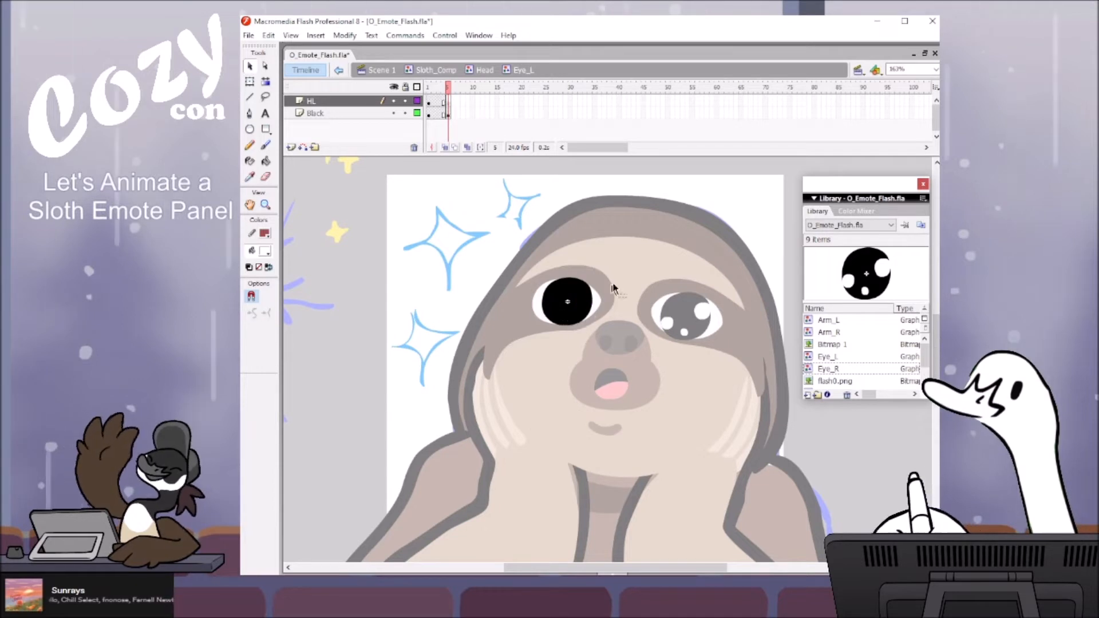
Step: Turn on onion-skin outlines and brush three new white highlights over the outlined ones at frame 5
click(456, 147)
key(b)
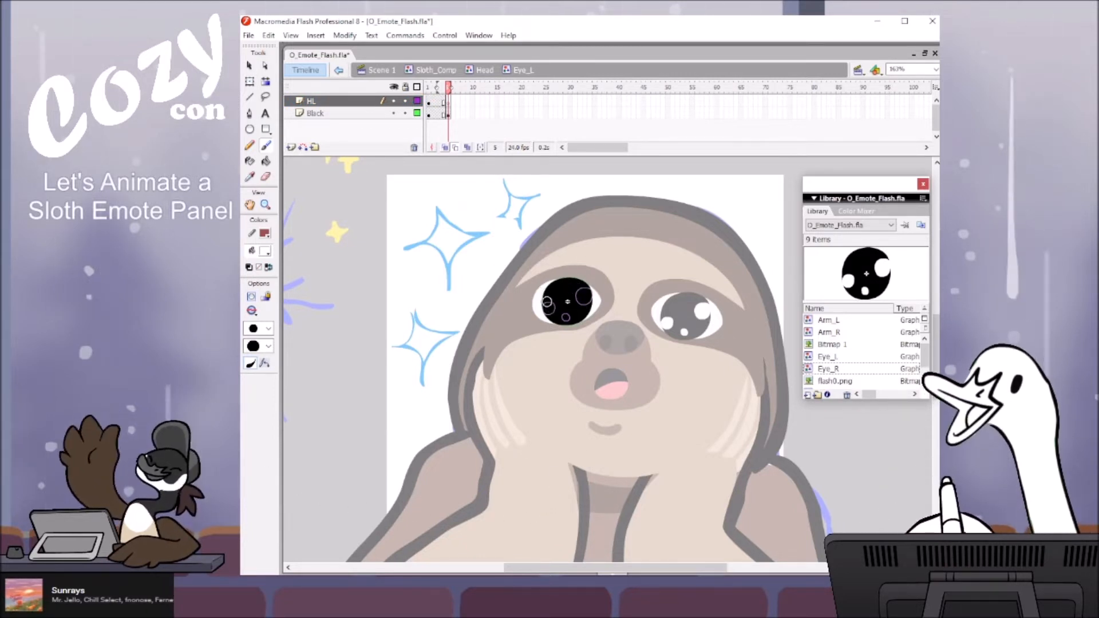
drag(544, 304, 548, 306)
click(585, 297)
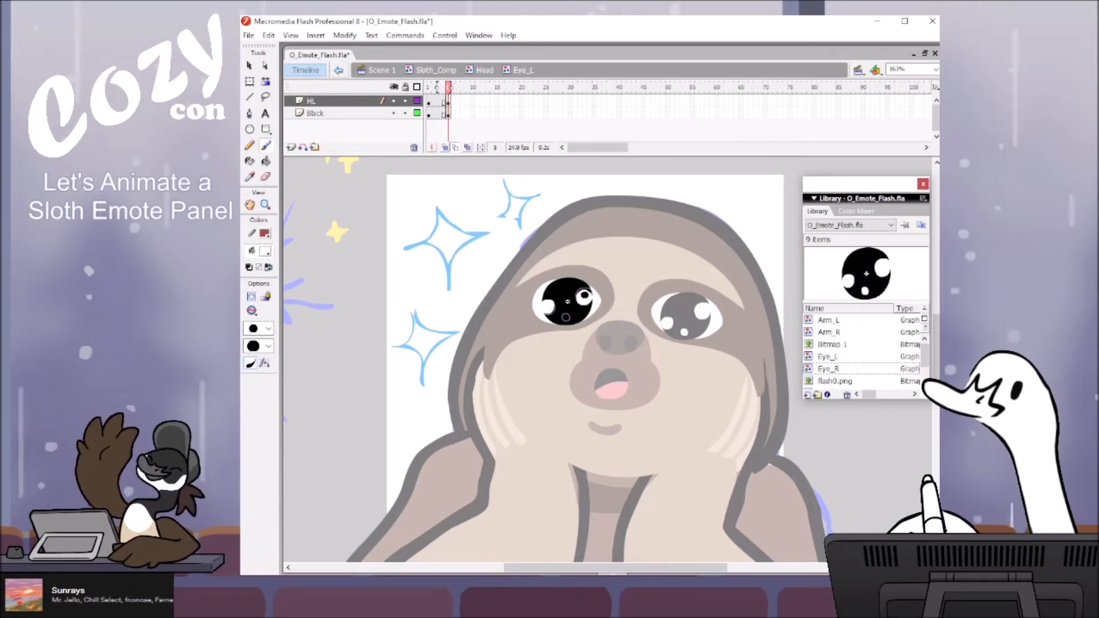
click(566, 314)
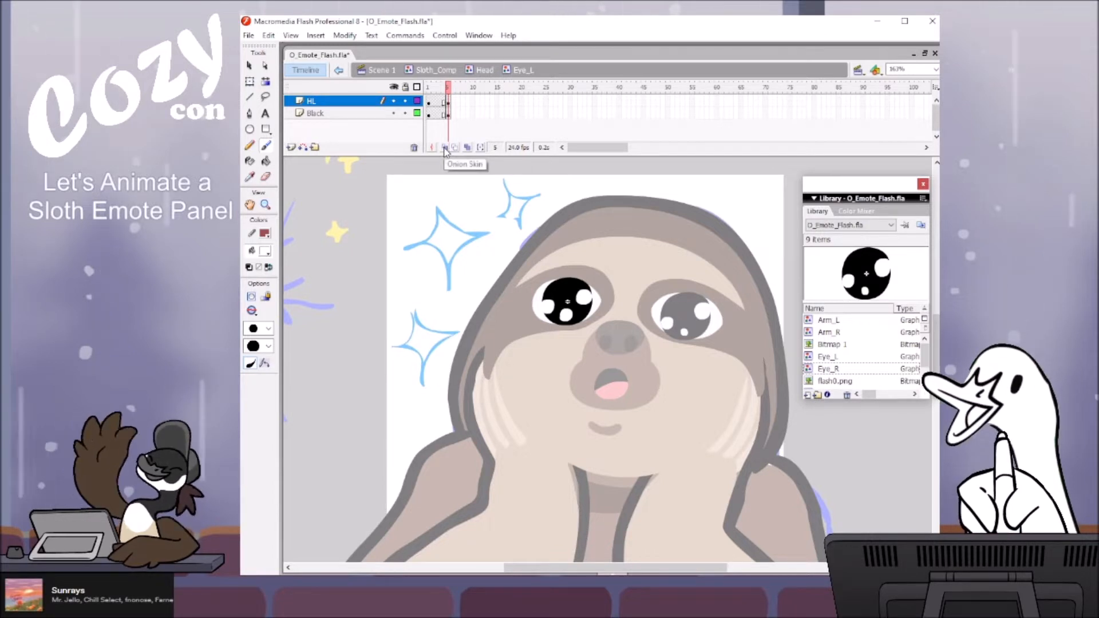
Step: Compare frame 5's white highlights with the earlier frame's, using onion skin and onion-skin outlines close up on the eye
click(445, 150)
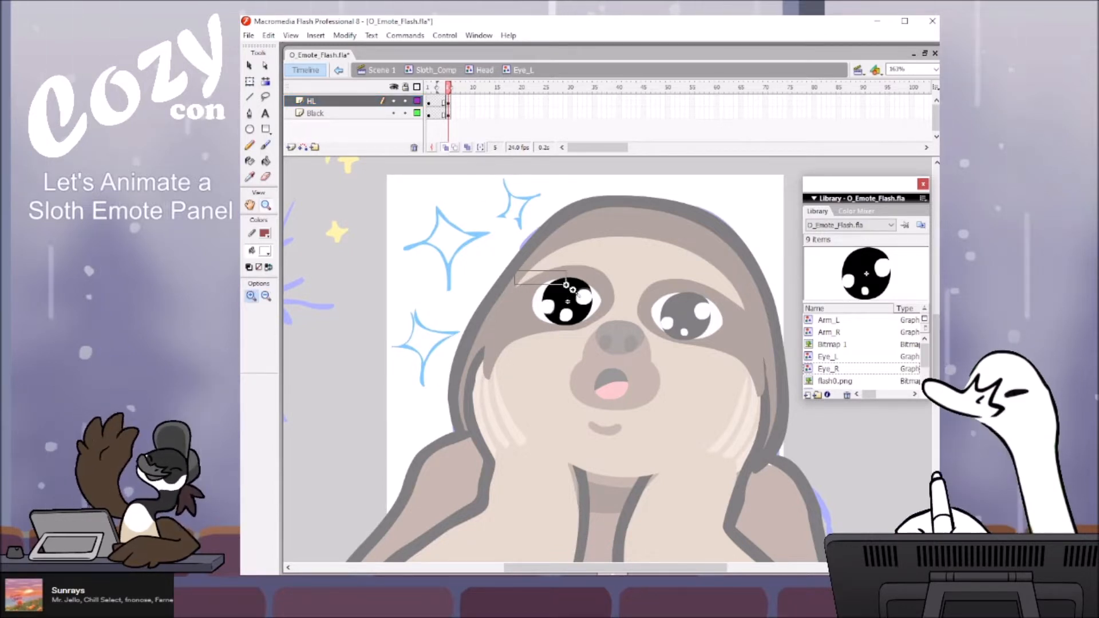
drag(566, 284, 567, 285)
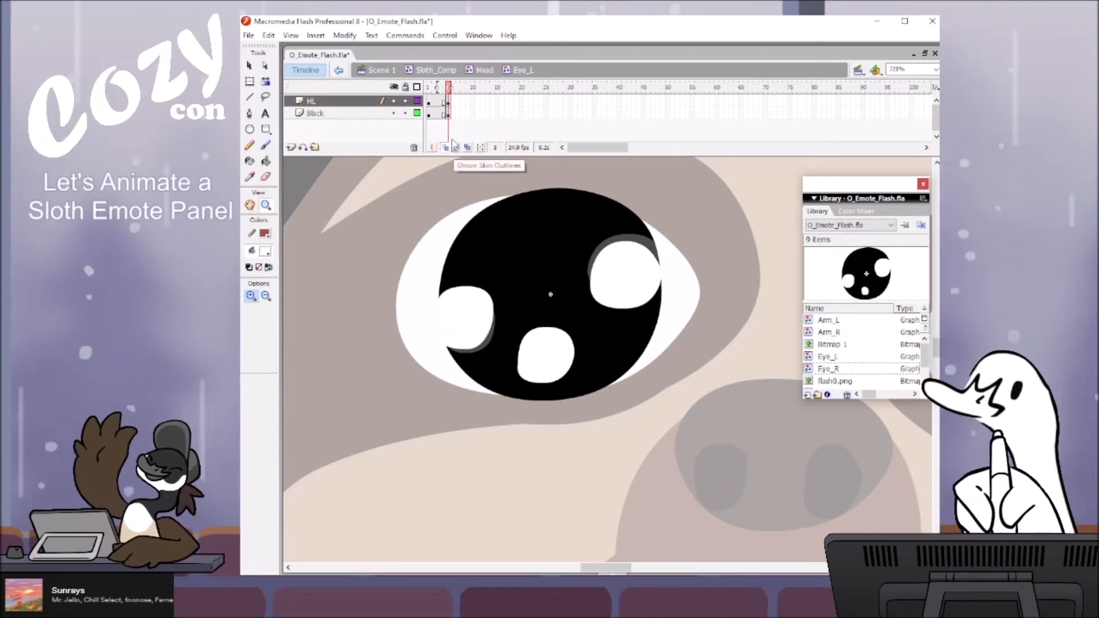
click(439, 113)
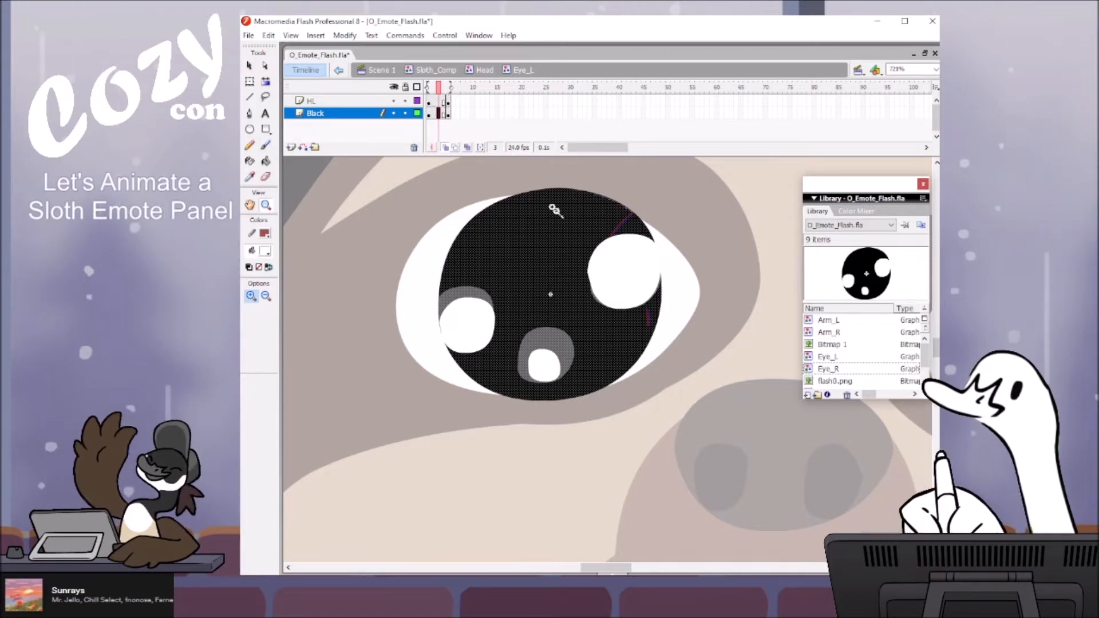
click(449, 114)
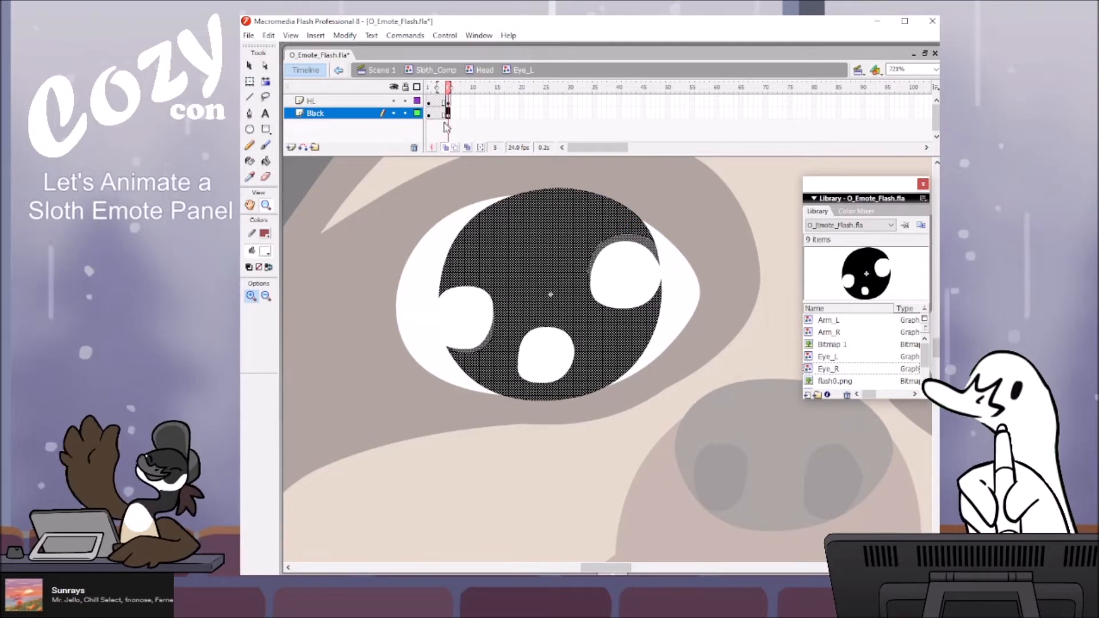
click(456, 148)
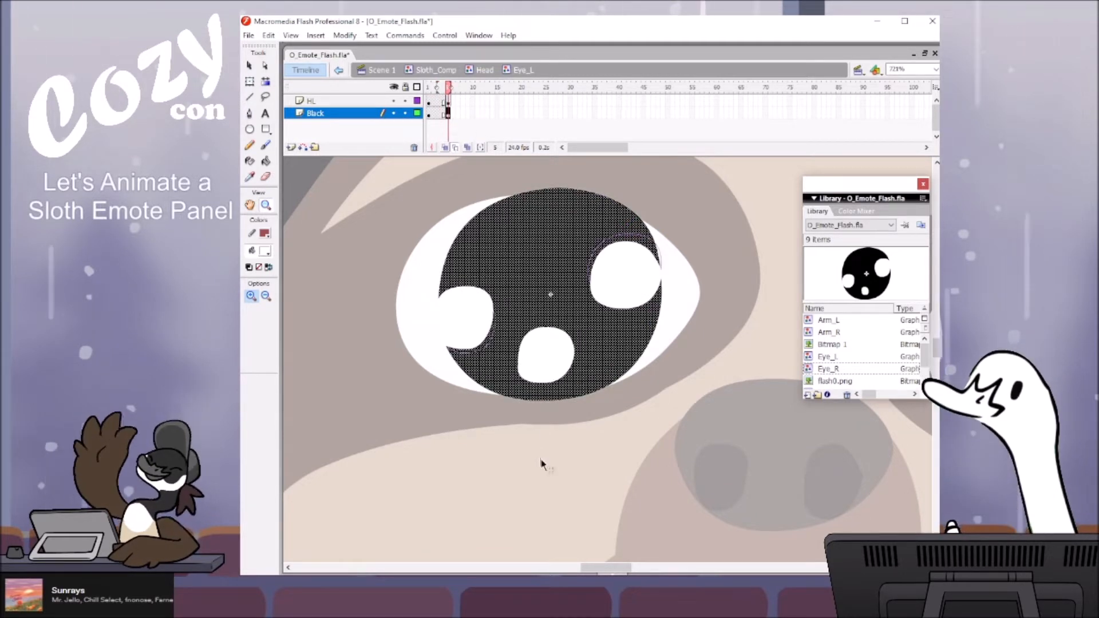
key(v)
click(560, 490)
key(z)
drag(713, 197, 383, 417)
drag(708, 452, 611, 443)
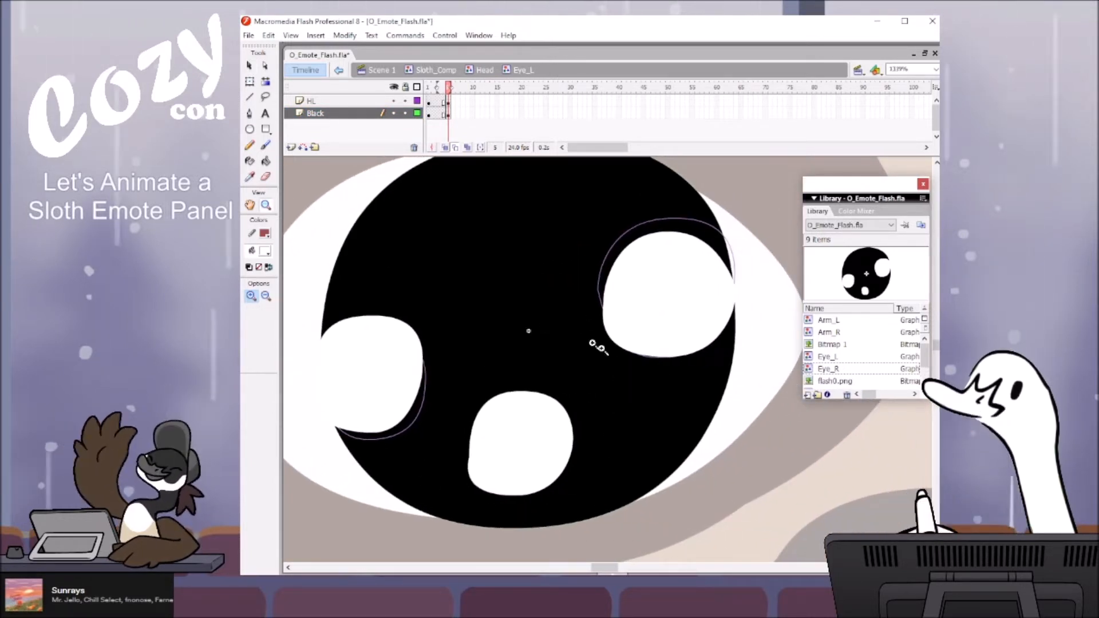
alt+click(605, 434)
alt+click(606, 436)
drag(711, 387, 605, 384)
alt+click(635, 437)
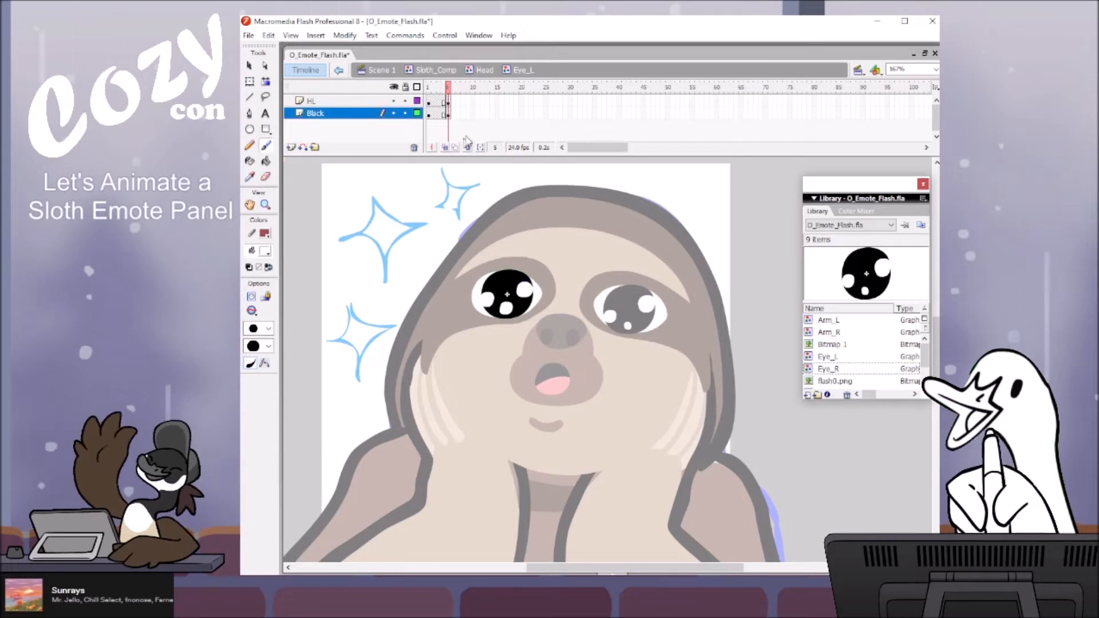
Step: Preview the highlight change around frame 5 and insert keyframes at frame 9 on both the HL and Black layers
drag(449, 87, 441, 86)
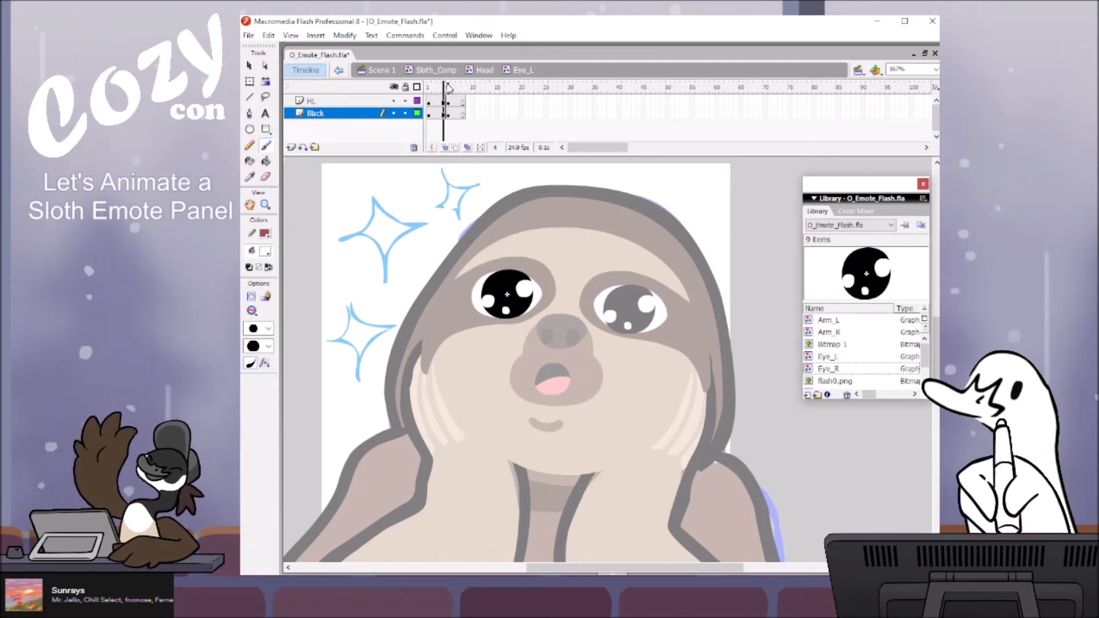
drag(447, 88, 454, 90)
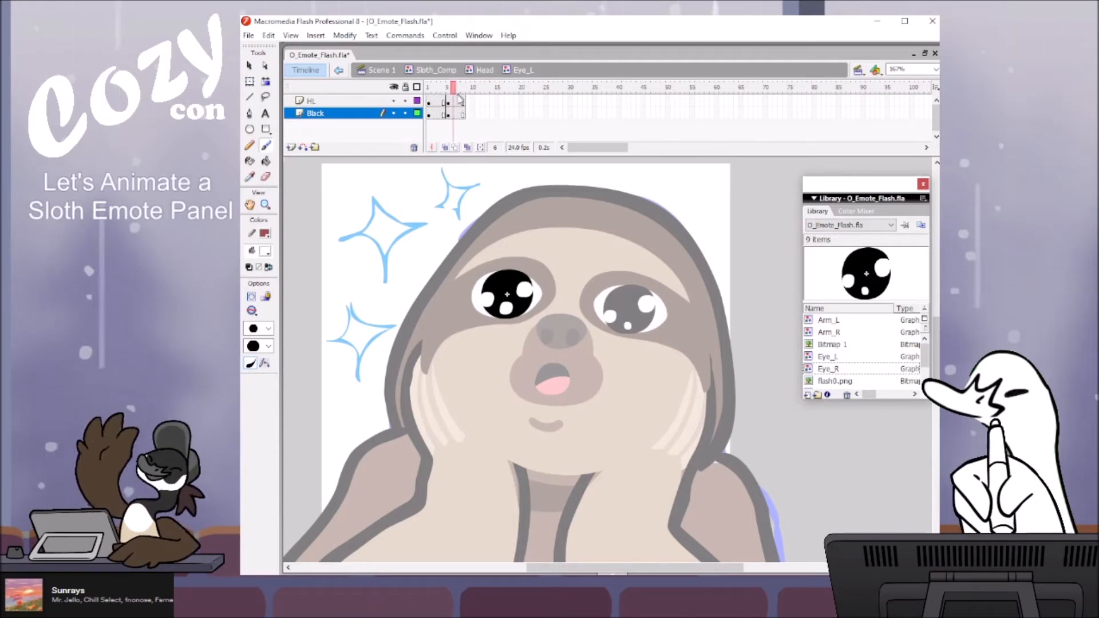
drag(445, 88, 454, 90)
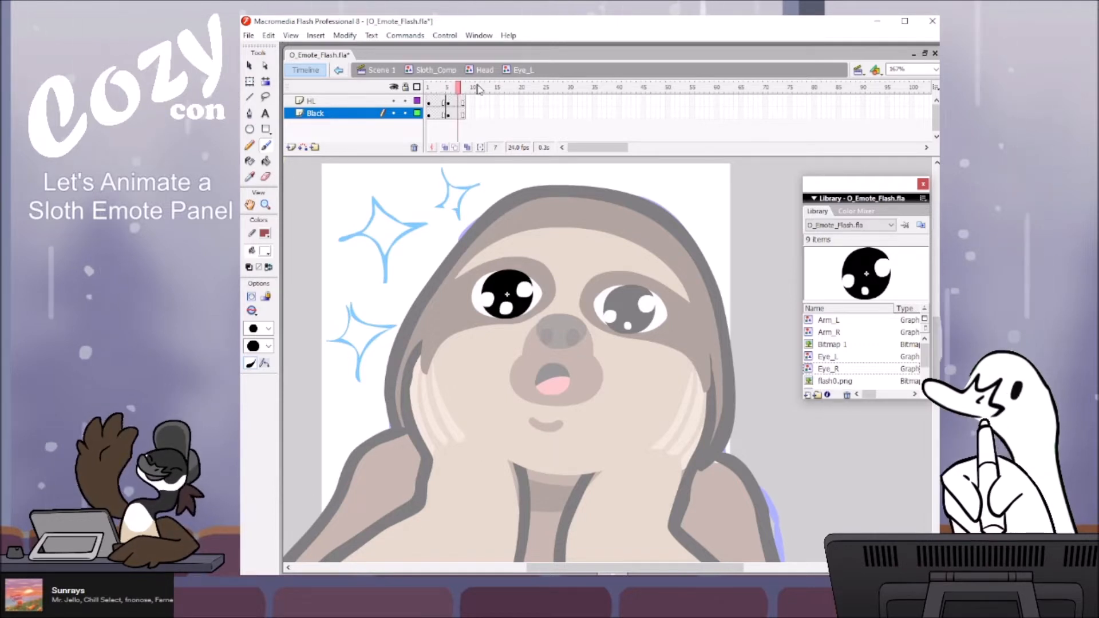
drag(468, 102, 468, 114)
key(F6)
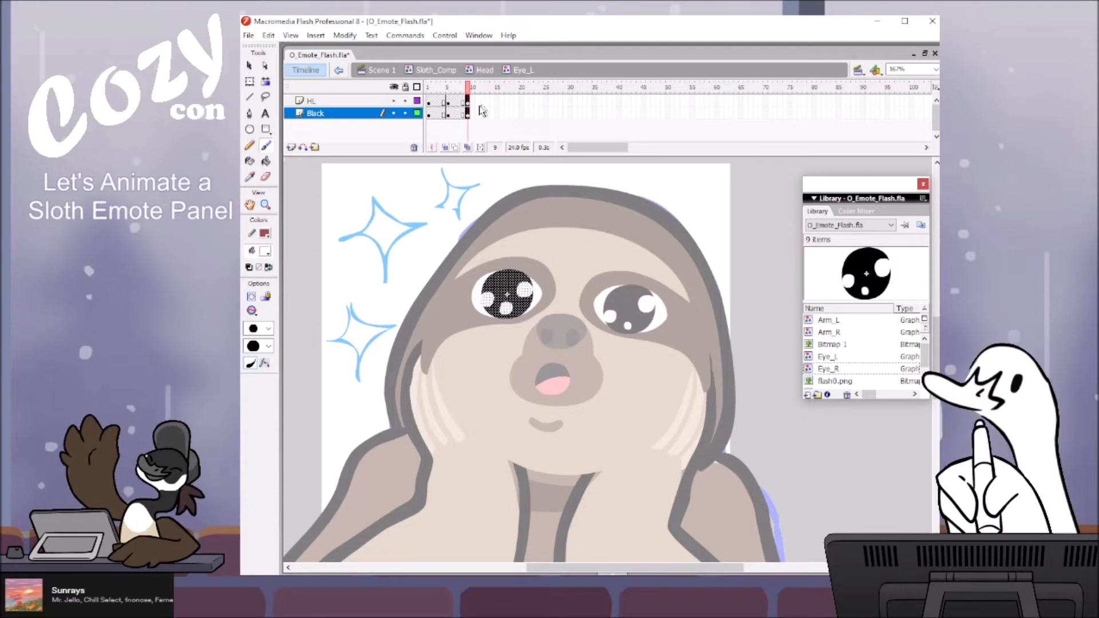
Step: Turn on onion-skin outlines and delete the white highlights from the HL layer at frame 9
click(448, 147)
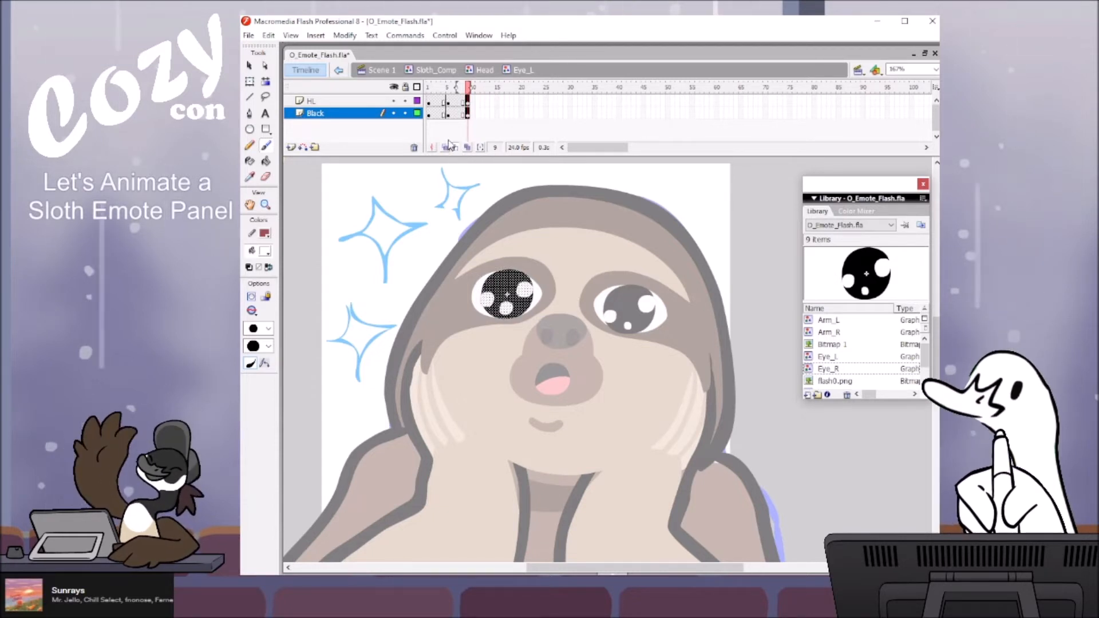
key(z)
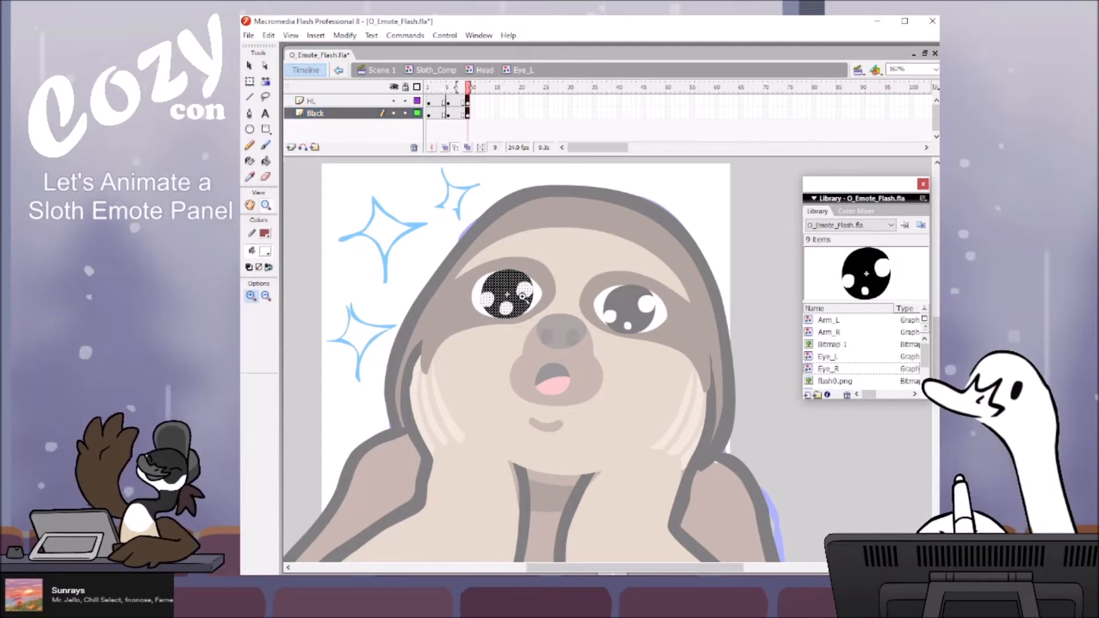
click(522, 295)
key(v)
click(501, 231)
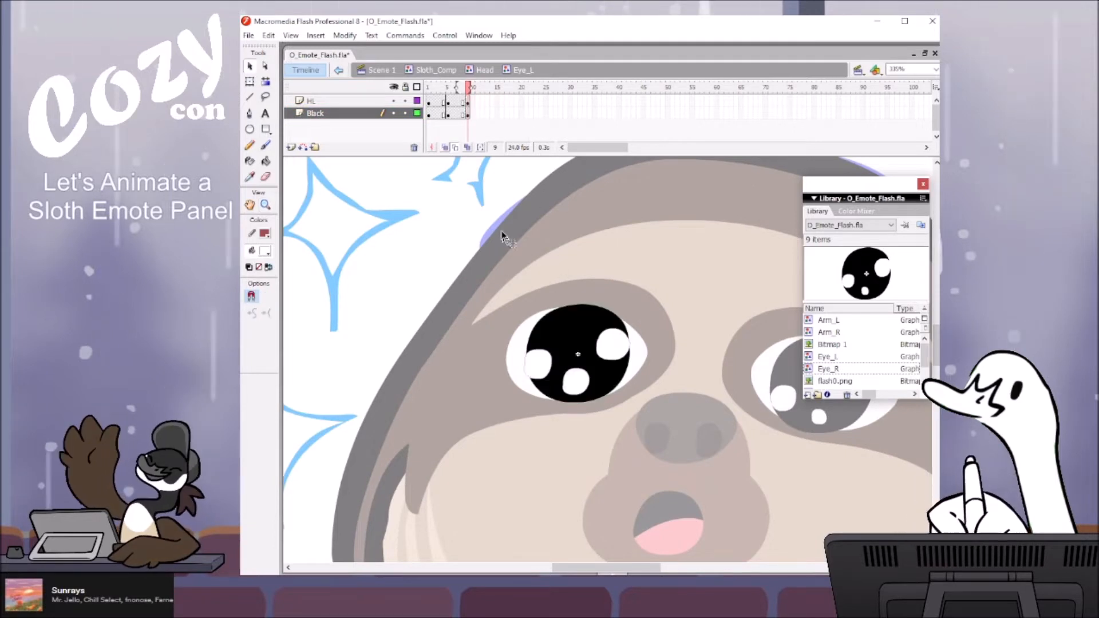
click(468, 102)
key(Delete)
Step: Extend the onion-skin outline range back to frame 1, with the Brush tool active over frame 9's bare black eye
key(b)
key(space)
drag(726, 479, 632, 460)
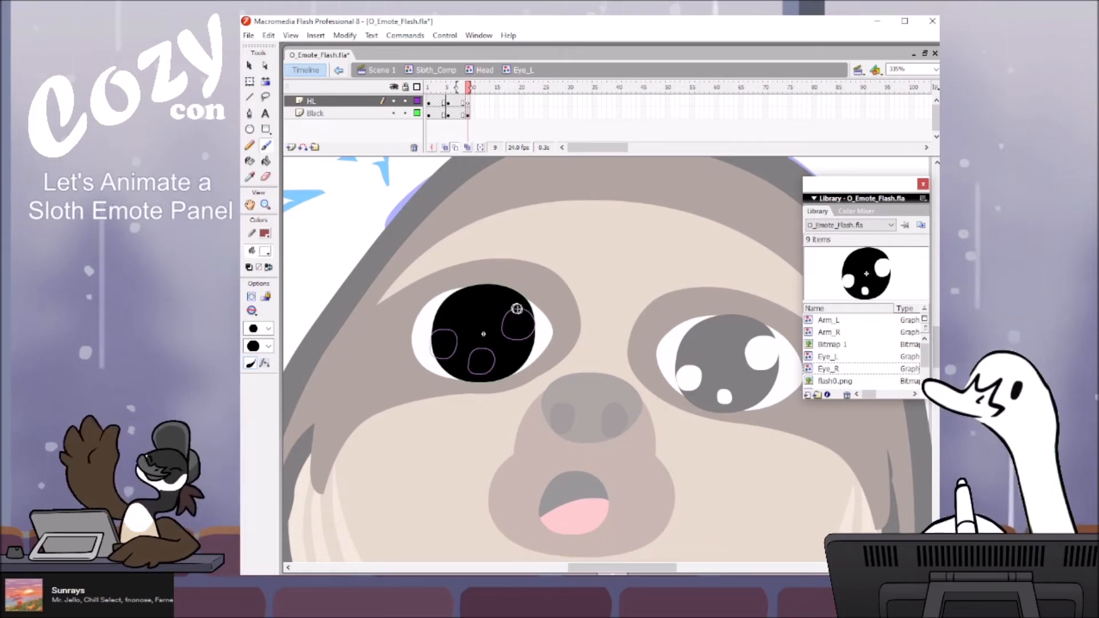
click(419, 87)
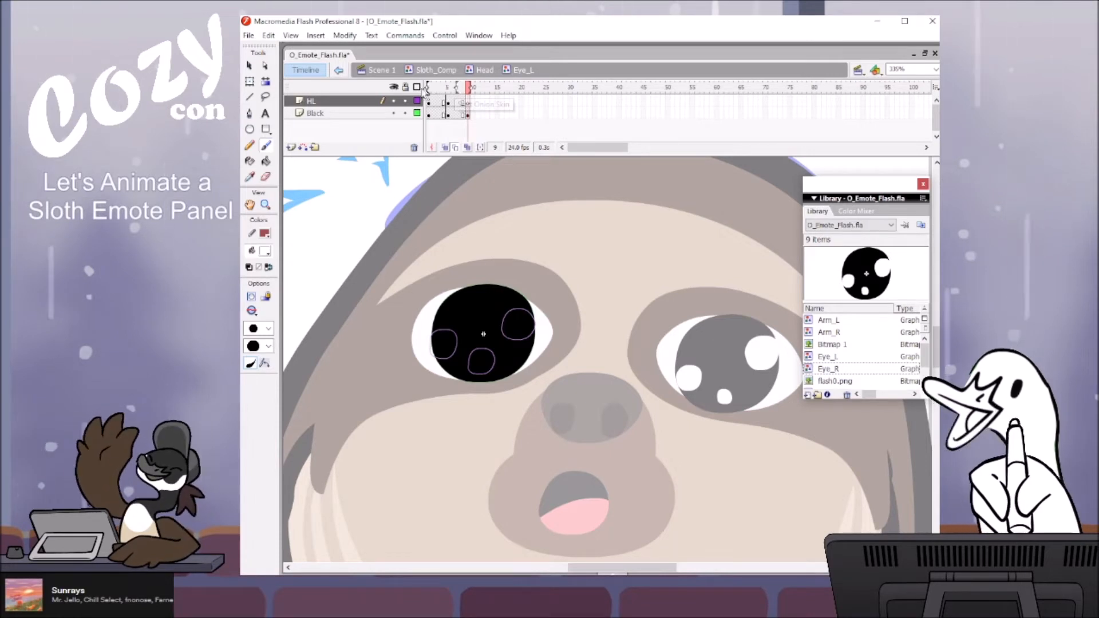
mouse_move(508, 325)
mouse_down()
mouse_move(524, 318)
mouse_move(516, 313)
mouse_up()
key(ctrl+z)
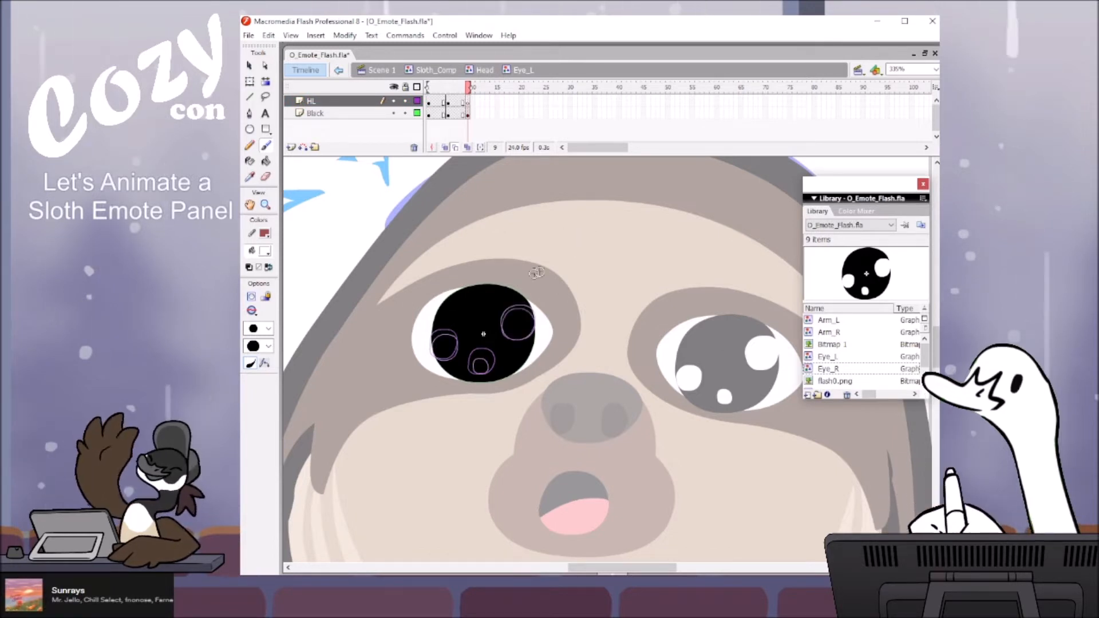
key(ctrl+z)
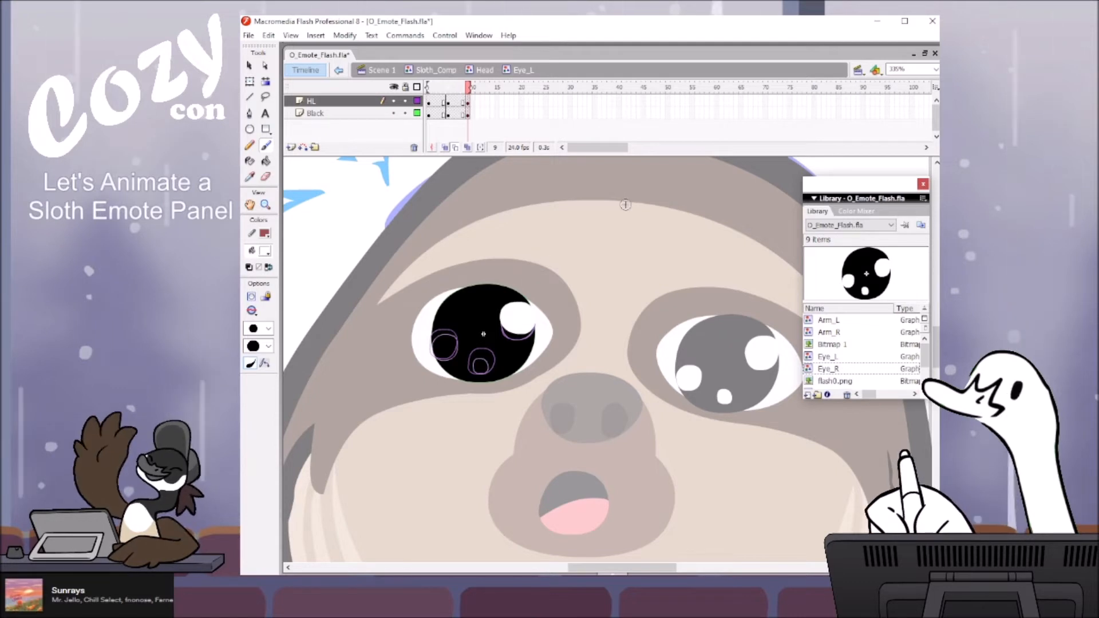
Step: Choose a different brush size and paint the black eye's large upper white highlight over its outlines on the HL layer at frame 9
click(268, 329)
click(258, 427)
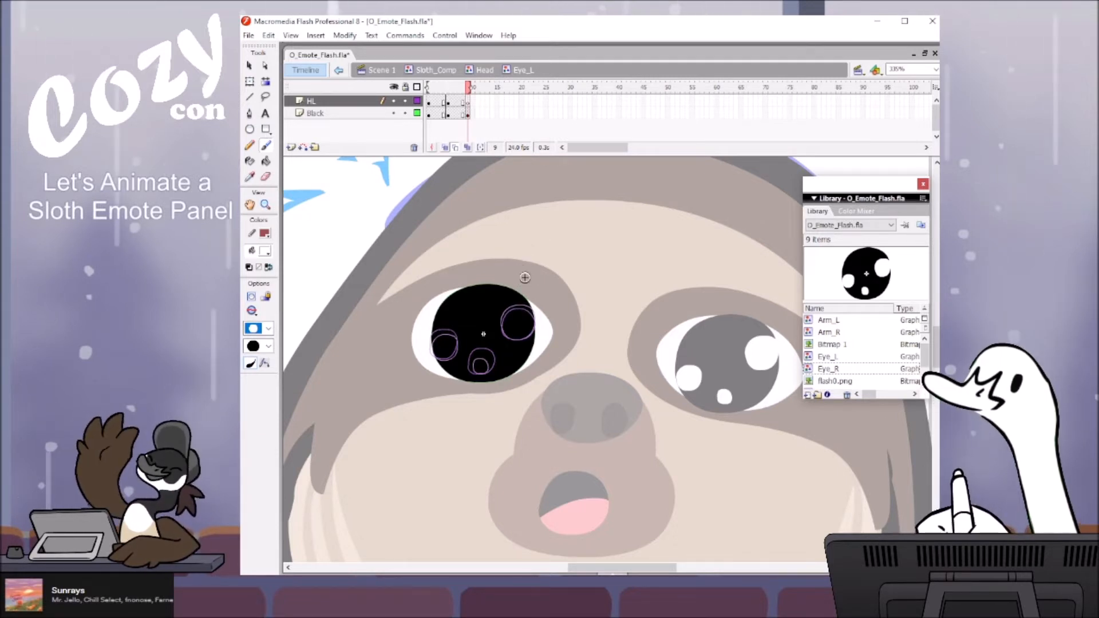
drag(520, 311, 515, 318)
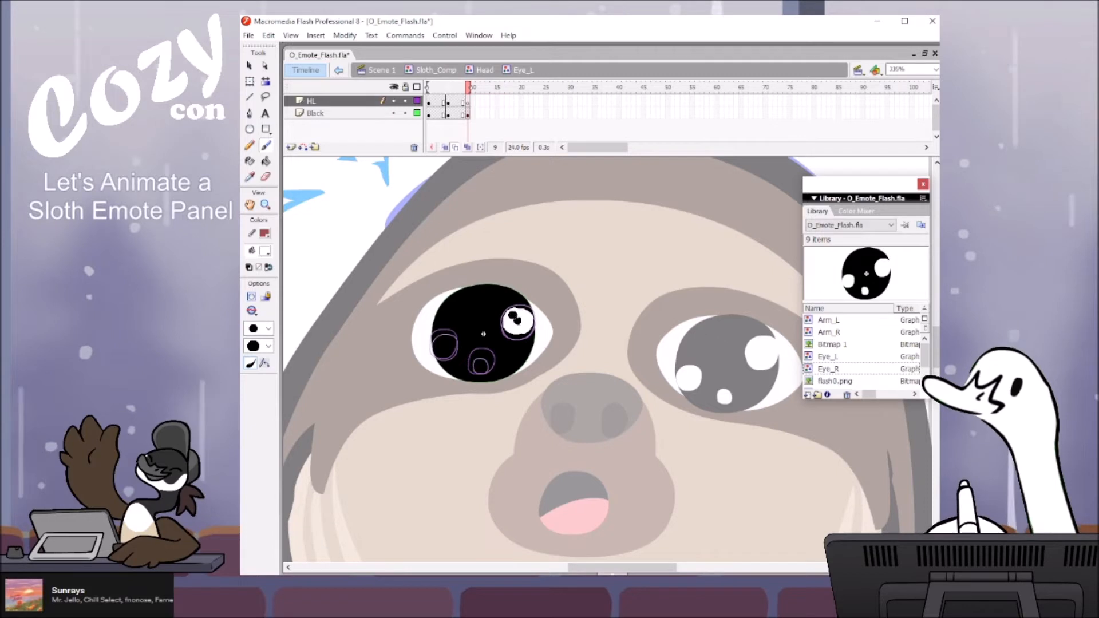
key(ctrl+z)
mouse_move(523, 311)
mouse_down()
mouse_move(514, 313)
mouse_move(522, 335)
mouse_move(517, 313)
mouse_move(519, 323)
mouse_up()
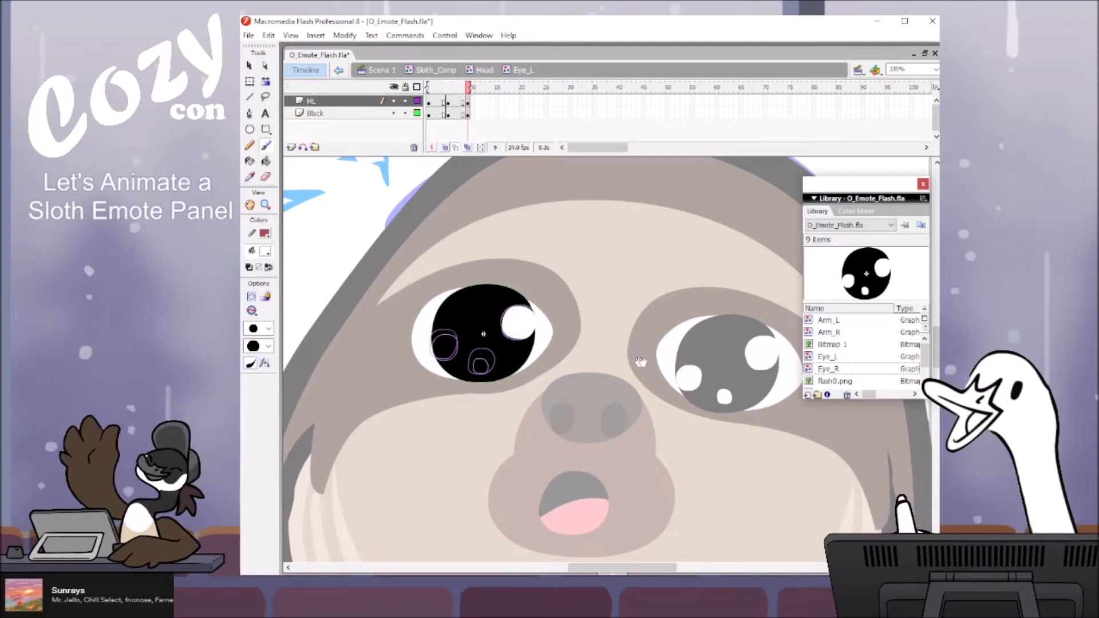
Step: Brush the side and lower white highlights over their onion-skin outlines on the HL layer at frame 9
drag(643, 363, 680, 357)
mouse_move(476, 330)
mouse_down()
mouse_move(486, 343)
mouse_move(477, 344)
mouse_move(484, 332)
mouse_move(471, 342)
mouse_move(488, 343)
mouse_move(478, 336)
mouse_up()
key(ctrl+z)
key(ctrl+z)
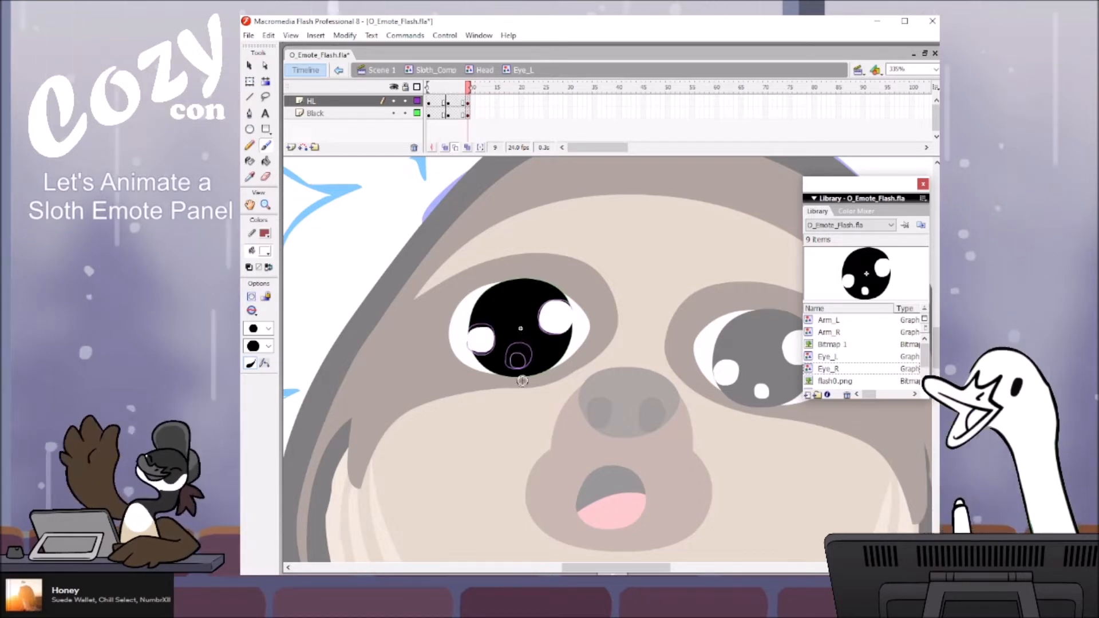
drag(519, 355, 518, 359)
Step: Brush white test strokes on the grey area beside the artwork at several zoom levels to compare their thickness
key(z)
alt+click(580, 351)
drag(685, 444, 607, 414)
key(b)
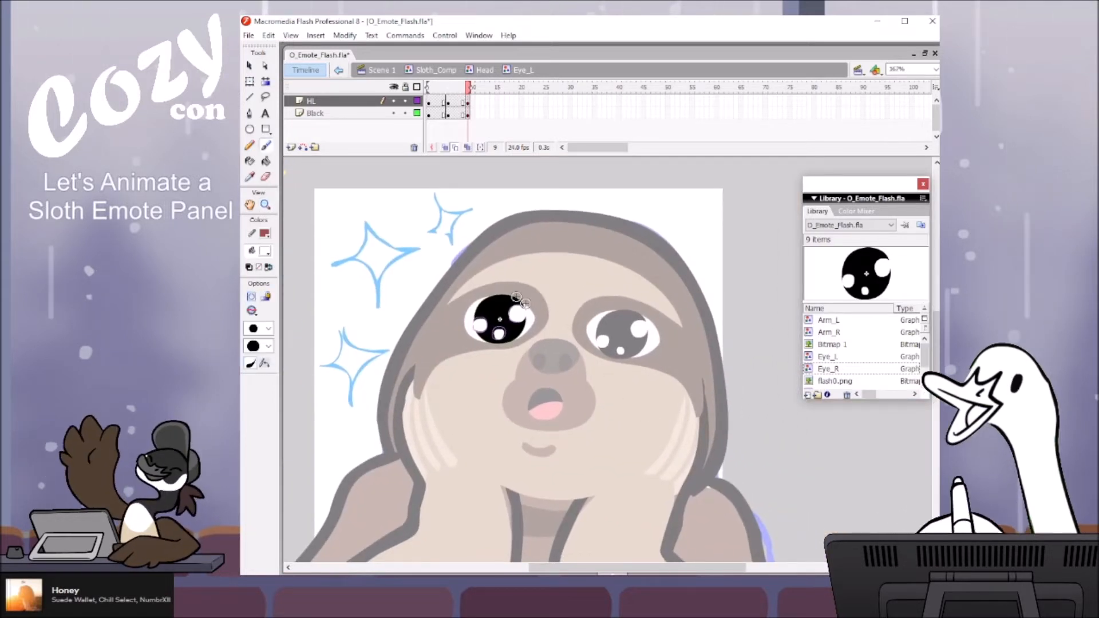
drag(564, 197, 797, 205)
key(ctrl+z)
drag(727, 224, 794, 196)
click(764, 231)
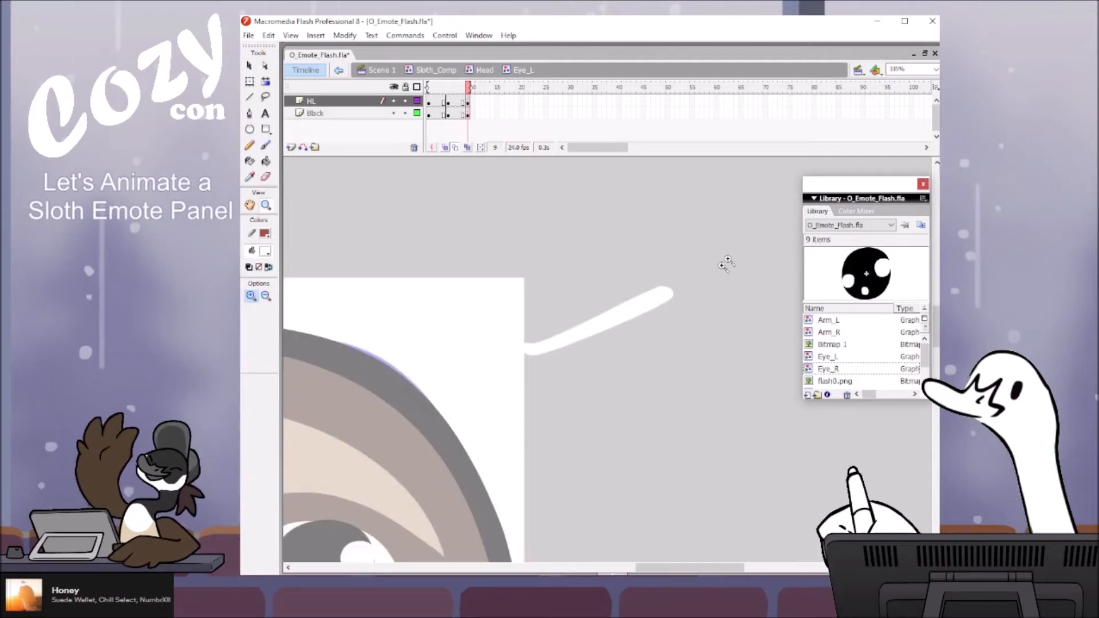
drag(564, 404, 695, 338)
key(z)
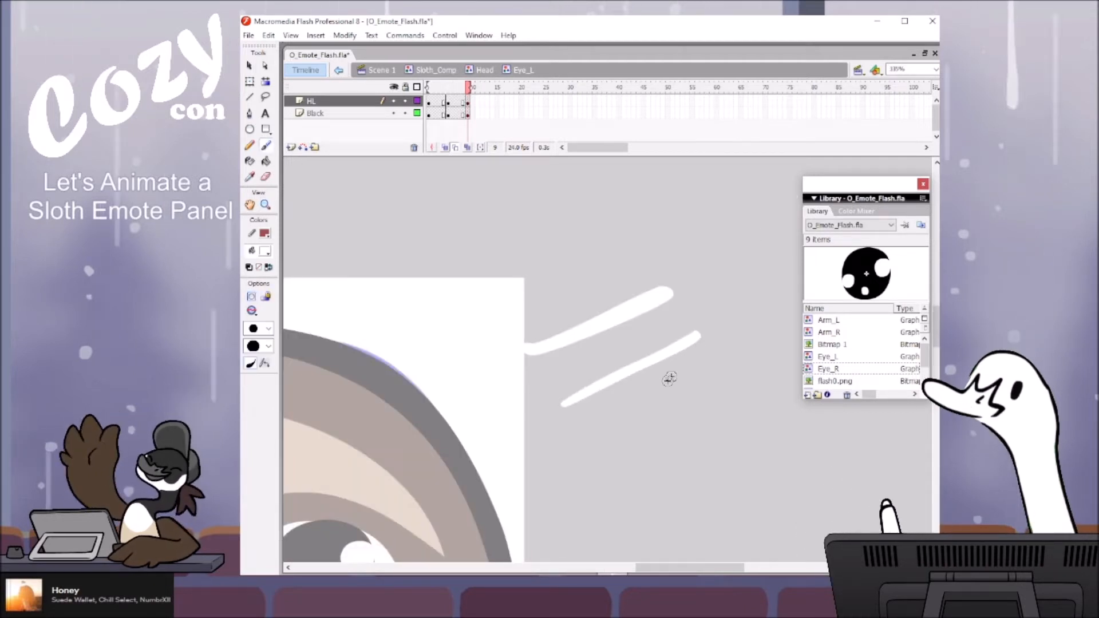
click(625, 426)
key(b)
drag(498, 445, 724, 336)
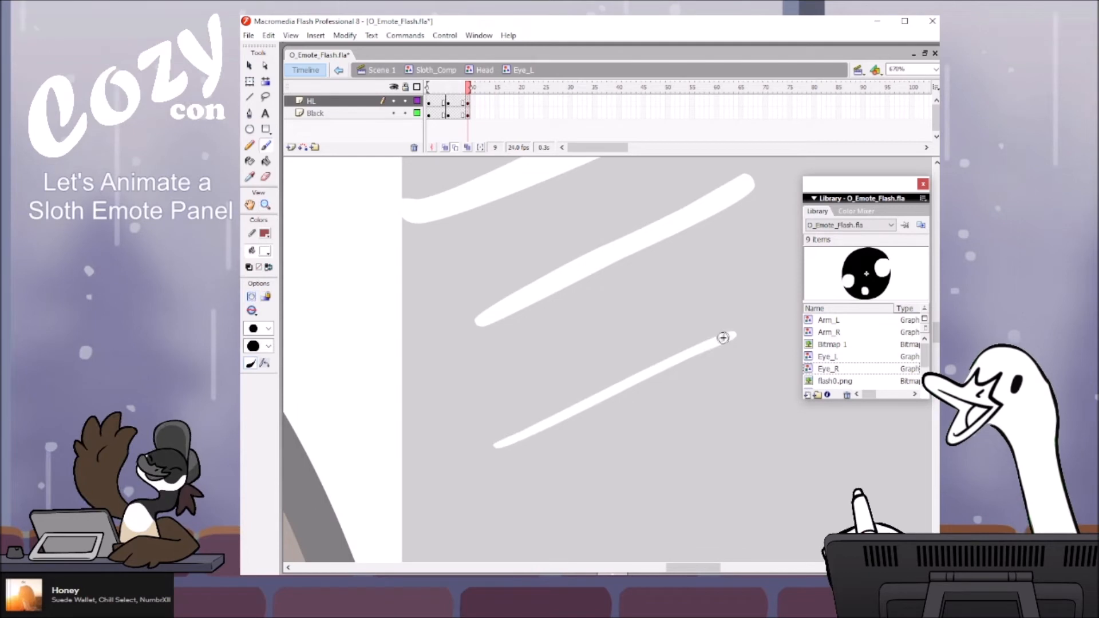
Step: Lasso and delete the white test strokes beside the artwork
key(z)
alt+click(664, 380)
alt+click(658, 385)
alt+click(647, 393)
mouse_move(612, 378)
mouse_down()
mouse_move(690, 359)
mouse_move(636, 304)
mouse_move(690, 358)
mouse_up()
key(Delete)
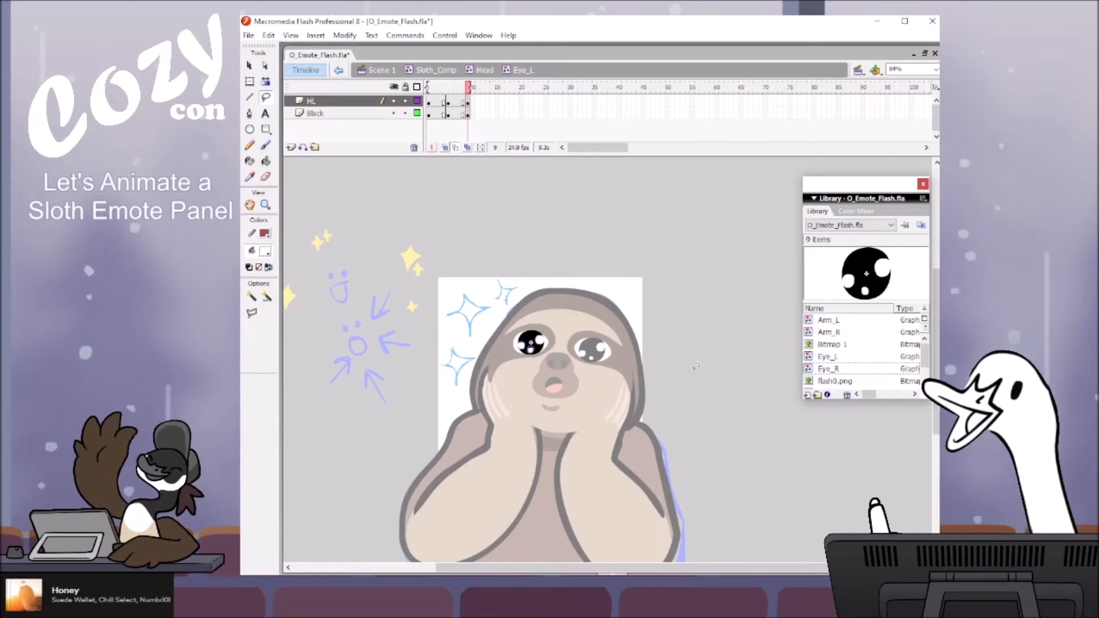
Step: Turn off onion-skin outlines and extend the HL and Black layers to frame 13
key(v)
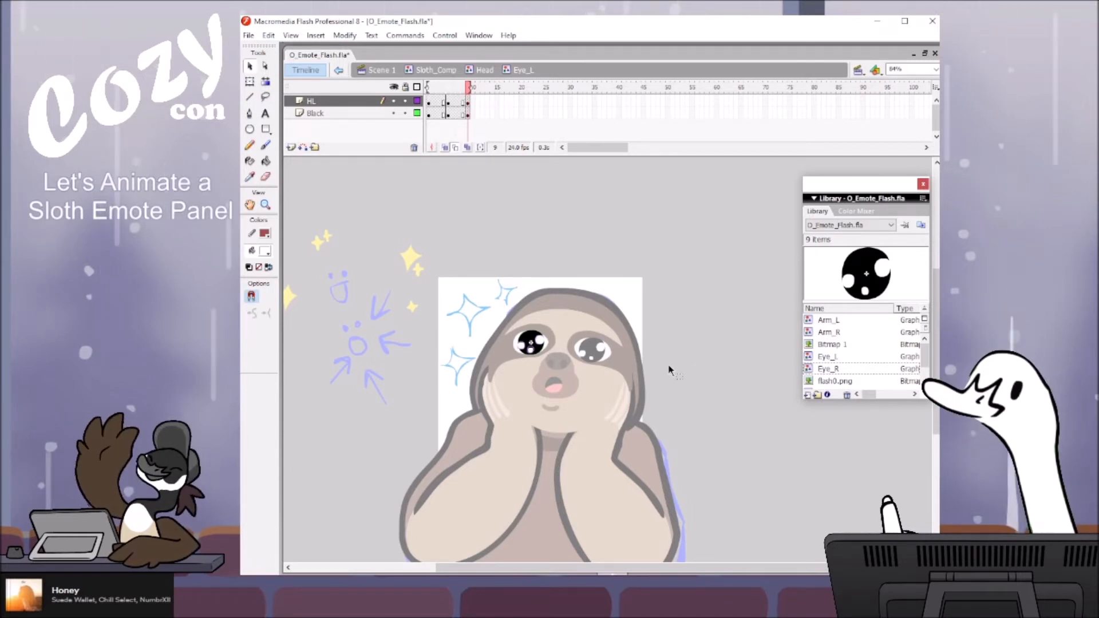
click(455, 148)
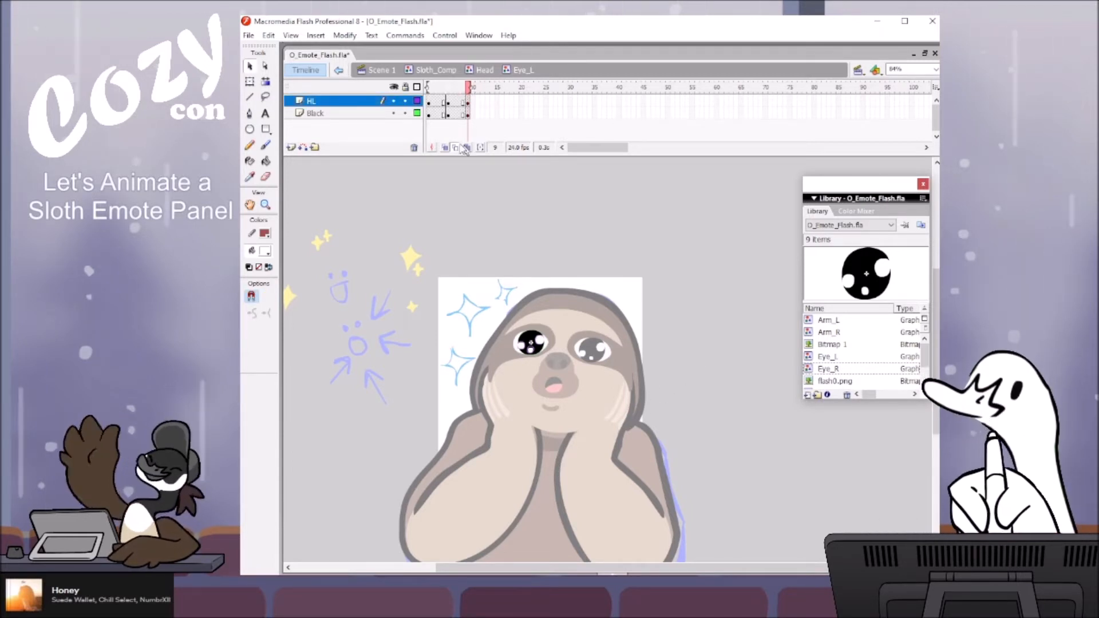
key(F5)
key(F5)
key(F5)
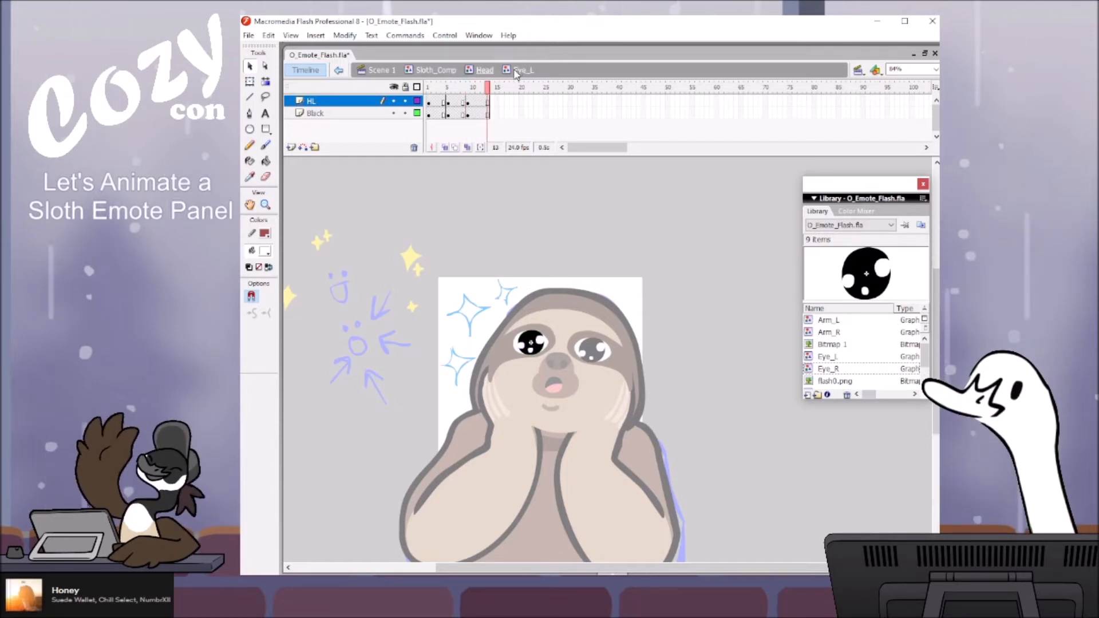
Step: Scrub through the highlight change and lengthen the last two holds, so the third keyframes sit at frame 10 and both layers end at 15
click(463, 88)
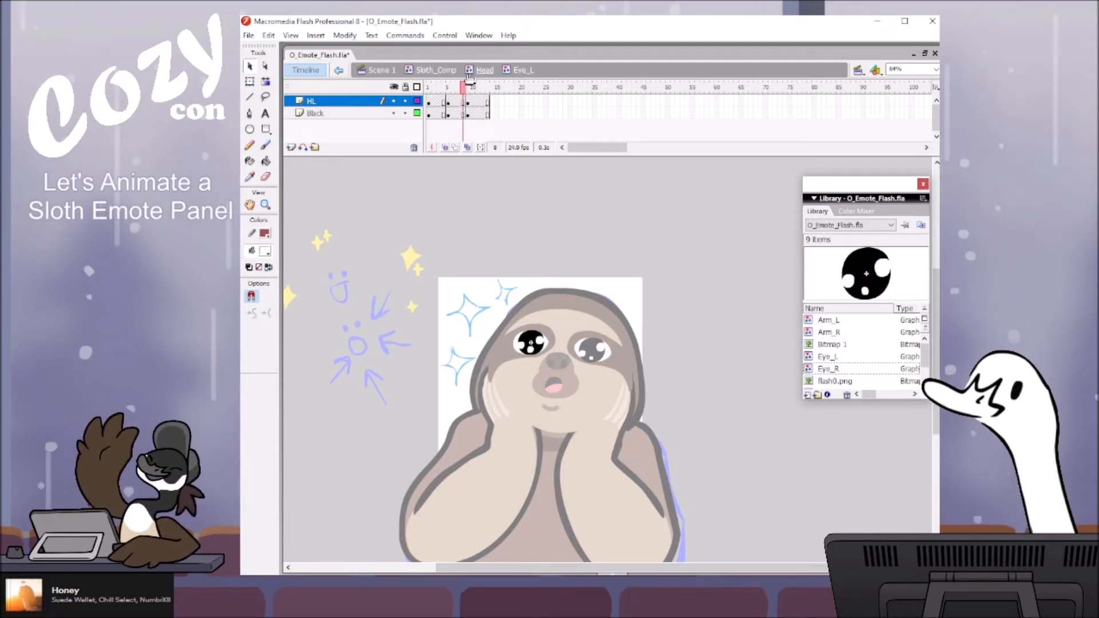
click(490, 87)
mouse_move(445, 87)
mouse_down()
mouse_move(485, 87)
mouse_move(444, 87)
mouse_move(481, 86)
mouse_move(468, 114)
mouse_move(468, 103)
mouse_up()
click(472, 101)
drag(468, 103, 474, 104)
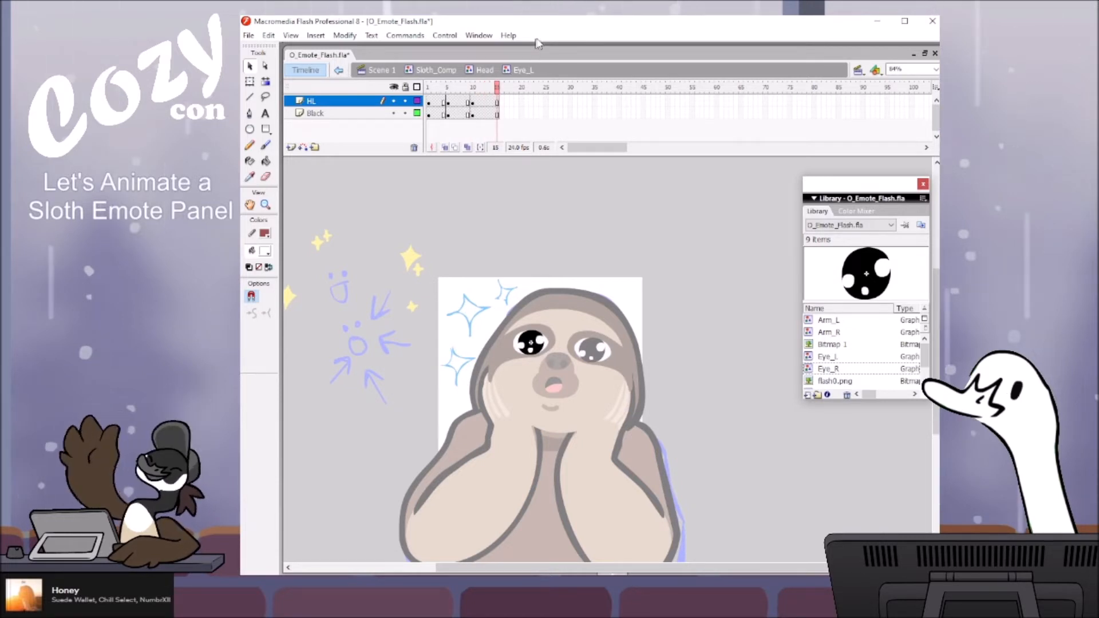
Step: Shift the second and third keyframes on the left eye's HL and Black layers to frames 6 and 11
click(453, 89)
mouse_move(437, 90)
mouse_down()
mouse_move(492, 86)
mouse_move(453, 114)
mouse_move(477, 113)
mouse_move(447, 84)
mouse_move(487, 86)
mouse_move(443, 97)
mouse_up()
shift+click(448, 114)
click(468, 102)
shift+click(473, 114)
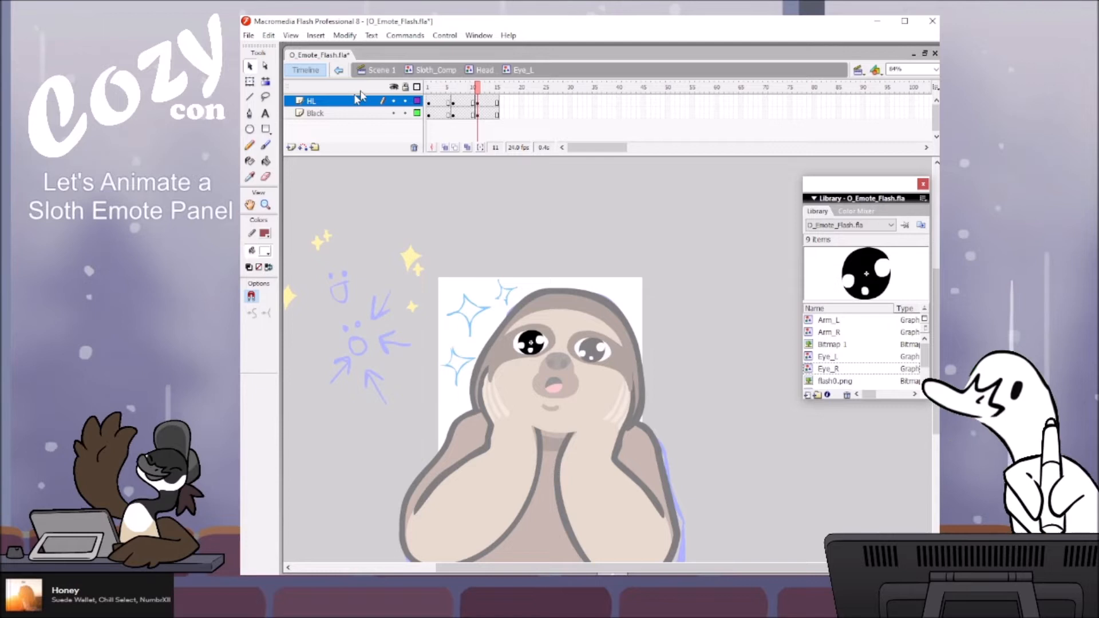
Step: Copy frames 1 to 15 of the left eye's HL layer
right_click(337, 101)
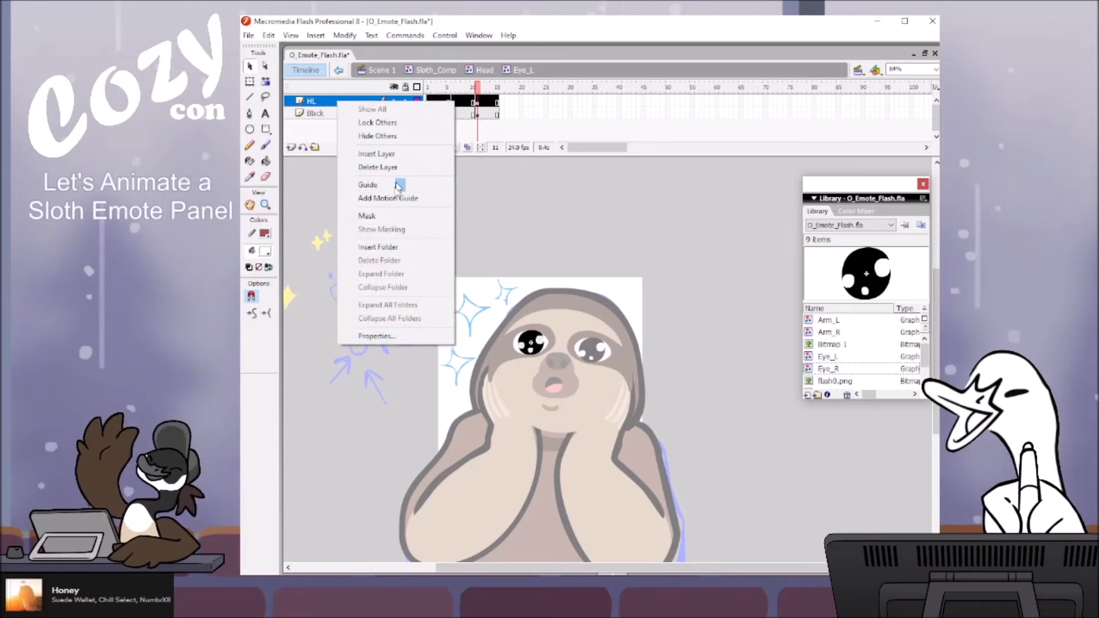
click(489, 121)
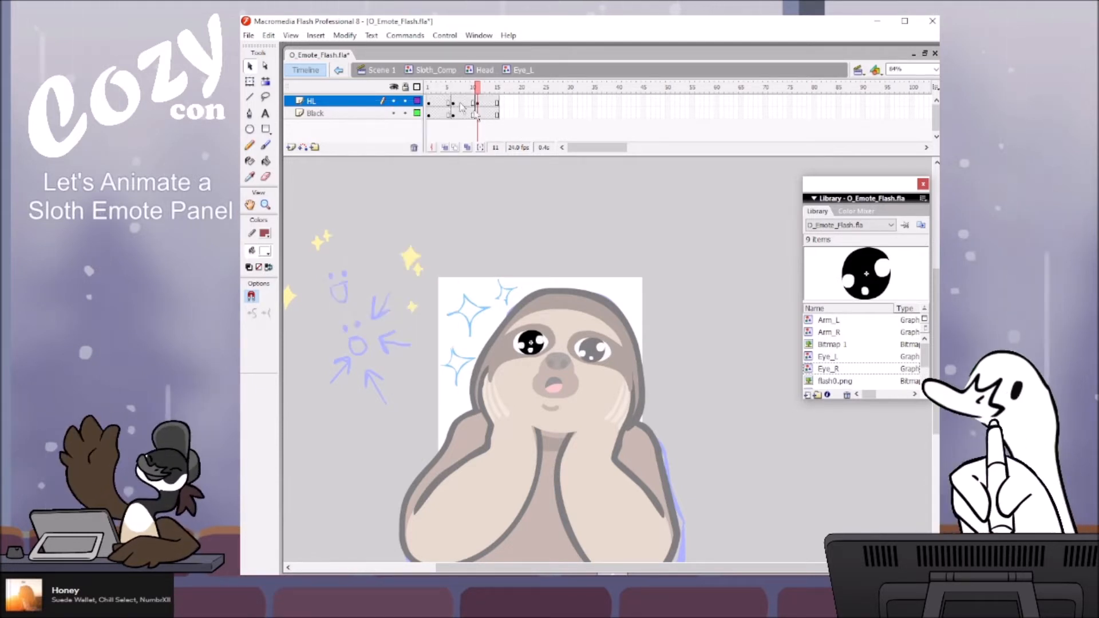
right_click(353, 104)
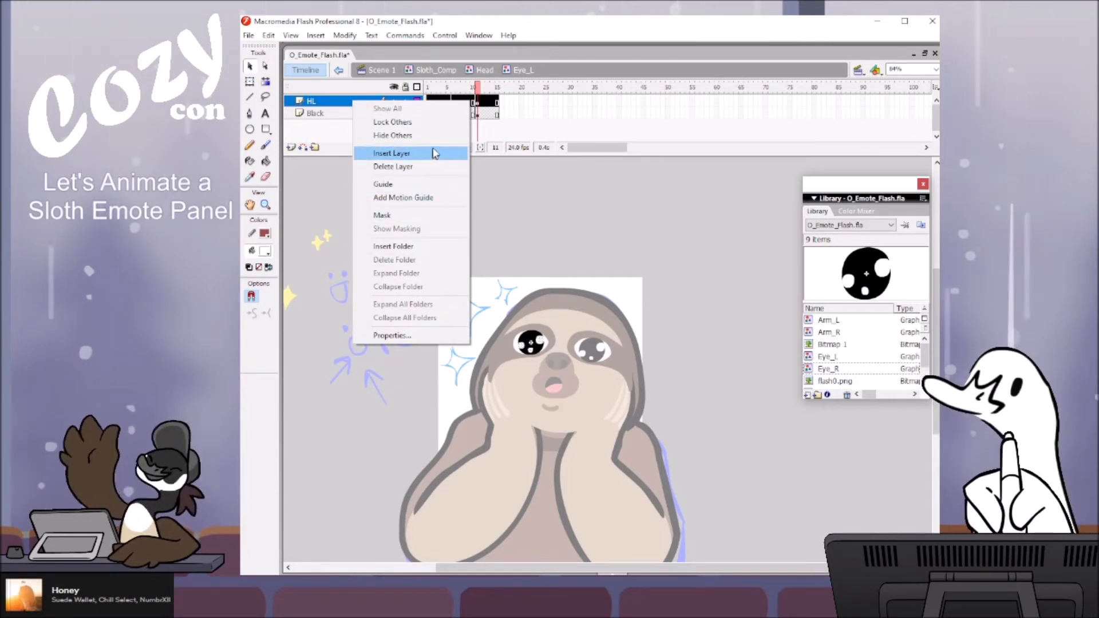
click(514, 114)
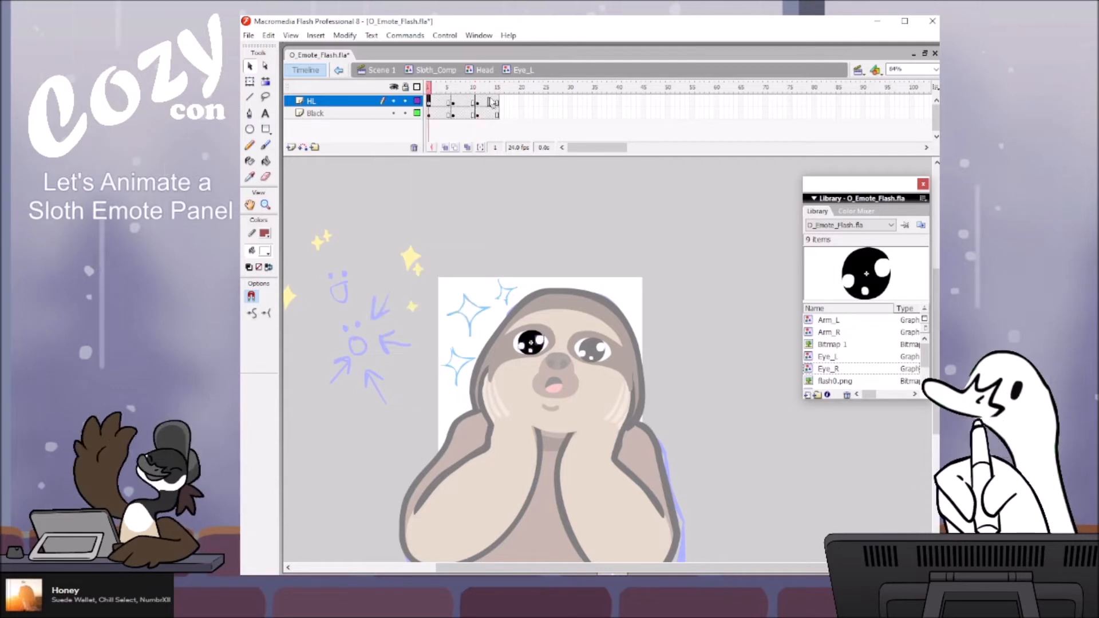
drag(430, 101, 496, 102)
right_click(486, 109)
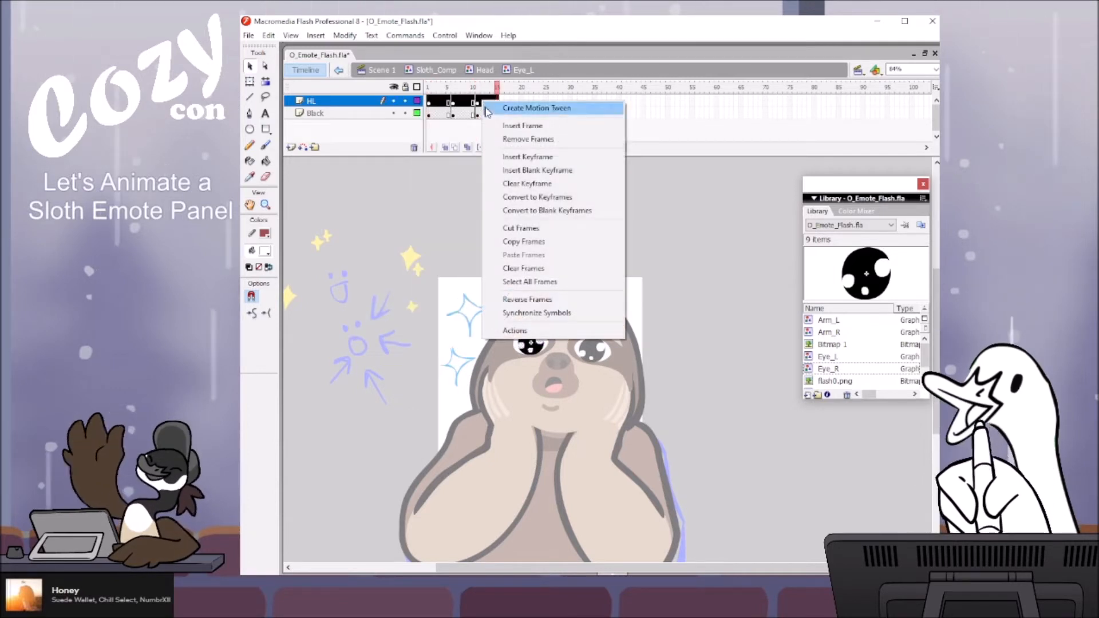
click(524, 241)
Step: Return to the Head symbol and extend its Eyes and Layer 1 layers to frame 30
click(485, 71)
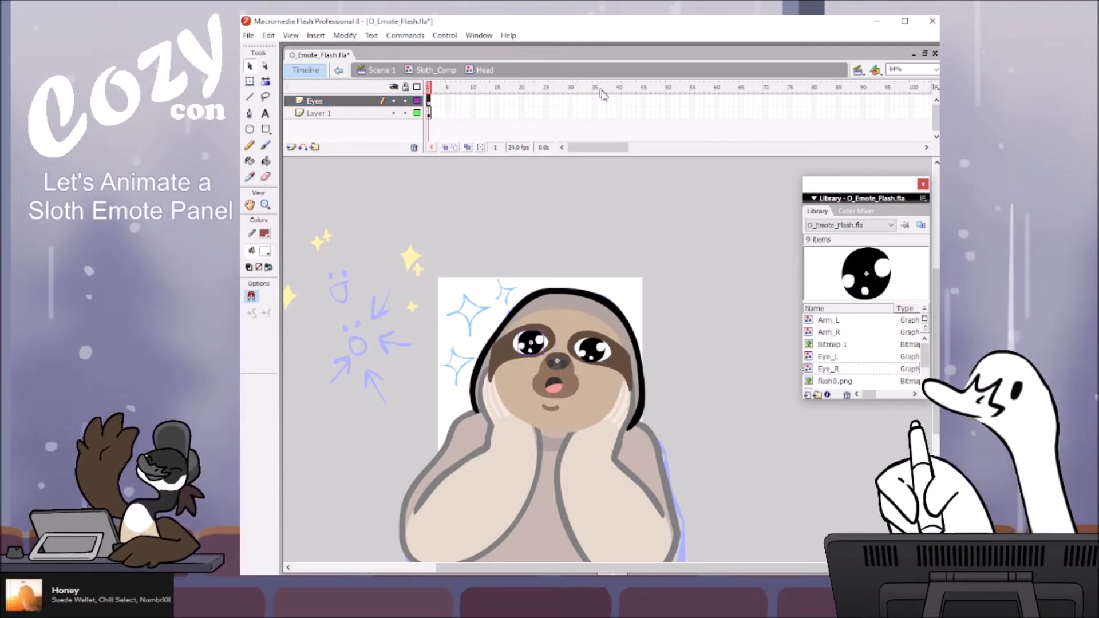
click(570, 113)
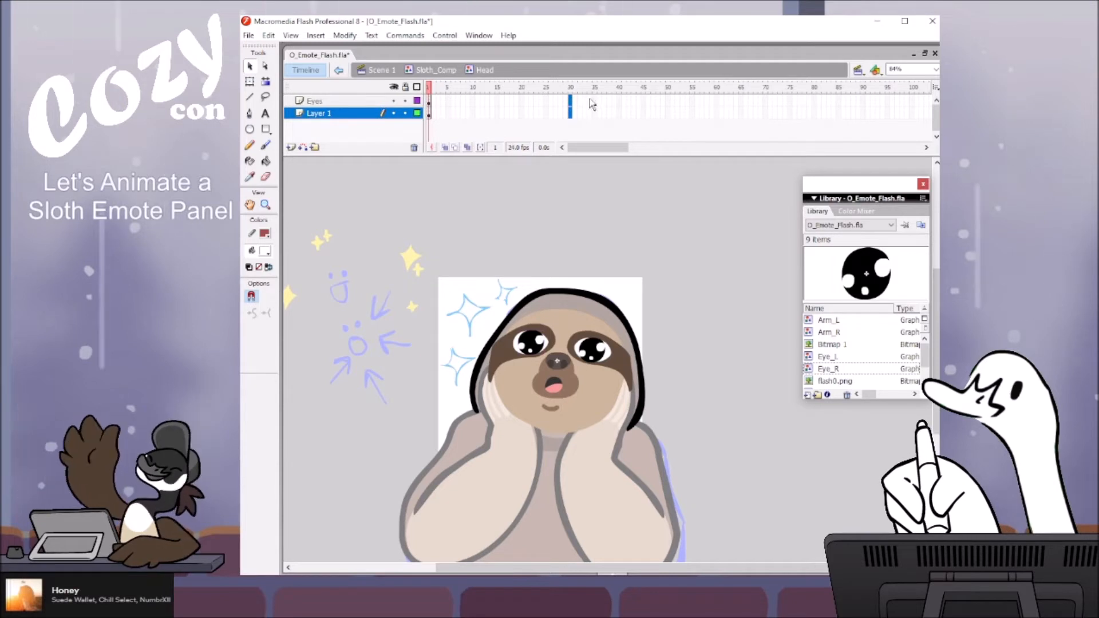
key(F5)
drag(570, 87, 552, 102)
drag(520, 105, 492, 104)
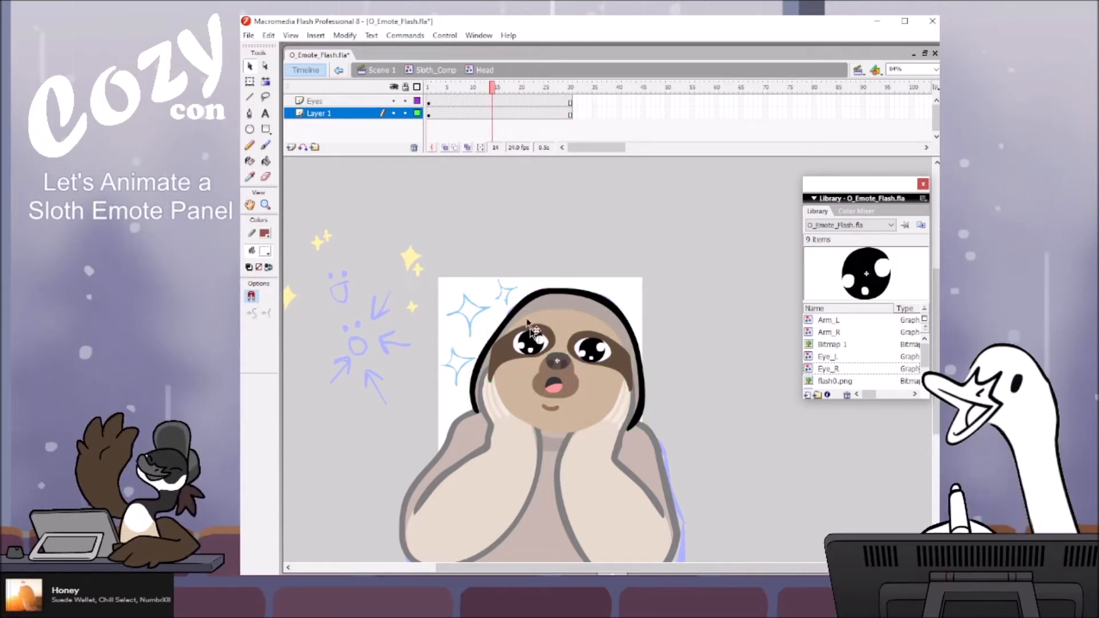
Step: Inspect the left eye's instance properties and scrub through the Head timeline to review the looping eye animation
click(428, 88)
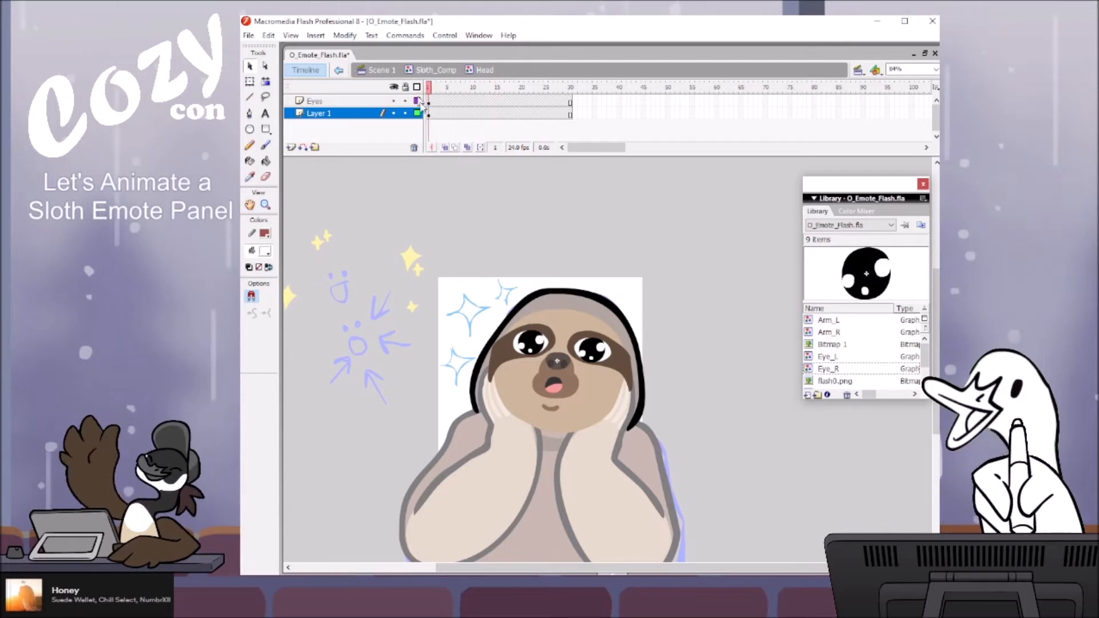
click(541, 343)
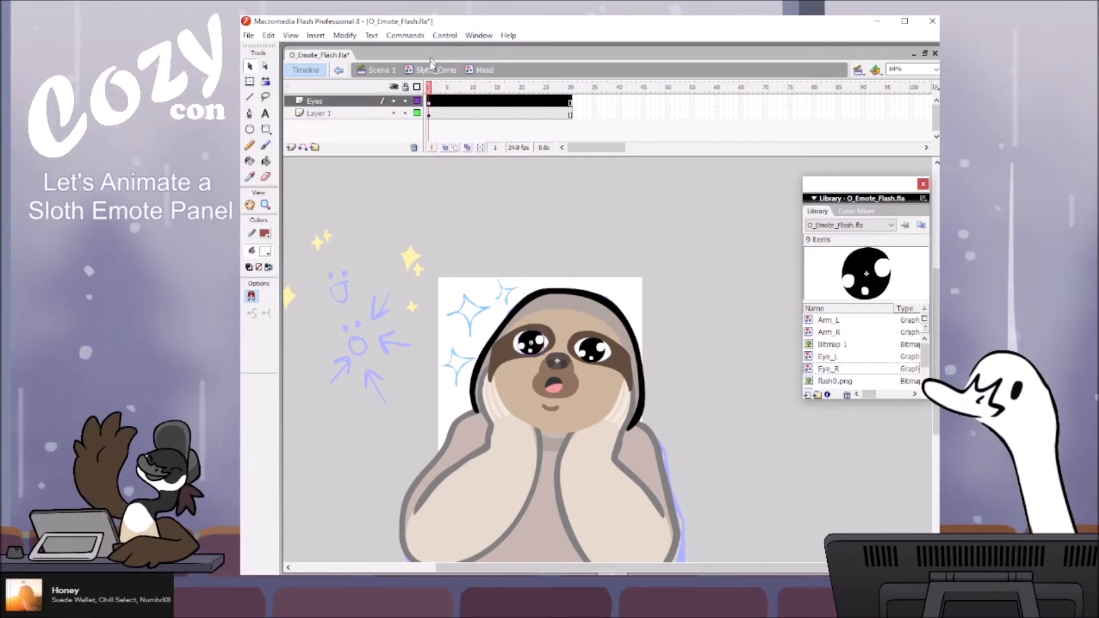
key(ctrl+F3)
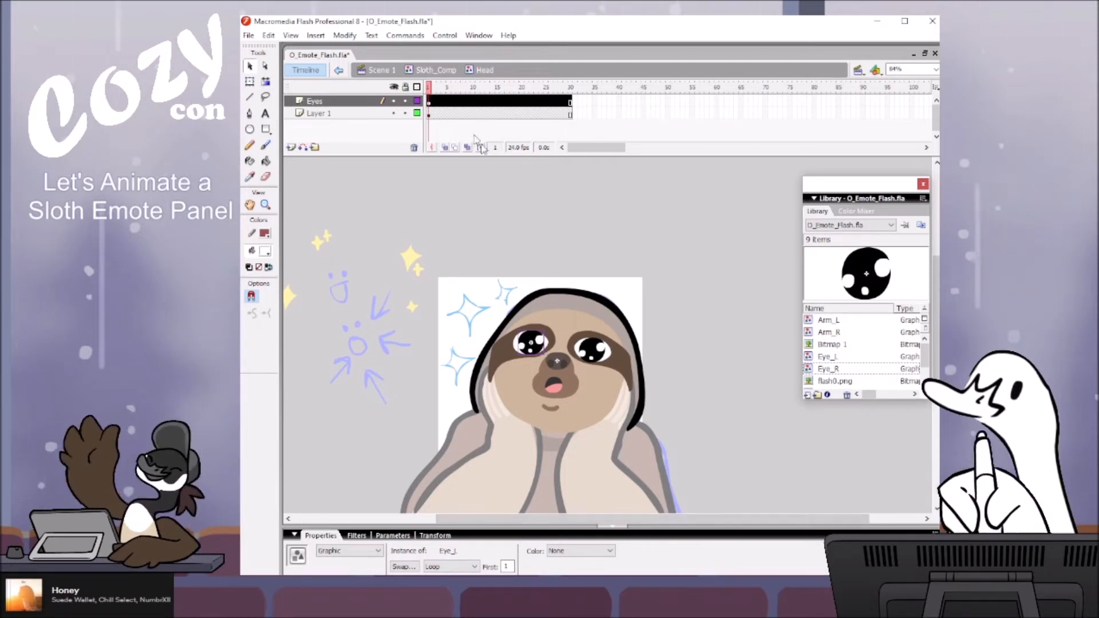
drag(431, 90, 507, 73)
drag(449, 94, 473, 86)
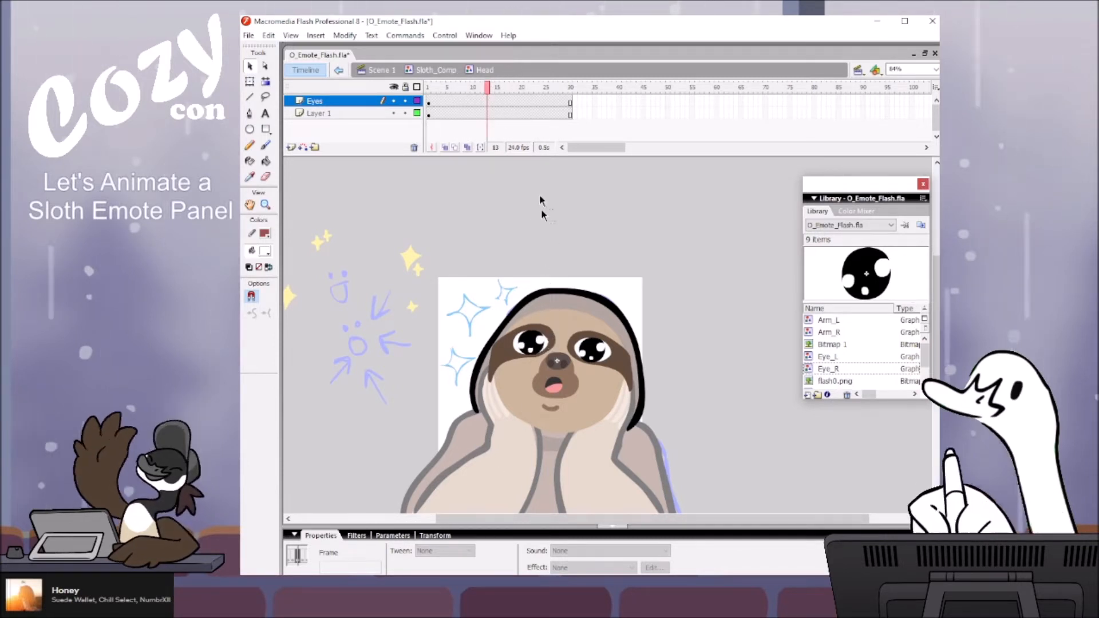
click(460, 101)
drag(460, 101, 589, 85)
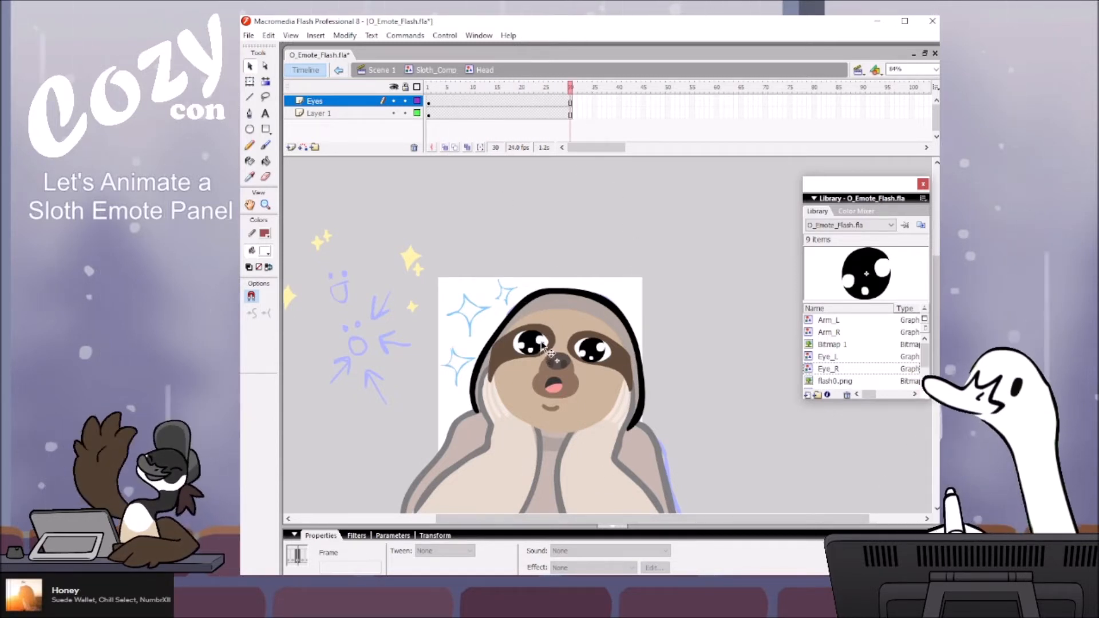
drag(495, 89, 560, 89)
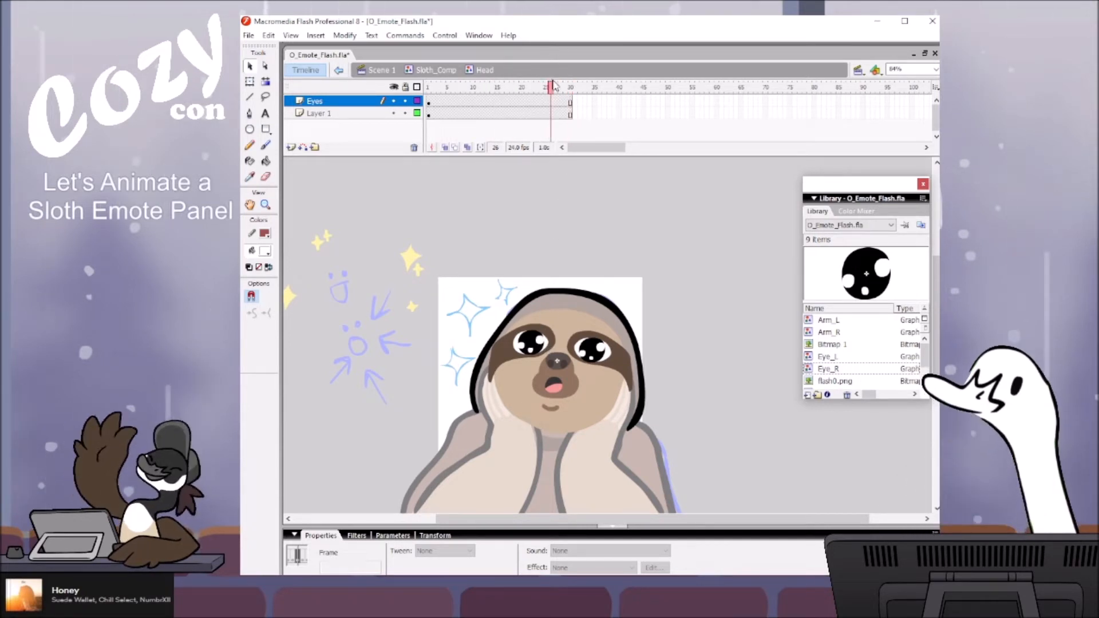
Step: Open the Eye_R symbol, add a layer above Layer 1, and paste the copied highlight frames into frames 1 to 15
double_click(593, 351)
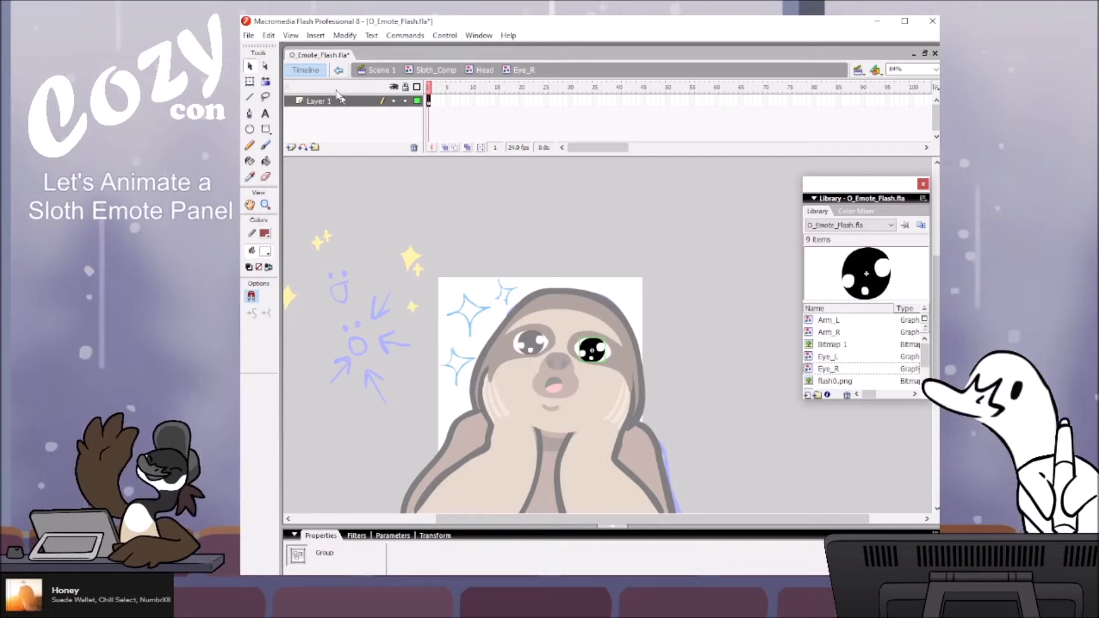
click(291, 148)
right_click(321, 99)
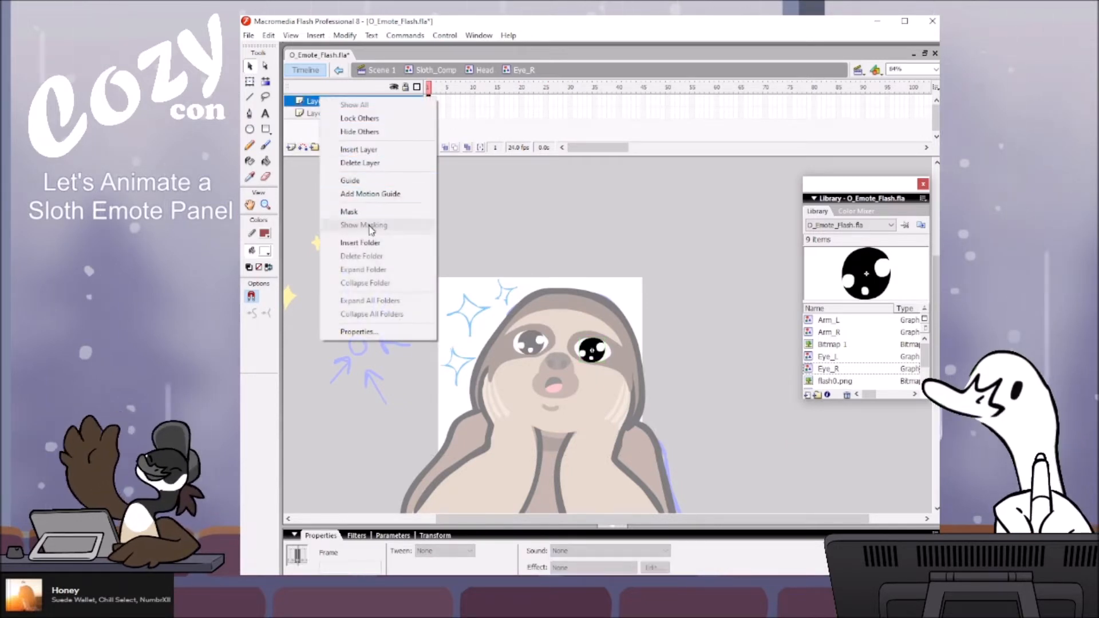
click(468, 115)
click(429, 102)
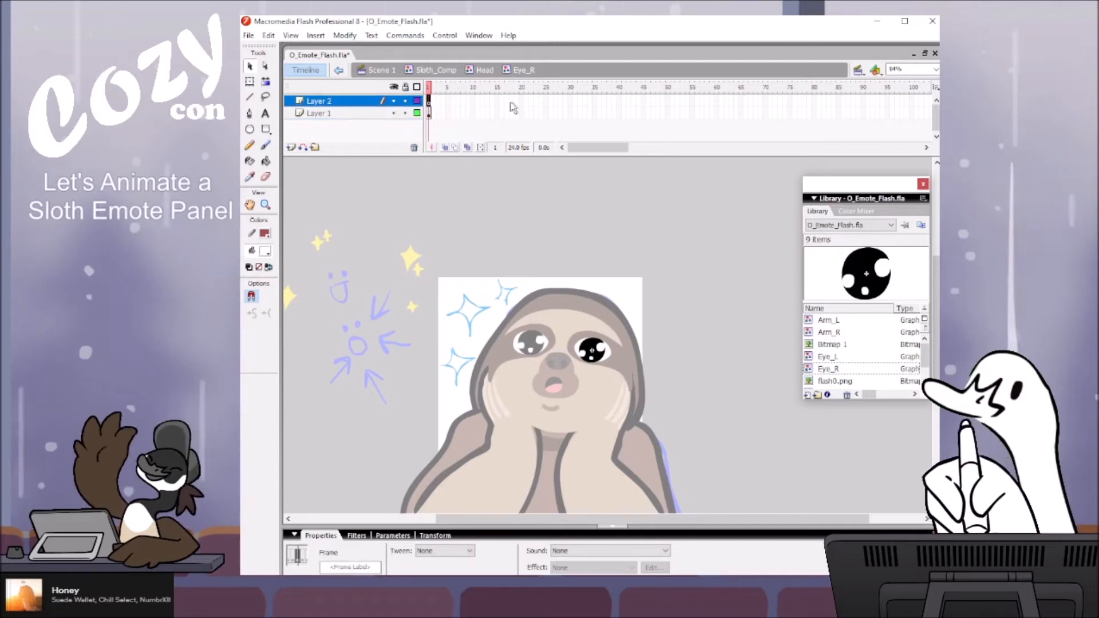
drag(429, 101, 496, 101)
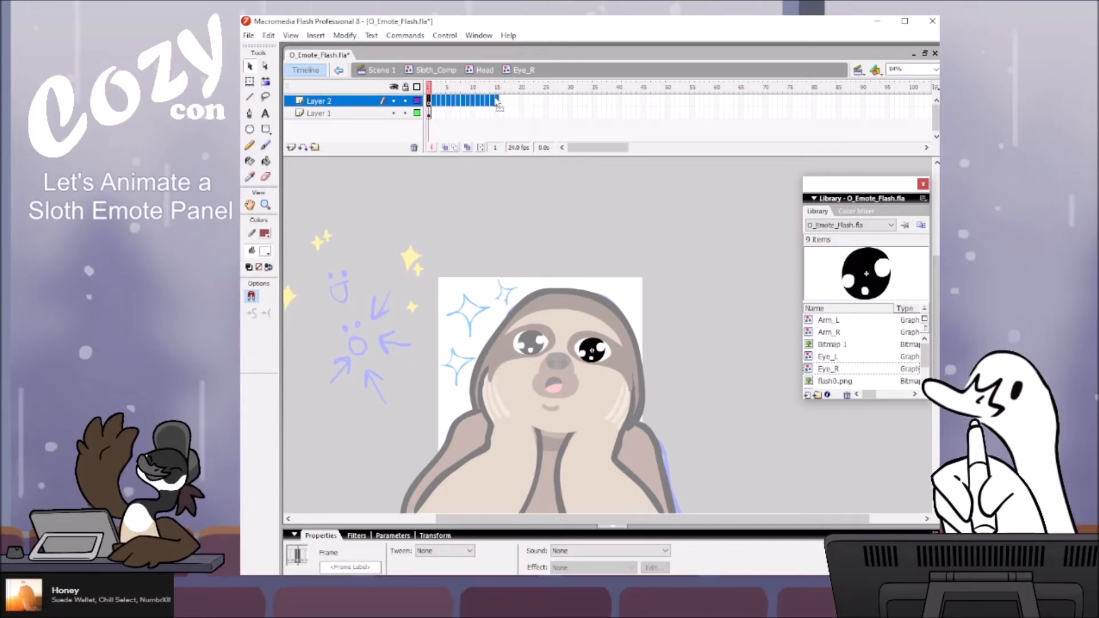
right_click(496, 101)
click(545, 254)
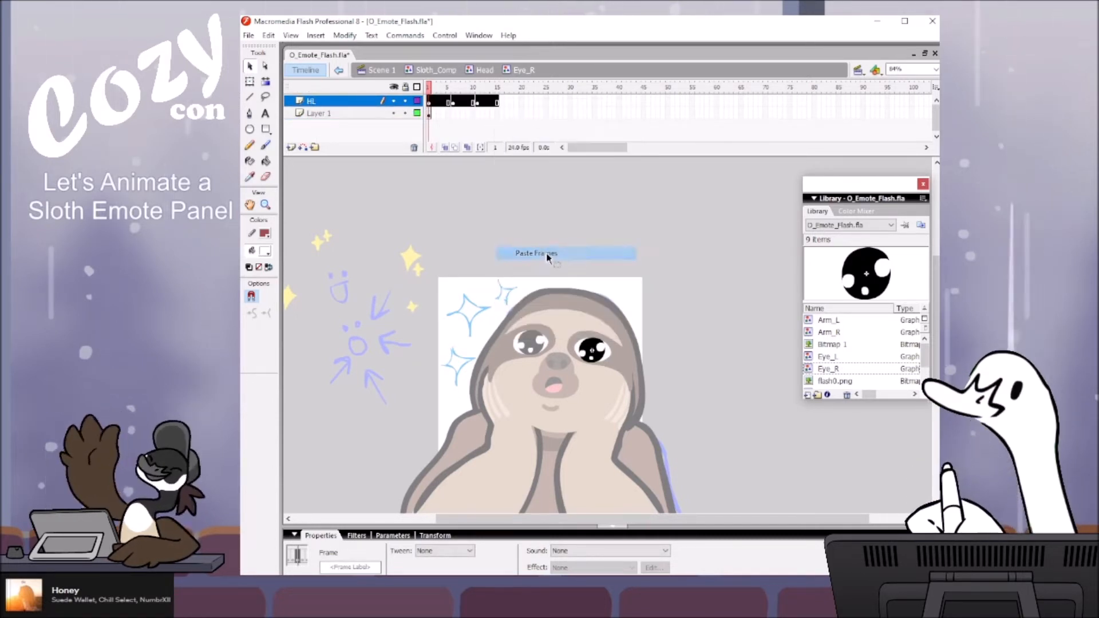
Step: Extend Layer 1 of the right eye to frame 15
click(459, 87)
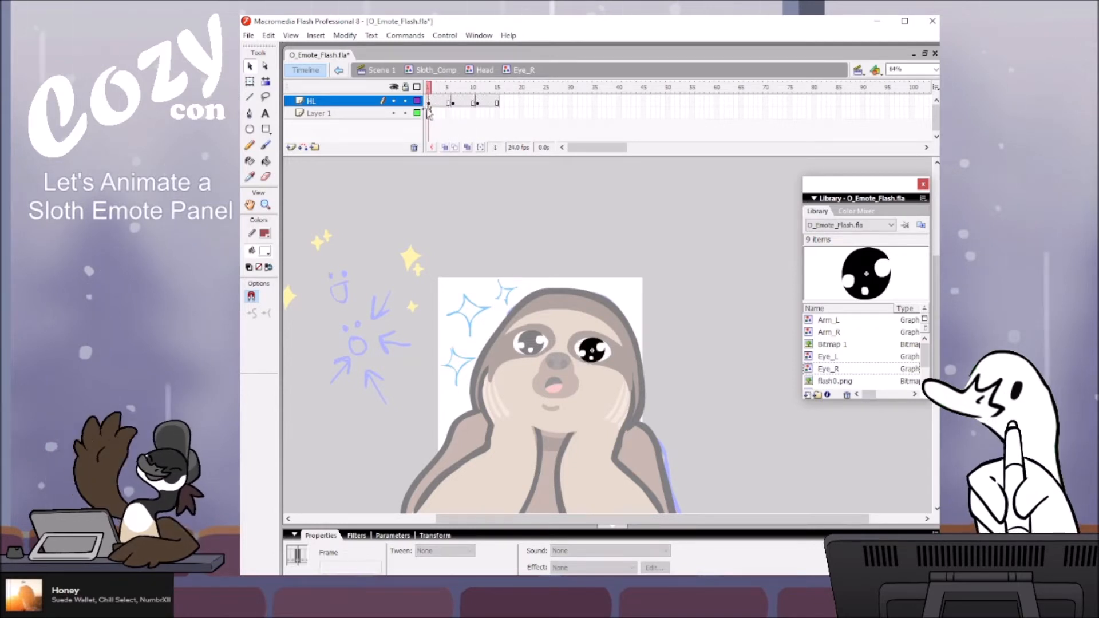
click(504, 113)
key(F5)
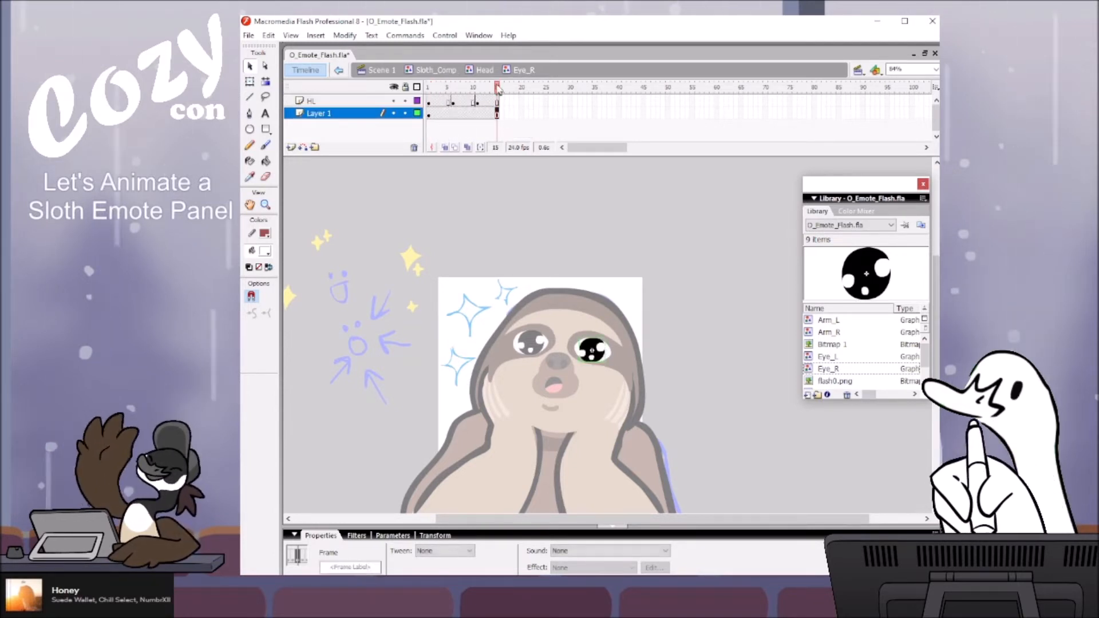
Step: Hide the HL layer and break apart the right eye's group on Layer 1
mouse_move(484, 86)
mouse_down()
mouse_move(429, 89)
mouse_move(478, 90)
mouse_up()
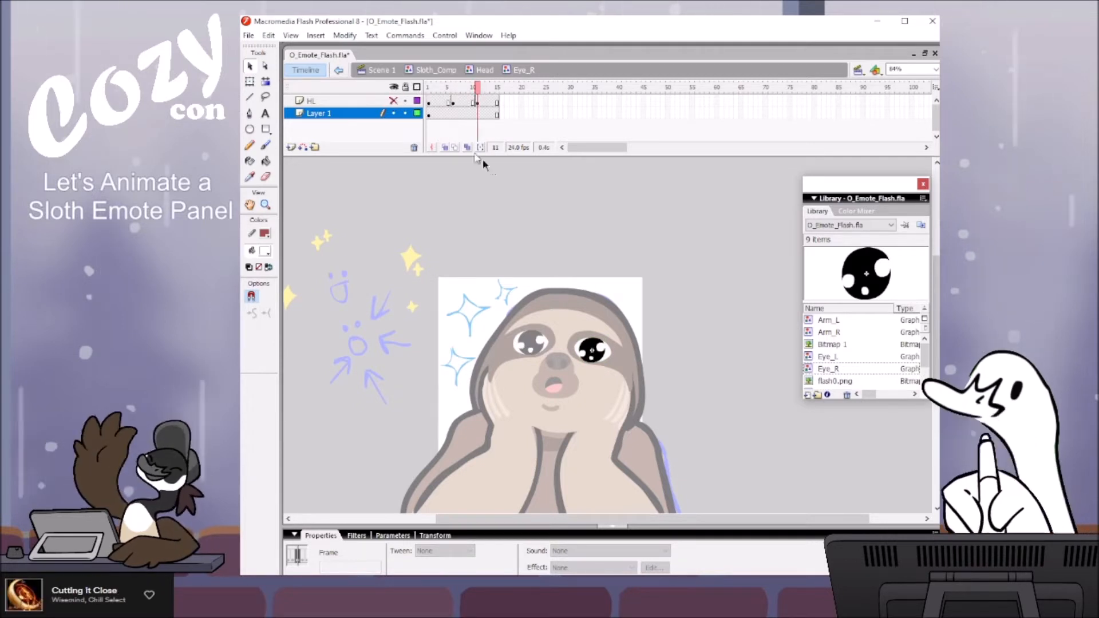
click(606, 350)
ctrl+click(602, 353)
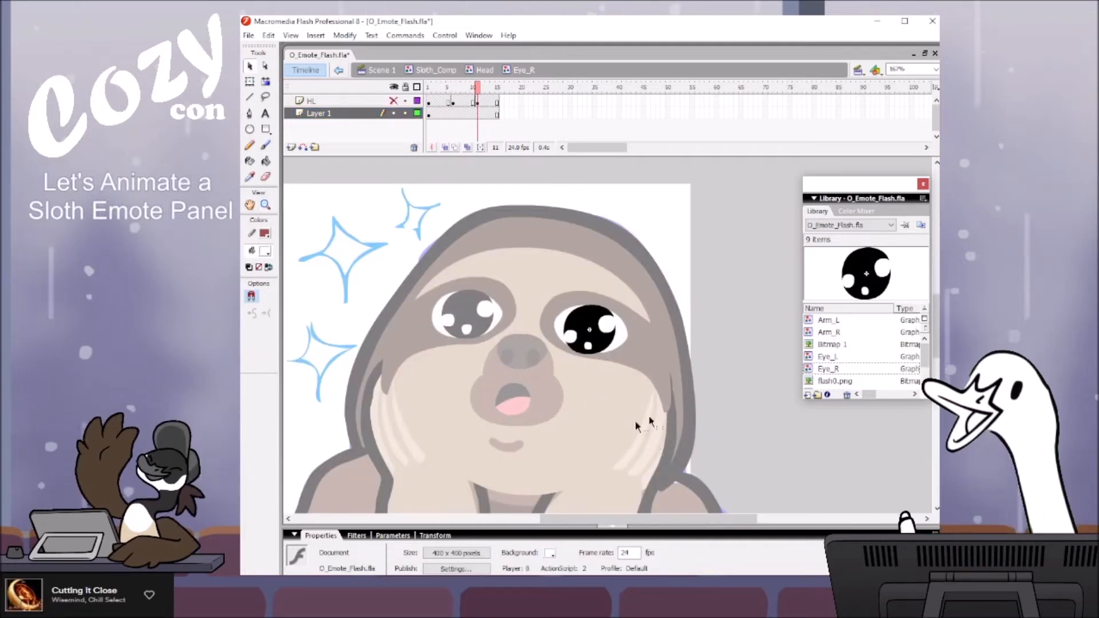
click(577, 342)
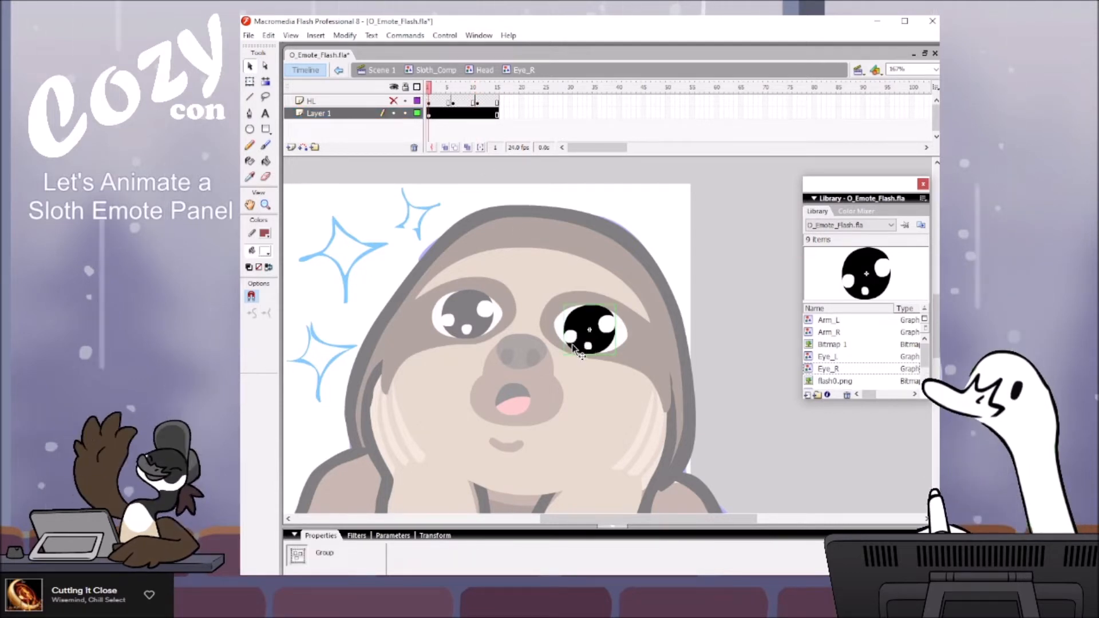
key(ctrl+b)
Step: Delete the three old white highlights from the right eye's Layer 1 and show the HL layer again
click(568, 353)
click(572, 338)
key(Delete)
click(604, 330)
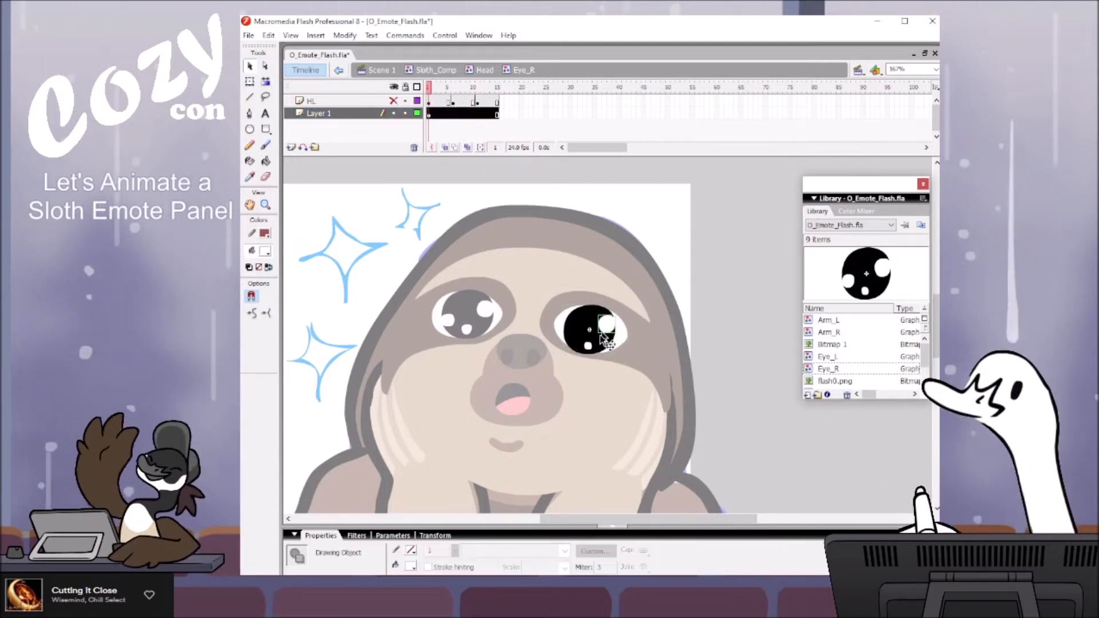
key(Delete)
click(589, 346)
key(Delete)
click(393, 101)
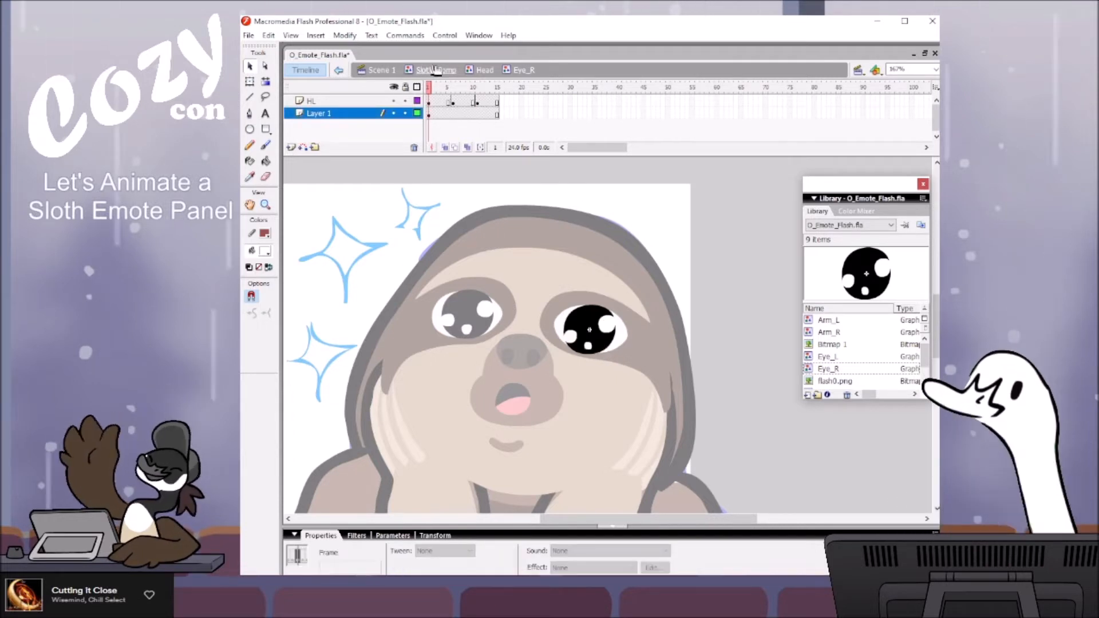
Step: Scrub through the right eye's animation, and return to the Head symbol to review both eyes moving
drag(433, 86, 432, 108)
drag(506, 95, 444, 89)
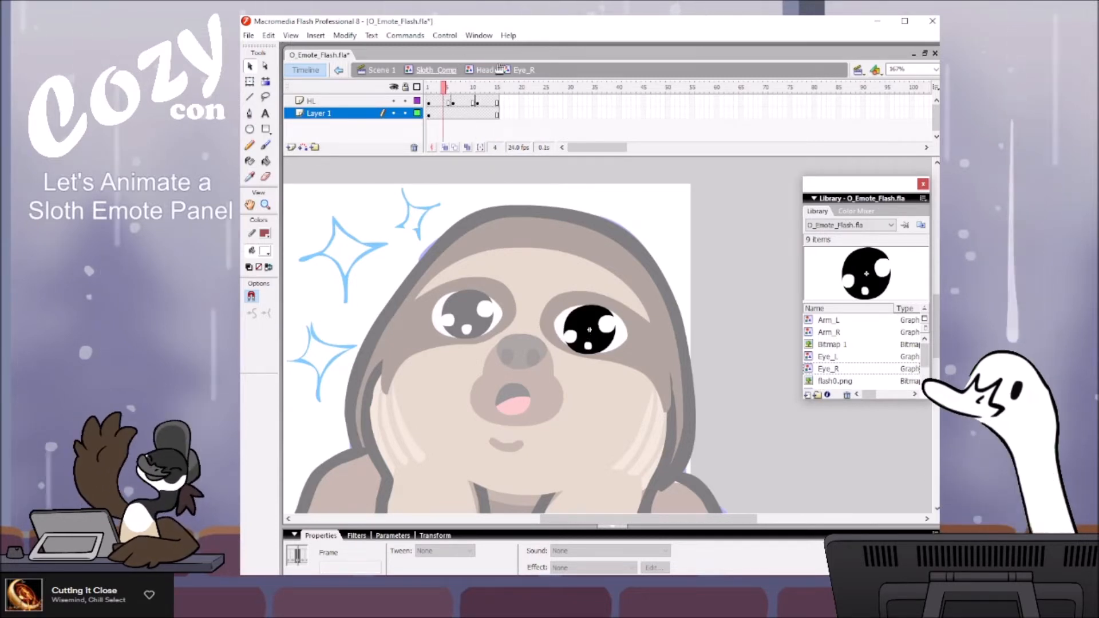
click(485, 69)
click(477, 90)
drag(478, 92, 444, 92)
Step: Open the Eye_L symbol and copy the frame 6 keyframes of the HL and Black layers to frame 15
double_click(479, 335)
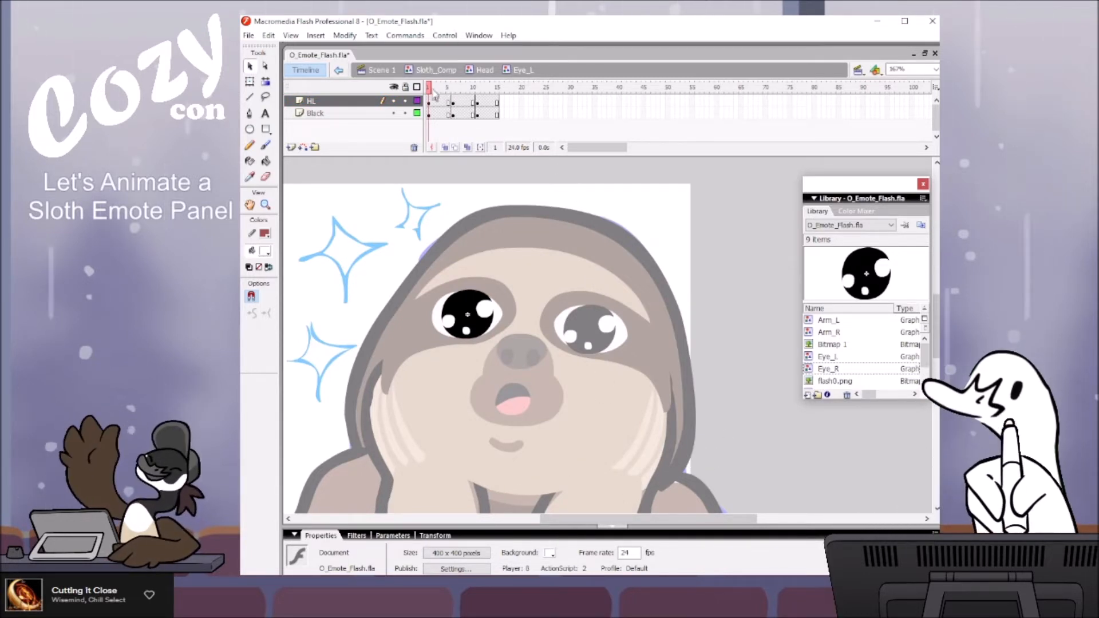
click(453, 102)
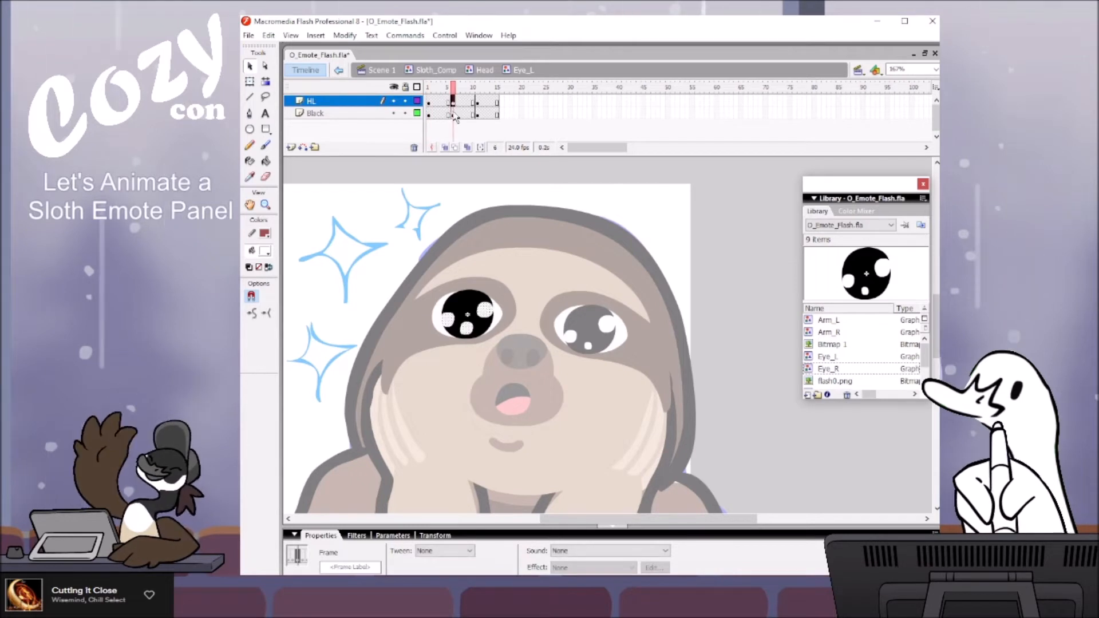
click(453, 113)
right_click(457, 102)
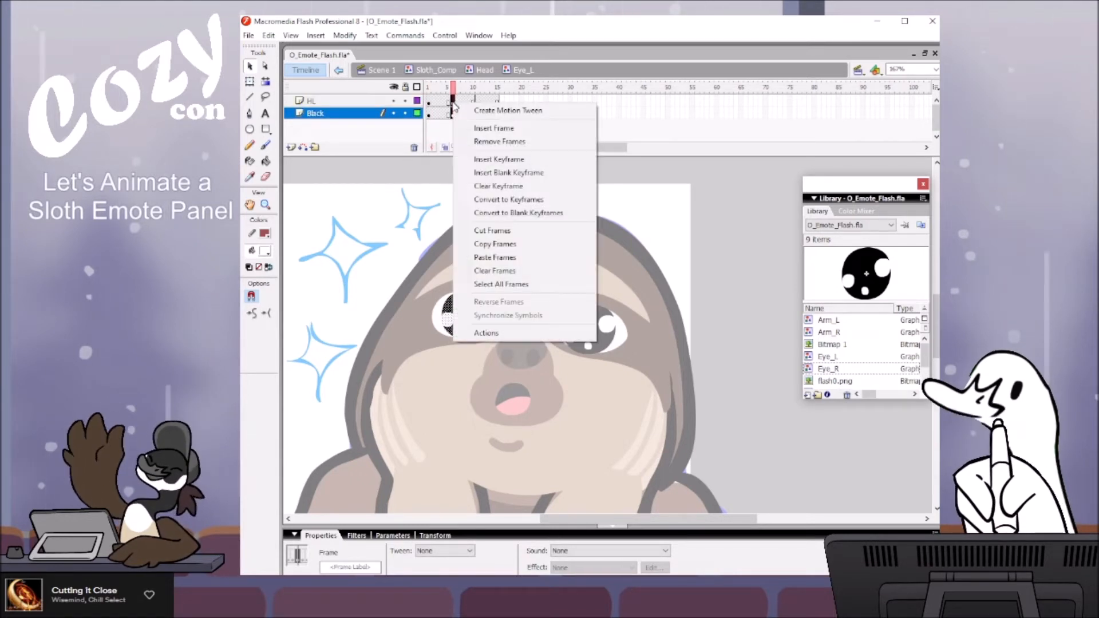
click(492, 244)
click(498, 103)
shift+click(497, 114)
right_click(499, 104)
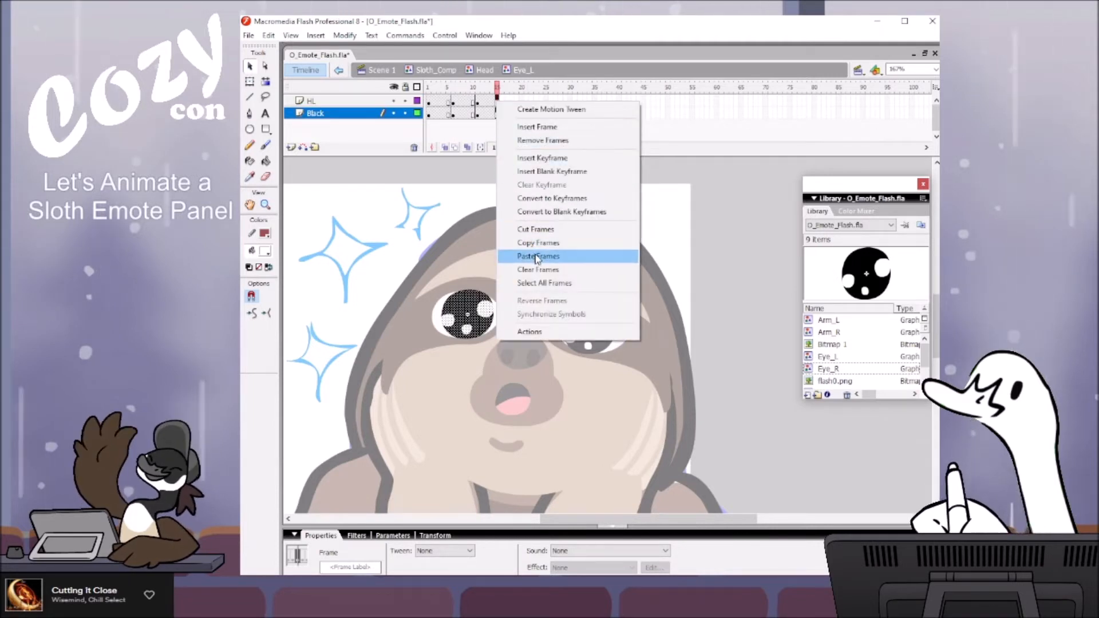
click(518, 256)
key(F5)
key(F5)
key(F5)
key(F5)
key(F5)
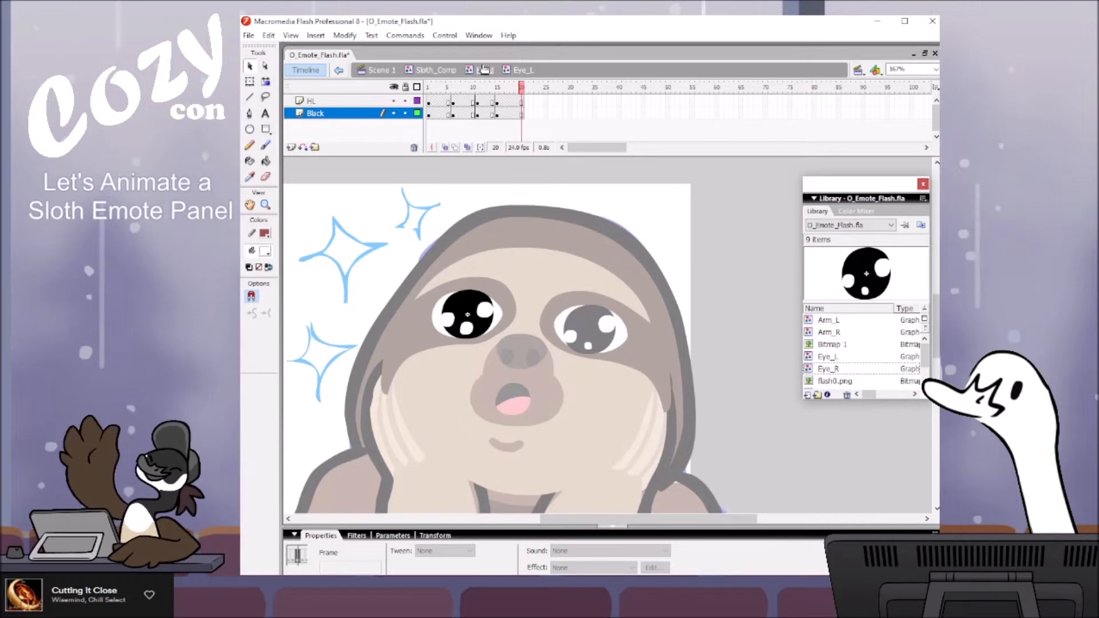
key(shift+F5)
key(shift+F5)
key(shift+F5)
key(shift+F5)
key(shift+F5)
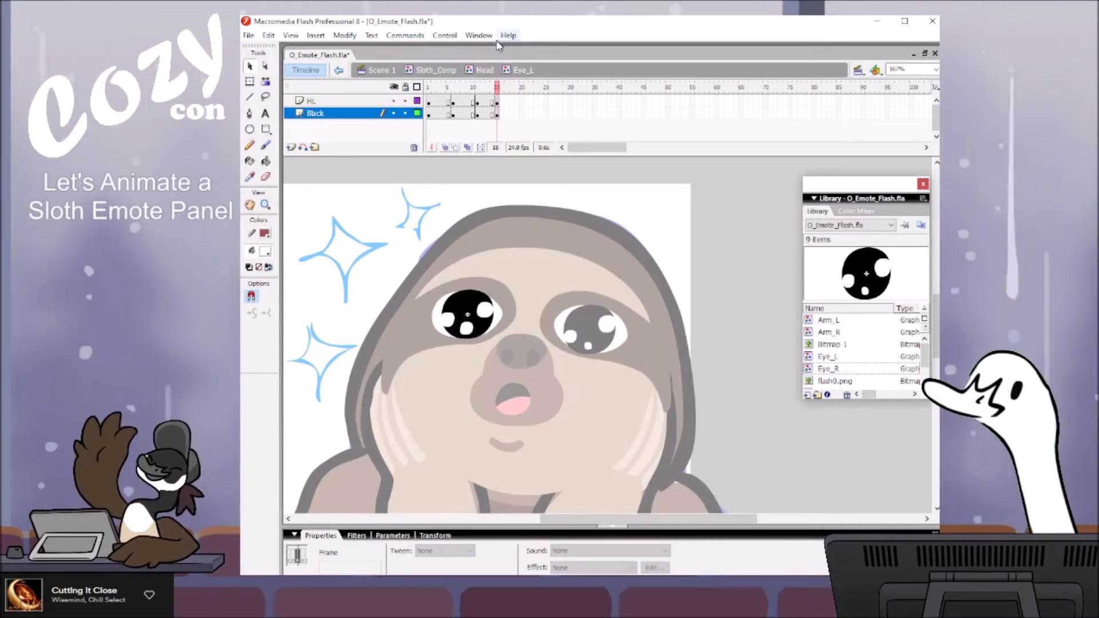
Step: Move the HL and Black layers' keyframes in Eye_L to frames 4, 8 and 12, and return to the Head symbol
drag(452, 101, 477, 114)
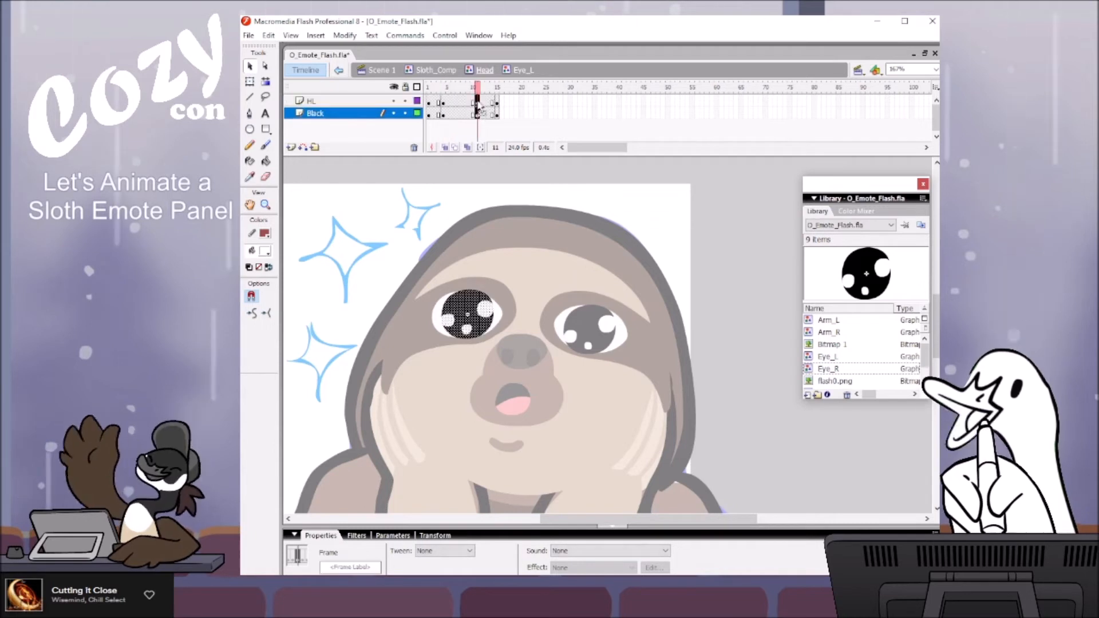
click(463, 102)
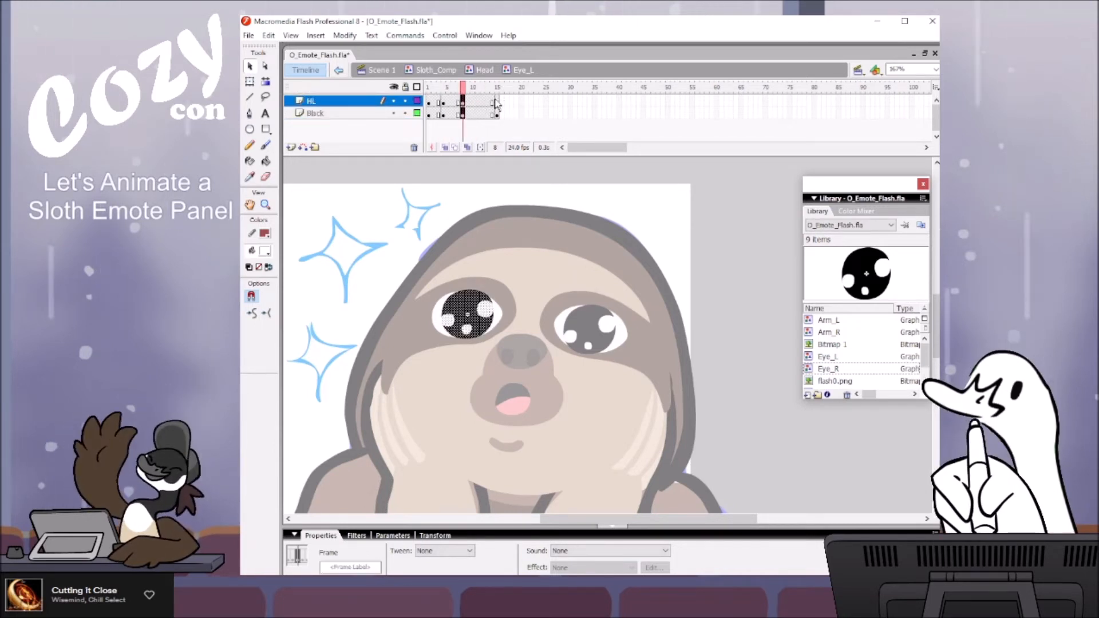
mouse_move(497, 102)
mouse_down()
mouse_move(497, 115)
mouse_move(482, 102)
mouse_up()
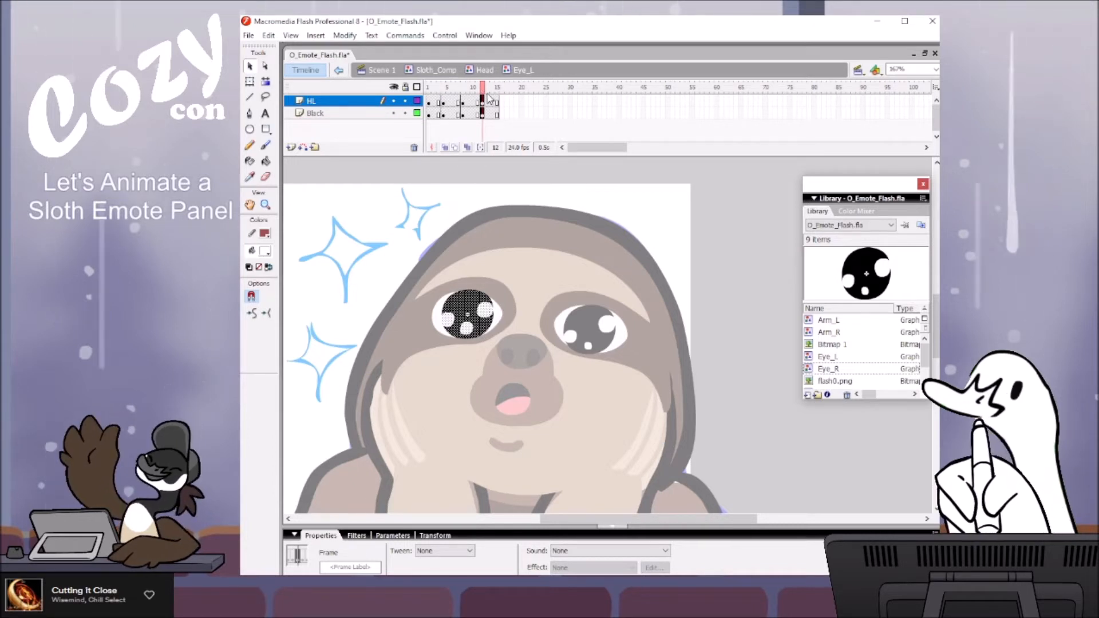
click(464, 87)
drag(442, 90, 478, 86)
double_click(589, 164)
mouse_move(444, 87)
mouse_down()
mouse_move(480, 87)
mouse_move(444, 84)
mouse_up()
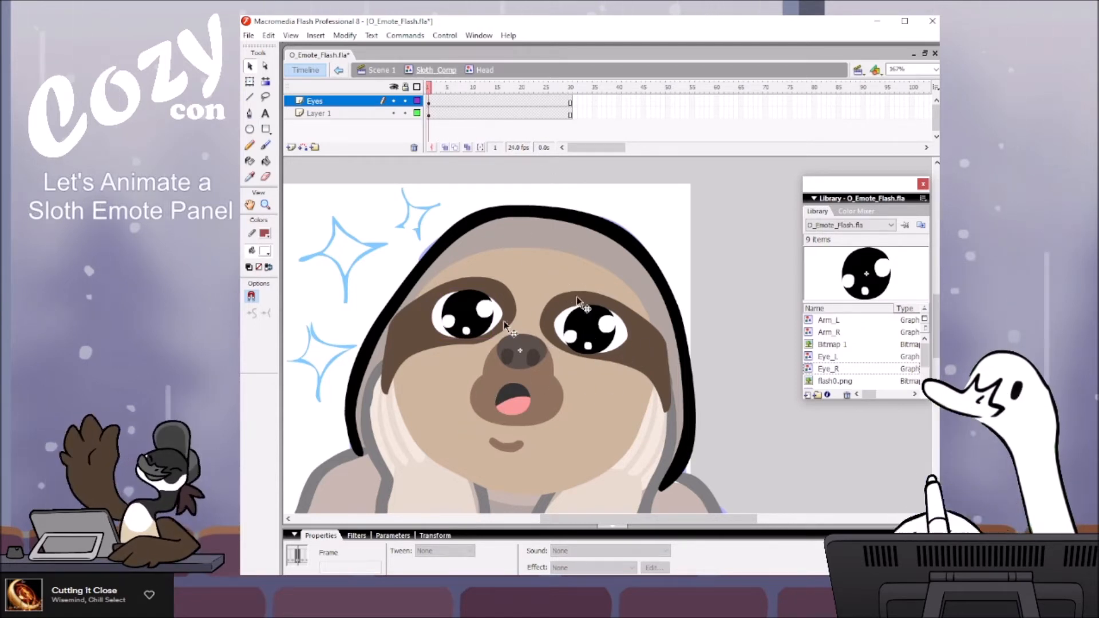
Step: Display the Eyes layer as outlines and add a new layer above it
click(600, 335)
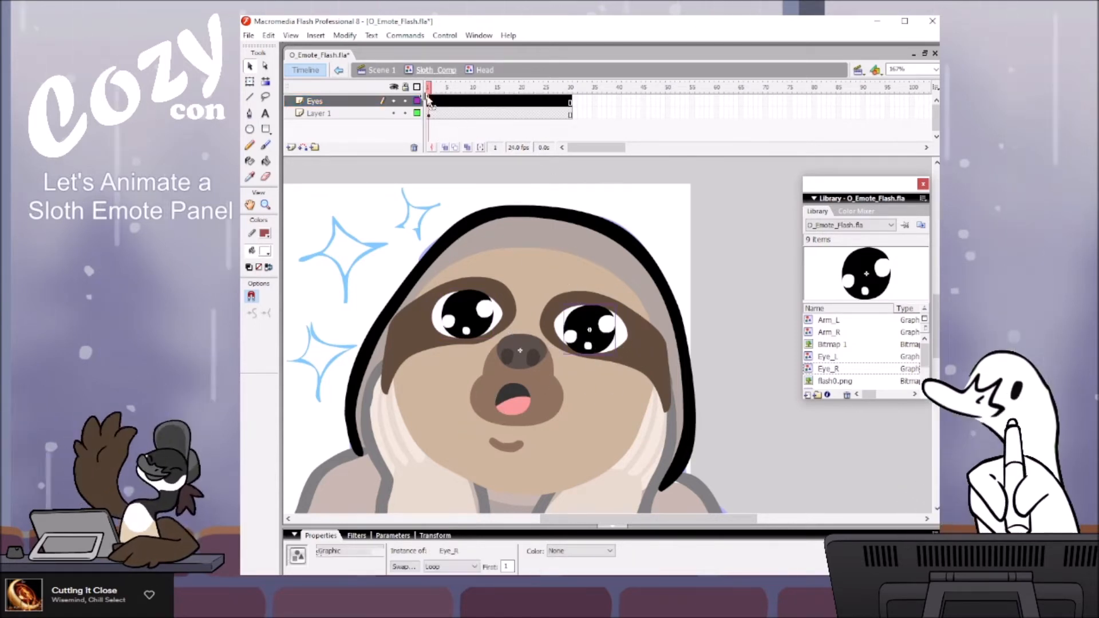
click(429, 102)
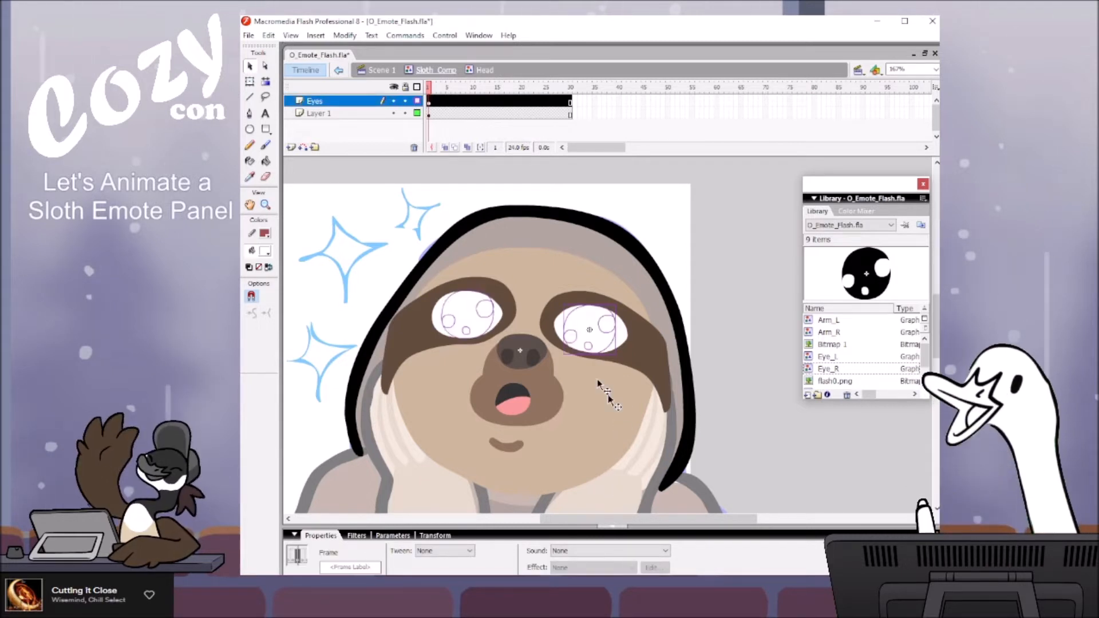
click(292, 147)
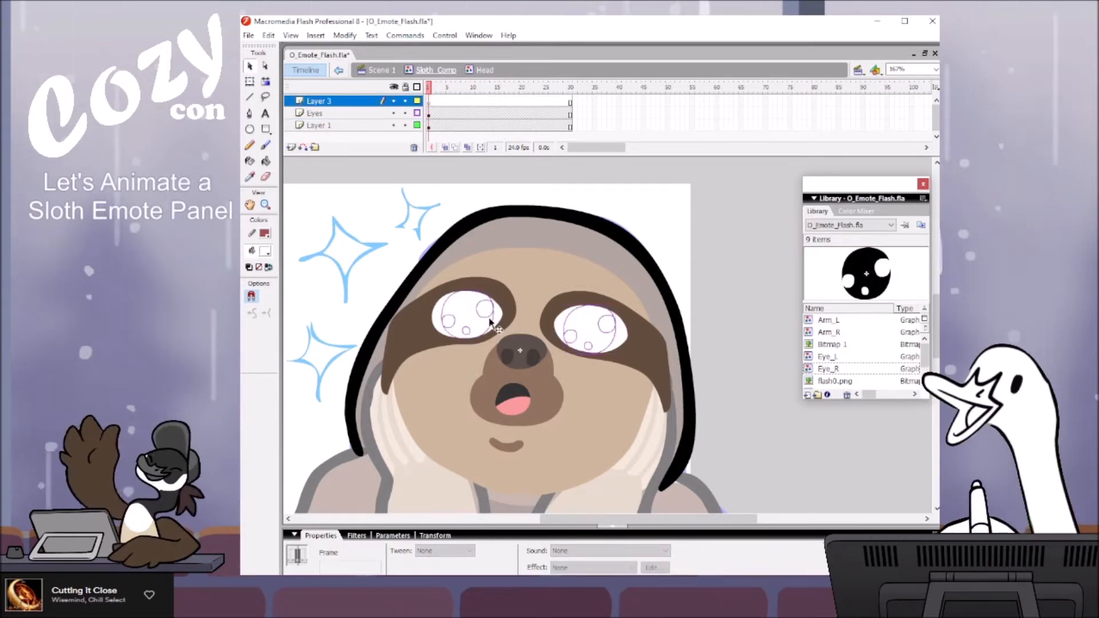
Step: Place an instance of Eye_L on Layer 3, aligned over the outlined eye on the right side of the sloth's face
click(492, 334)
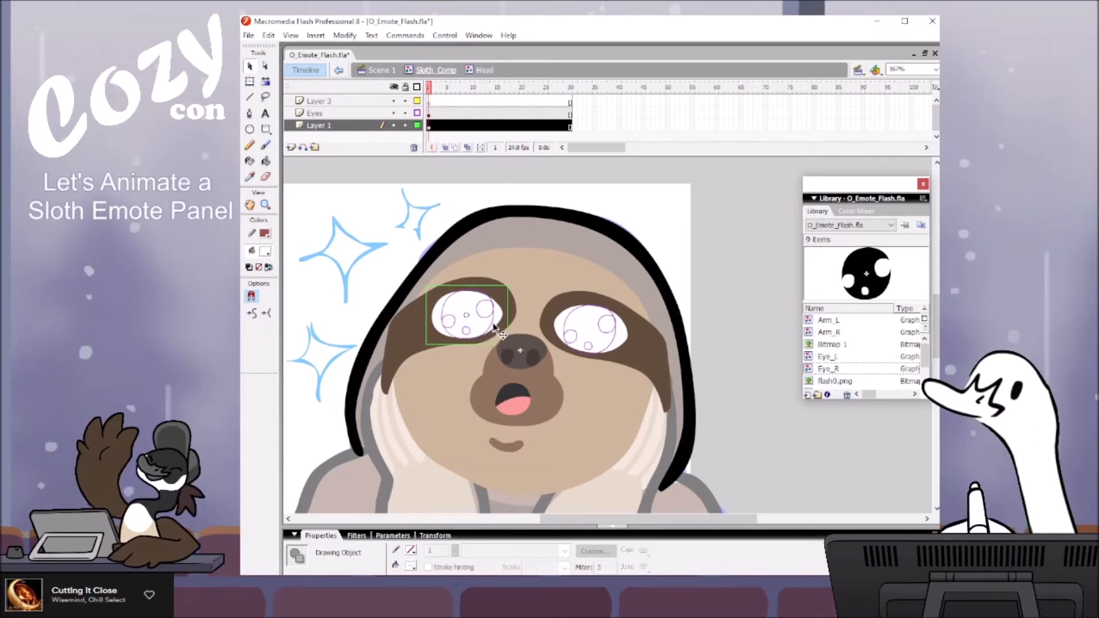
drag(493, 327, 564, 295)
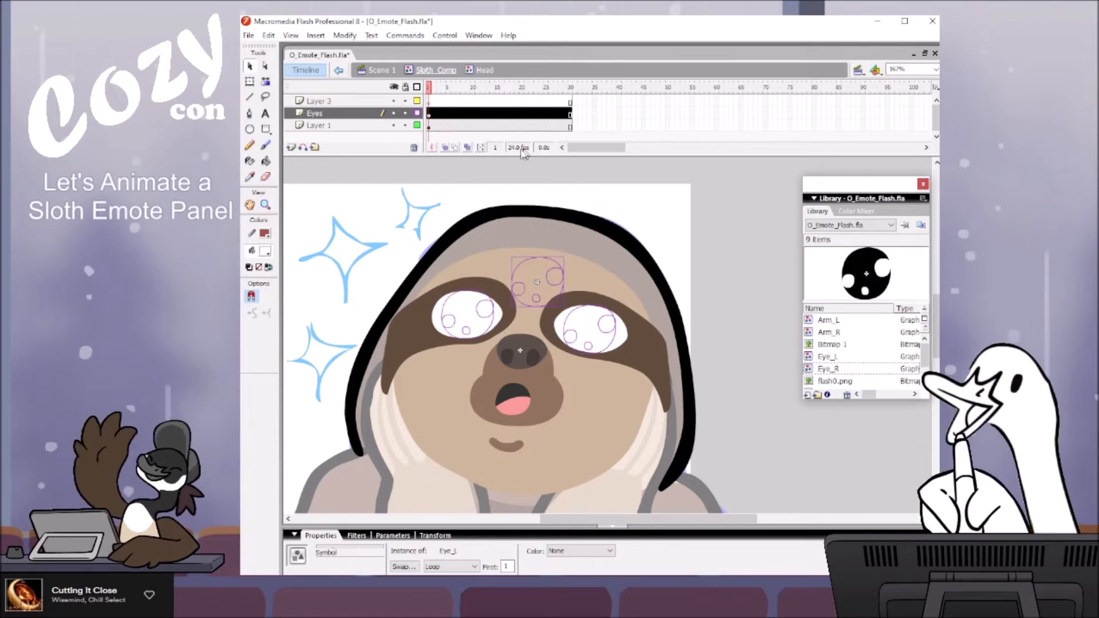
key(ctrl+x)
click(362, 102)
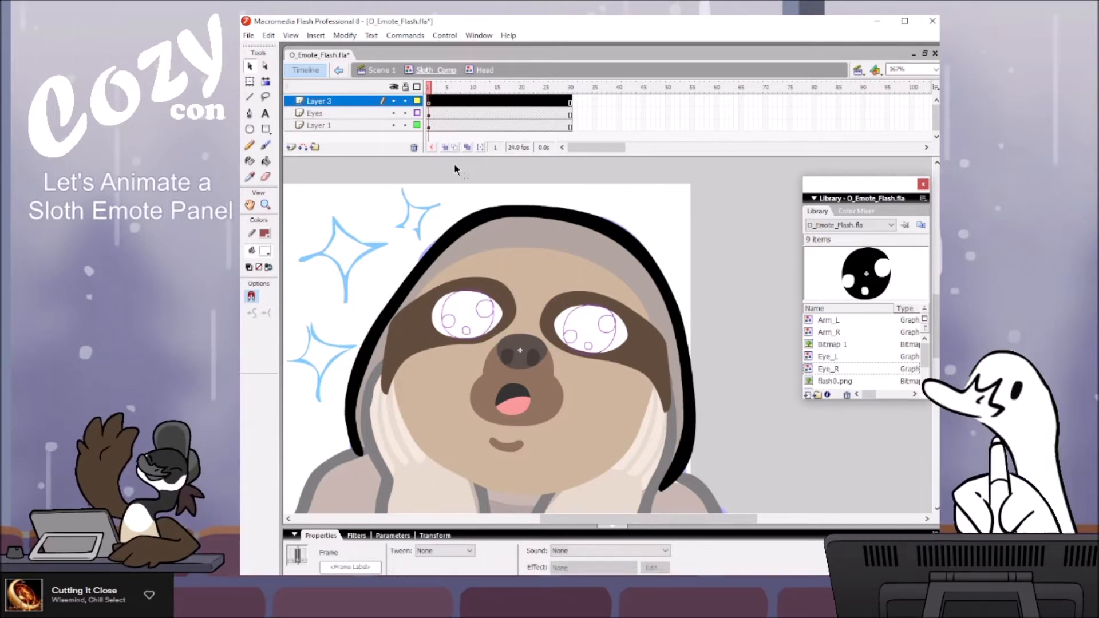
drag(550, 283, 601, 326)
key(z)
click(601, 325)
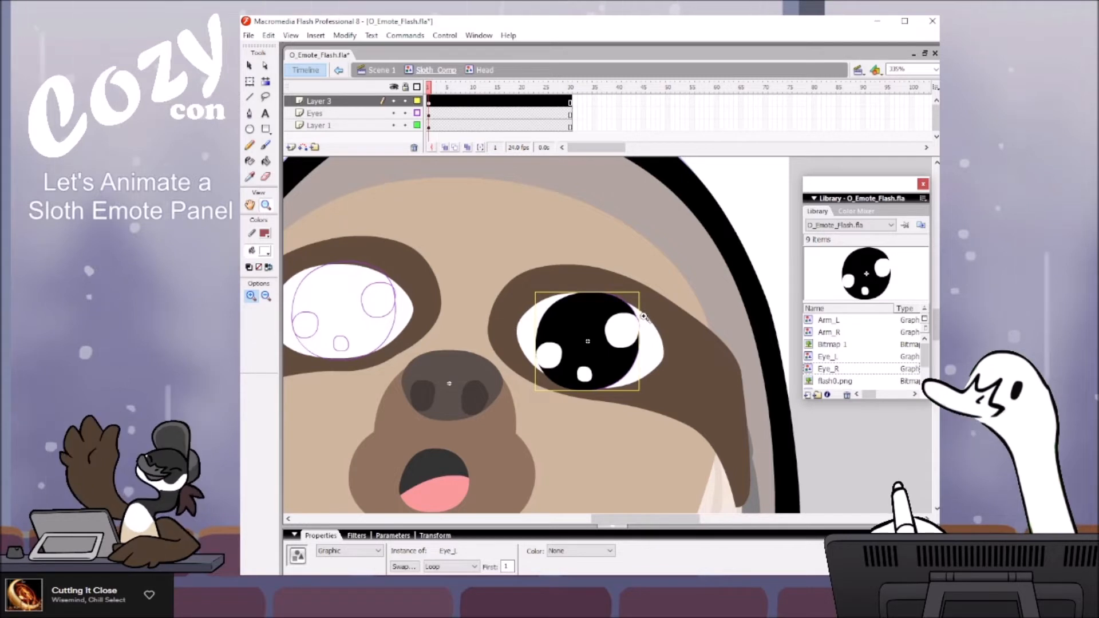
alt+click(624, 381)
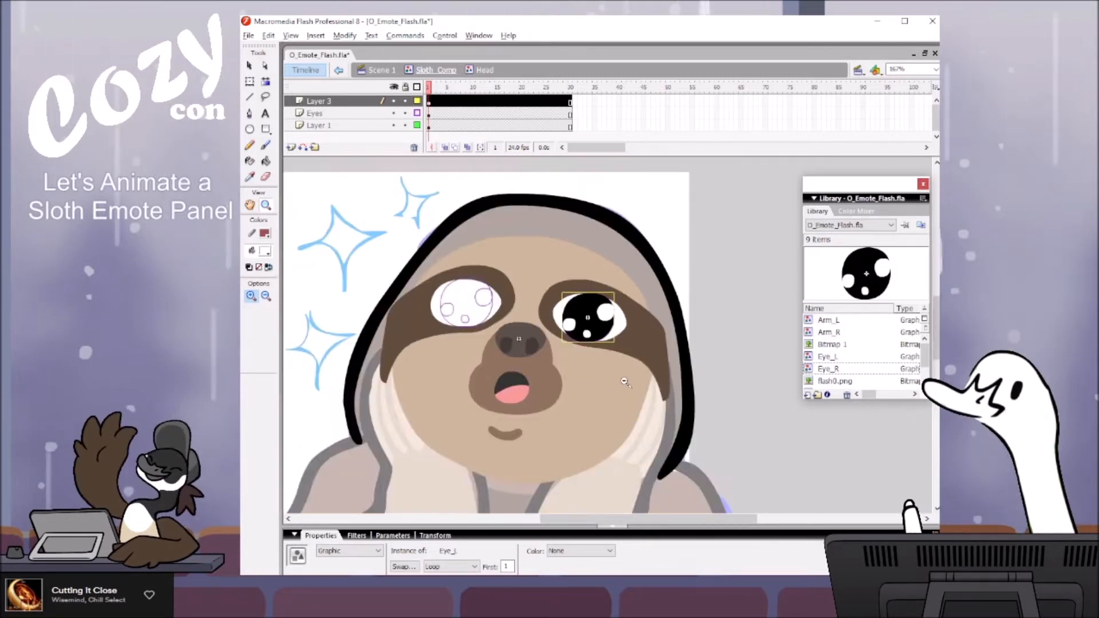
drag(671, 332, 646, 331)
Step: Remove the old right-hand eye instance from the Eyes layer and display both Eyes and Layer 3 as filled artwork
click(361, 114)
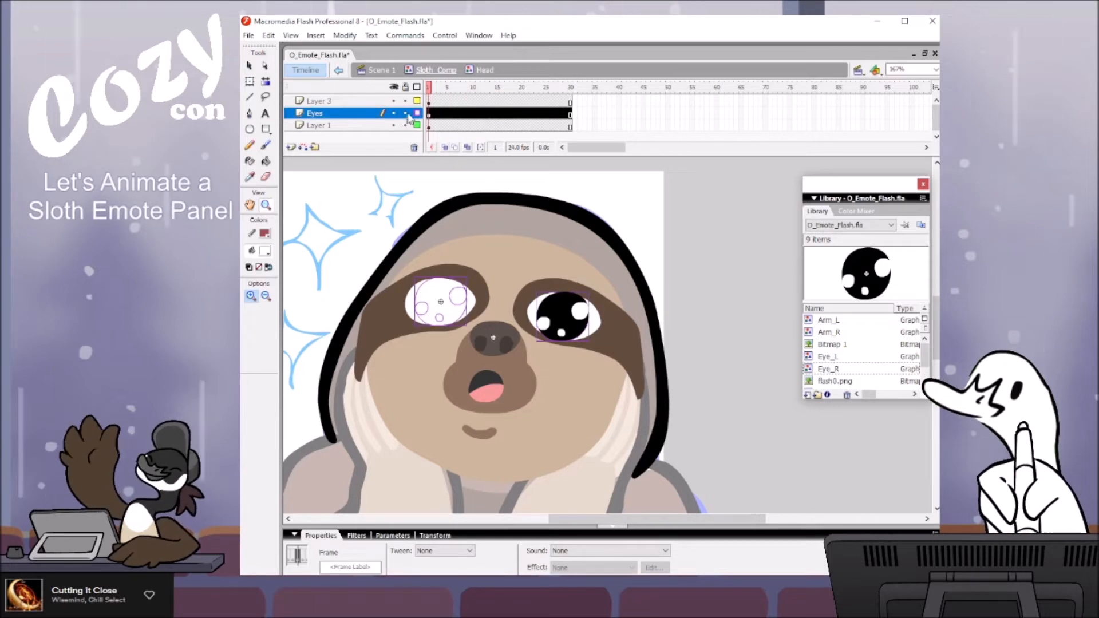
key(v)
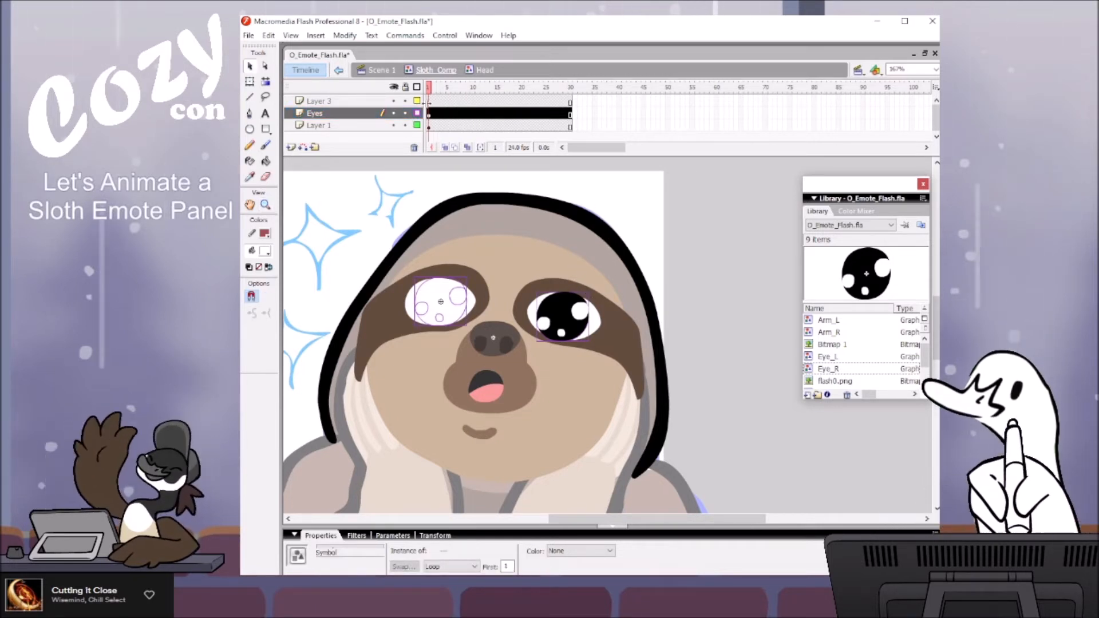
click(418, 113)
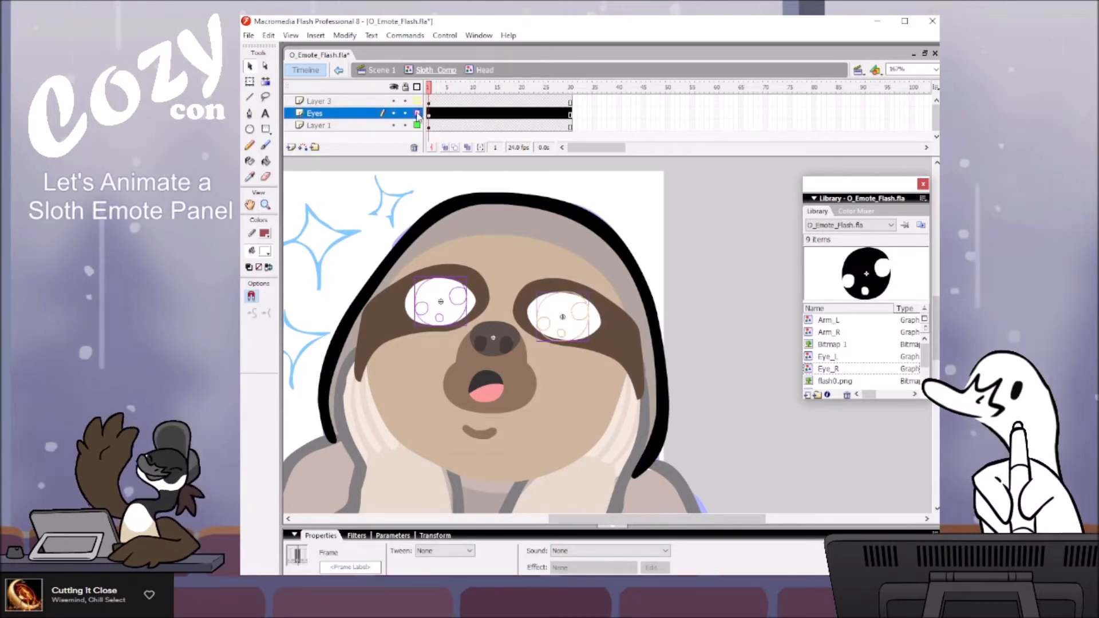
click(596, 259)
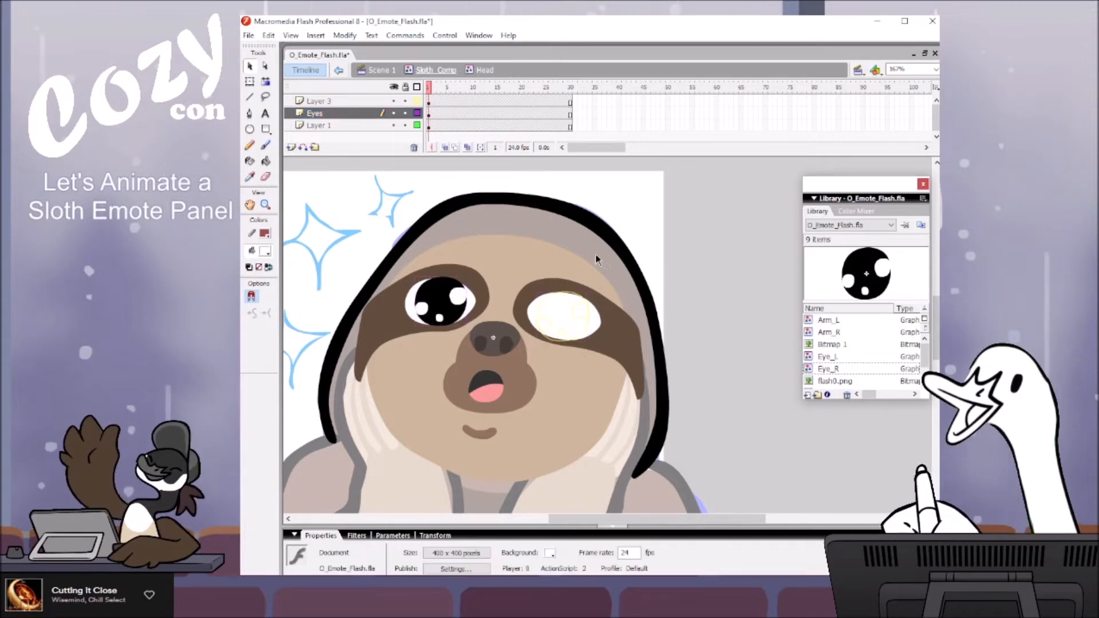
click(417, 100)
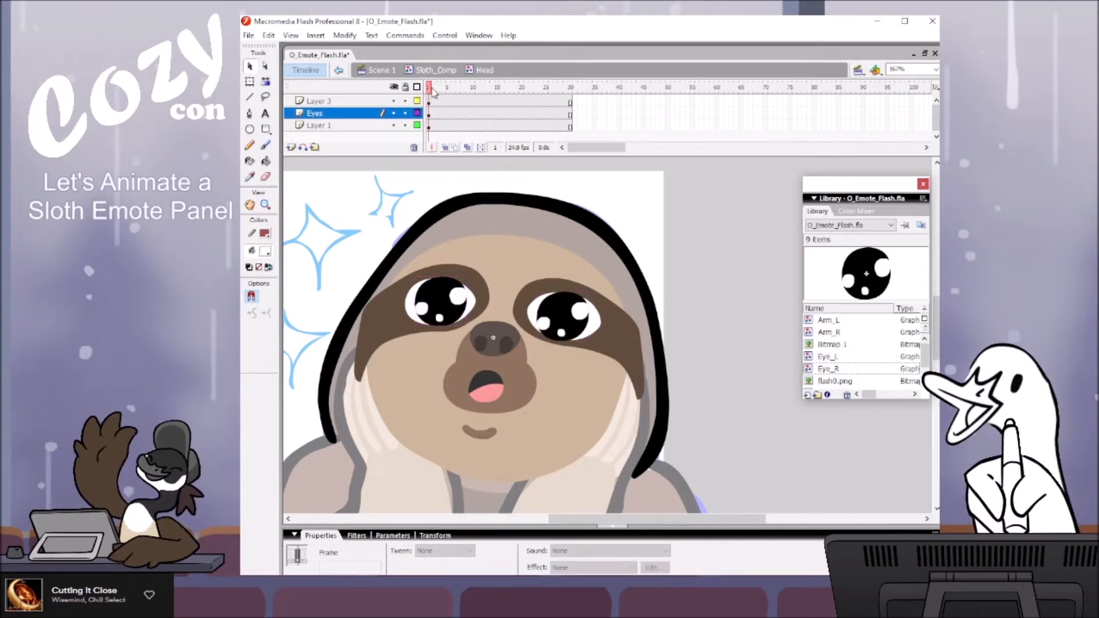
Step: Enlarge the bottom highlight on frame 1 of the Eye_L symbol with the Brush tool, and return to the Head symbol
click(570, 86)
drag(571, 80, 483, 83)
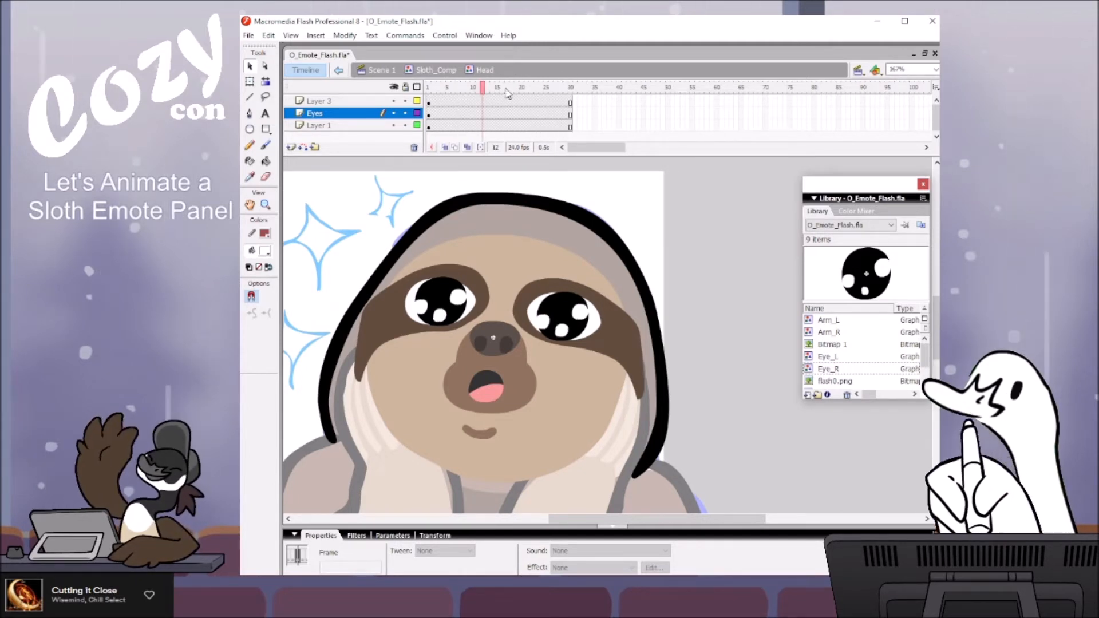
double_click(564, 318)
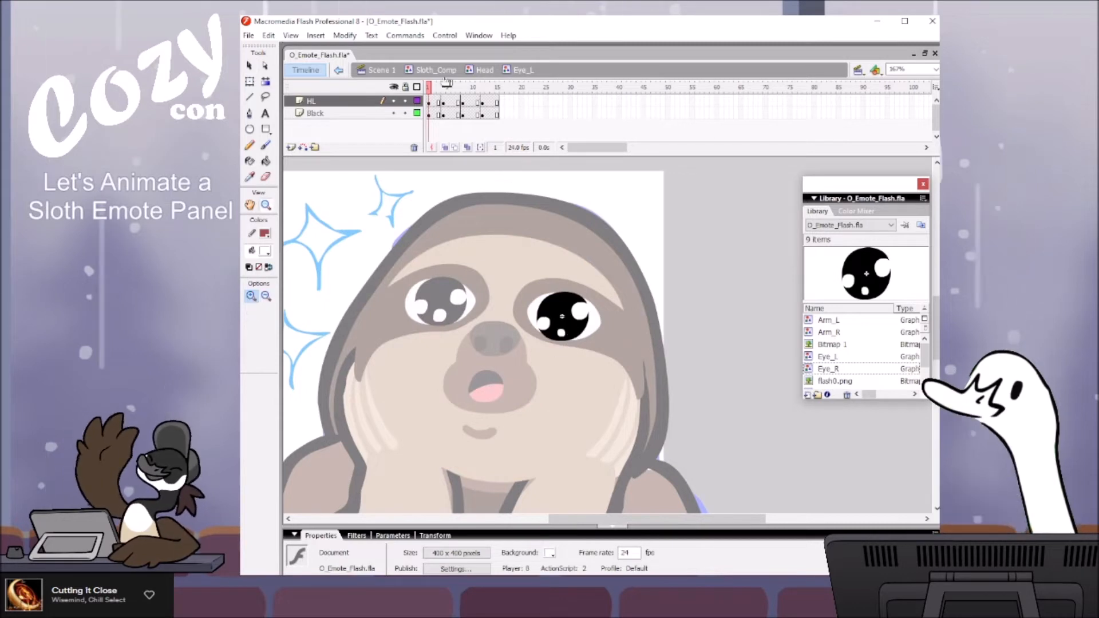
click(565, 330)
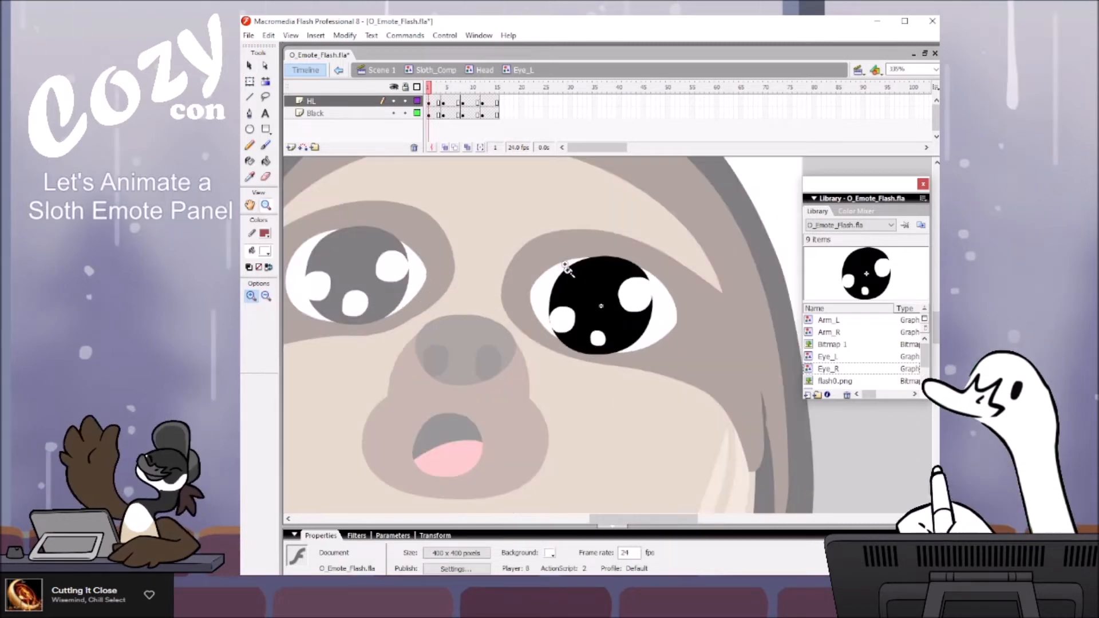
click(267, 146)
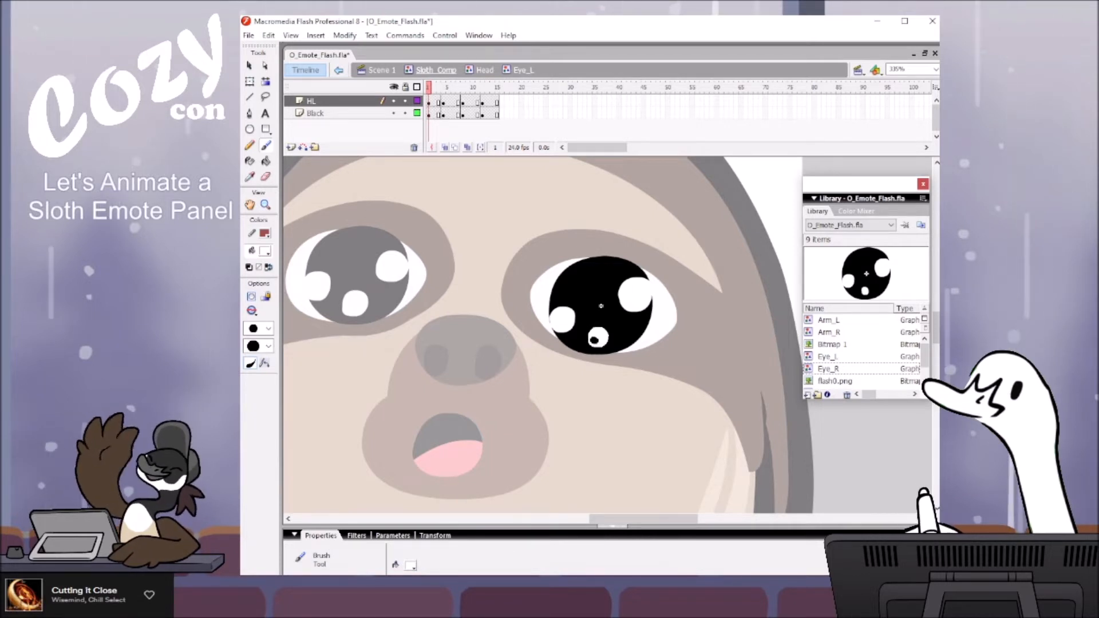
key(z)
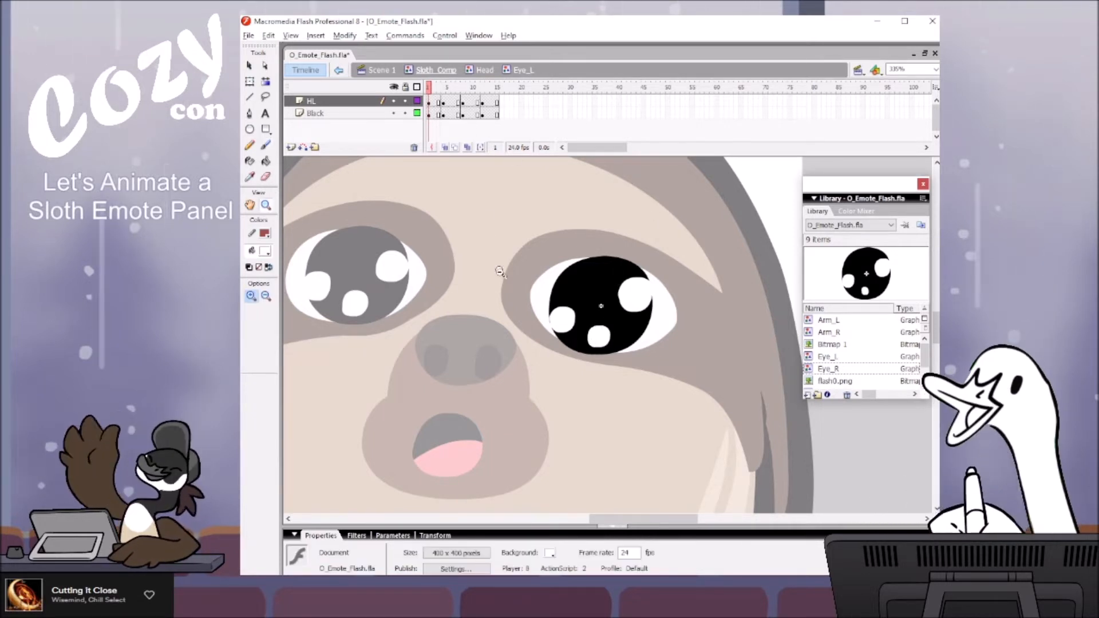
click(485, 70)
alt+click(605, 306)
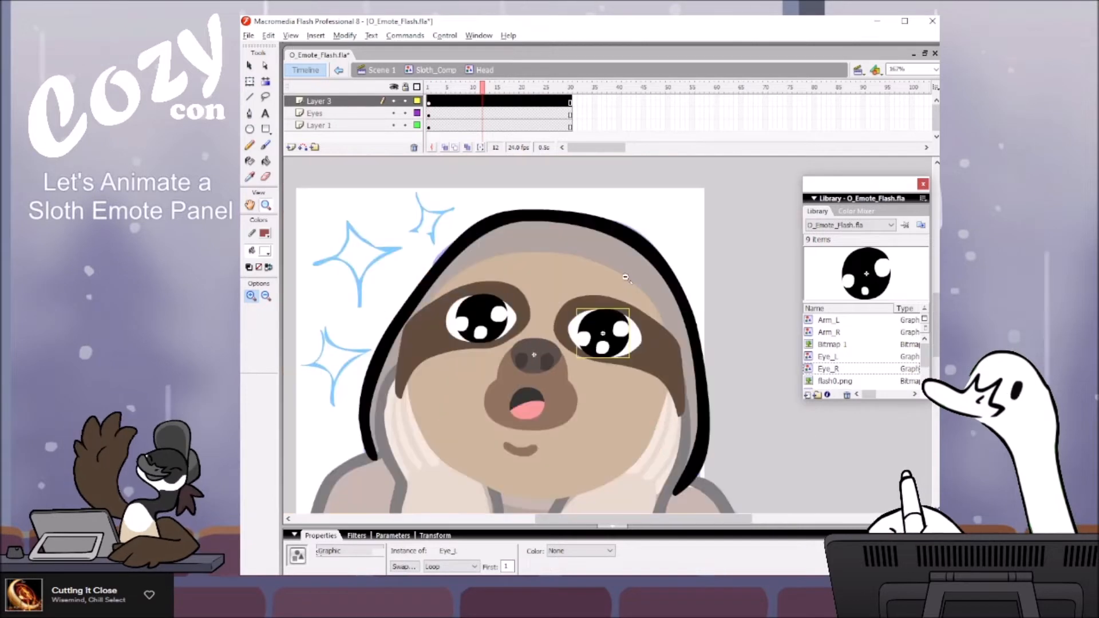
Step: Scrub through the Head timeline up to frame 30 to review the highlights moving in both eyes
key(v)
click(482, 86)
drag(462, 87, 544, 76)
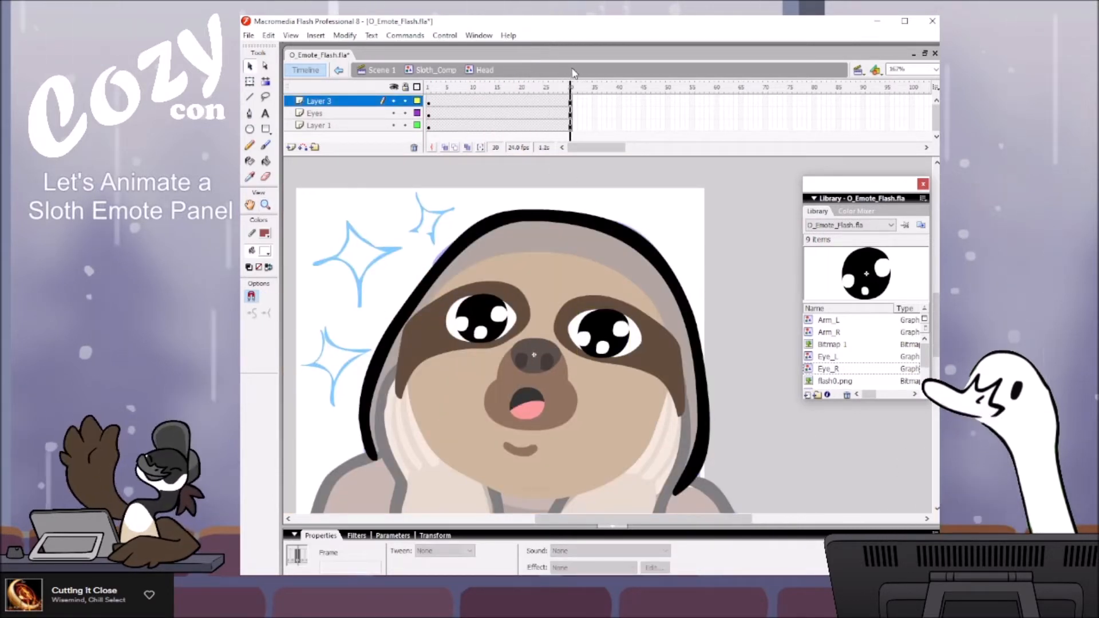
drag(595, 71, 533, 87)
Step: Open the Eye_L symbol and nudge the lower-left highlight on frame 1 slightly upward to match the neighbouring poses
double_click(608, 355)
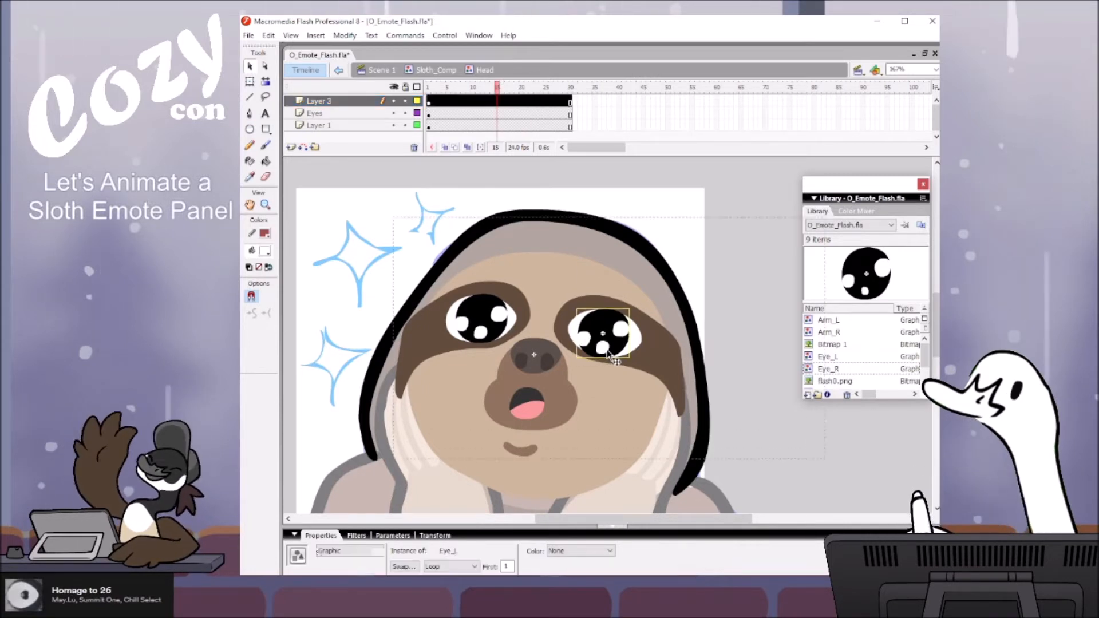
key(z)
click(607, 347)
key(v)
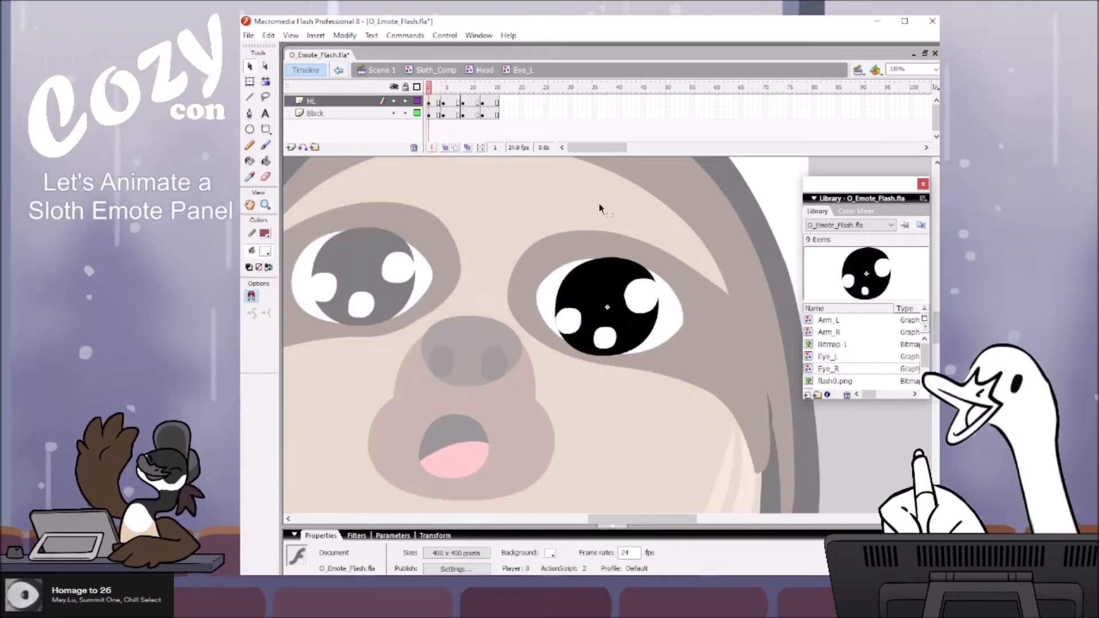
click(449, 87)
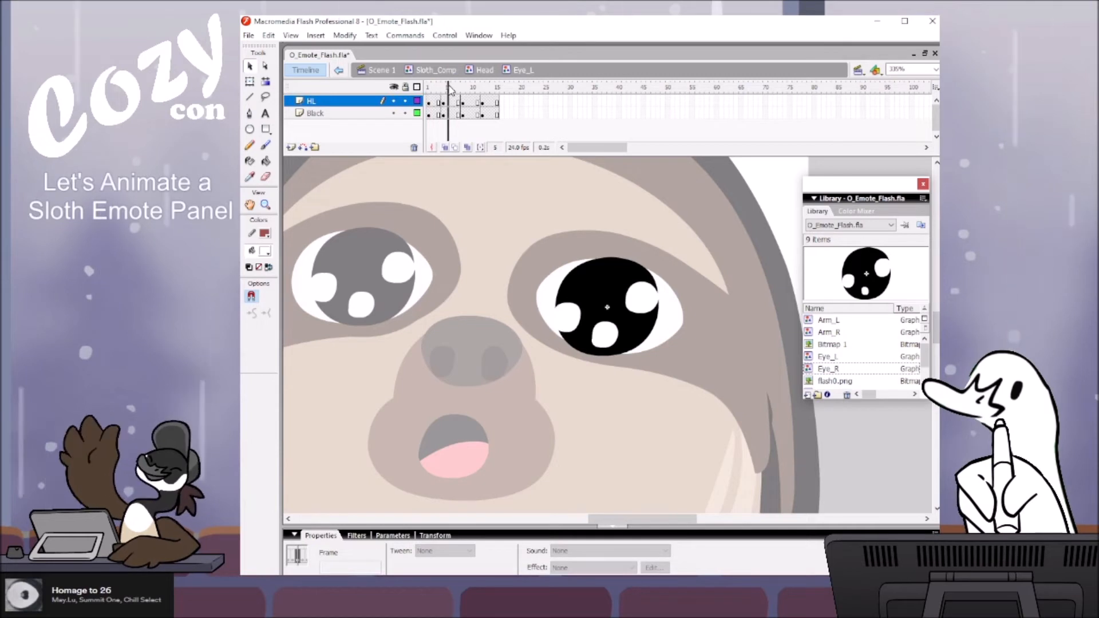
click(429, 87)
click(568, 322)
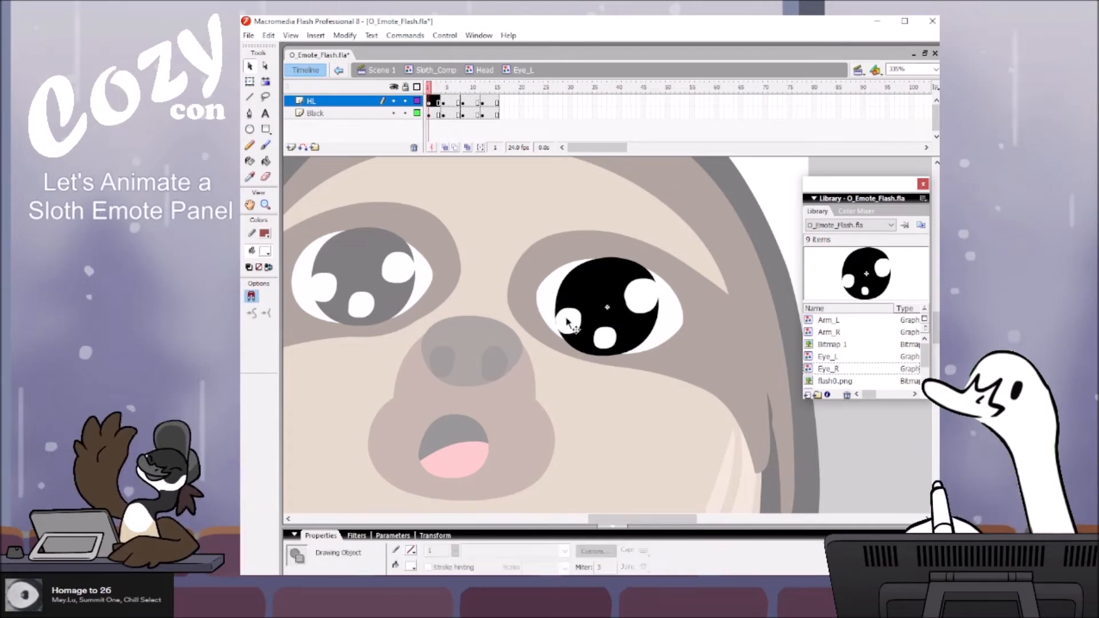
key(Up)
key(Up)
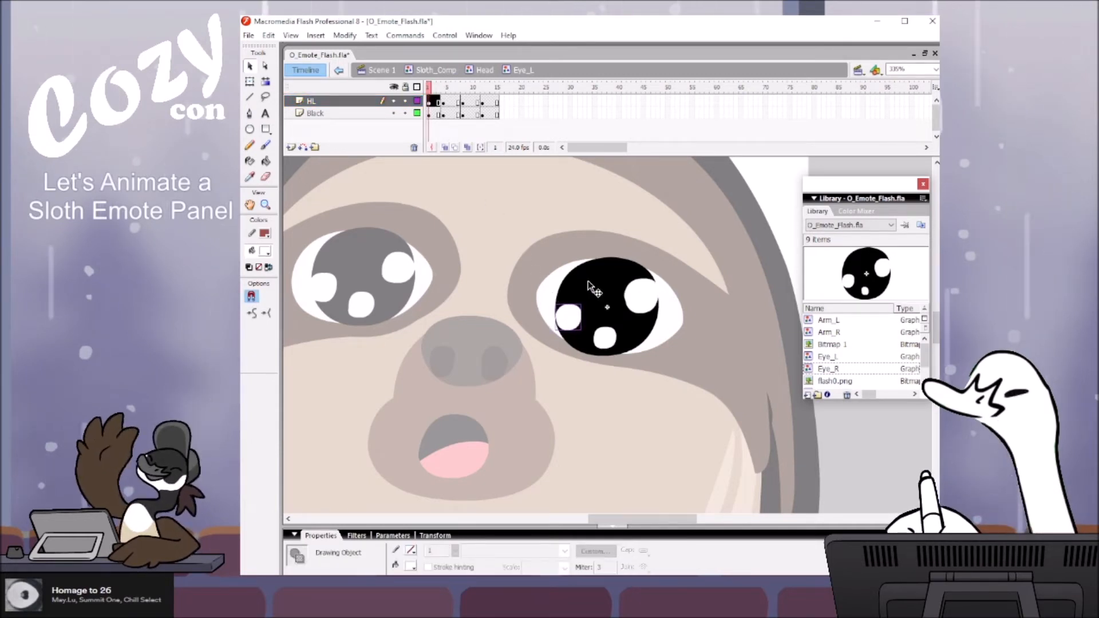
Step: Check the last frames of Eye_L up to frame 15, and return to the Head symbol to inspect both eyes
click(493, 87)
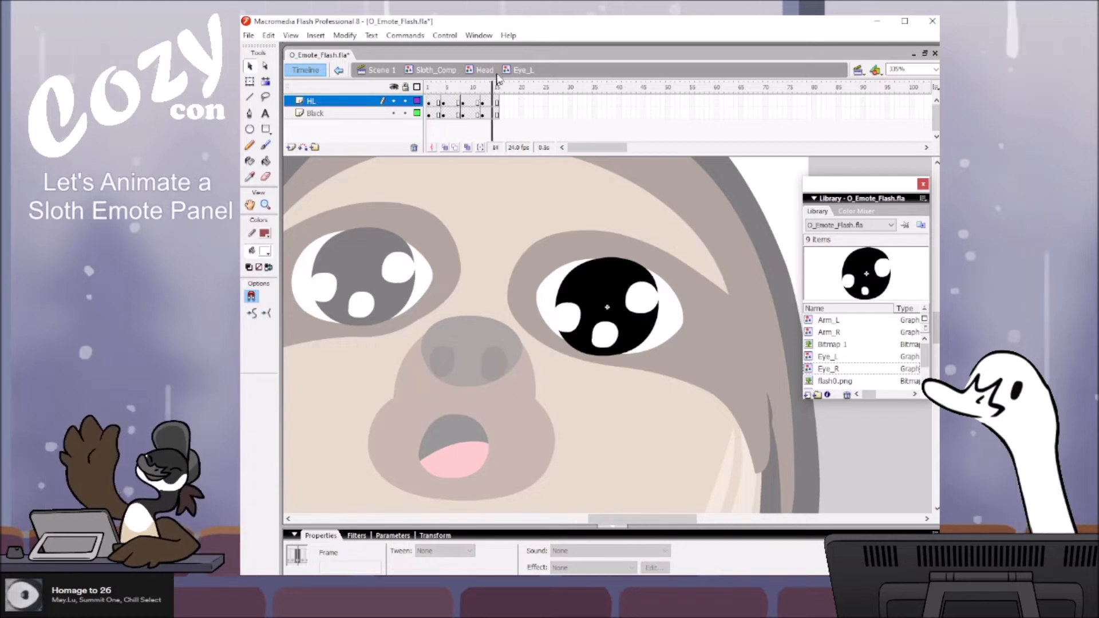
click(475, 88)
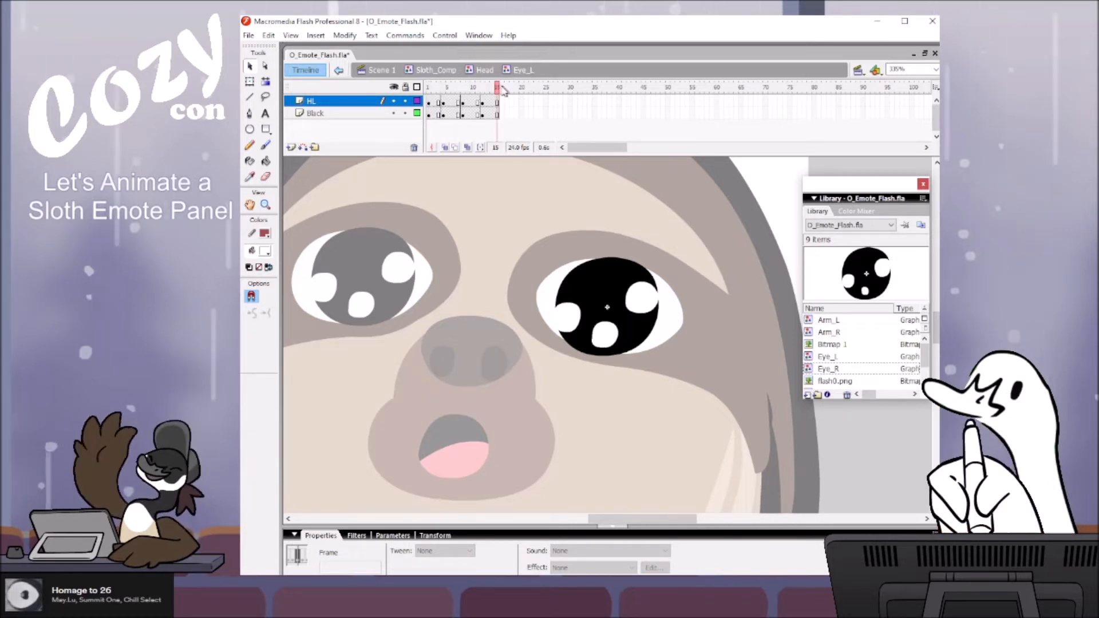
click(485, 69)
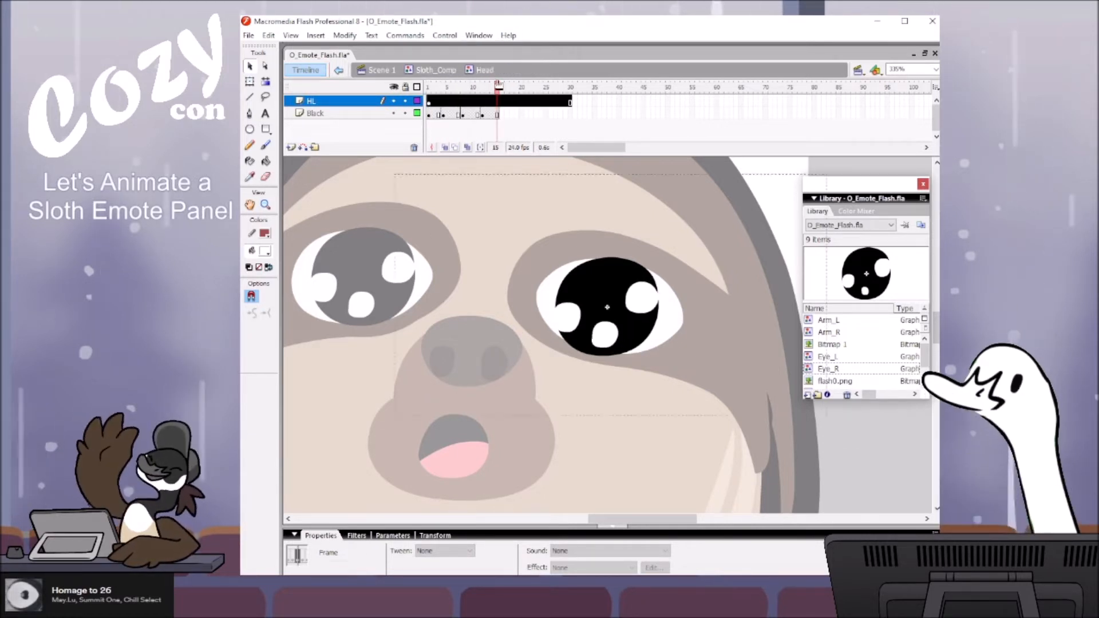
key(z)
alt+click(569, 319)
drag(639, 384, 592, 400)
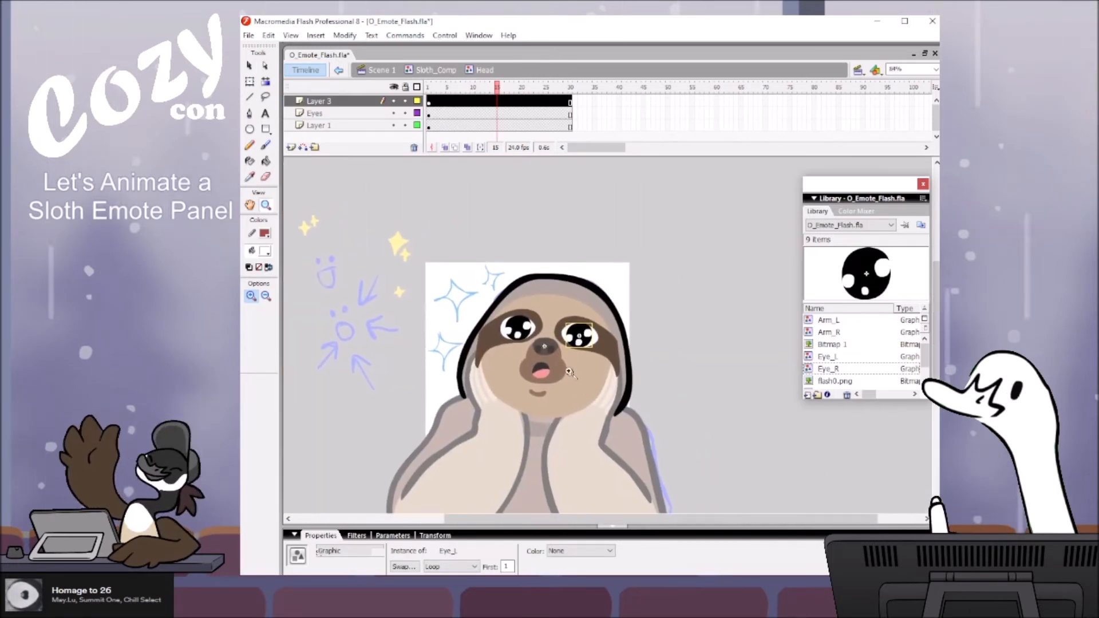
click(579, 364)
drag(635, 328, 630, 366)
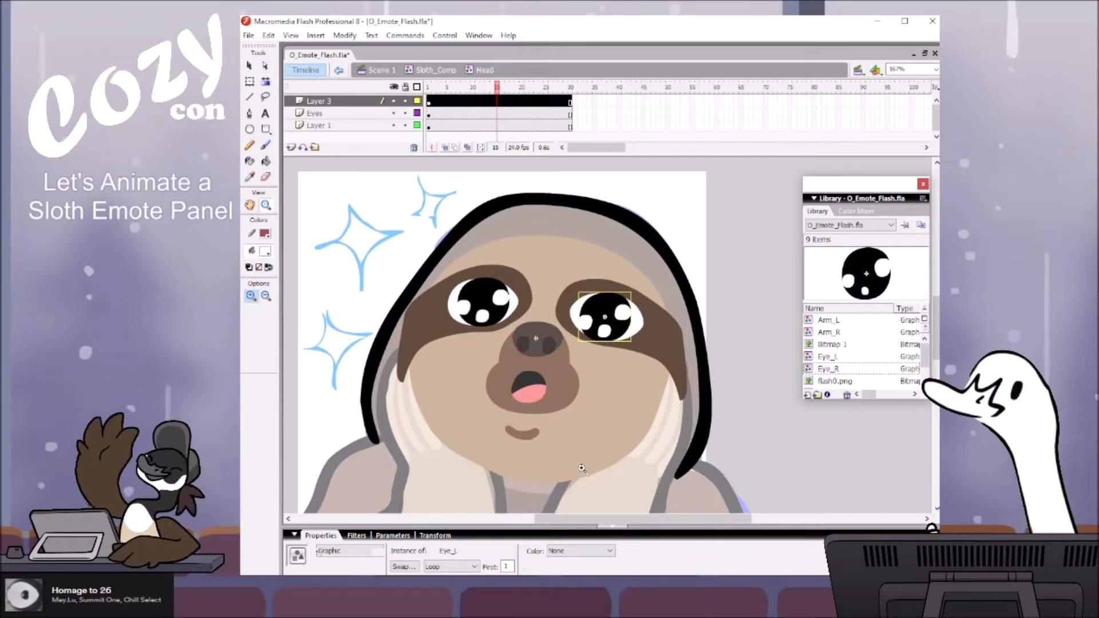
key(v)
click(735, 441)
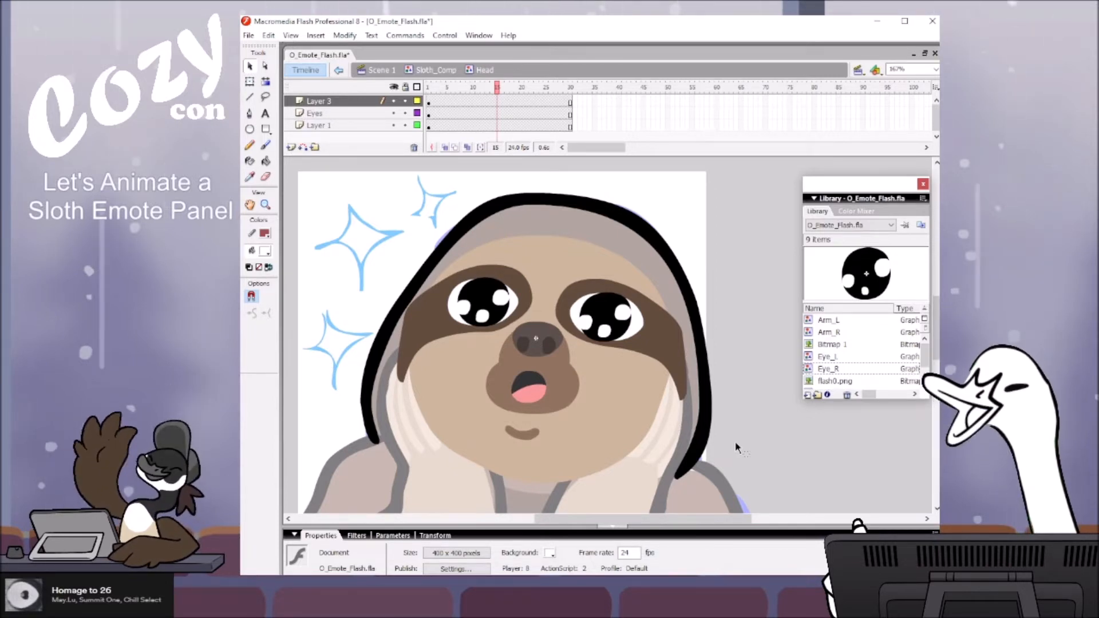
Step: Return to the Sloth_Comp symbol and scrub its Start and Reaction frames to review the eye highlights on the whole sloth
click(443, 64)
drag(496, 89, 534, 140)
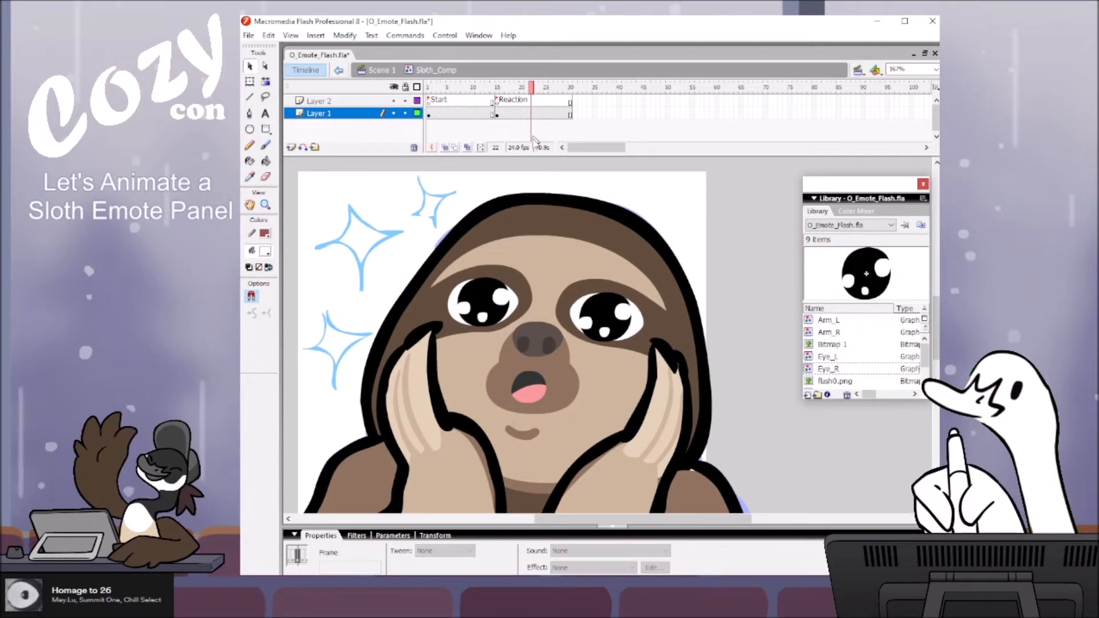
click(434, 88)
key(z)
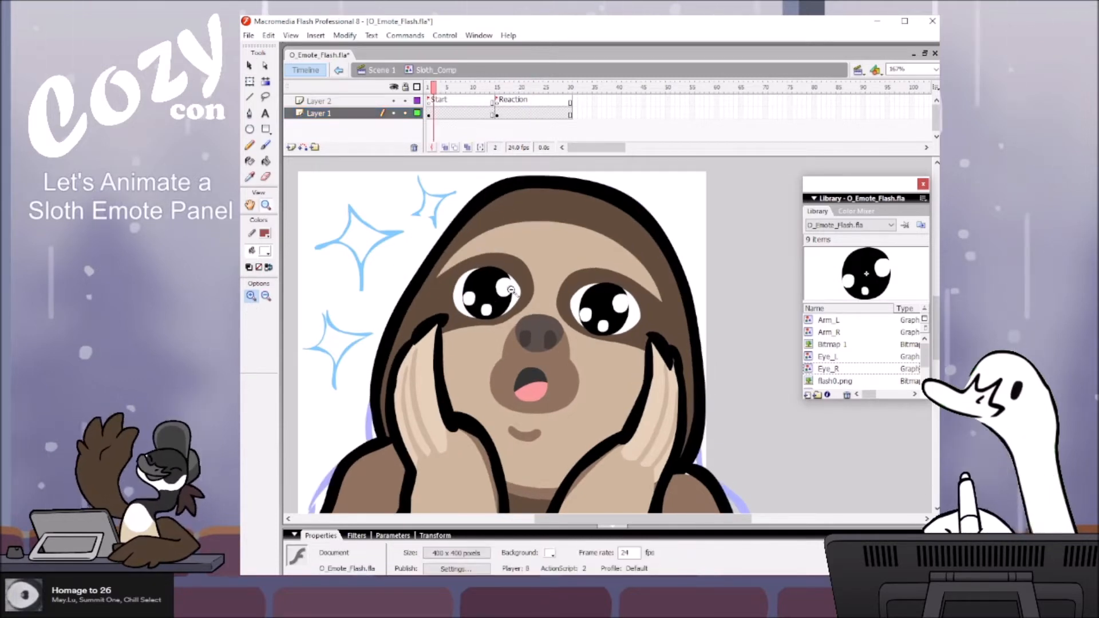
alt+click(517, 292)
drag(633, 305, 571, 254)
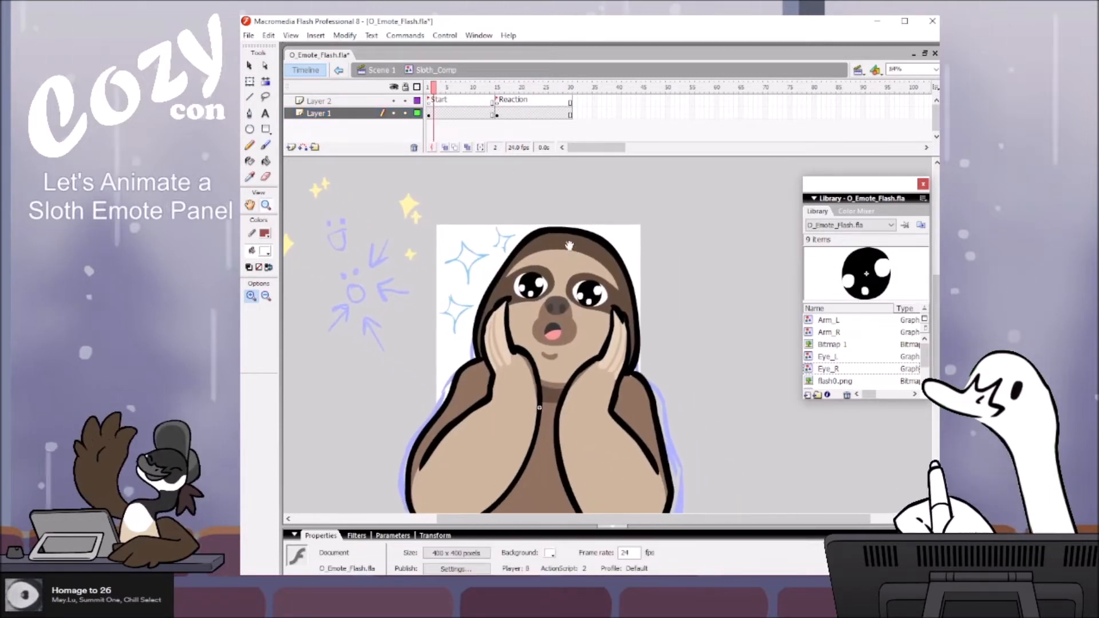
mouse_move(490, 86)
mouse_down()
mouse_move(501, 85)
mouse_move(470, 83)
mouse_move(521, 83)
mouse_move(448, 86)
mouse_move(570, 91)
mouse_move(403, 103)
mouse_up()
Step: Return to Scene 1, reopen the Sloth_Comp symbol from there, and check the loop setting of the Head instance
click(382, 70)
click(534, 274)
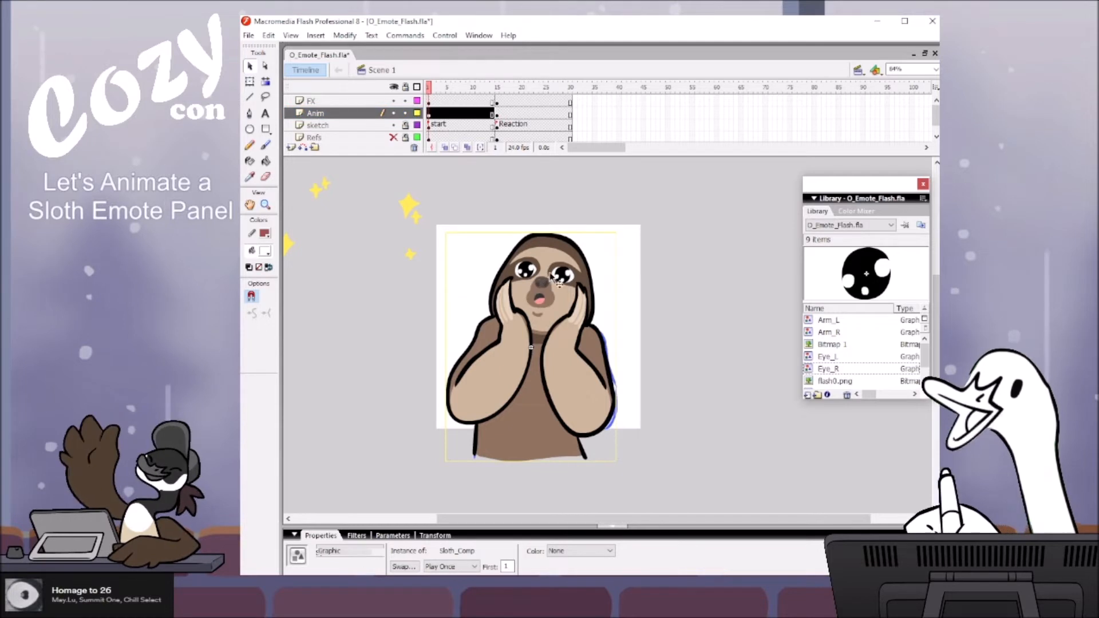
double_click(547, 280)
click(561, 281)
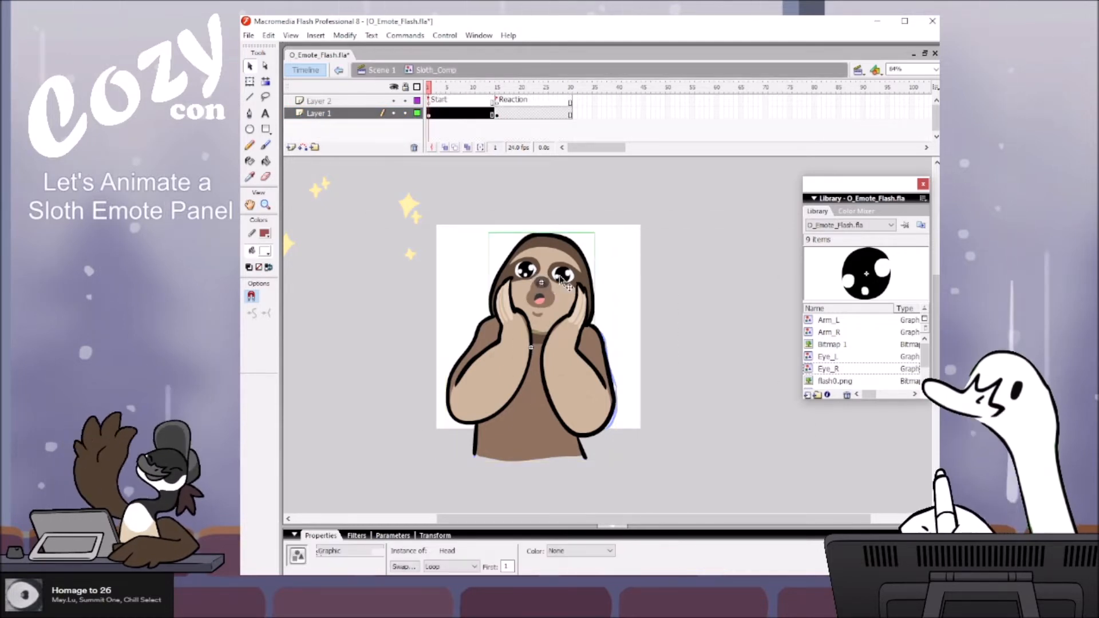
double_click(561, 277)
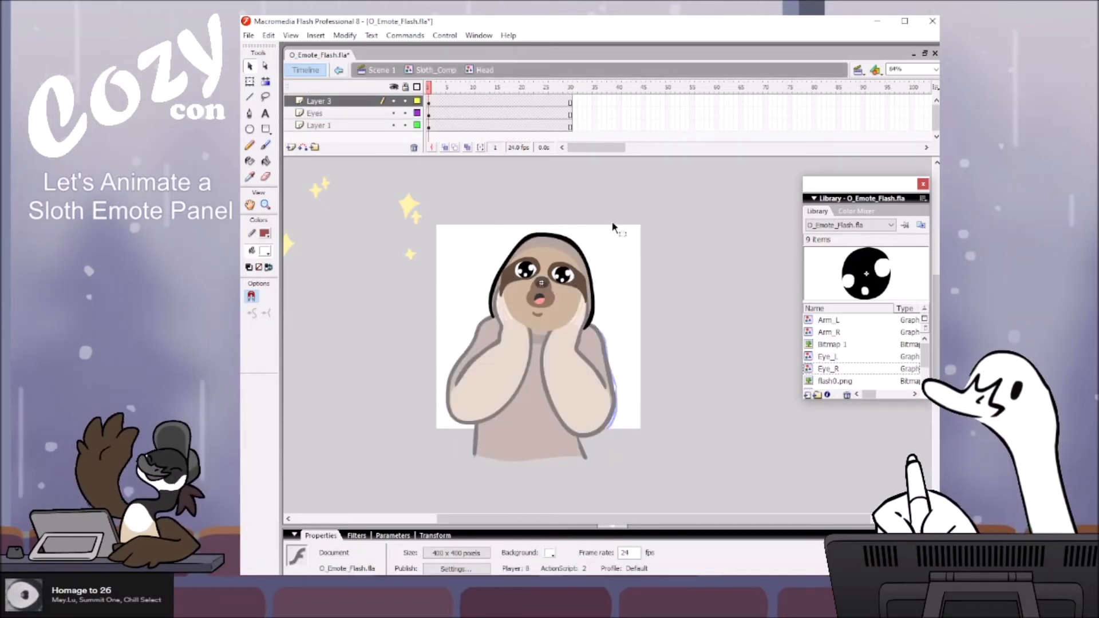
double_click(599, 265)
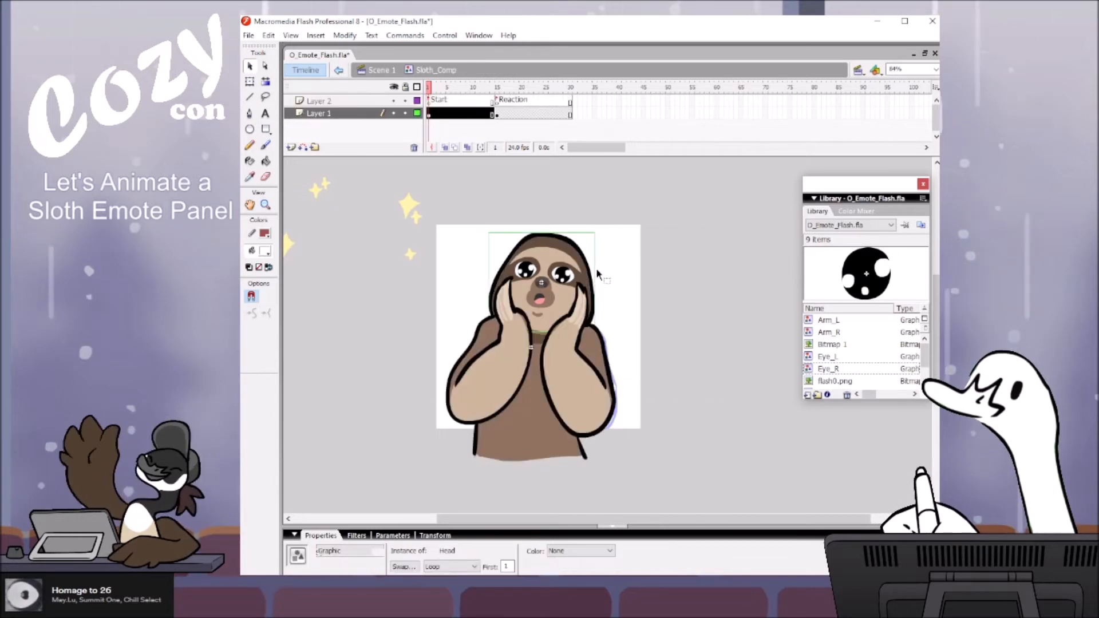
click(475, 567)
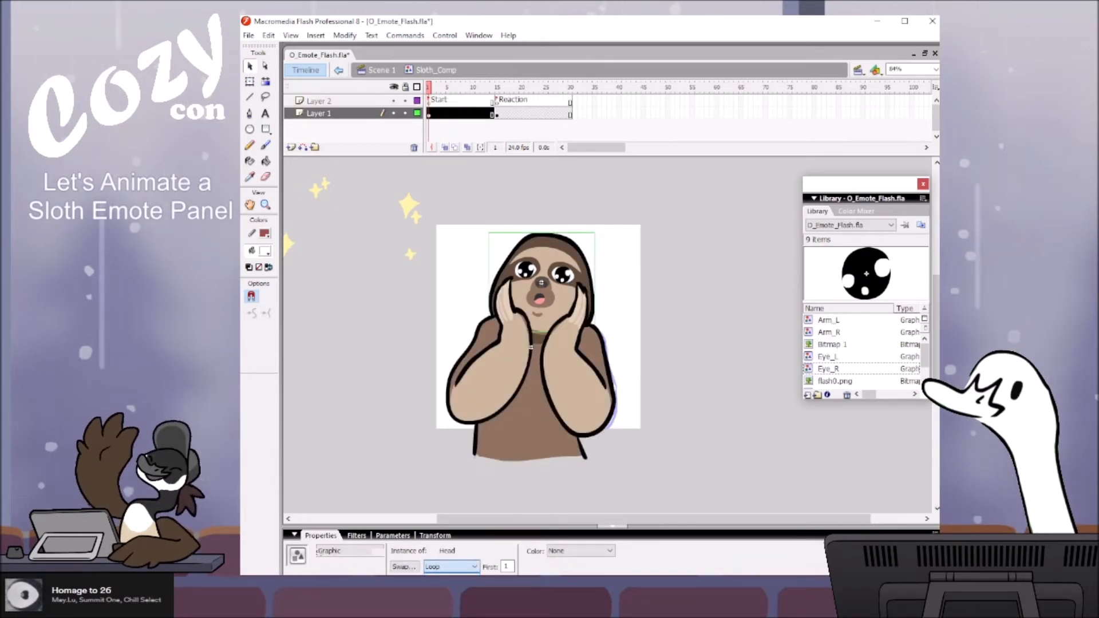
click(670, 441)
Step: Scrub across both poses in Sloth_Comp, and return to Scene 1 to scrub through the Reaction frames
drag(471, 87, 526, 80)
click(378, 70)
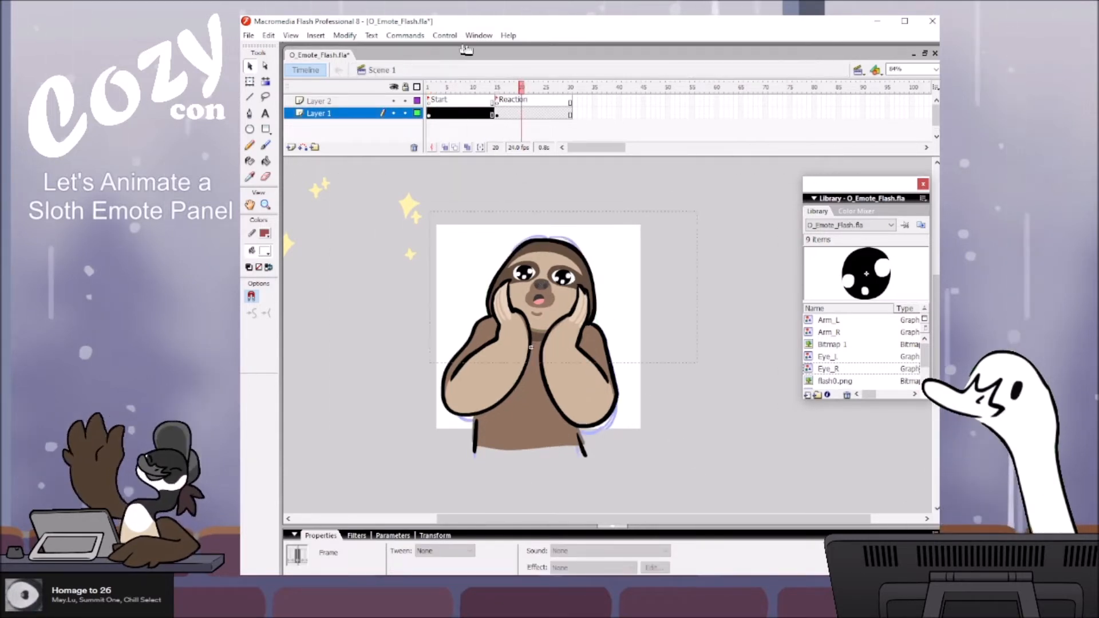
click(511, 86)
drag(511, 86, 547, 89)
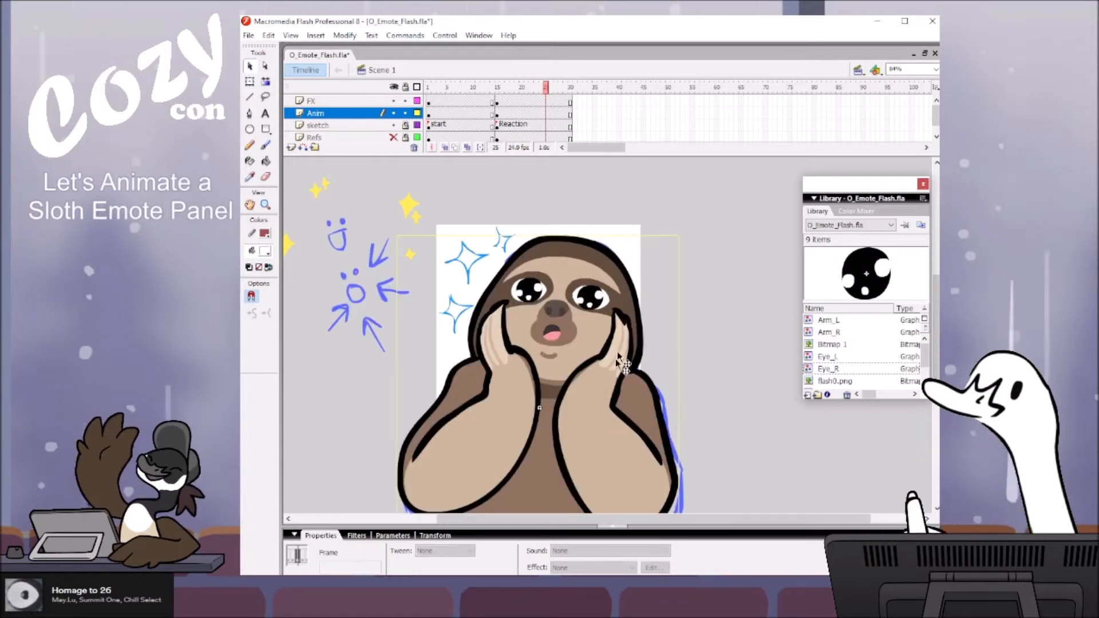
Step: Show the Anim layer as outlines, open Sloth_Comp at frame 15, and outline its Layer 1 to compare it with the sketch
click(417, 113)
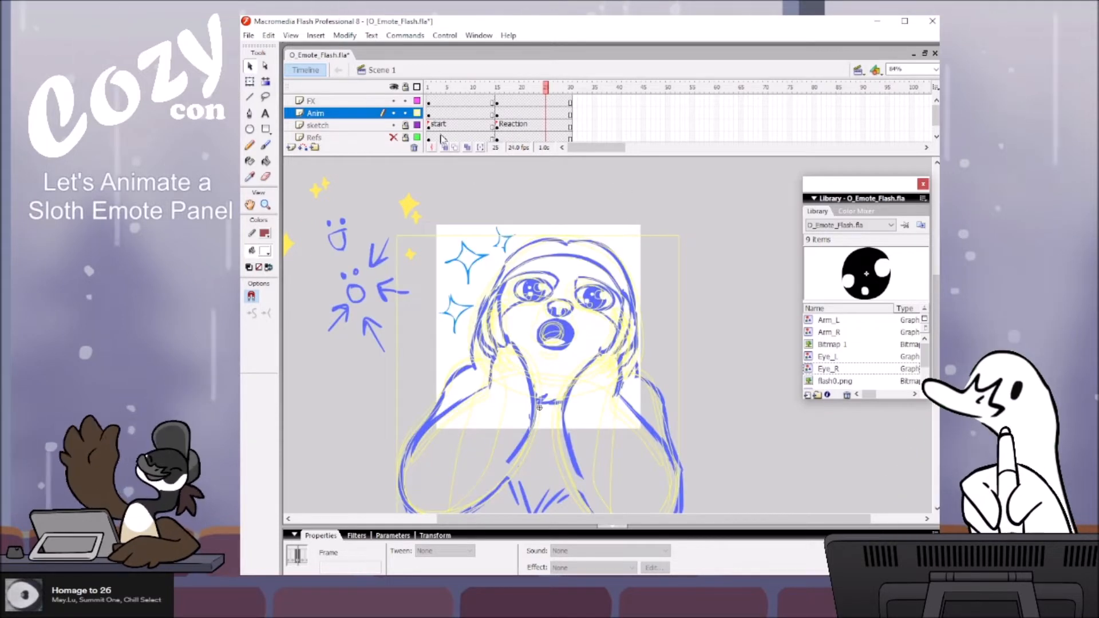
double_click(610, 343)
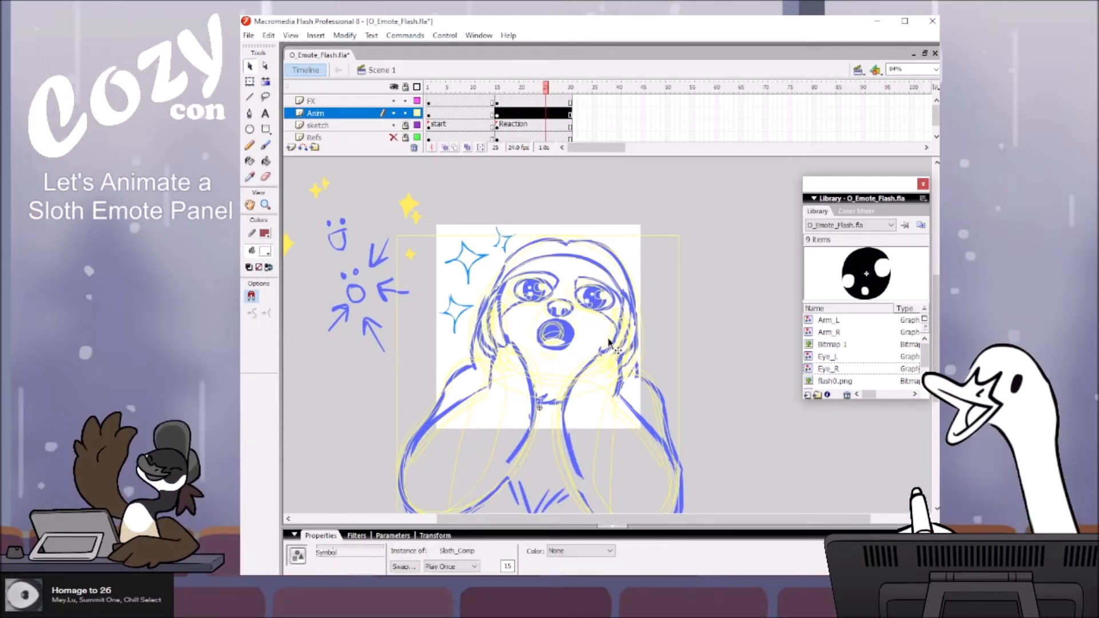
click(501, 114)
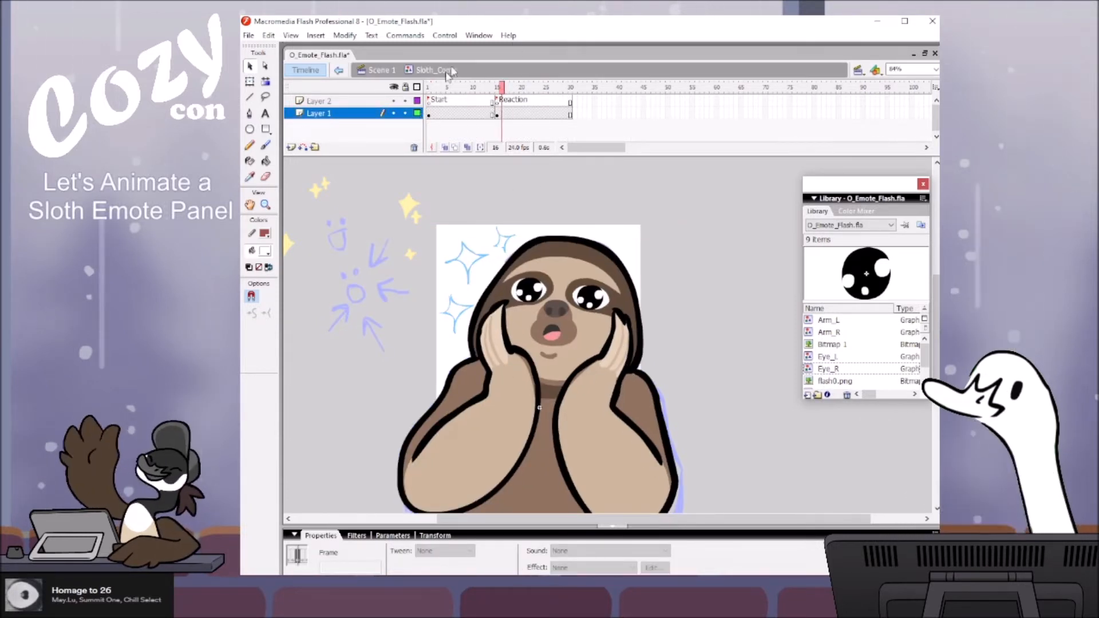
click(497, 89)
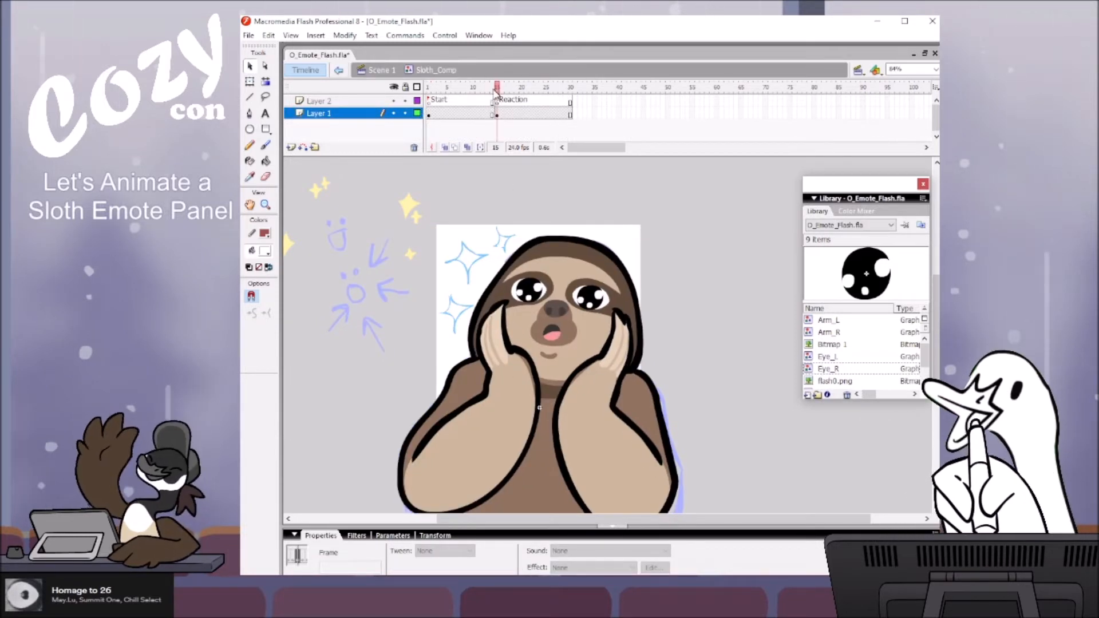
click(417, 113)
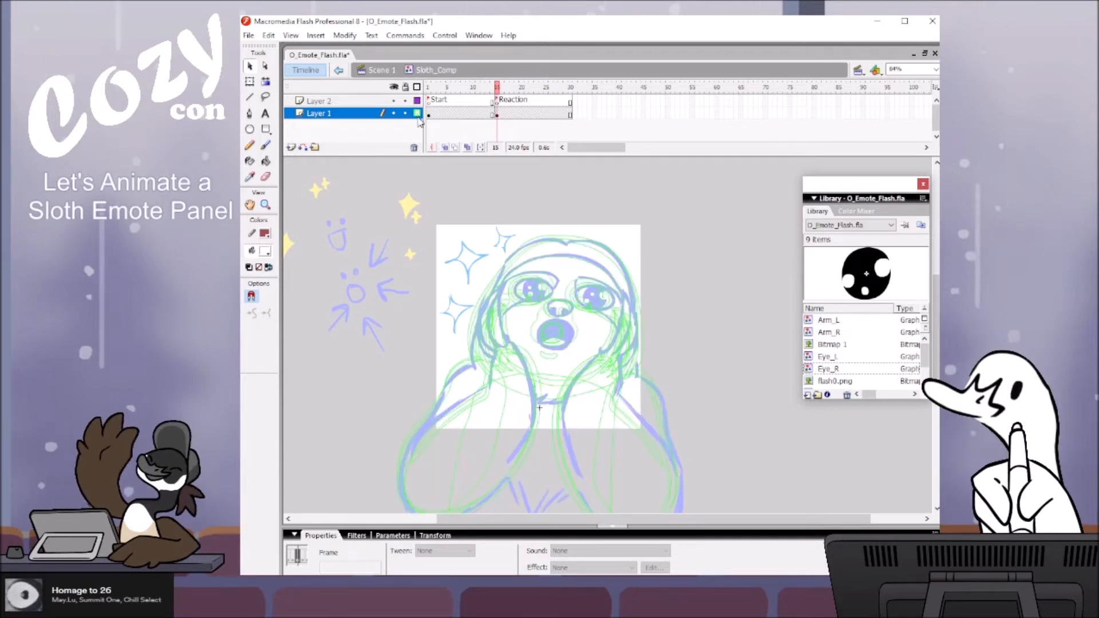
Step: Select both arm symbols on the Reaction keyframe of Layer 1 and switch the layer back to filled display
click(522, 351)
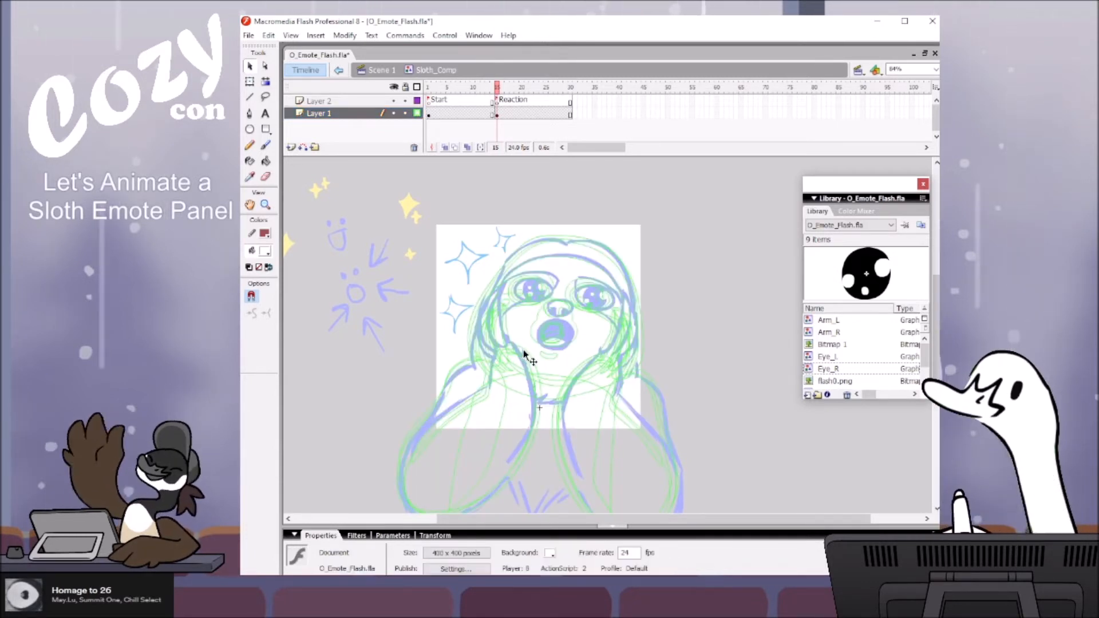
click(497, 114)
click(704, 365)
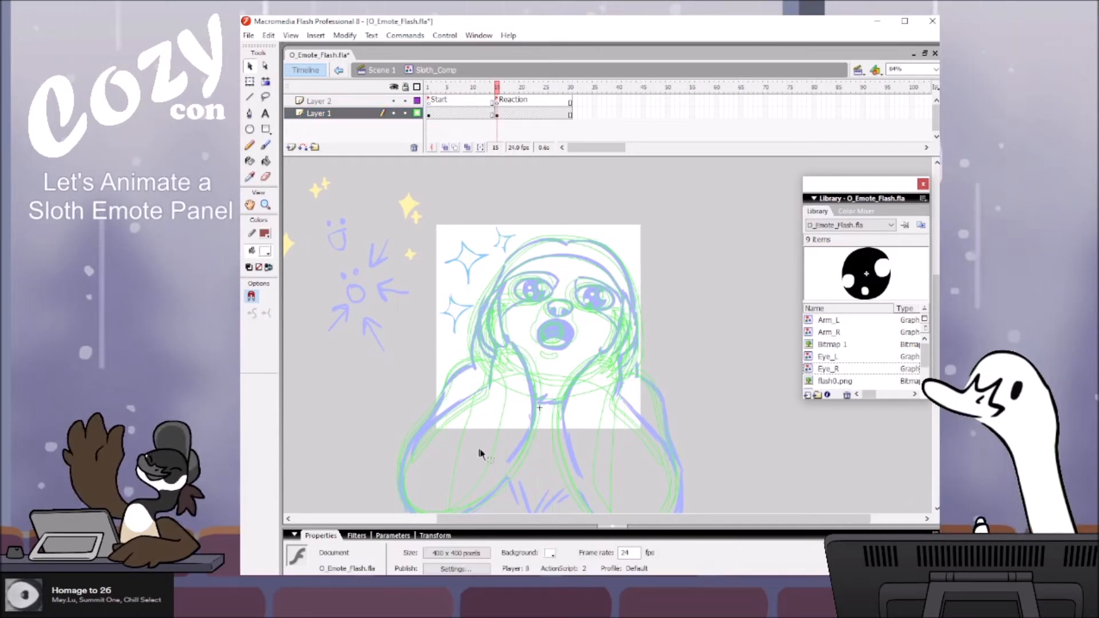
click(523, 456)
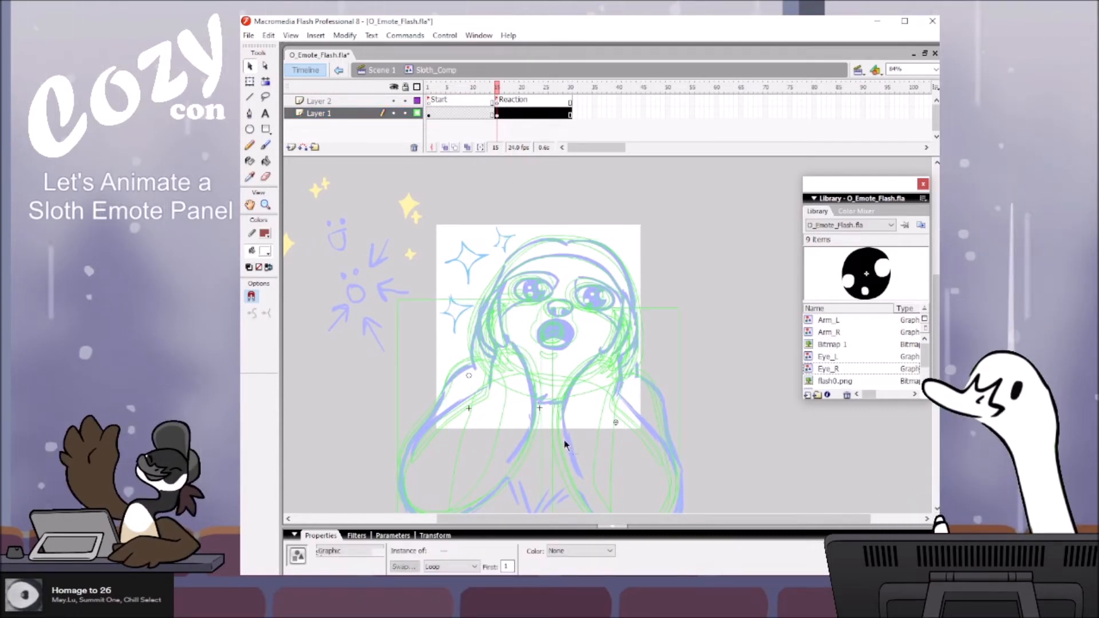
shift+click(669, 445)
click(418, 113)
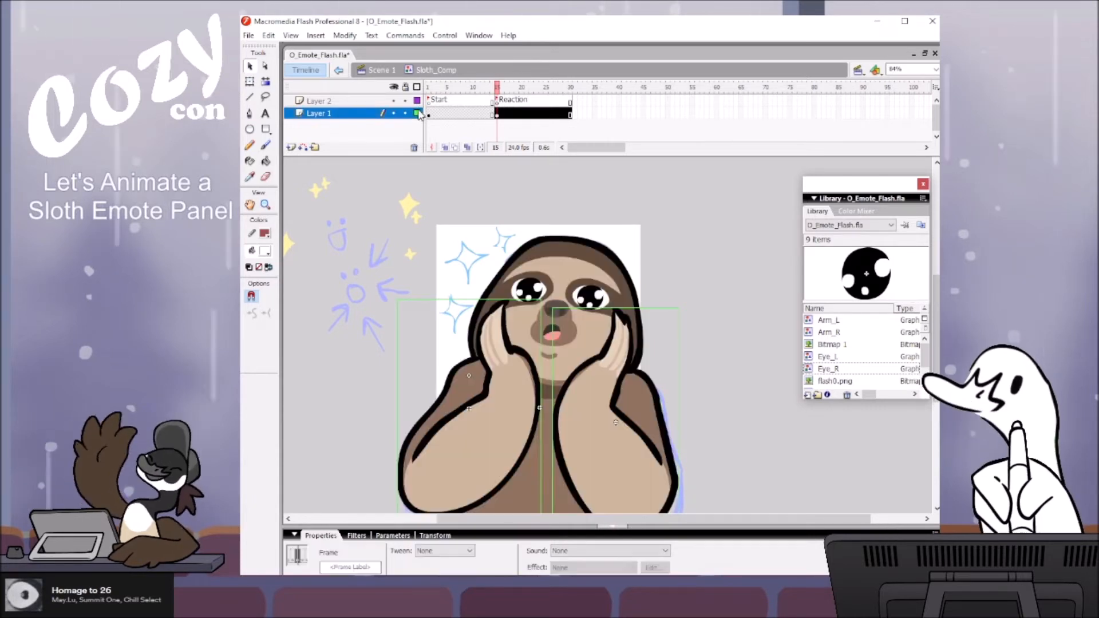
Step: Try to nudge both arm symbols upward on the Reaction keyframe
key(Up)
key(Up)
key(Up)
key(Up)
key(Up)
key(Up)
key(Up)
key(Up)
key(Up)
key(Up)
key(Up)
key(Up)
key(Up)
key(Up)
key(Up)
key(Up)
key(Up)
key(Up)
key(Up)
key(Up)
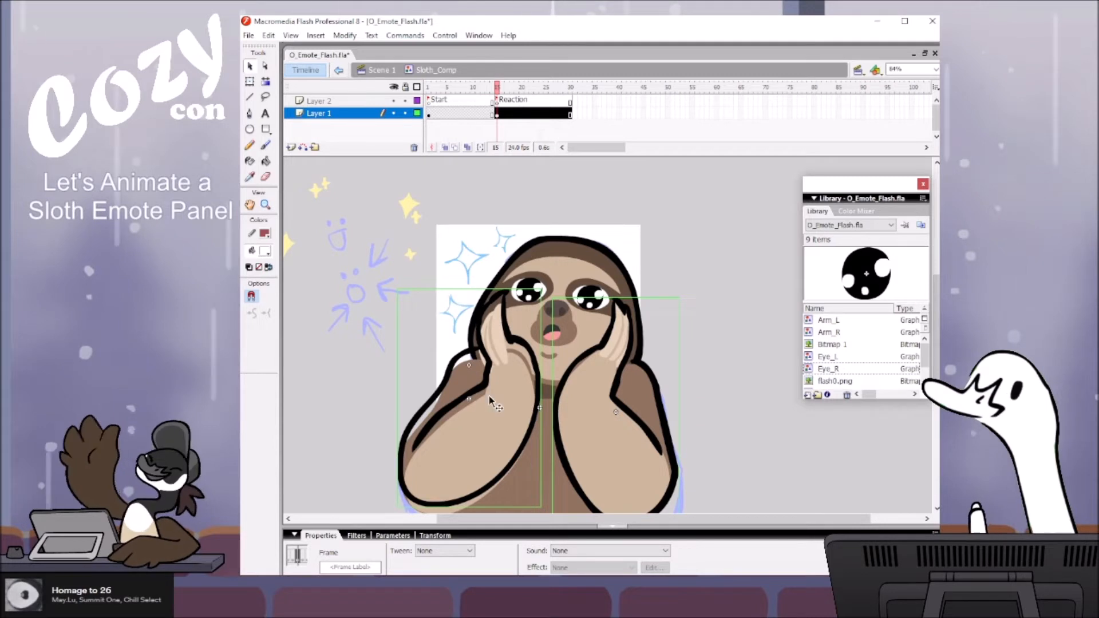
key(ctrl+z)
Step: Add the shoulder artwork to the selected arms and nudge them all slightly upward on the Reaction keyframe
shift+click(468, 394)
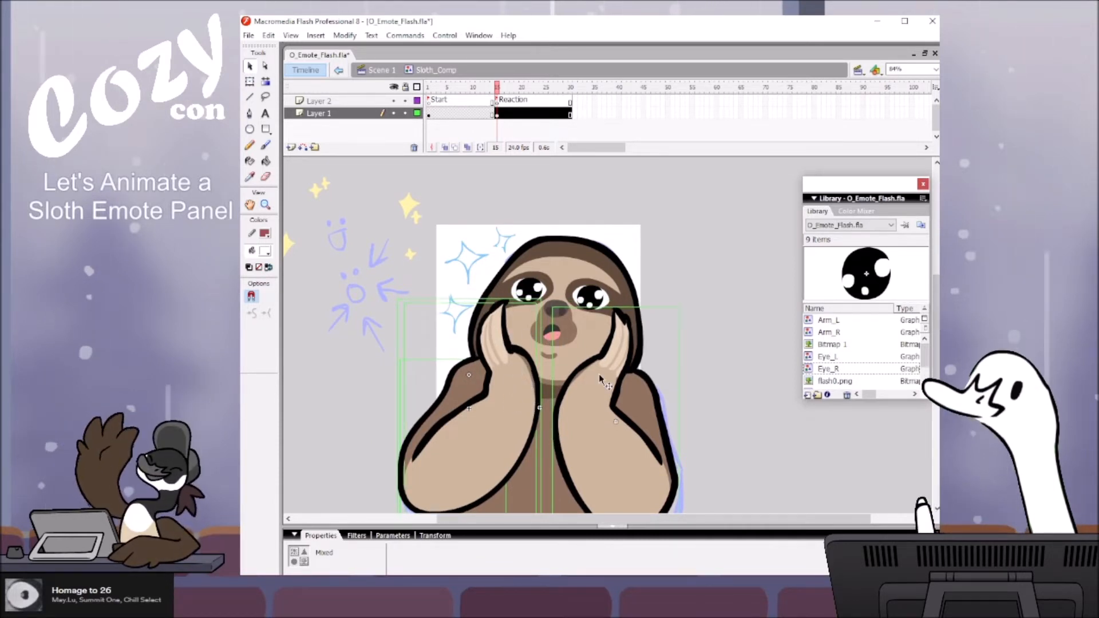
key(Up)
key(Up)
key(Up)
key(Up)
key(Up)
key(Up)
key(Up)
key(Up)
key(Up)
key(Up)
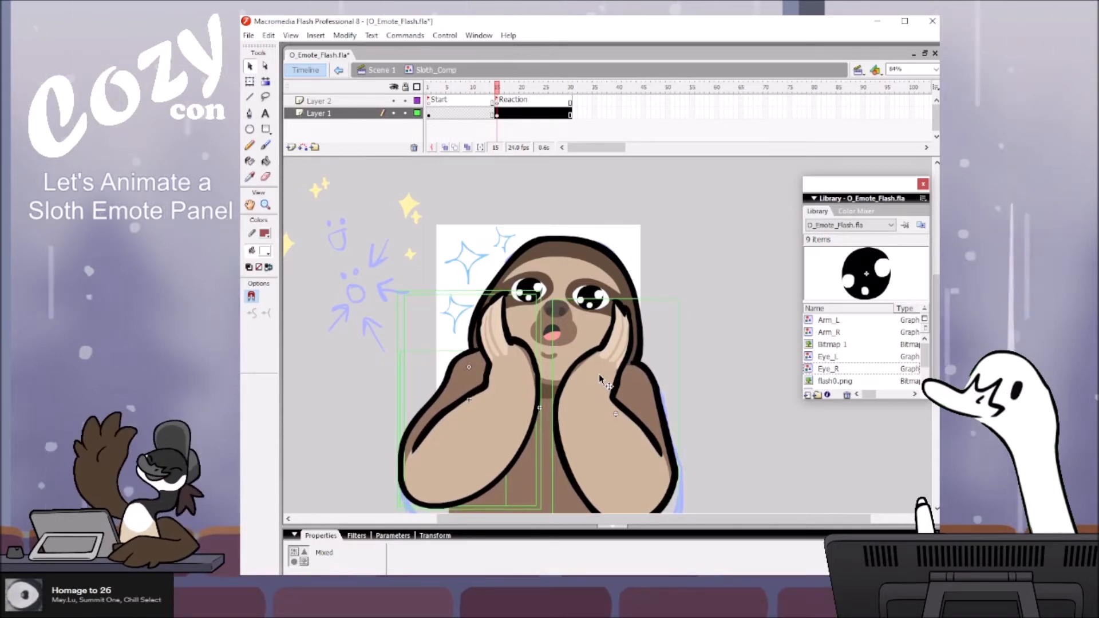
Step: Select the arm and shoulder on the sloth's left-hand side of the picture and nudge them outward to the left
click(394, 438)
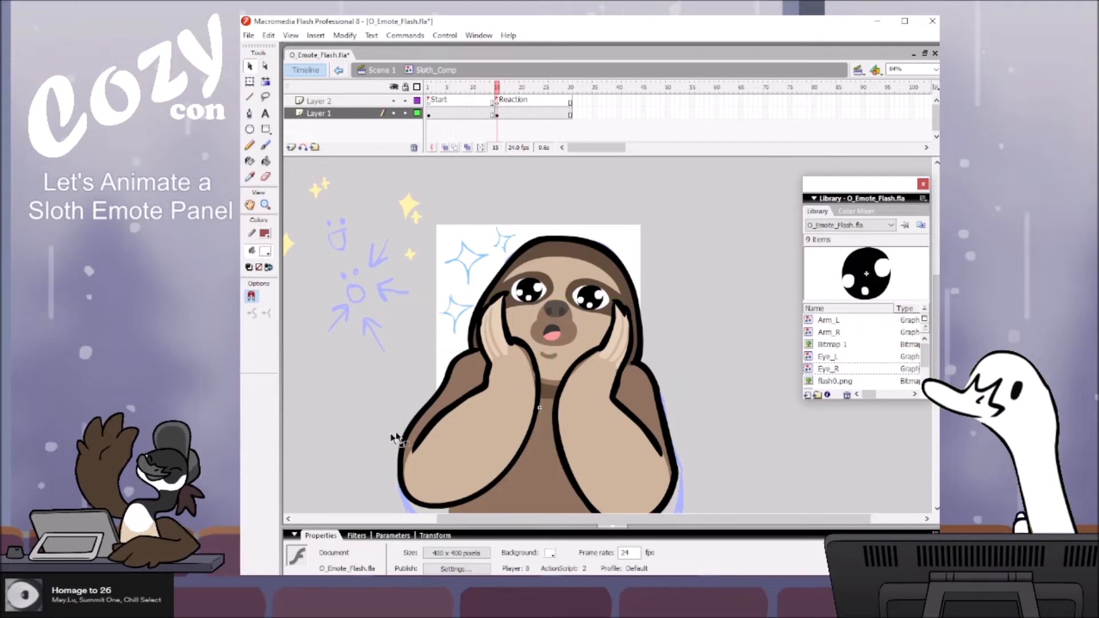
drag(442, 462, 442, 464)
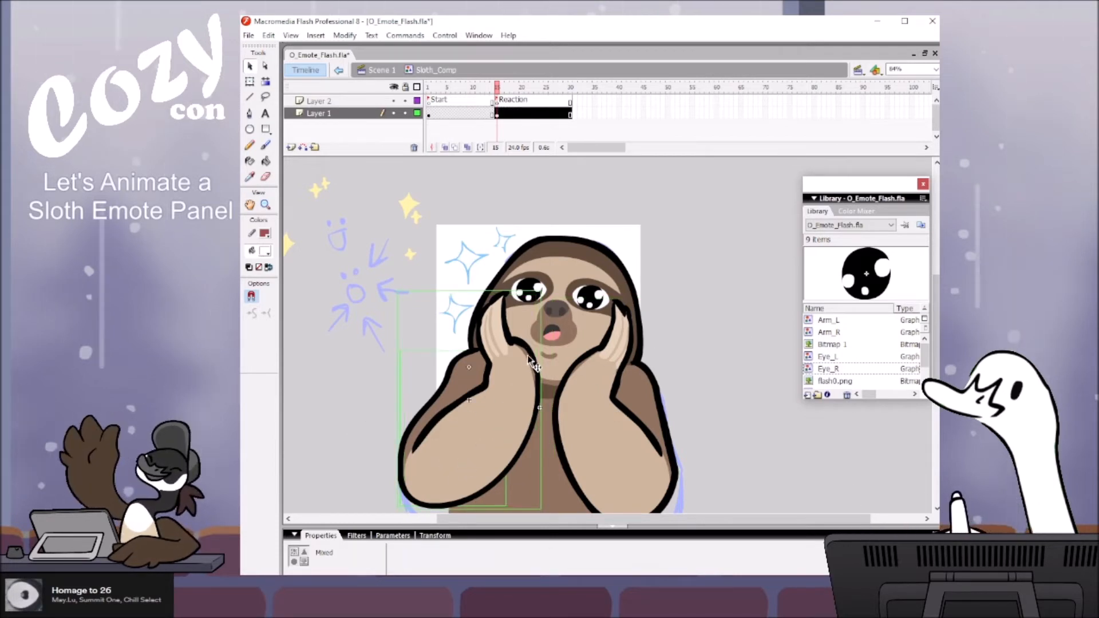
key(Left)
key(Left)
key(Left)
key(Left)
key(Left)
key(Left)
key(Left)
key(Left)
key(Left)
key(Left)
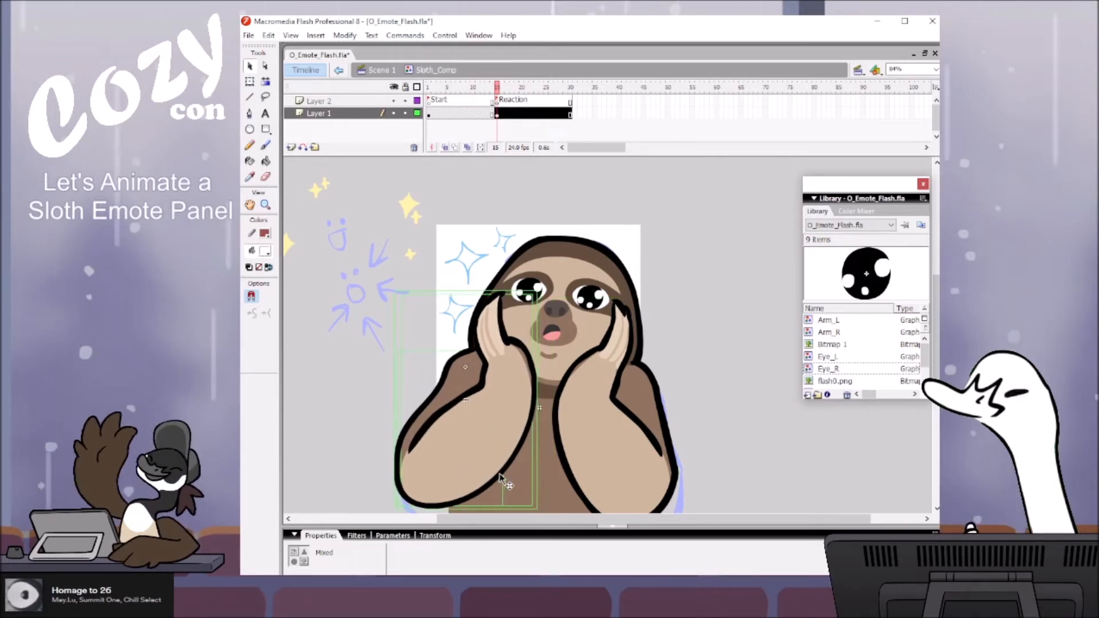
key(Left)
key(Left)
key(Left)
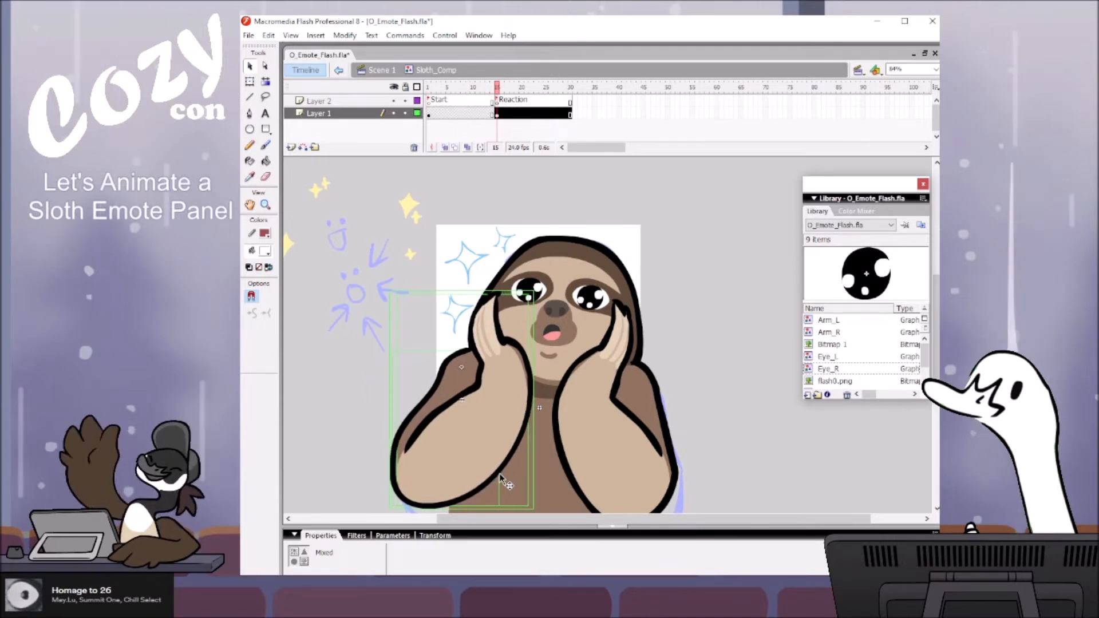
Step: Select the Arm_R symbol together with its shoulder artwork and nudge them outward to the right
click(632, 434)
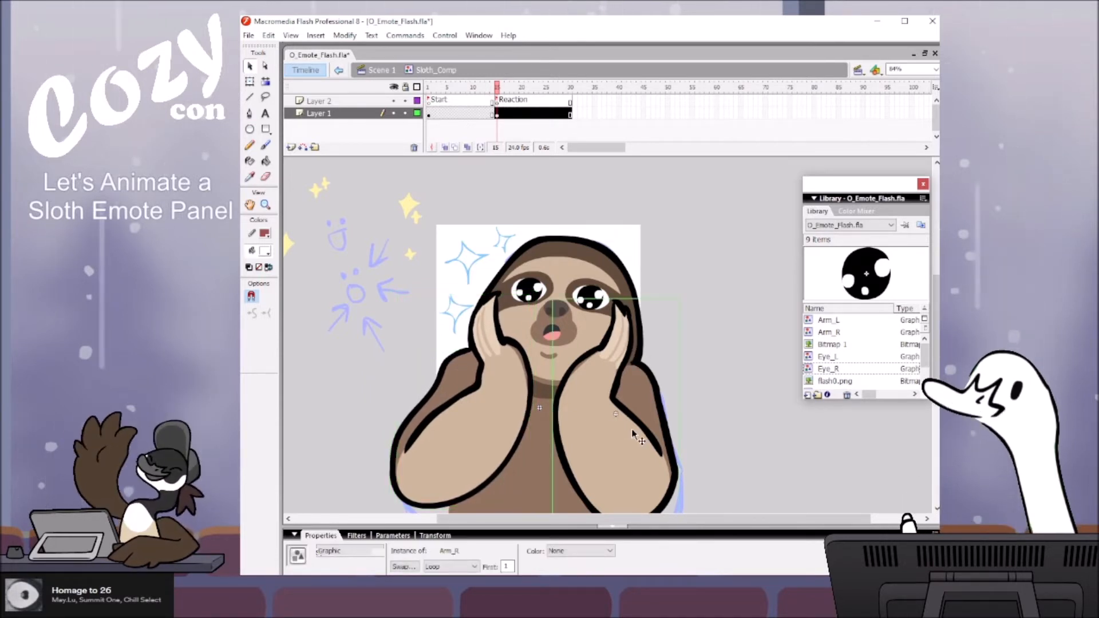
drag(727, 431, 654, 466)
key(Right)
key(Right)
key(Right)
key(Right)
key(Right)
key(Right)
key(Right)
key(Right)
key(Right)
key(Right)
key(Right)
key(Right)
key(Right)
key(Right)
key(Right)
key(Right)
key(Right)
key(Right)
key(Right)
key(Right)
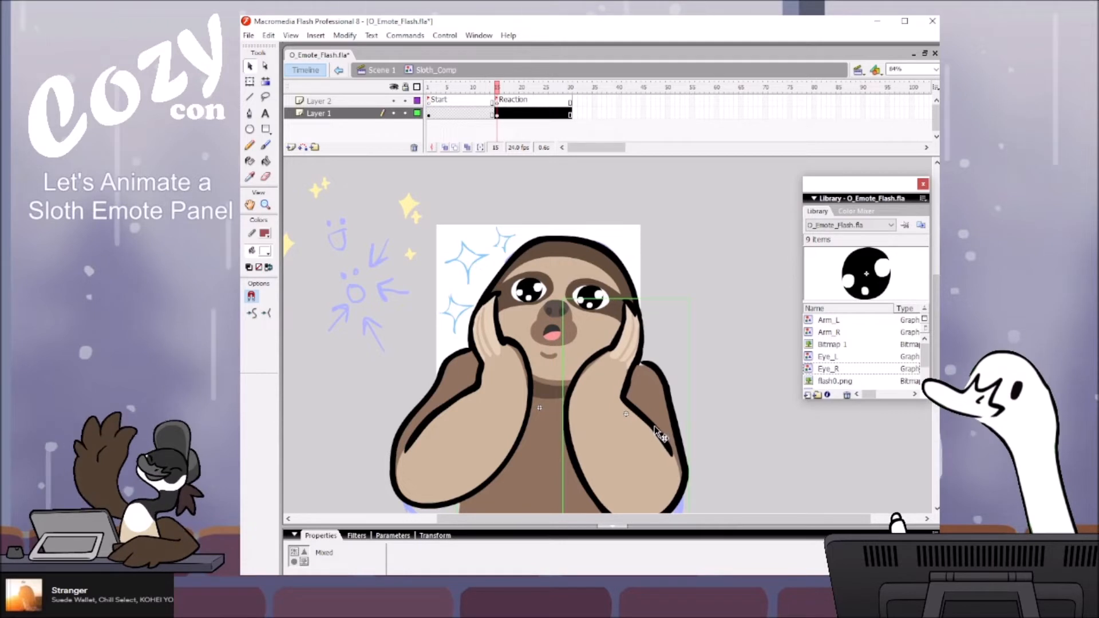
key(Right)
key(Right)
key(Right)
key(Right)
Step: Nudge the selected right-hand arm and shoulder slightly upward to line up with the opposite arm, and deselect them
key(Up)
key(Up)
key(Up)
key(Up)
key(Up)
key(Up)
key(Up)
key(Up)
key(Up)
key(Up)
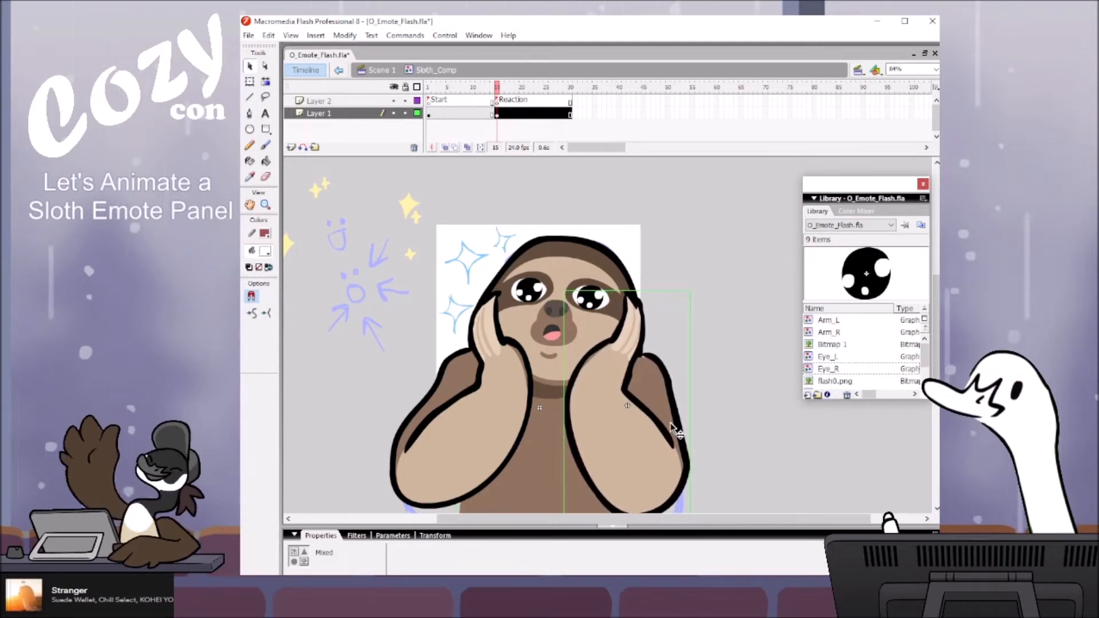
key(Up)
key(Up)
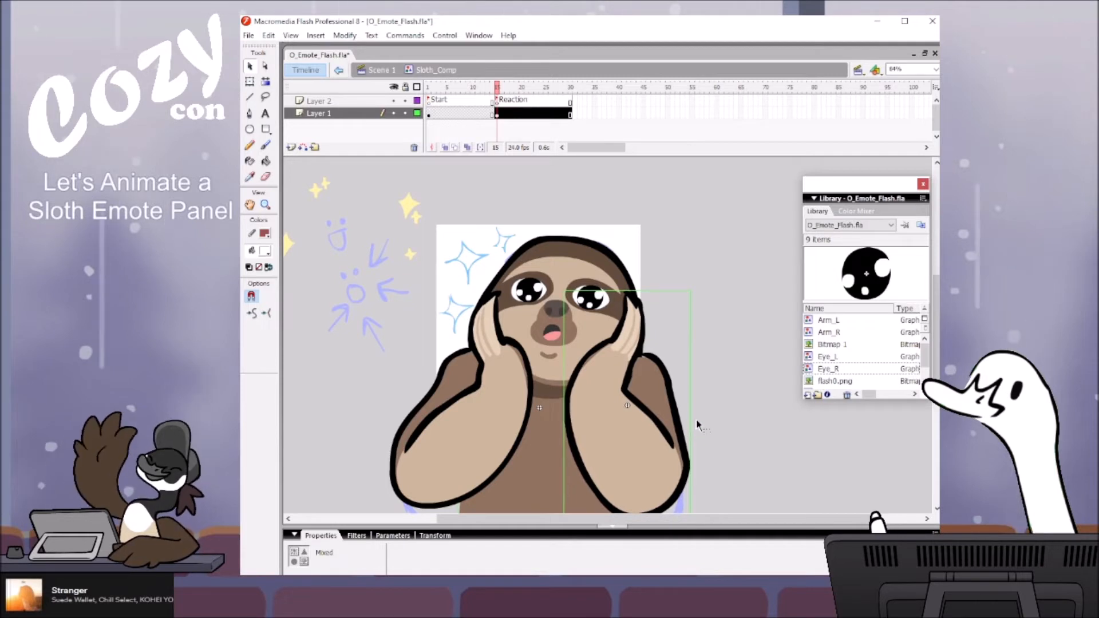
click(696, 423)
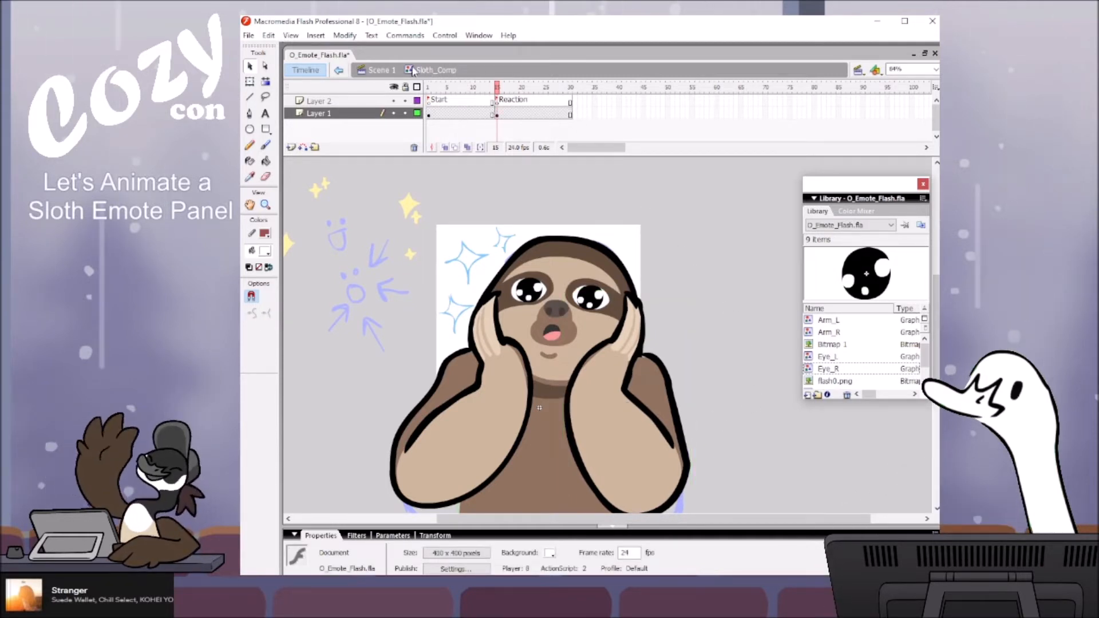
Step: Return to Scene 1, show the Anim layer filled again, and compare the Start pose with the adjusted Reaction pose
click(379, 69)
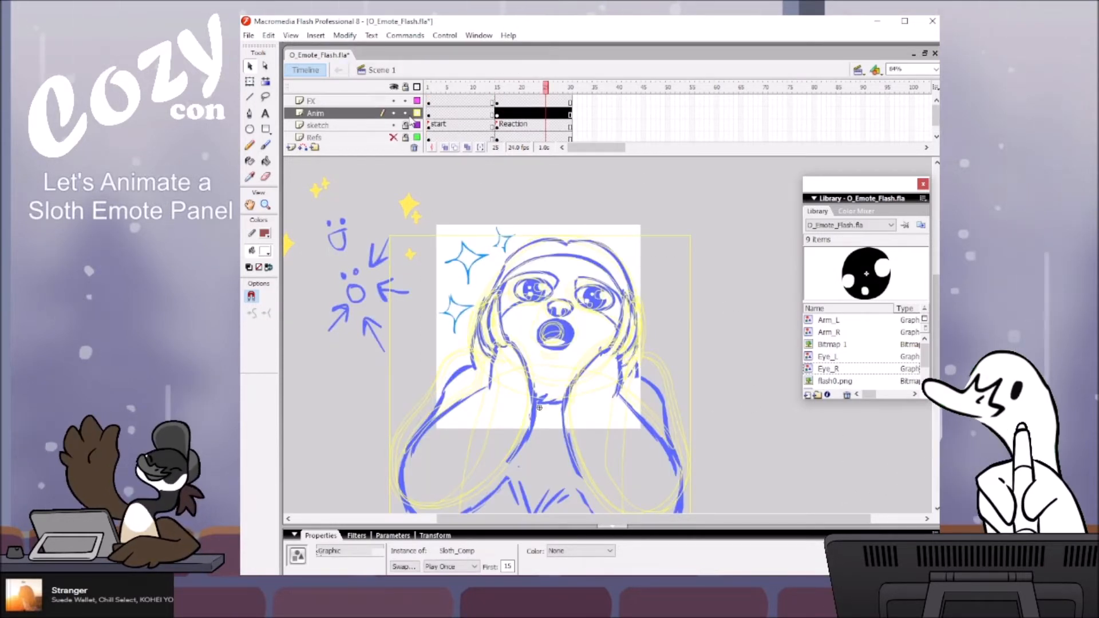
click(479, 86)
drag(480, 86, 458, 95)
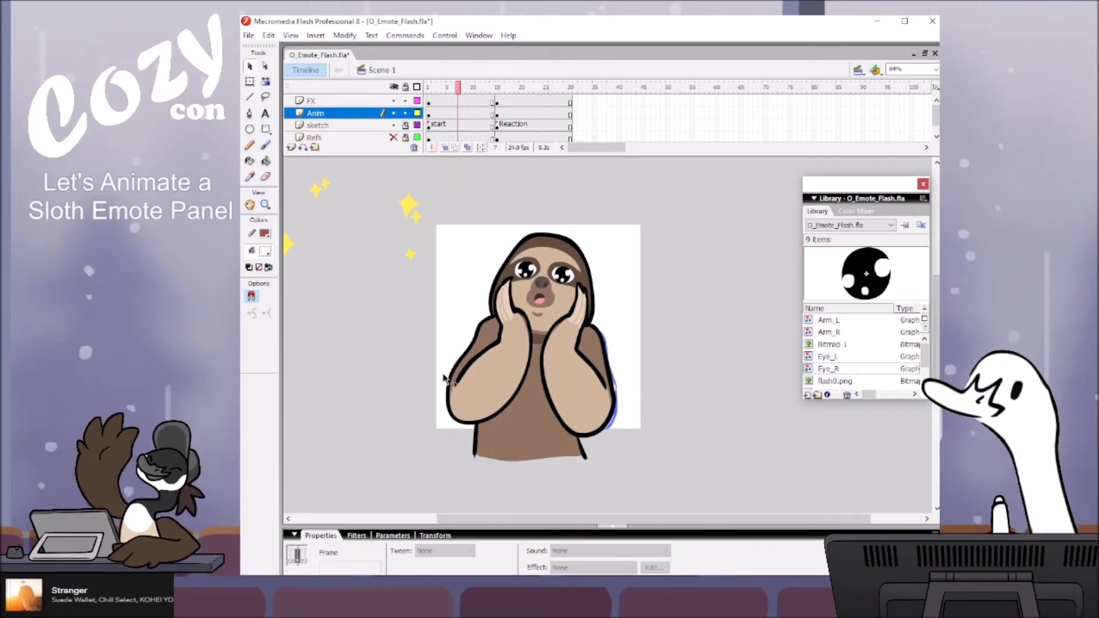
click(502, 88)
drag(561, 243, 621, 239)
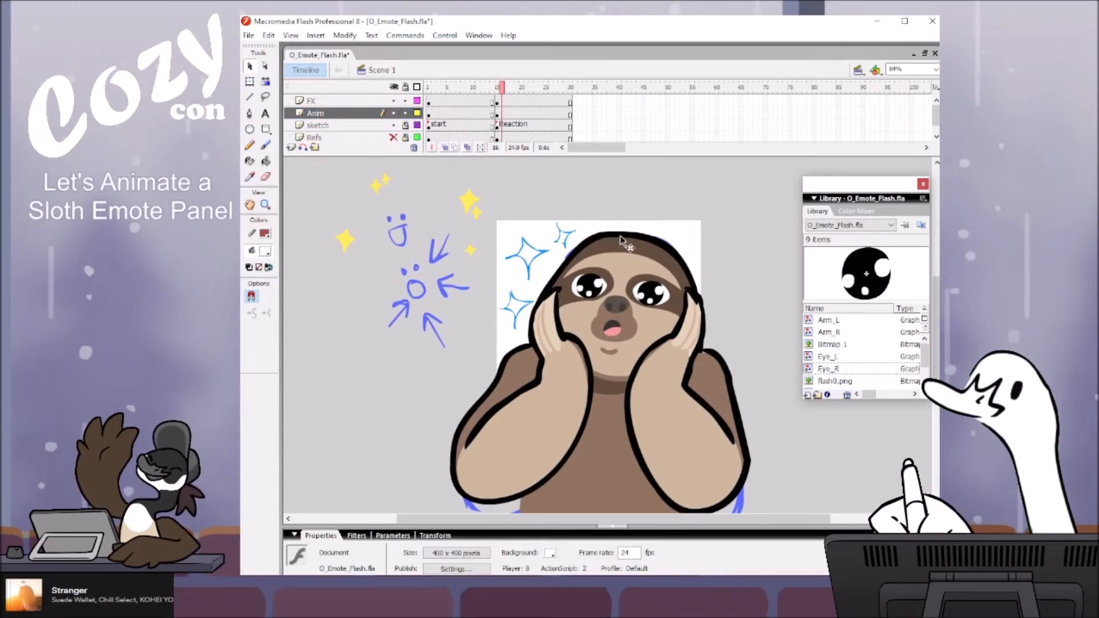
click(428, 87)
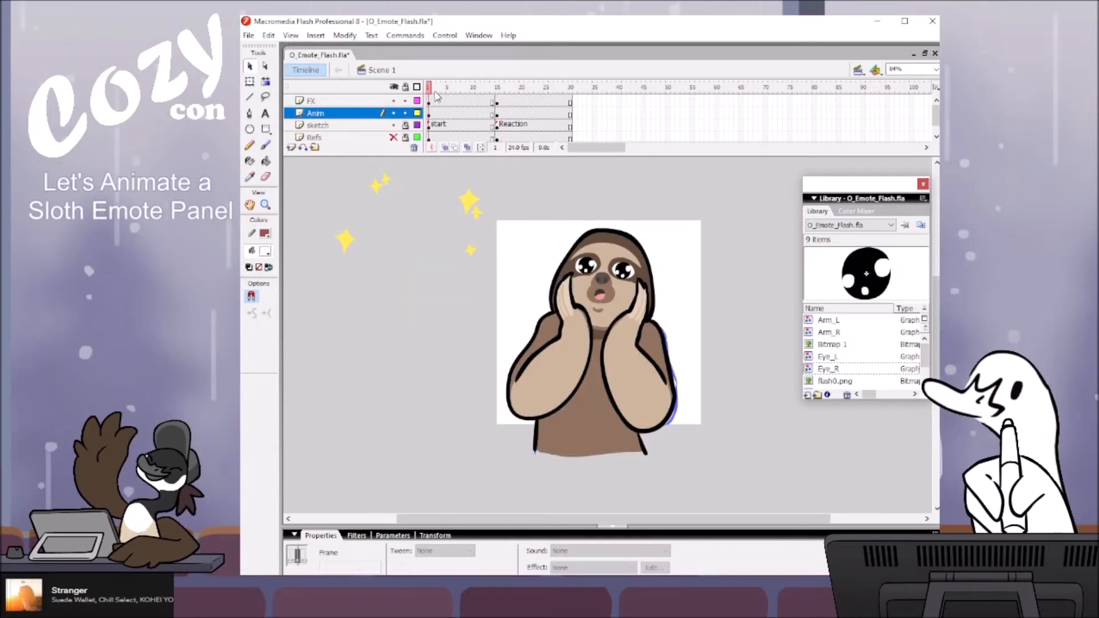
Step: At the Reaction keyframe on the FX layer, reposition the sparkle group and place one large sparkle over the largest sketched star
mouse_move(492, 86)
mouse_down()
mouse_move(521, 85)
mouse_move(476, 83)
mouse_move(499, 86)
mouse_up()
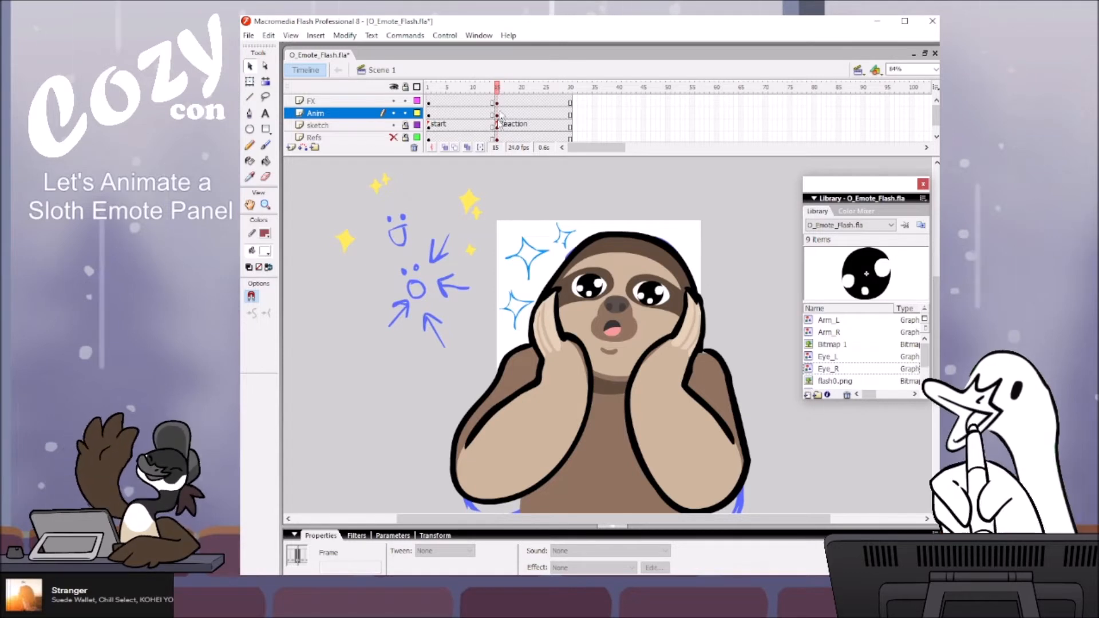
click(345, 239)
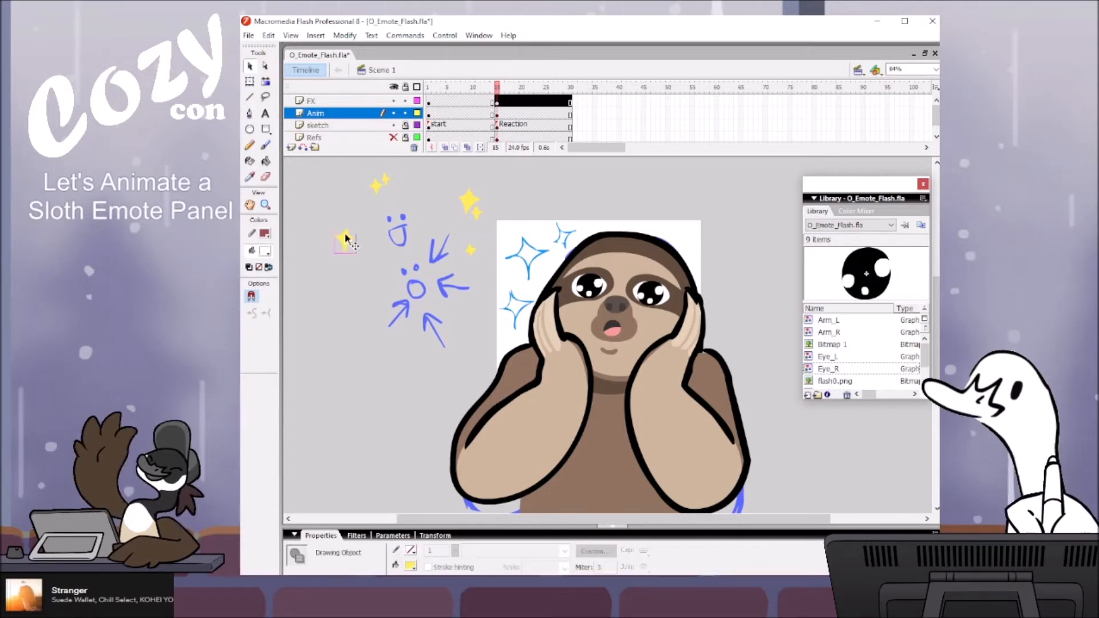
click(497, 102)
drag(478, 197, 443, 176)
click(432, 200)
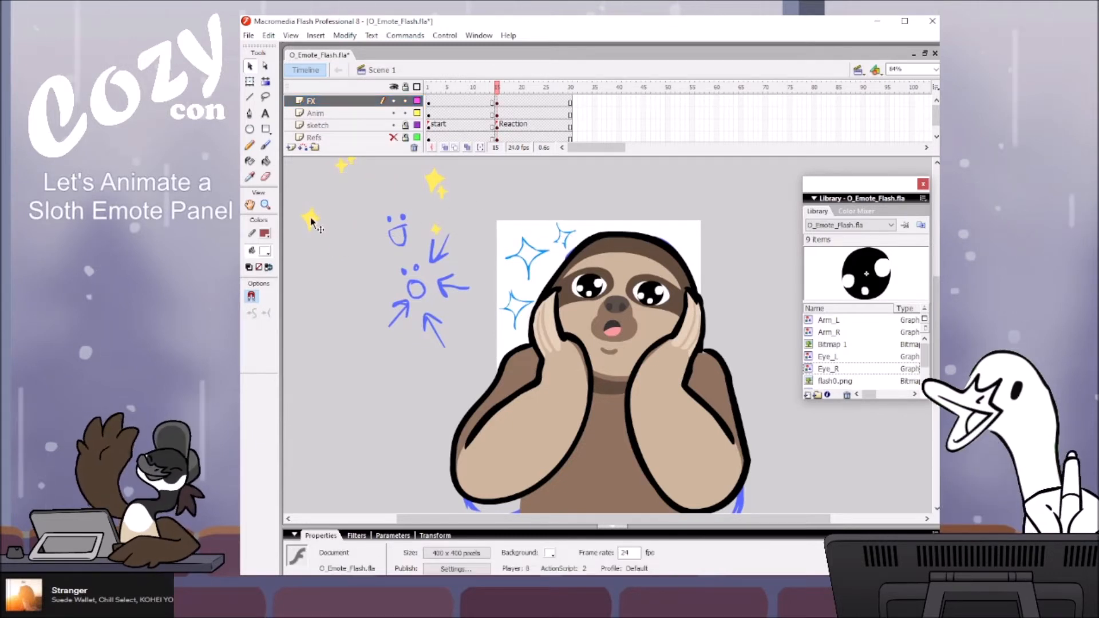
drag(524, 240, 539, 247)
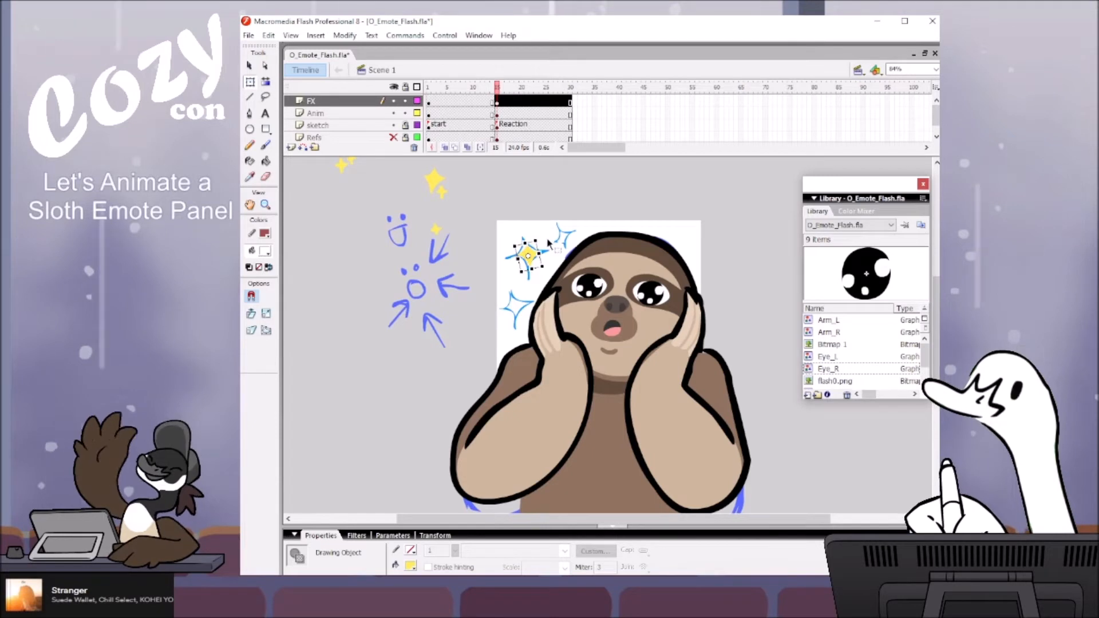
Step: Transform the large sparkle, rotating it slightly counter-clockwise and nudging it to match the sketched star, and deselect it
drag(548, 242, 547, 230)
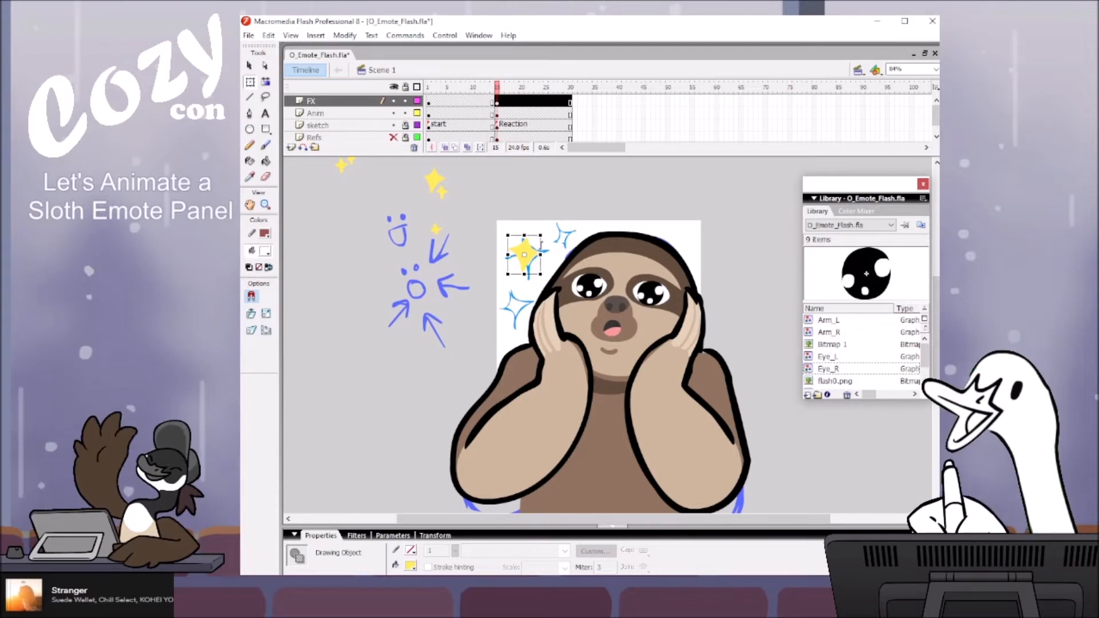
key(z)
click(537, 252)
key(q)
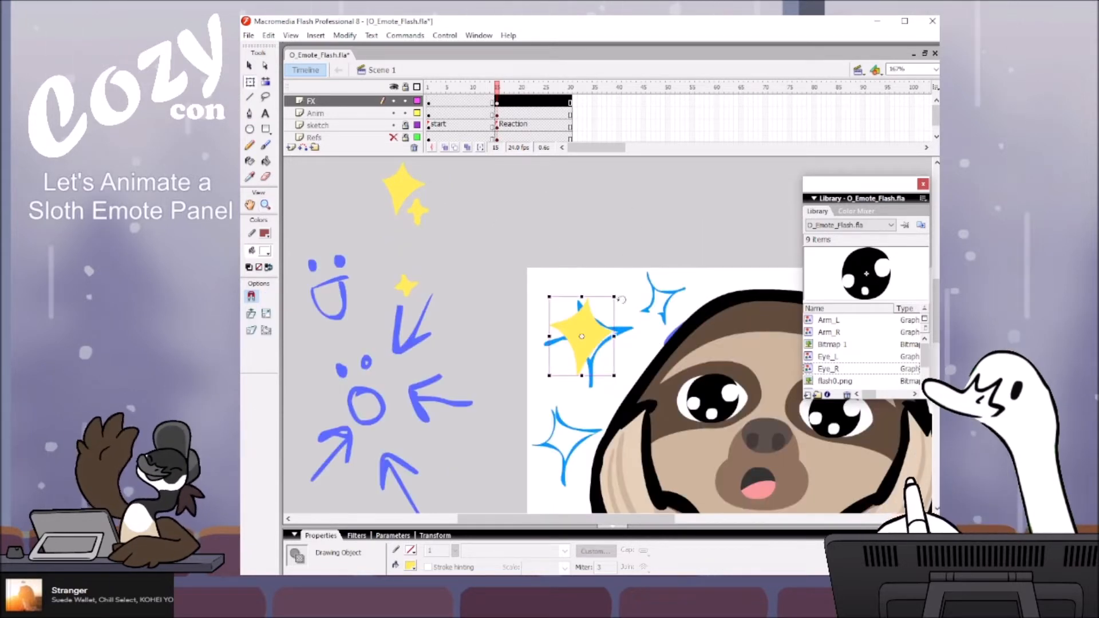
drag(620, 290, 622, 284)
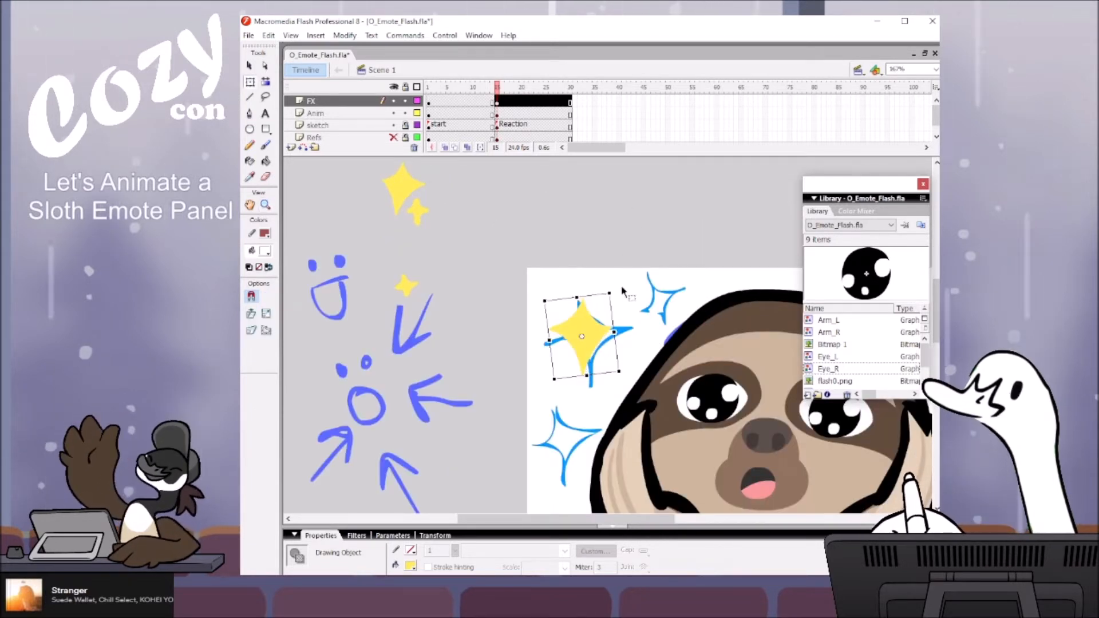
drag(599, 327, 596, 327)
click(615, 210)
Step: Place a small sparkle on the sketched star nearest the head and the remaining larger sparkle on the lower sketched star
mouse_move(417, 201)
mouse_down()
mouse_move(508, 218)
mouse_move(657, 295)
mouse_up()
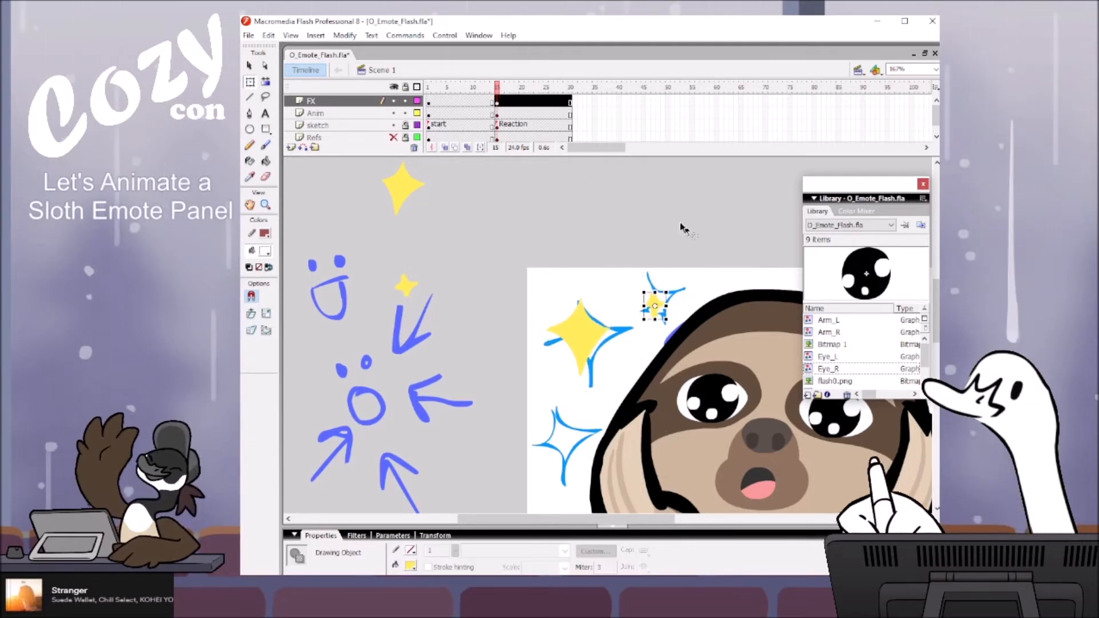
drag(404, 186, 566, 439)
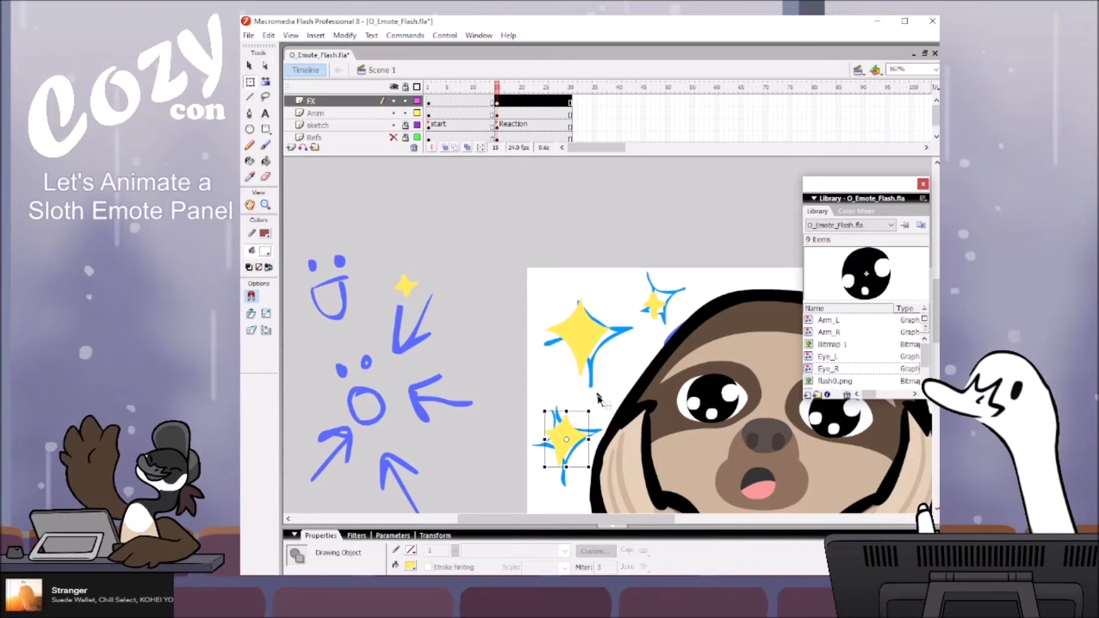
drag(595, 400, 595, 406)
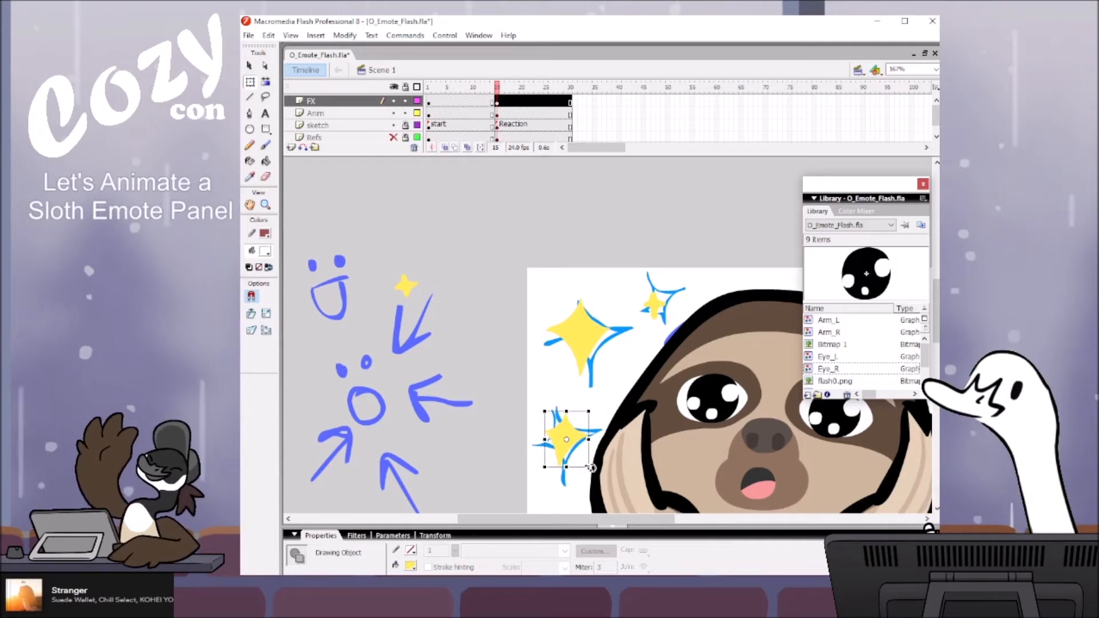
Step: Show the sketch layer as outlines and adjust the lower sparkle to fit its sketched star
click(417, 125)
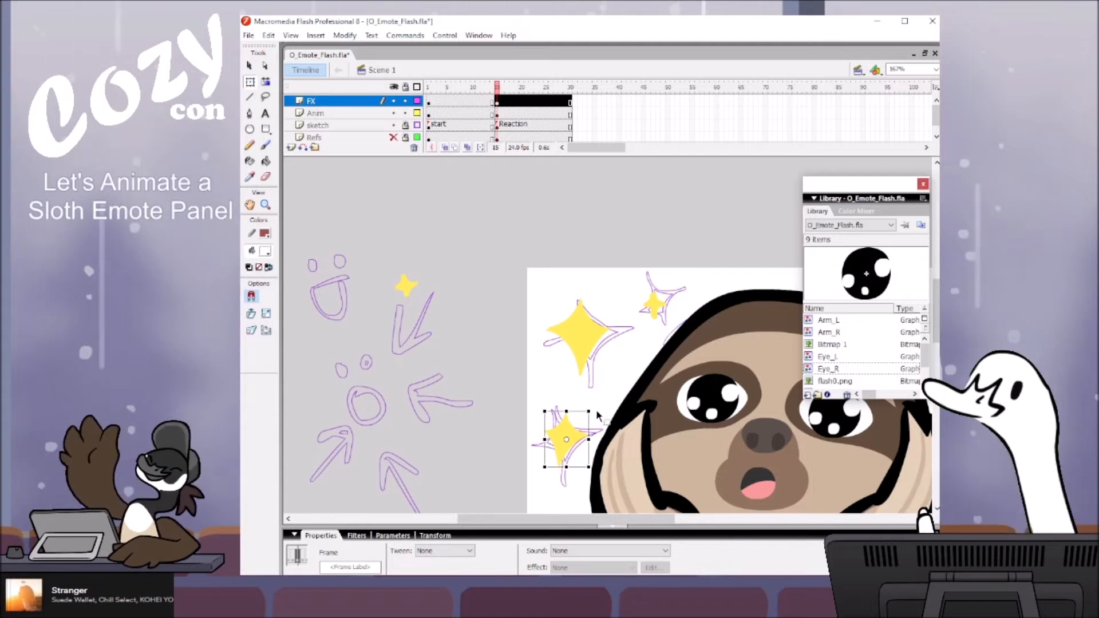
click(566, 439)
drag(597, 409, 581, 442)
Step: Place another small sparkle above and between the two upper sparkles beside the sloth's head, and deselect it
drag(652, 263, 572, 236)
drag(327, 264, 483, 234)
drag(661, 235, 541, 266)
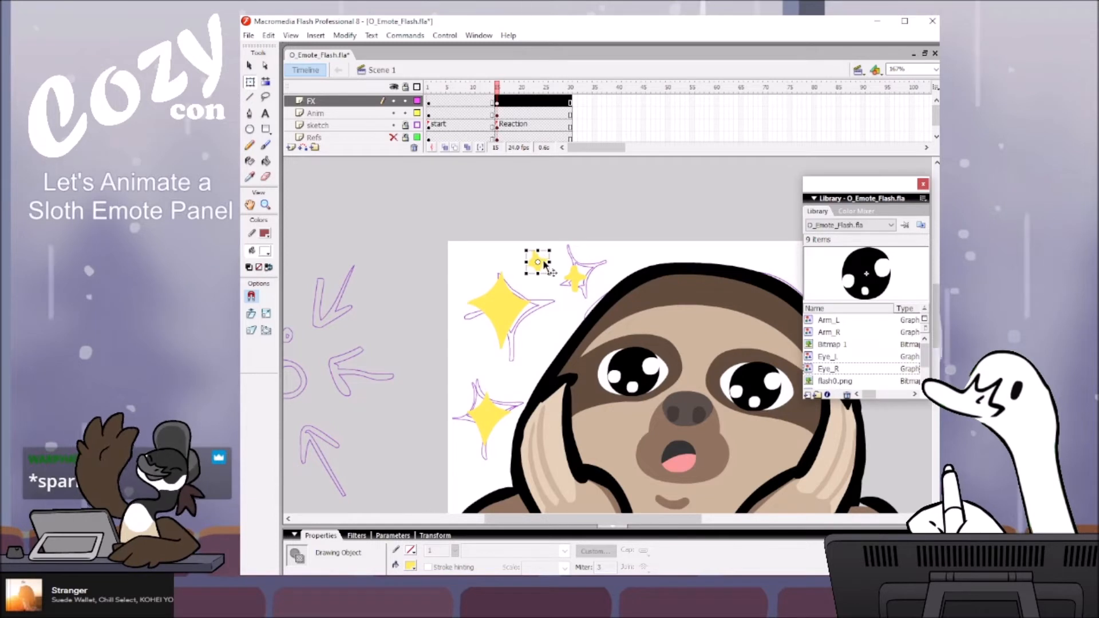
click(577, 228)
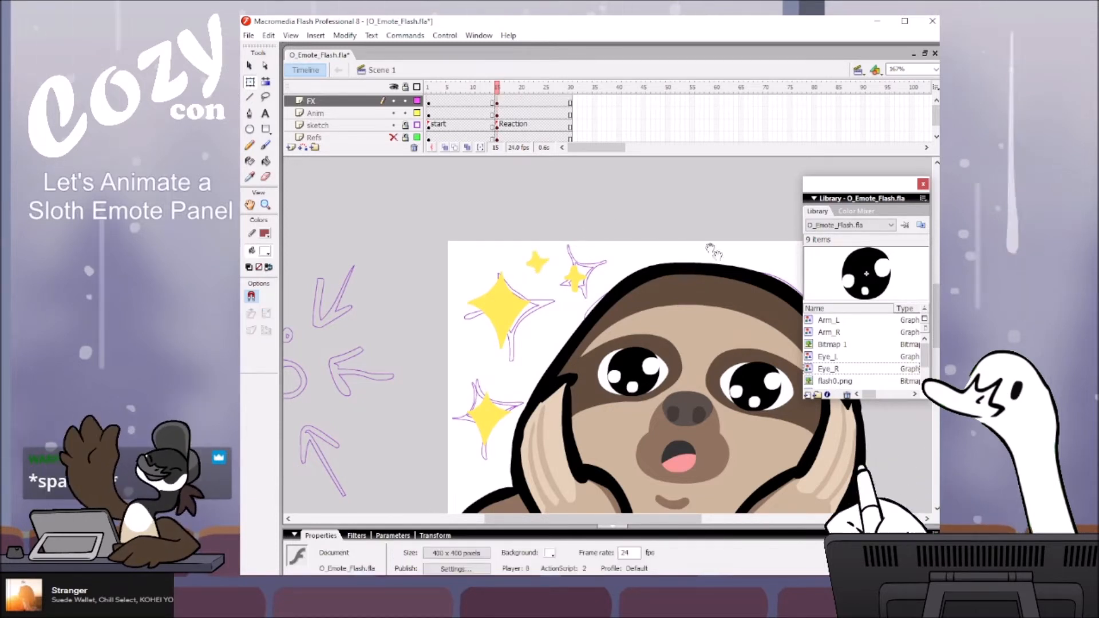
Step: Hide the sketch layer to check the sparkle arrangement around the whole sloth
drag(737, 326, 680, 222)
key(z)
drag(688, 315, 694, 334)
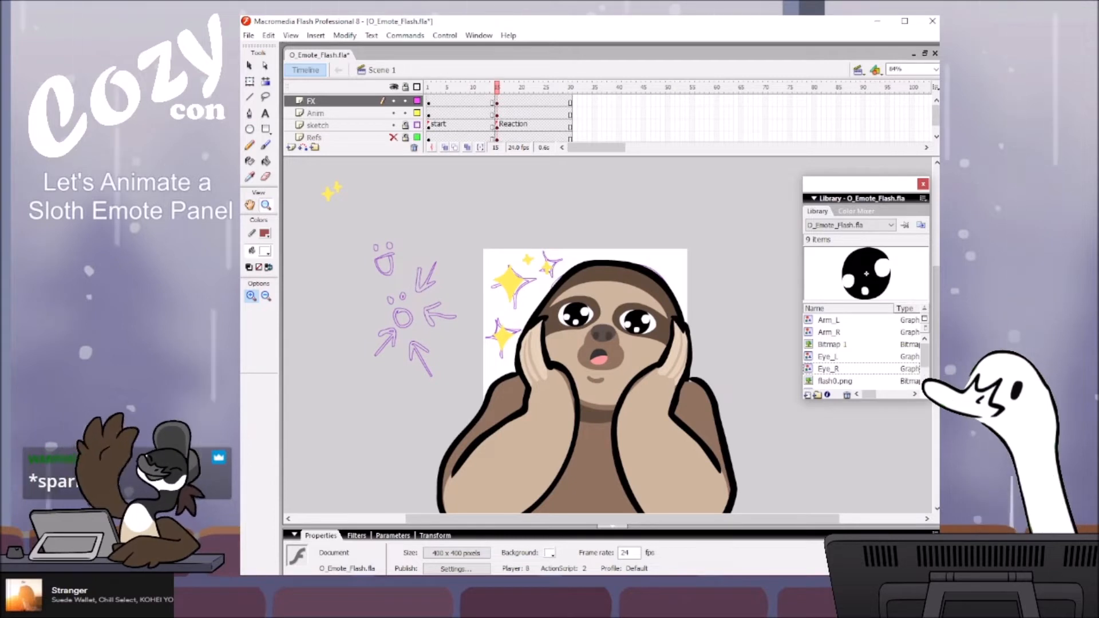
click(394, 124)
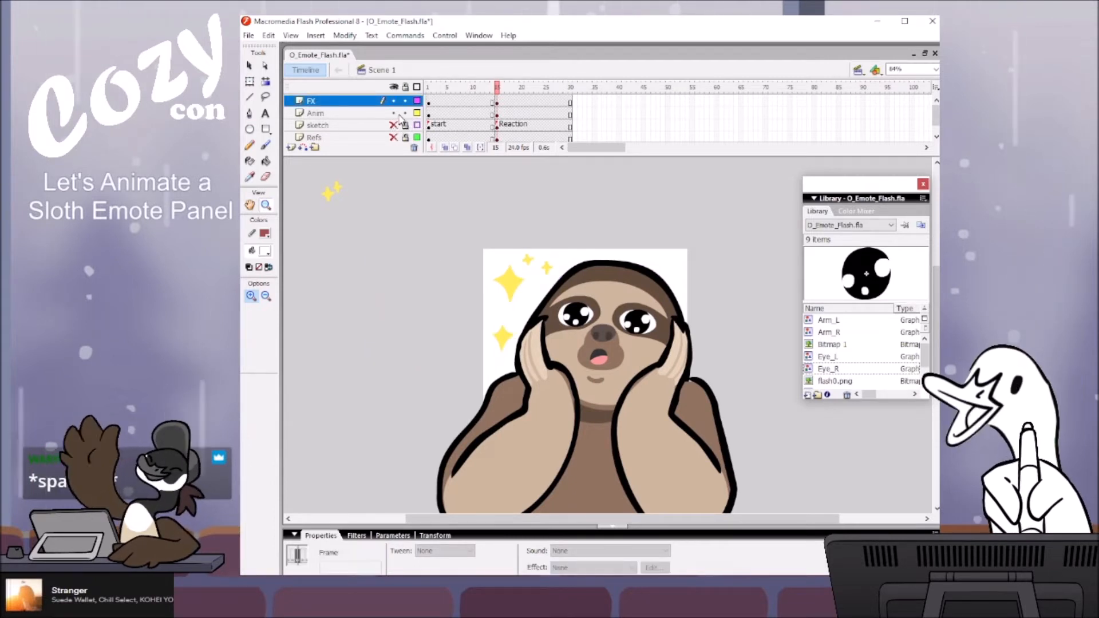
Step: Place the last two small sparkles, one in the canvas's upper-right corner and one between the large sparkle and the head
key(v)
click(418, 296)
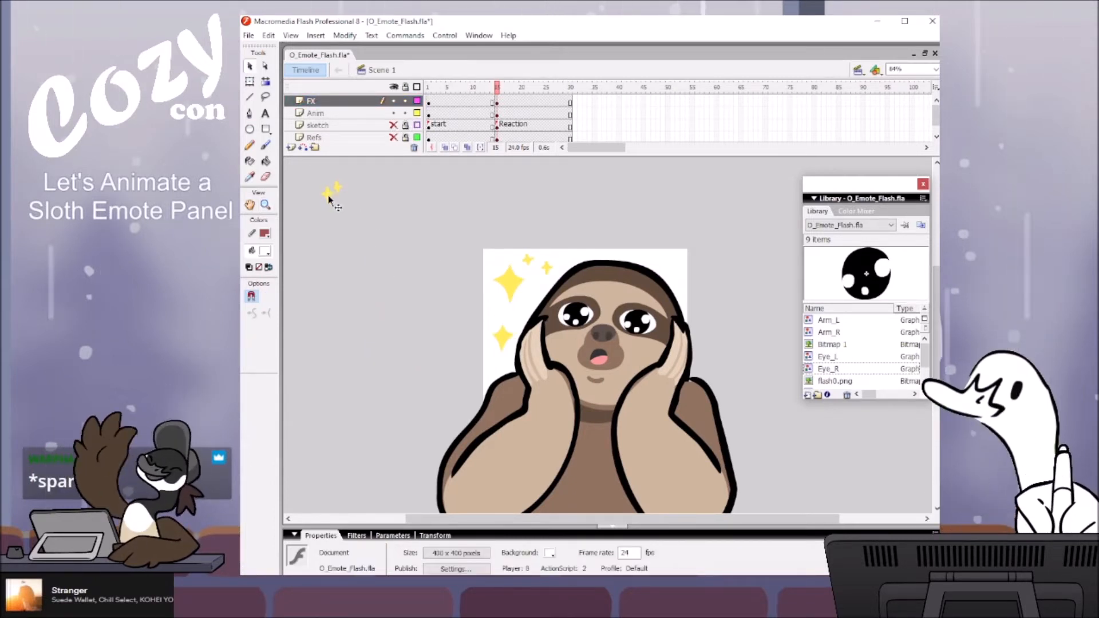
drag(522, 200, 671, 259)
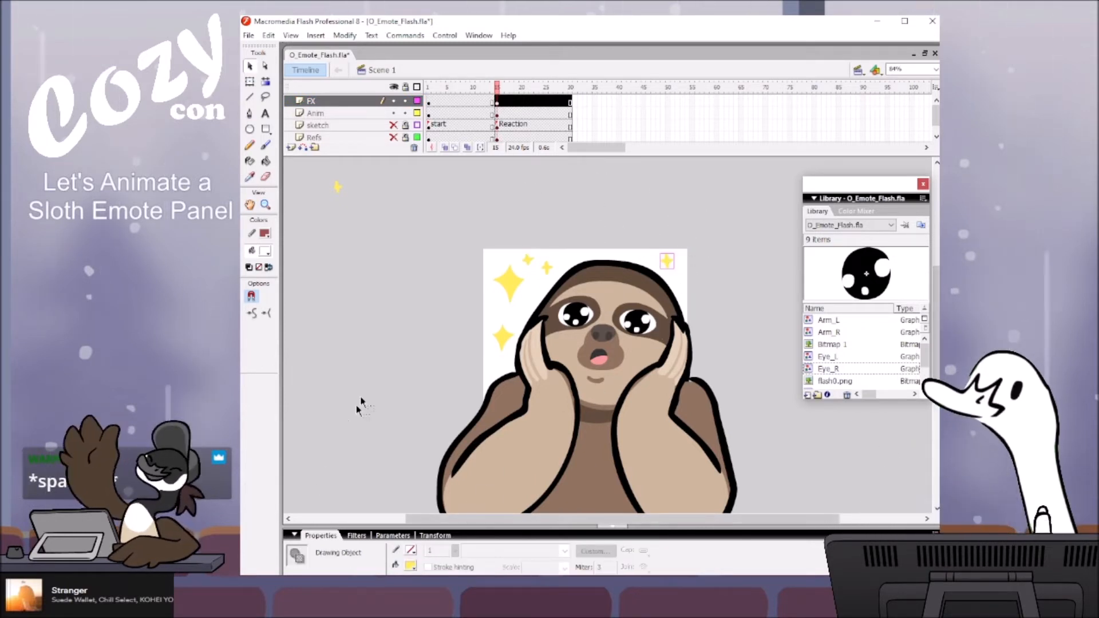
drag(339, 197, 532, 307)
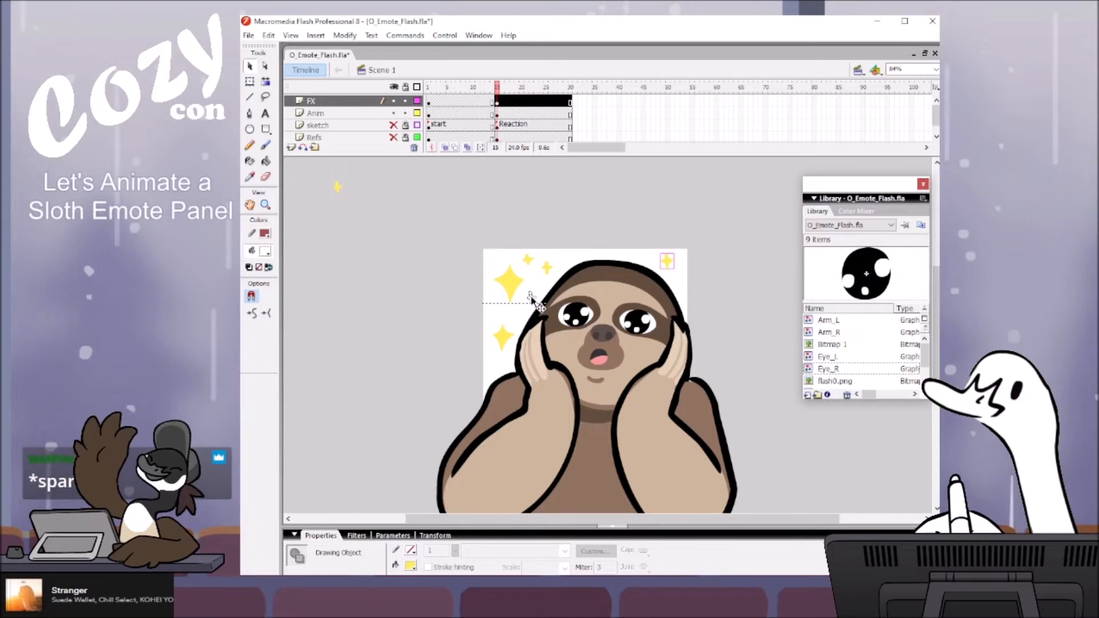
click(653, 224)
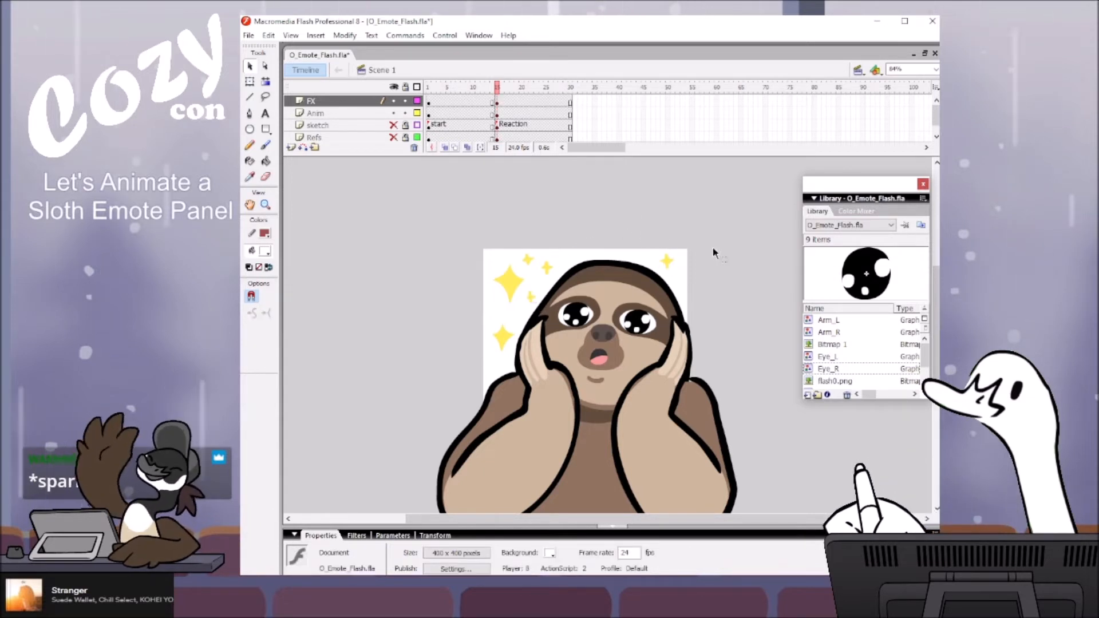
Step: Convert the largest sparkle beside the head into a Graphic symbol named sparkle01
key(z)
click(519, 290)
drag(712, 428, 452, 353)
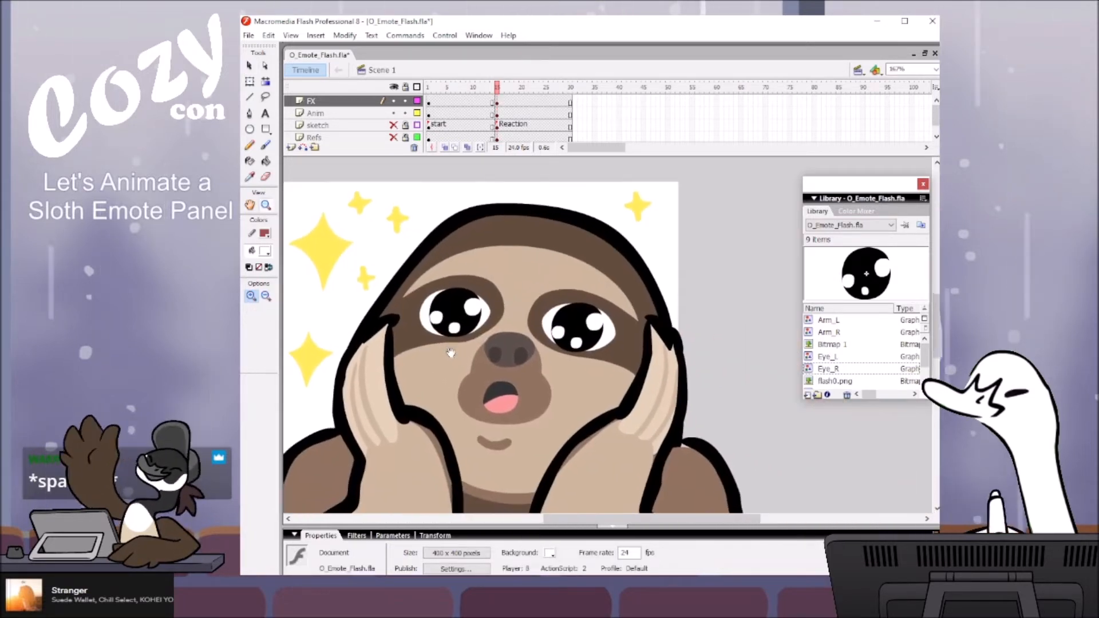
drag(690, 409, 761, 418)
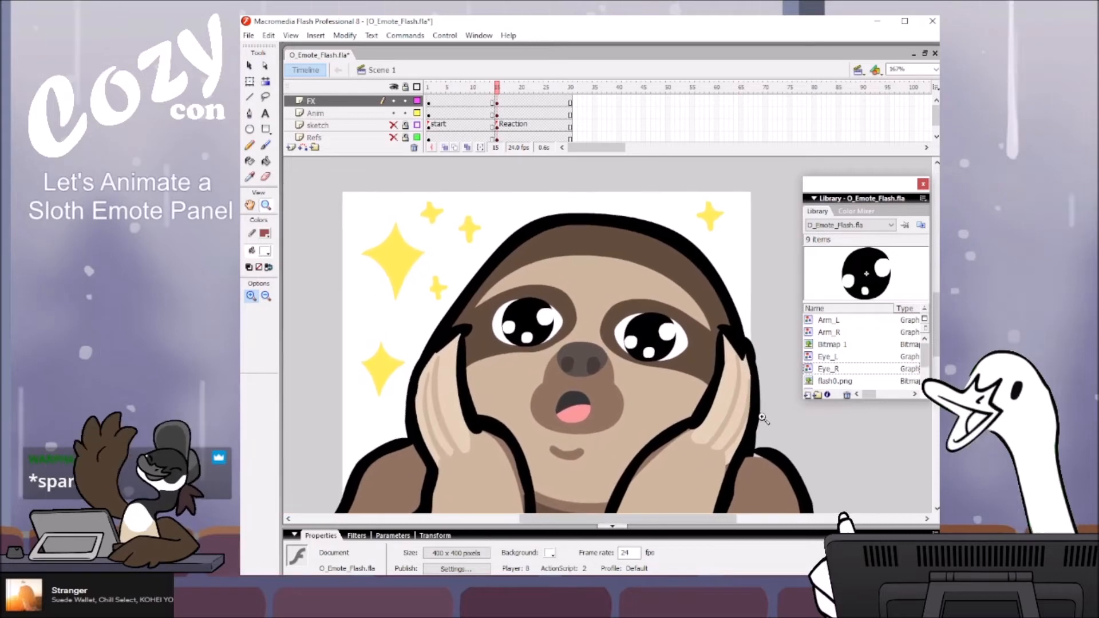
key(v)
click(399, 256)
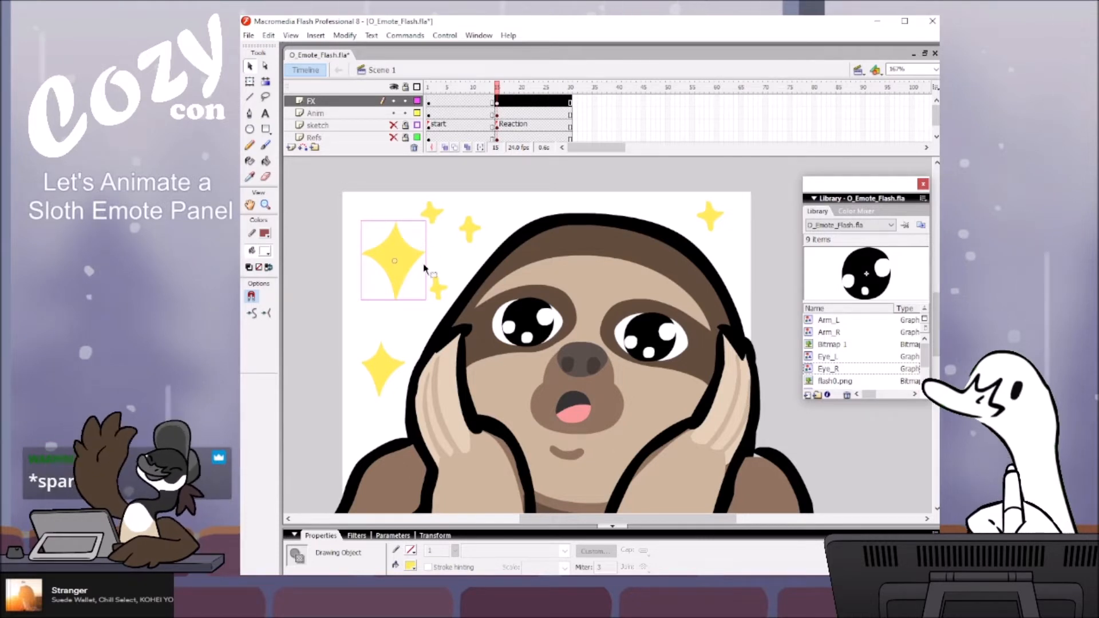
key(F8)
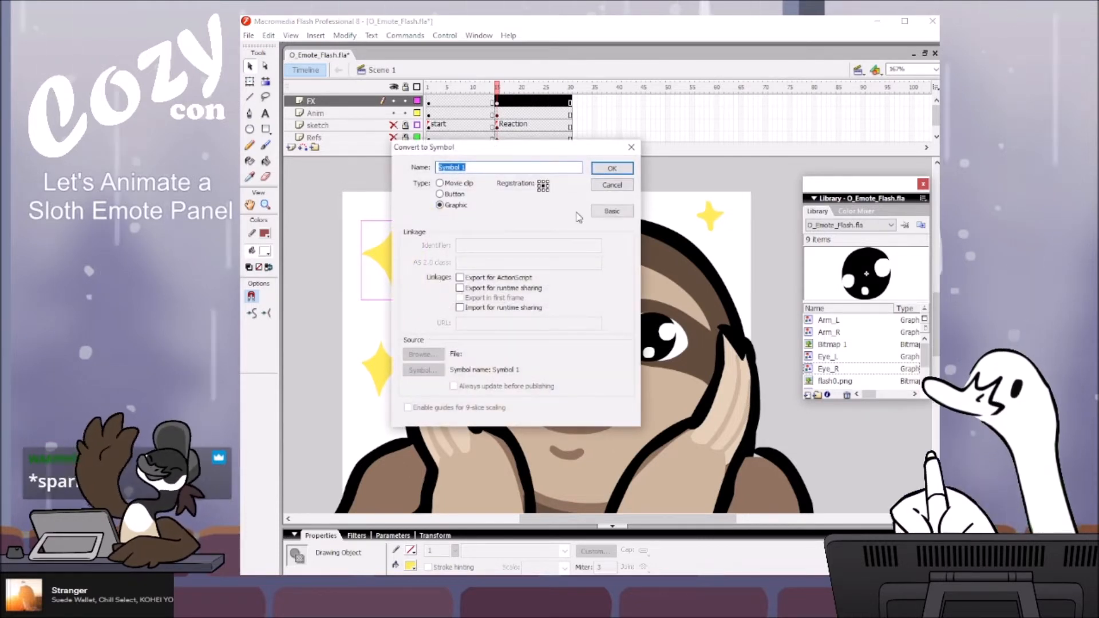
text(sparkle)
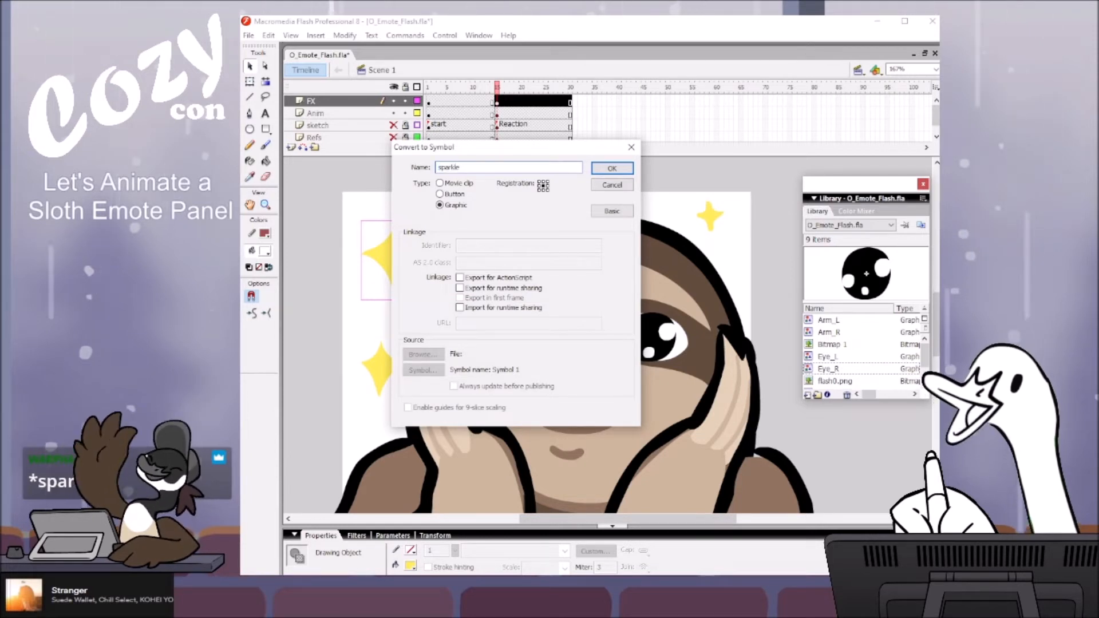
text(01)
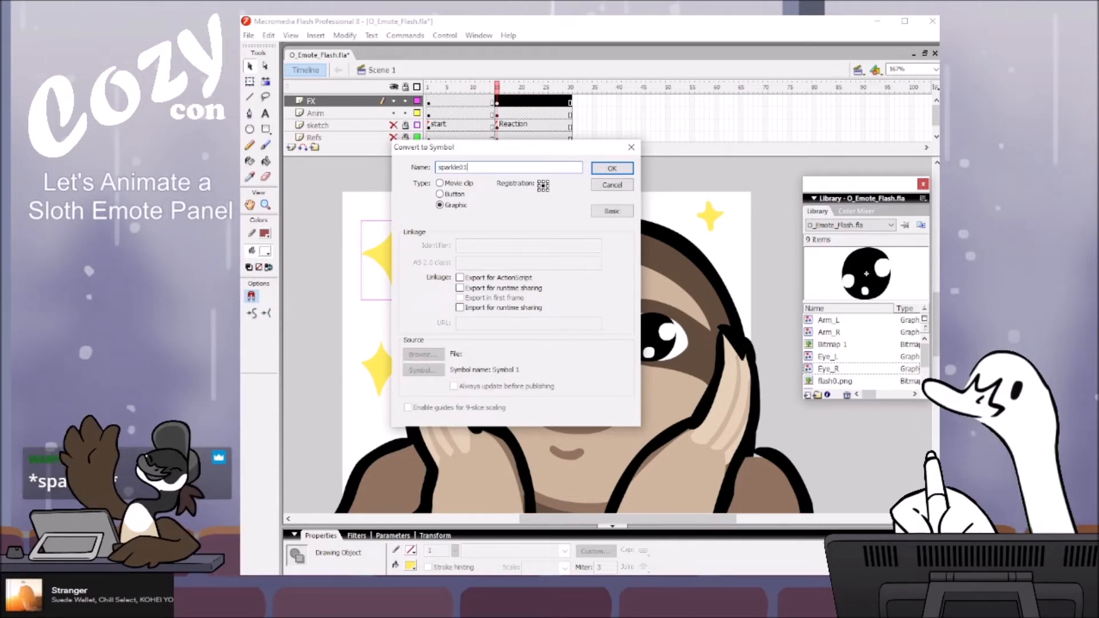
click(623, 173)
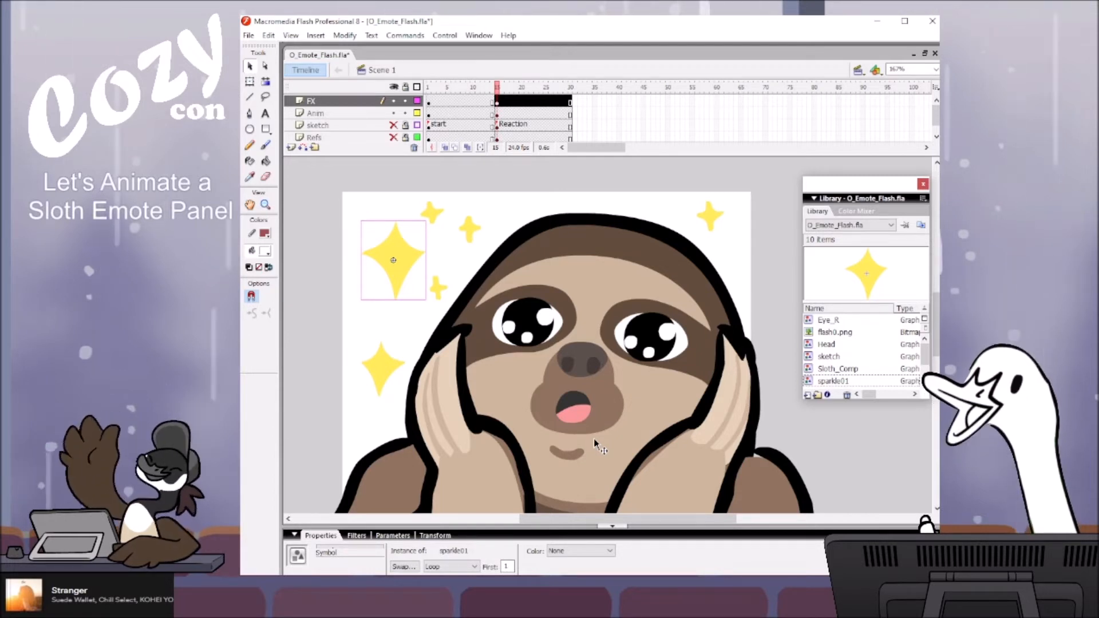
Step: Break the drawing object inside sparkle01 apart into a raw shape, and return to Scene 1 with the symbol selected for transforming
double_click(413, 263)
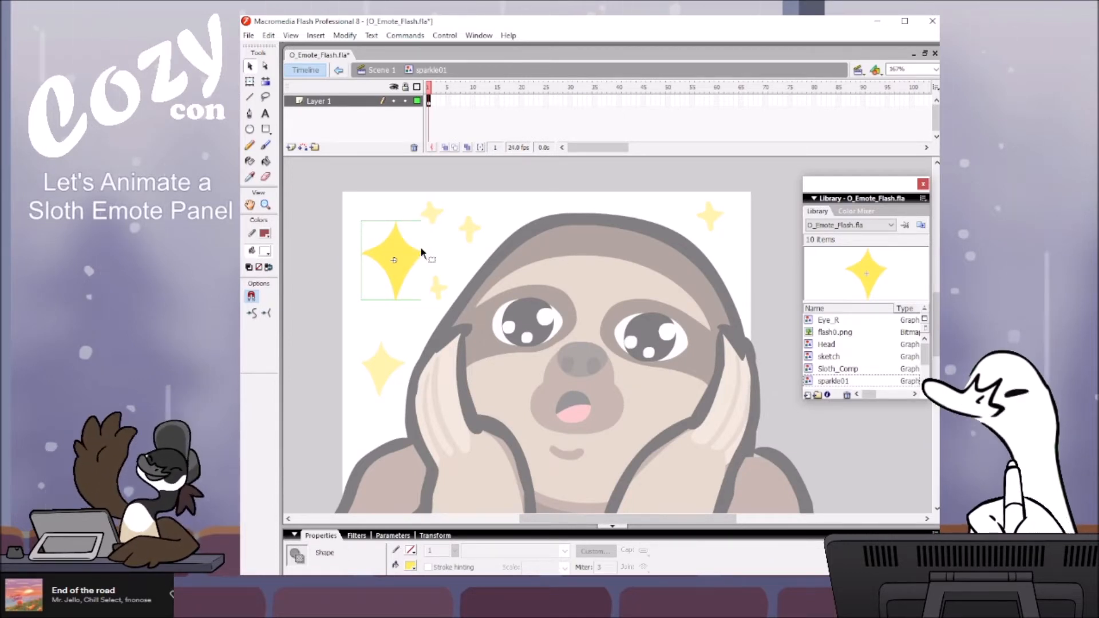
key(ctrl+b)
click(438, 235)
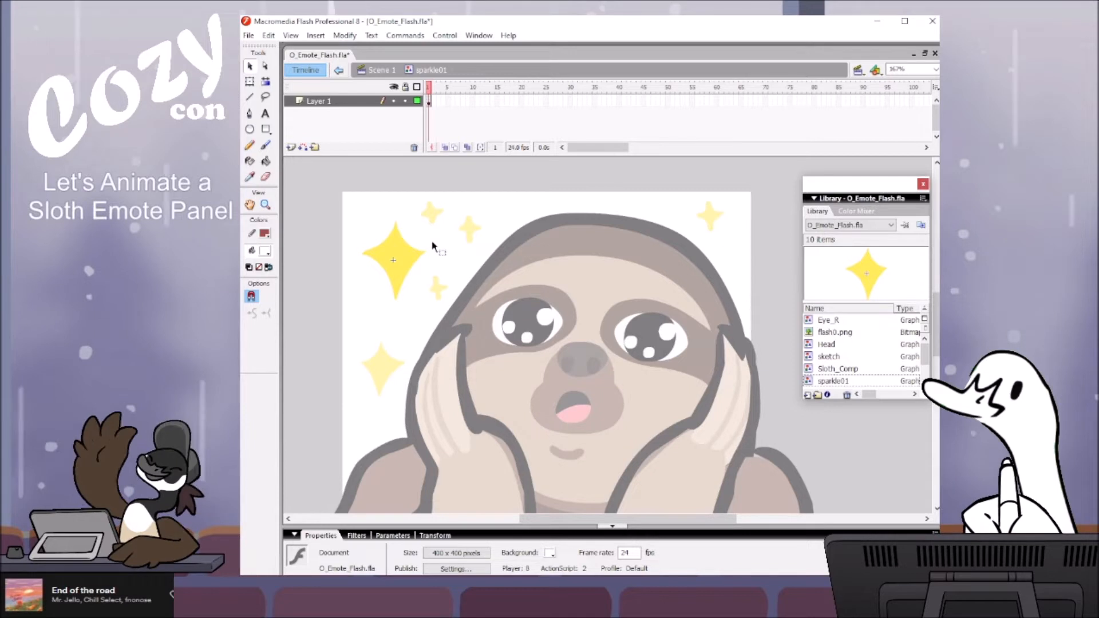
double_click(416, 265)
key(q)
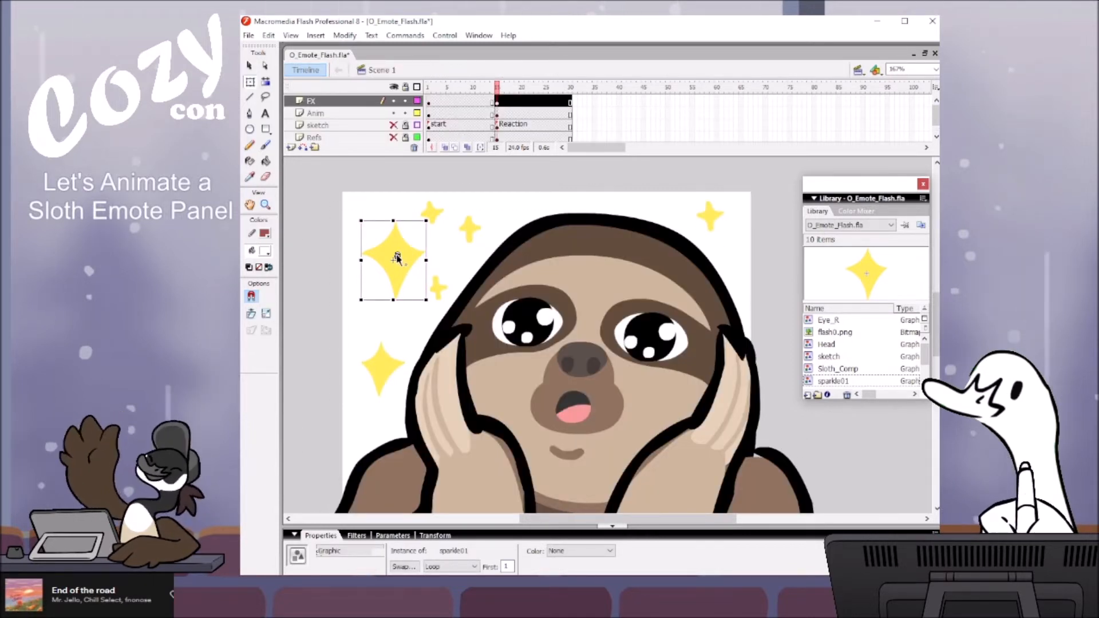
Step: Inside sparkle01, add a keyframe at frame 2, enlarge the sparkle about its centre, and compare the two frames
double_click(411, 251)
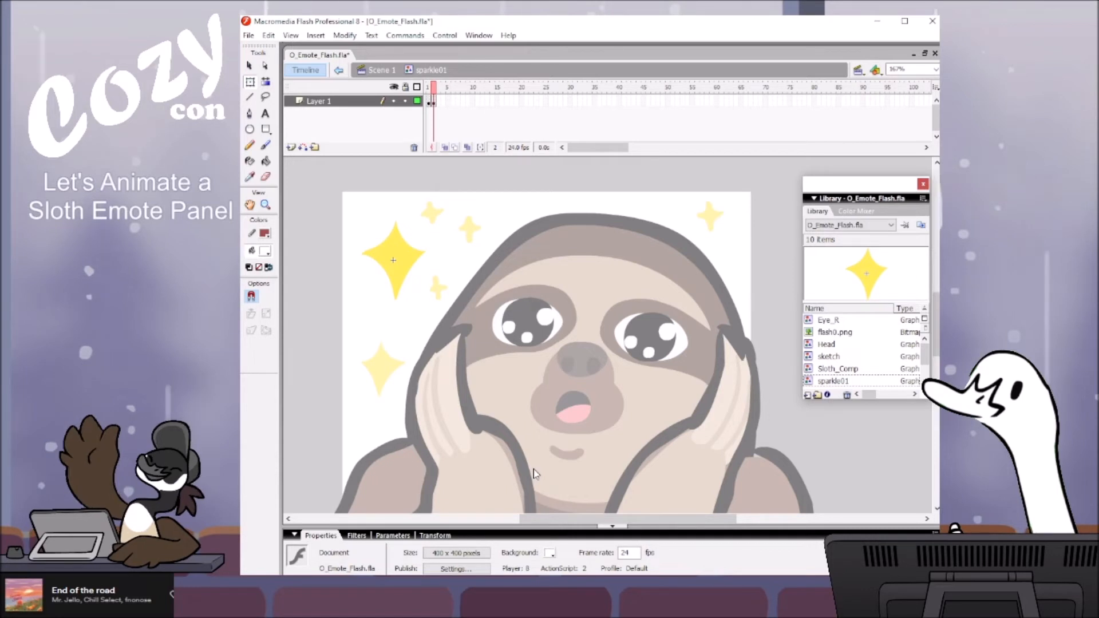
key(F6)
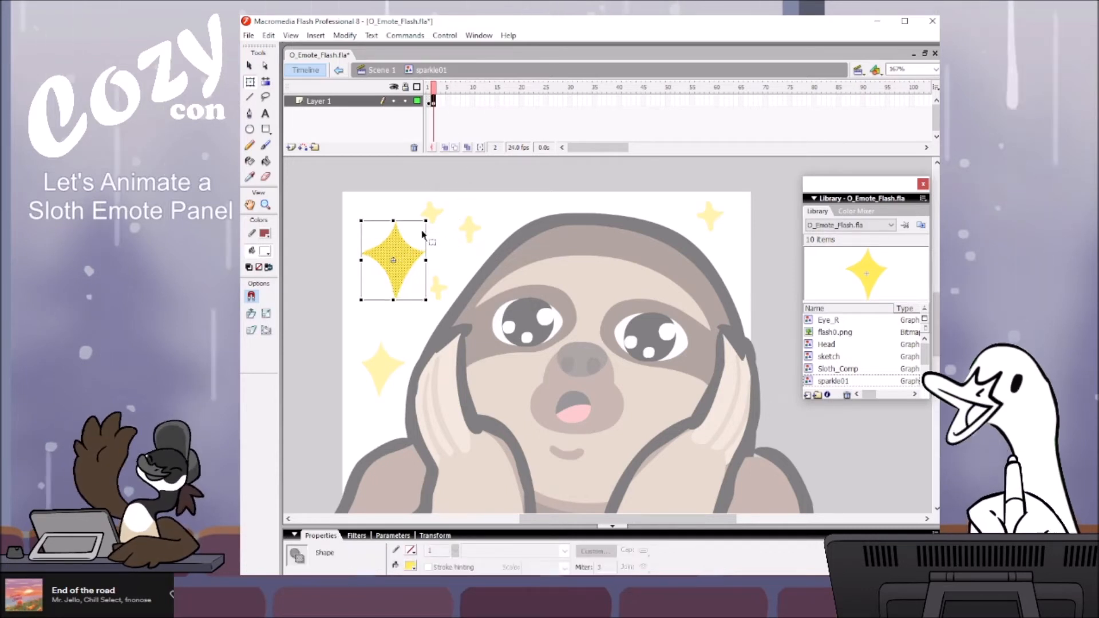
drag(427, 219, 432, 214)
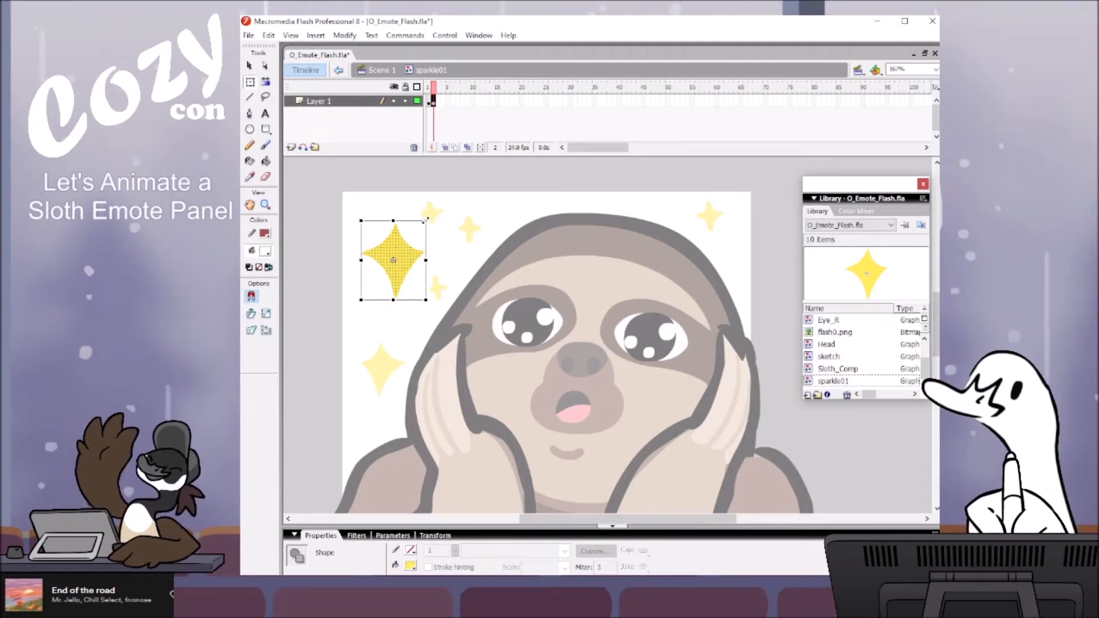
drag(433, 213, 433, 212)
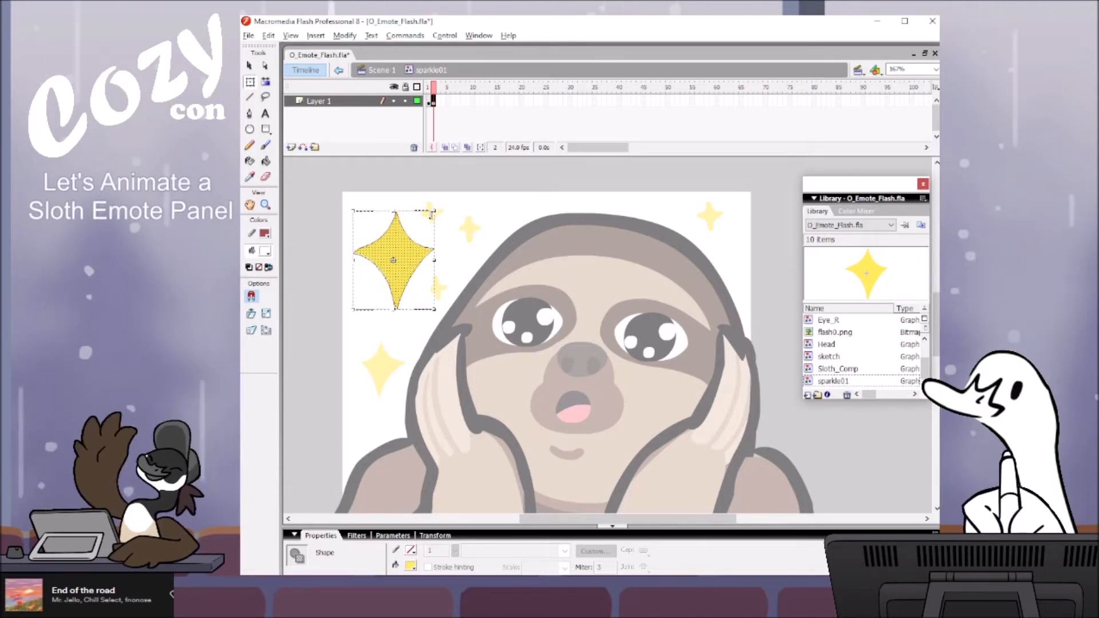
drag(434, 211, 440, 203)
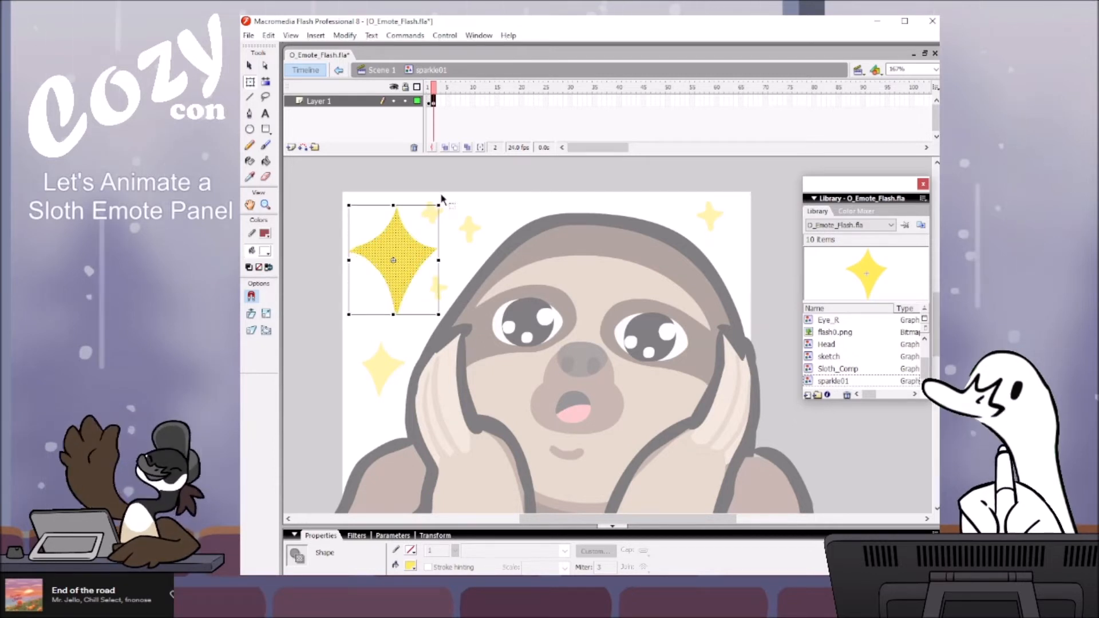
click(433, 90)
drag(432, 87, 434, 89)
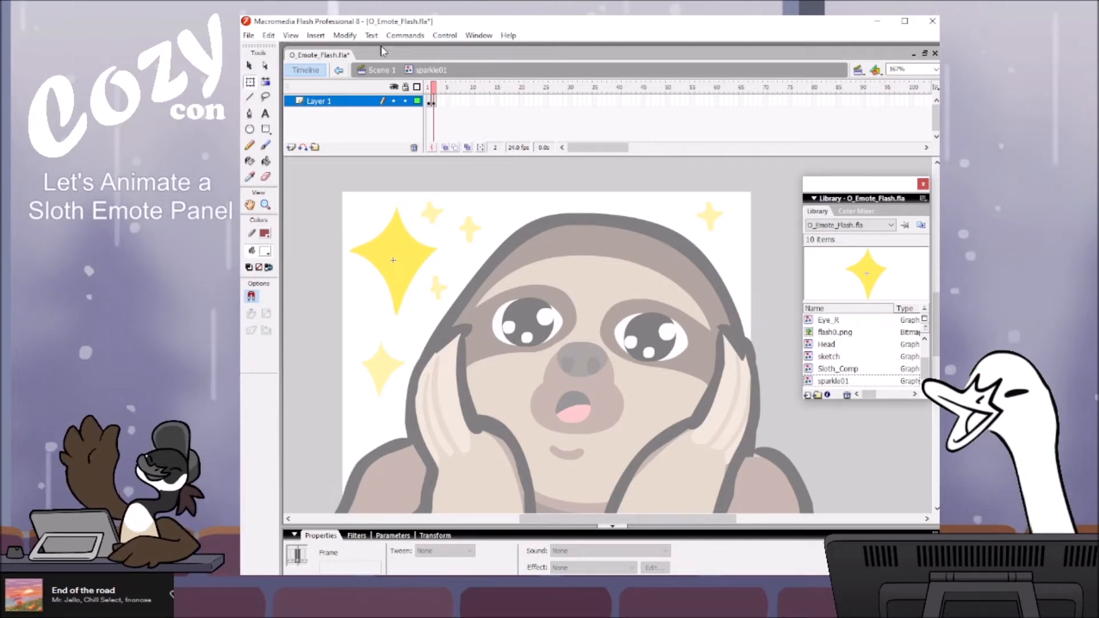
Step: Move the enlarged sparkle's keyframe to frame 4 and add another keyframe at frame 7
click(434, 102)
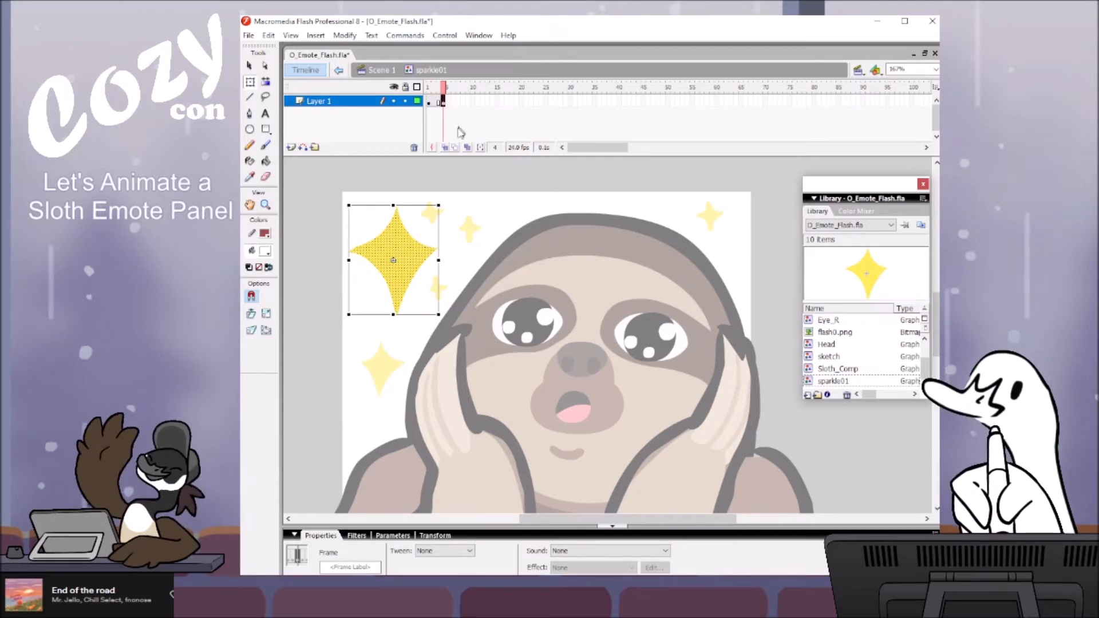
click(458, 102)
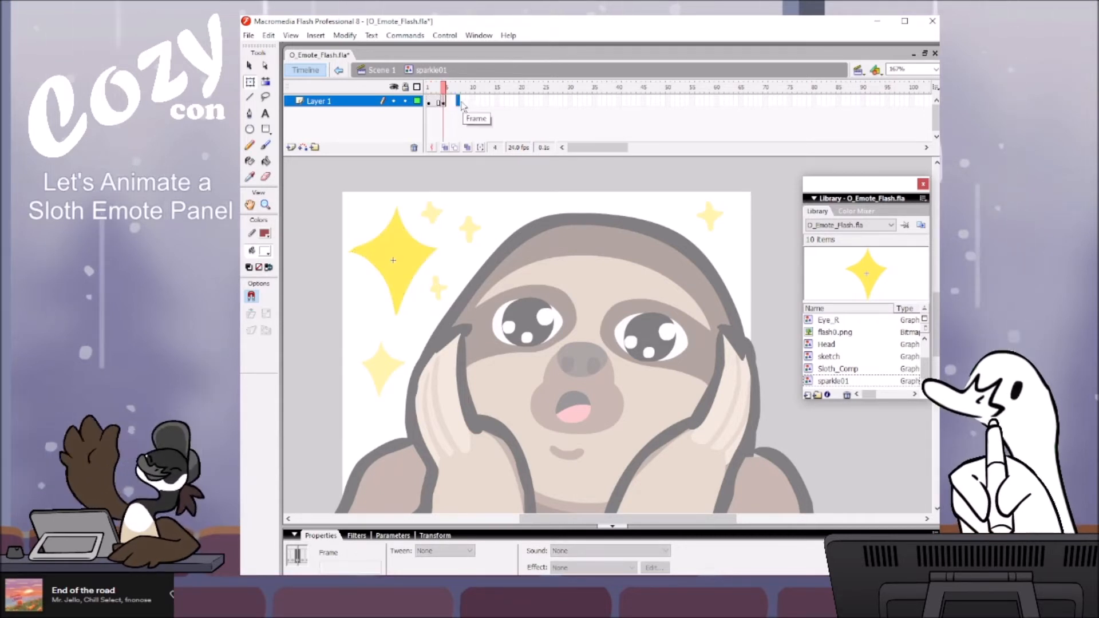
key(F6)
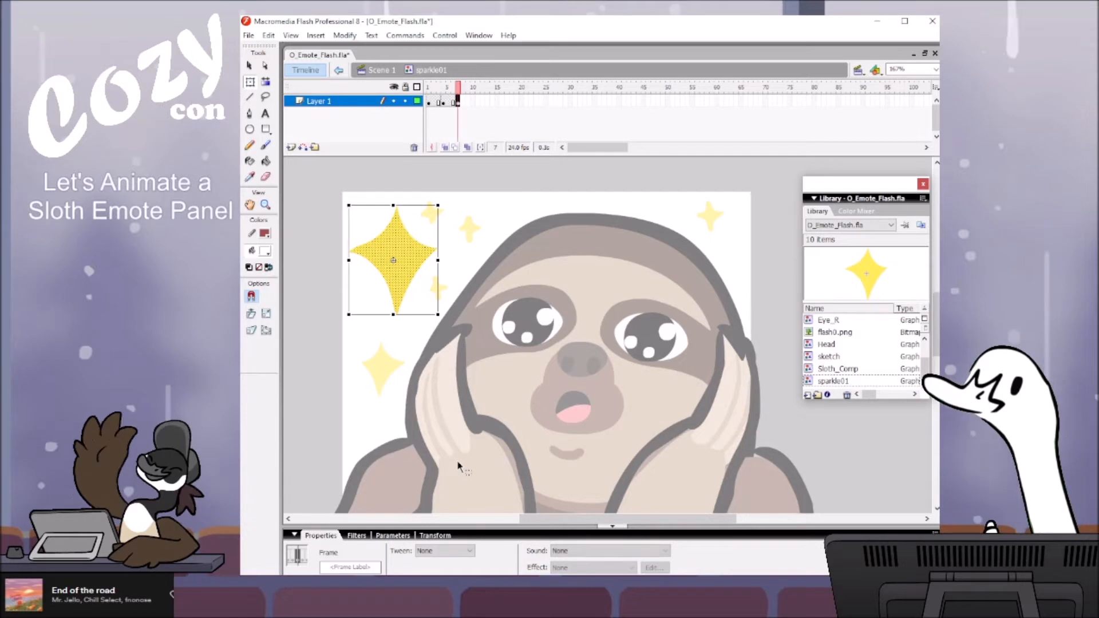
Step: Turn on onion skin outlines and display Layer 1 as outlines for comparing the sparkle's sizes
click(456, 148)
key(z)
click(418, 236)
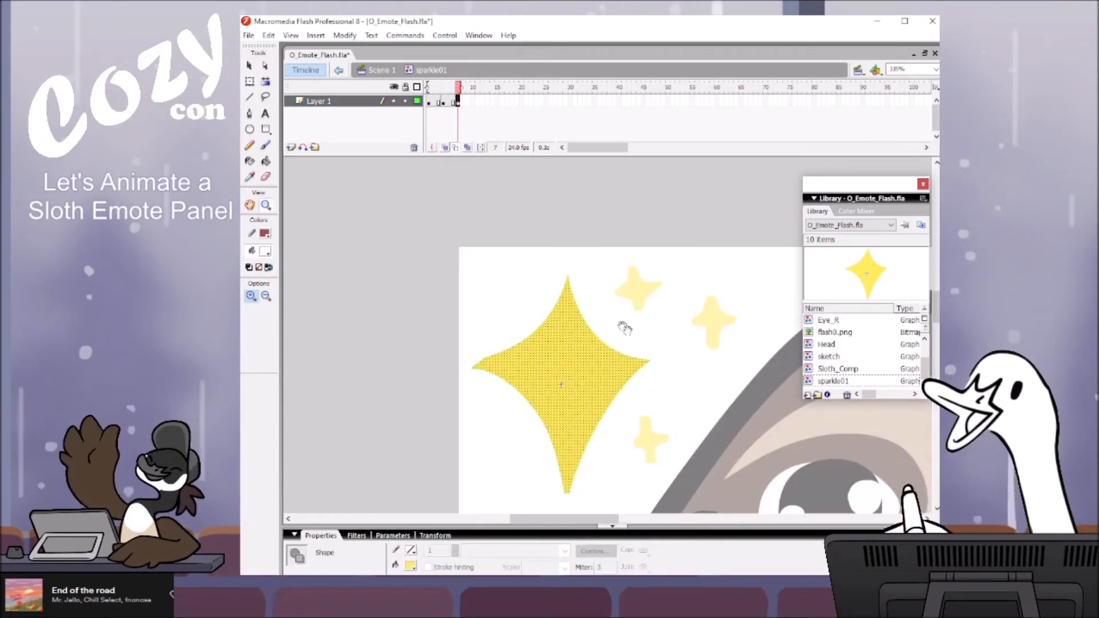
drag(614, 314, 606, 297)
click(417, 101)
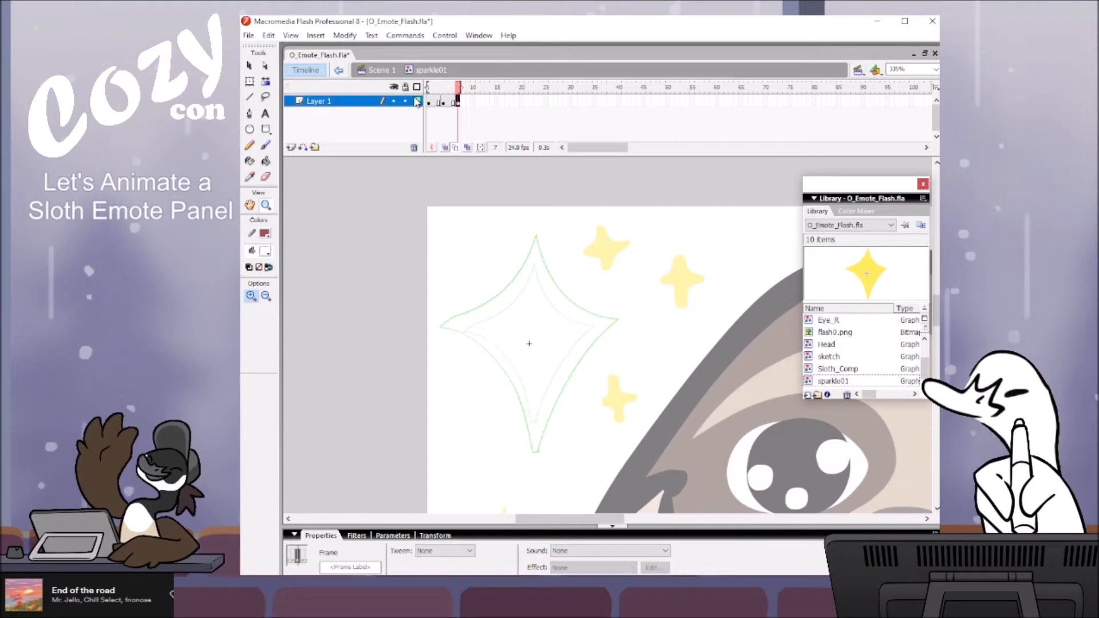
Step: Scale the sparkle at frame 7 slightly smaller about its centre, between the sizes of the two earlier keyframes
key(q)
drag(619, 234, 613, 240)
key(ctrl+z)
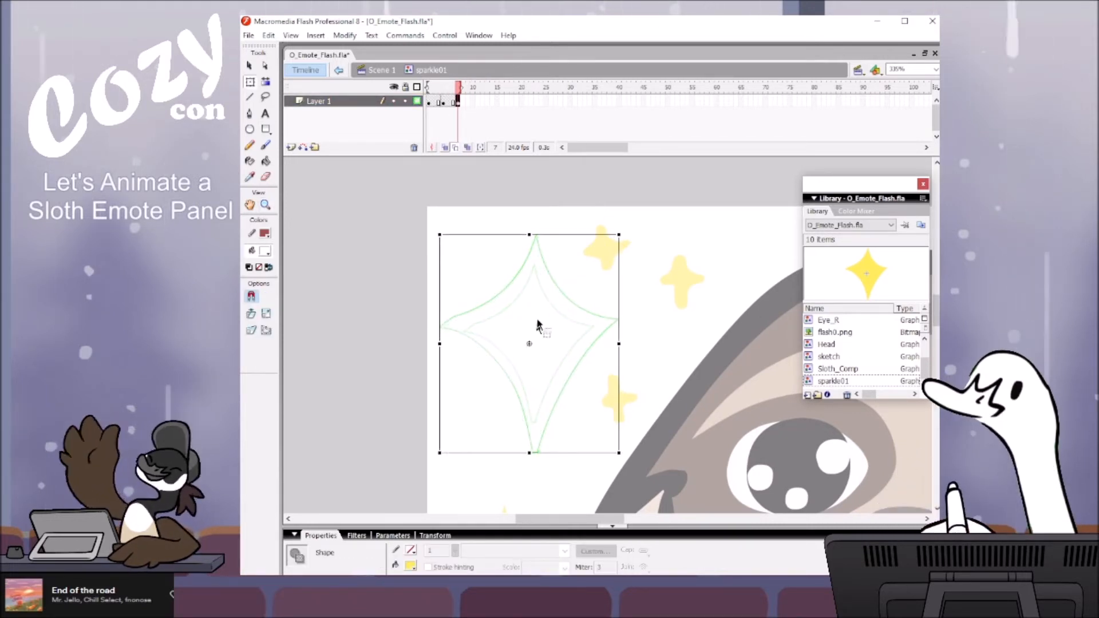
drag(619, 234, 612, 240)
Step: Extend sparkle01's last keyframe to frame 9 and scrub through its frames
key(z)
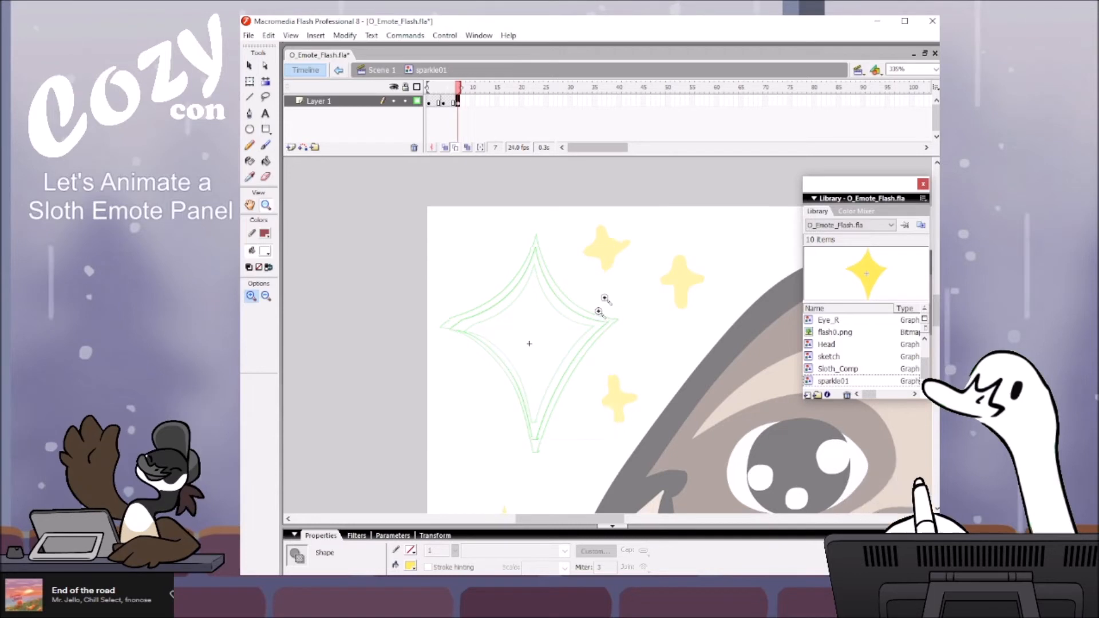
alt+click(581, 293)
click(457, 104)
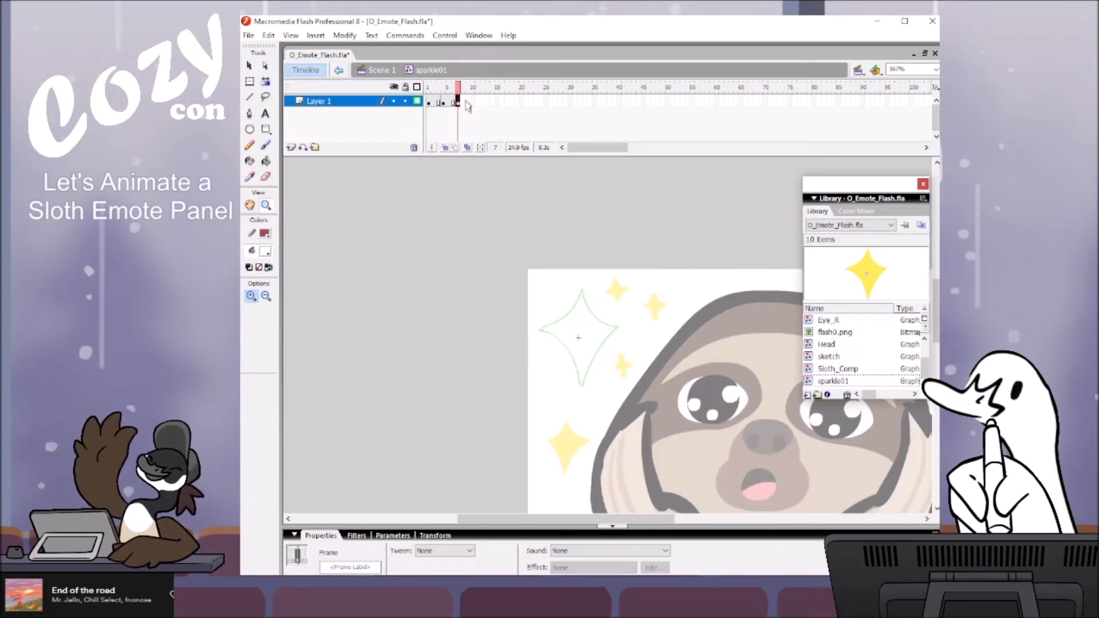
key(F5)
key(F5)
drag(458, 87, 466, 78)
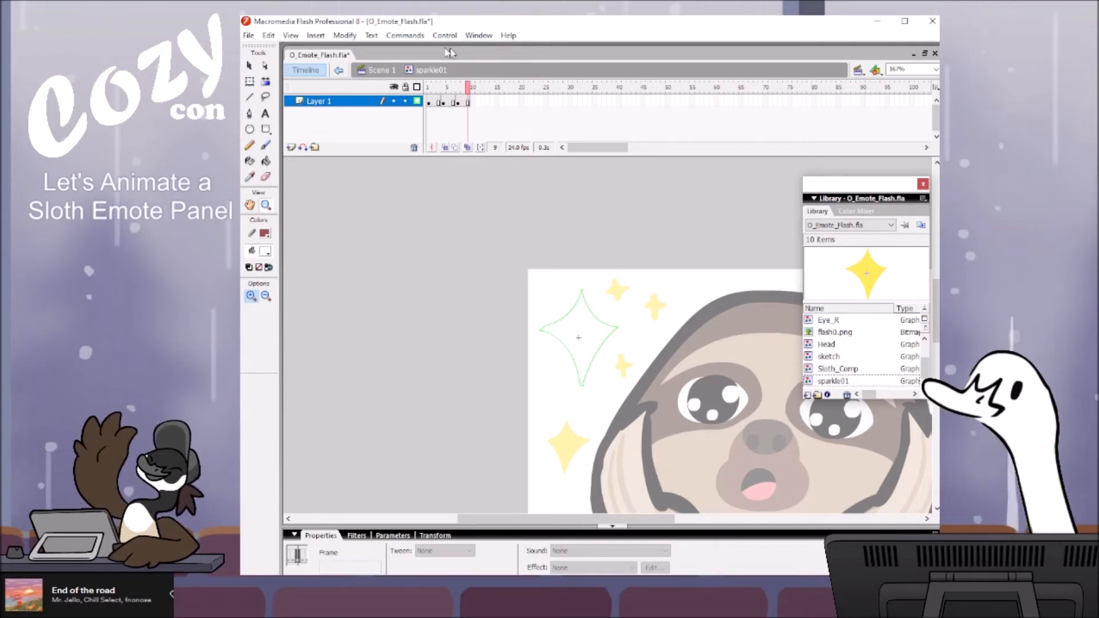
Step: Return to Scene 1 and scrub the Reaction frames to check the large sparkle's loop
click(387, 70)
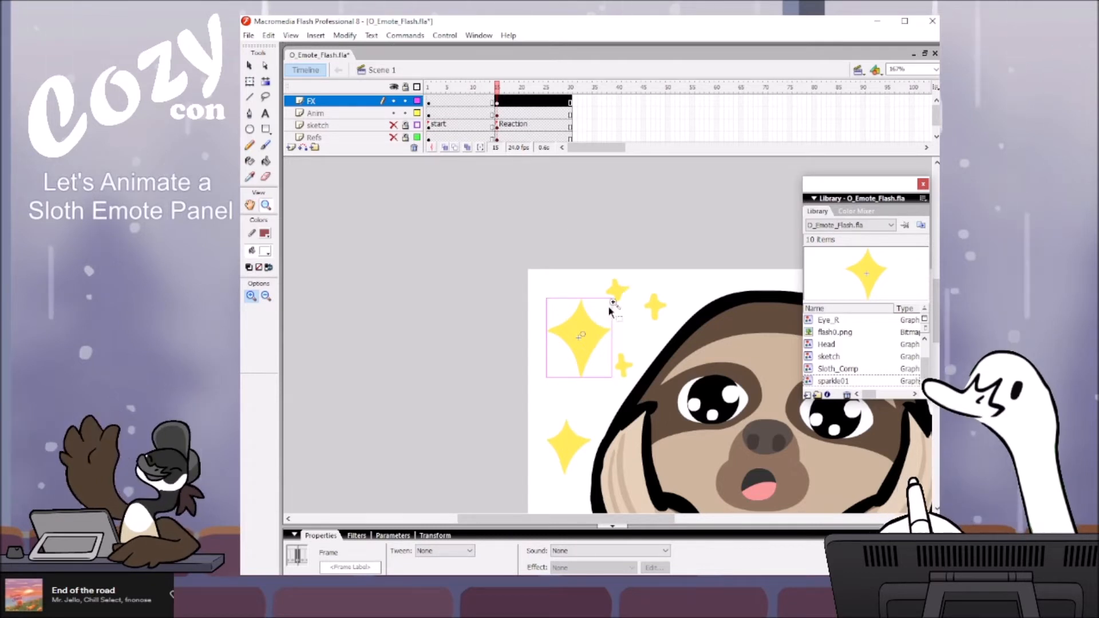
key(v)
click(598, 229)
drag(691, 293, 610, 298)
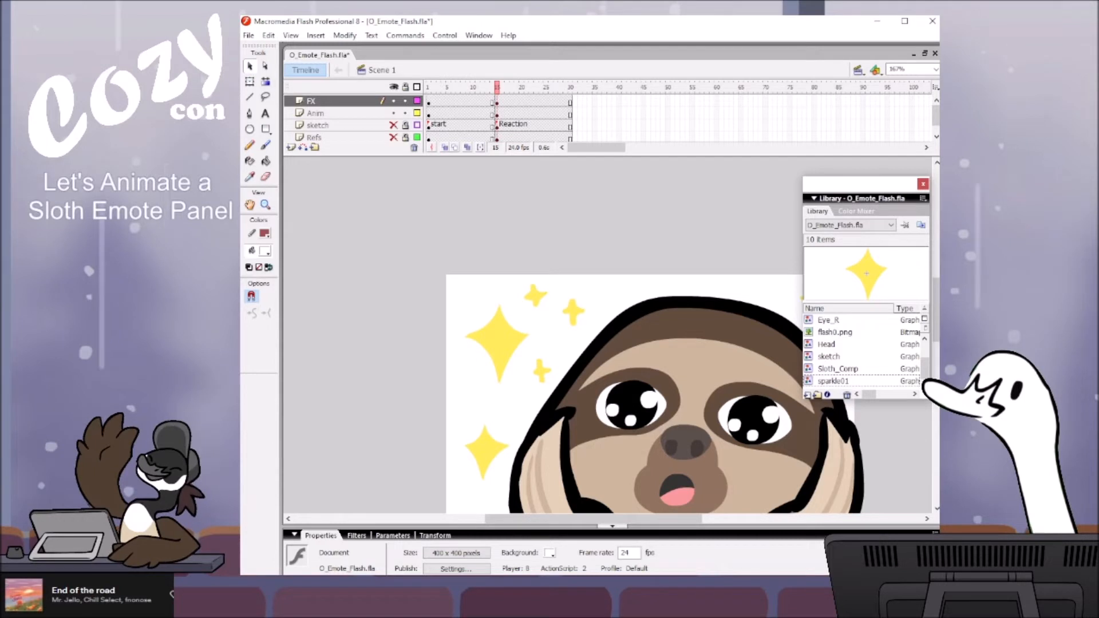
drag(702, 487, 653, 450)
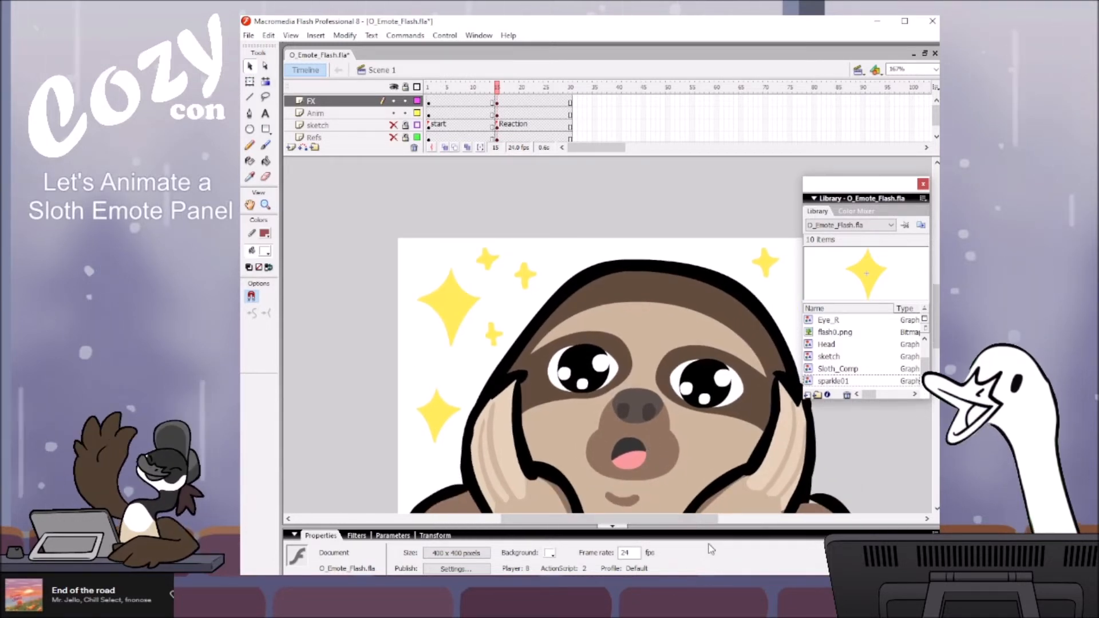
drag(499, 87, 551, 61)
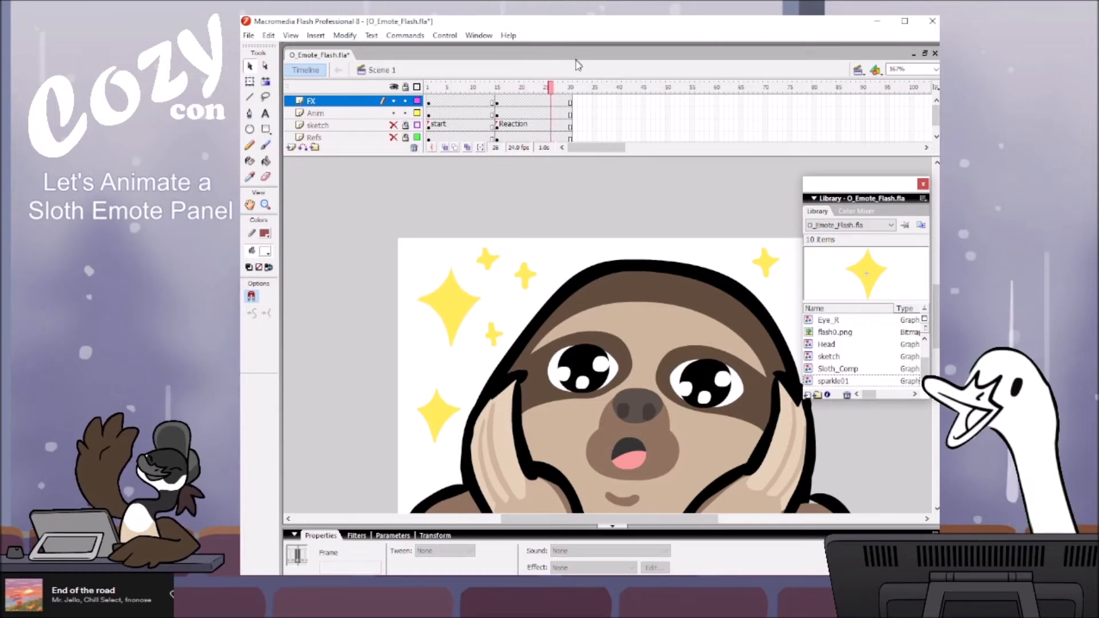
Step: Reopen sparkle01 and clear the keyframe at frame 7
click(452, 309)
double_click(452, 308)
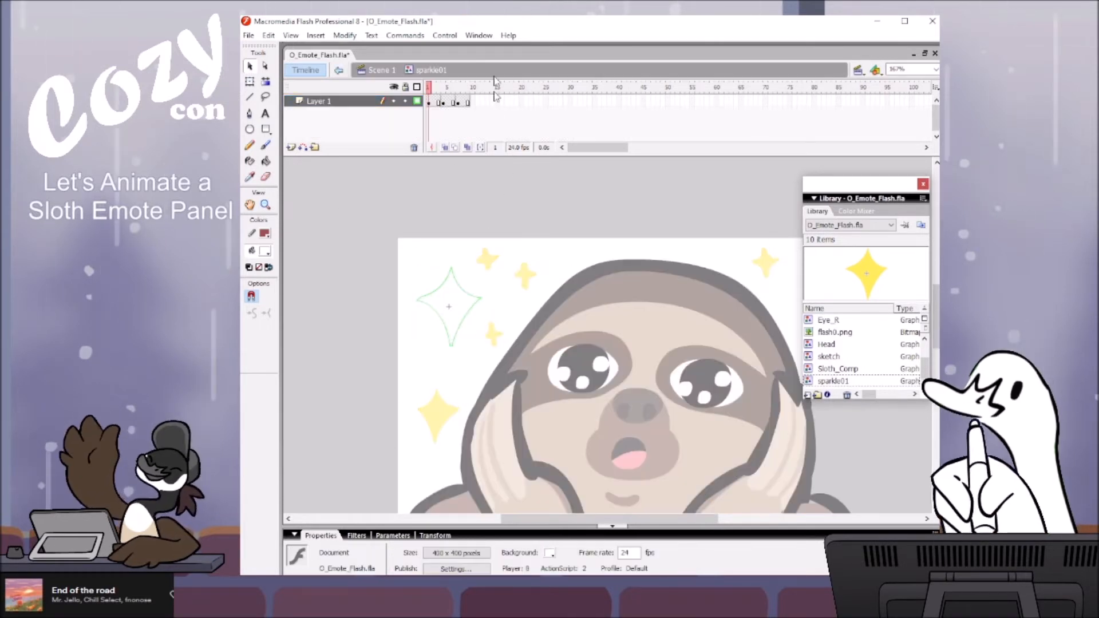
click(439, 102)
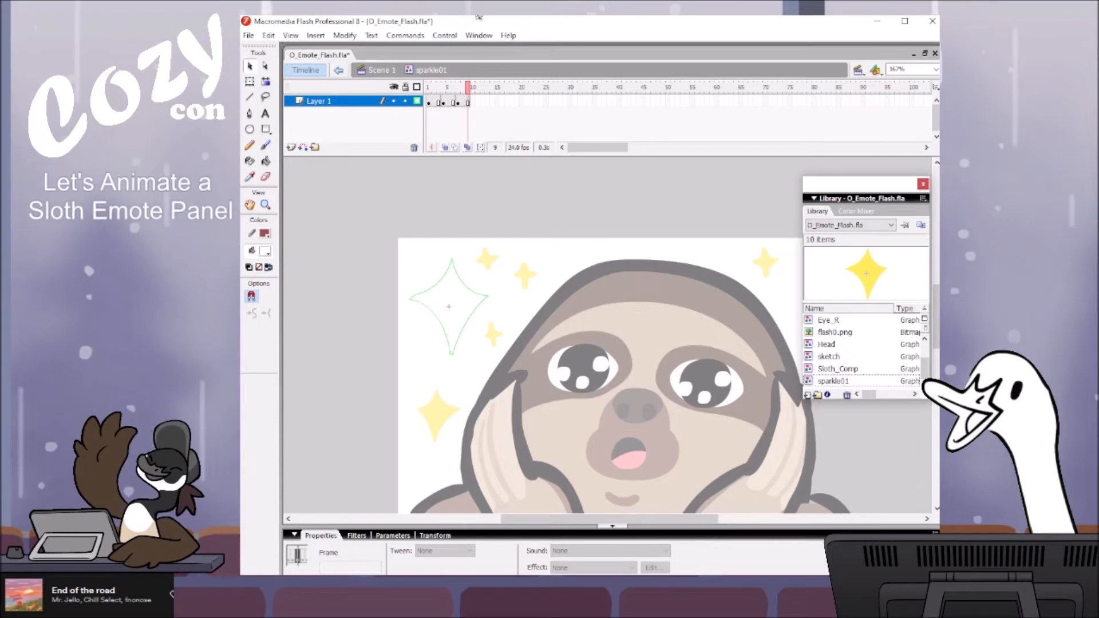
click(467, 103)
right_click(469, 103)
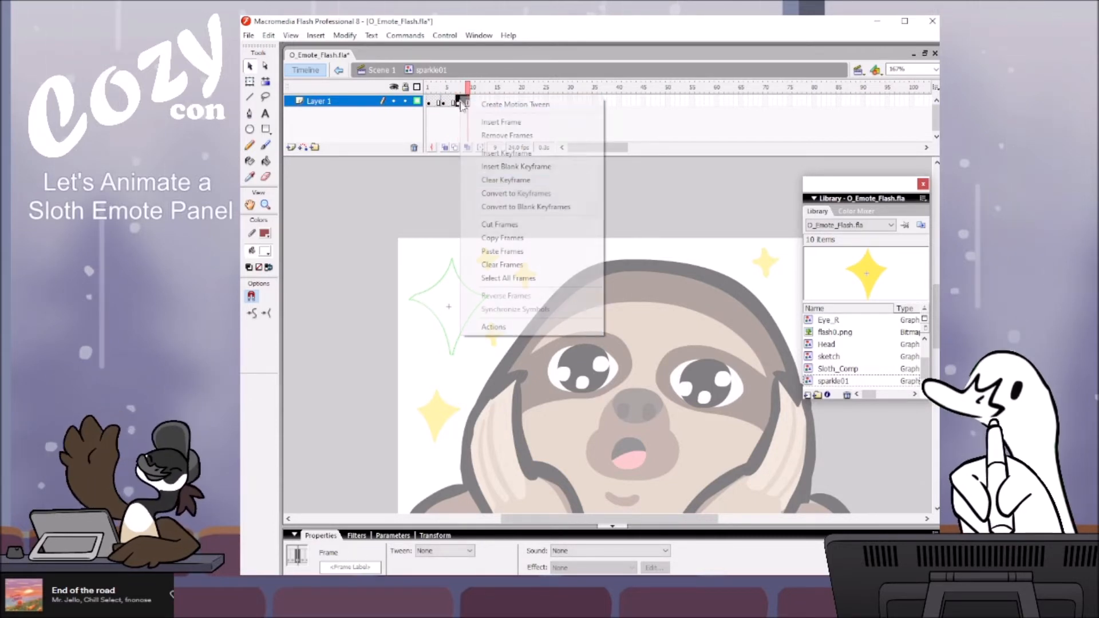
click(506, 179)
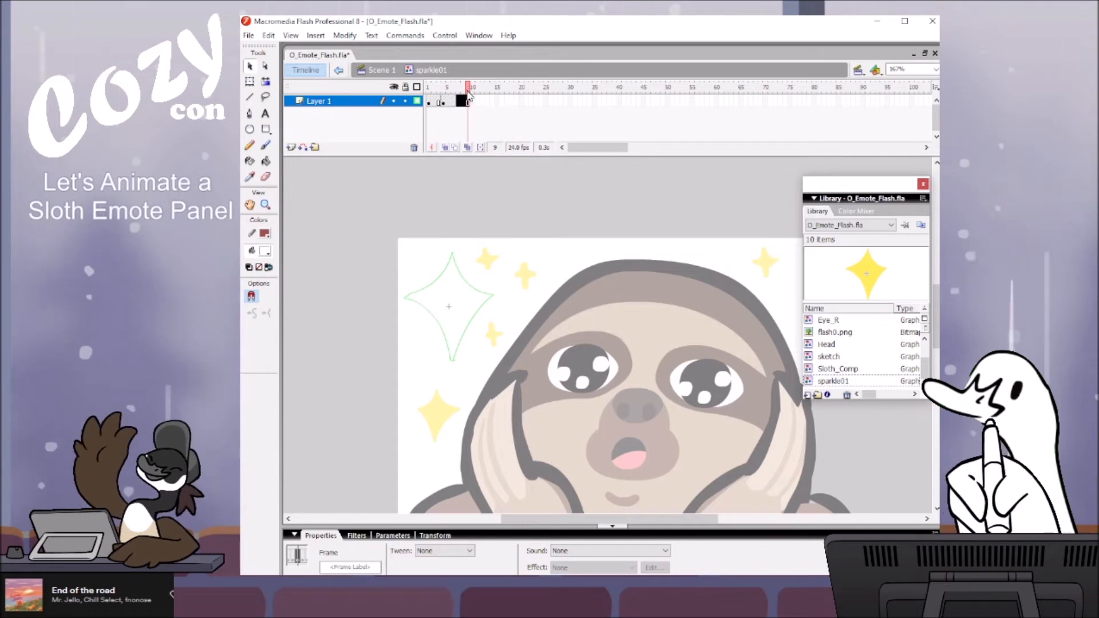
Step: Insert a blank keyframe at frame 5 and move the enlarged sparkle's keyframe to frame 3
key(F7)
click(453, 103)
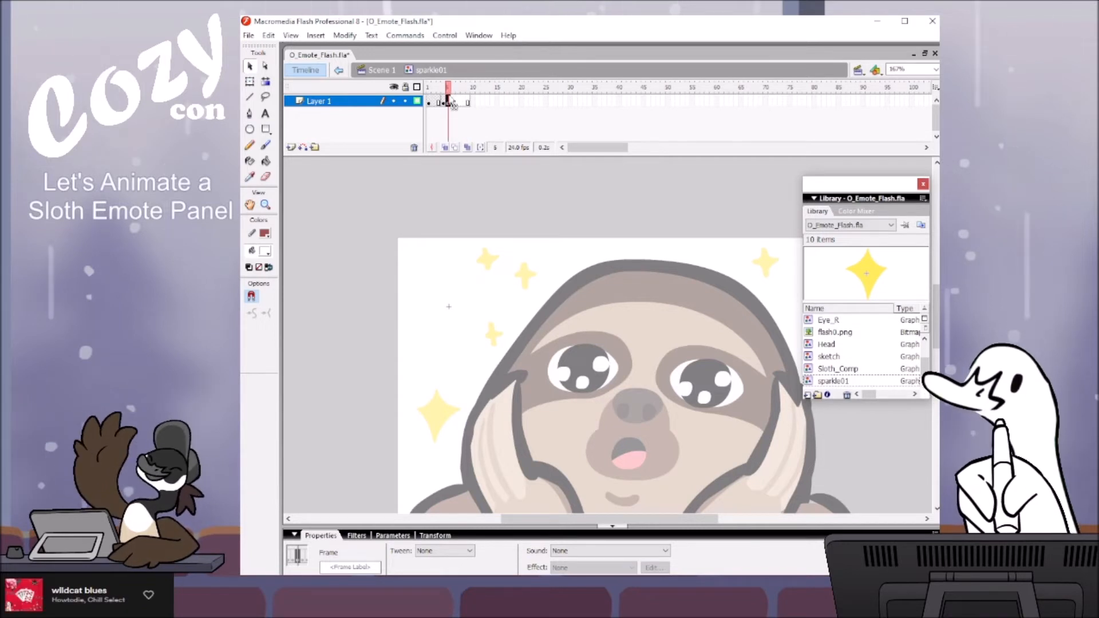
click(445, 103)
drag(440, 101, 439, 100)
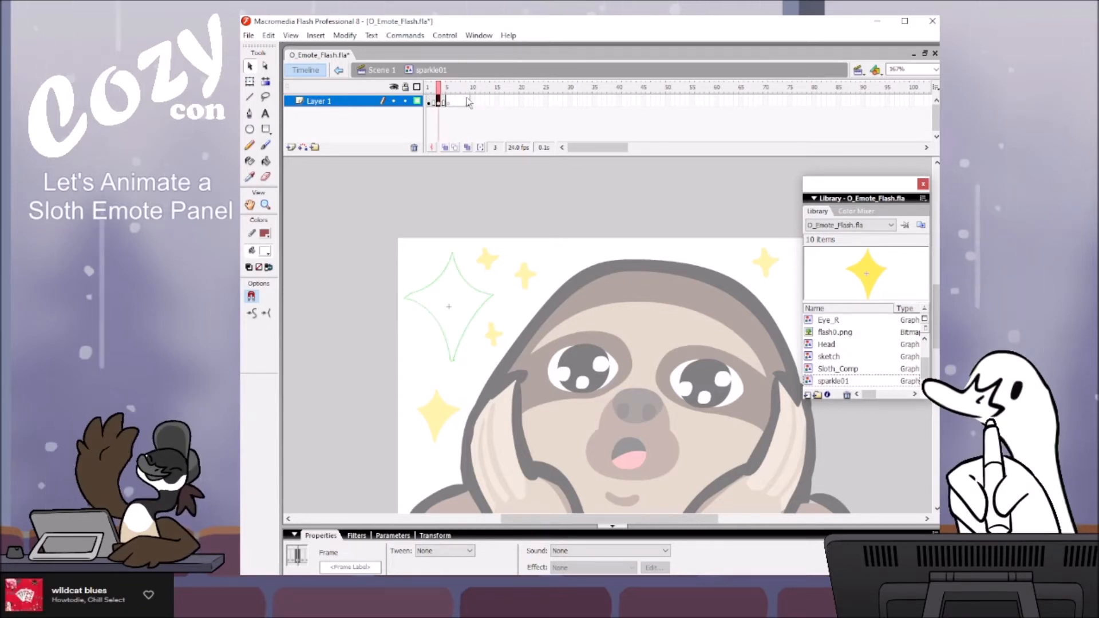
Step: Remove frames 6 to 9 and clear the blank keyframe at frame 5 so the enlarged sparkle extends through it
right_click(454, 101)
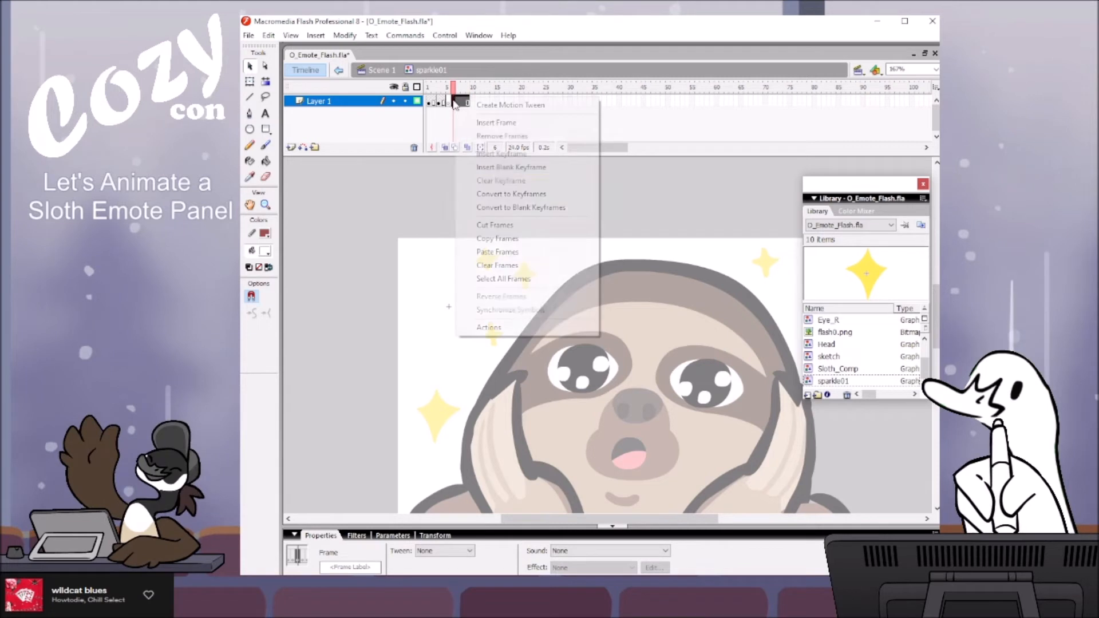
click(513, 137)
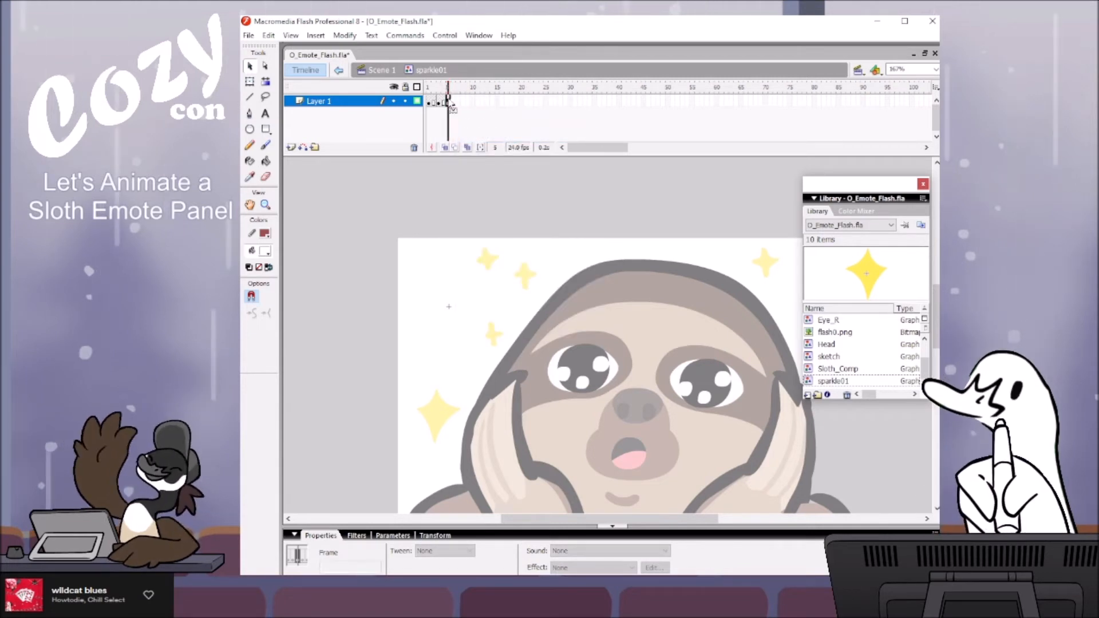
right_click(448, 101)
click(441, 174)
right_click(448, 101)
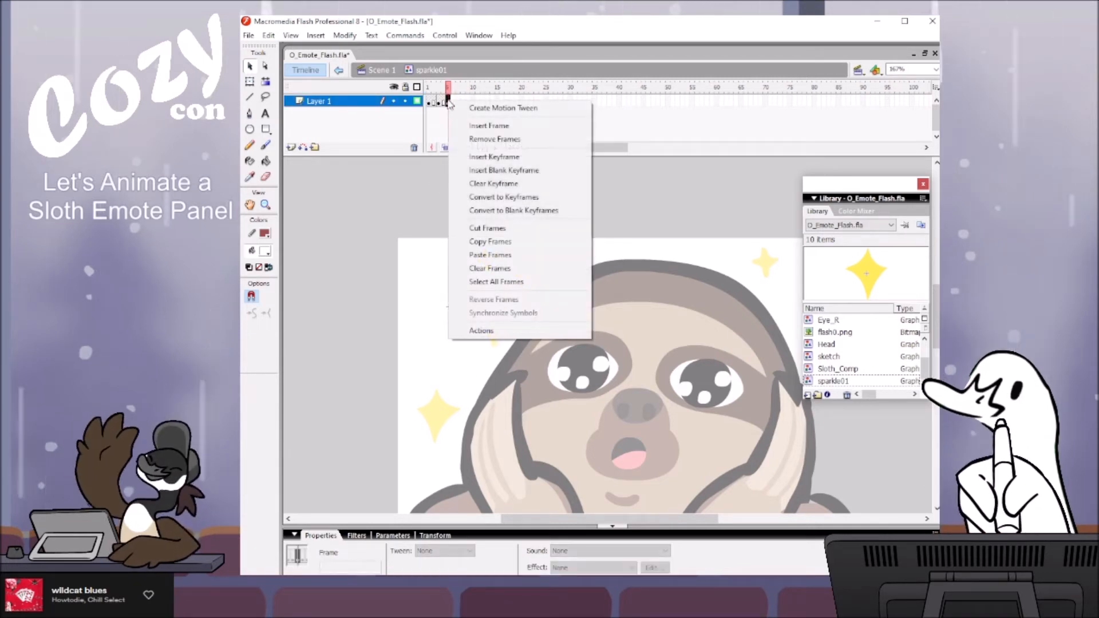
click(495, 182)
Step: Scrub the shortened sparkle01 loop, and return to Scene 1 to scrub it within the Reaction frames
click(439, 87)
drag(431, 87, 446, 86)
click(439, 86)
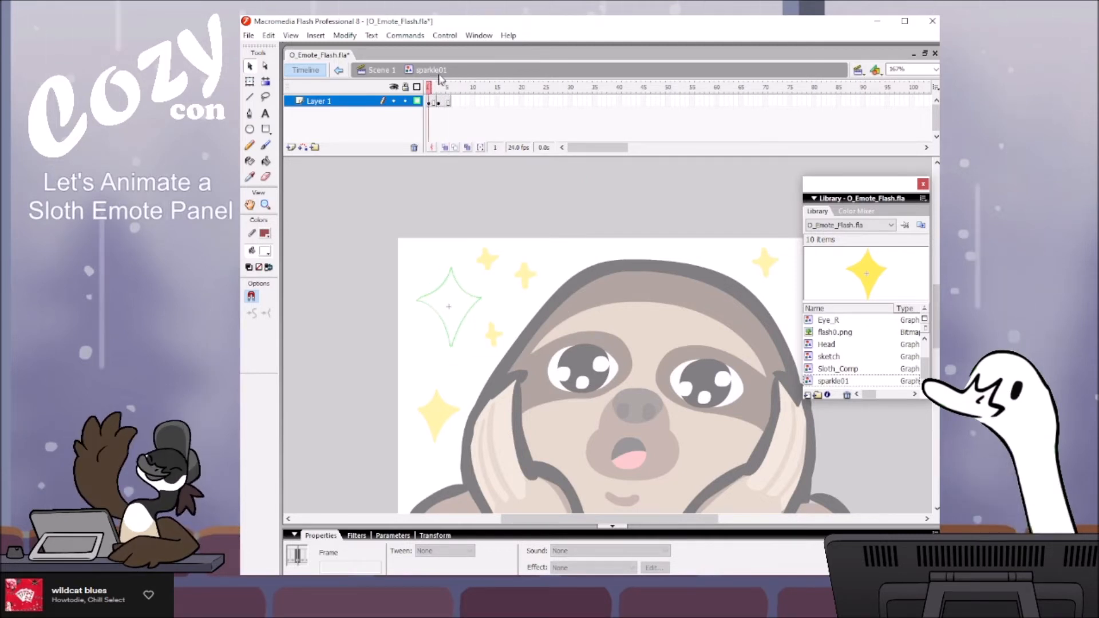
click(388, 69)
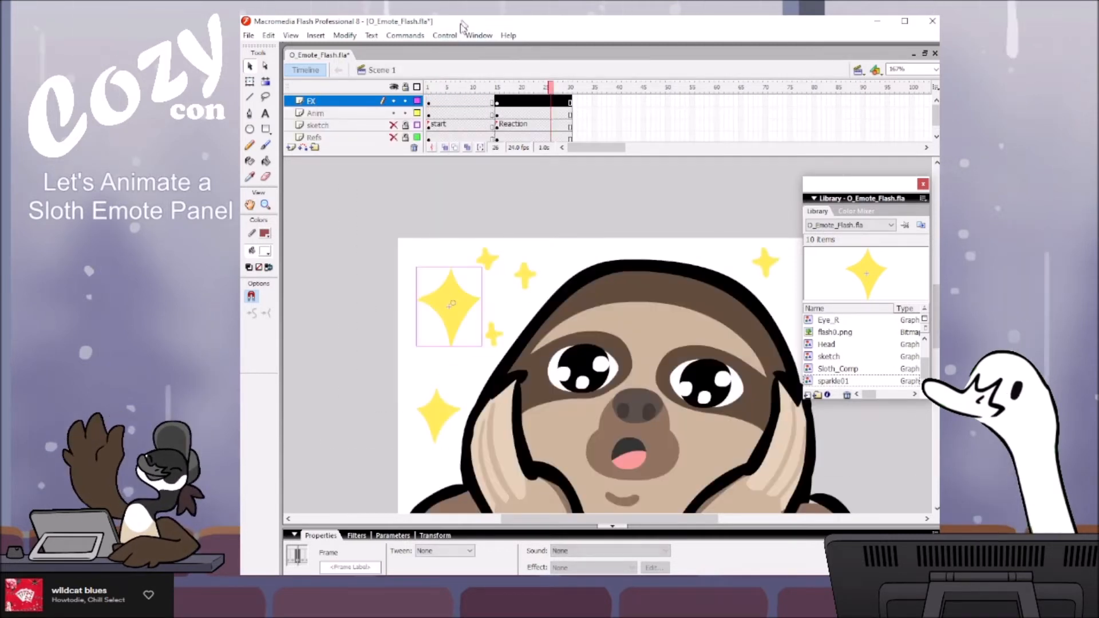
click(518, 86)
mouse_move(546, 71)
mouse_down()
mouse_move(501, 82)
mouse_move(531, 85)
mouse_up()
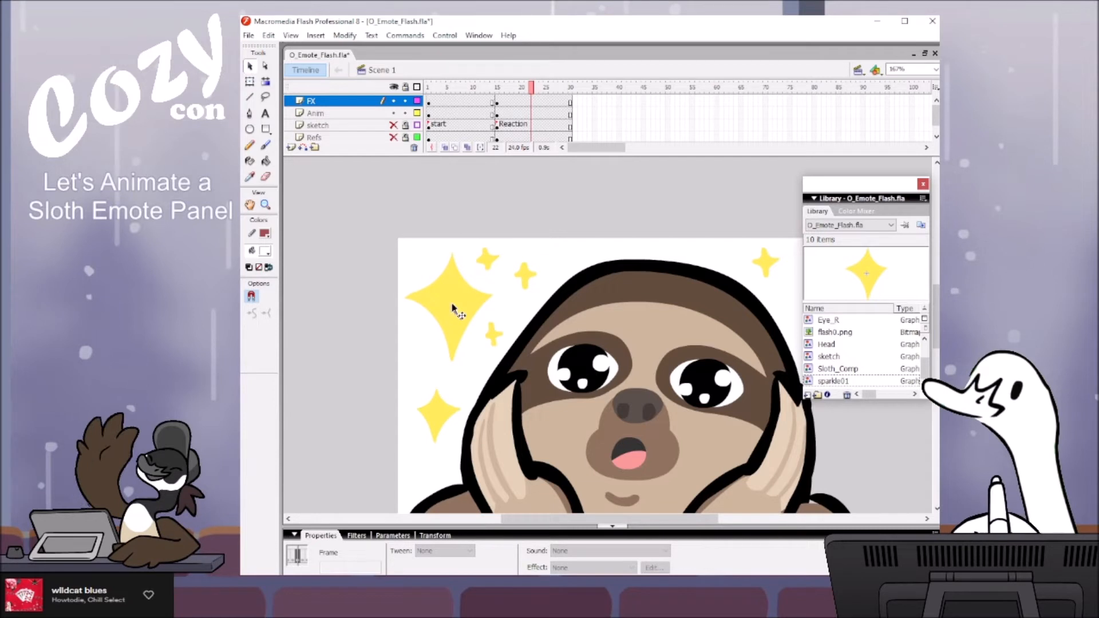
Step: Reopen sparkle01 and shift the enlarged sparkle's keyframe to frame 4 and on to frame 5
double_click(461, 320)
click(437, 101)
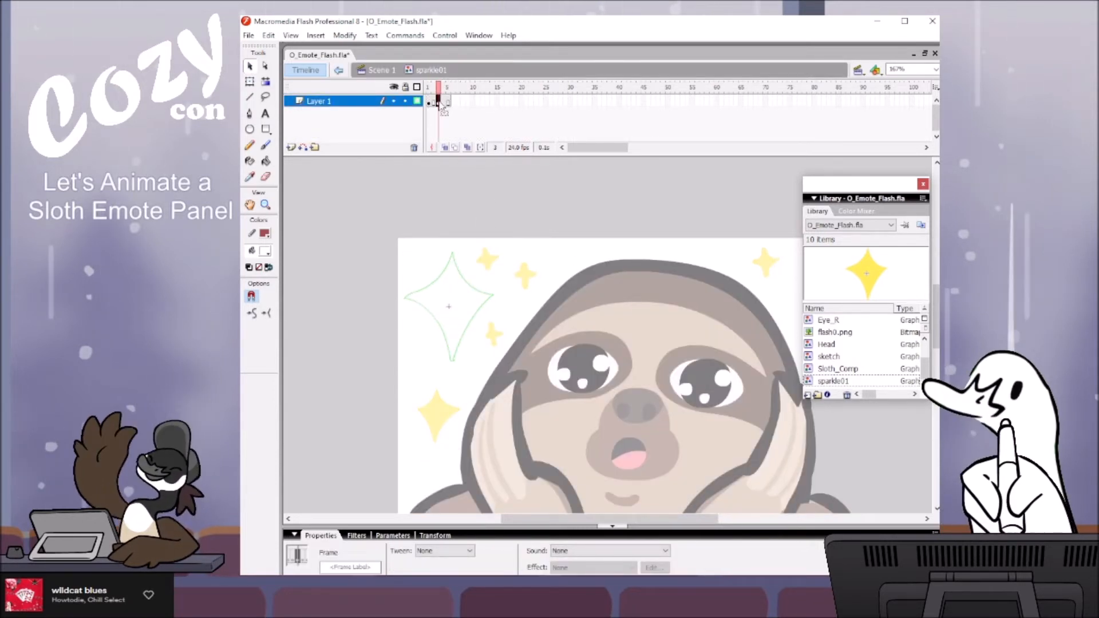
click(443, 101)
drag(444, 103, 449, 103)
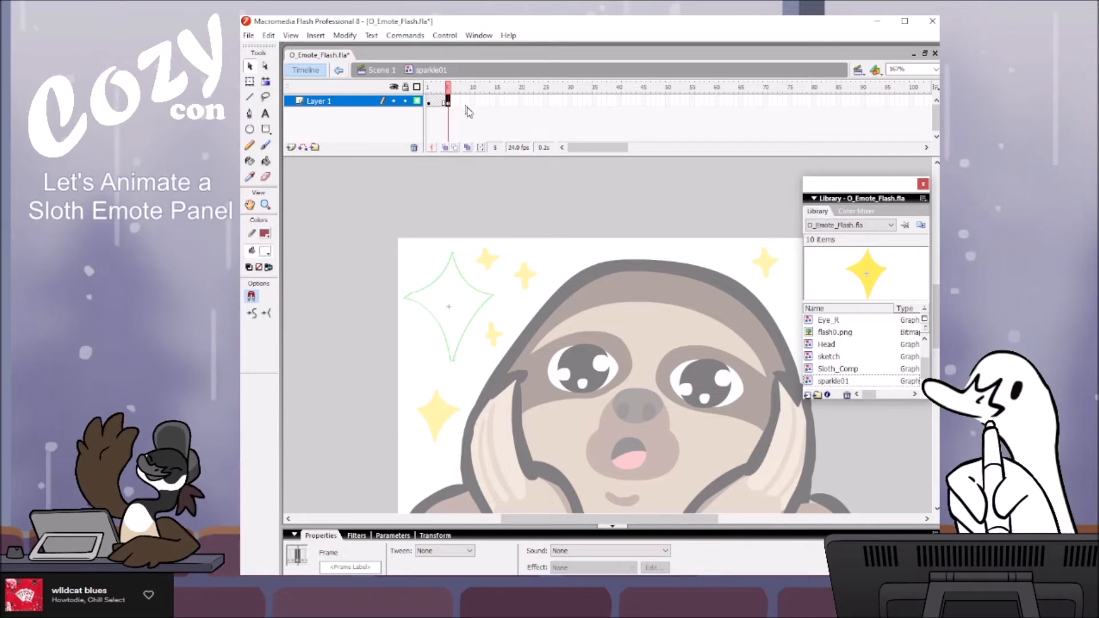
Step: Try shrinking the sparkle at frame 5 about its centre, and undo it along with the keyframe's move from frame 4
key(z)
click(471, 285)
key(q)
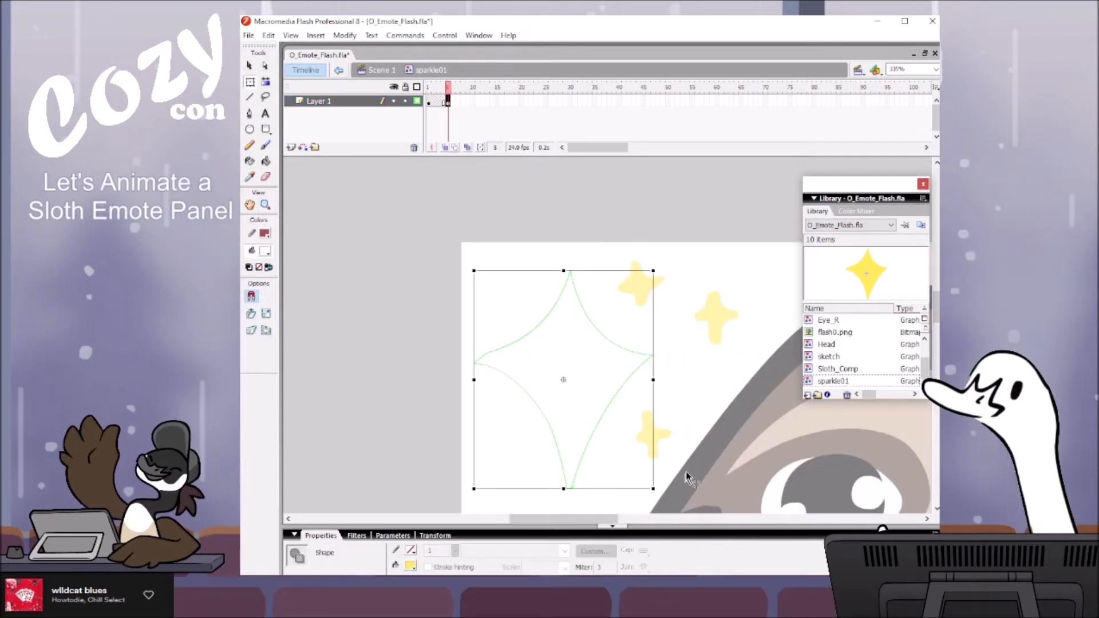
drag(657, 266, 645, 279)
drag(642, 281, 643, 281)
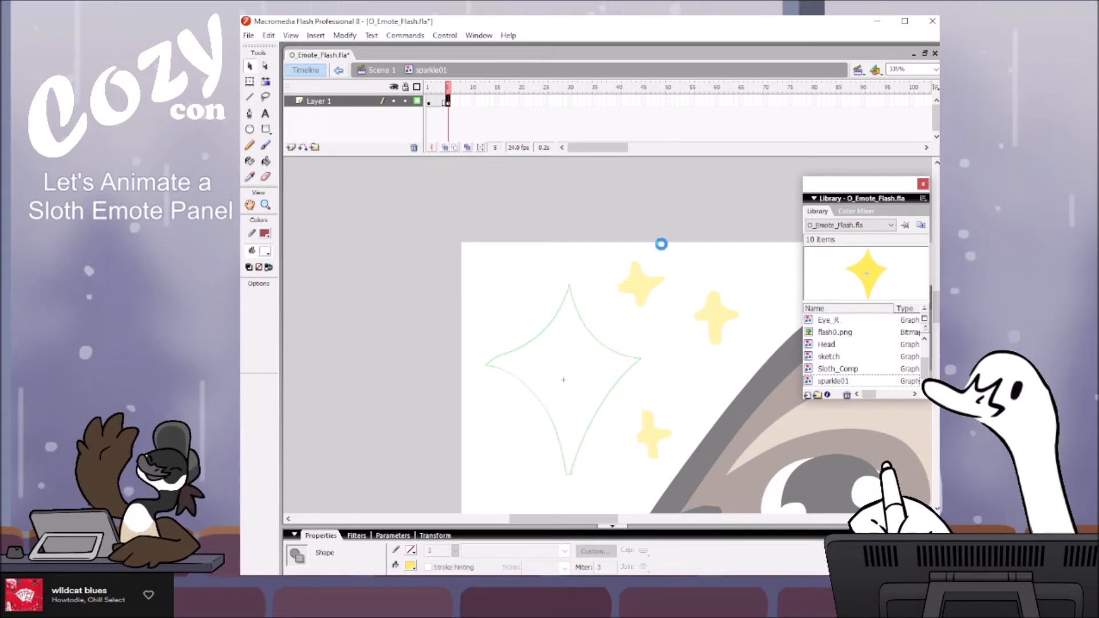
key(ctrl+z)
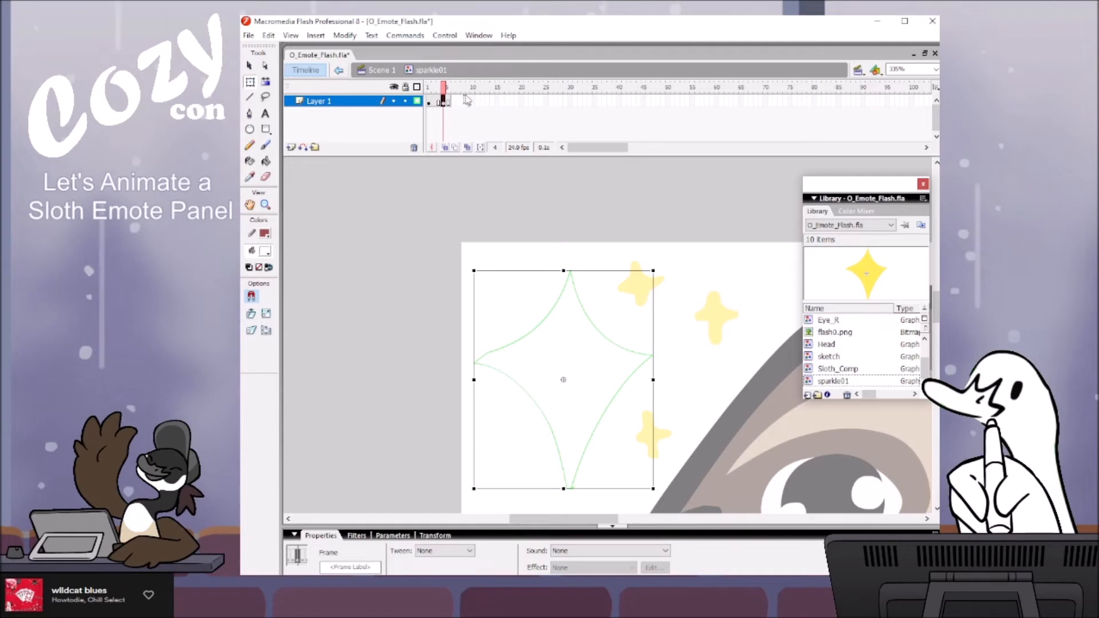
Step: Create a keyframe at frame 15 from a copy of frame 1 and scale its sparkle slightly smaller about its centre
click(497, 101)
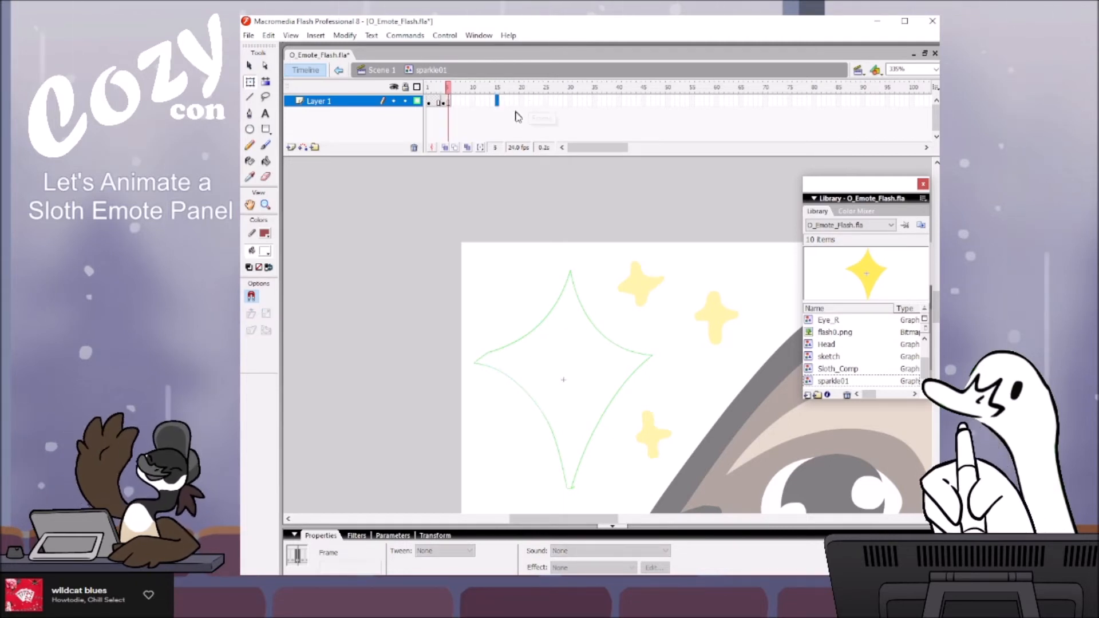
key(F6)
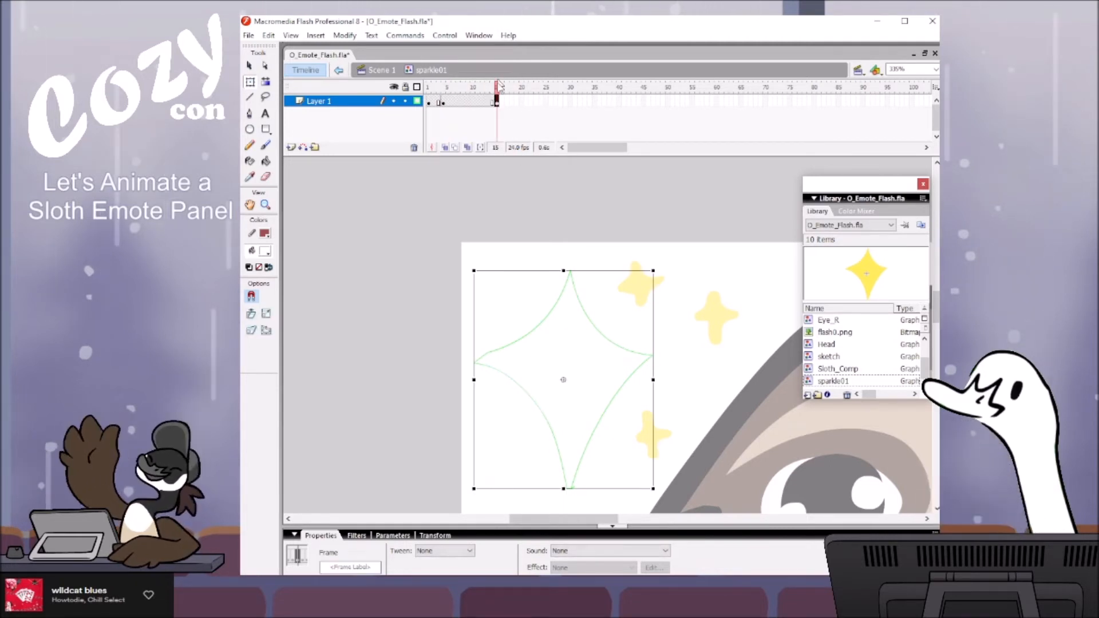
right_click(432, 103)
click(490, 246)
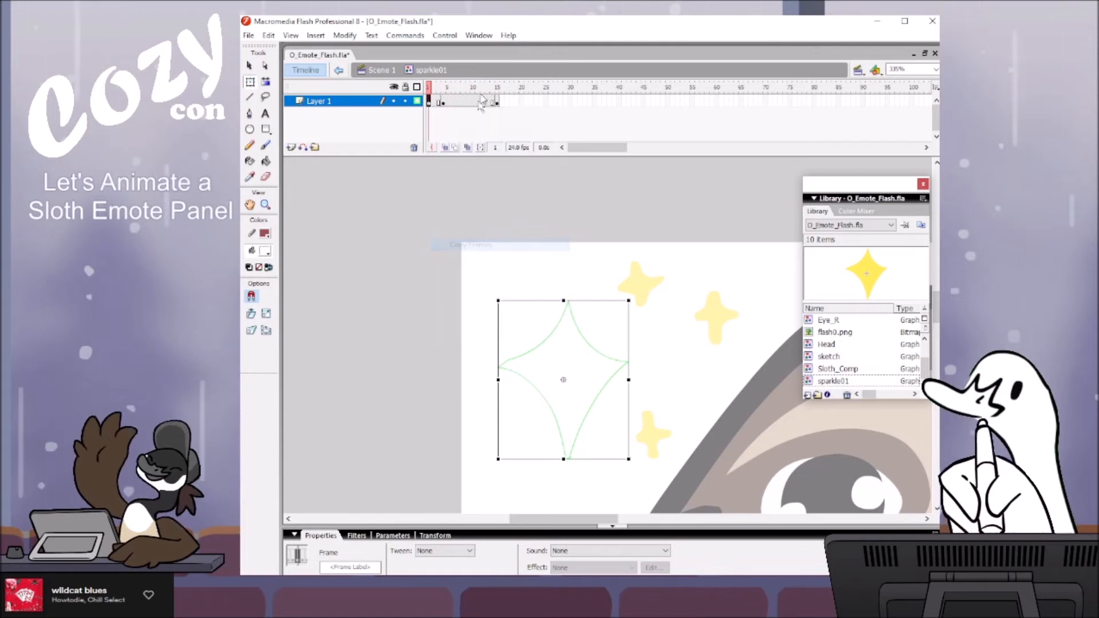
right_click(498, 103)
click(623, 250)
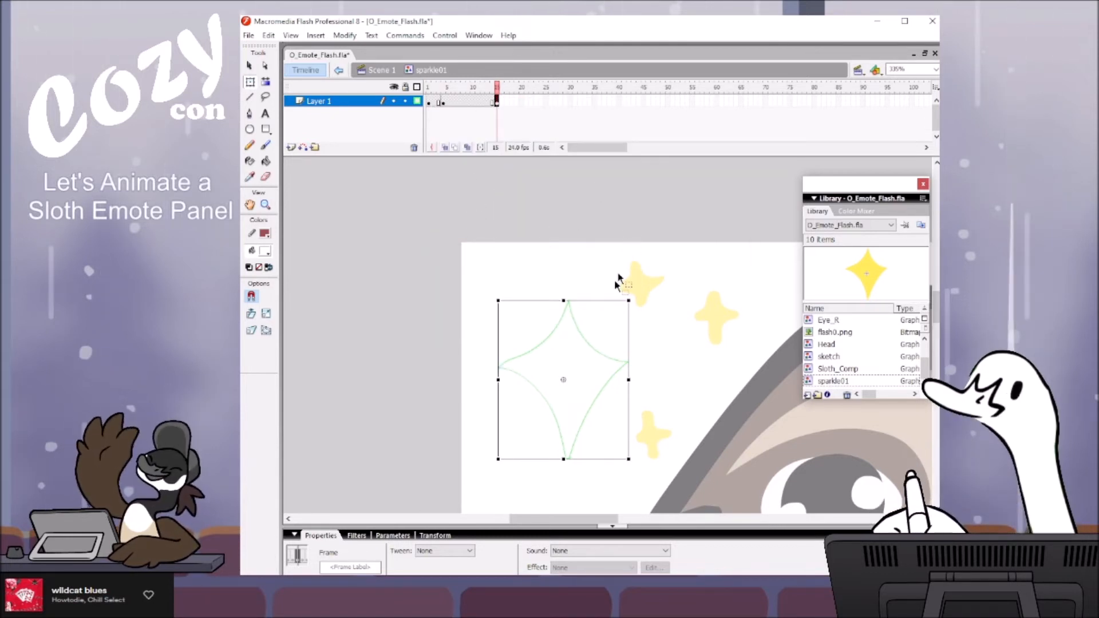
drag(628, 300, 621, 310)
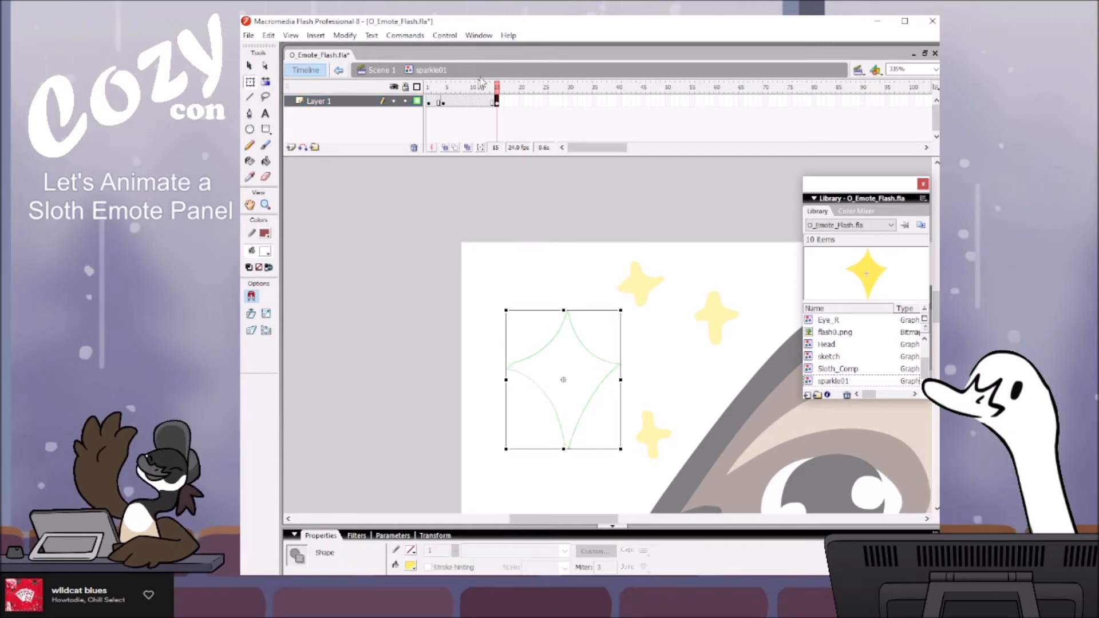
Step: Move the end keyframe to frame 12, then keyframe a slightly smaller sparkle at frame 7 and shift that keyframe to frame 8
click(497, 103)
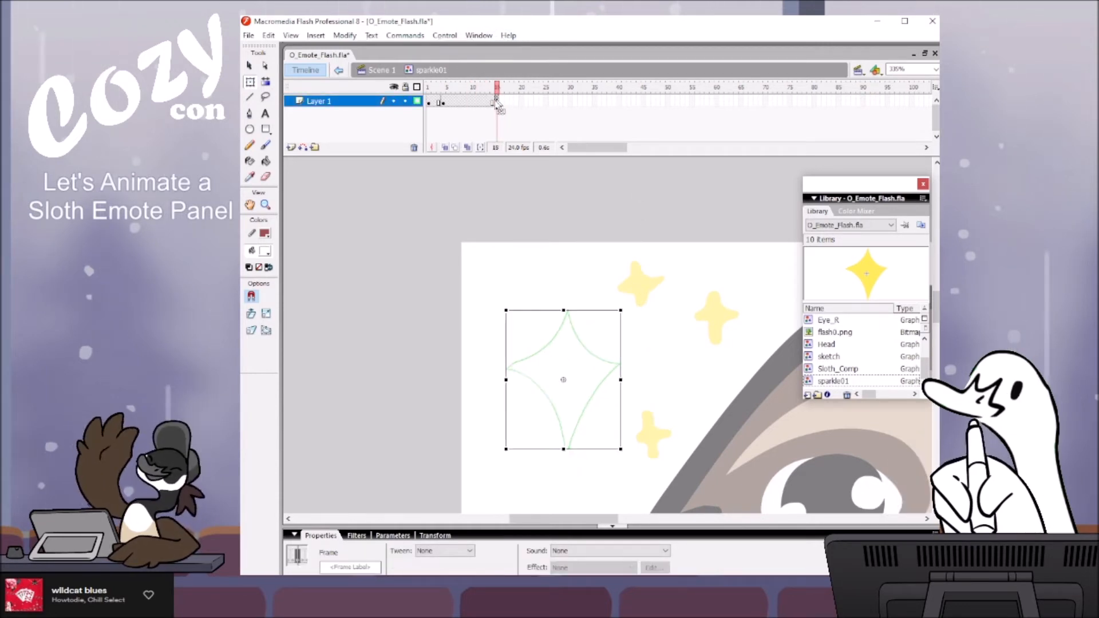
click(464, 102)
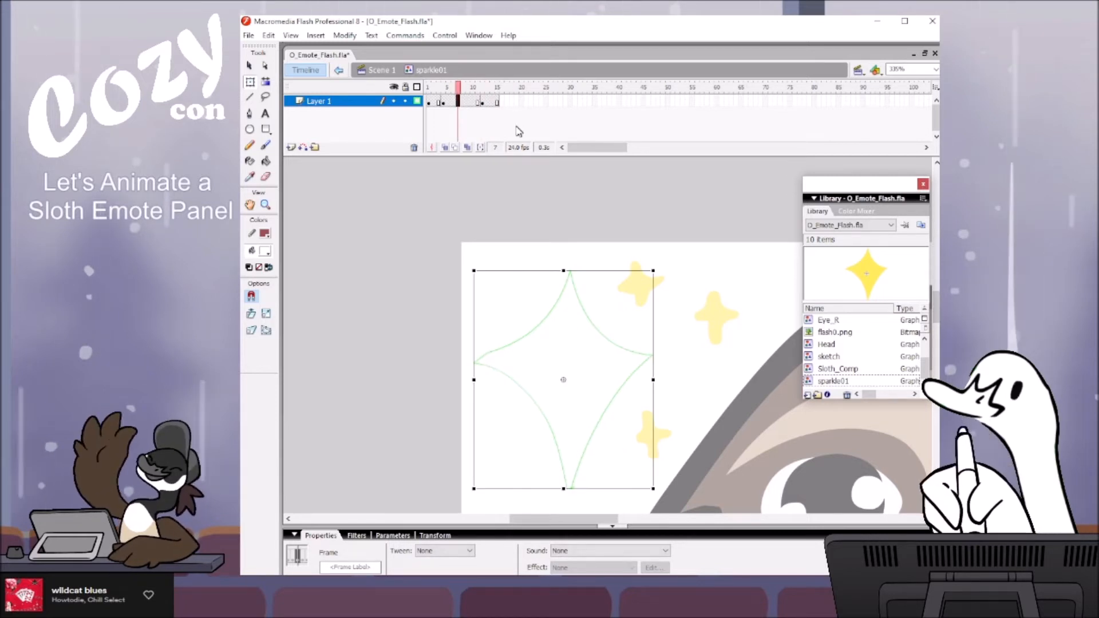
drag(653, 270, 647, 277)
drag(451, 87, 504, 80)
click(462, 102)
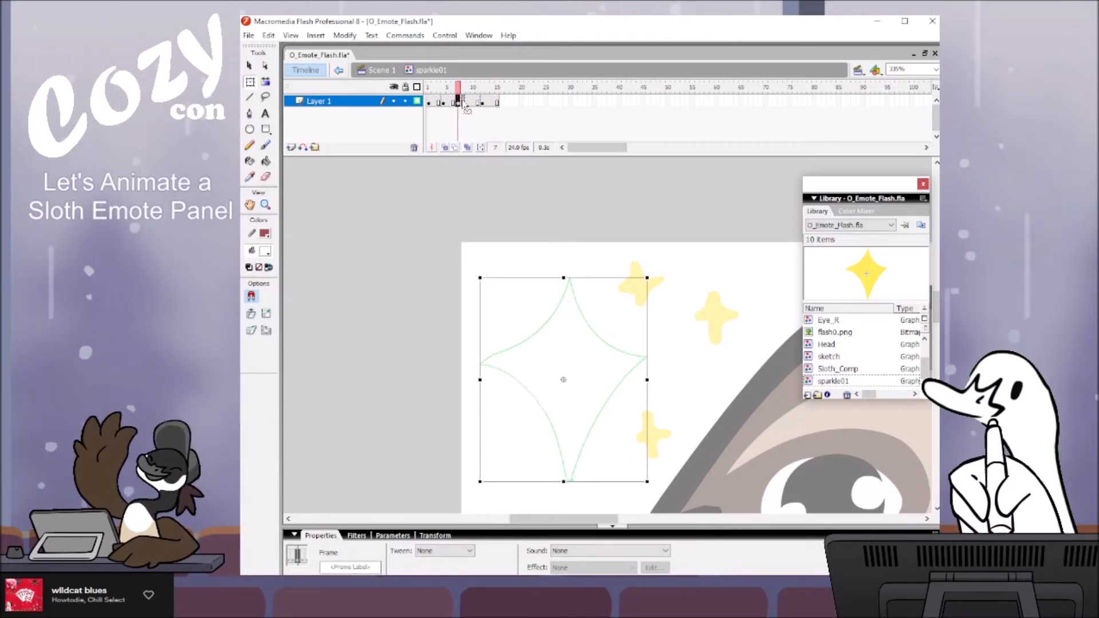
Step: Scrub the sparkle01 loop from its first frame, then return to Scene 1 and scrub the Reaction frames with the whole sloth in view
click(444, 103)
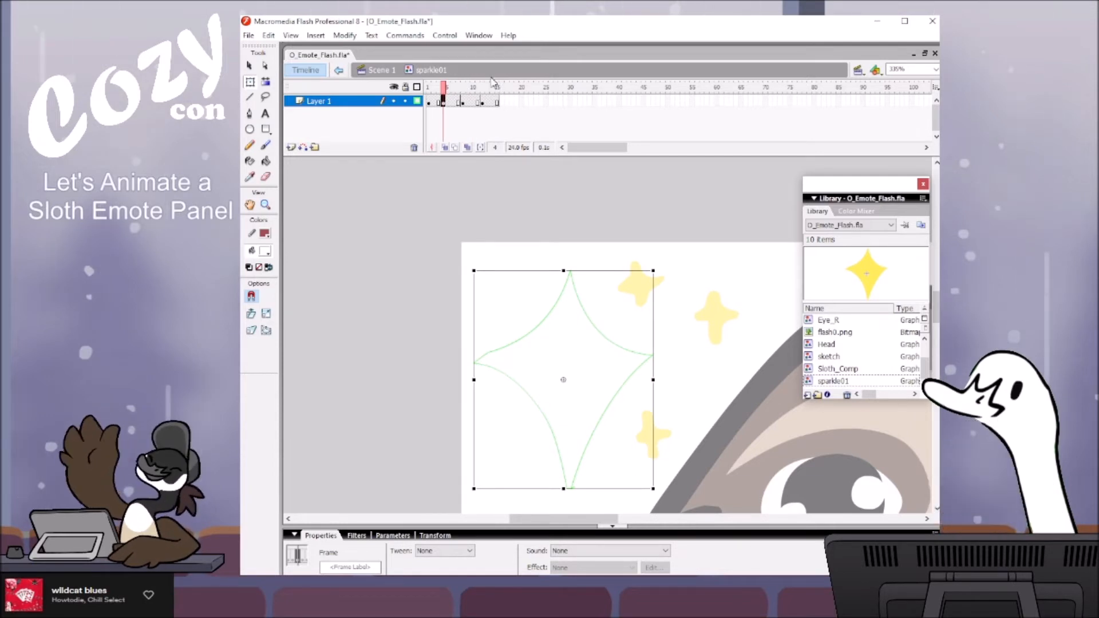
click(431, 87)
click(446, 83)
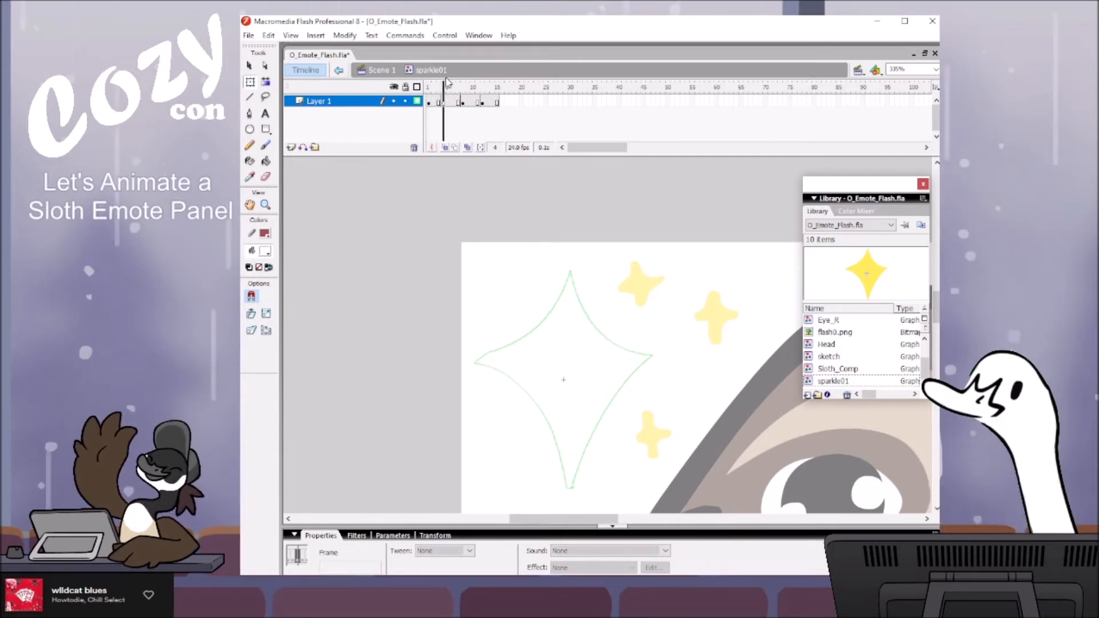
drag(456, 80, 493, 80)
click(383, 71)
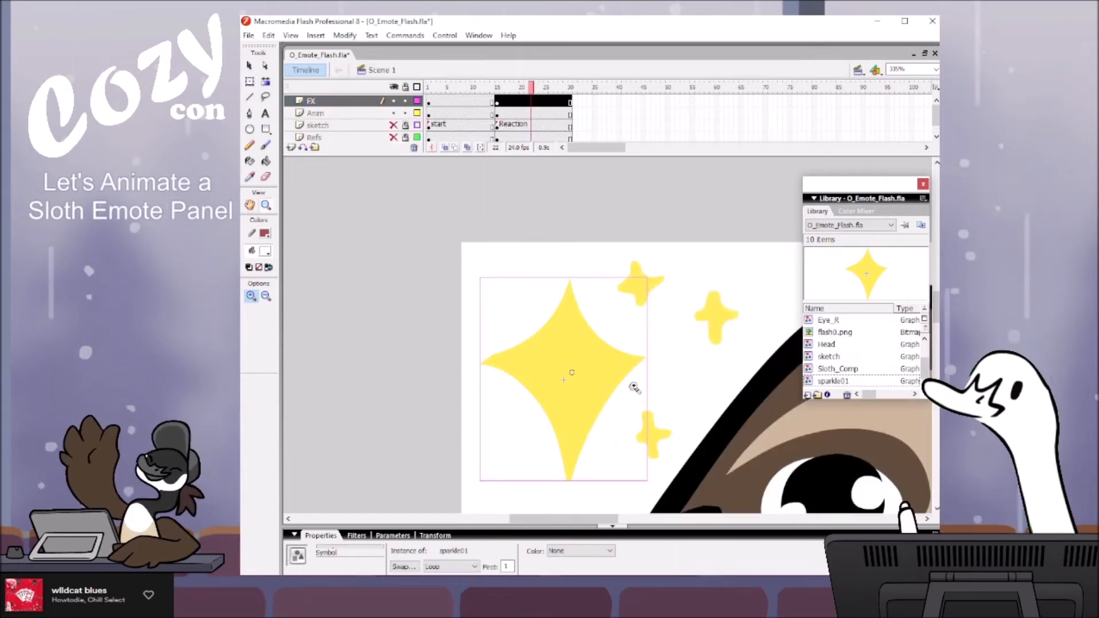
key(z)
alt+click(640, 385)
drag(703, 406, 558, 359)
click(517, 85)
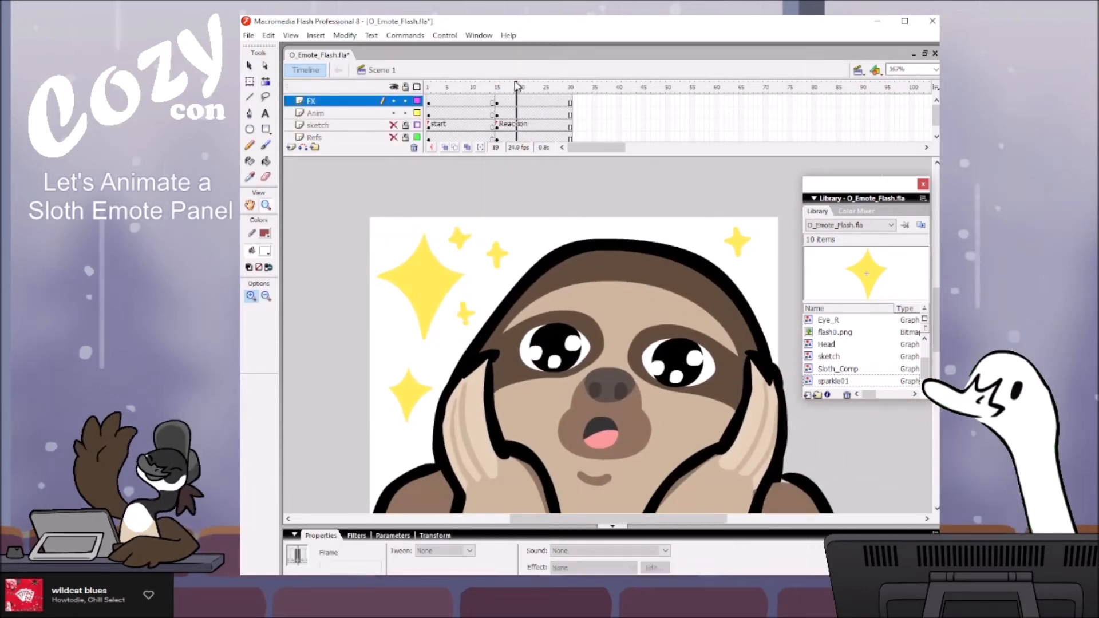
mouse_move(538, 84)
mouse_down()
mouse_move(506, 85)
mouse_move(551, 73)
mouse_up()
Step: Replace the hand-drawn sparkle below the large one with a scaled-down copy of the sparkle01 instance
key(v)
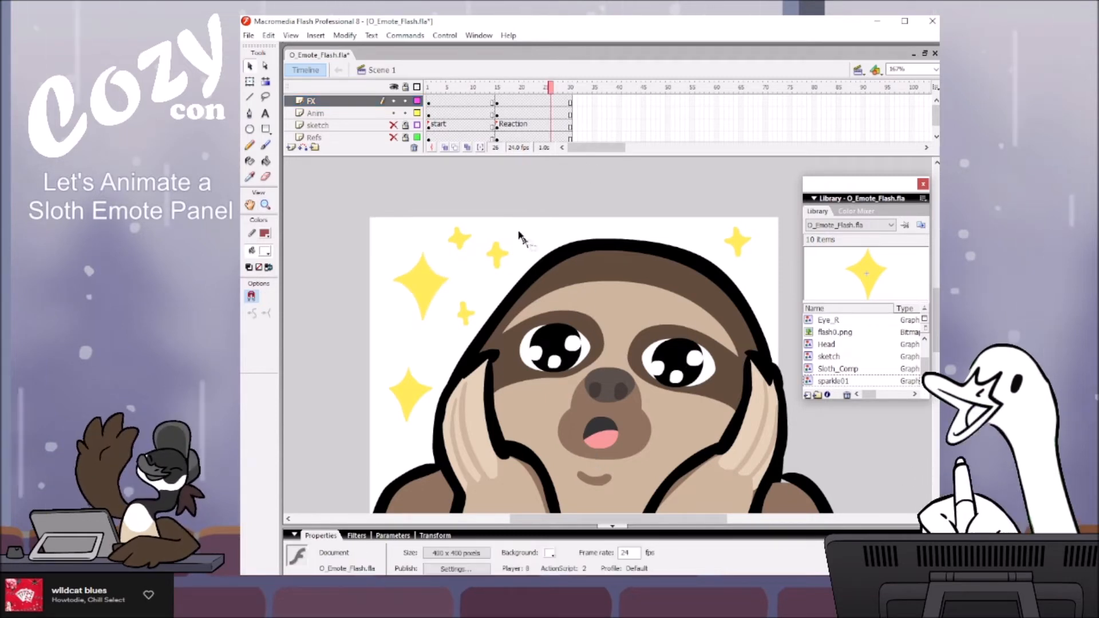
key(space)
drag(552, 218, 527, 169)
drag(705, 207, 761, 242)
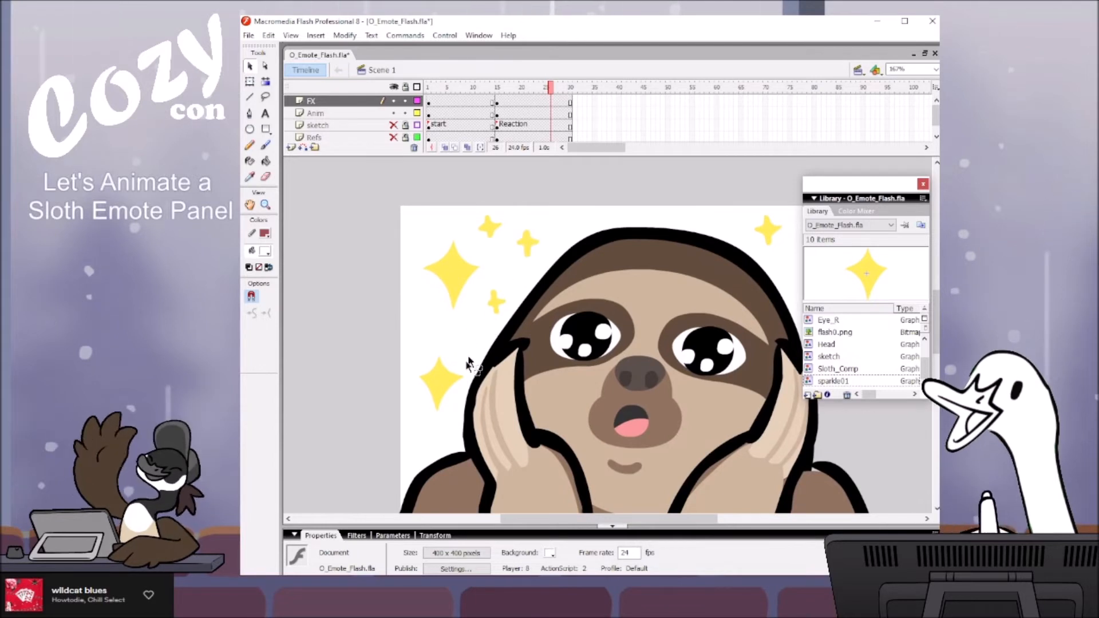
click(446, 295)
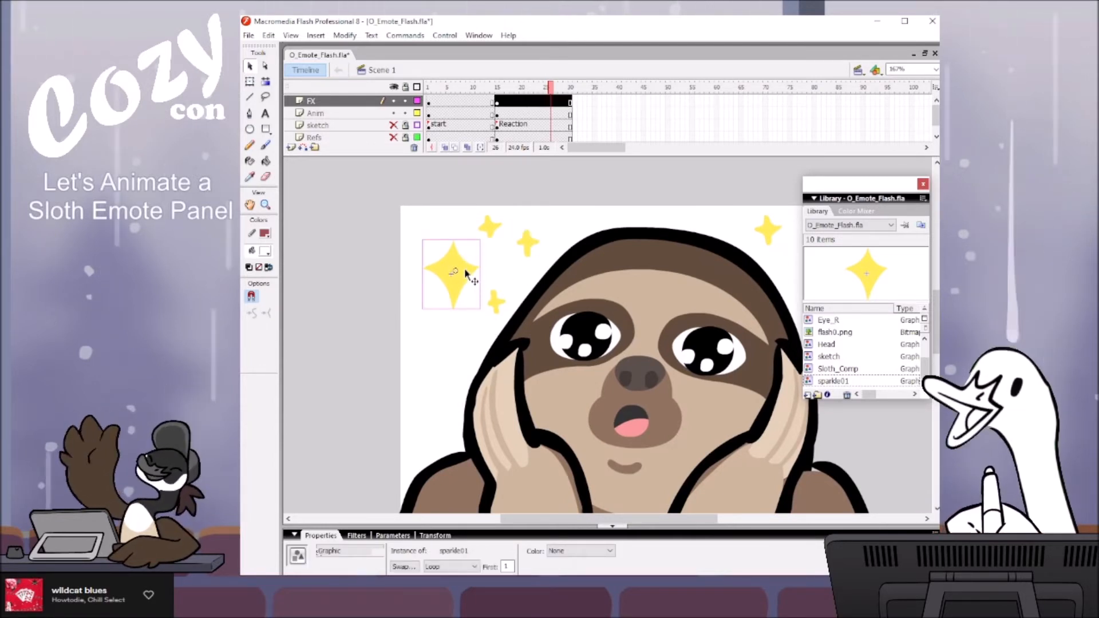
drag(456, 335, 459, 365)
key(q)
drag(462, 334, 455, 346)
Step: Check the keyframe timing inside sparkle01 and set the smaller instance's loop to start at frame 8
double_click(508, 566)
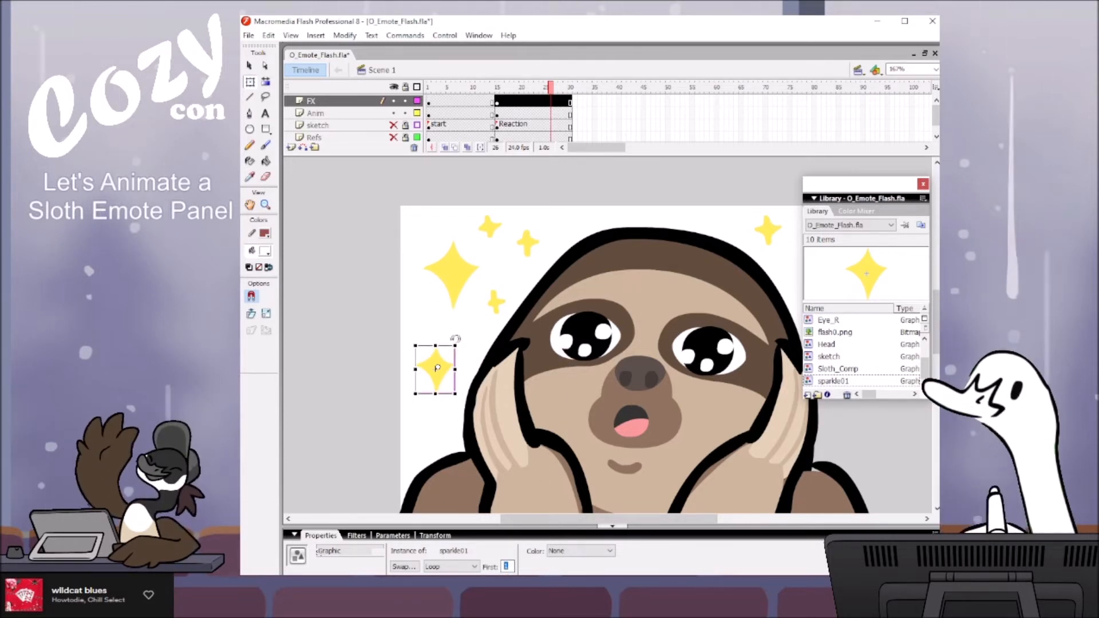
double_click(435, 369)
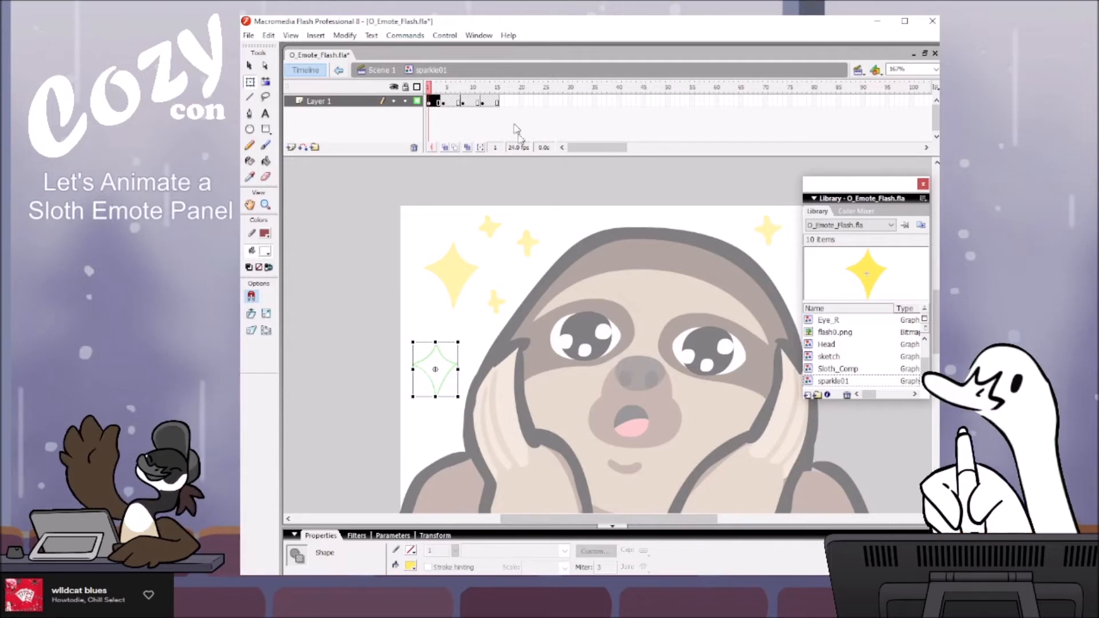
click(464, 86)
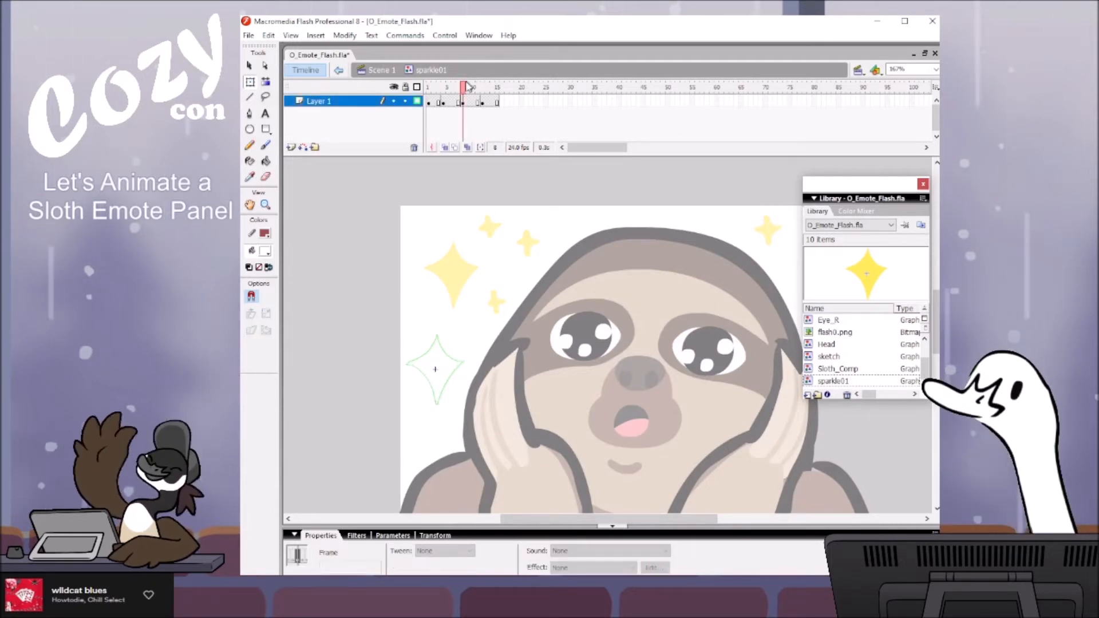
double_click(475, 335)
text(8)
key(Return)
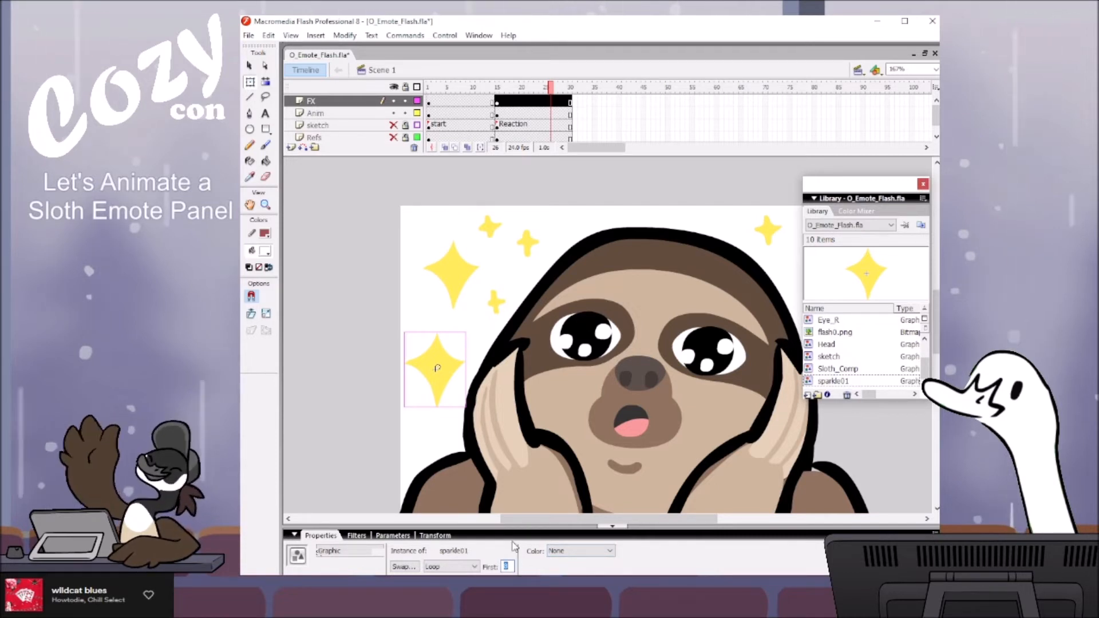
Step: Scrub the Reaction frames in Scene 1 to compare the two looping sparkles with the eye shimmer
mouse_move(549, 84)
mouse_down()
mouse_move(508, 82)
mouse_move(548, 72)
mouse_move(503, 75)
mouse_move(531, 75)
mouse_up()
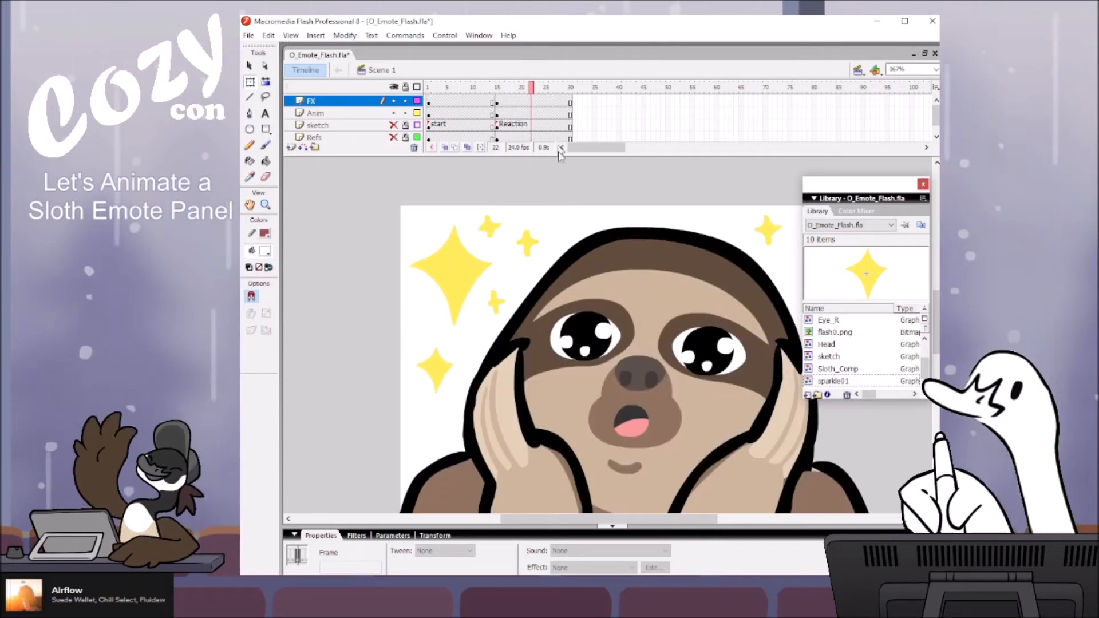
click(636, 195)
key(space)
drag(696, 202, 669, 204)
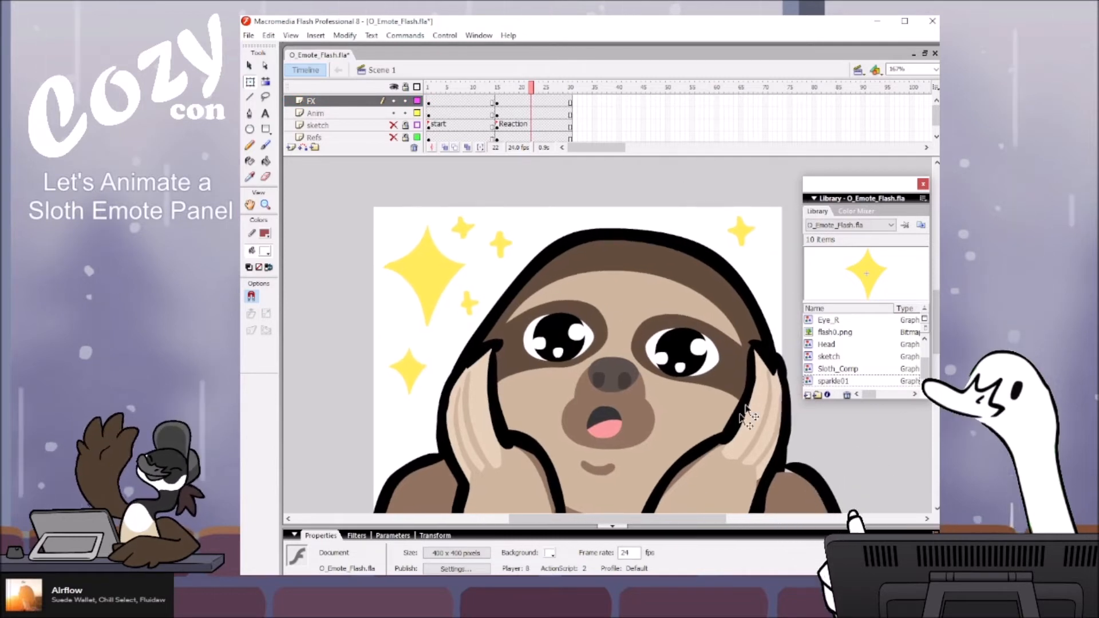
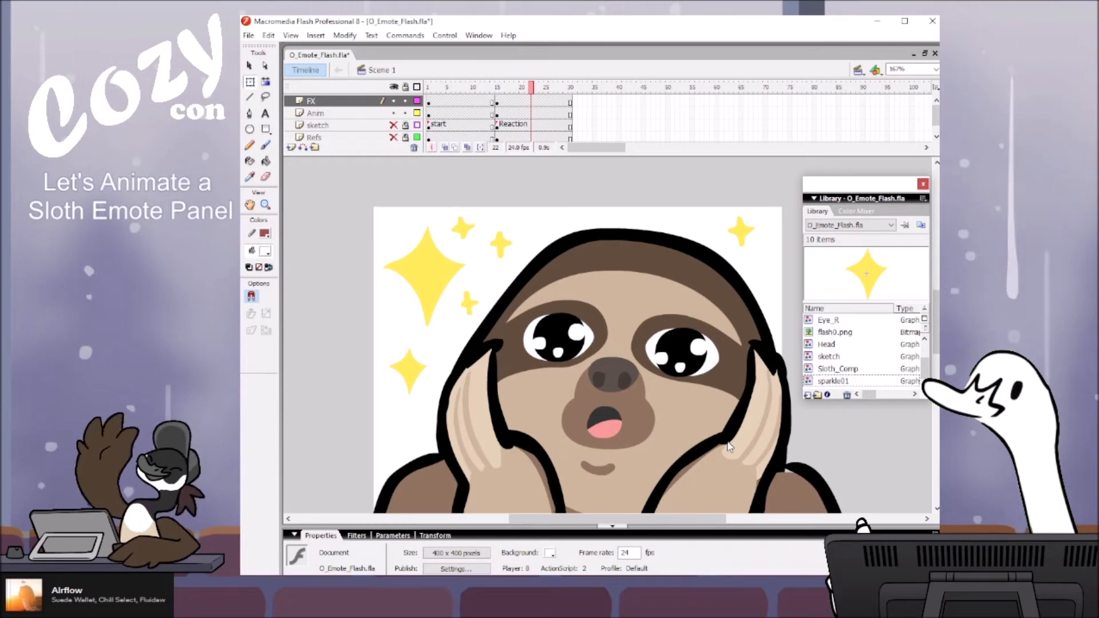
click(507, 86)
drag(508, 86, 538, 75)
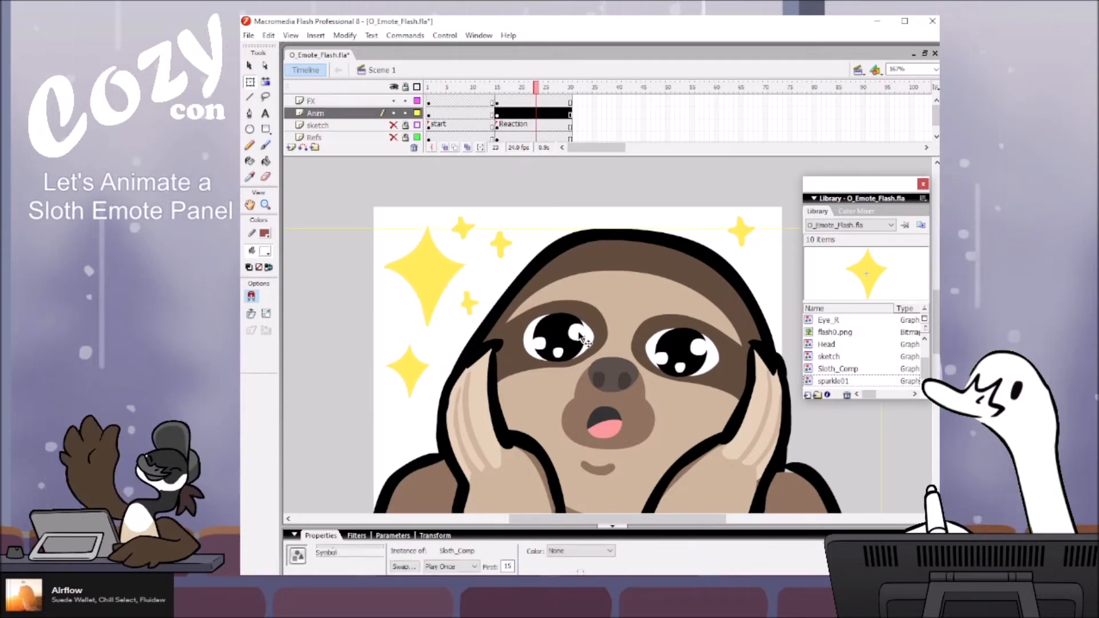
Step: Open Eye_L through Sloth_Comp and Head, scrub its highlight keyframes to study their timing, and return to Scene 1
double_click(581, 332)
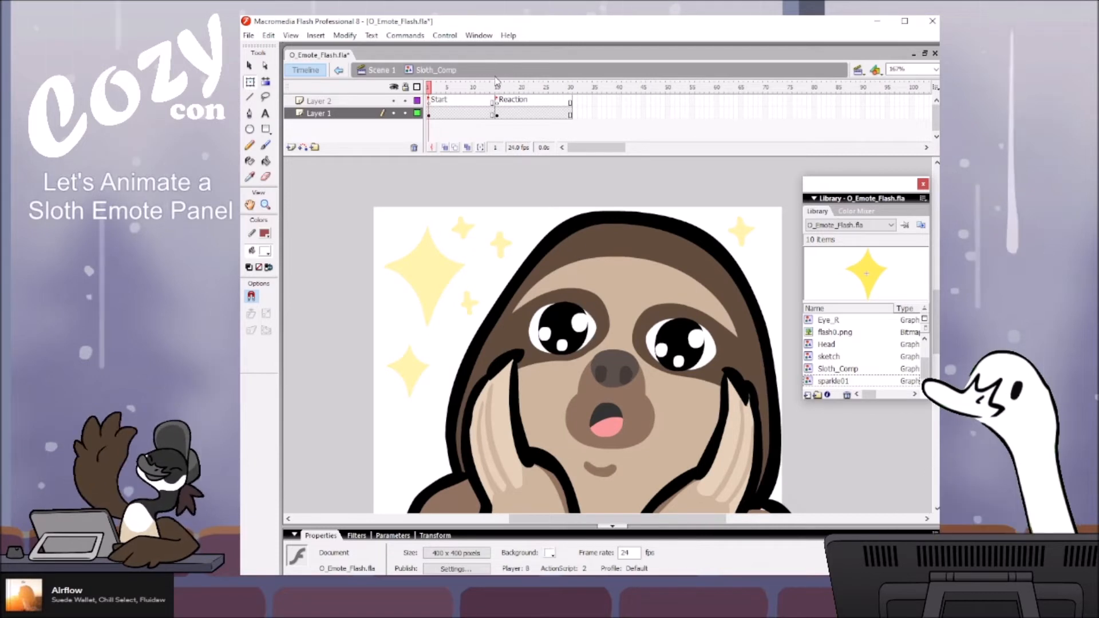
click(496, 112)
double_click(581, 335)
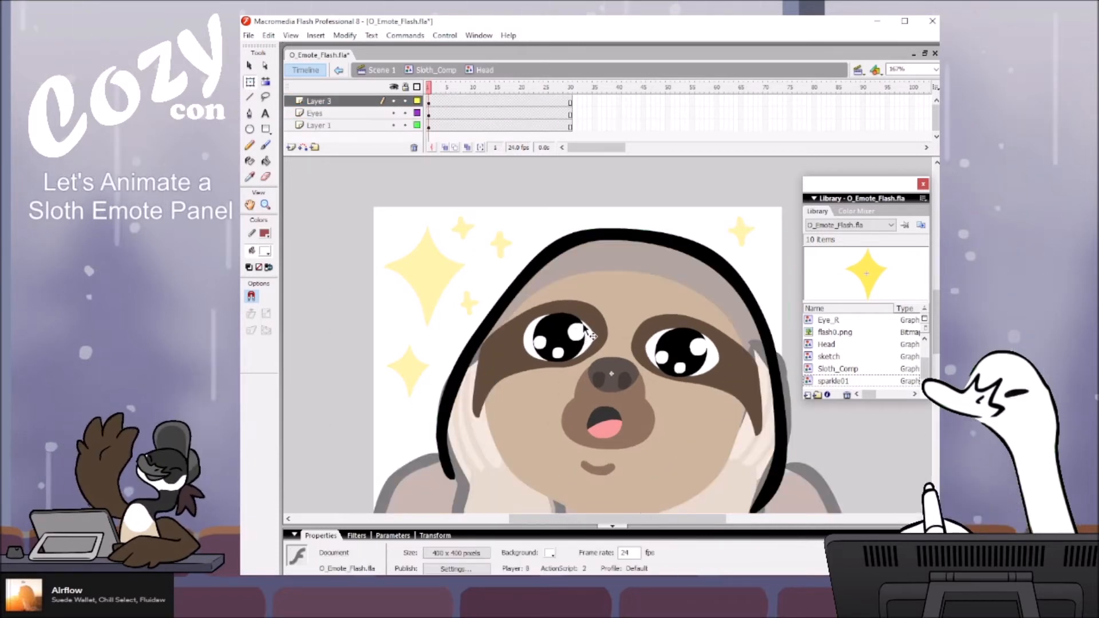
click(582, 334)
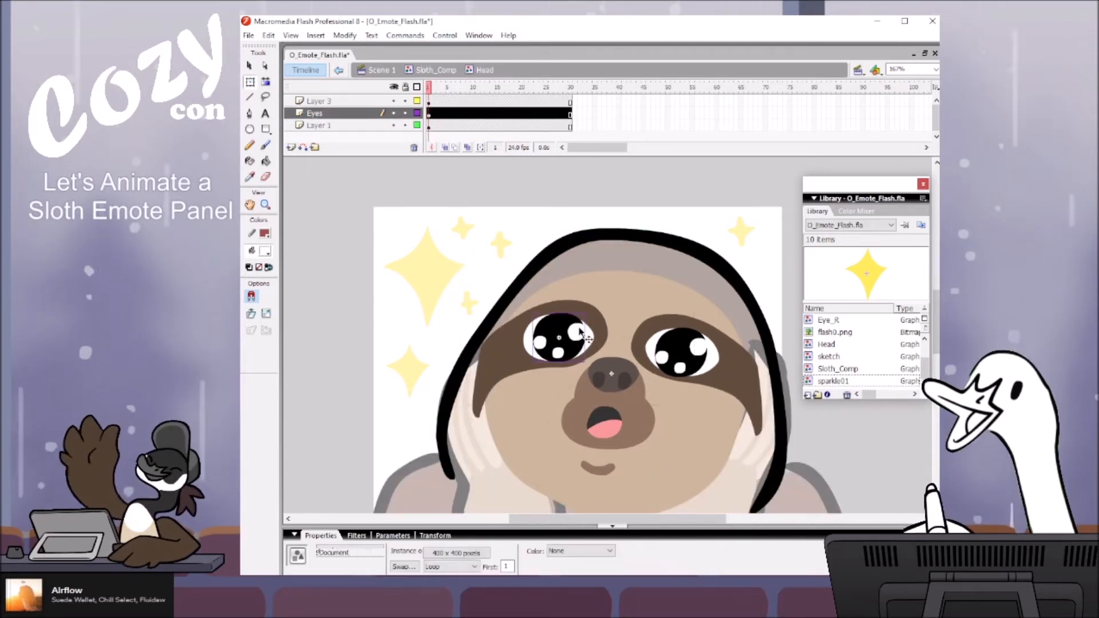
double_click(582, 333)
click(431, 89)
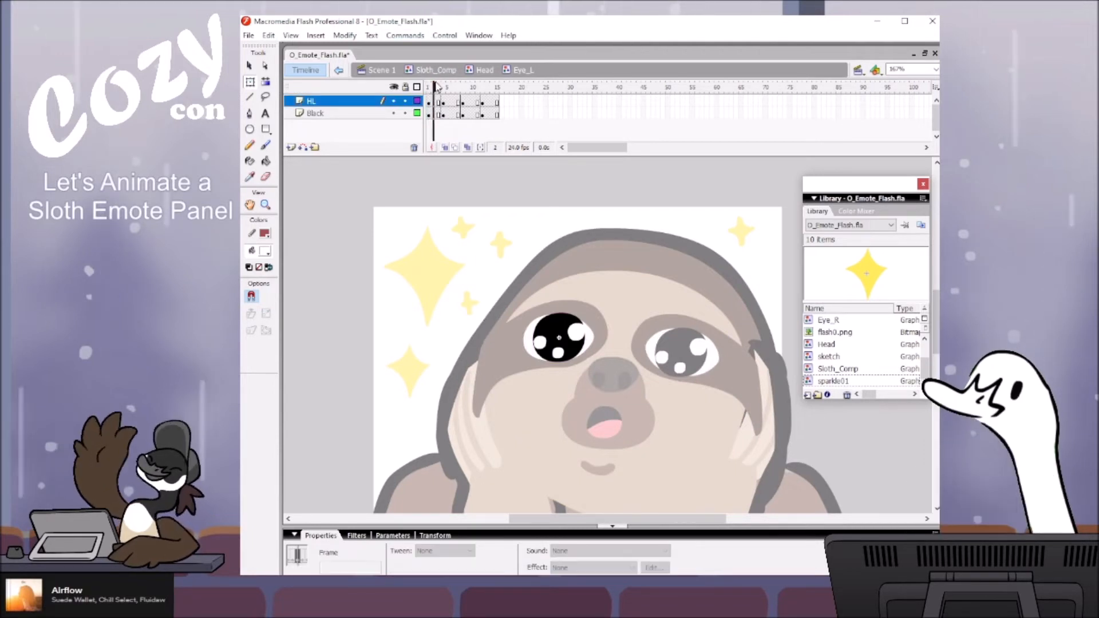
drag(440, 84, 497, 84)
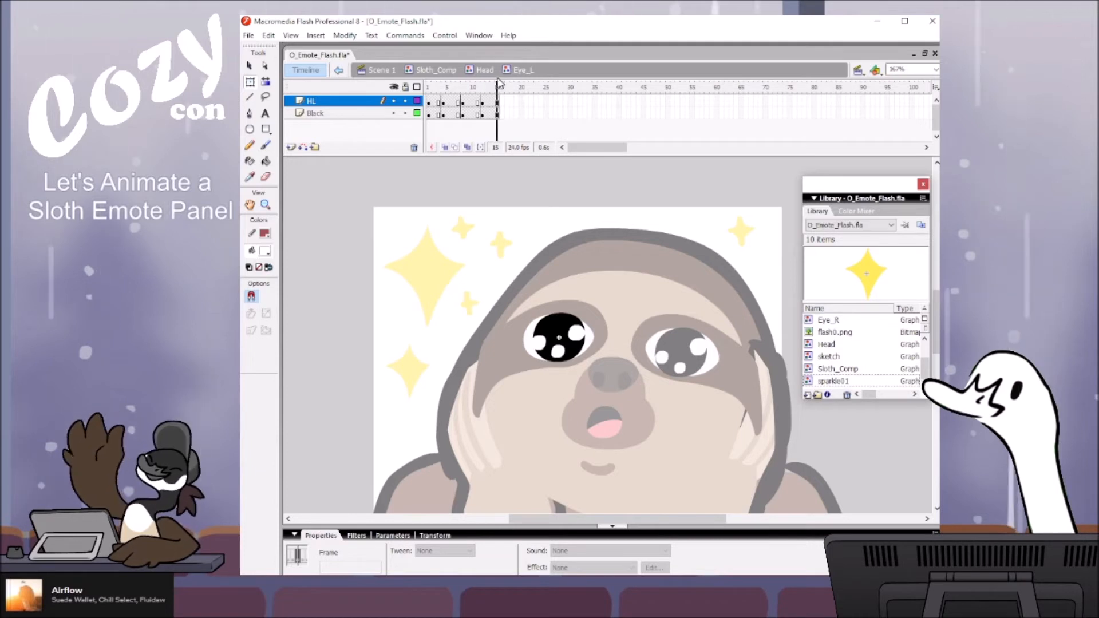
double_click(465, 183)
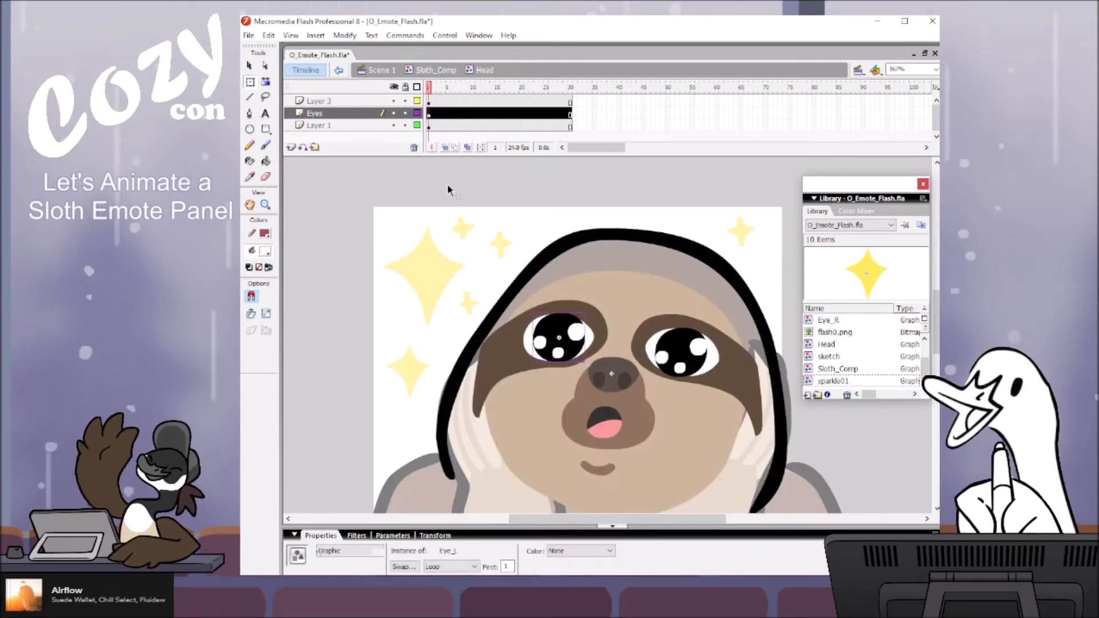
double_click(451, 186)
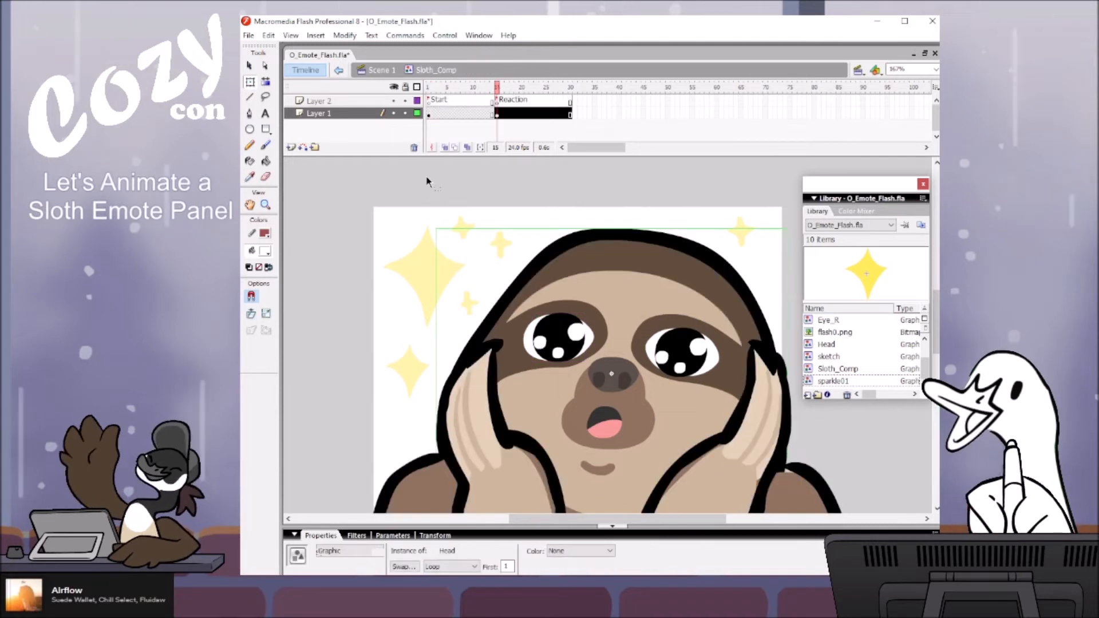
double_click(426, 181)
Step: Reopen sparkle01 from the large sparkle and shift its later keyframes earlier to frames 3, 6 and 9
click(434, 256)
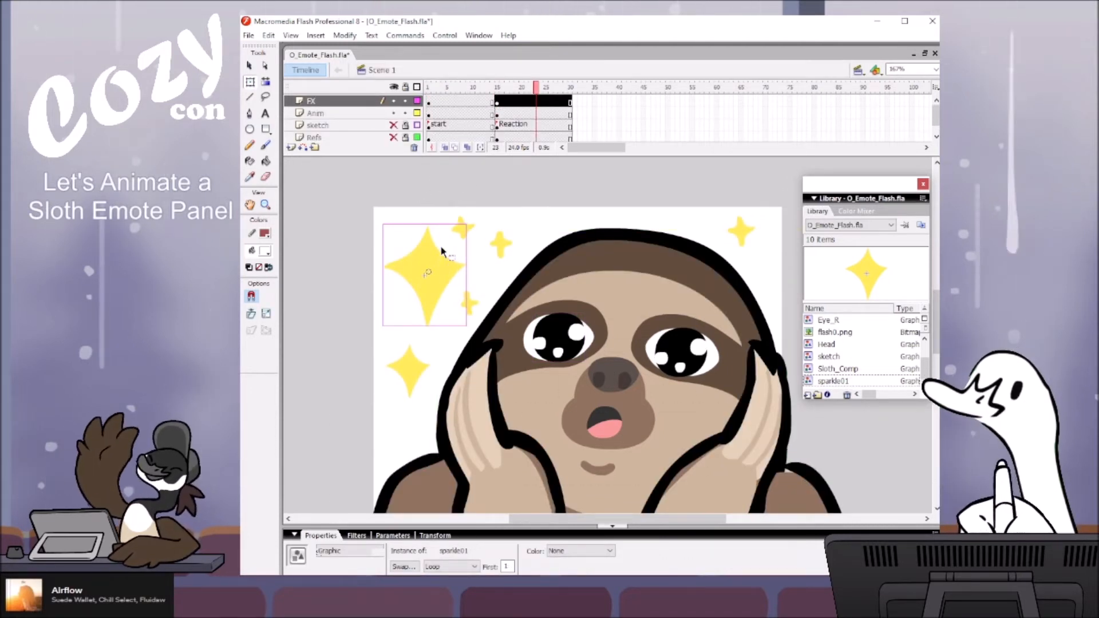
double_click(444, 274)
click(442, 102)
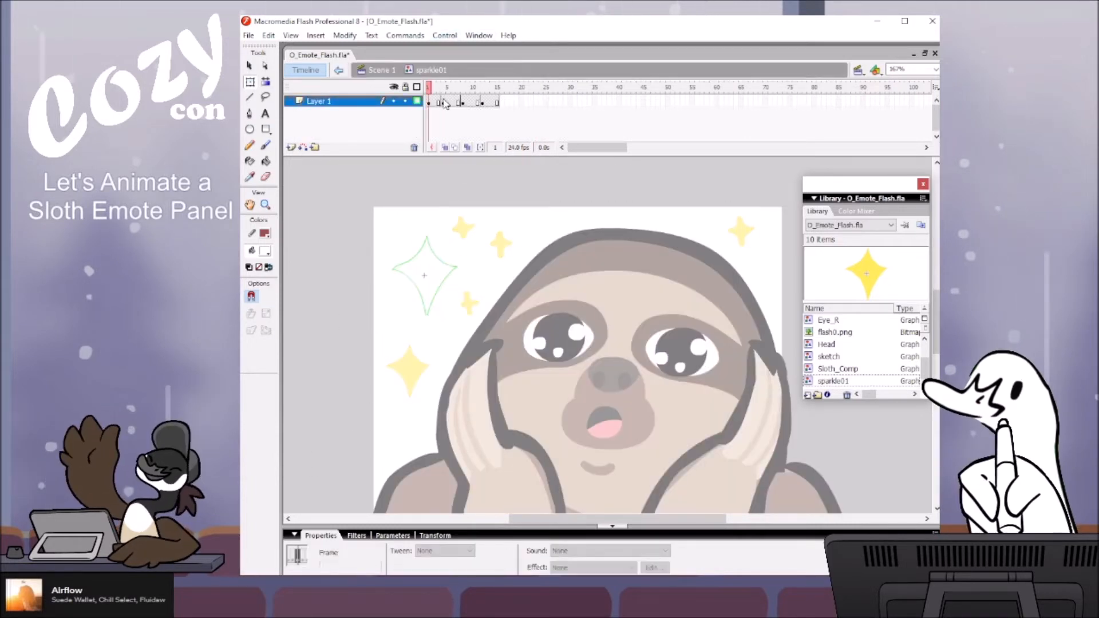
key(comma)
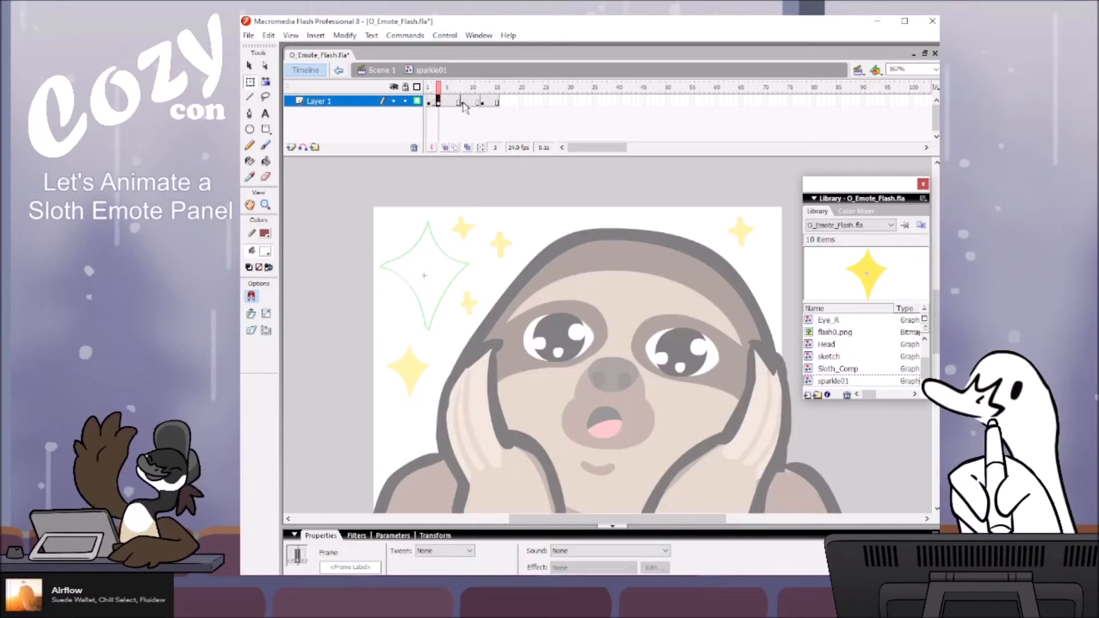
click(464, 102)
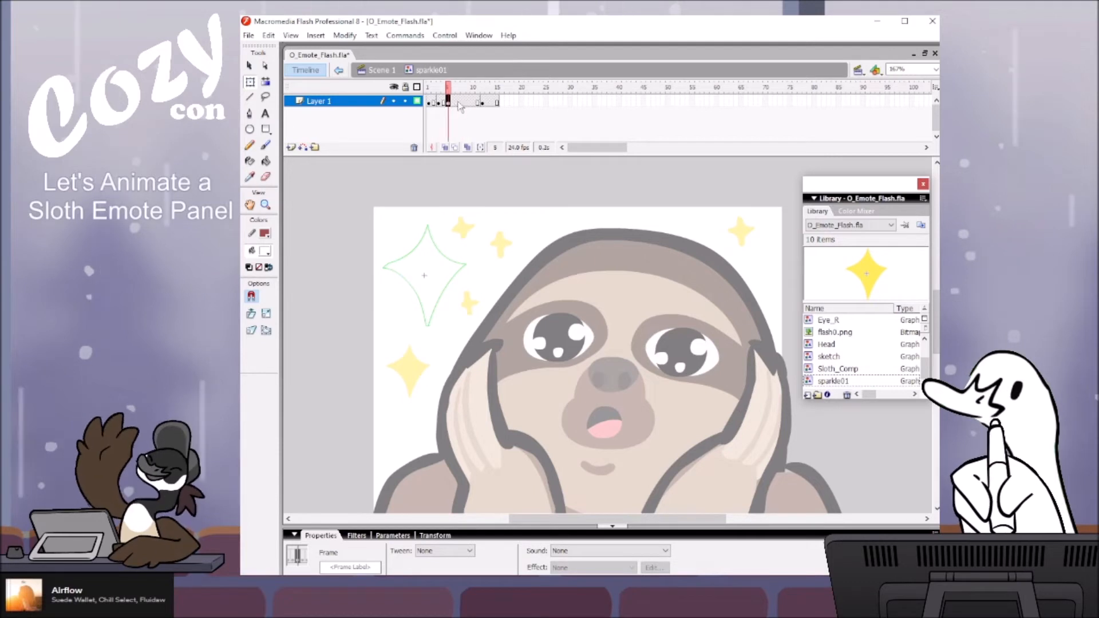
click(461, 86)
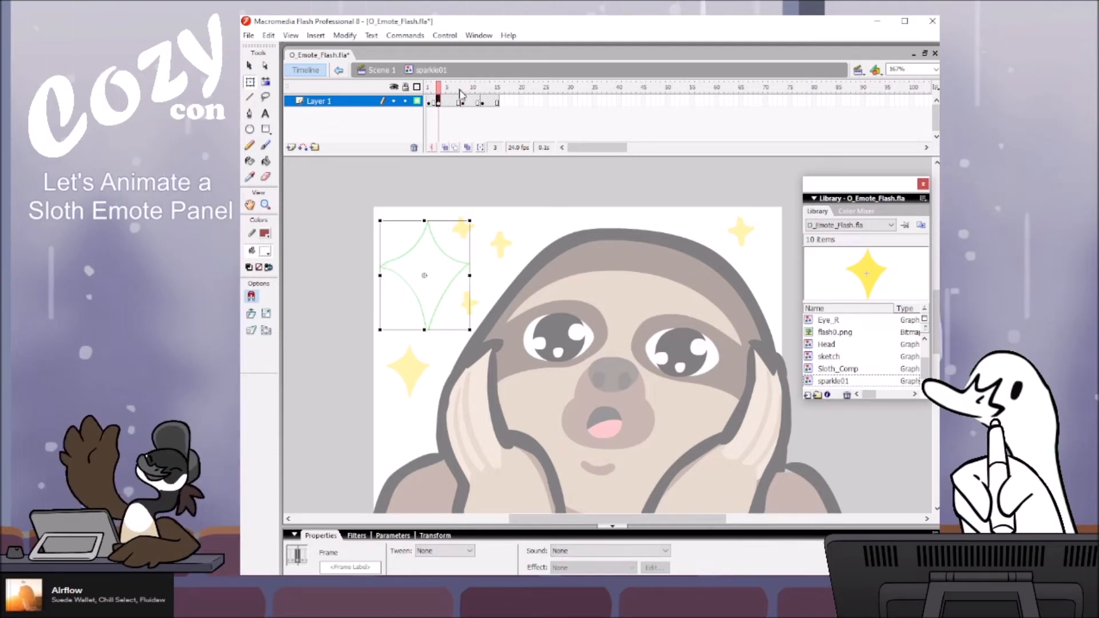
click(443, 102)
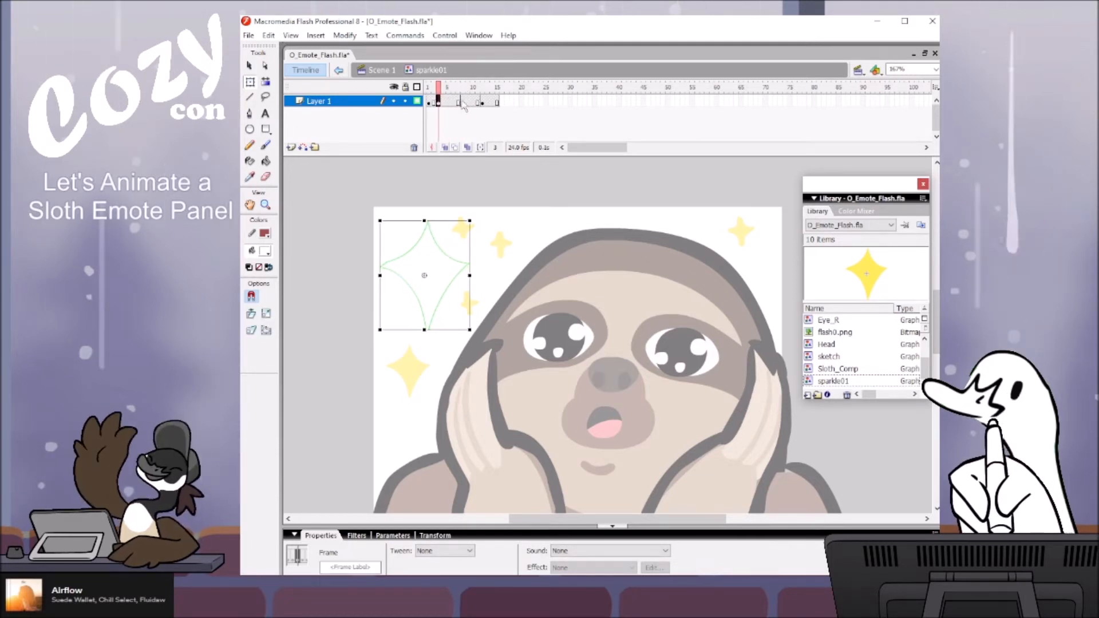
click(461, 103)
click(482, 102)
drag(482, 102, 468, 102)
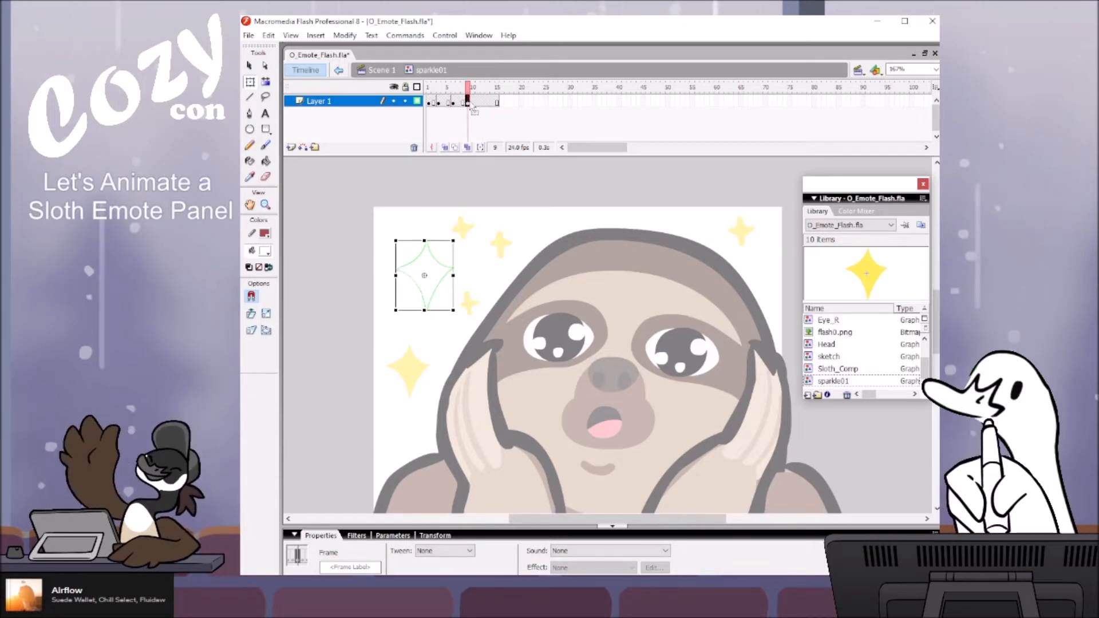
Step: Return to Scene 1, scrub the retimed sparkles in the Reaction frames, and select the small drawn sparkle nearest the sloth's head
click(443, 194)
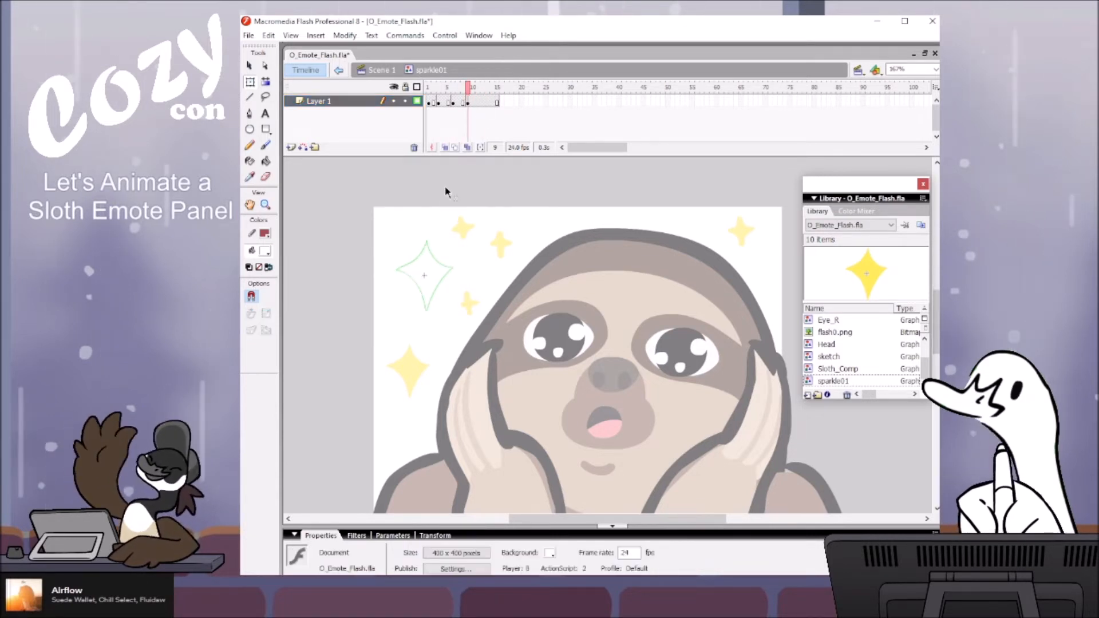
key(ctrl+e)
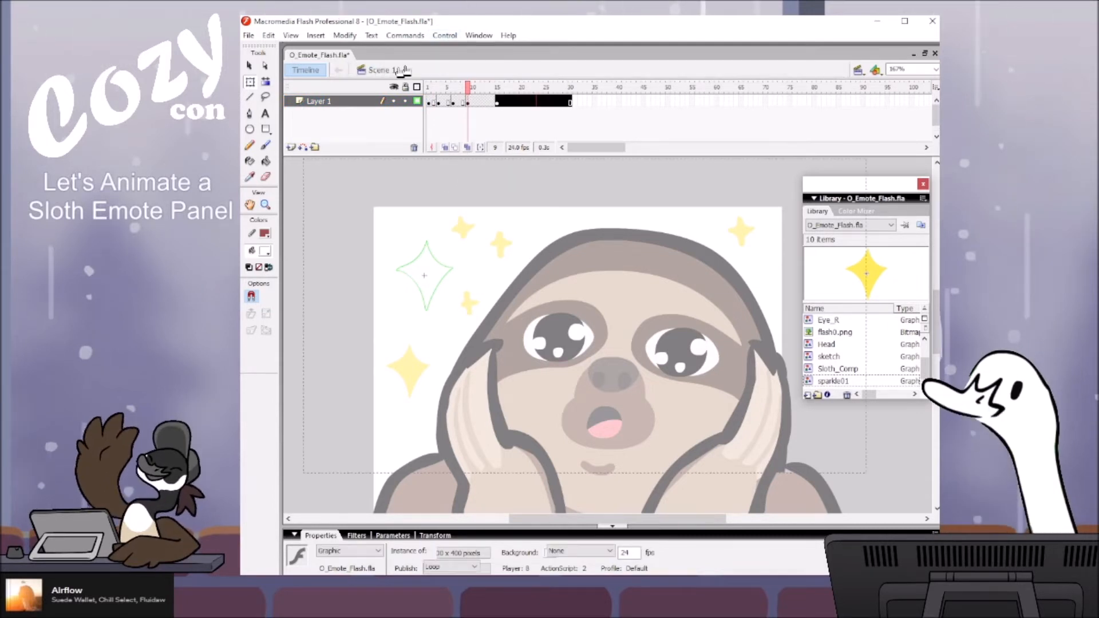
mouse_move(521, 88)
mouse_down()
mouse_move(537, 85)
mouse_move(513, 83)
mouse_move(561, 77)
mouse_move(532, 86)
mouse_up()
click(499, 247)
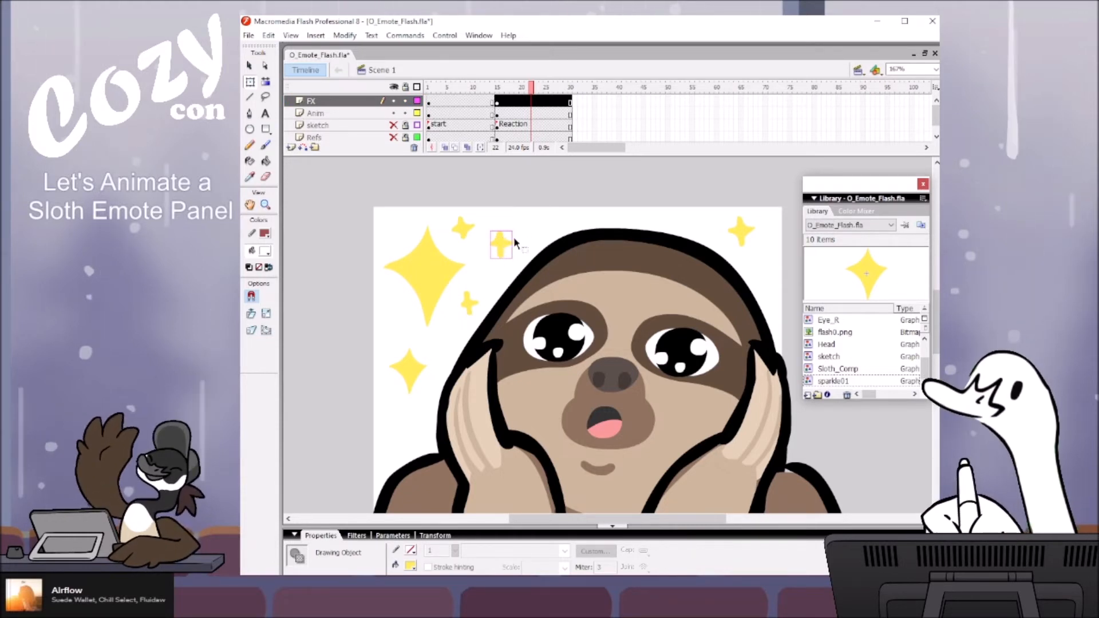
Step: Convert the small drawn sparkle nearest the sloth's head into a graphic symbol named Sparkle02
key(F8)
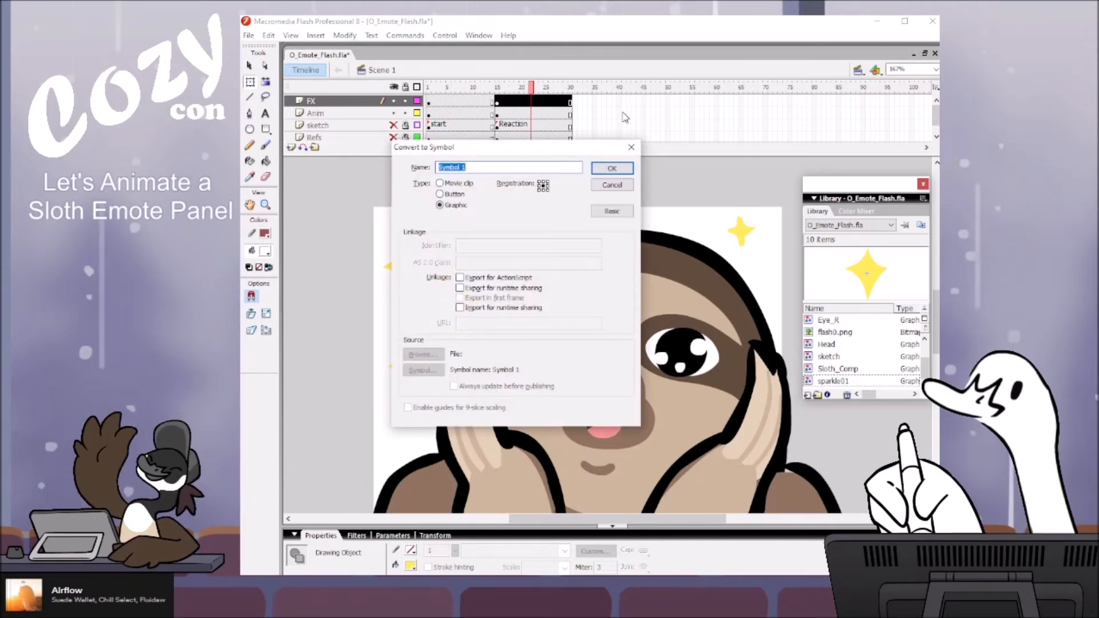
text(Sparkle)
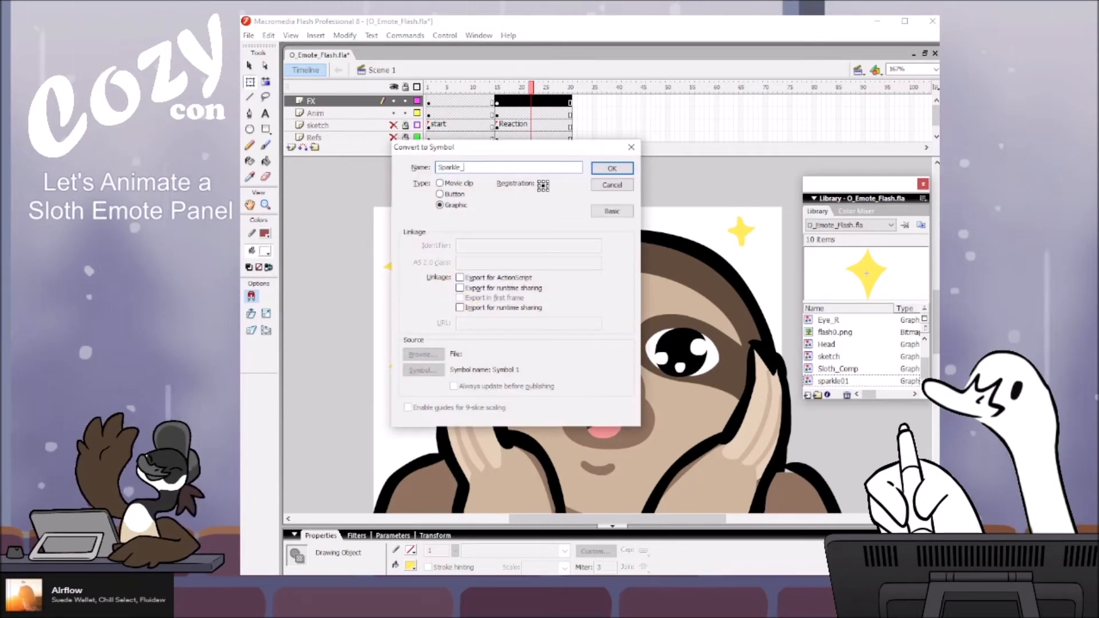
text(_Sm)
key(BackSpace)
key(BackSpace)
key(BackSpace)
key(BackSpace)
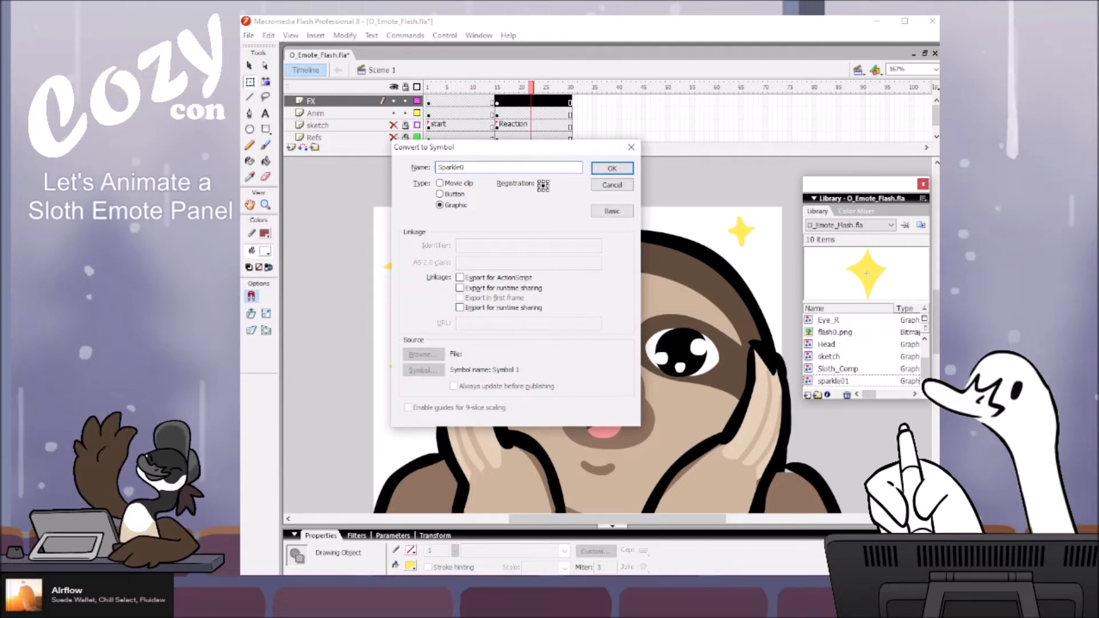
key(Return)
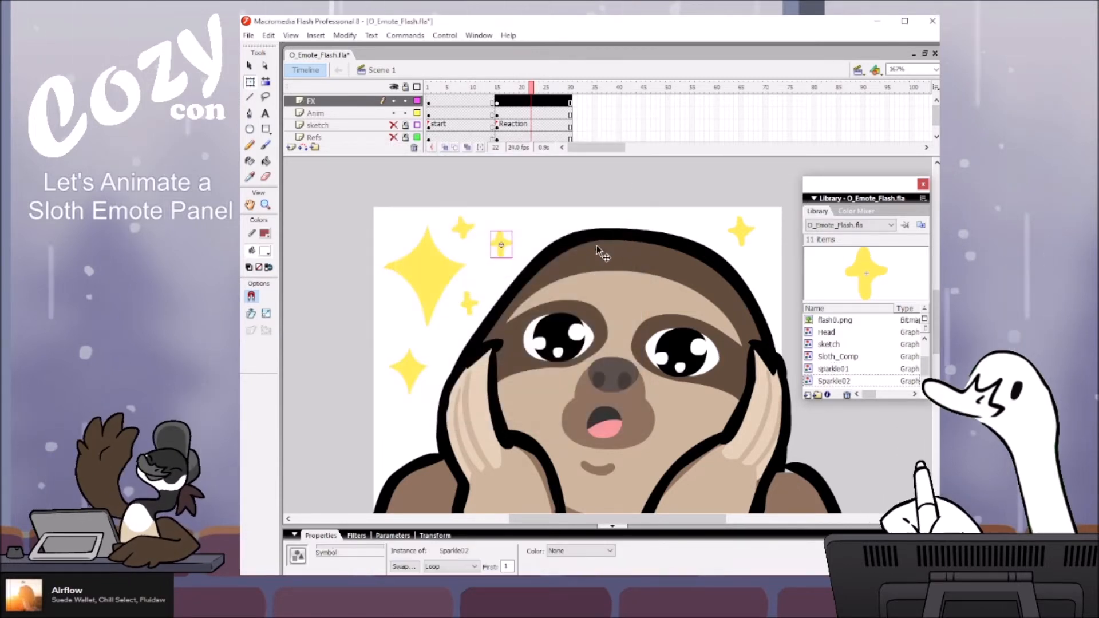
Step: Inside Sparkle02, add a blank keyframe at frame 2 and set up the Brush with the sparkle's yellow fill and onion-skin outlines
double_click(507, 245)
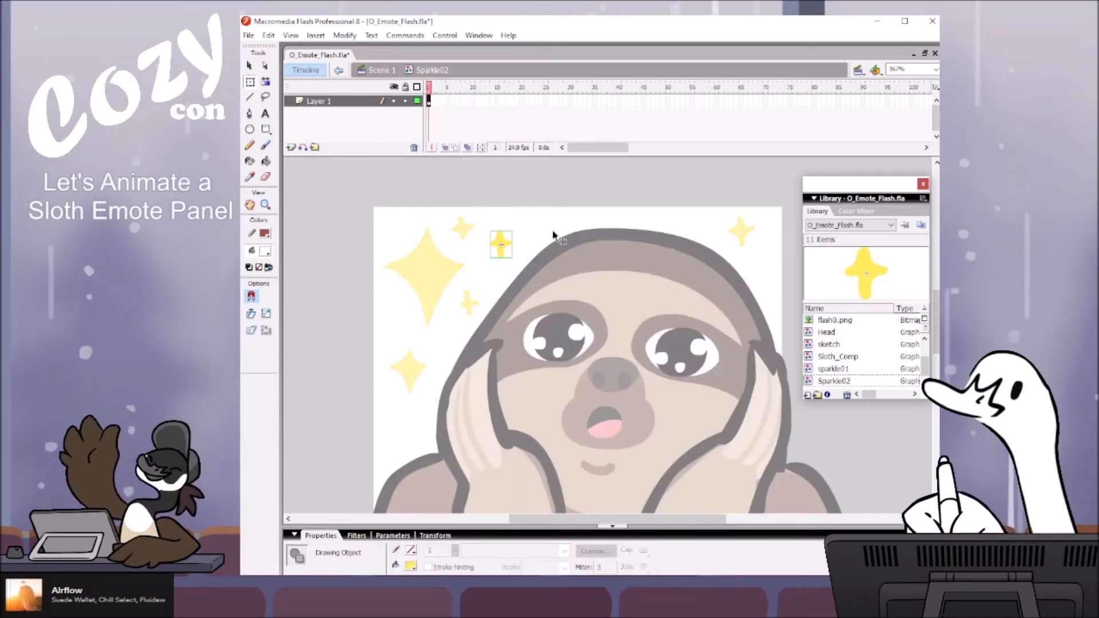
key(F7)
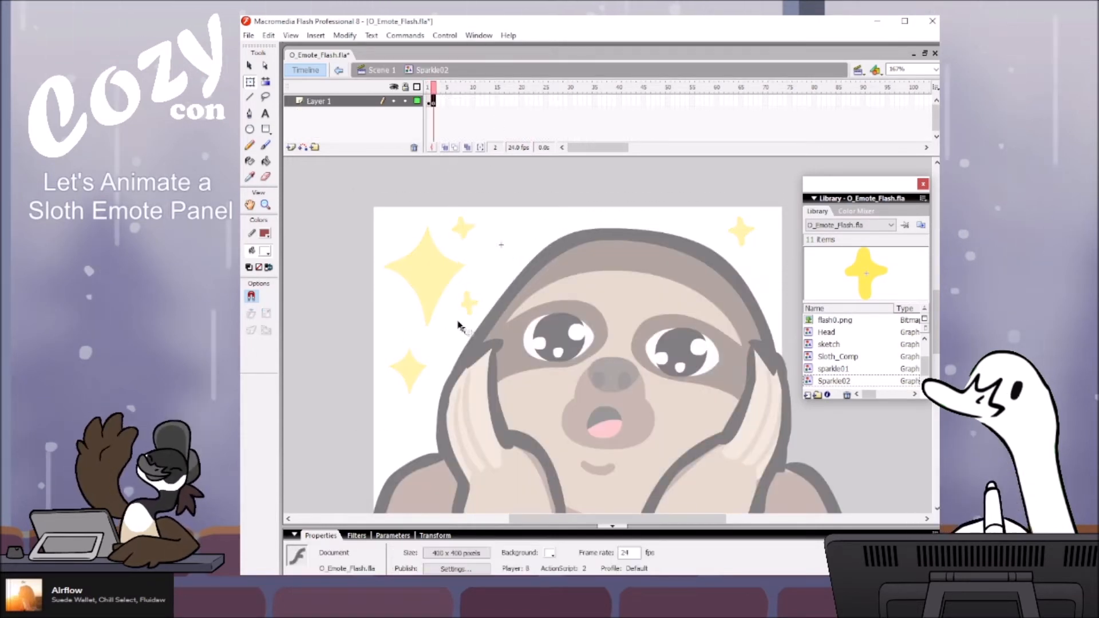
click(265, 146)
click(426, 87)
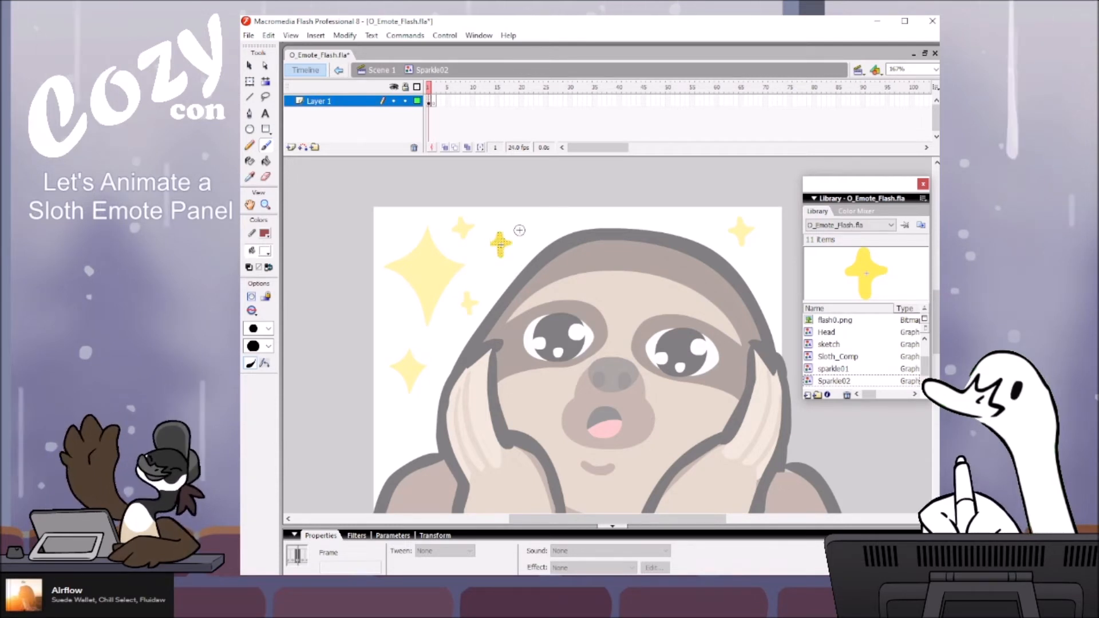
key(v)
click(514, 242)
click(507, 236)
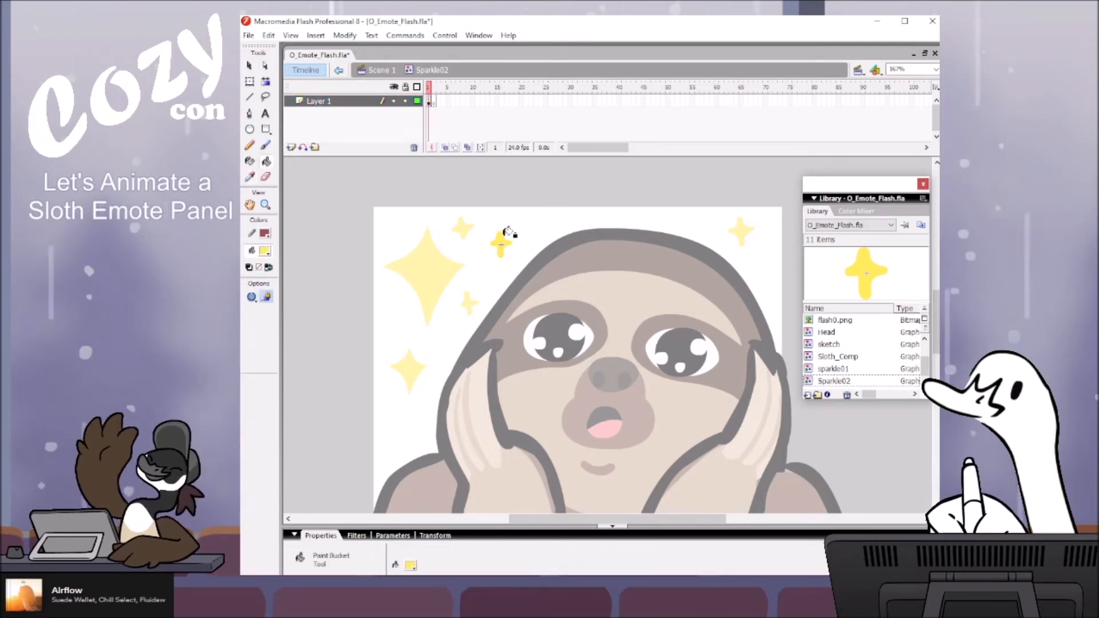
key(b)
click(435, 100)
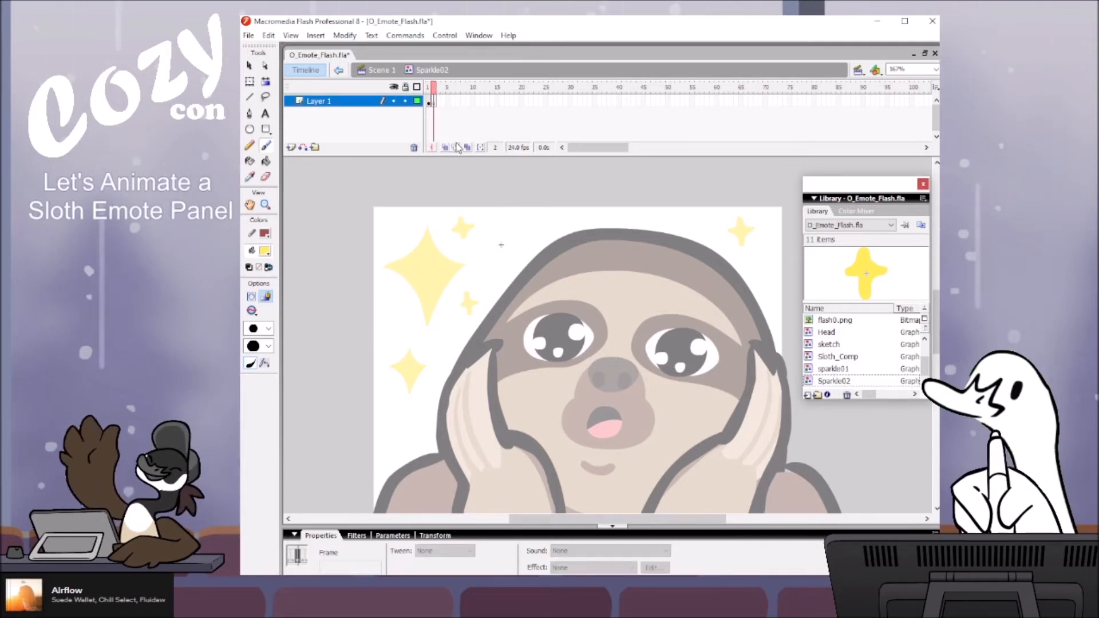
Step: Try to paint a thinner version of the sparkle at frame 2 inside the onion-skin outline with the current brush size
mouse_move(499, 237)
mouse_down()
mouse_move(500, 250)
mouse_move(509, 243)
mouse_up()
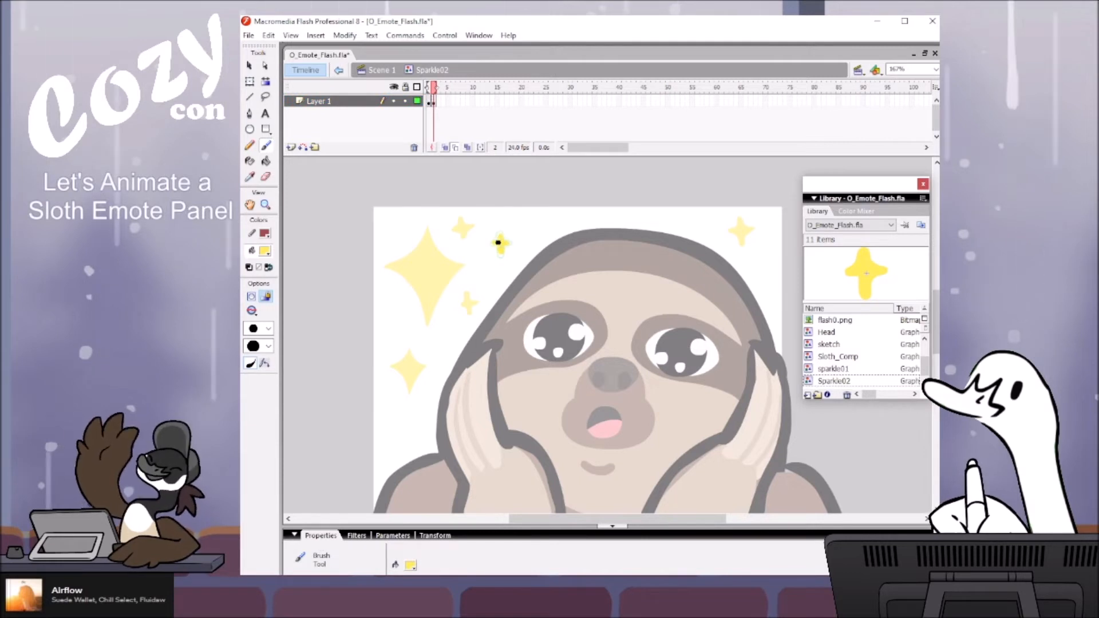
key(ctrl+z)
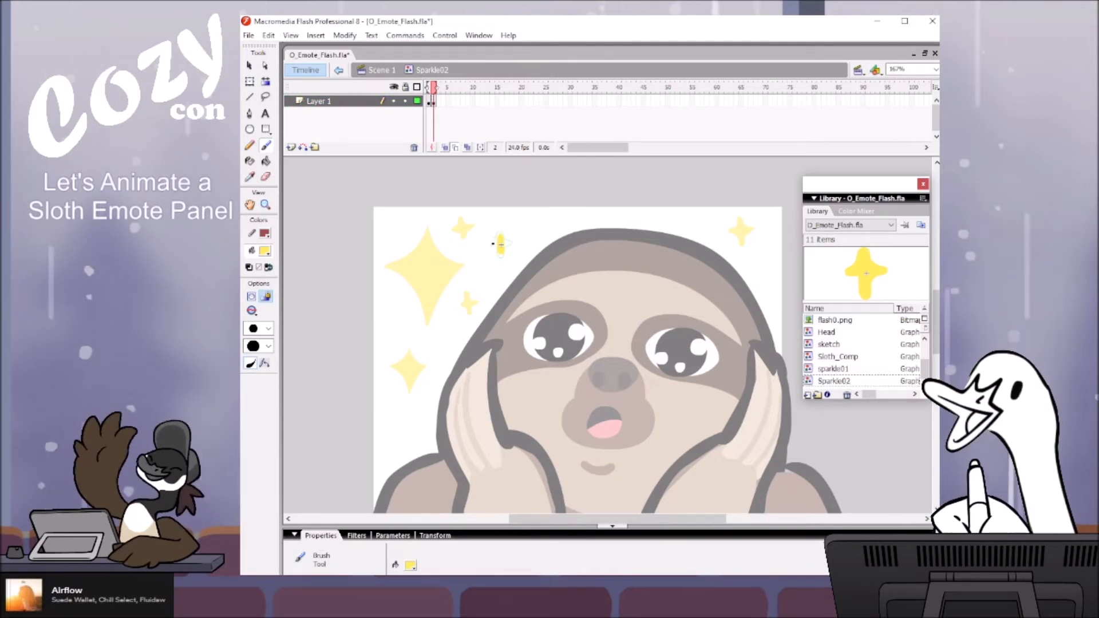
key(z)
click(506, 245)
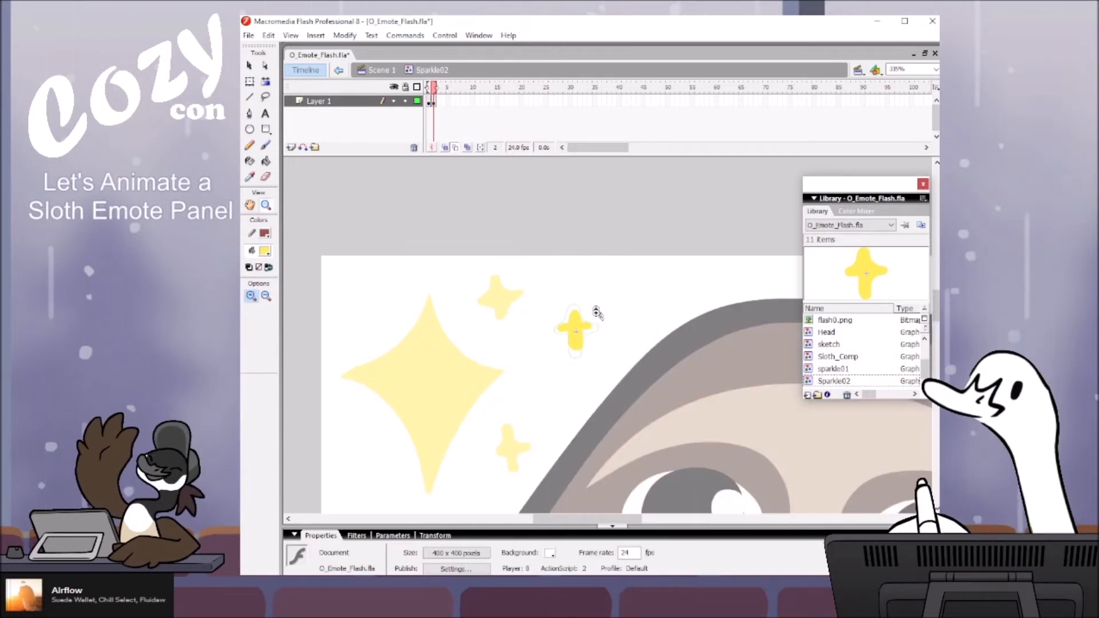
click(587, 319)
drag(672, 367, 693, 402)
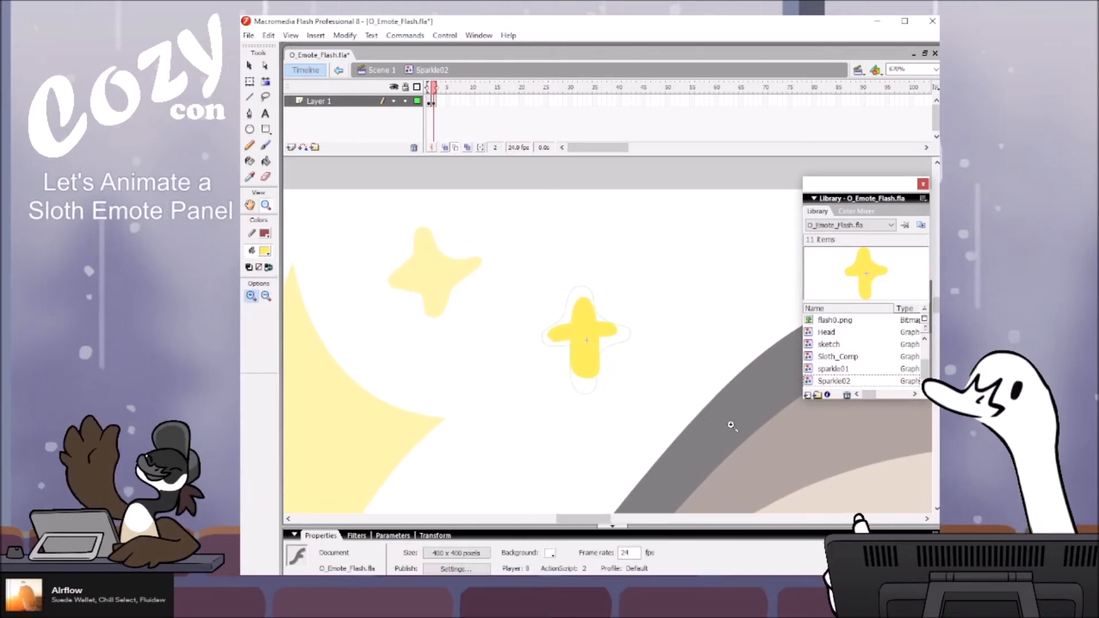
key(ctrl+z)
drag(554, 336, 615, 335)
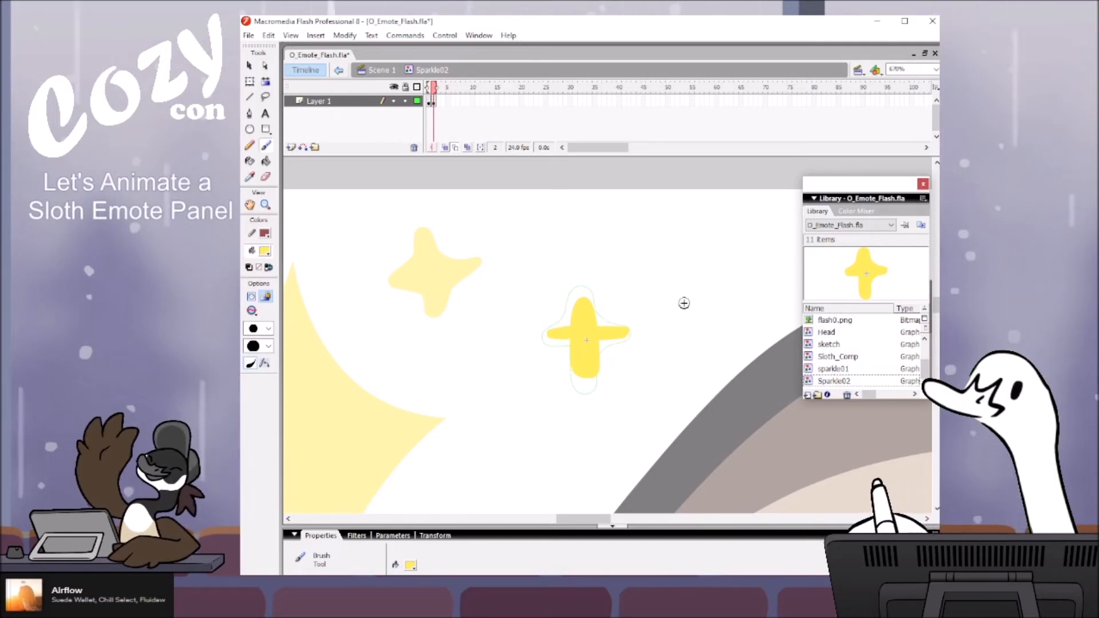
drag(555, 333, 587, 336)
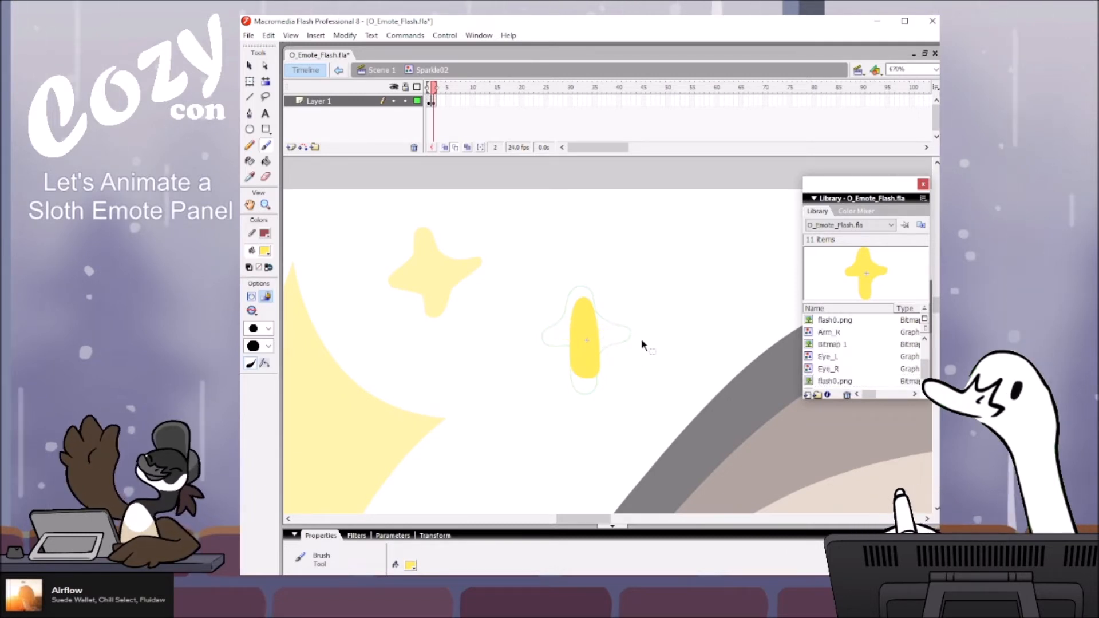
Step: Choose a larger brush size, paint a slim yellow four-point cross inside the outline at frame 2, and compare it with frame 1
click(269, 331)
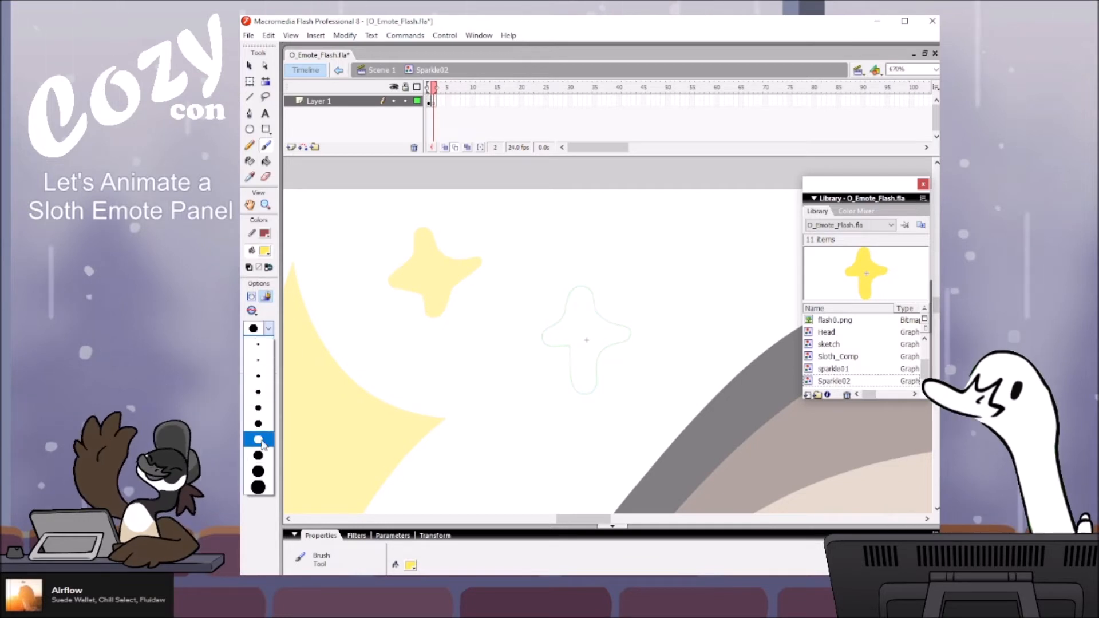
click(261, 471)
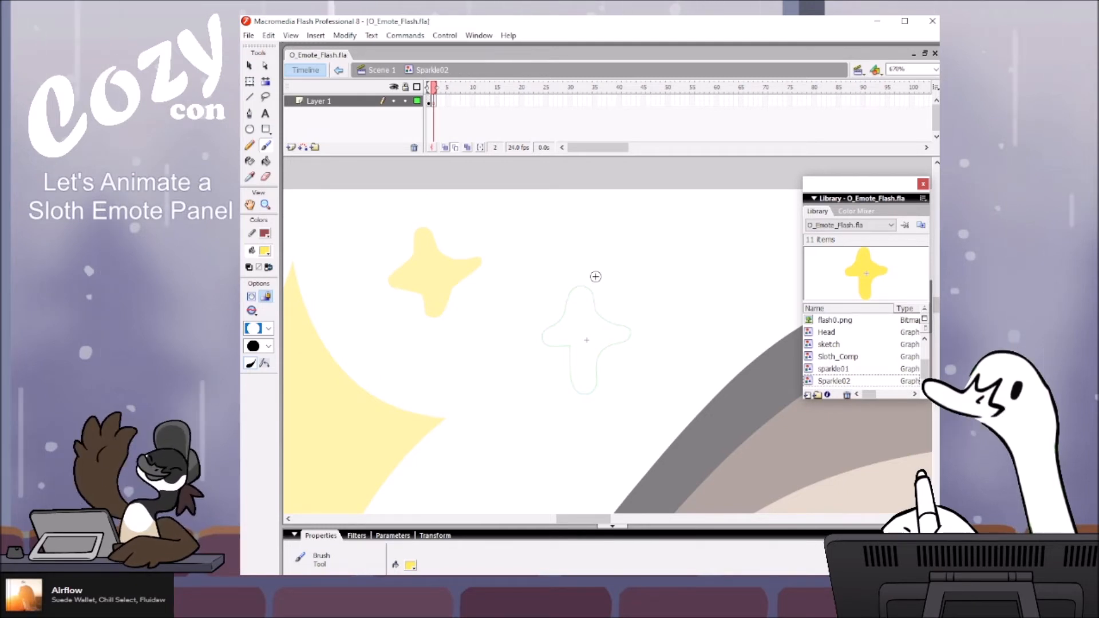
mouse_move(581, 301)
mouse_down()
mouse_move(584, 387)
mouse_move(580, 310)
mouse_move(579, 335)
mouse_move(584, 324)
mouse_move(616, 336)
mouse_move(557, 329)
mouse_move(626, 334)
mouse_up()
key(ctrl+z)
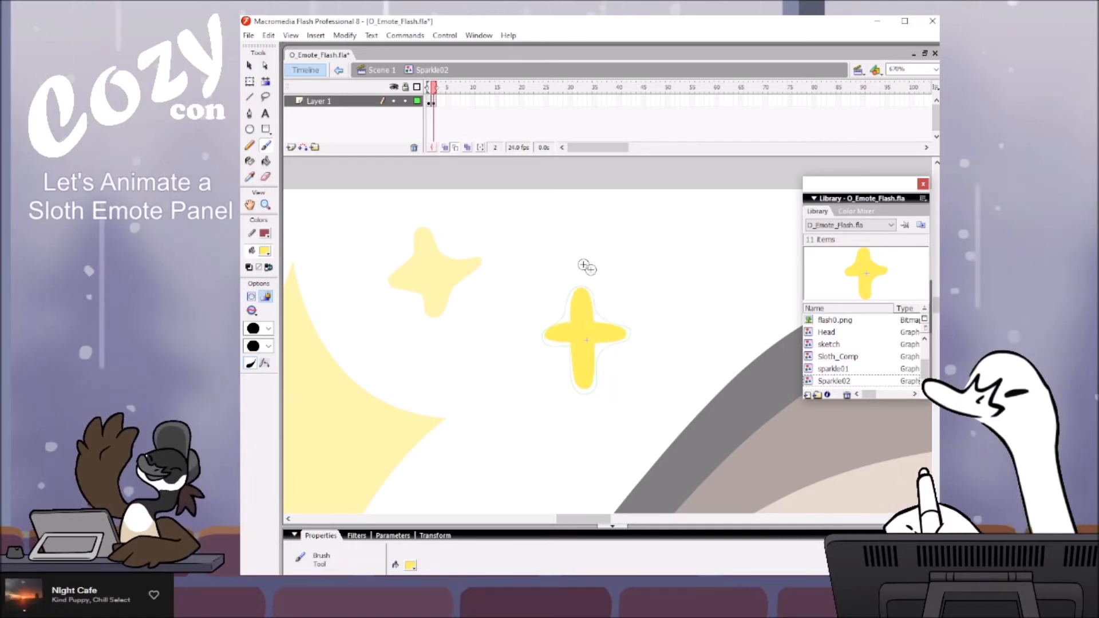
click(432, 89)
click(429, 87)
click(430, 89)
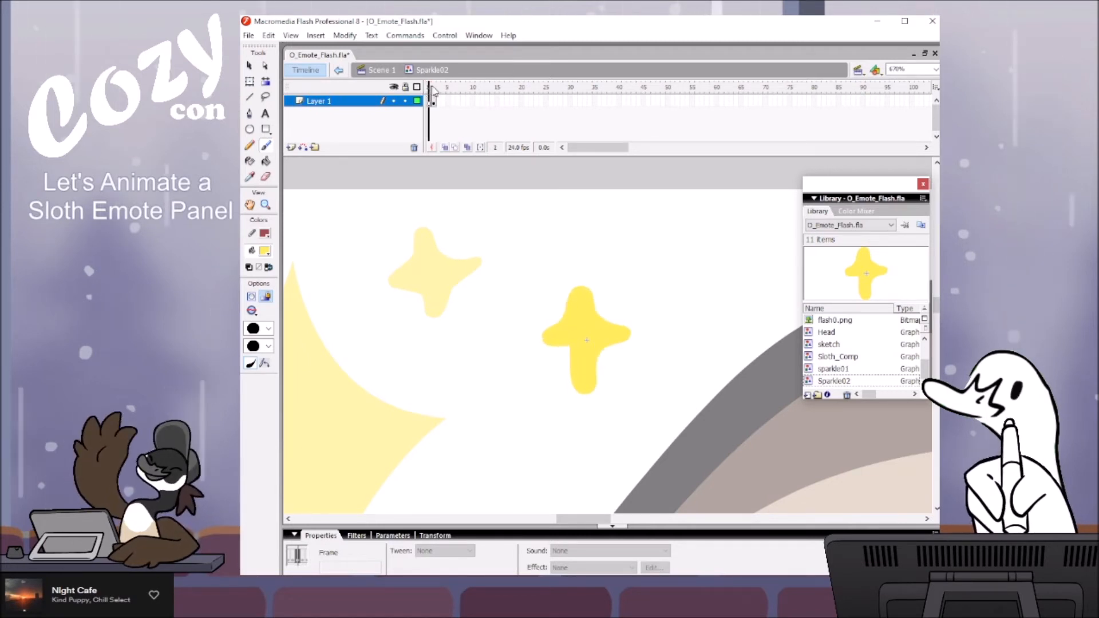
click(434, 89)
Step: Scale down the painted cross at frame 2 around a pivot placed at its crossing point
click(434, 102)
key(q)
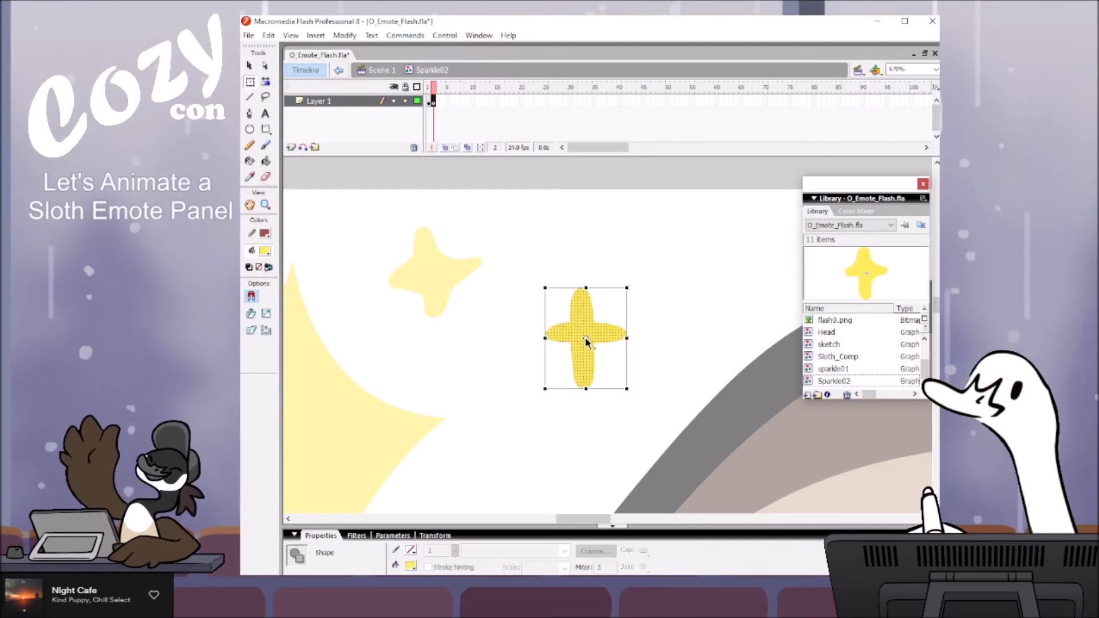
drag(586, 338, 583, 331)
mouse_move(628, 287)
mouse_down()
mouse_move(615, 298)
mouse_move(622, 290)
mouse_up()
click(431, 87)
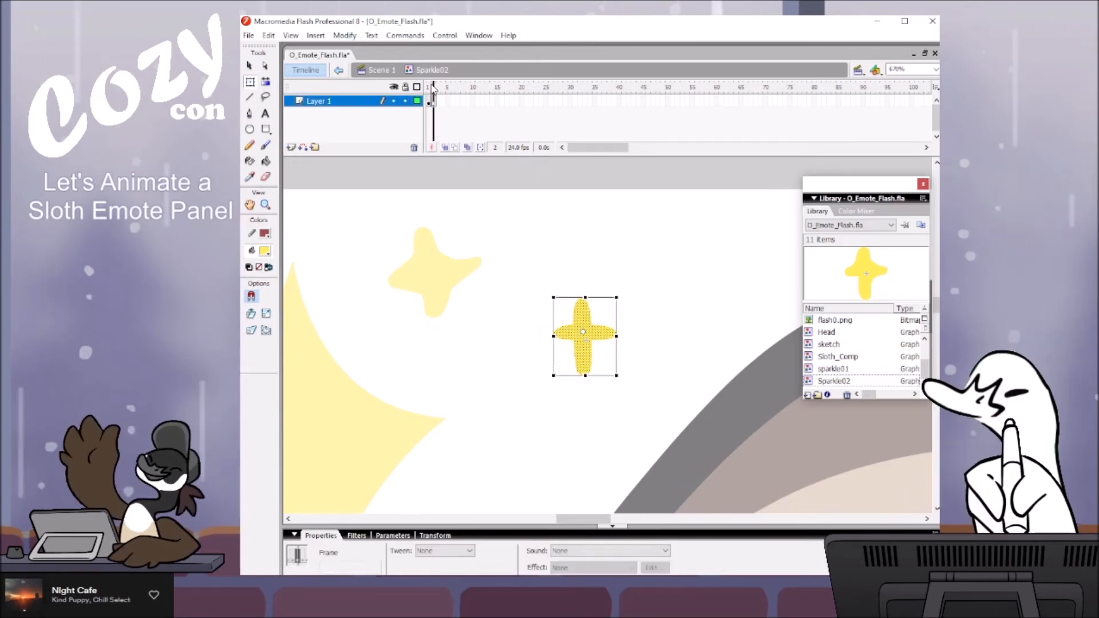
Step: Move the smaller cross's keyframe to frame 3, insert a keyframe at frame 5, and scrub the frames to check the timing
mouse_move(429, 85)
mouse_down()
mouse_move(440, 82)
mouse_move(427, 83)
mouse_move(440, 103)
mouse_up()
click(434, 103)
click(450, 103)
key(F6)
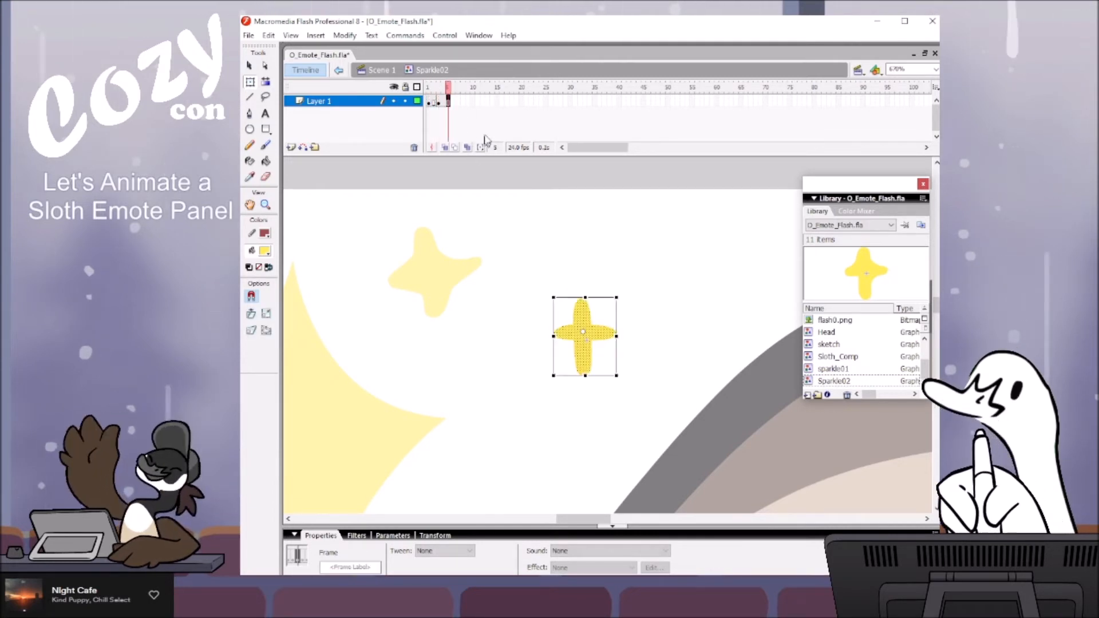
click(438, 87)
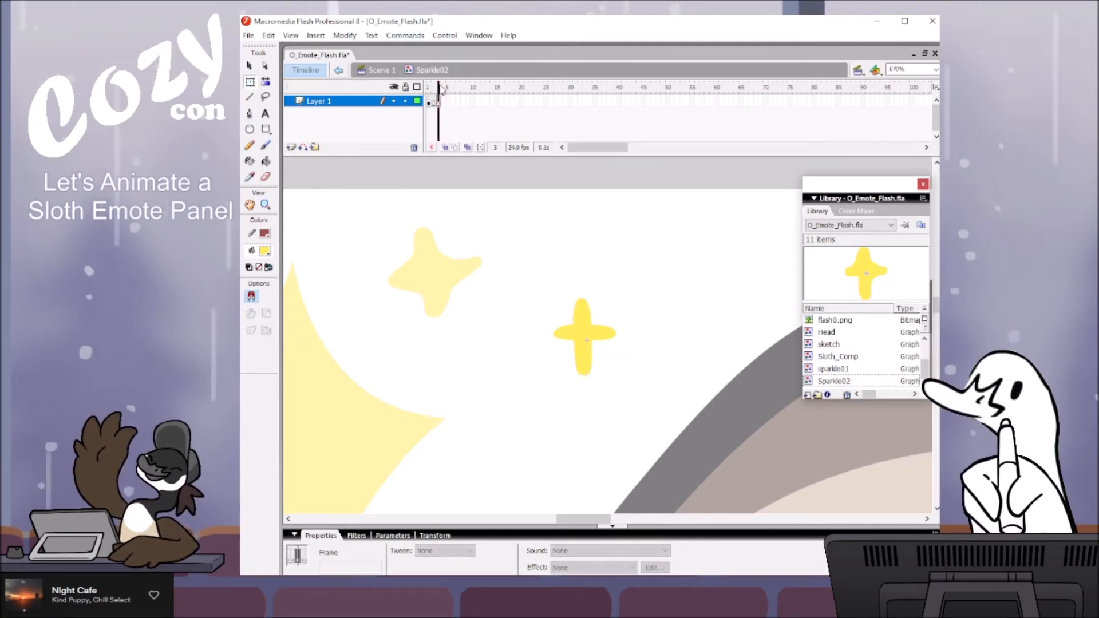
mouse_move(445, 85)
mouse_down()
mouse_move(430, 85)
mouse_move(453, 85)
mouse_move(434, 84)
mouse_move(443, 85)
mouse_up()
Step: Return to Scene 1, open sparkle01 from the large sparkle, and shift its later keyframes to frames 4, 7 and 10
click(388, 69)
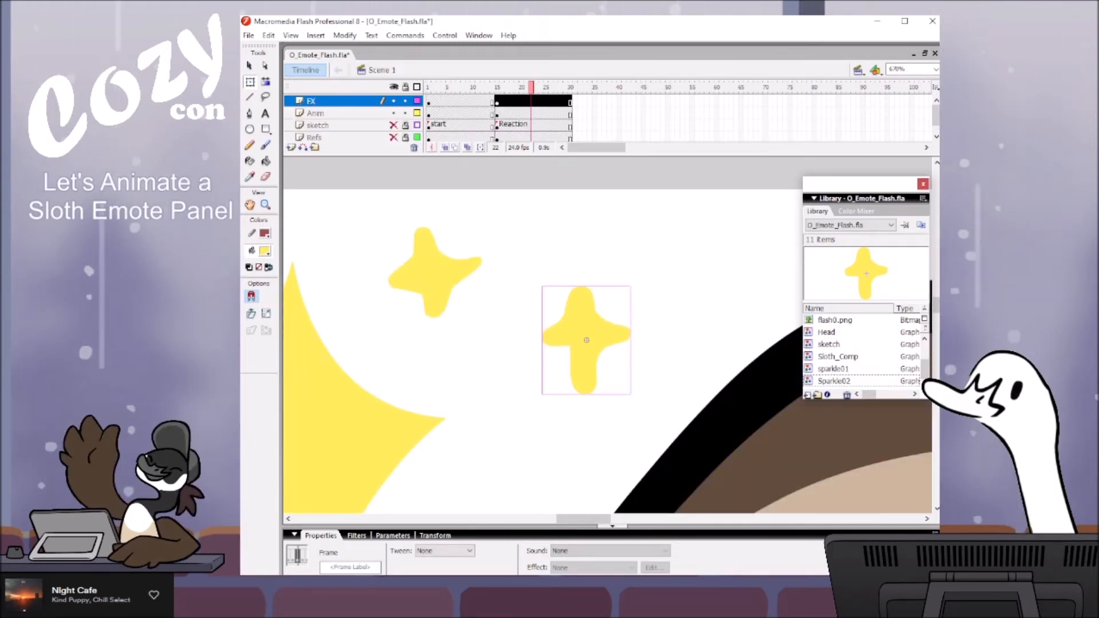
key(ctrl+minus)
drag(614, 444, 627, 360)
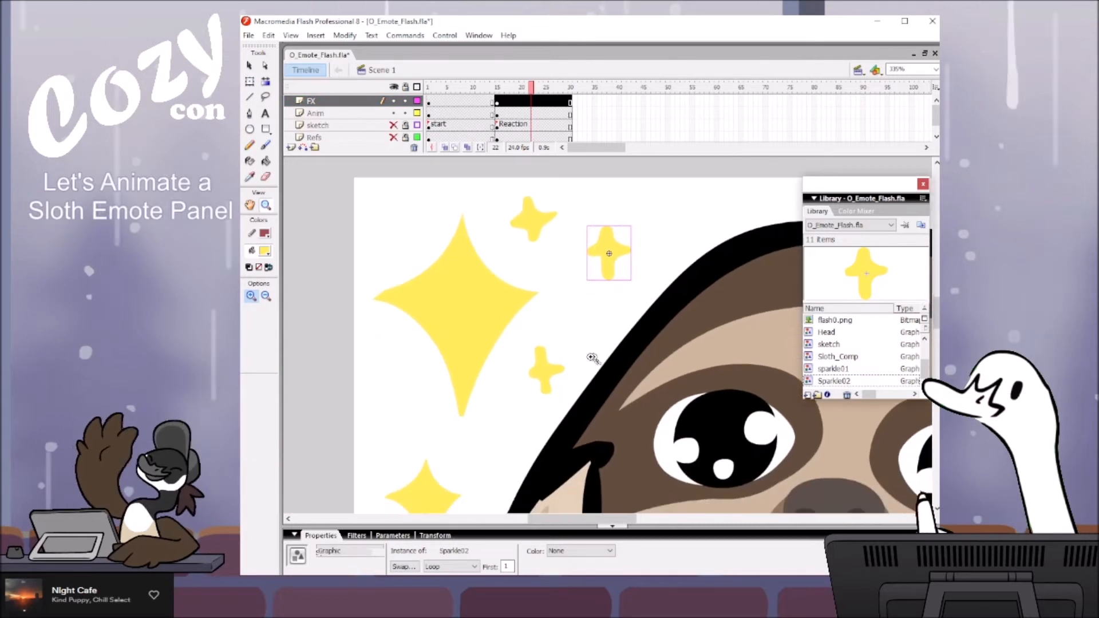
click(483, 313)
double_click(500, 322)
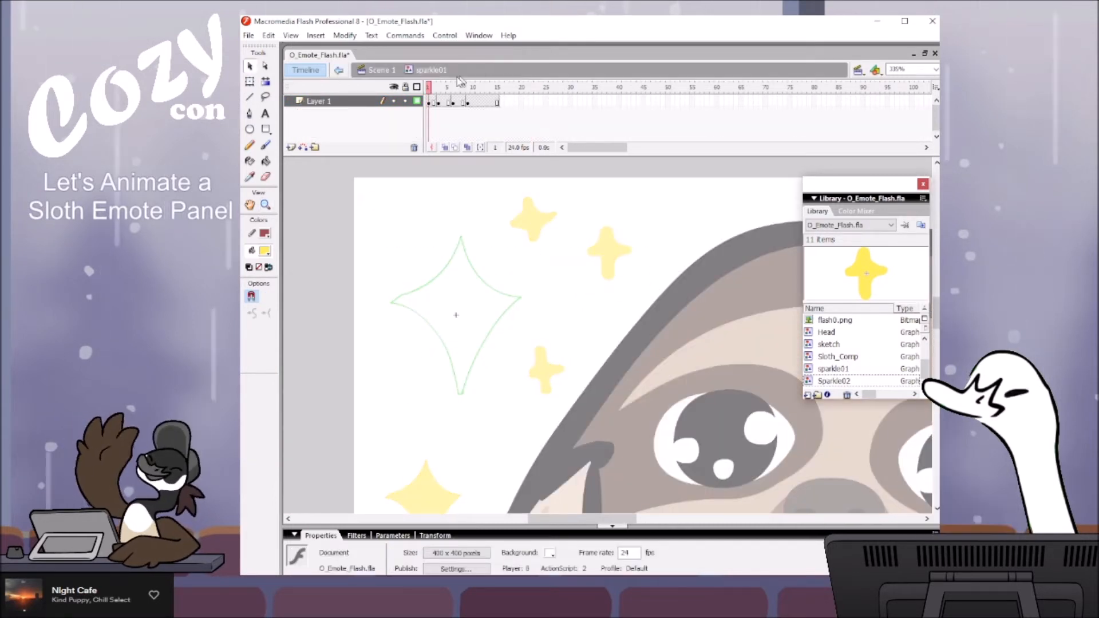
click(452, 103)
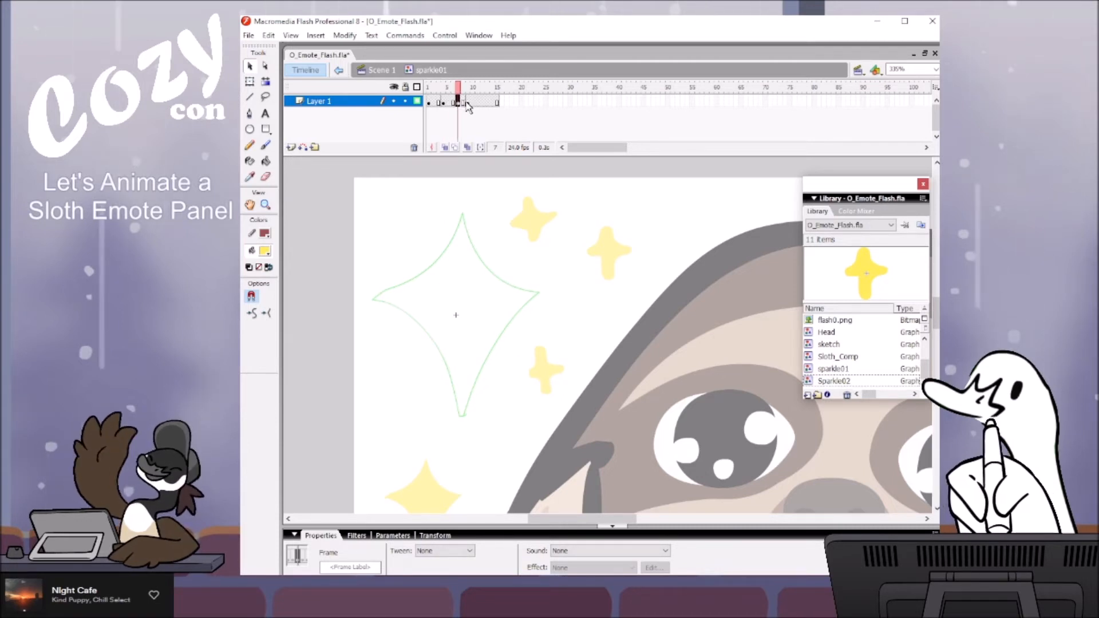
click(472, 88)
drag(472, 88, 442, 85)
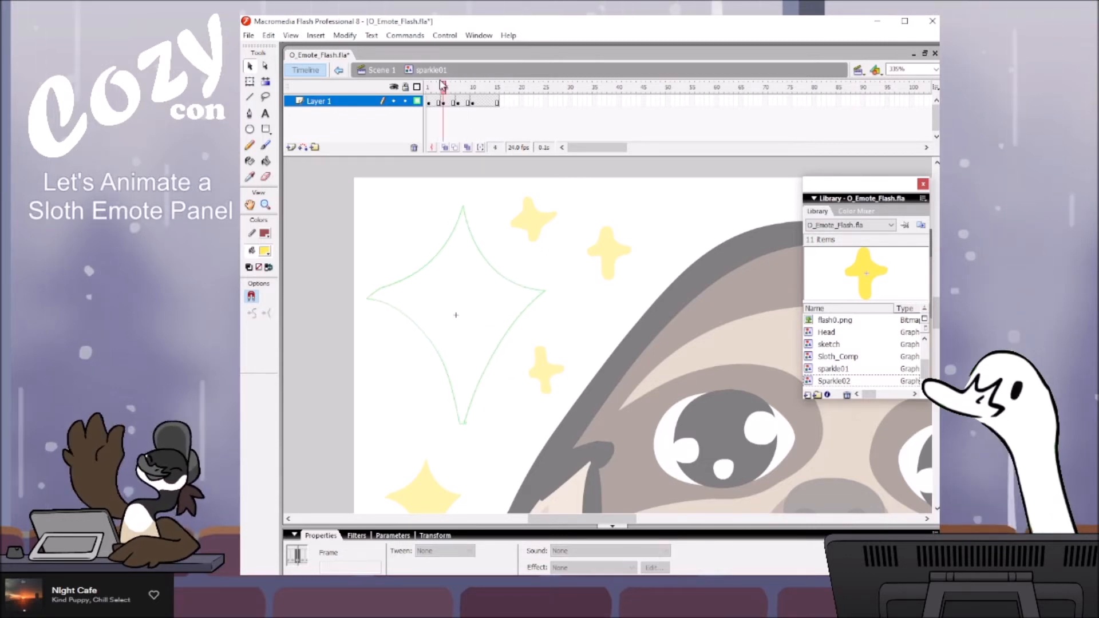
Step: Clean up the corner points at the large sparkle's lower tip in the keyframes at frames 4, 1 and 7
key(z)
click(471, 414)
key(a)
click(599, 360)
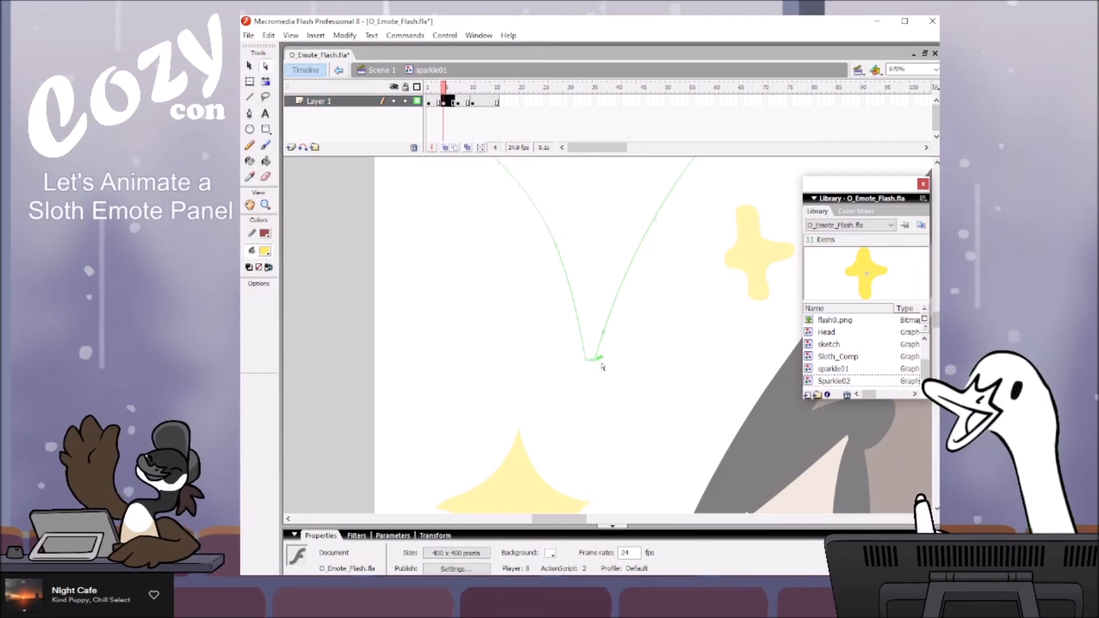
click(616, 373)
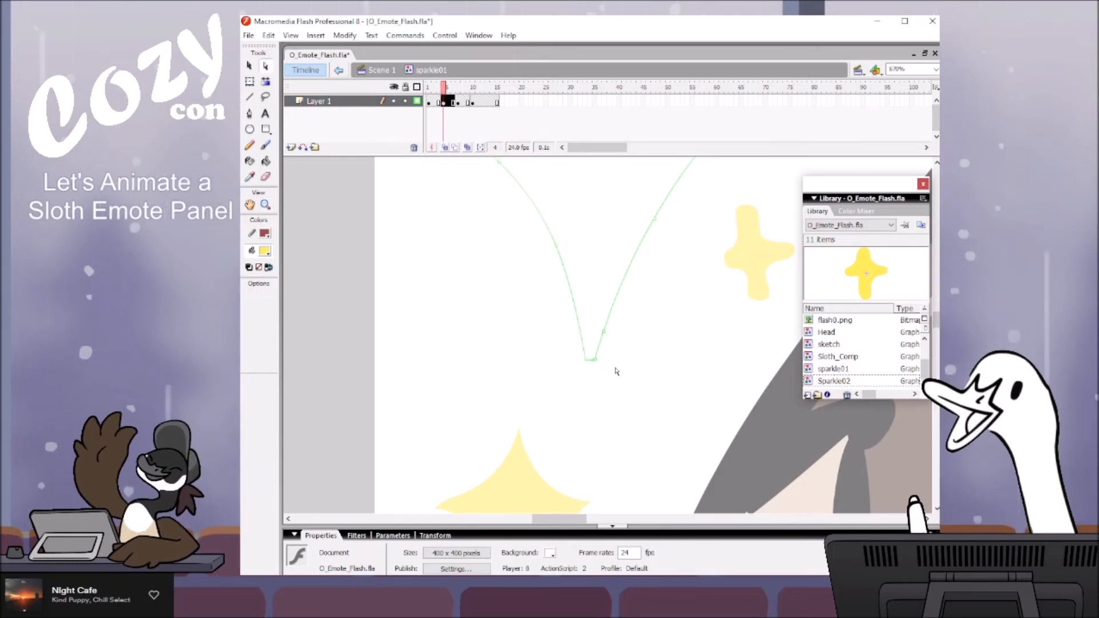
click(438, 86)
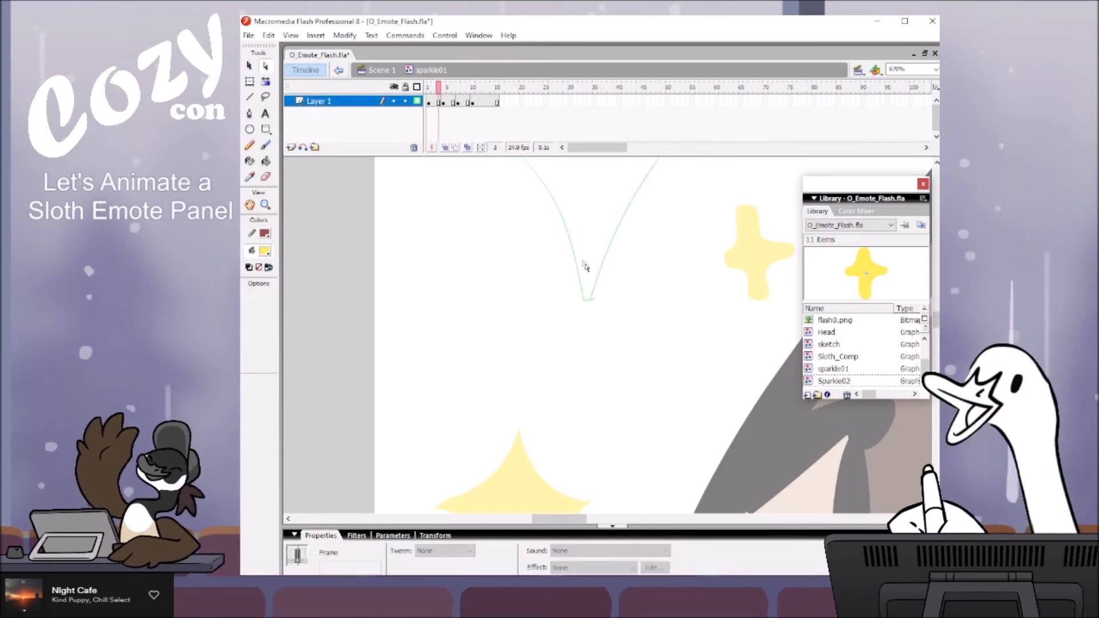
click(607, 299)
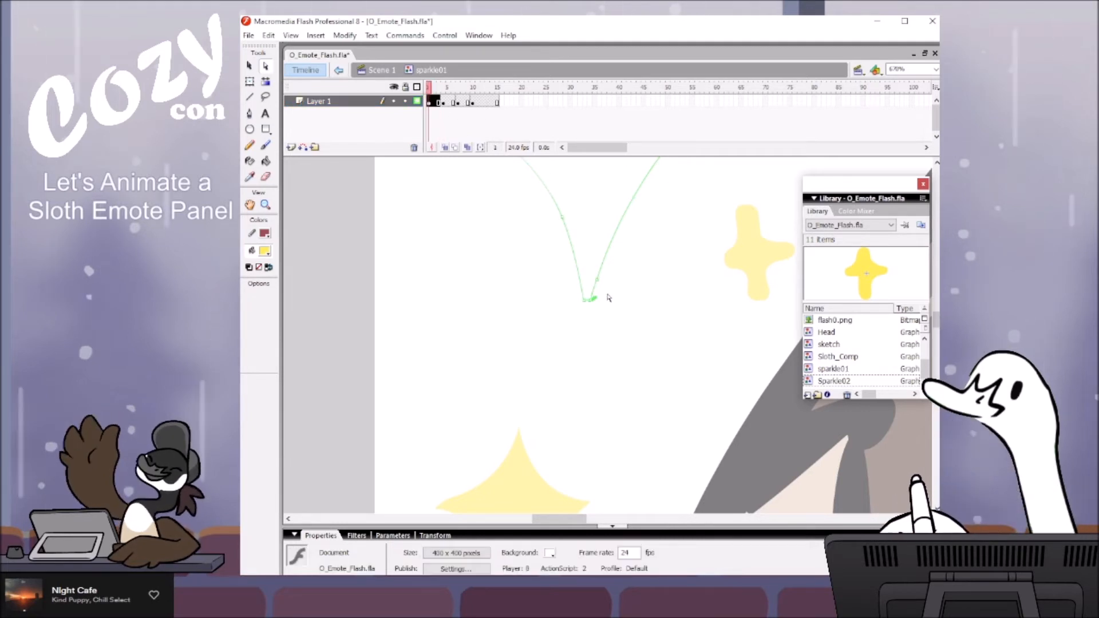
click(467, 87)
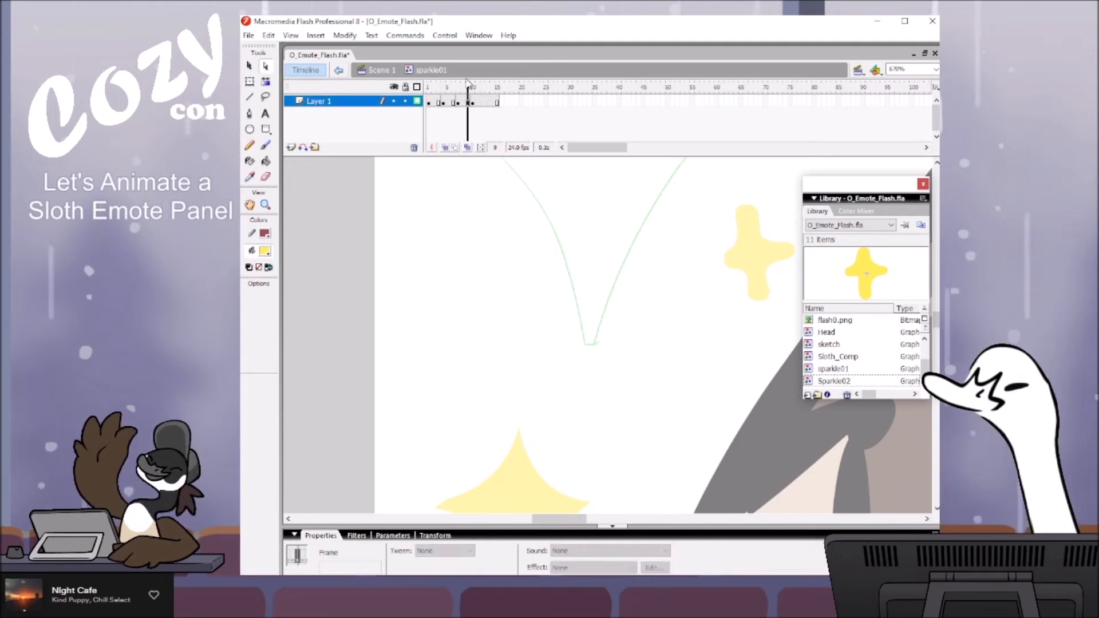
click(456, 86)
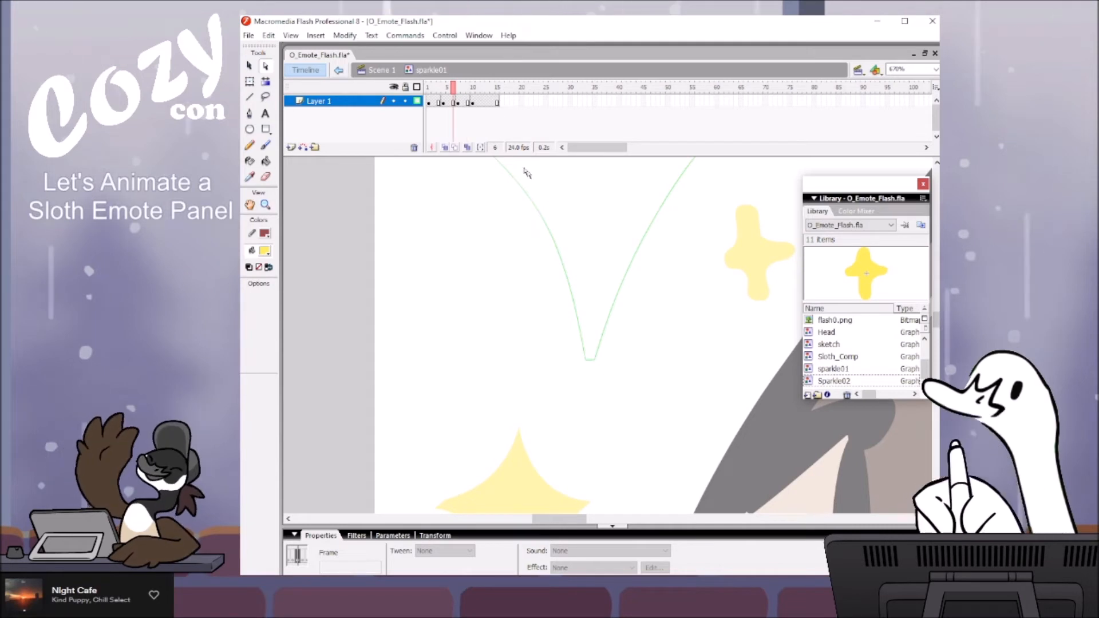
click(458, 88)
click(599, 345)
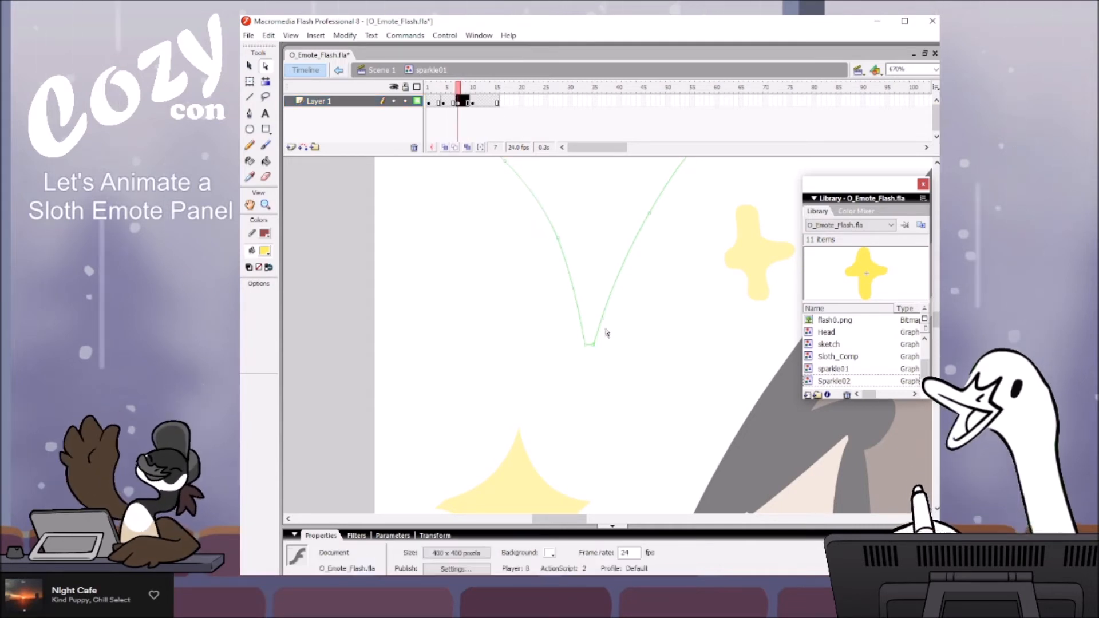
Step: Scrub through the frames of sparkle01 up to frame 10 to check the large sparkle's shape changes
click(473, 89)
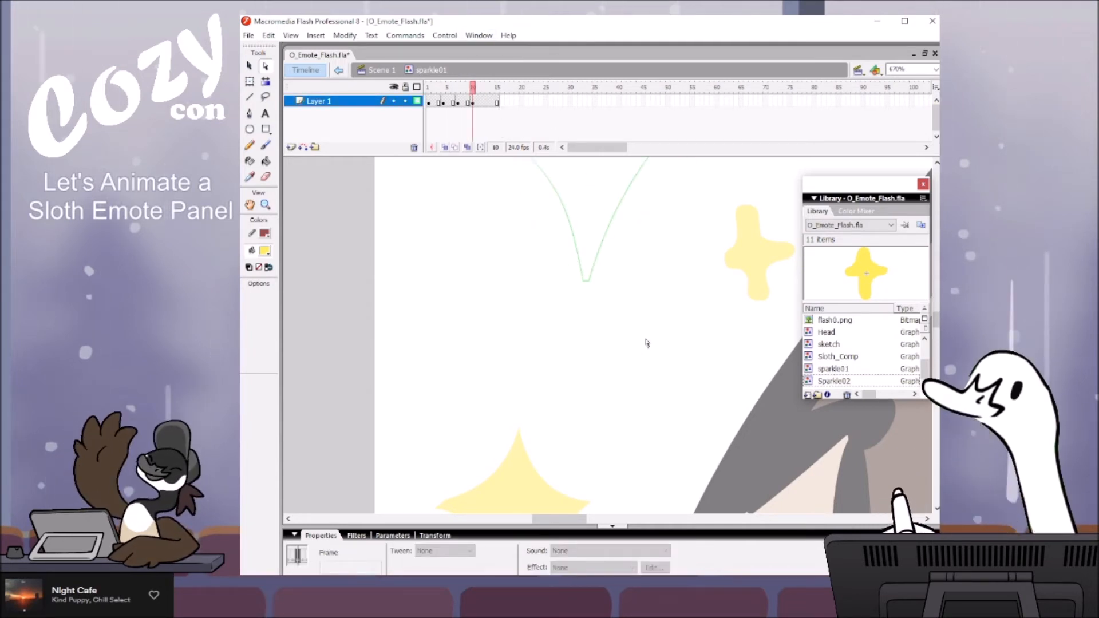
alt+click(605, 350)
drag(732, 405, 627, 427)
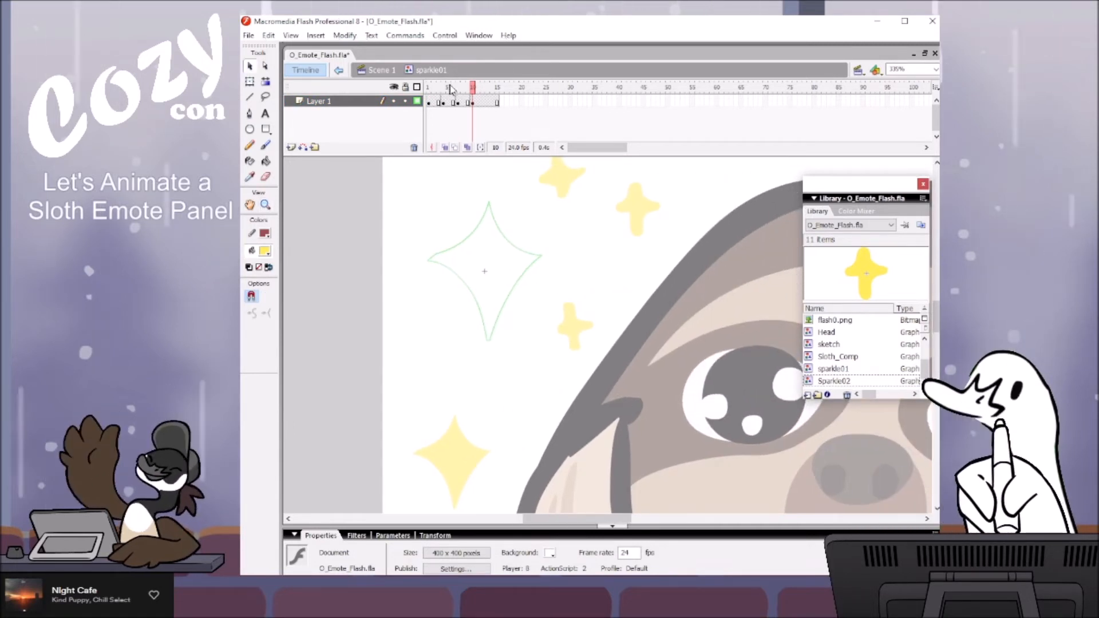
click(431, 89)
drag(458, 89, 468, 91)
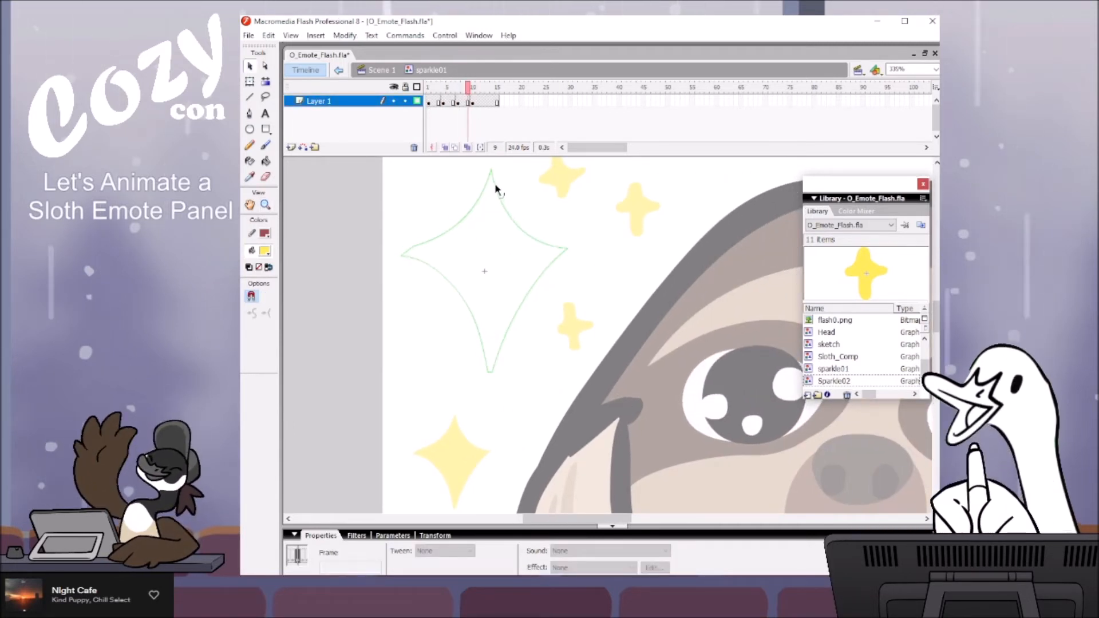
click(493, 184)
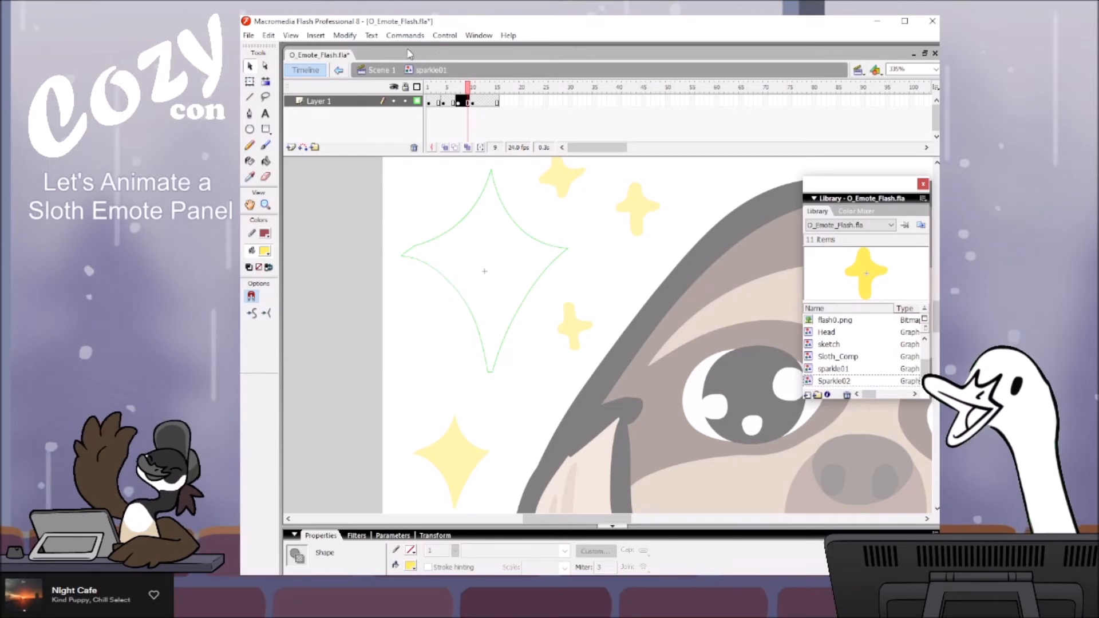
Step: Return to Scene 1 and scrub the Reaction frames to check the large sparkle's twinkle
click(380, 71)
key(z)
alt+click(597, 321)
drag(752, 432, 610, 364)
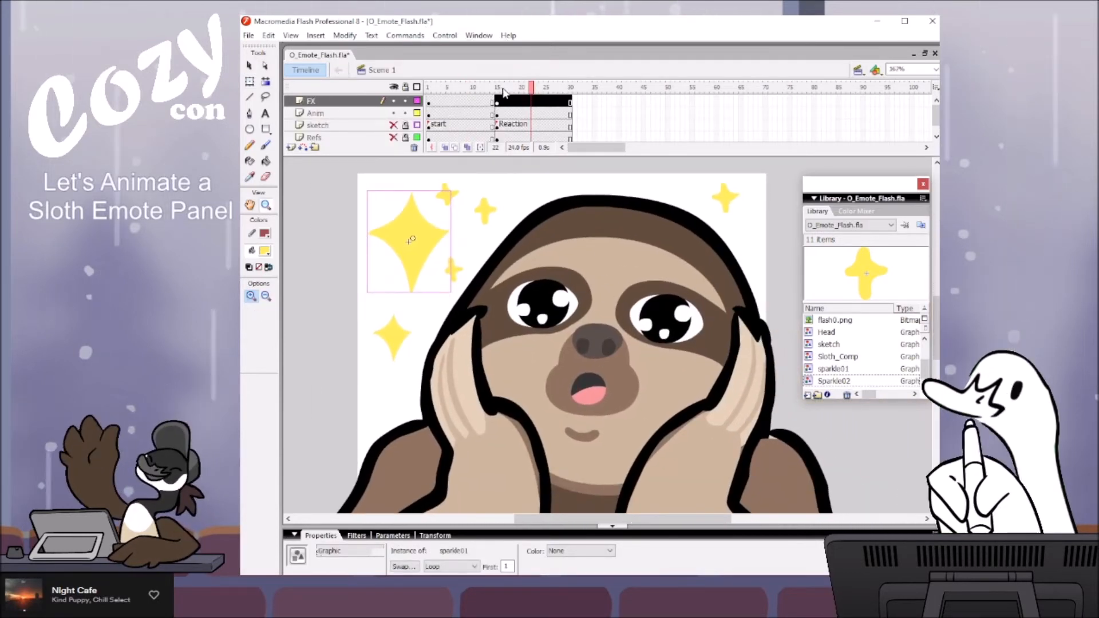
click(522, 89)
drag(523, 92, 553, 82)
Step: Convert the small sparkle between the large sparkle and the sloth's head into a graphic symbol named Sparkle03
key(v)
click(478, 248)
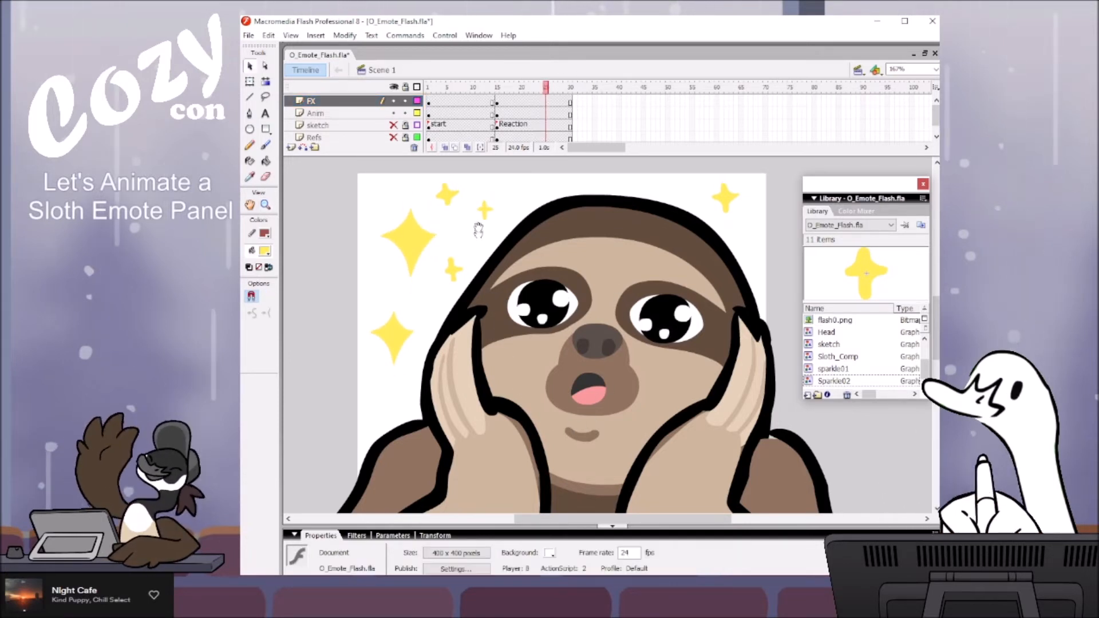
drag(496, 204, 526, 219)
click(486, 281)
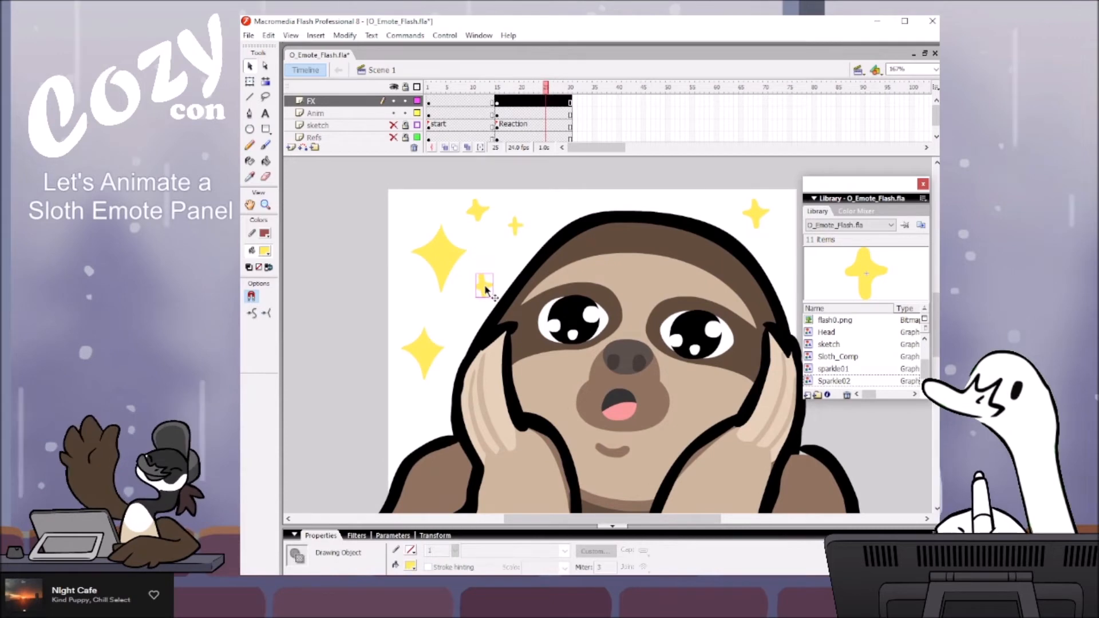
key(F8)
text(Sparkle03)
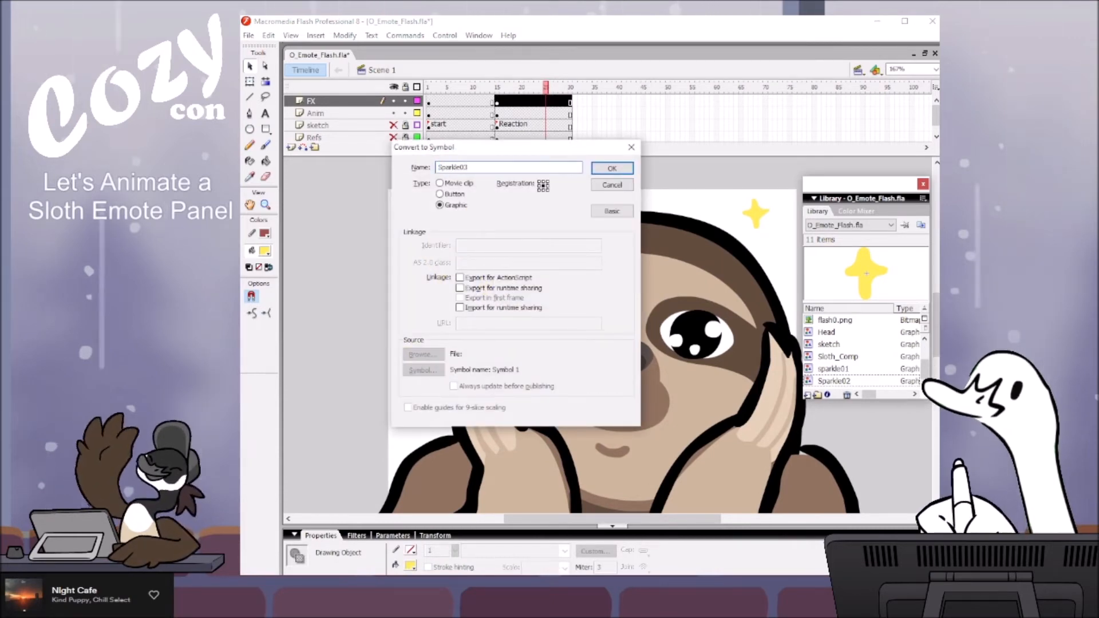
key(Return)
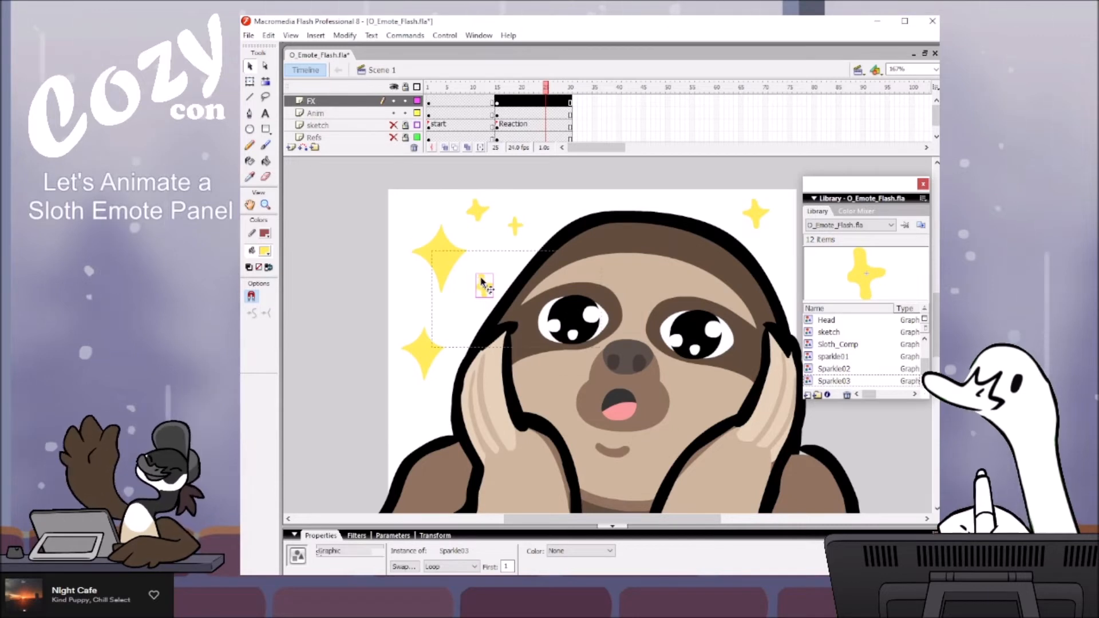
Step: Open Sparkle03 for editing, insert a keyframe at frame 4, and clear its artwork
double_click(483, 282)
click(440, 103)
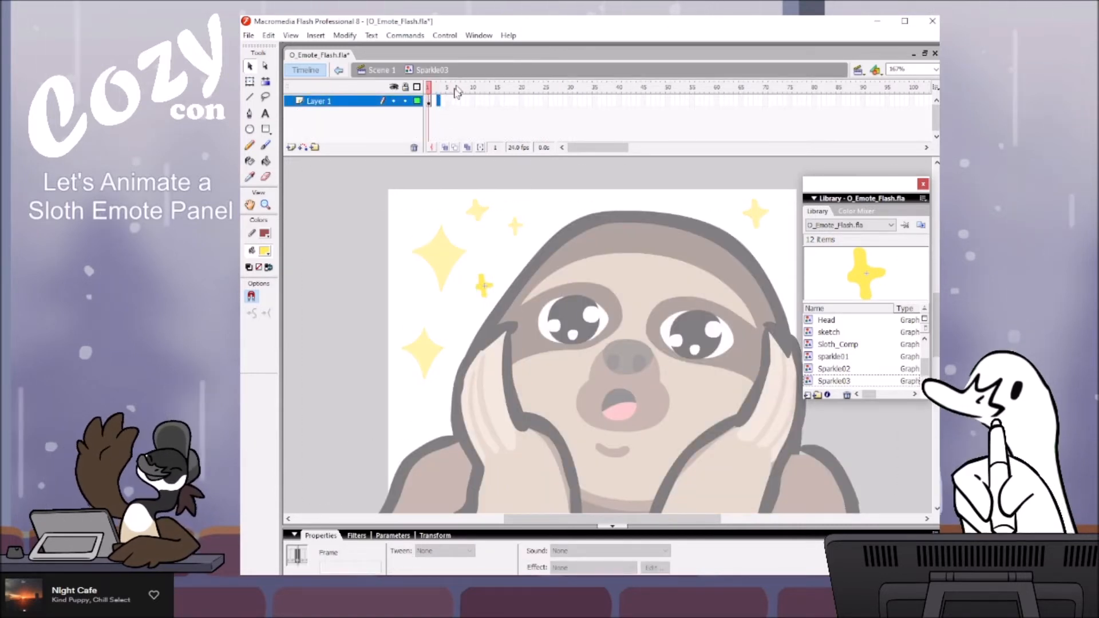
key(F6)
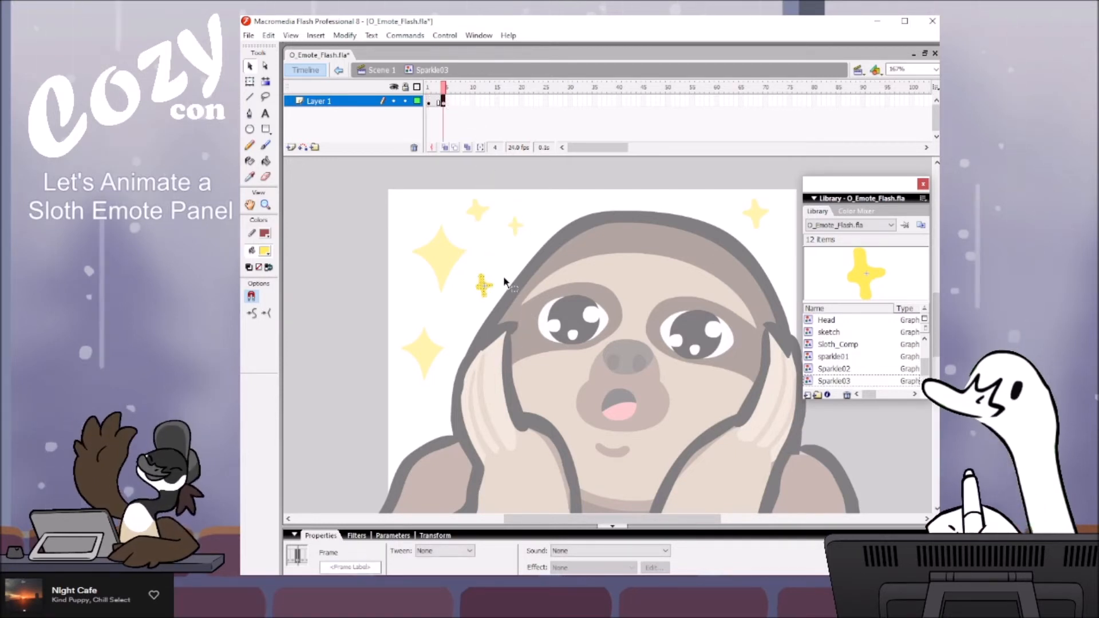
key(Delete)
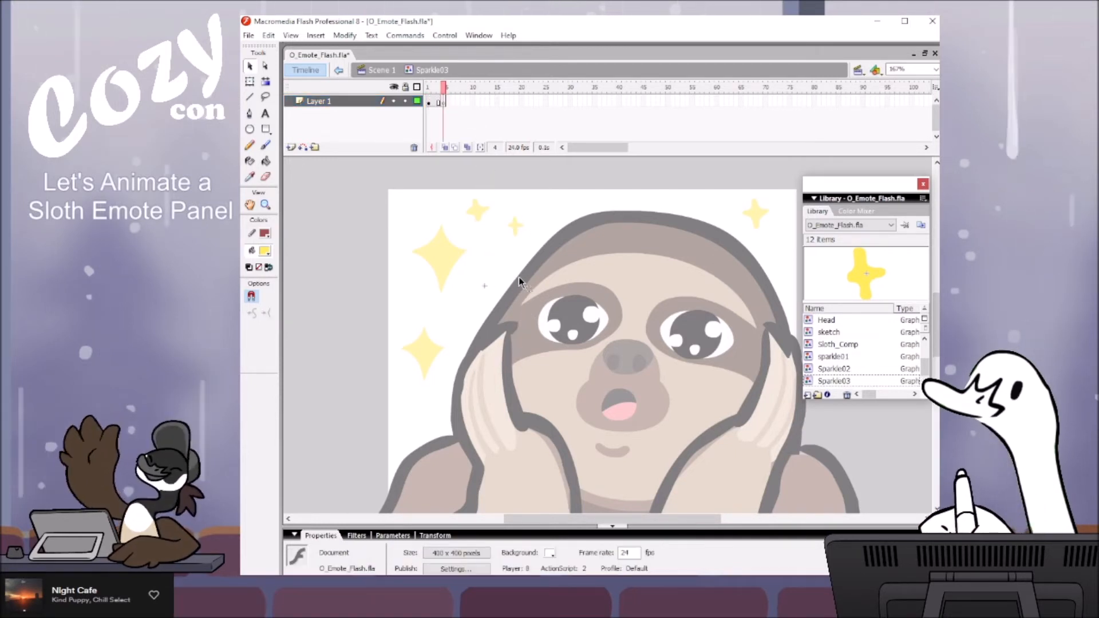
Step: With onion skinning on and a smaller brush, paint a wider yellow cross over the original sparkle at frame 4
click(455, 148)
key(b)
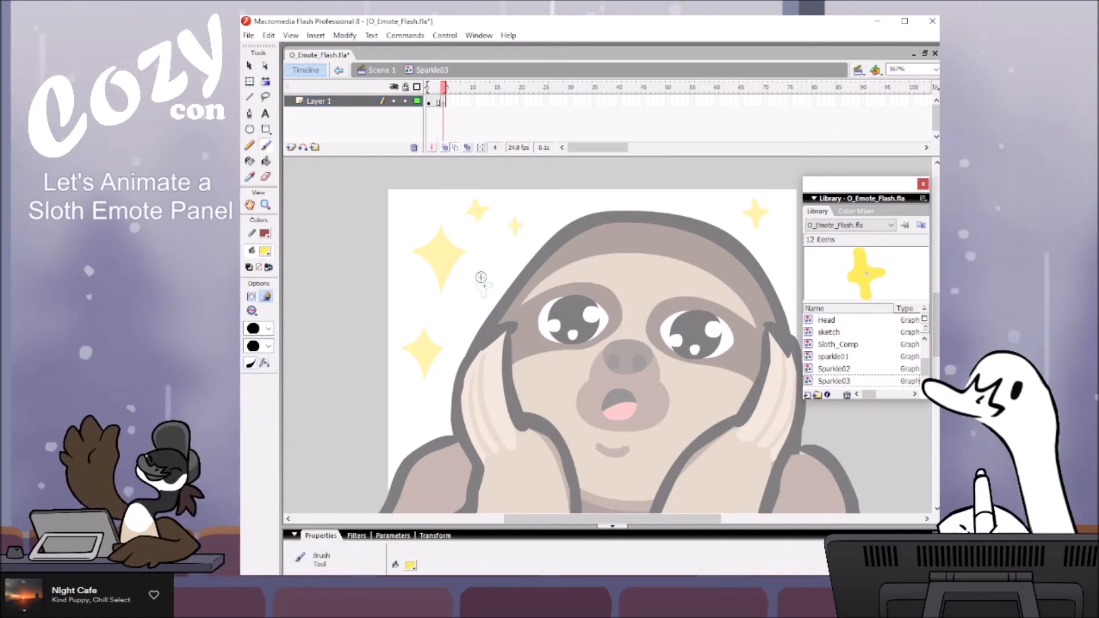
click(268, 328)
click(261, 393)
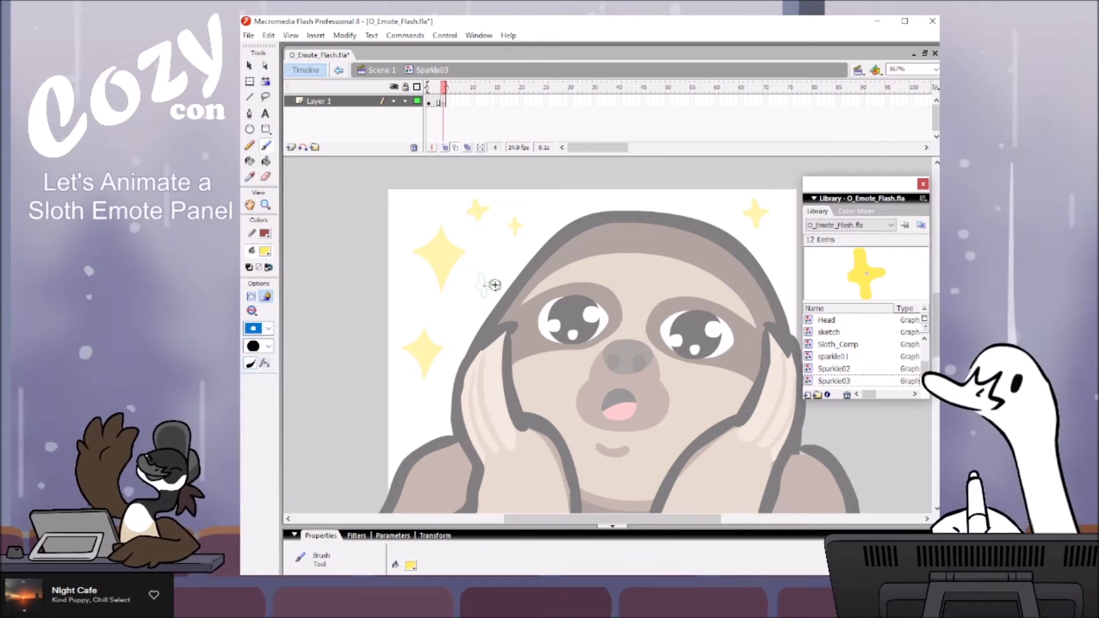
drag(483, 288, 483, 275)
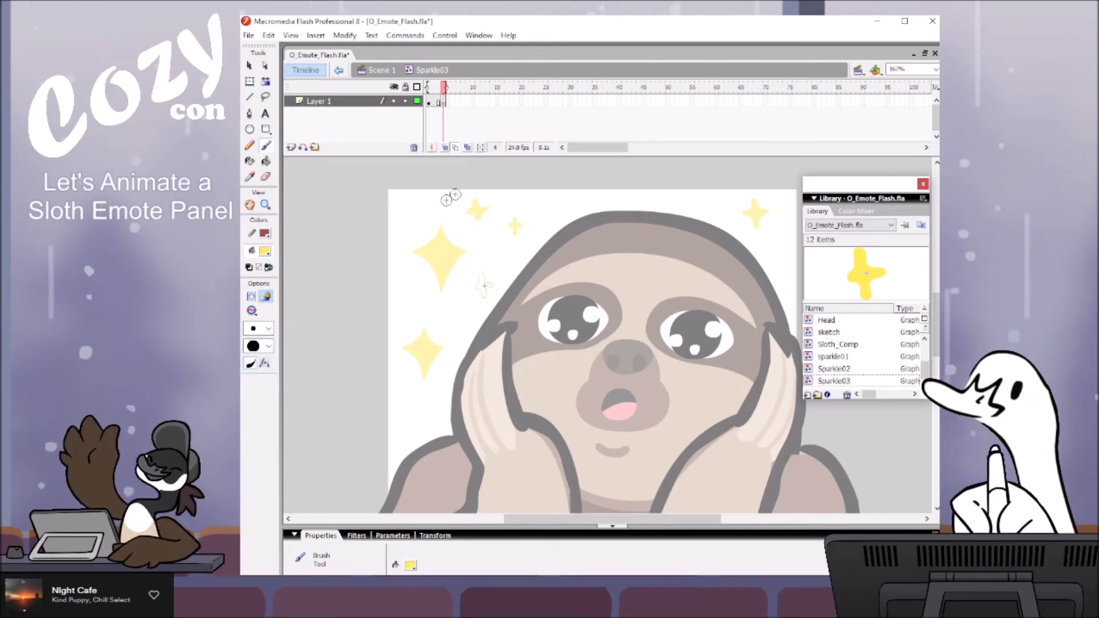
click(269, 329)
click(256, 378)
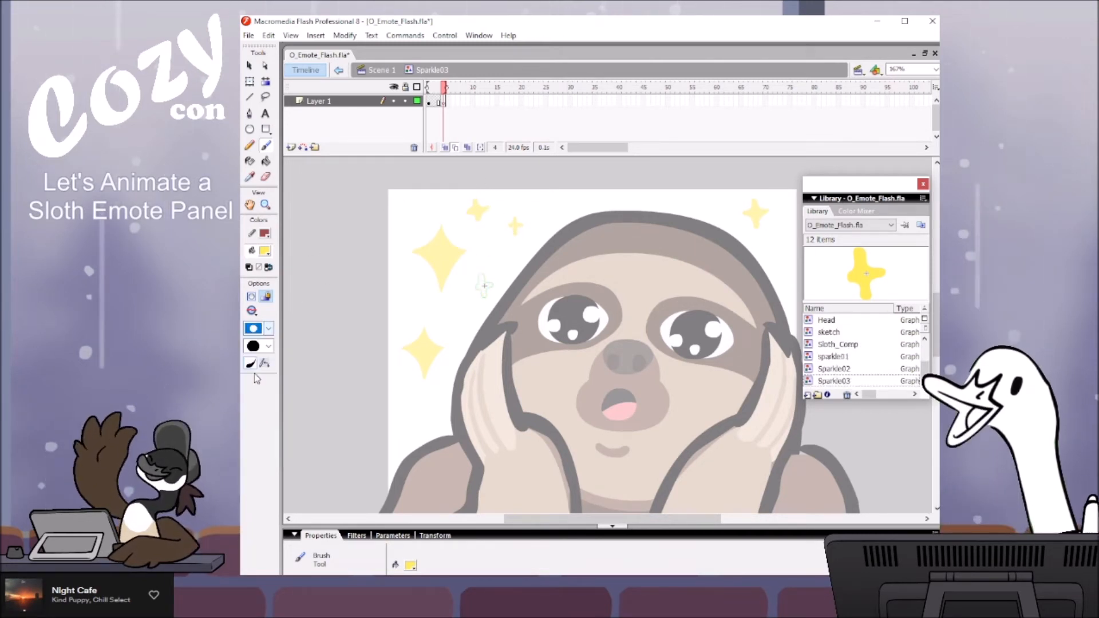
mouse_move(481, 279)
mouse_down()
mouse_move(484, 294)
mouse_move(491, 283)
mouse_move(476, 284)
mouse_up()
key(ctrl+z)
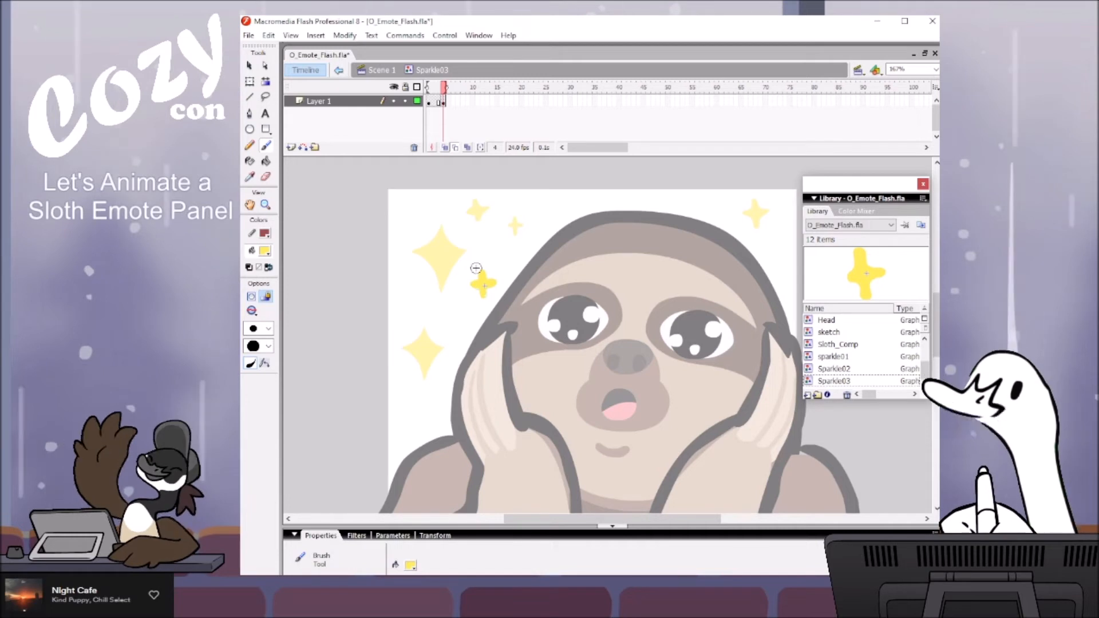
Step: Nudge the painted cross at frame 4 slightly down and scrub between the two drawings to compare them
key(v)
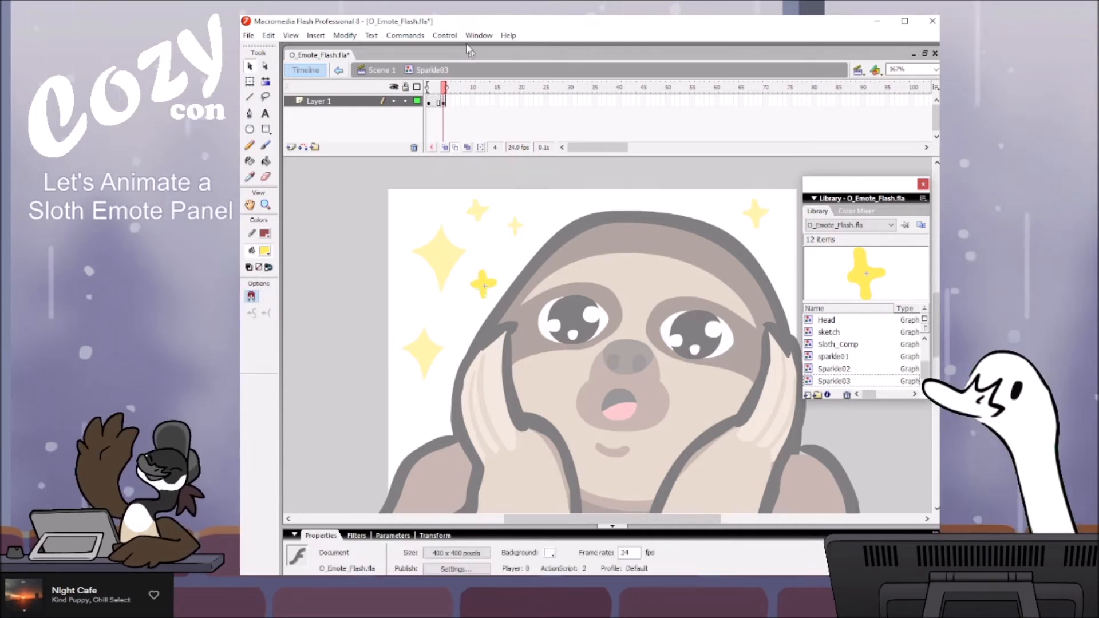
click(487, 285)
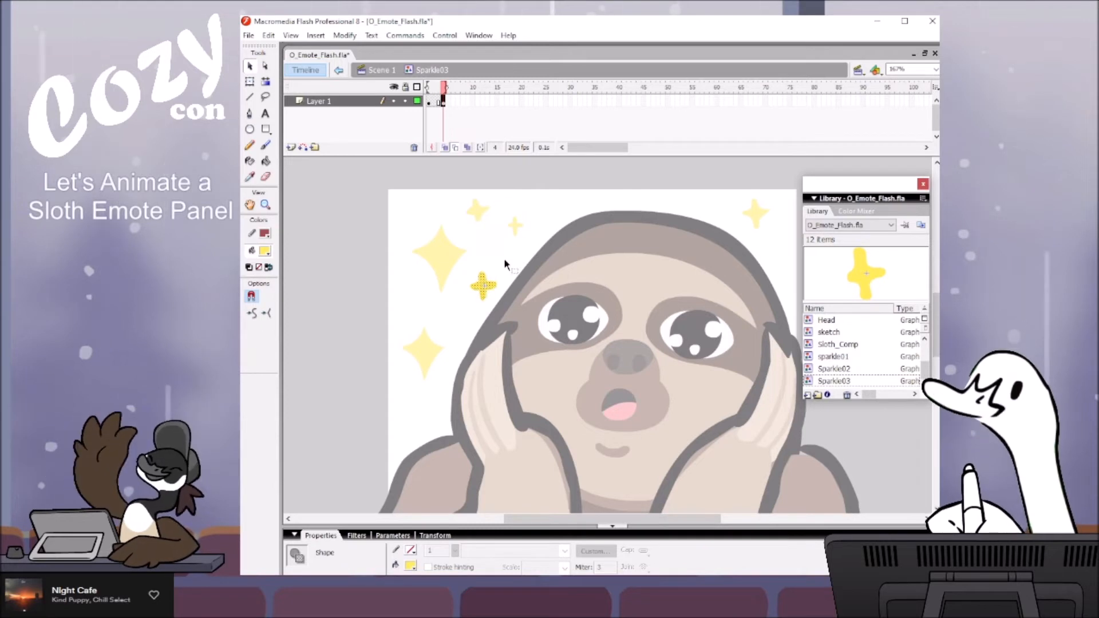
click(505, 262)
click(447, 147)
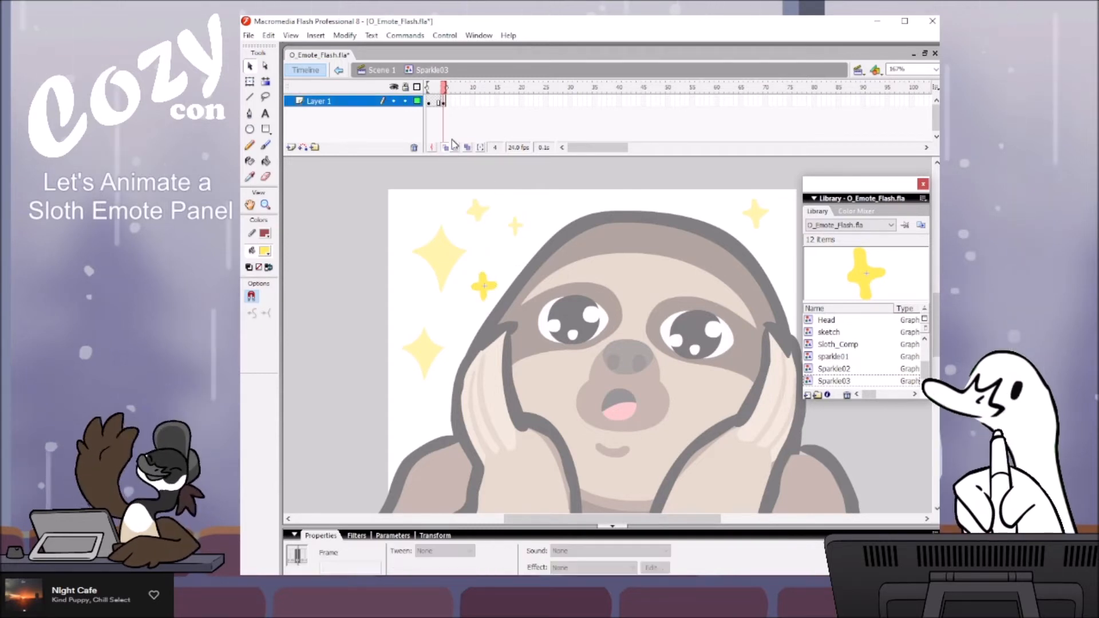
click(449, 148)
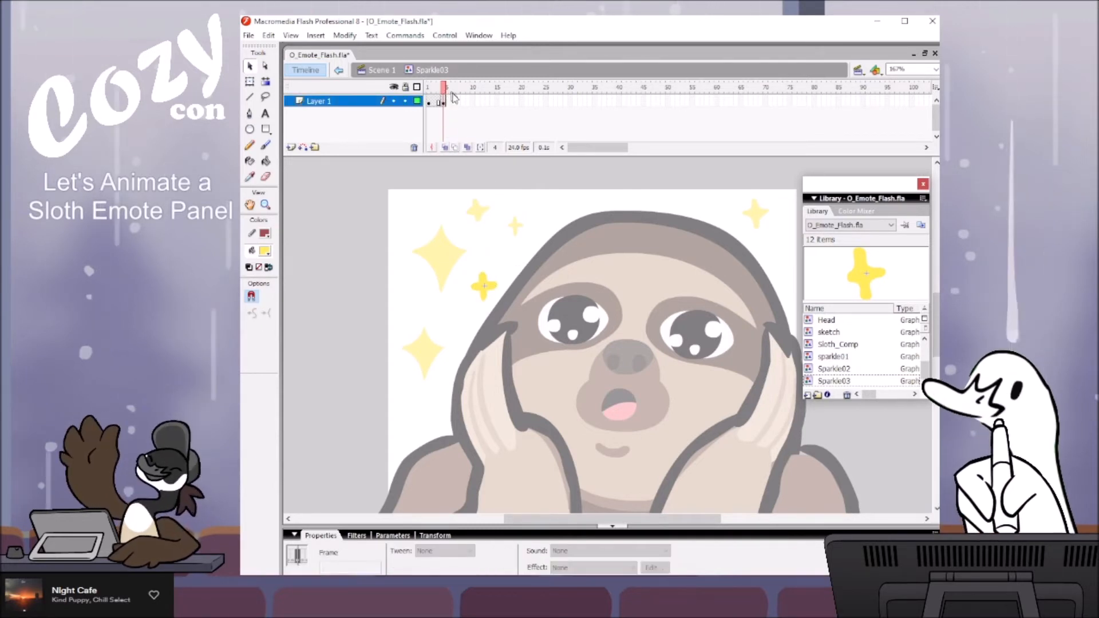
drag(441, 86, 445, 86)
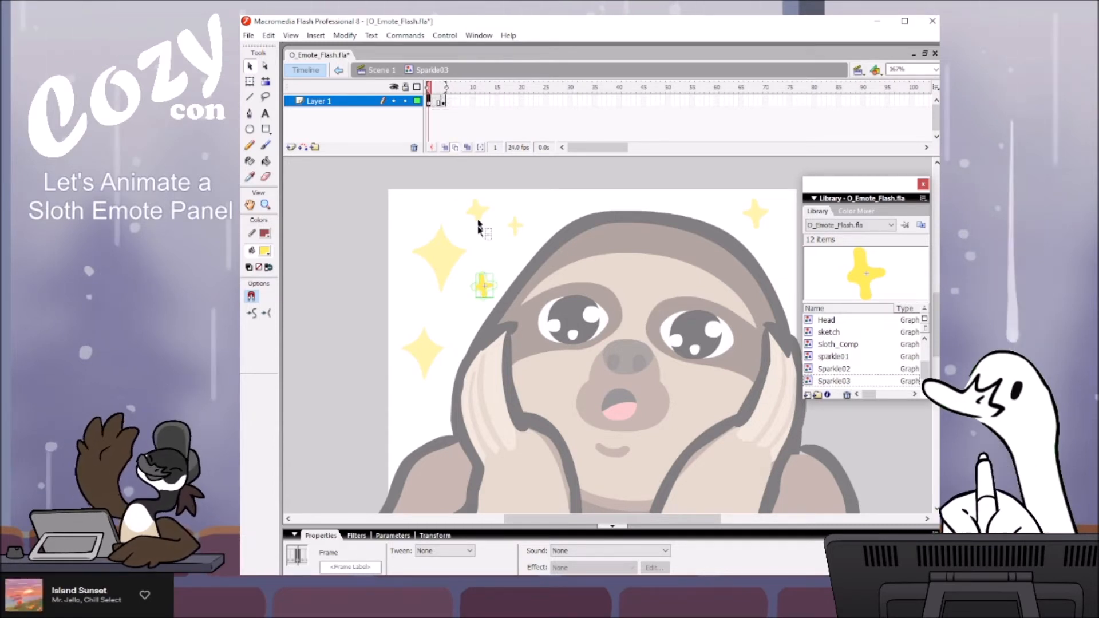
Step: Break apart the frame 1 cross and straighten it slightly with Free Transform, using the onion skin as a guide
key(z)
click(498, 289)
key(q)
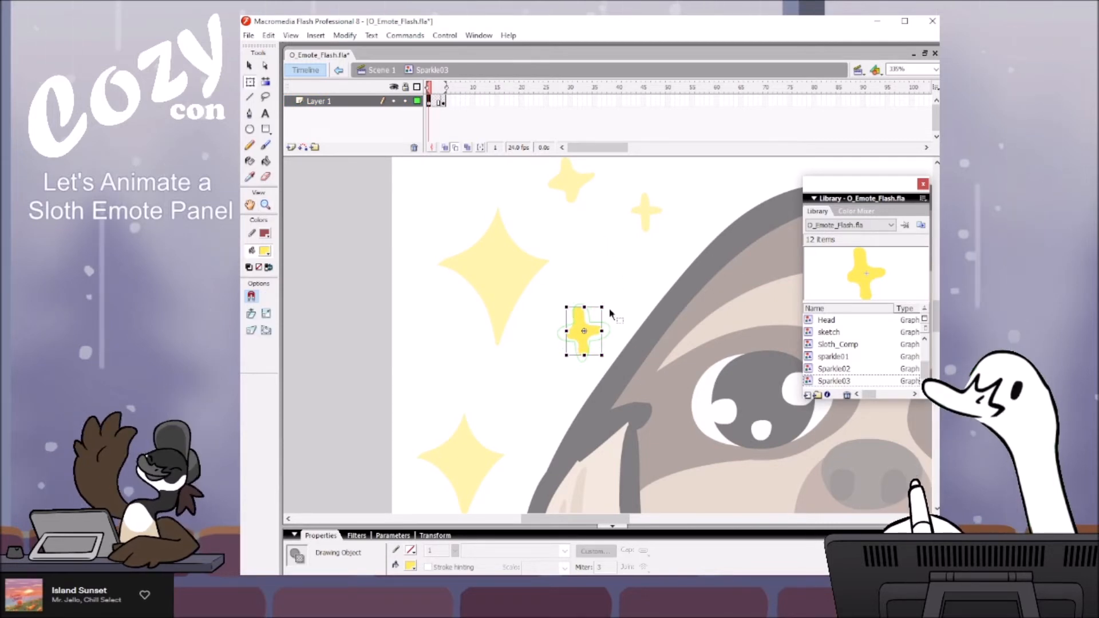
key(ctrl+b)
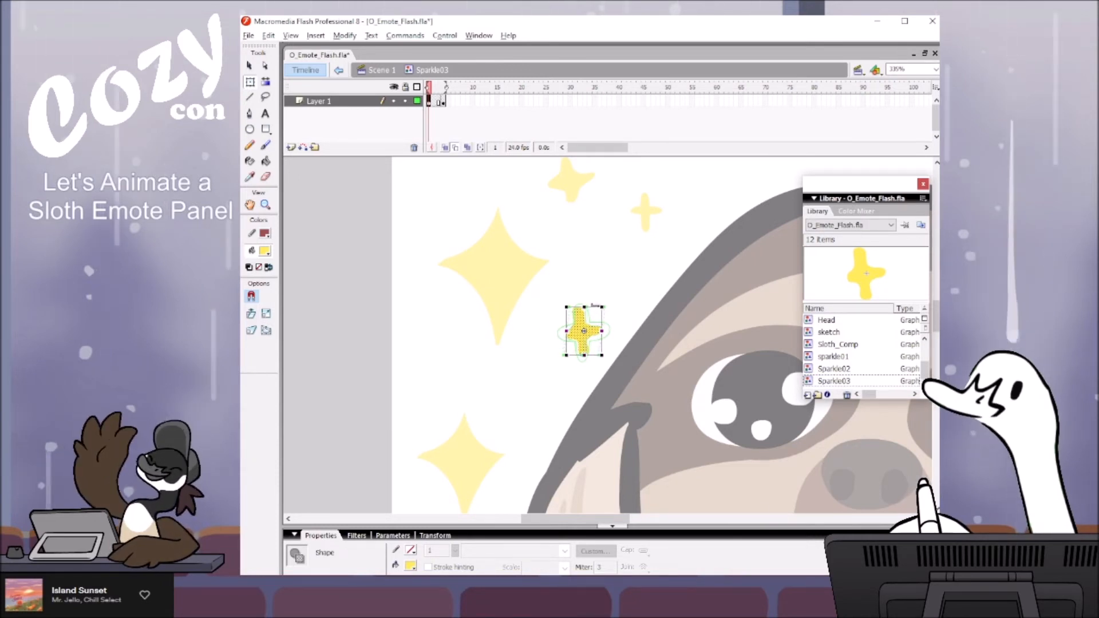
drag(596, 305, 601, 304)
click(628, 273)
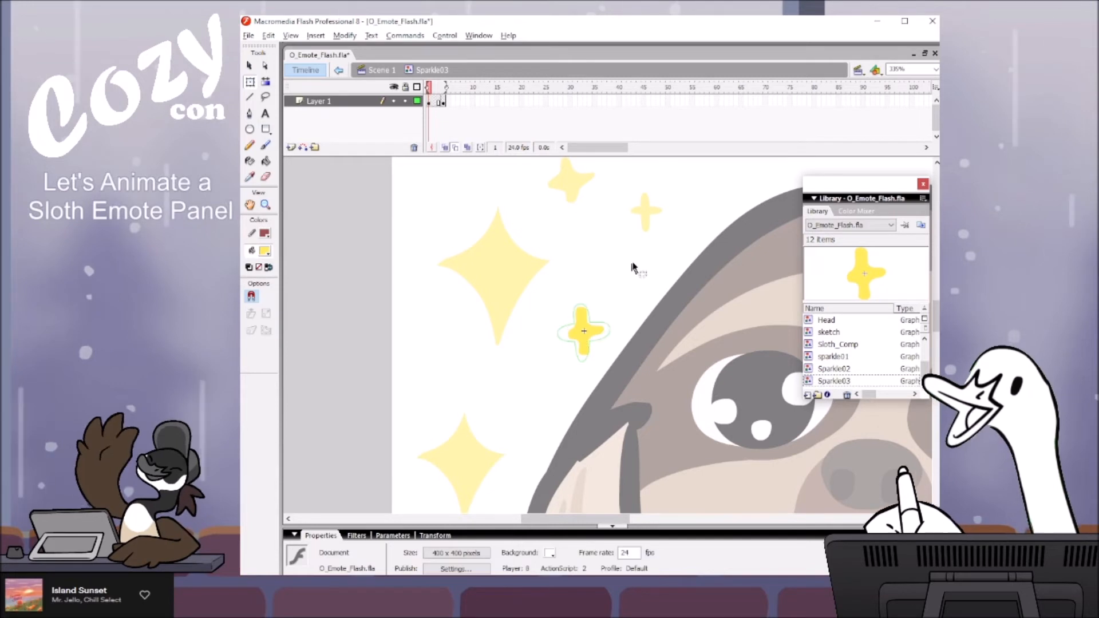
Step: Extend Sparkle03's timeline to frame 6, scrub its frames to check the timing, and return to Scene 1
key(z)
alt+click(603, 375)
drag(680, 386, 610, 386)
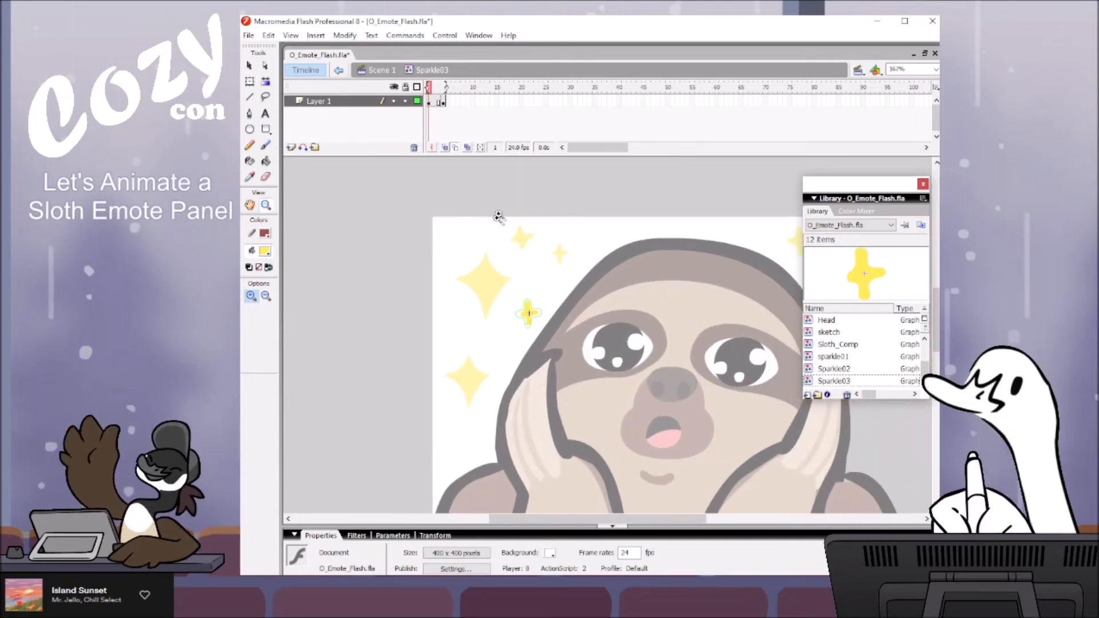
key(v)
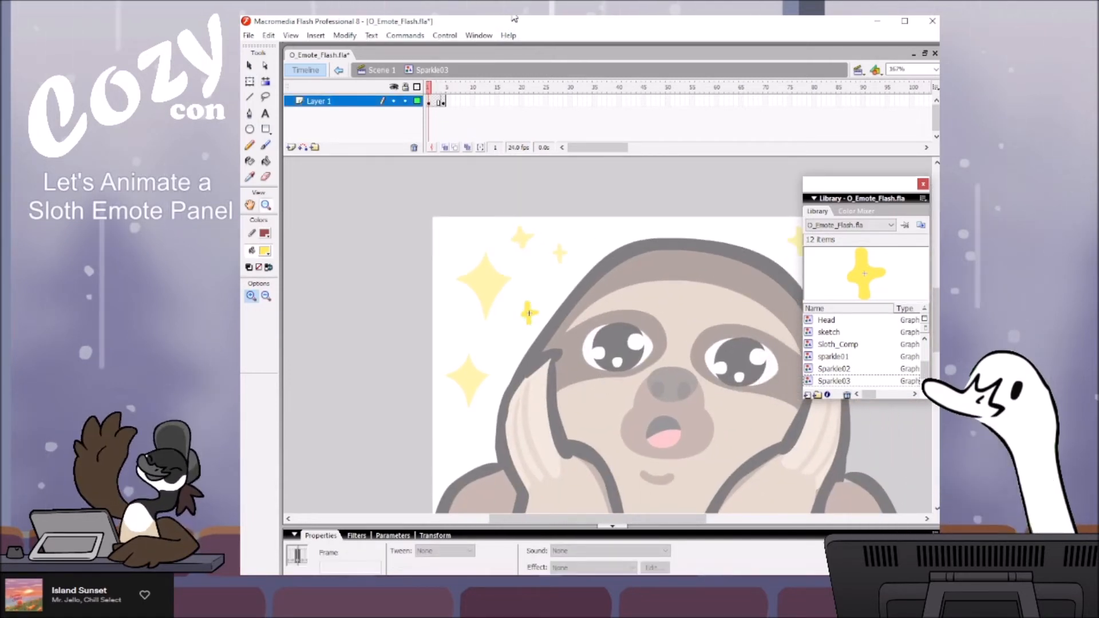
click(445, 87)
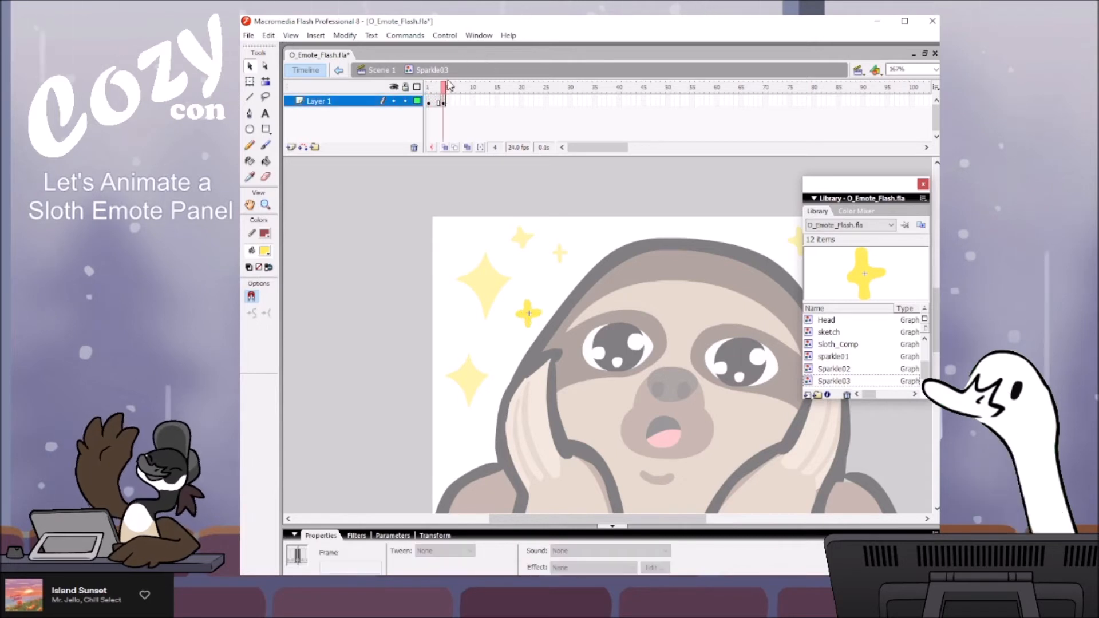
click(448, 87)
key(F6)
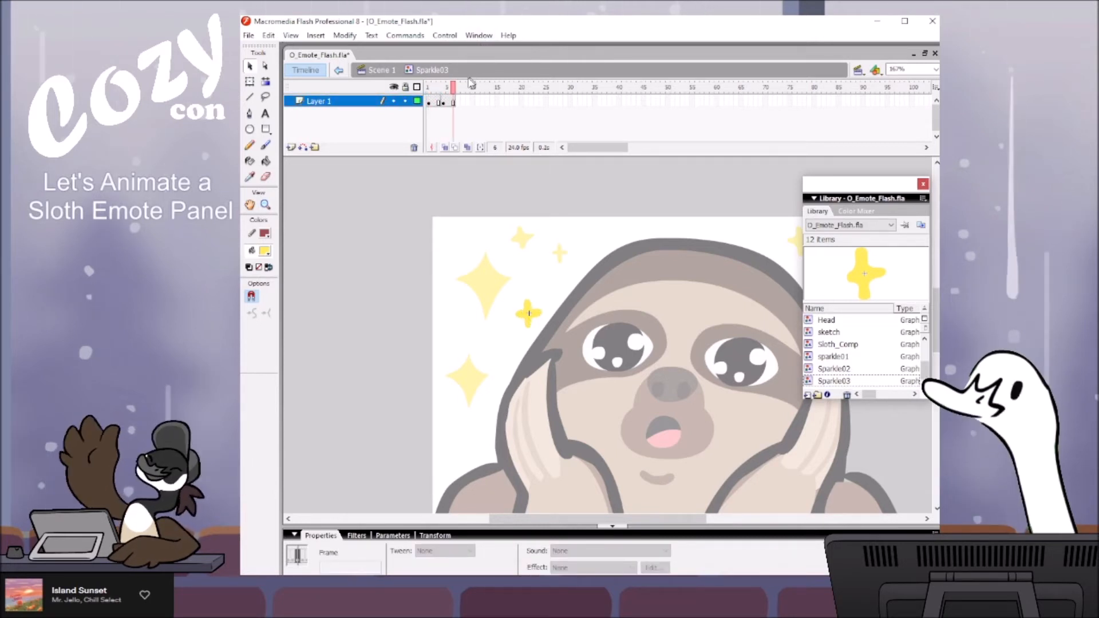
drag(448, 87, 438, 83)
click(390, 69)
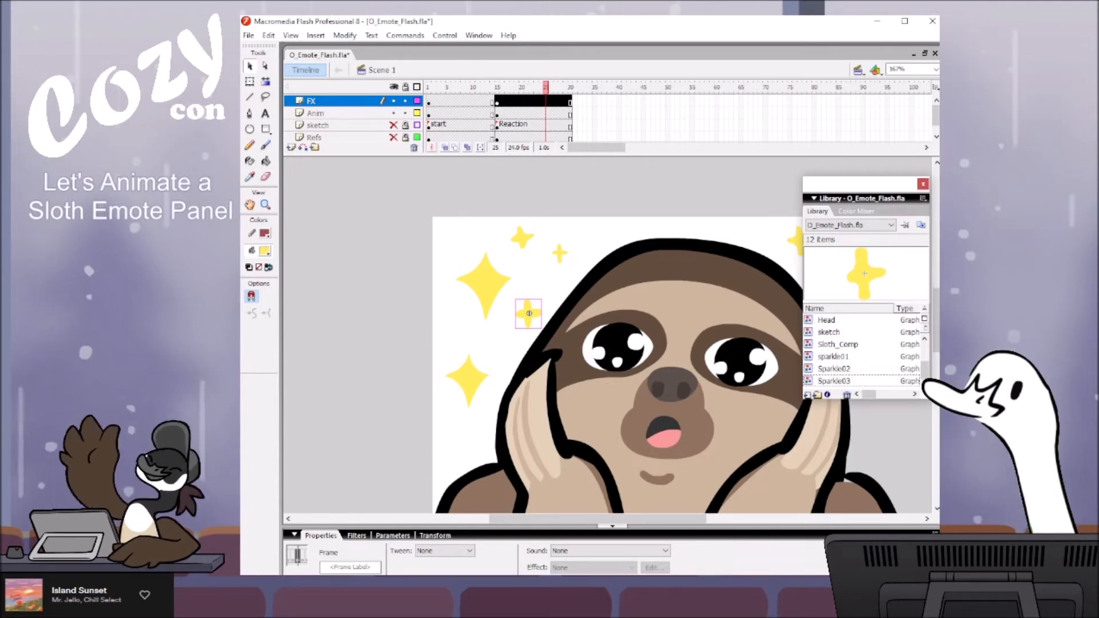
Step: Replace the small sparkle above the large one with a copy of Sparkle03 and open its first-frame value for editing
key(alt+Tab)
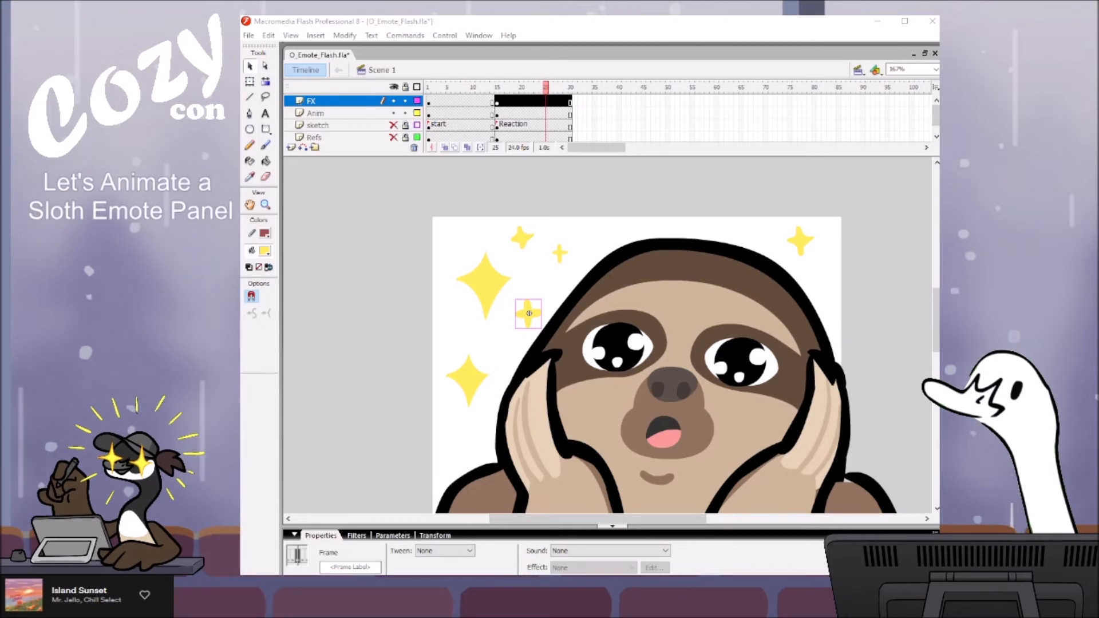
key(ctrl+l)
drag(721, 371, 627, 356)
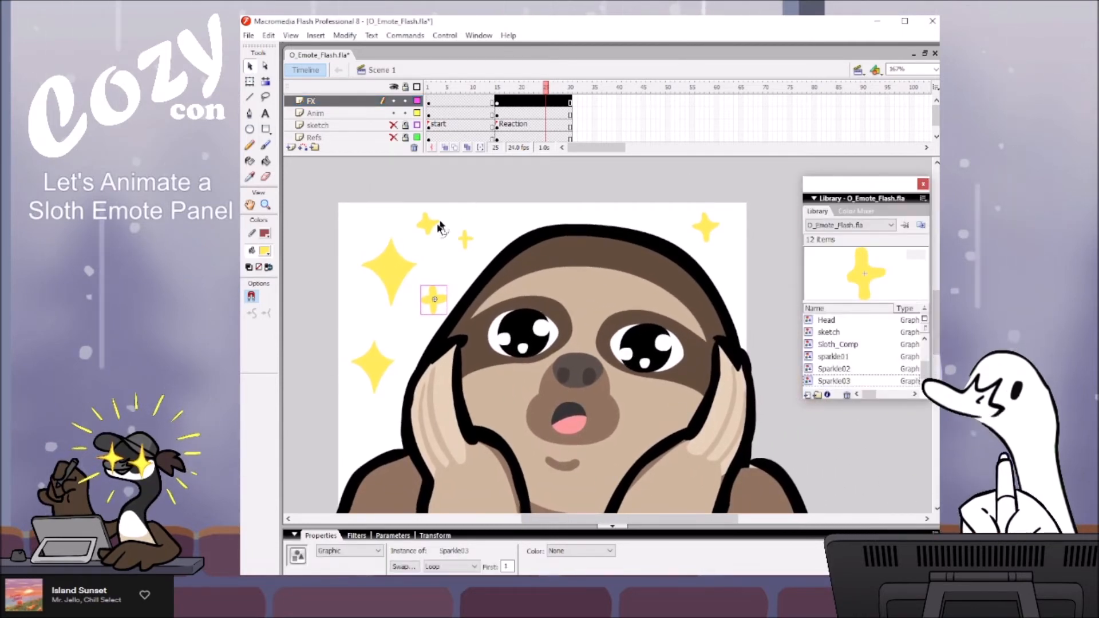
drag(427, 228, 466, 245)
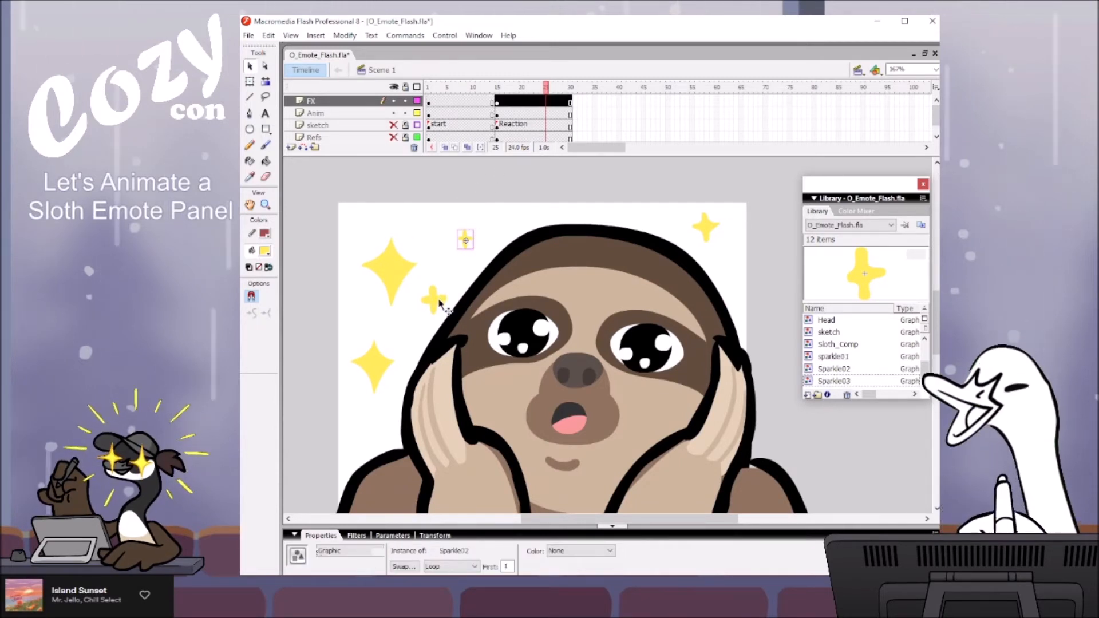
alt+drag(440, 300, 431, 222)
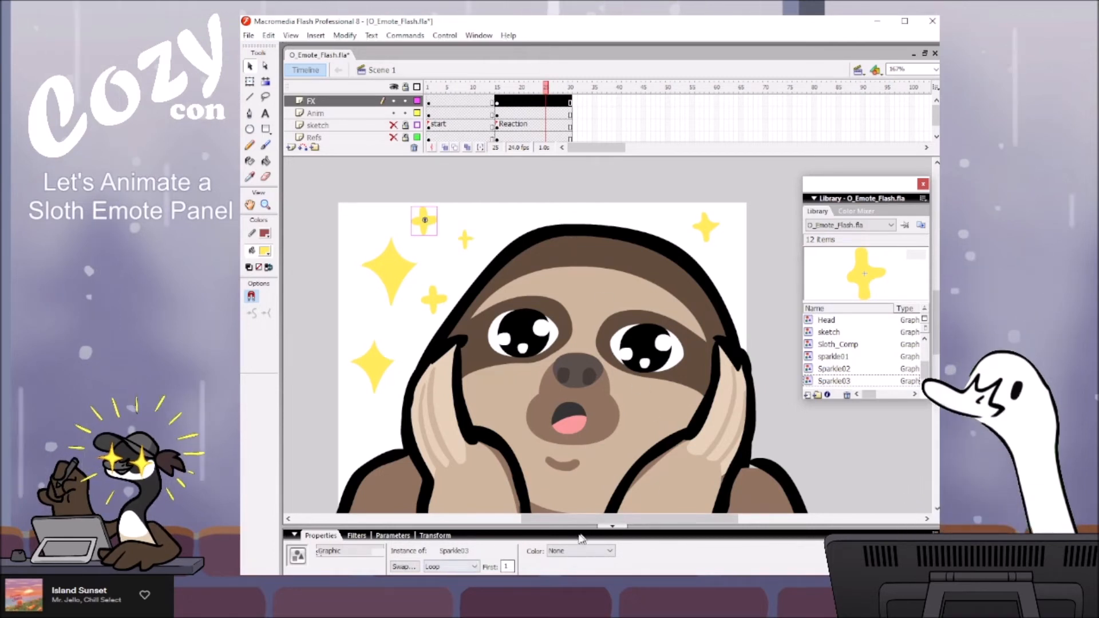
double_click(507, 566)
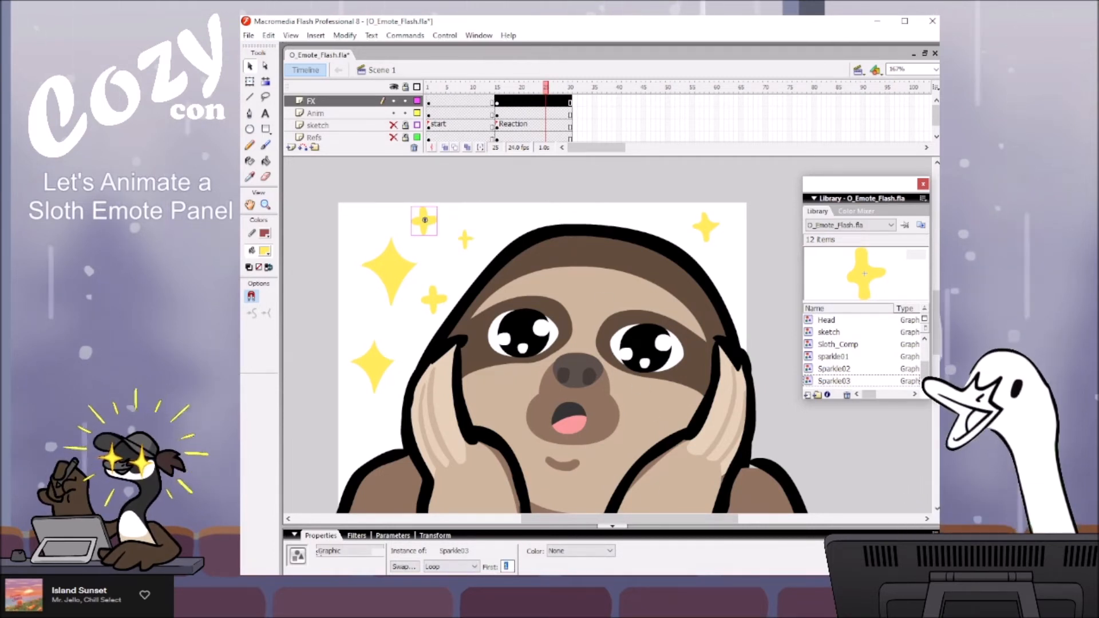
Step: Set the upper Sparkle03 instance's first frame to 3, check the symbol's keyframes and preview the sparkle timing in the Reaction frames
text(5)
key(Return)
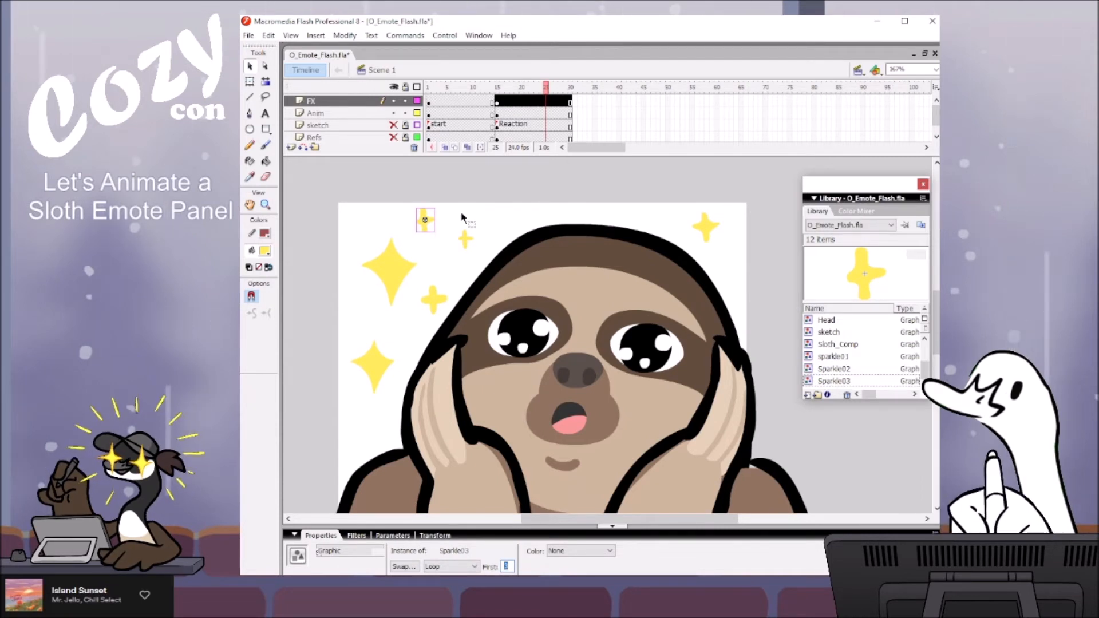
double_click(424, 221)
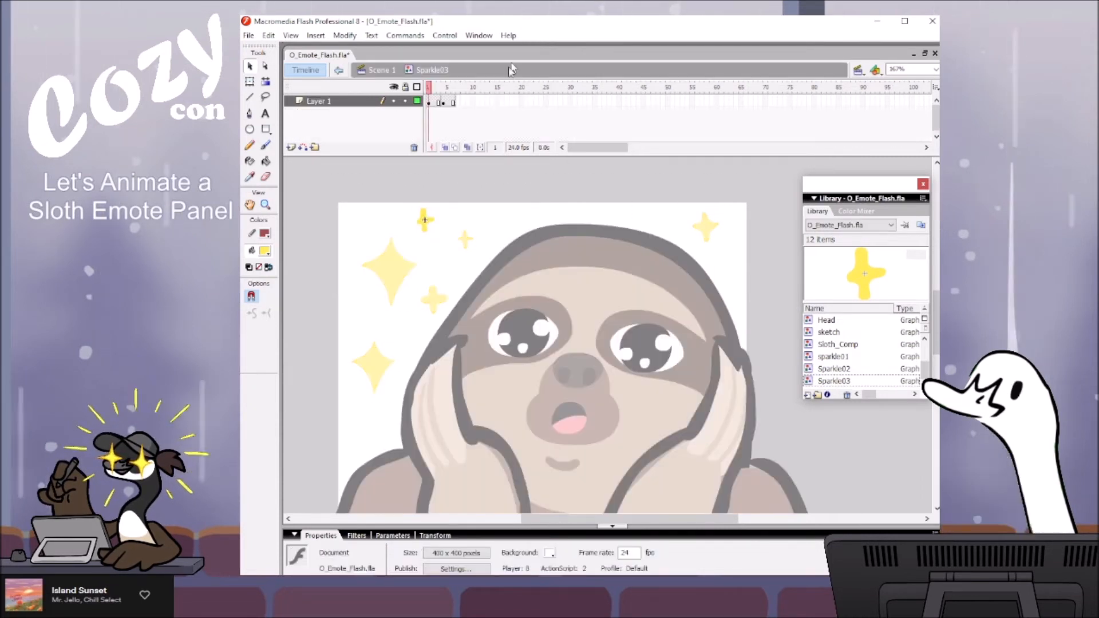
click(441, 86)
click(484, 229)
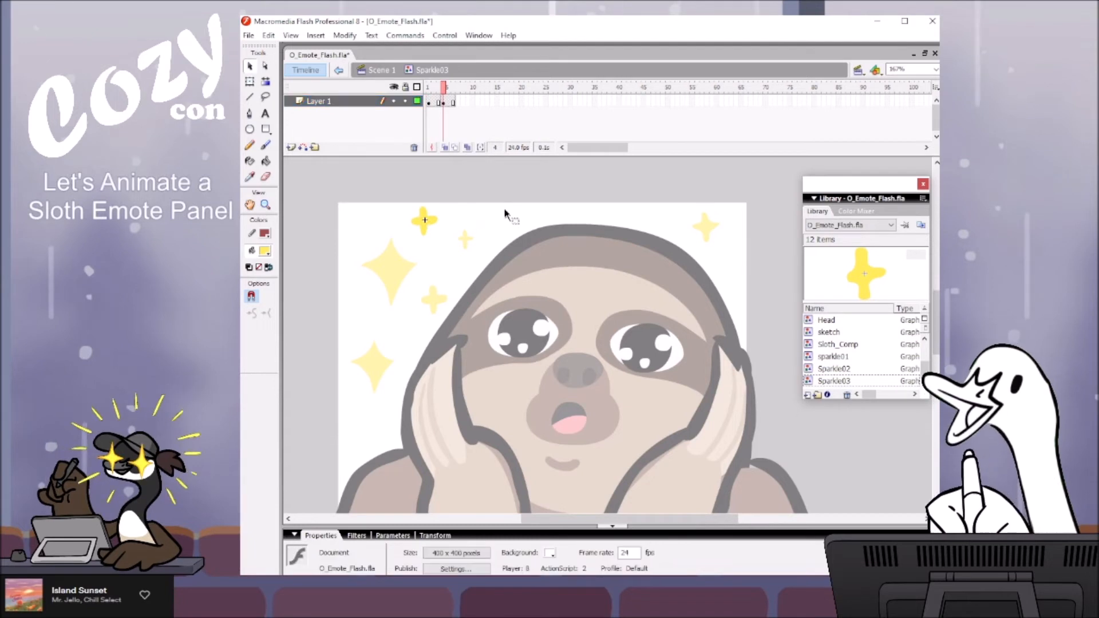
click(383, 71)
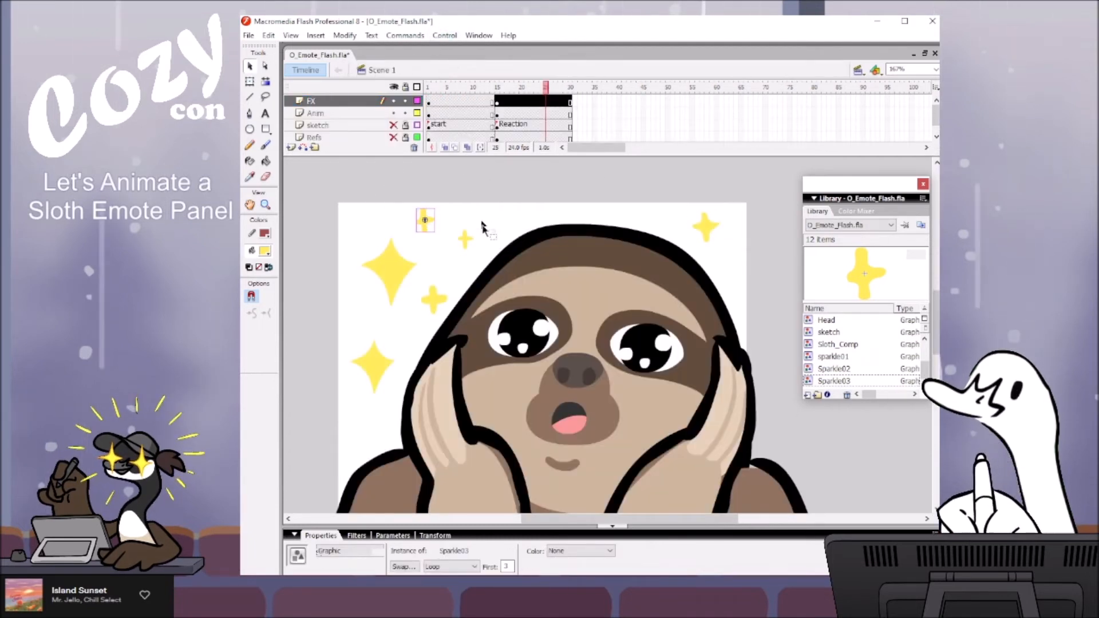
click(502, 85)
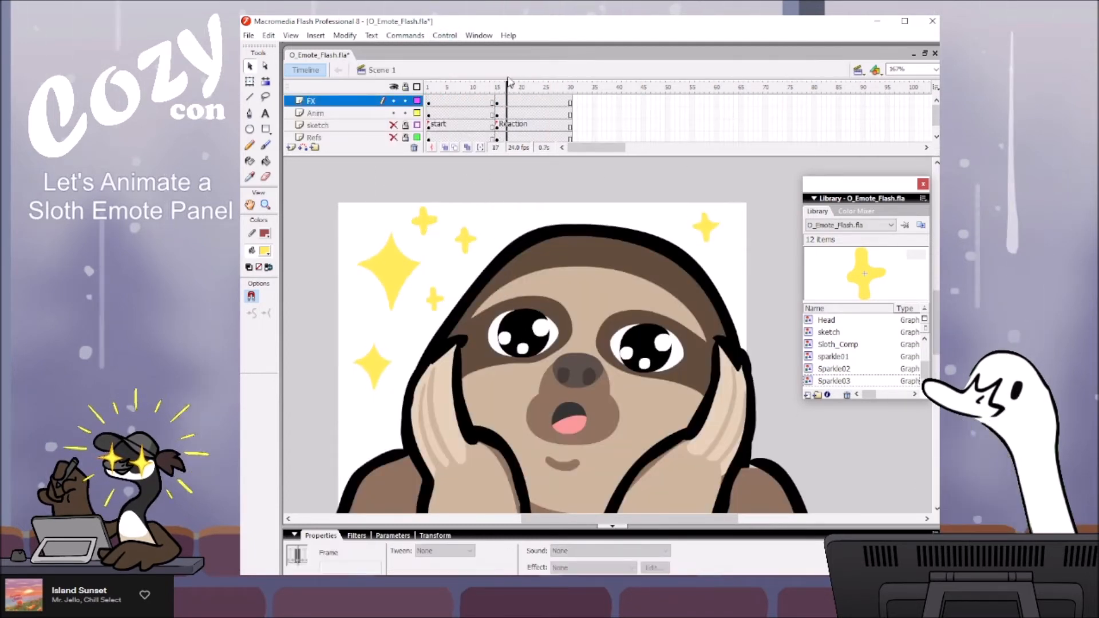
click(532, 82)
click(503, 85)
mouse_move(544, 80)
mouse_down()
mouse_move(510, 80)
mouse_move(539, 74)
mouse_up()
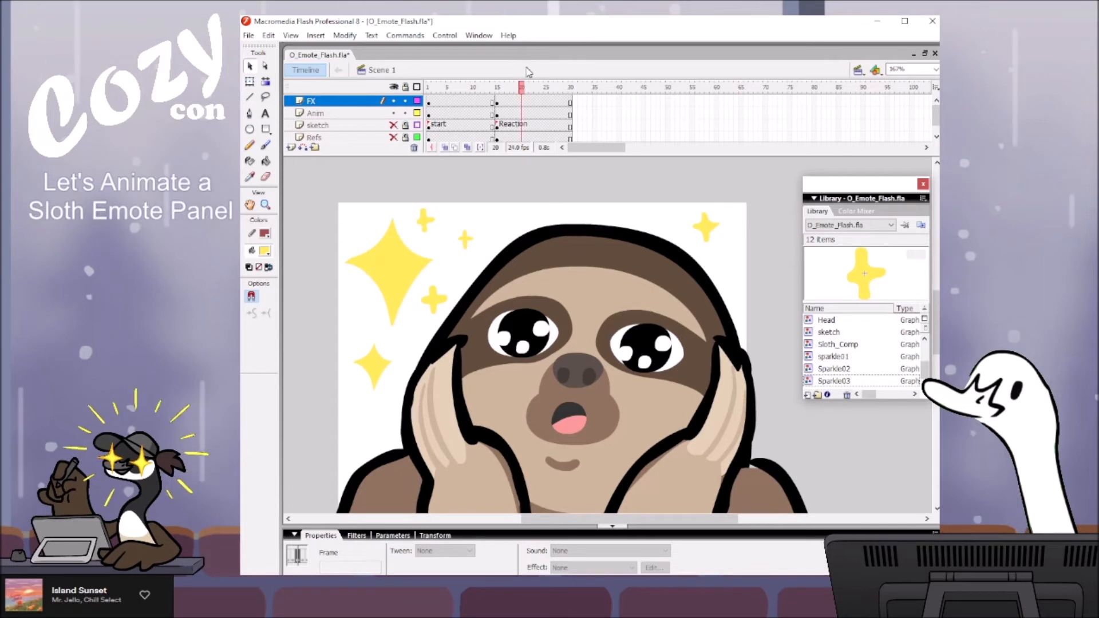
Step: Replace the sparkle near the stage's upper-right corner with a copy of the Sparkle03 instance beside the large sparkle
click(435, 297)
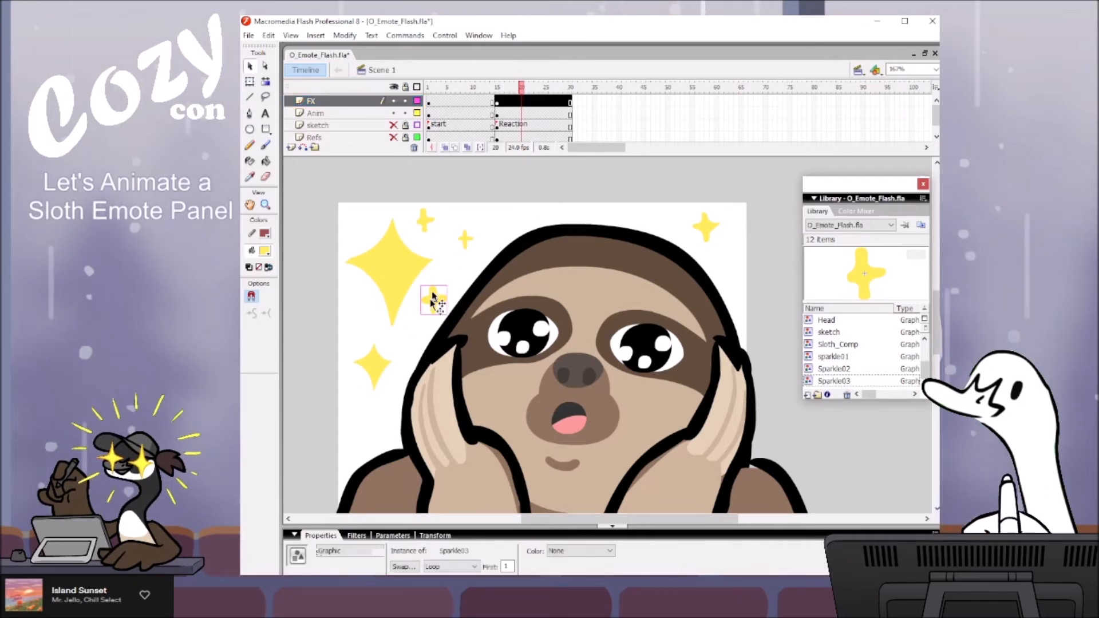
click(710, 229)
key(Delete)
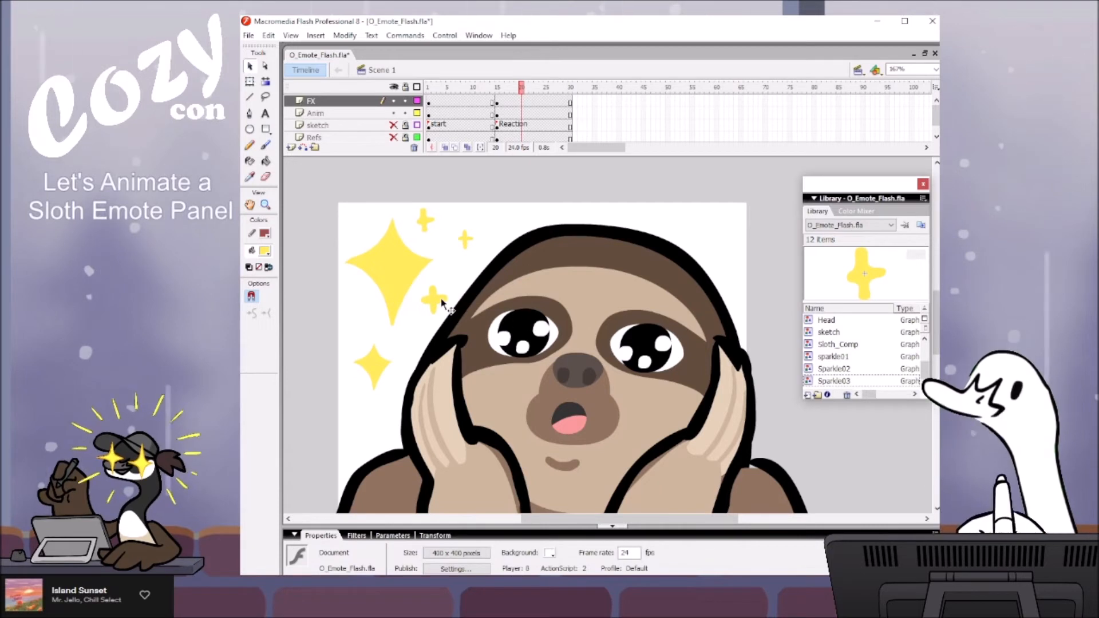
drag(444, 304, 725, 235)
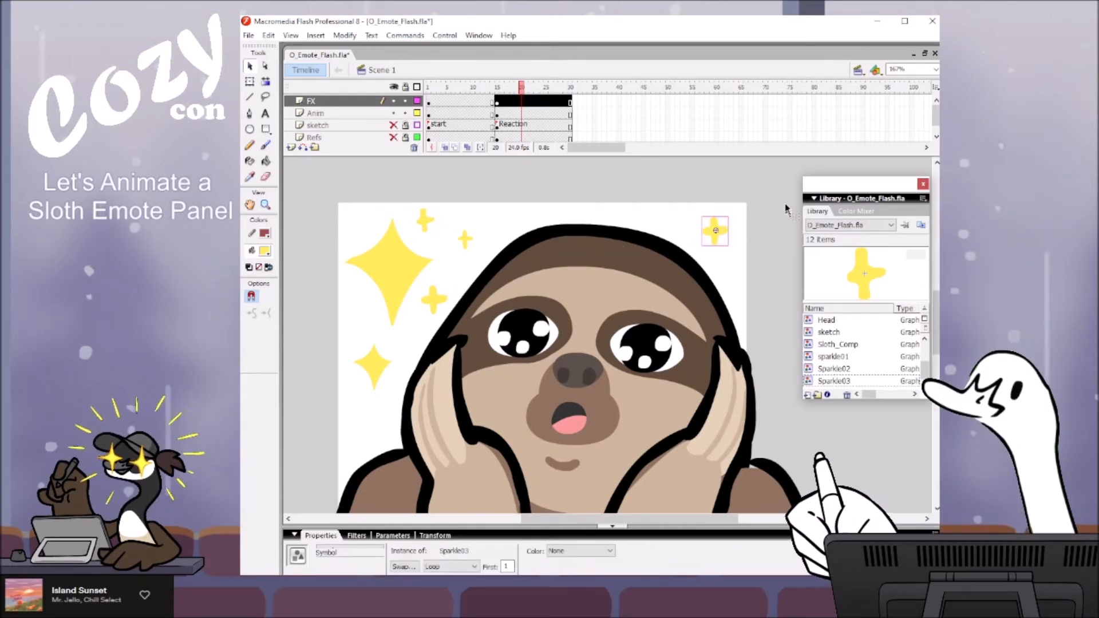
Step: Review the sparkle animation across the Reaction frames and test the movie
click(515, 87)
drag(515, 87, 547, 87)
key(z)
drag(779, 287, 768, 334)
alt+click(669, 365)
alt+click(667, 368)
alt+click(652, 369)
alt+click(650, 370)
drag(651, 405, 740, 364)
key(v)
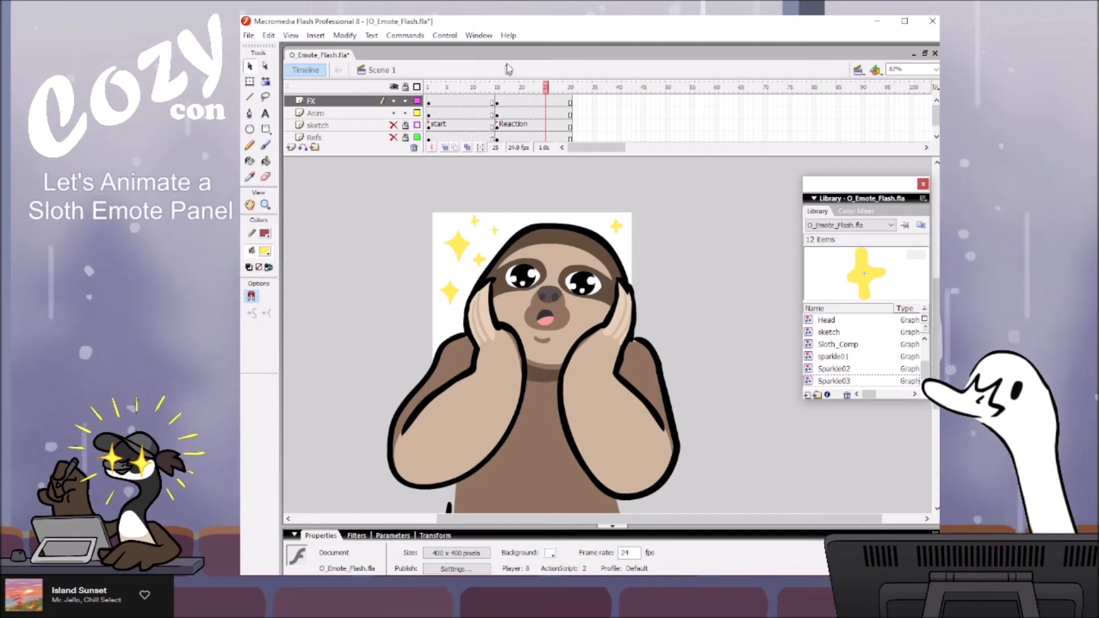
click(527, 87)
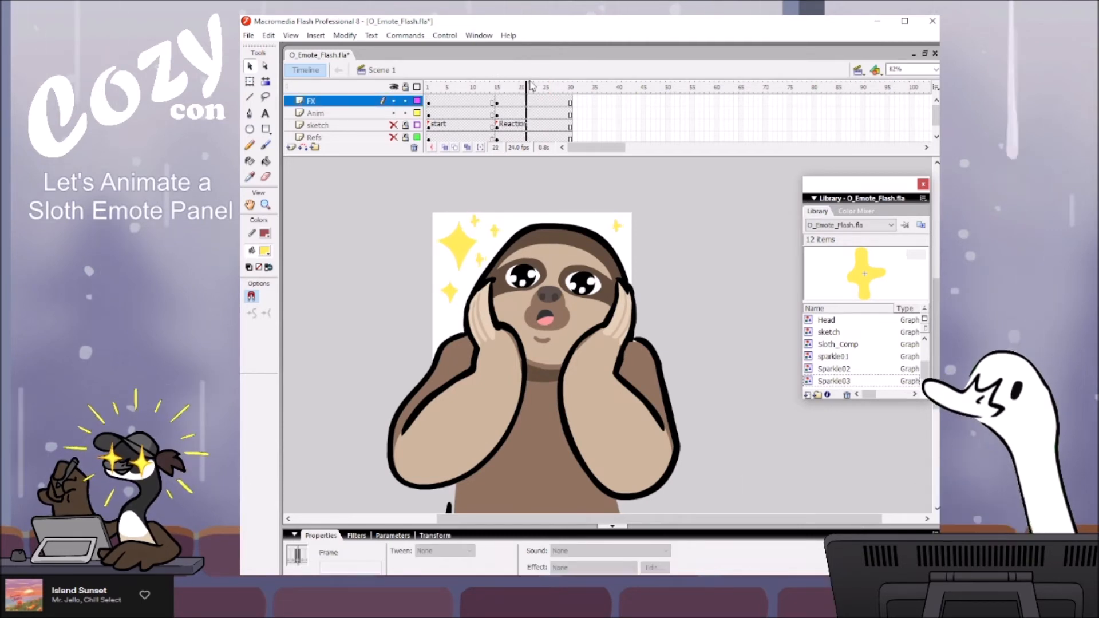
mouse_move(535, 86)
mouse_down()
mouse_move(544, 79)
mouse_move(525, 85)
mouse_move(553, 80)
mouse_move(527, 75)
mouse_up()
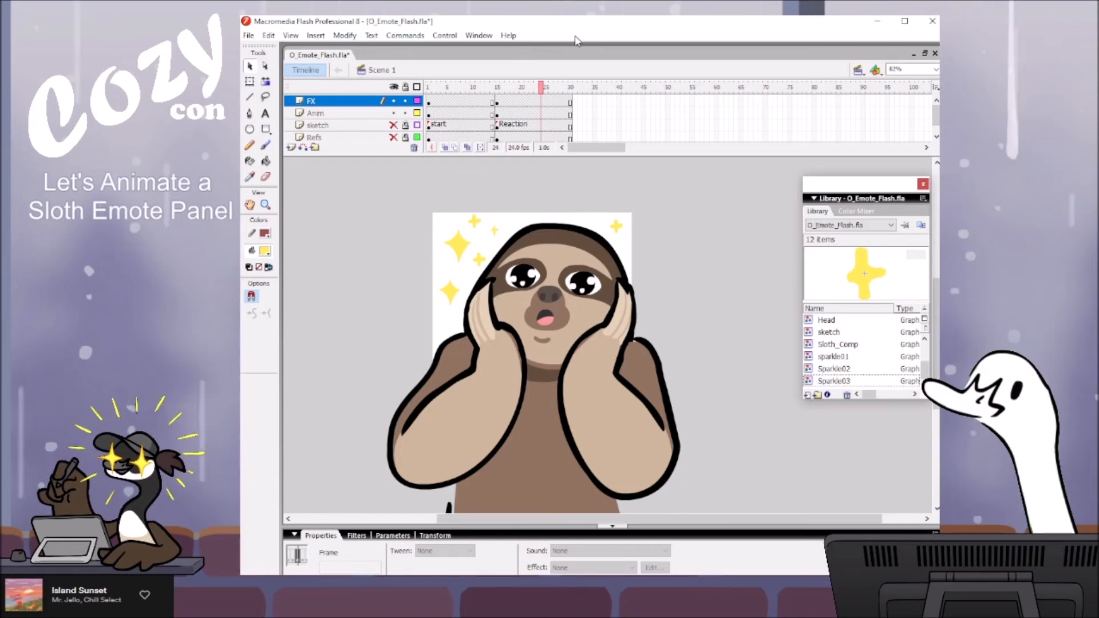
key(ctrl+Return)
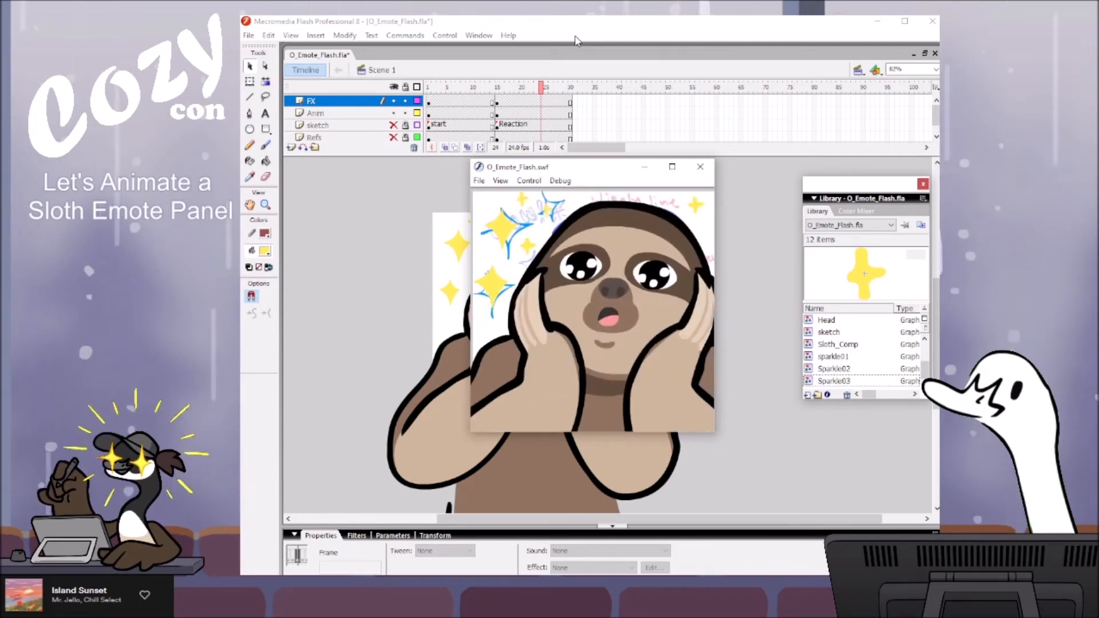
click(702, 170)
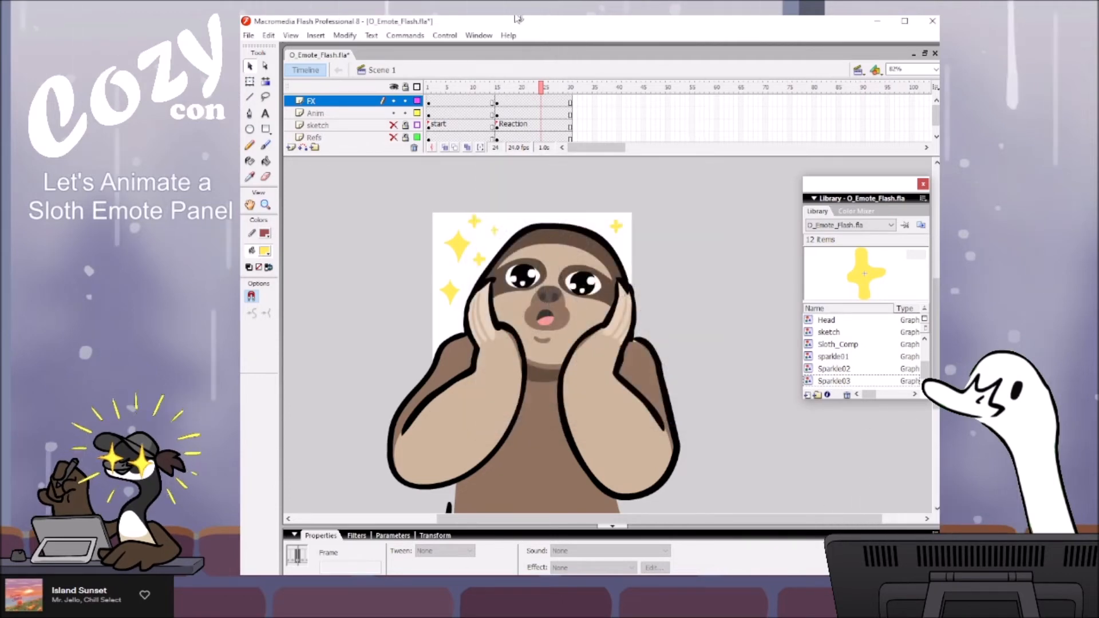
Step: Delete all off-stage sparkles from frame 1 of the FX layer and recheck the Reaction frames
click(470, 85)
drag(468, 78, 533, 69)
click(430, 101)
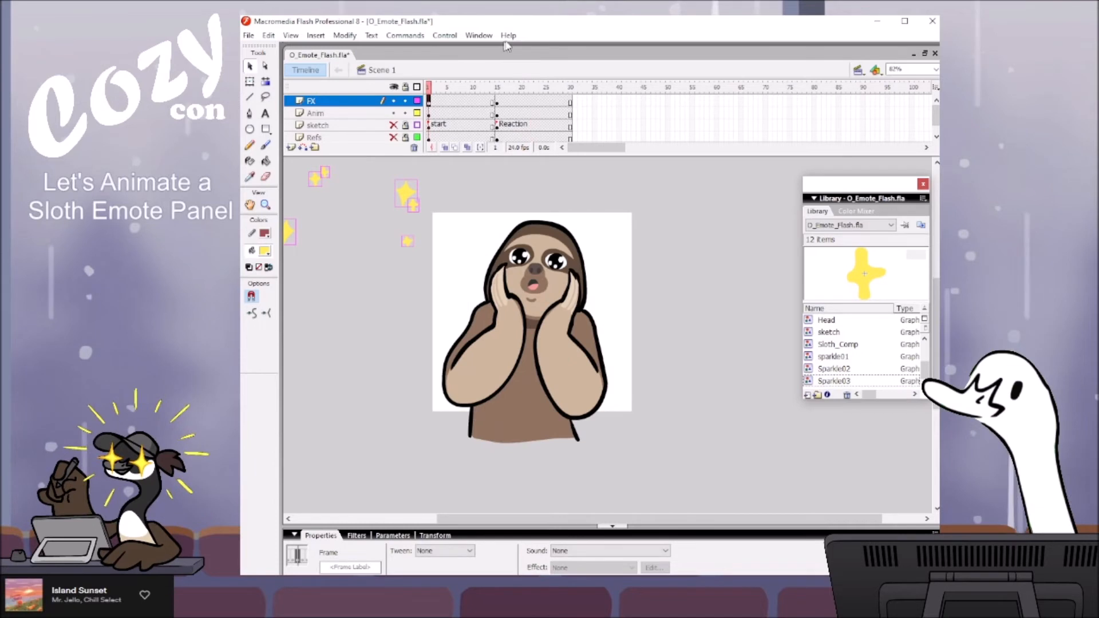
click(543, 77)
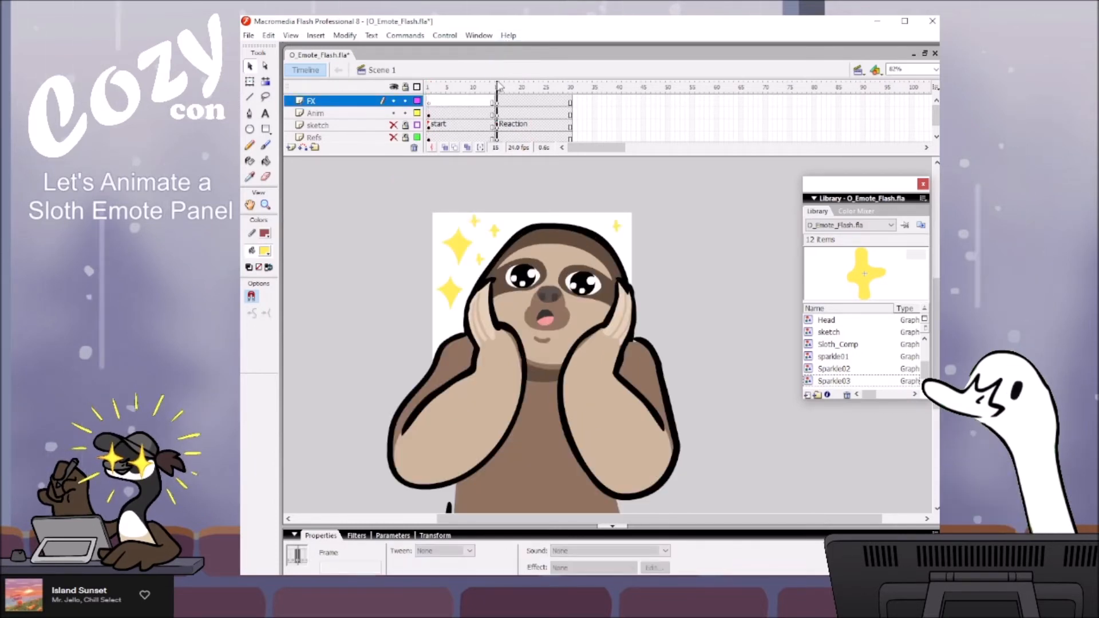
drag(543, 76, 522, 69)
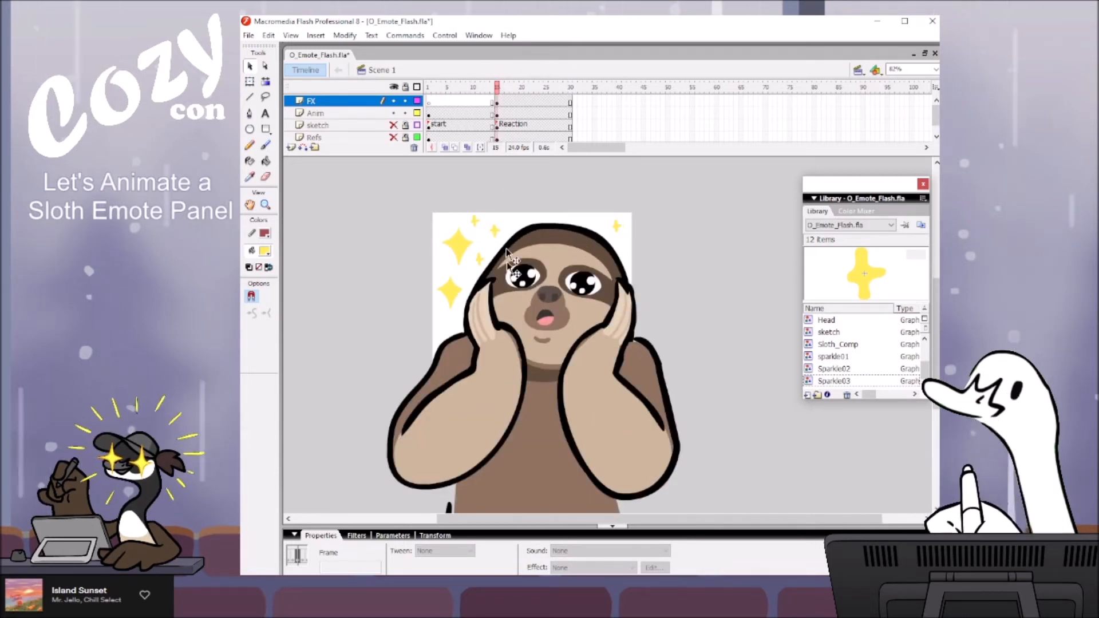
Step: In the Sloth_Comp symbol at frame 15, squash the arm and shoulder on the stage's left side vertically to raise the elbow
click(512, 358)
double_click(484, 436)
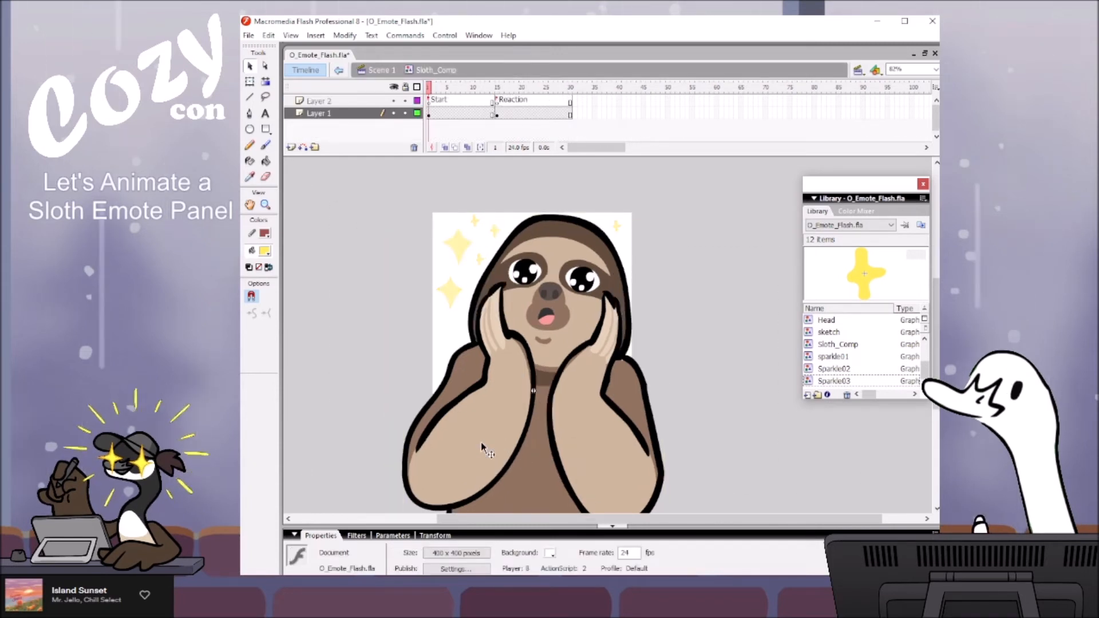
click(498, 87)
drag(509, 83, 498, 87)
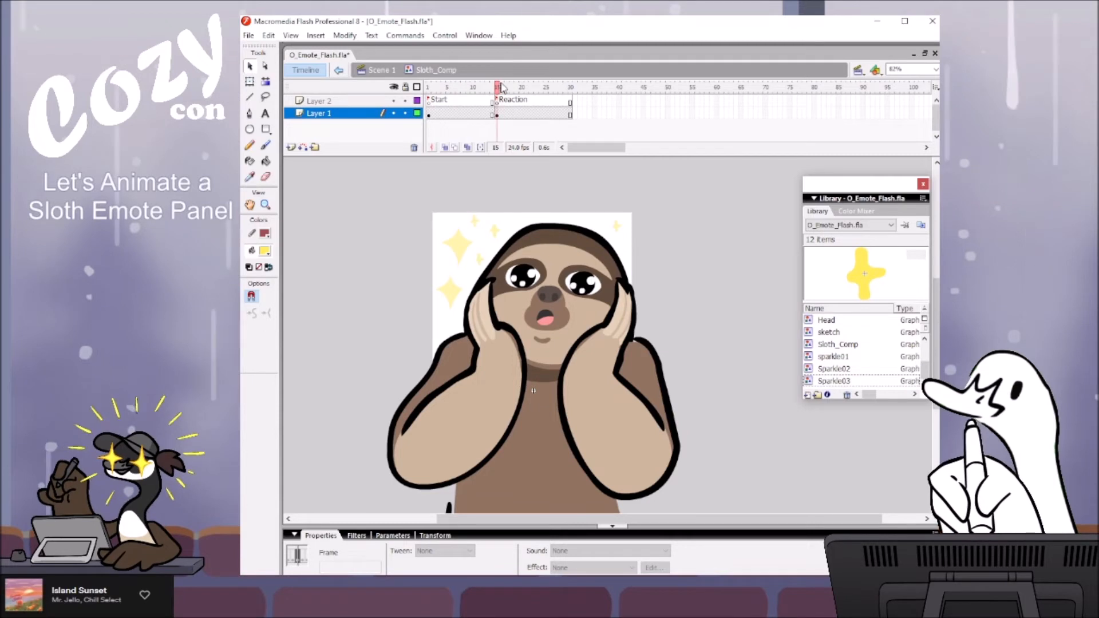
drag(346, 385, 518, 454)
key(q)
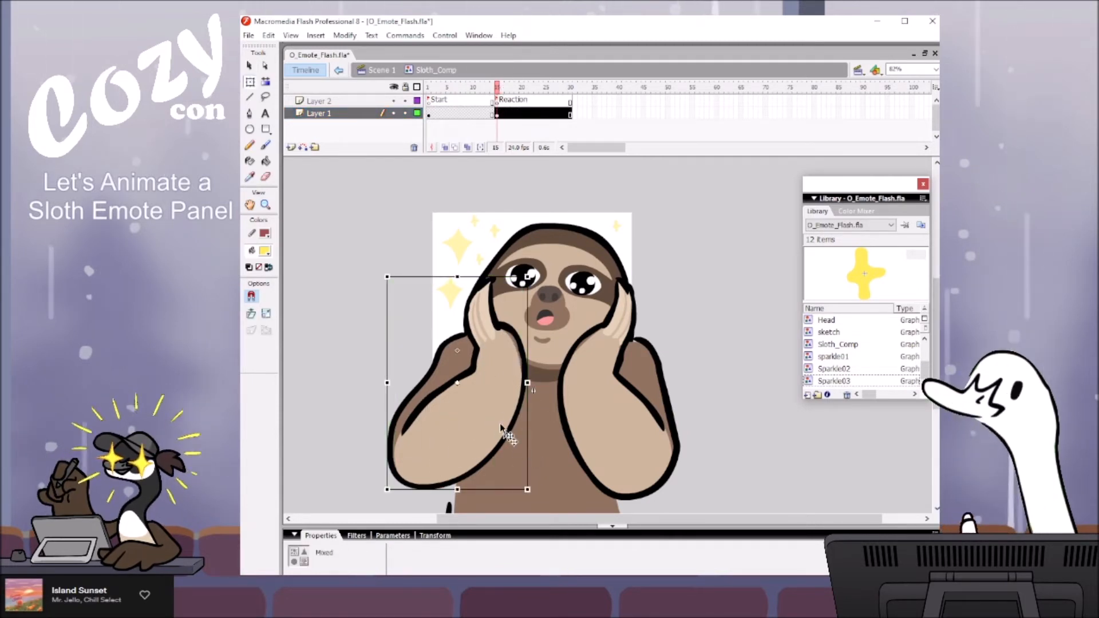
drag(457, 490, 461, 464)
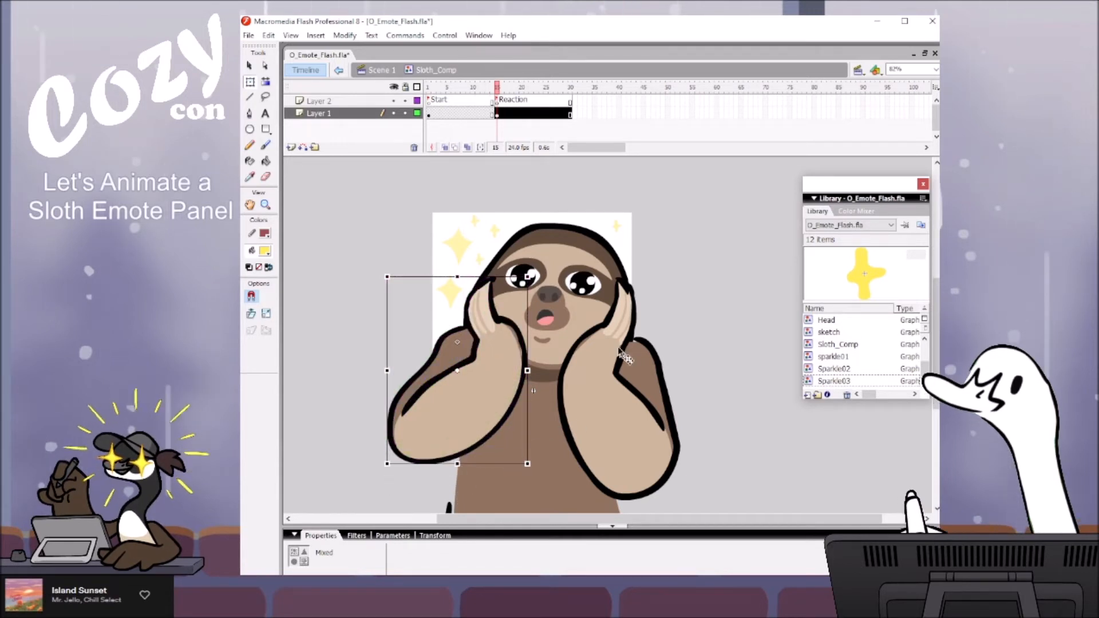
Step: Squash the Arm_R instance vertically to match the other arm, and review the start and Reaction poses in Scene 1
click(653, 378)
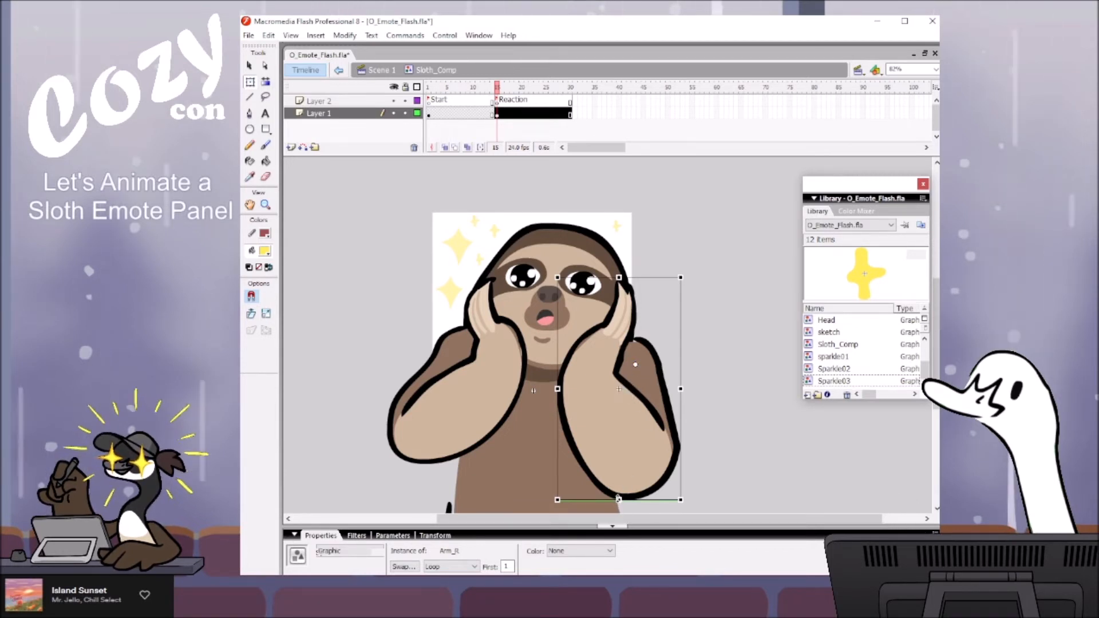
drag(620, 471, 620, 470)
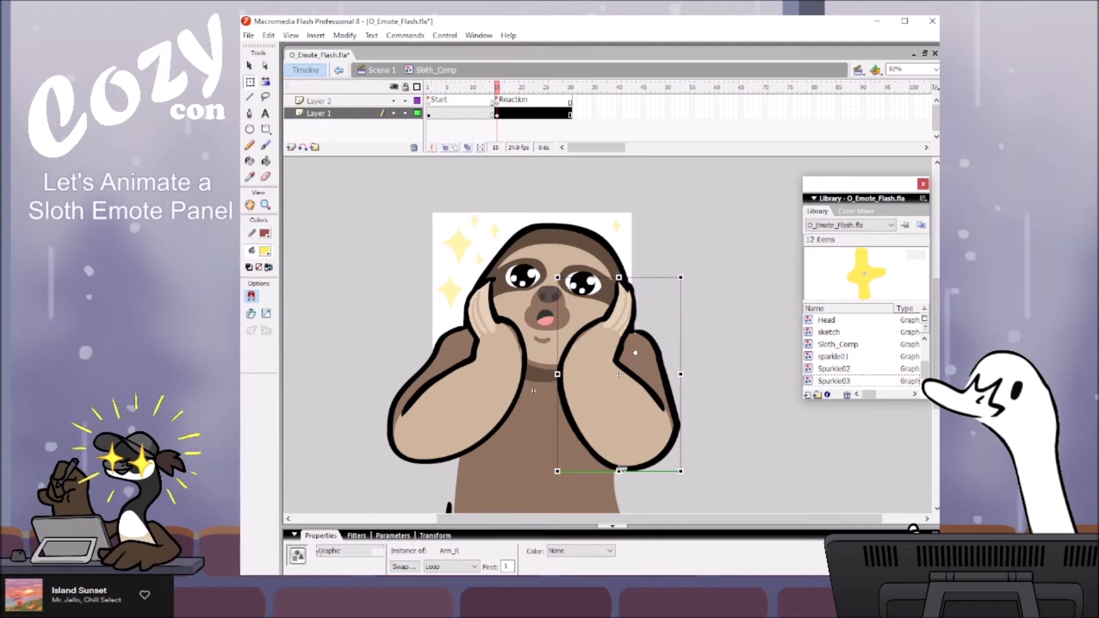
click(717, 312)
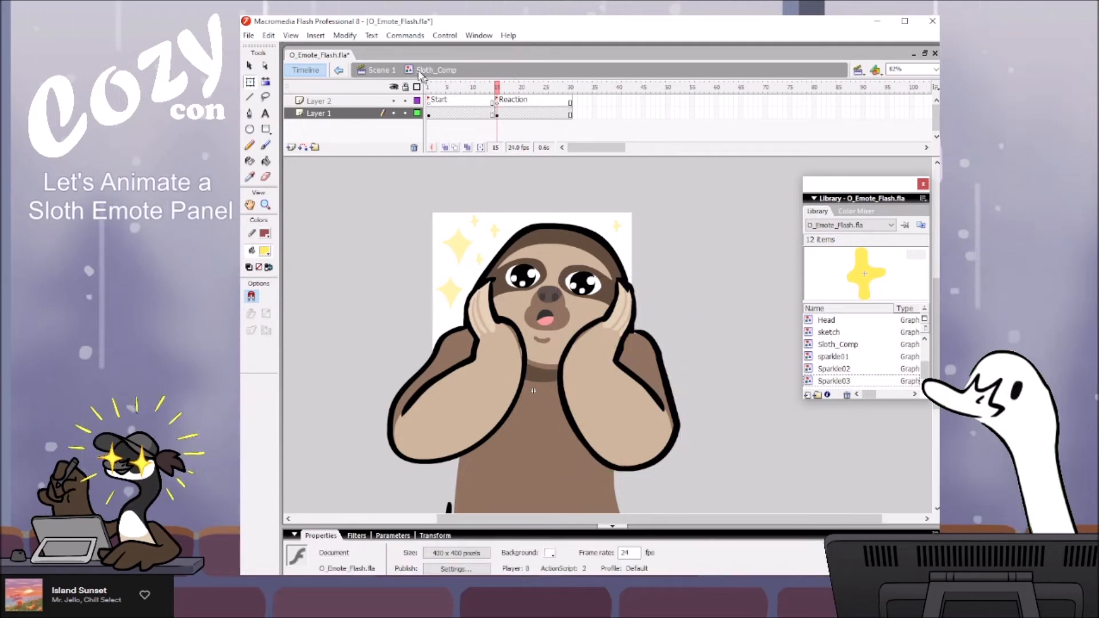
click(381, 70)
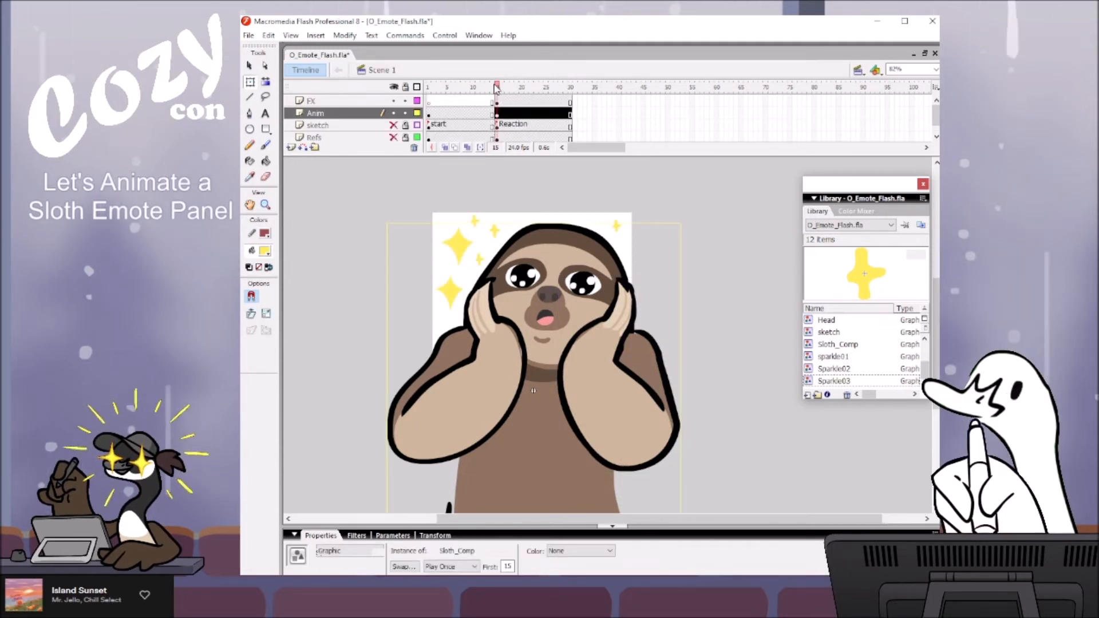
click(498, 87)
drag(498, 87, 550, 83)
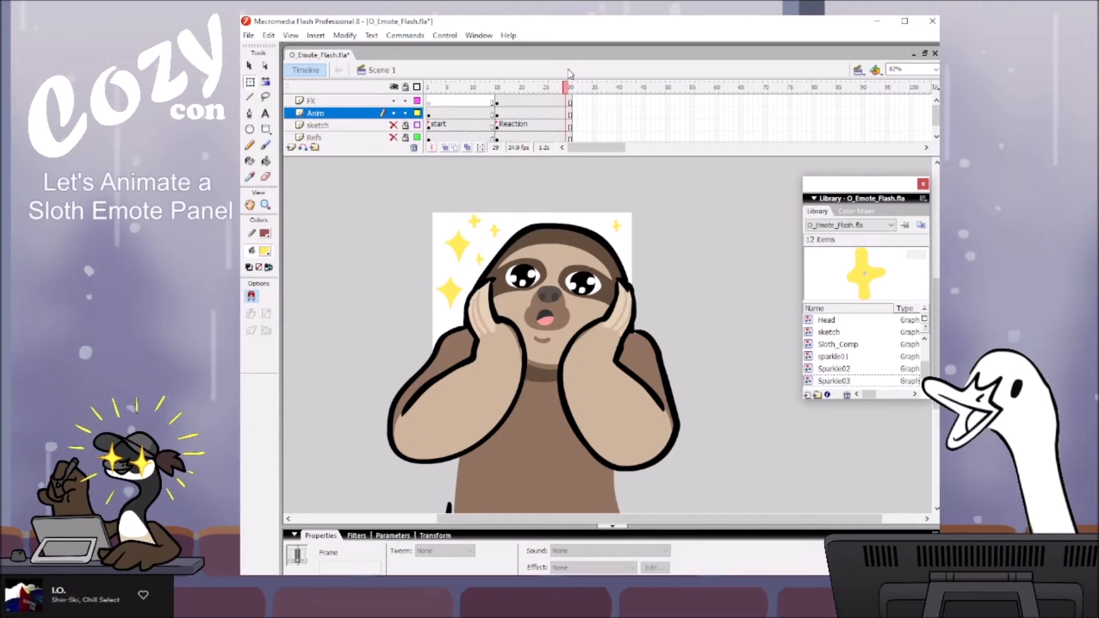
drag(499, 88, 455, 93)
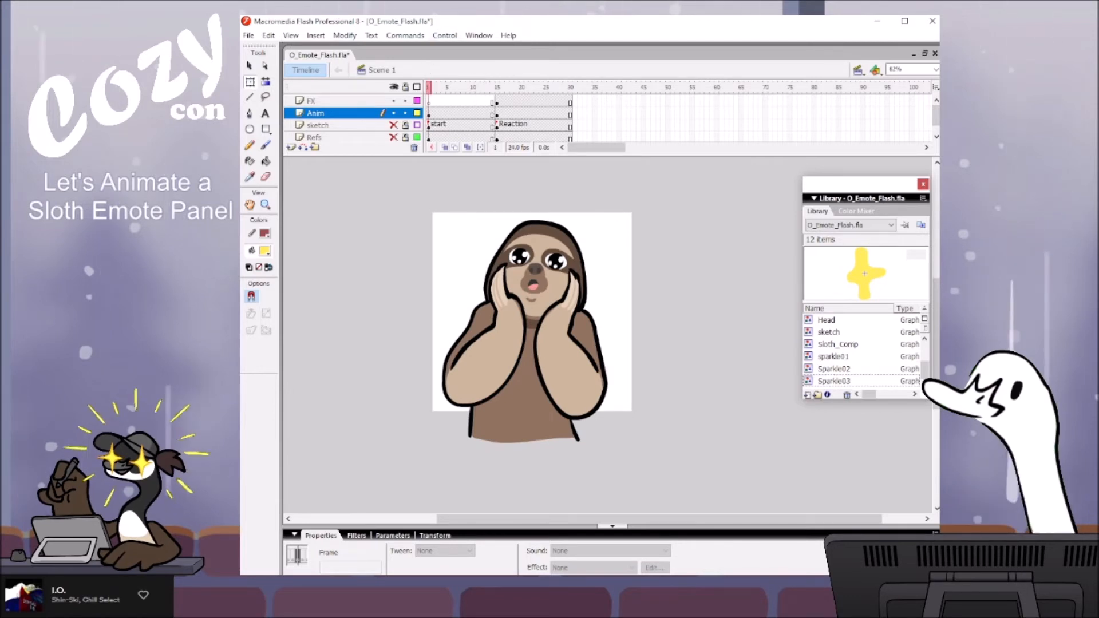
click(453, 82)
drag(454, 82, 498, 87)
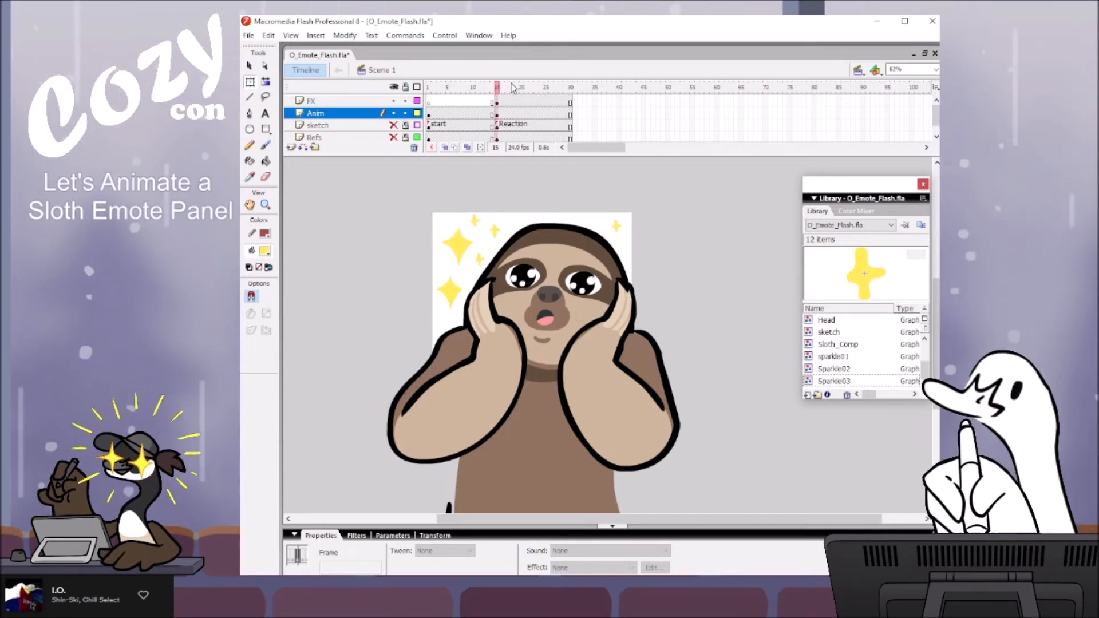
Step: Examine the sparkle shapes and keyframe spacing inside the sparkle01 symbol of the large sparkle
double_click(458, 248)
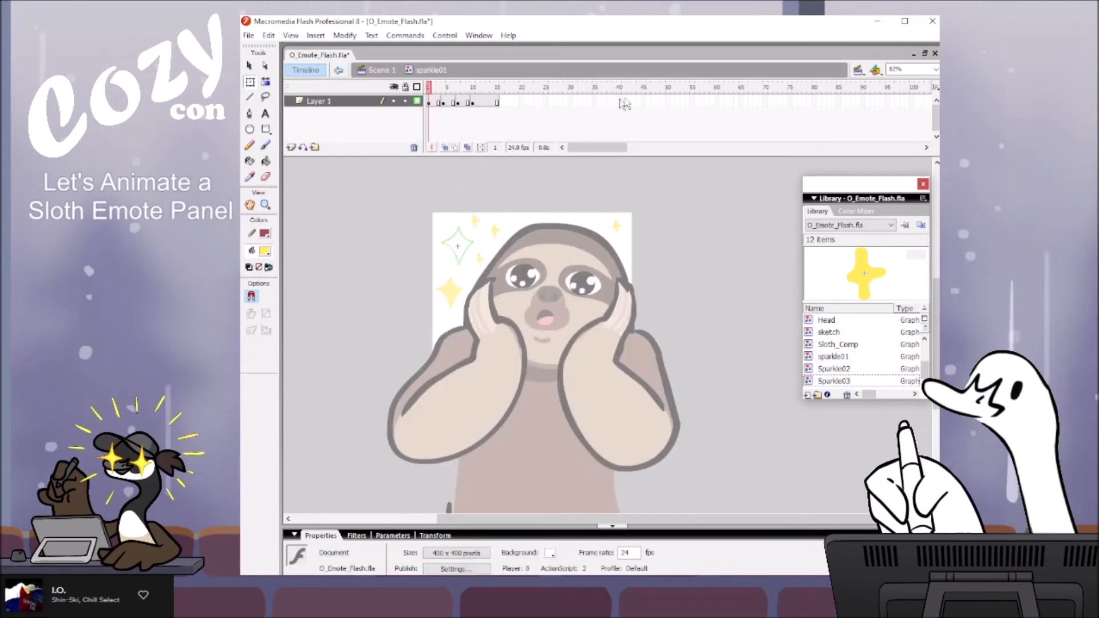
drag(450, 87, 458, 86)
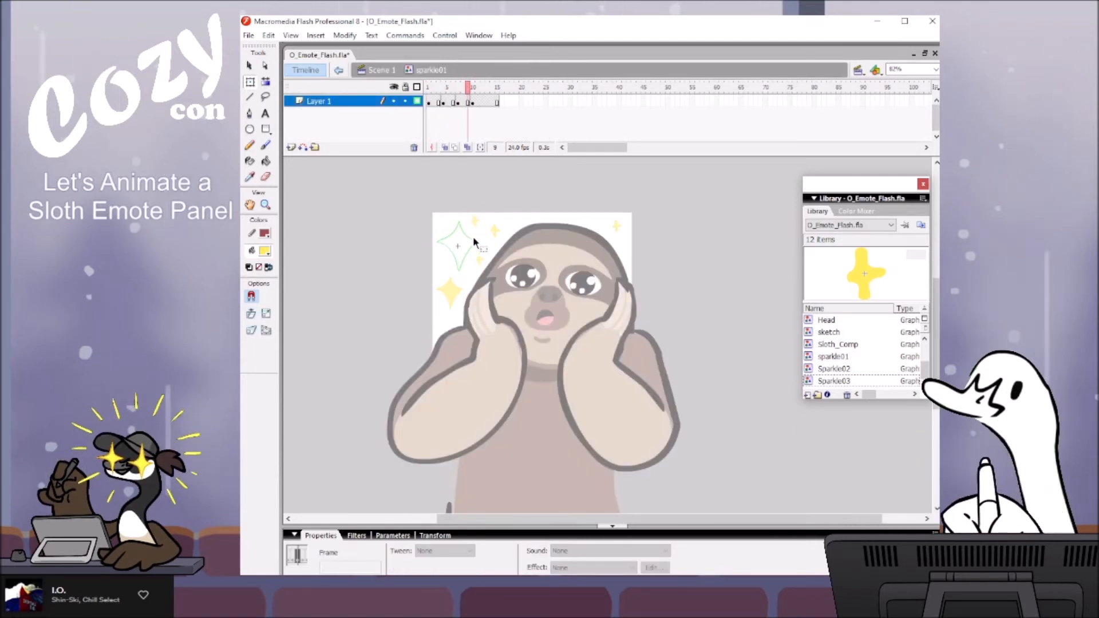
key(z)
click(478, 239)
drag(645, 307, 544, 231)
click(448, 88)
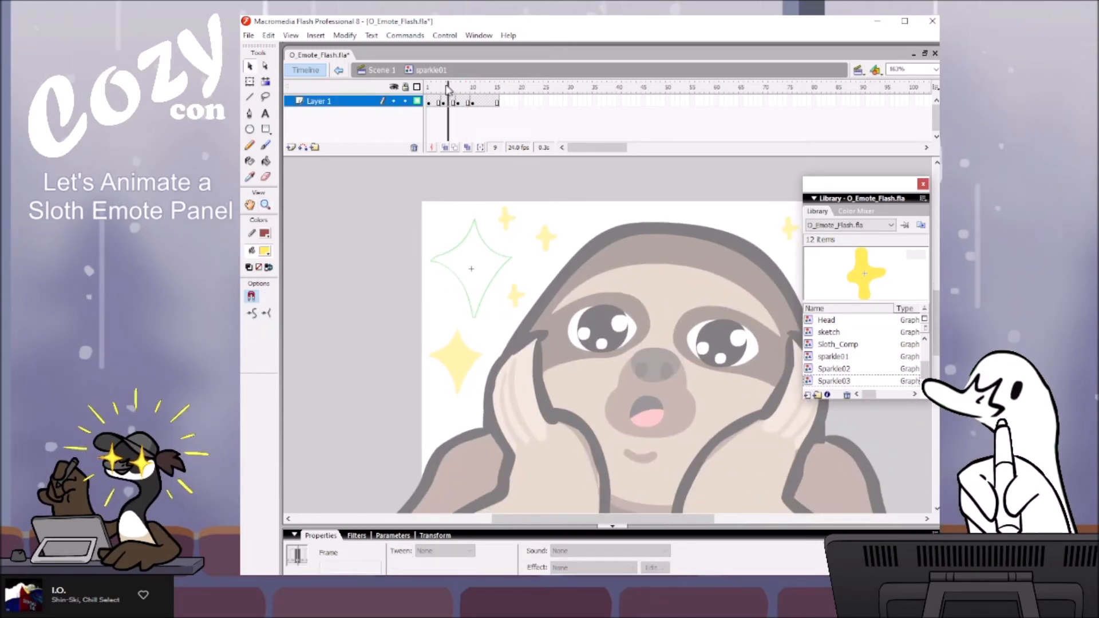
click(417, 87)
key(Return)
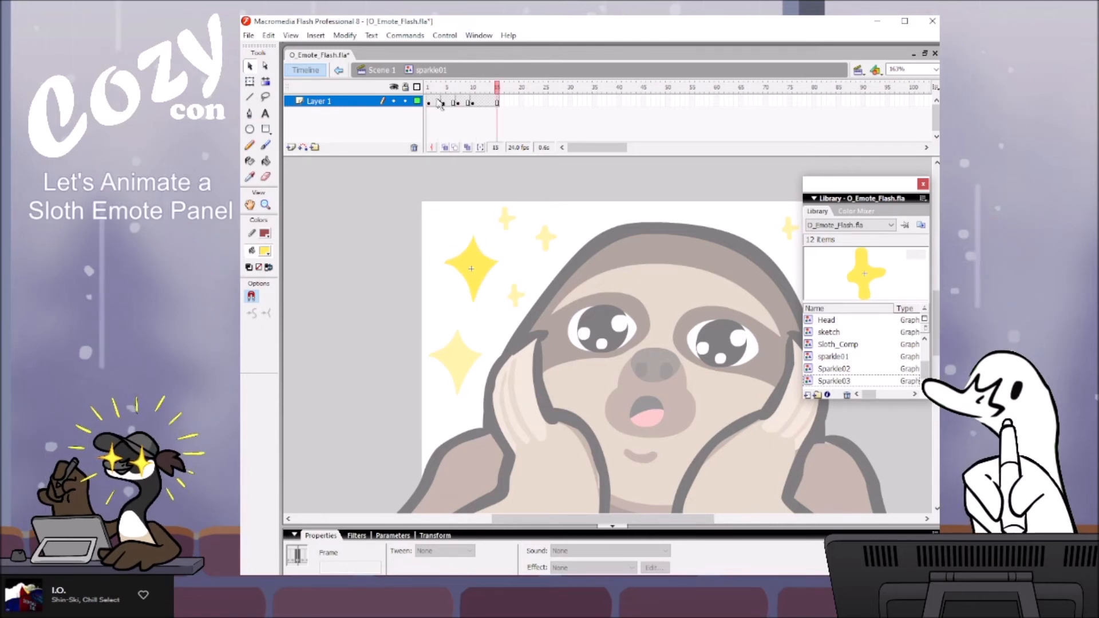
click(488, 102)
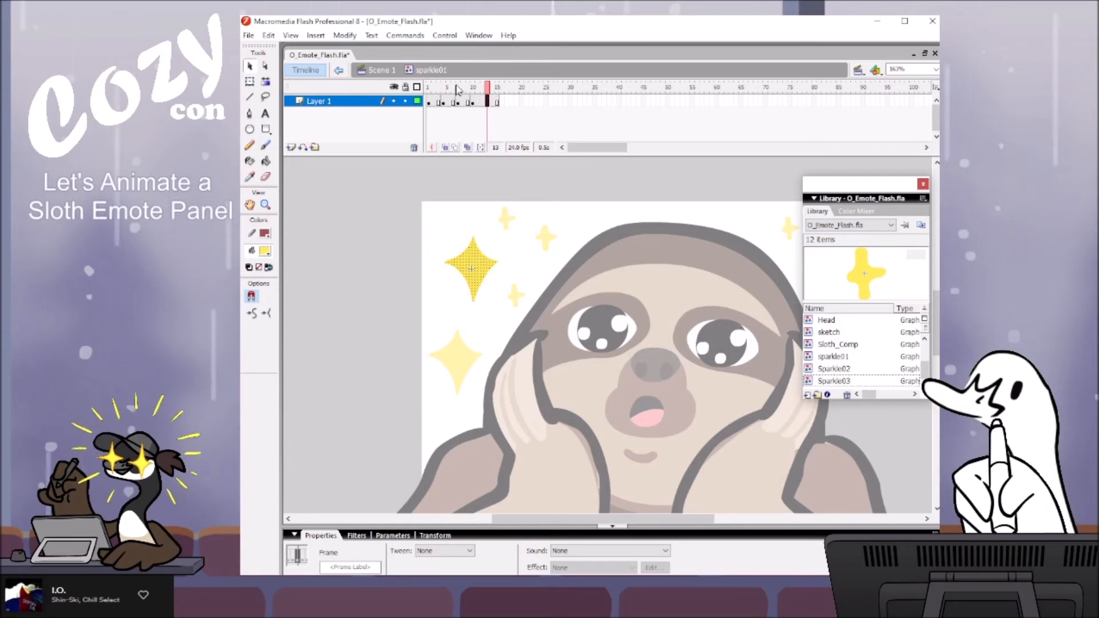
click(444, 103)
click(458, 103)
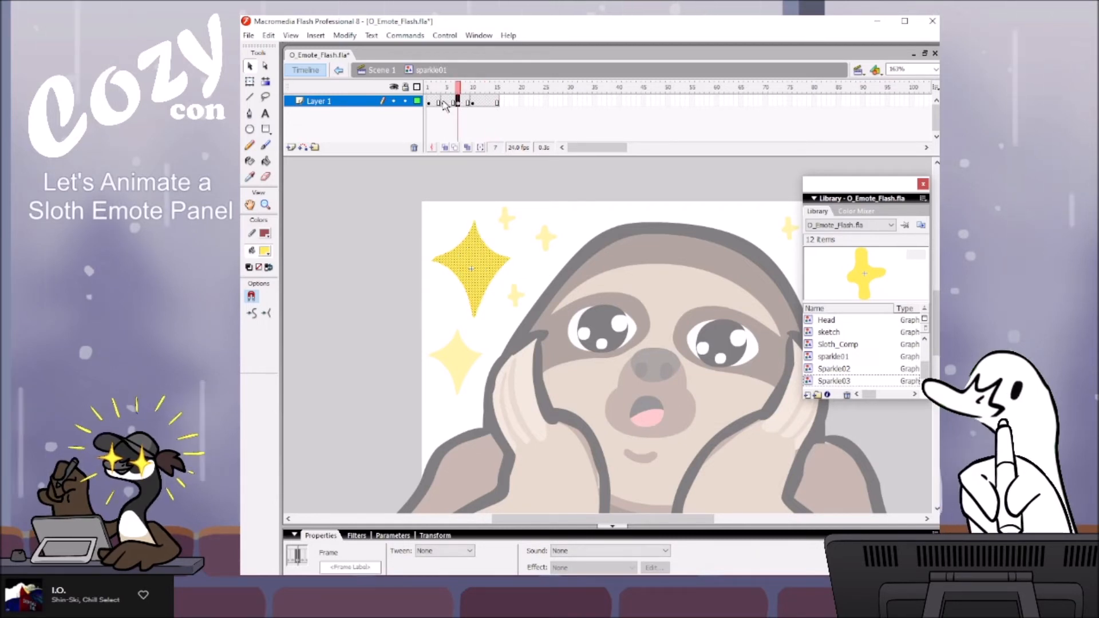
click(439, 103)
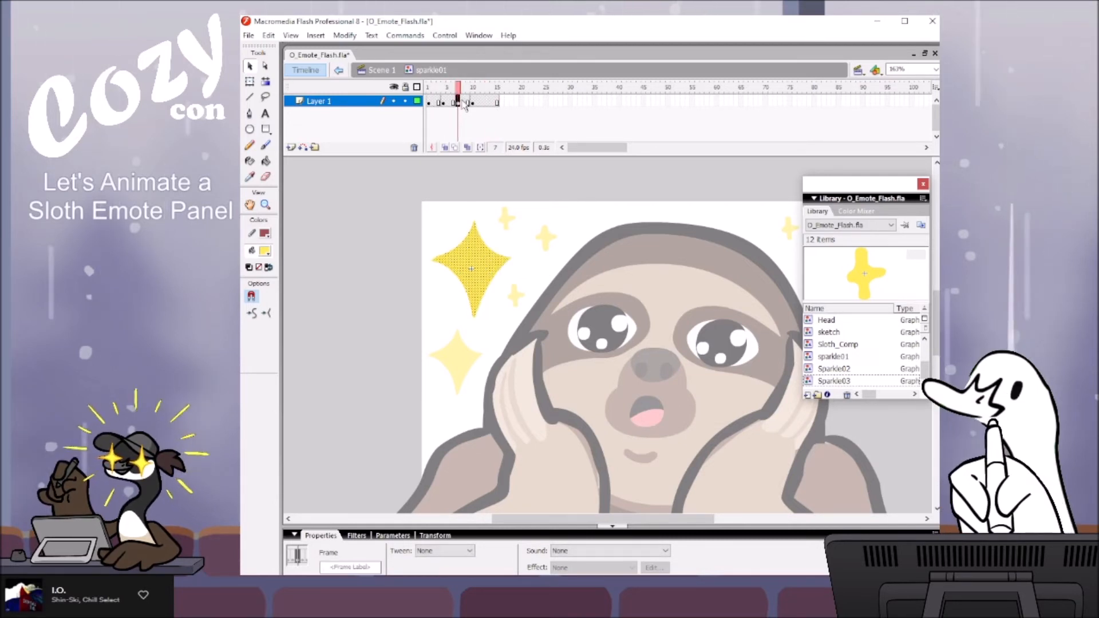
Step: In the sparkle01 symbol, add a keyframe at frame 13 with the frame 1 sparkle and scale that shape down slightly
click(443, 103)
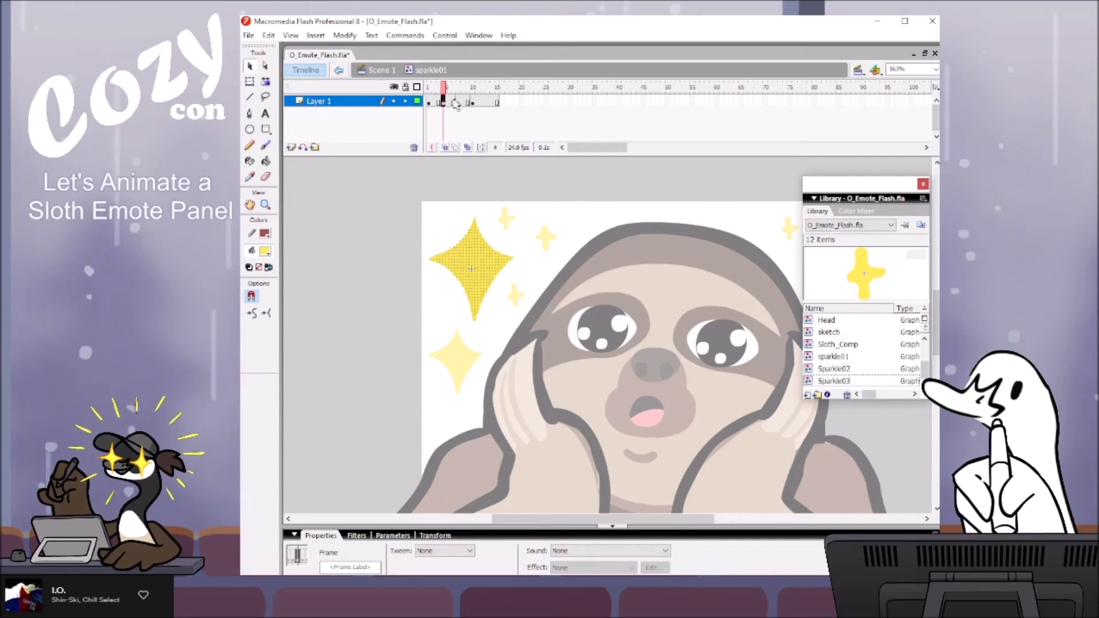
click(463, 103)
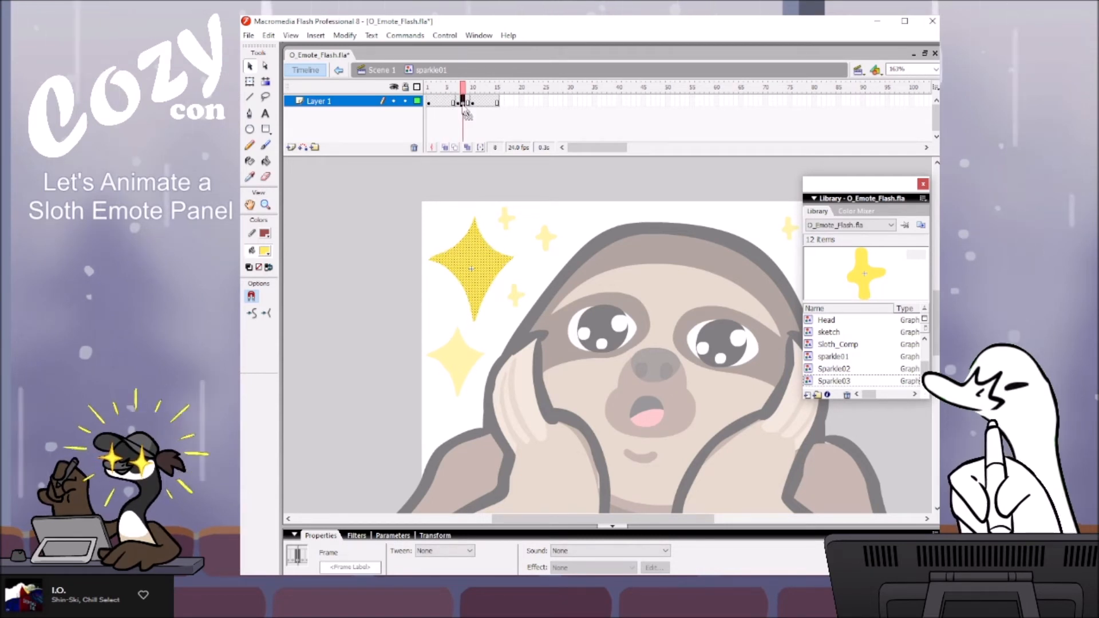
click(463, 103)
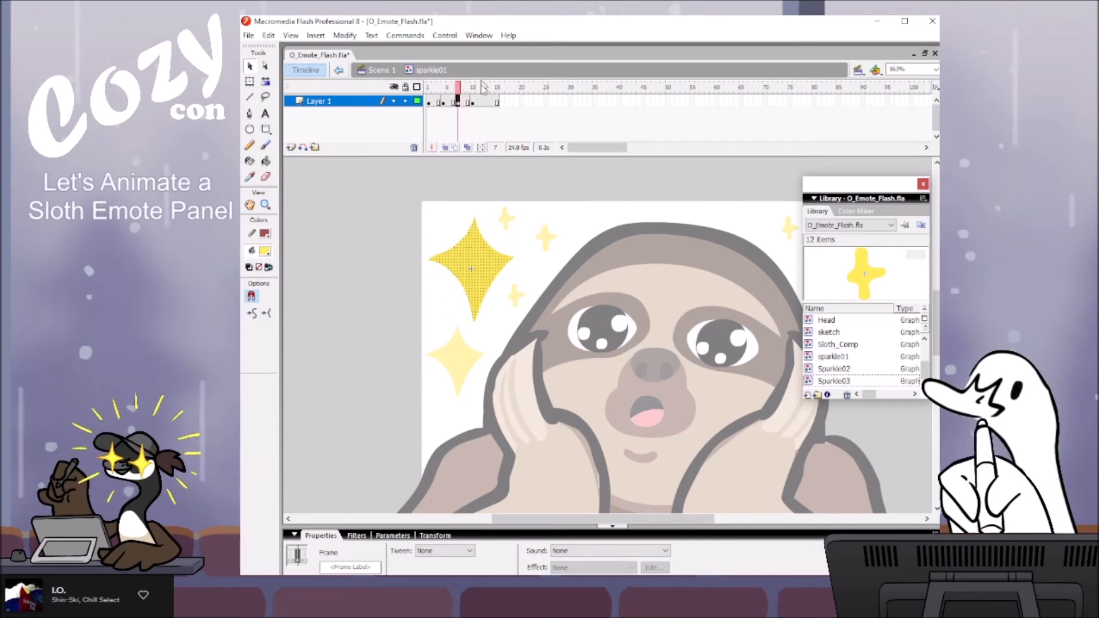
click(473, 103)
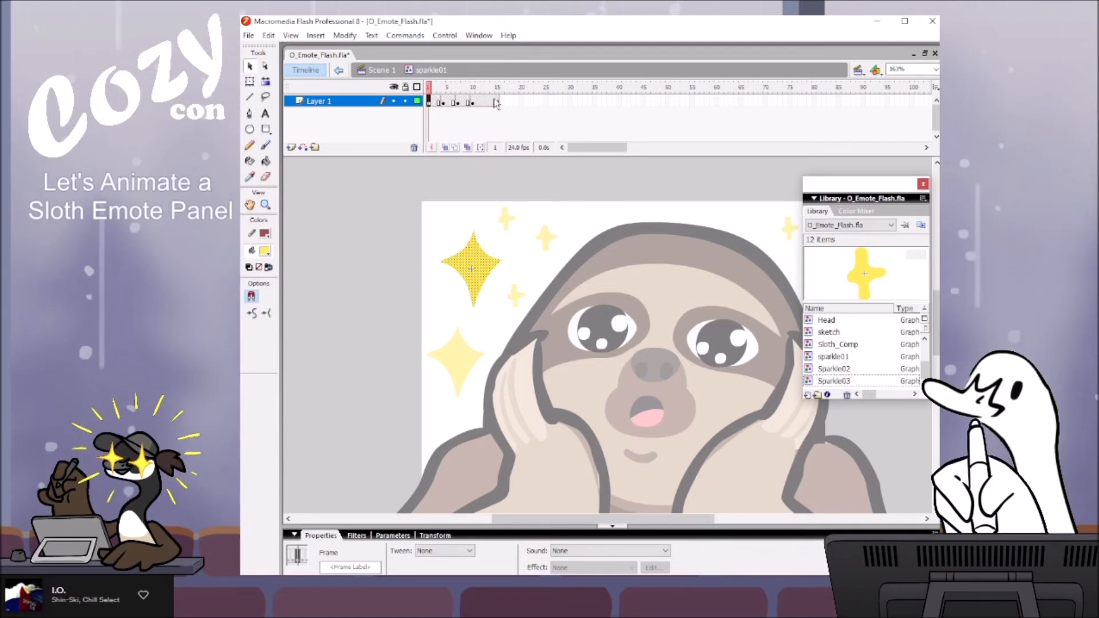
key(Delete)
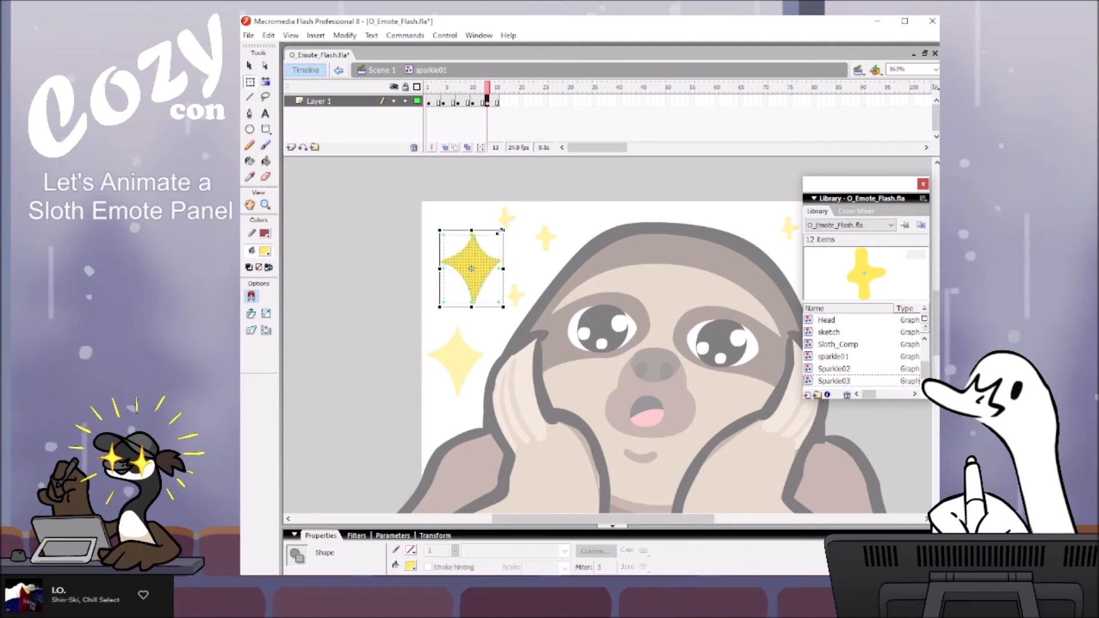
drag(503, 230, 499, 235)
Step: Using onion skinning as a guide, scale the frame 10 sparkle up slightly, and turn onion skinning off again
click(430, 87)
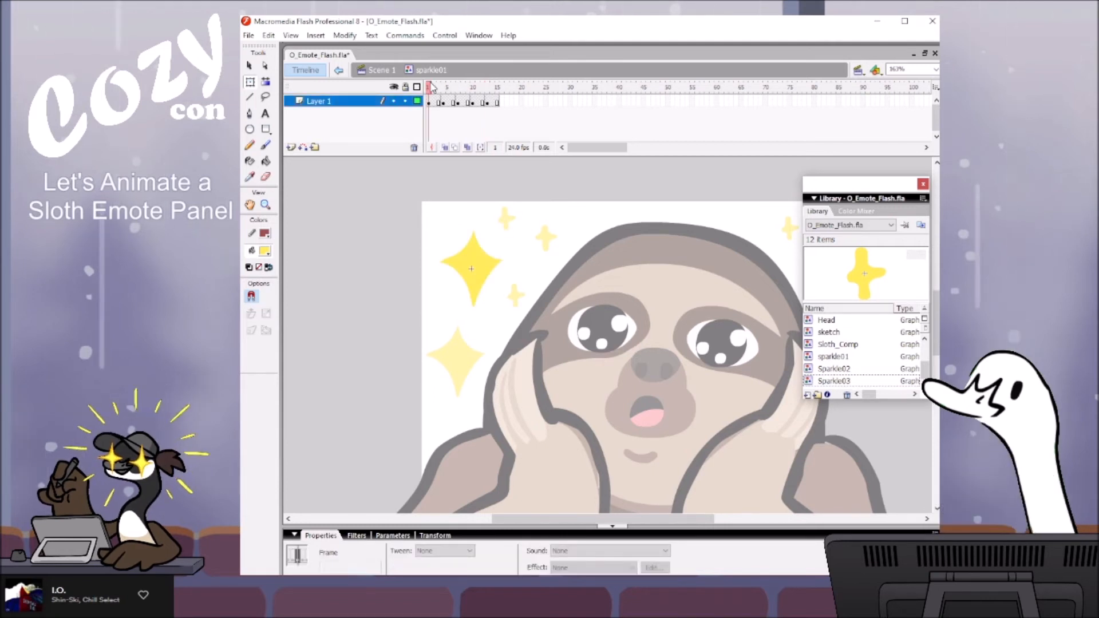
drag(442, 86, 496, 79)
drag(432, 91, 478, 80)
click(468, 148)
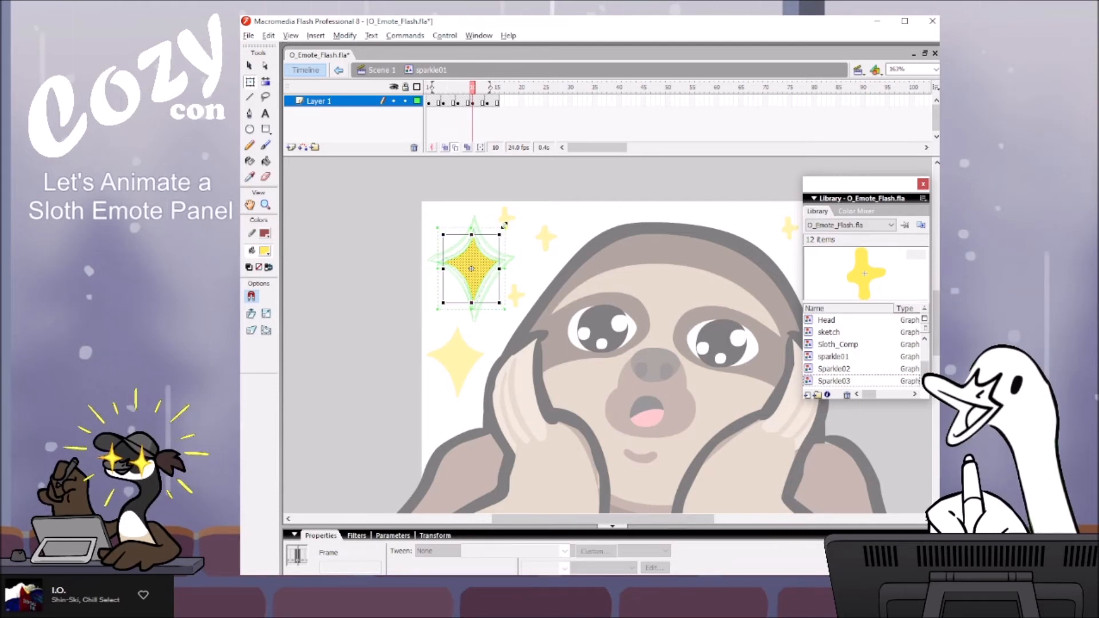
drag(502, 232, 506, 227)
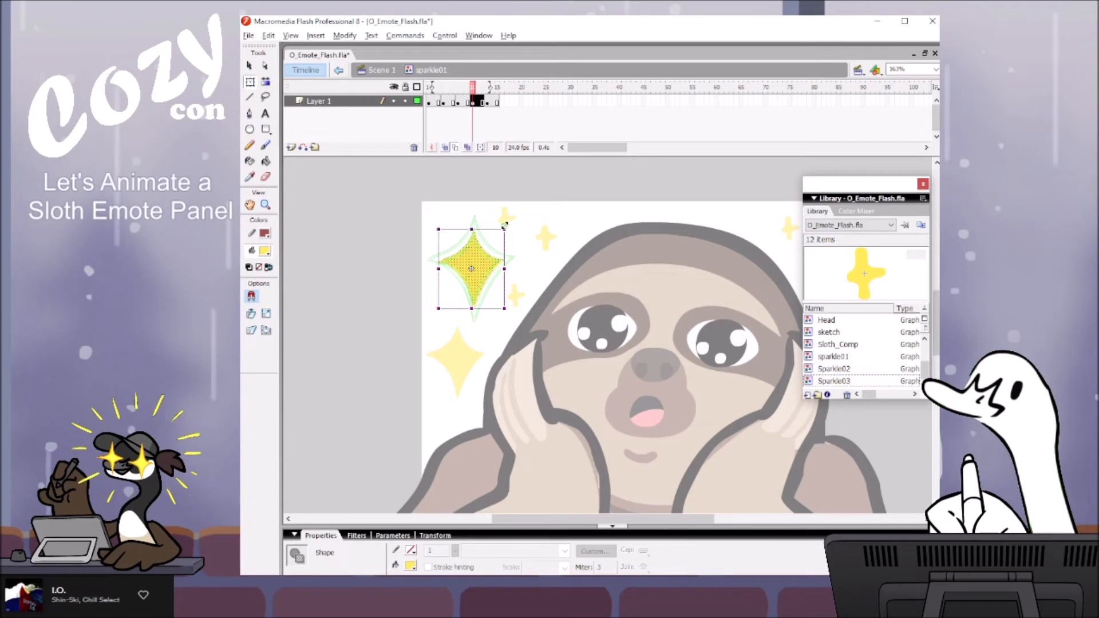
click(456, 147)
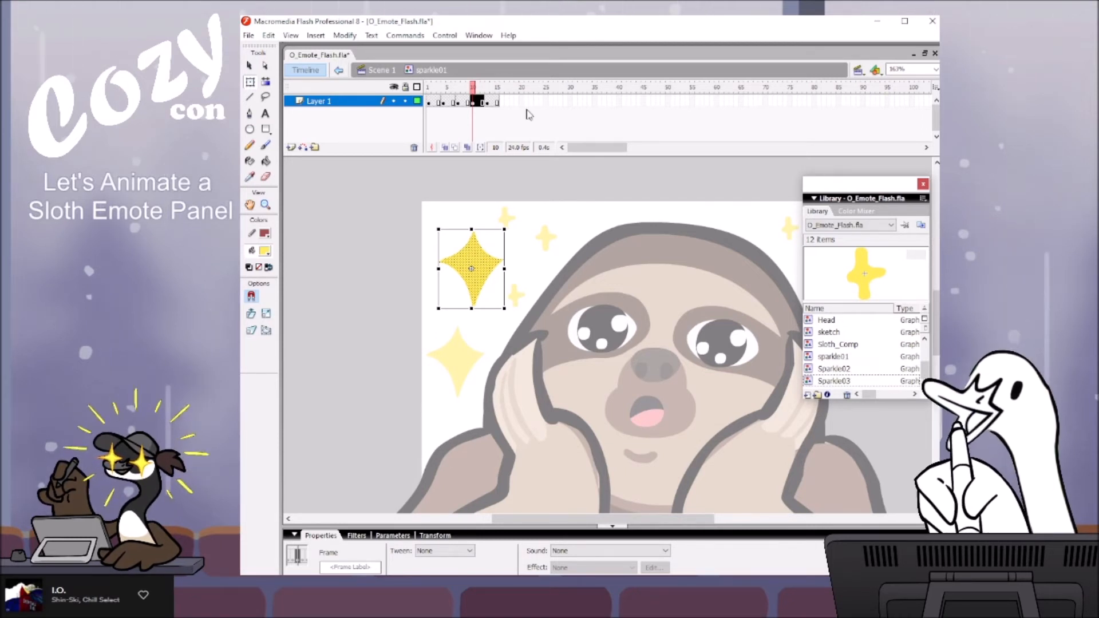
Step: Scrub through all frames of the sparkle01 symbol to check how the sparkle grows and shrinks
drag(476, 84, 496, 95)
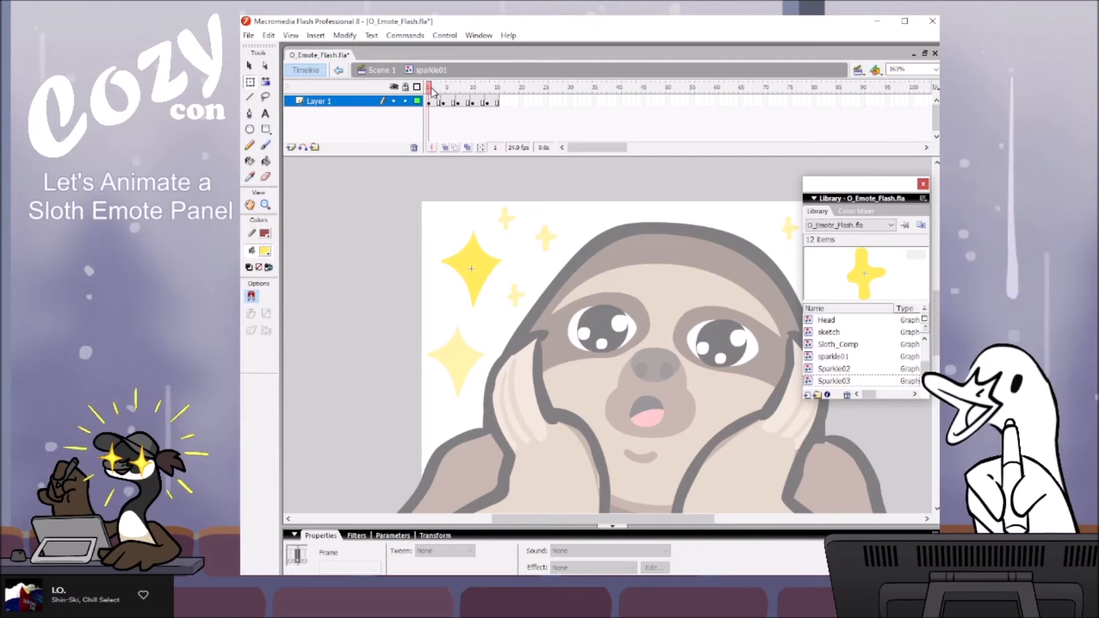
drag(432, 88, 461, 84)
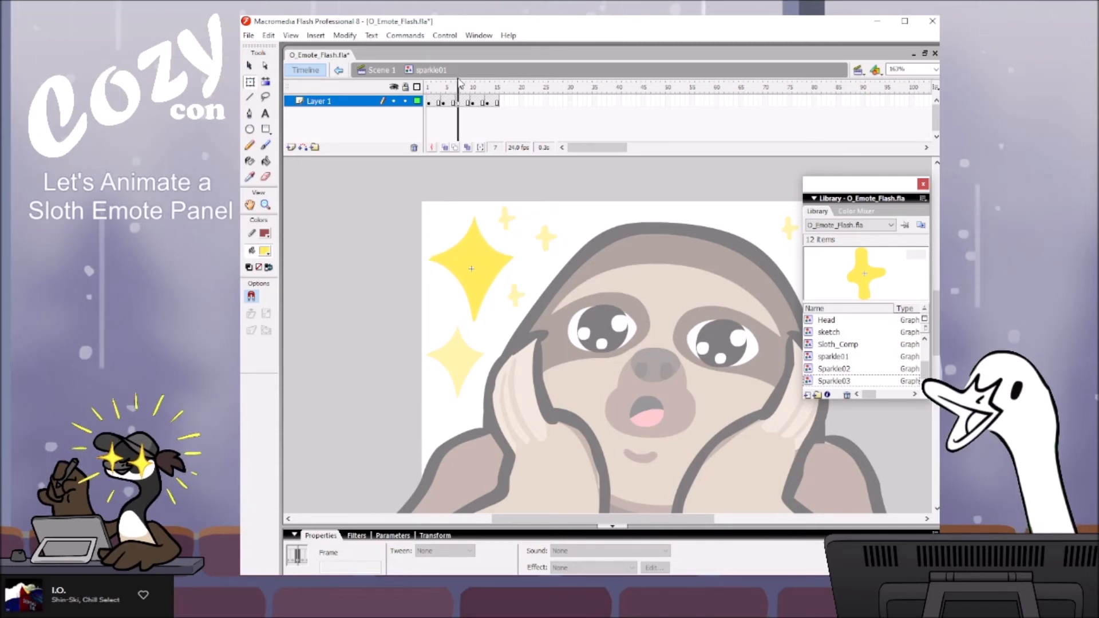
click(464, 85)
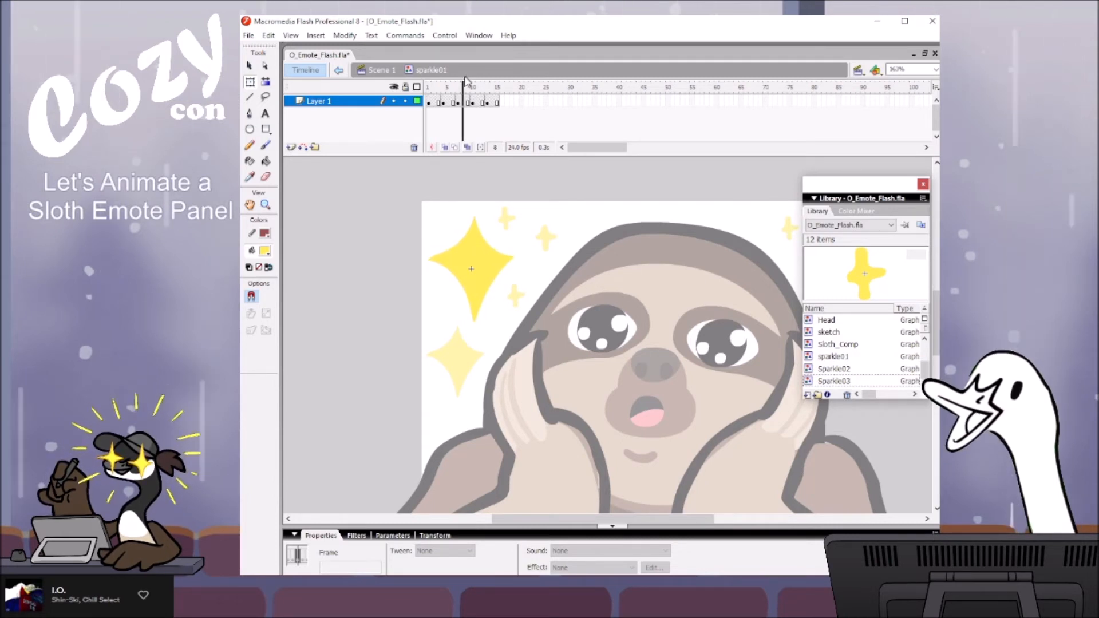
click(473, 84)
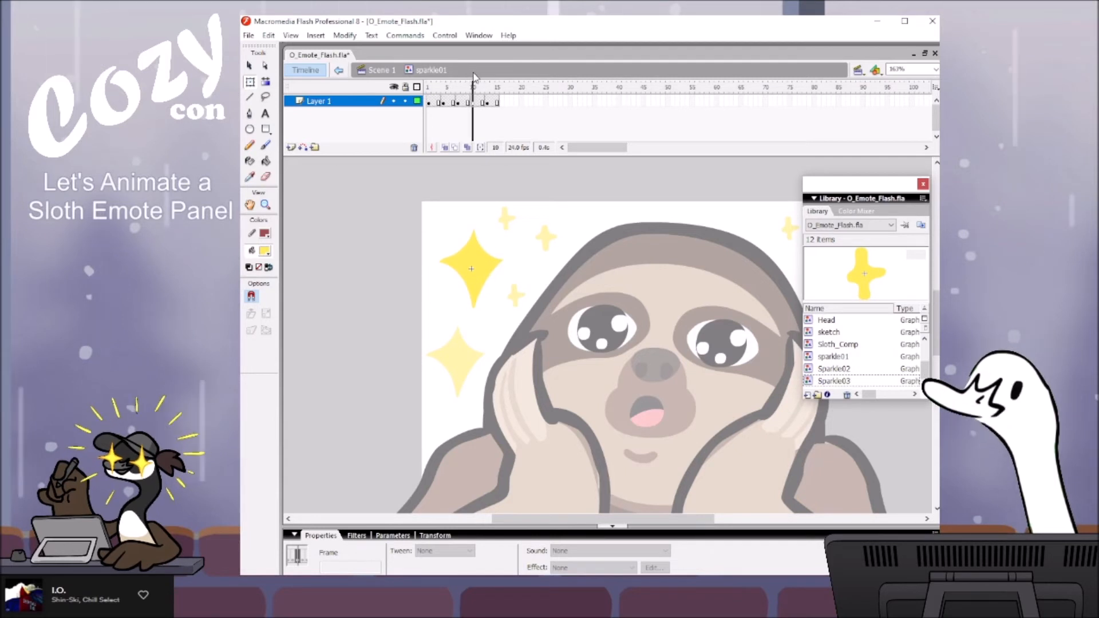
drag(473, 75, 495, 73)
click(429, 87)
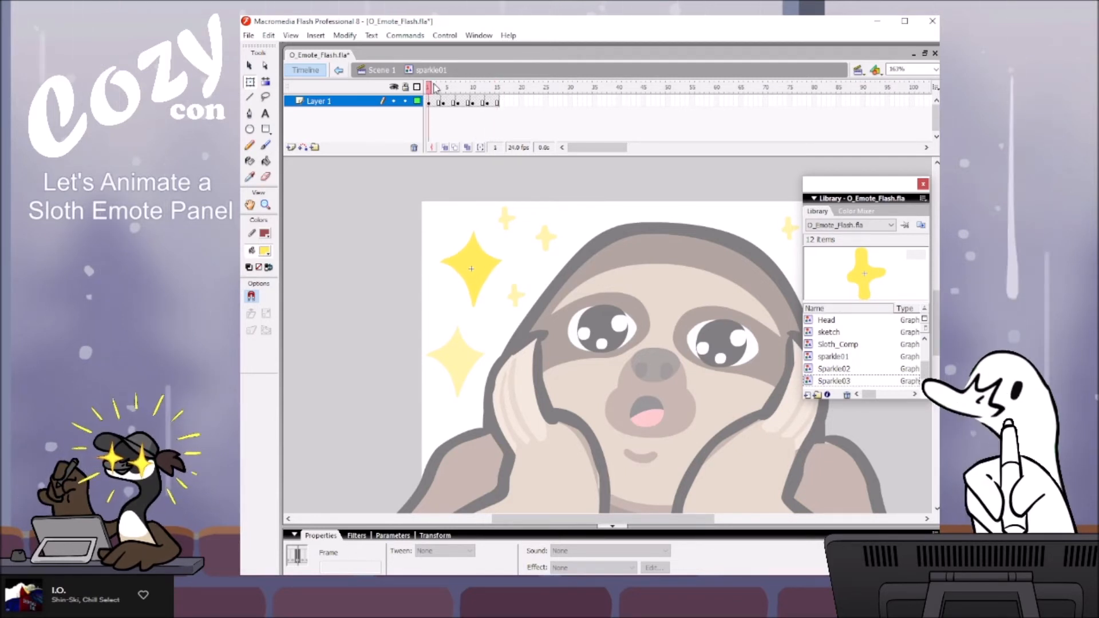
drag(485, 79, 521, 64)
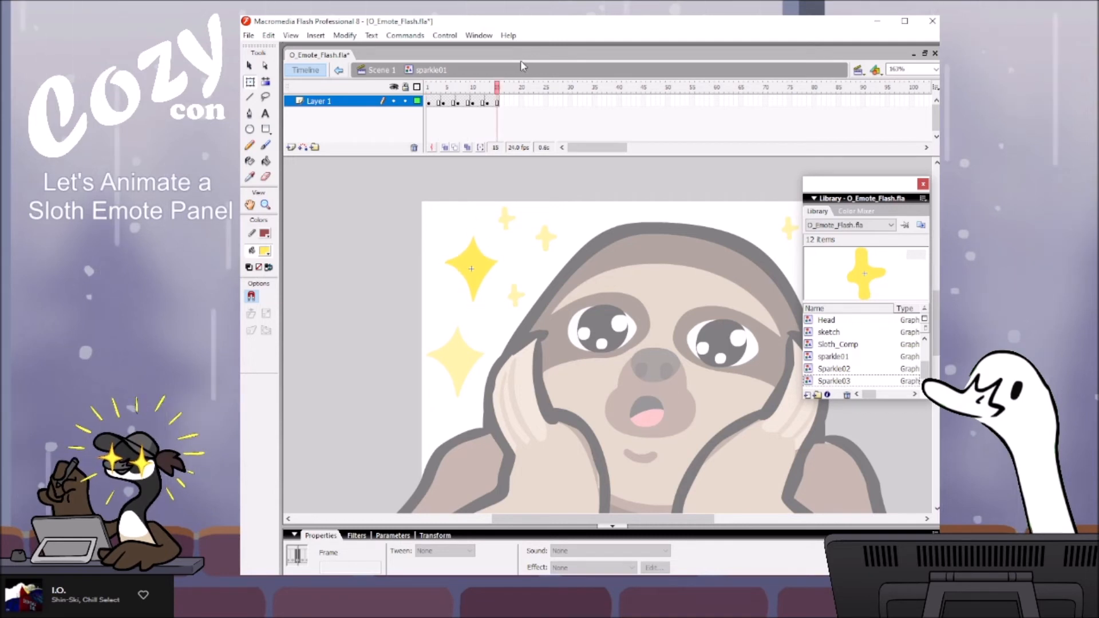
Step: Return to Scene 1 and check the sparkle animation across the Reaction frames
click(379, 70)
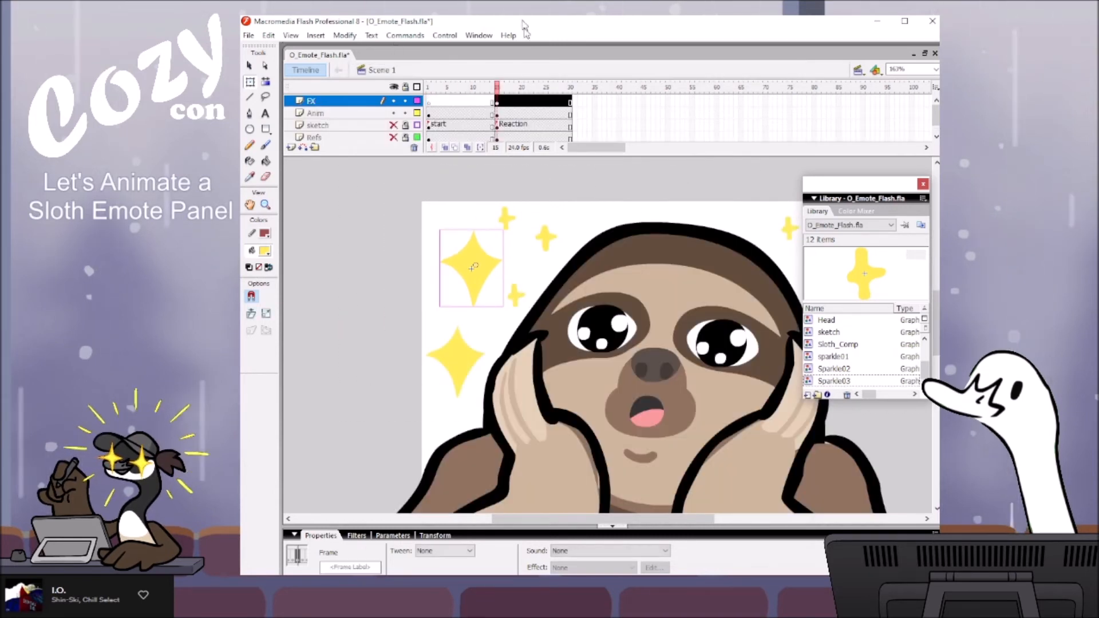
click(526, 86)
drag(528, 86, 568, 67)
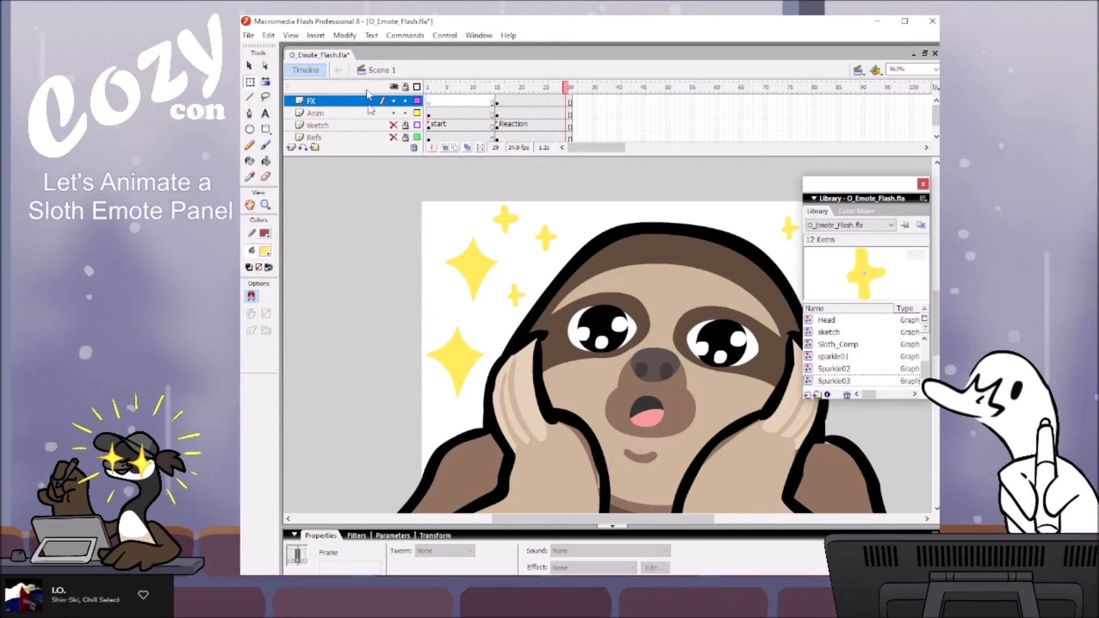
Step: Reveal the Refs layer and hide the FX, Anim and sketch layers to examine the reference sketch and sloth photo
right_click(338, 138)
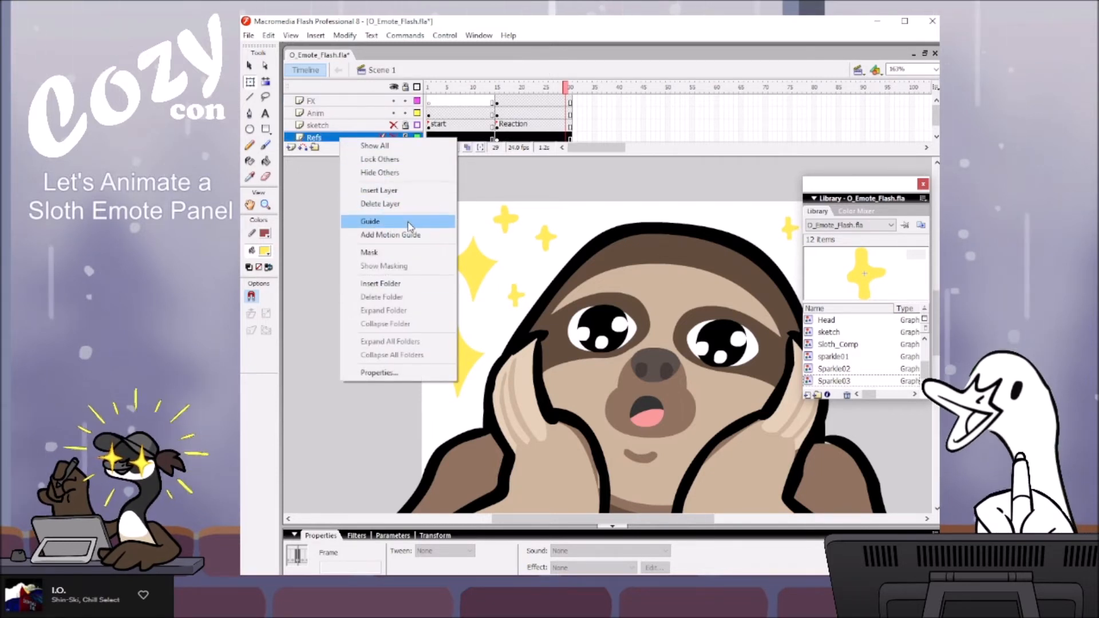
click(504, 178)
key(z)
drag(663, 291, 620, 214)
alt+click(652, 286)
alt+click(653, 288)
alt+click(654, 288)
drag(645, 379, 666, 231)
drag(393, 137, 393, 113)
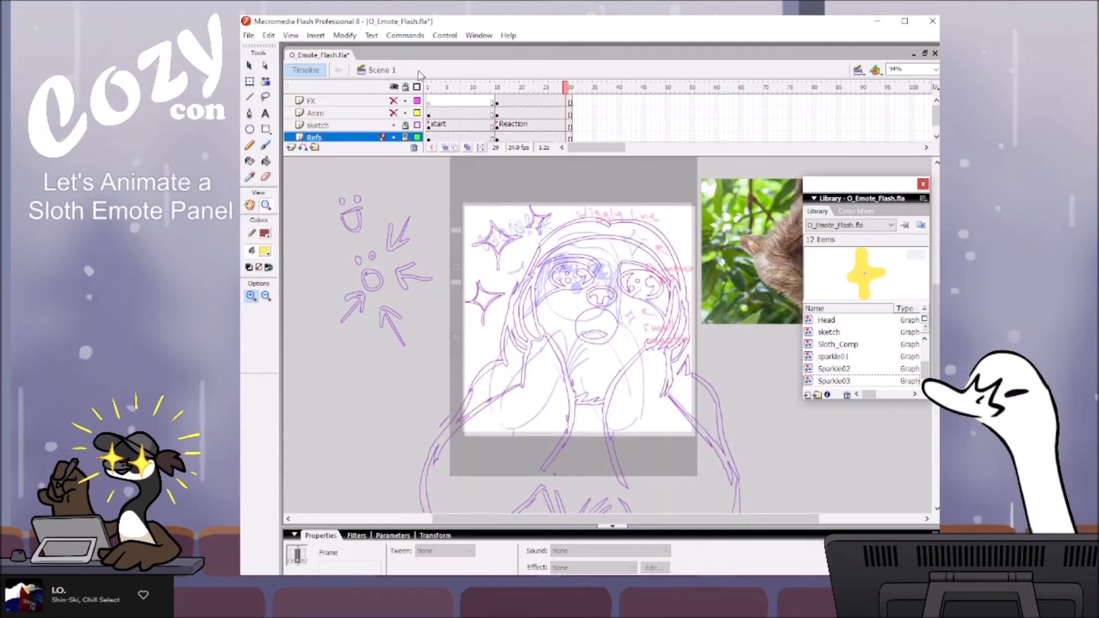
click(393, 125)
drag(526, 254, 491, 256)
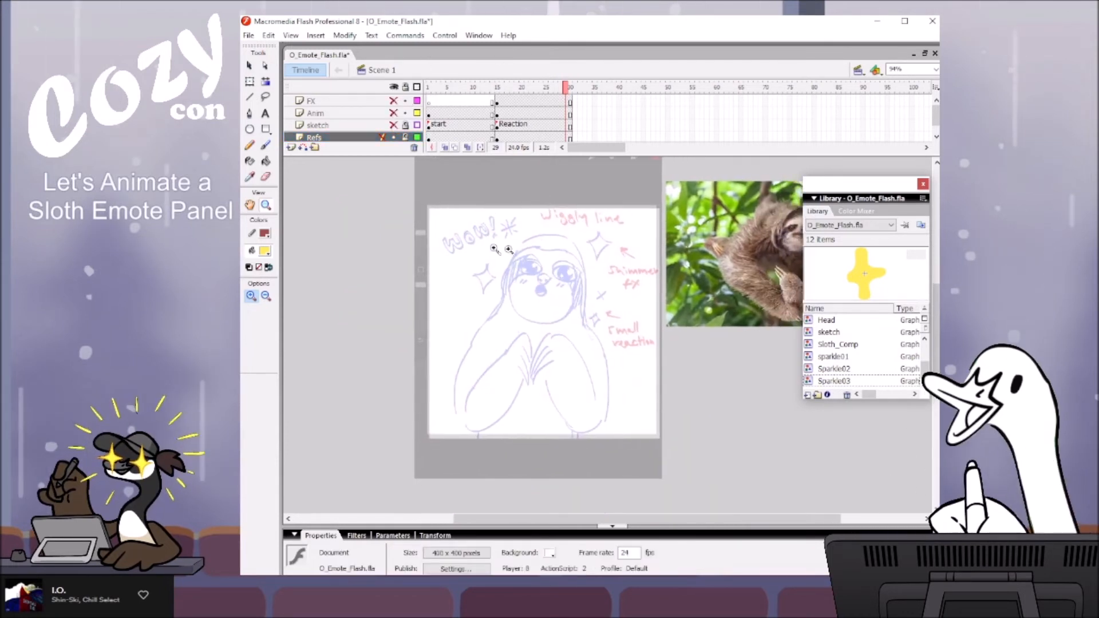
drag(418, 195, 659, 444)
drag(735, 412, 675, 412)
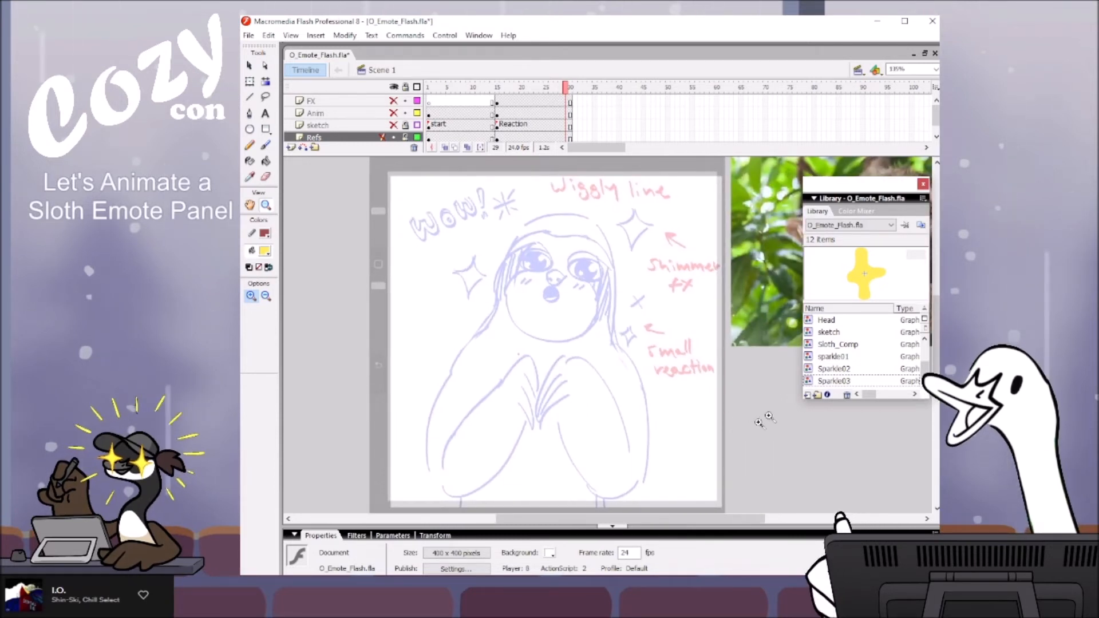
alt+click(656, 420)
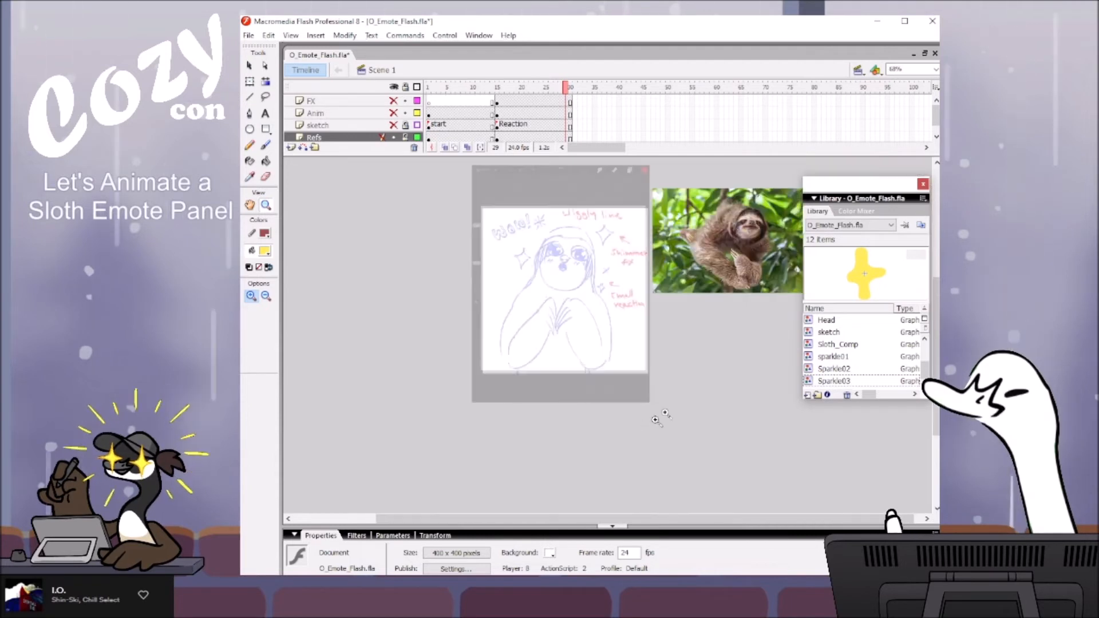
Step: Show the Anim, sketch and FX layers, and convert the Refs layer into a hidden guide layer
drag(393, 112, 394, 121)
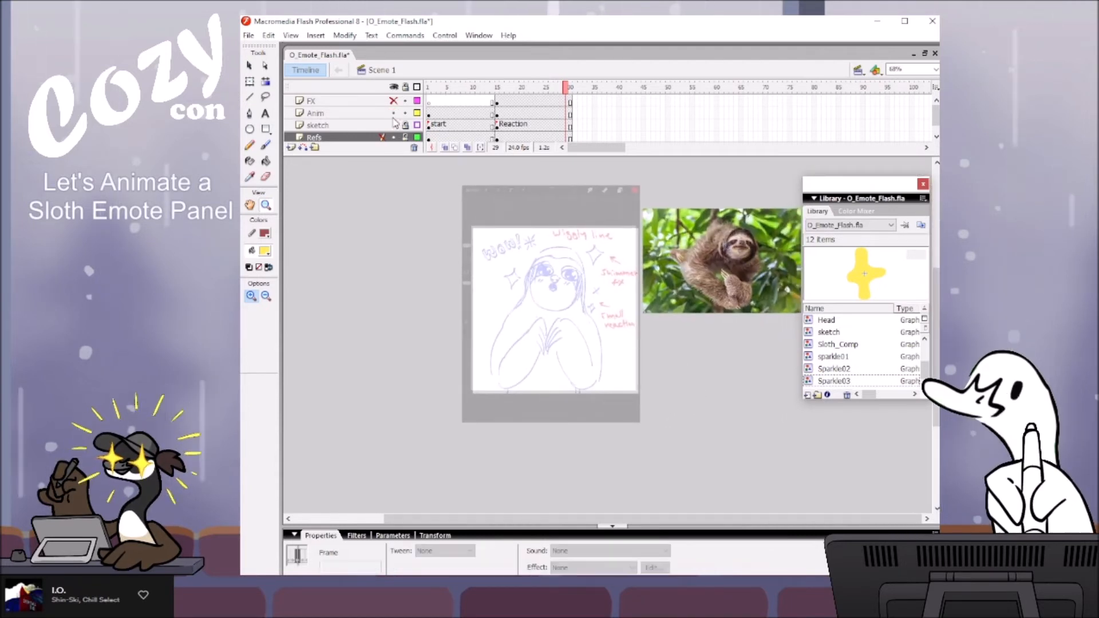
click(394, 101)
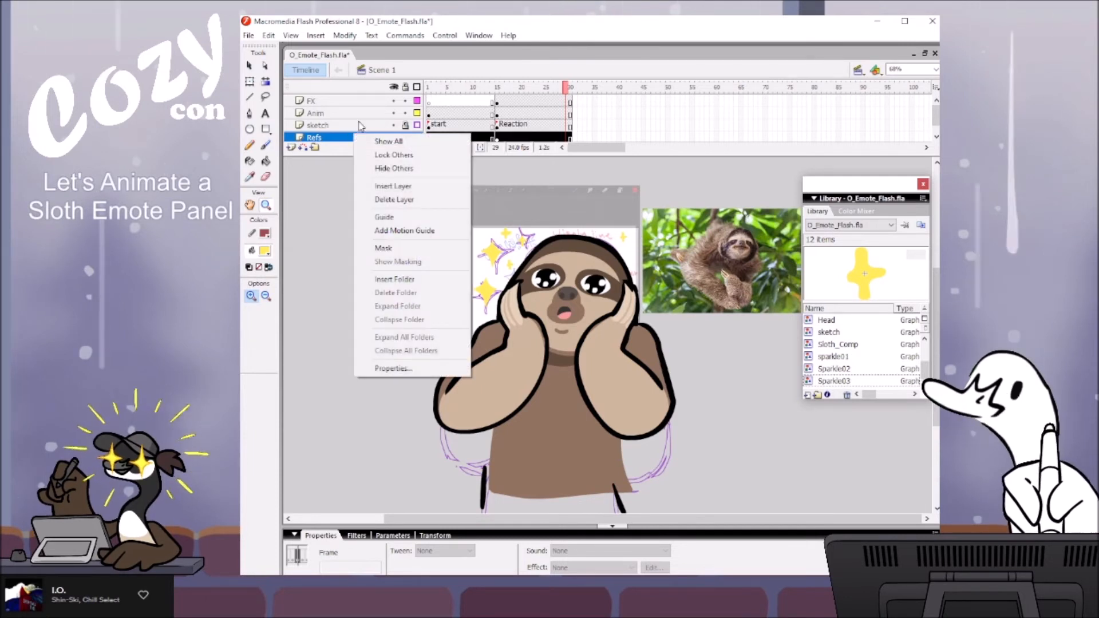
click(399, 220)
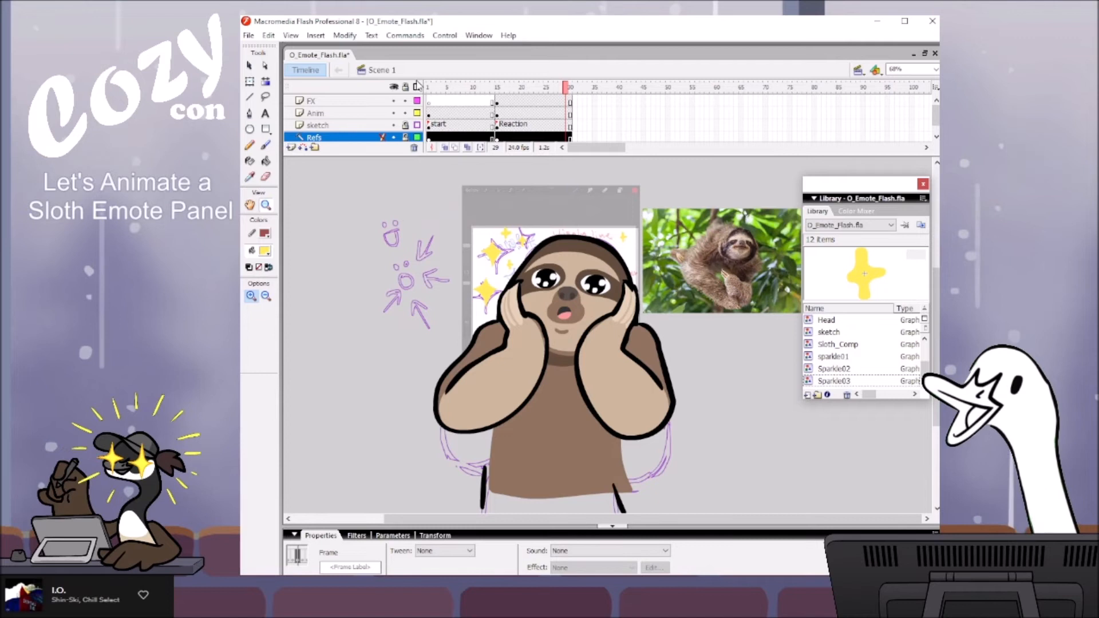
click(392, 137)
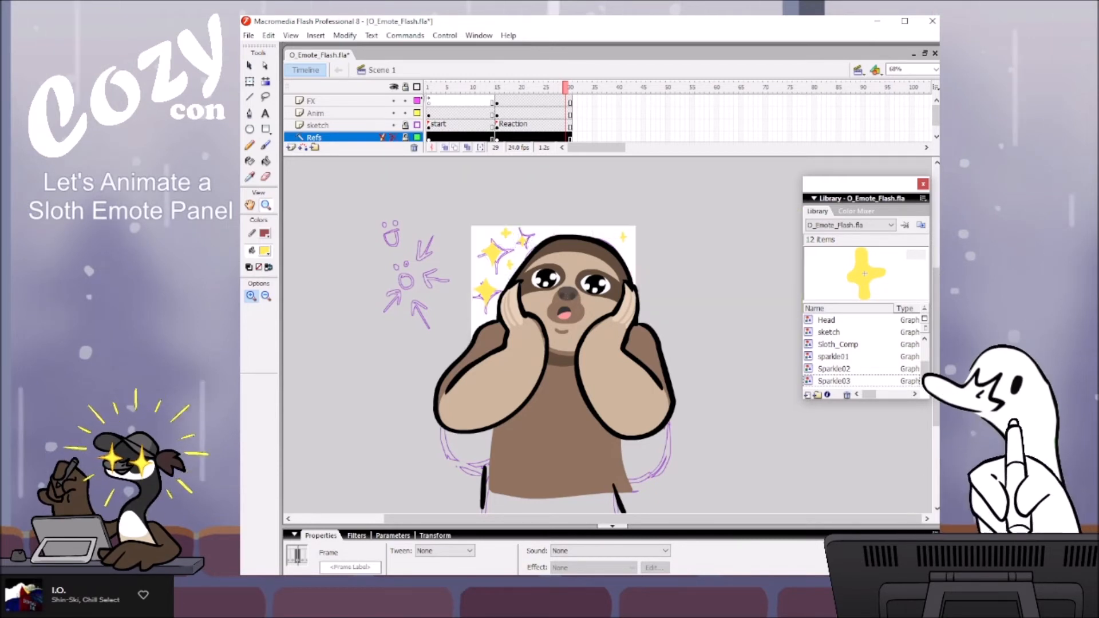
Step: Check the frames before the Reaction pose and convert the sketch layer into a guide layer
click(491, 86)
mouse_move(491, 82)
mouse_down()
mouse_move(523, 85)
mouse_move(477, 86)
mouse_up()
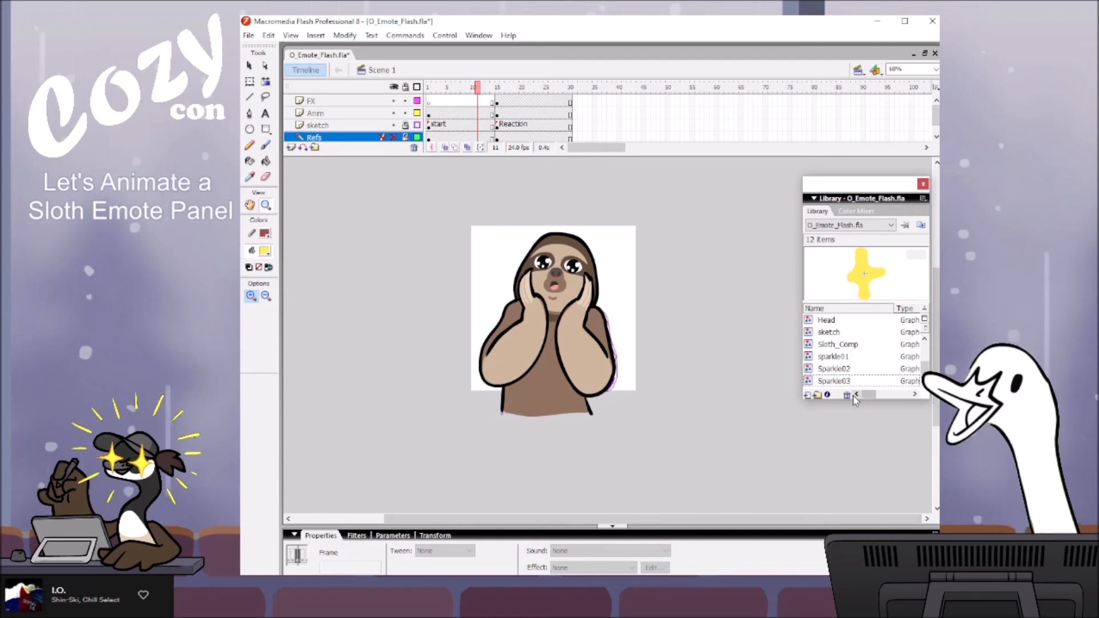
click(347, 125)
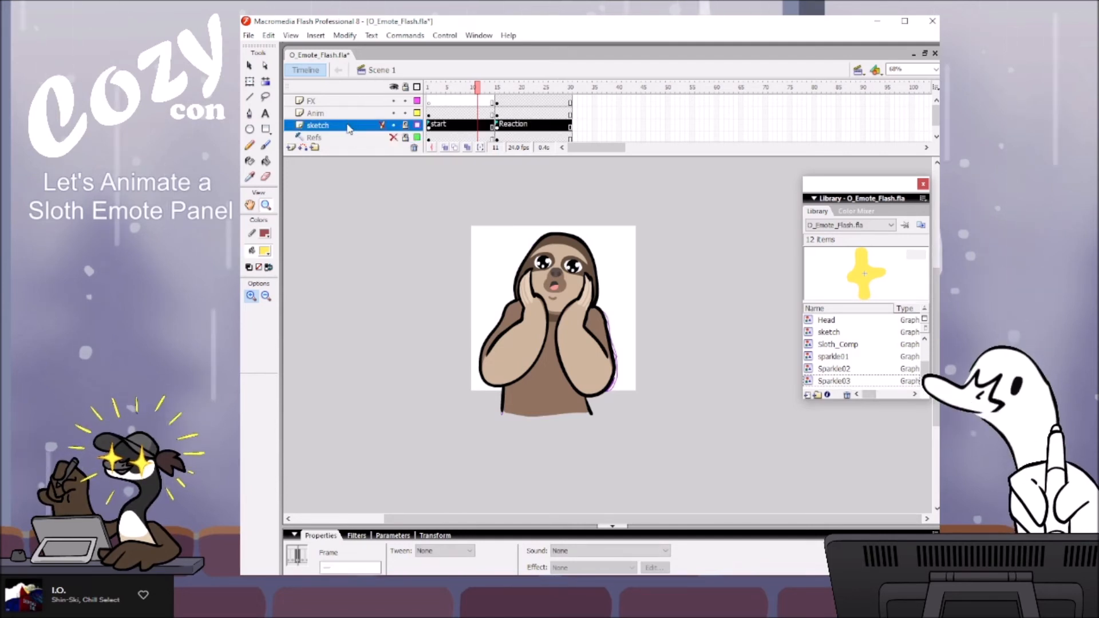
right_click(346, 126)
click(378, 210)
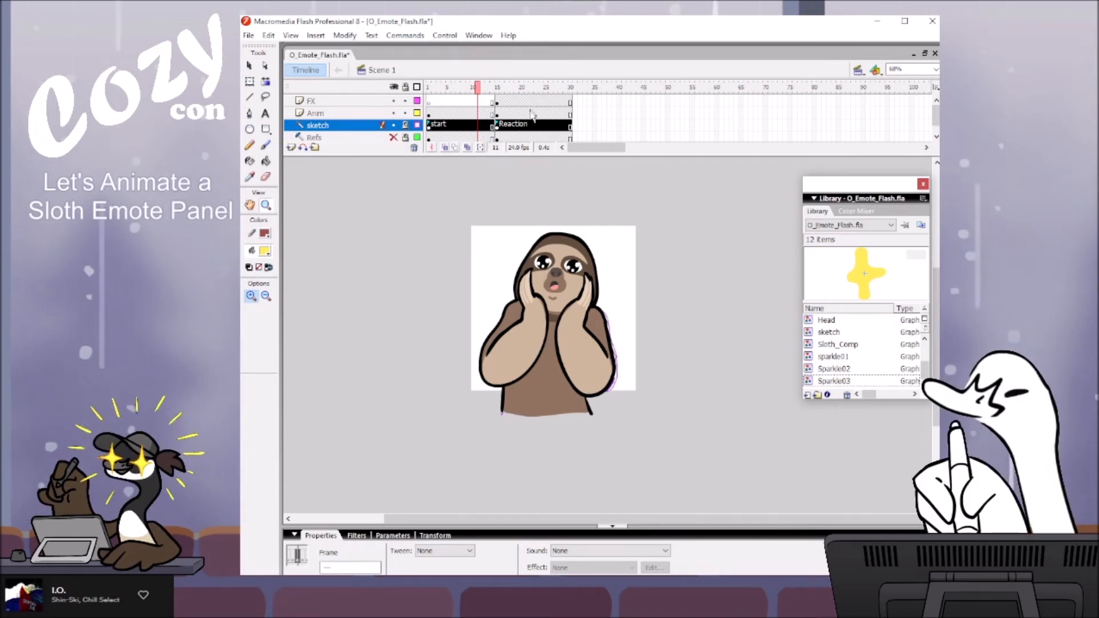
Step: Test the movie to preview the sloth animation without the guide layers, and close the preview
key(v)
click(672, 201)
key(ctrl+Return)
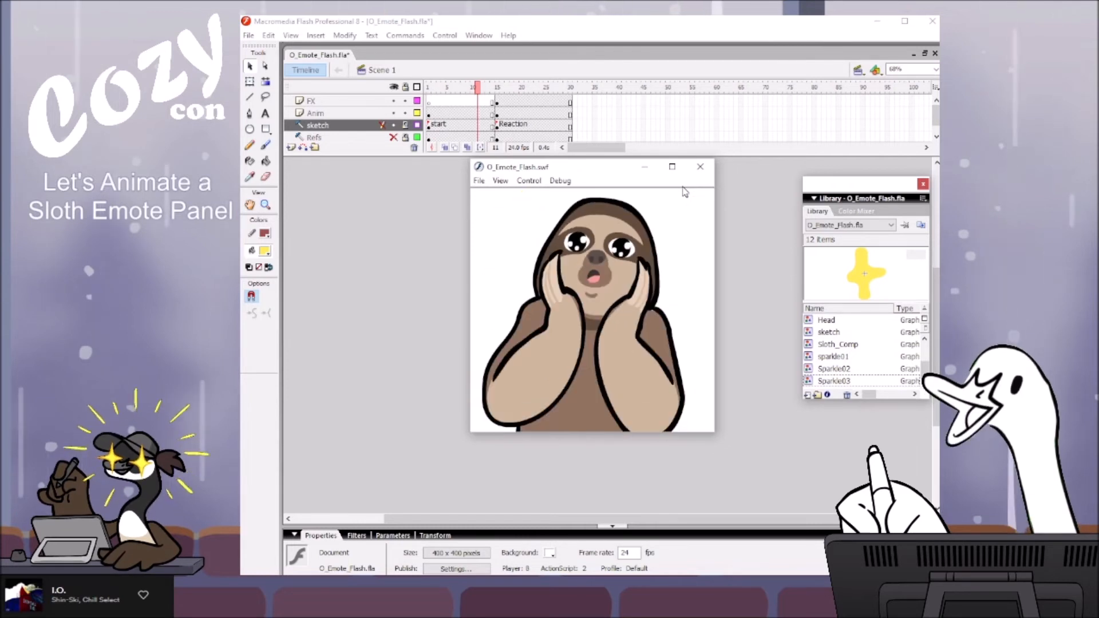
click(700, 166)
Step: Examine the sloth's start pose up close across the frames before the Reaction pose
drag(478, 86, 428, 96)
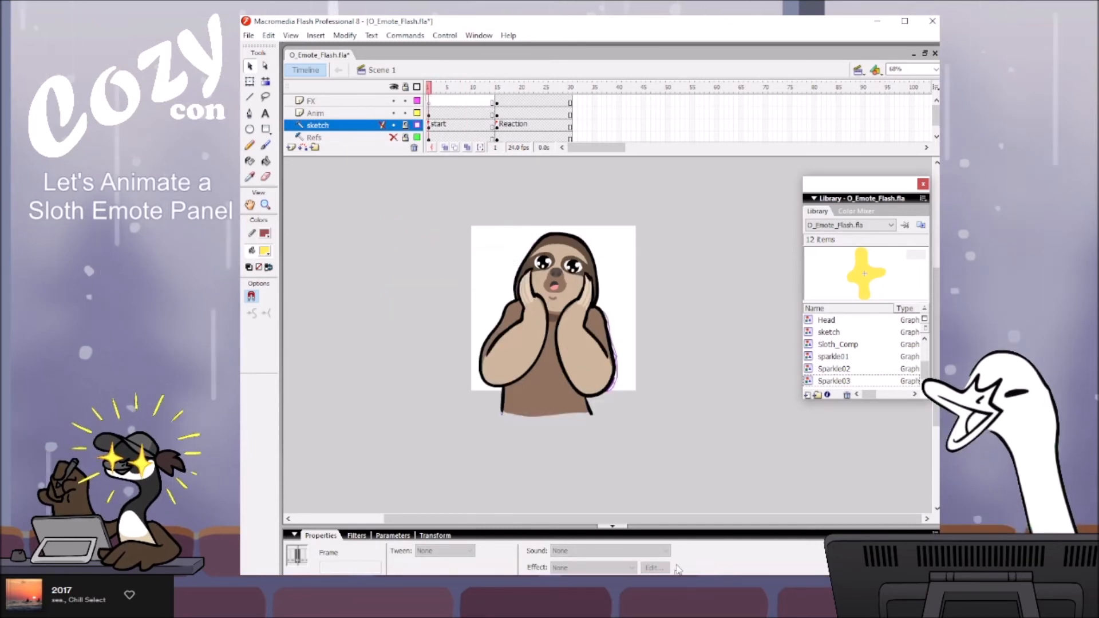
click(704, 382)
key(z)
drag(451, 206, 654, 434)
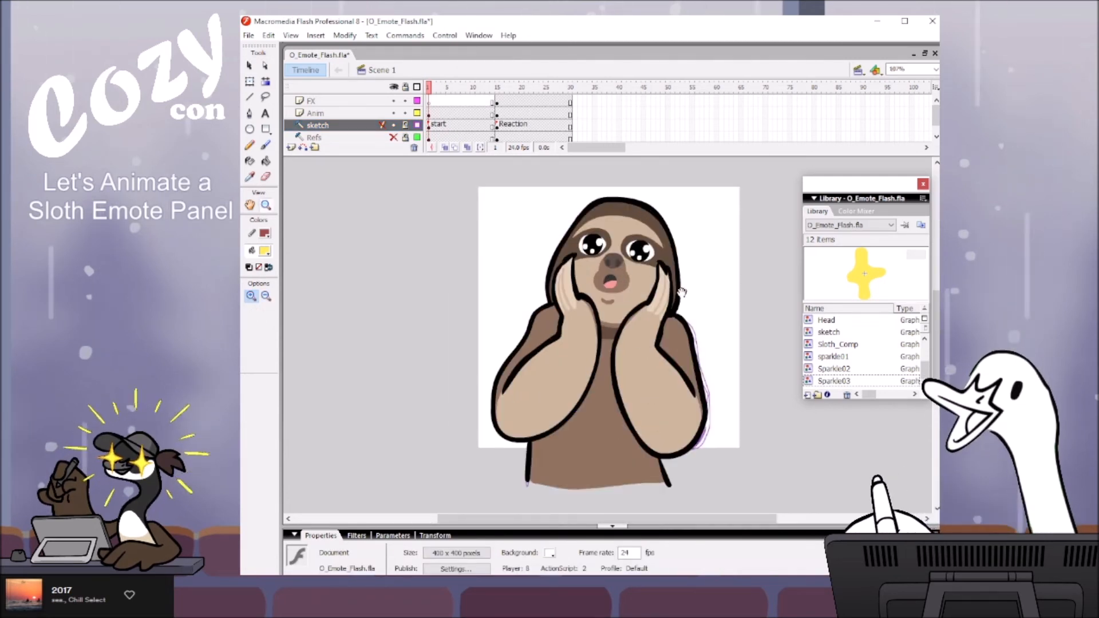
drag(681, 293, 628, 313)
drag(390, 186, 709, 485)
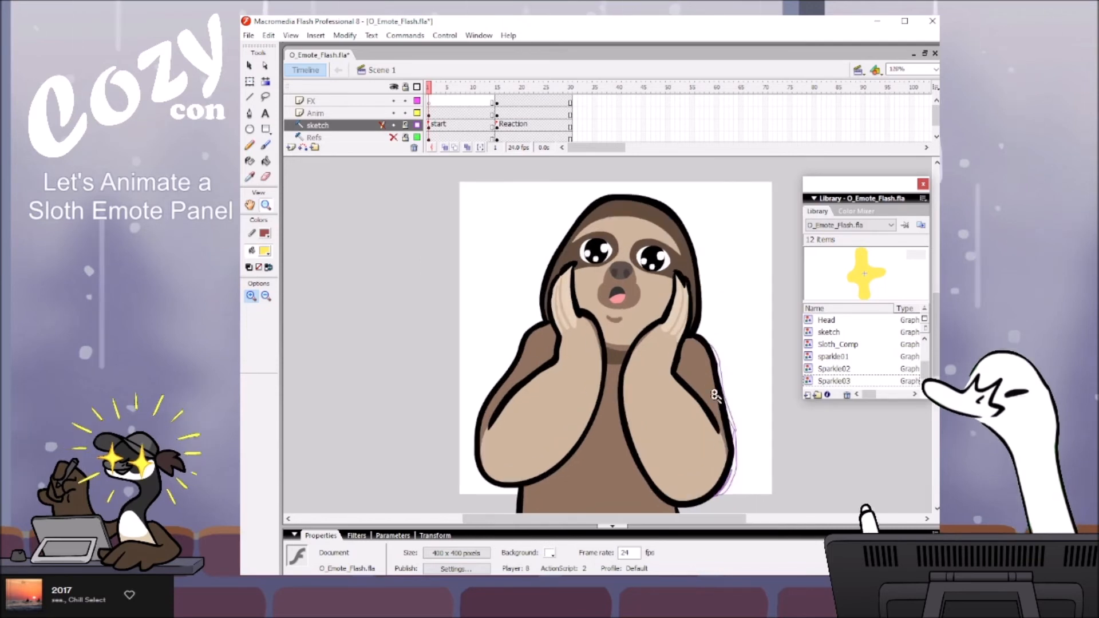
drag(742, 348, 662, 353)
key(v)
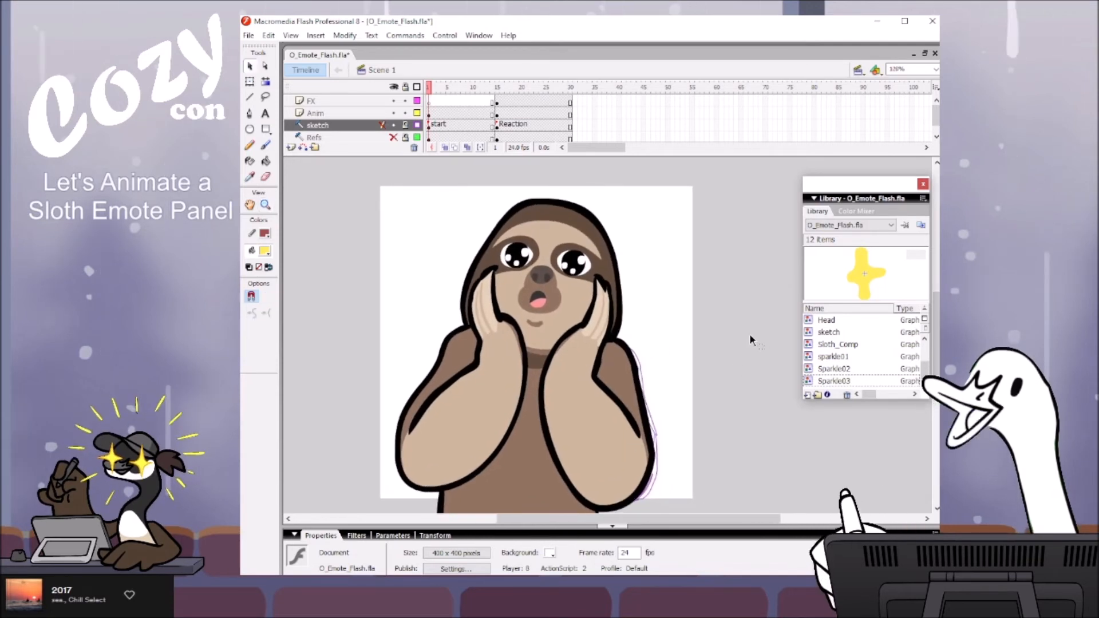
mouse_move(468, 92)
mouse_down()
mouse_move(524, 89)
mouse_move(476, 90)
mouse_move(542, 72)
mouse_move(474, 86)
mouse_up()
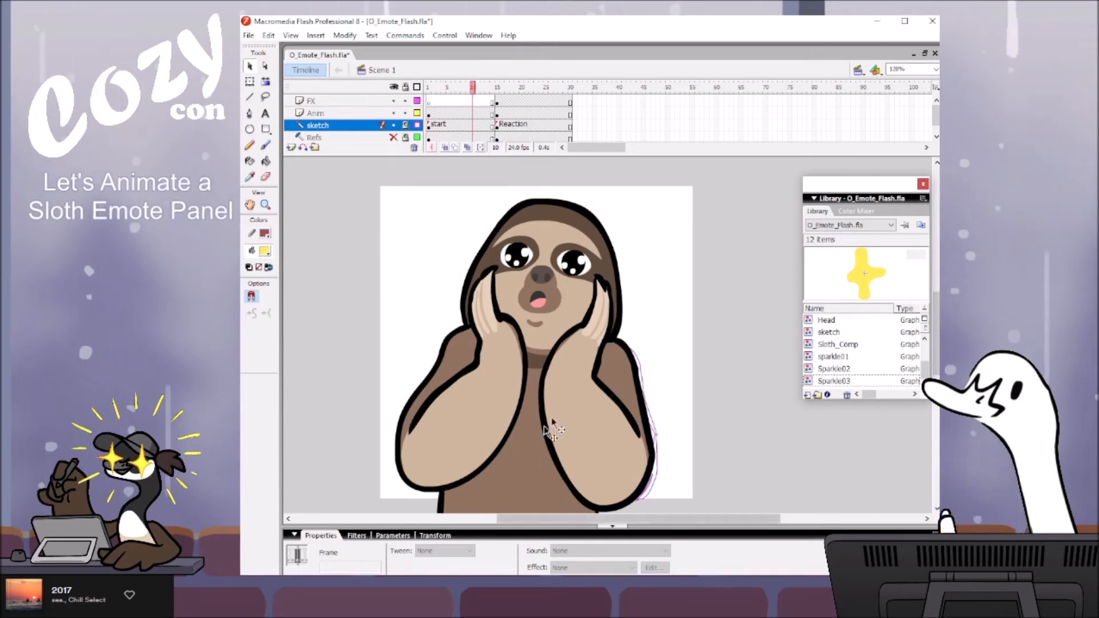
Step: Open the Sloth_Comp symbol for editing from frame 1 and check its frames up to the Reaction label
click(428, 87)
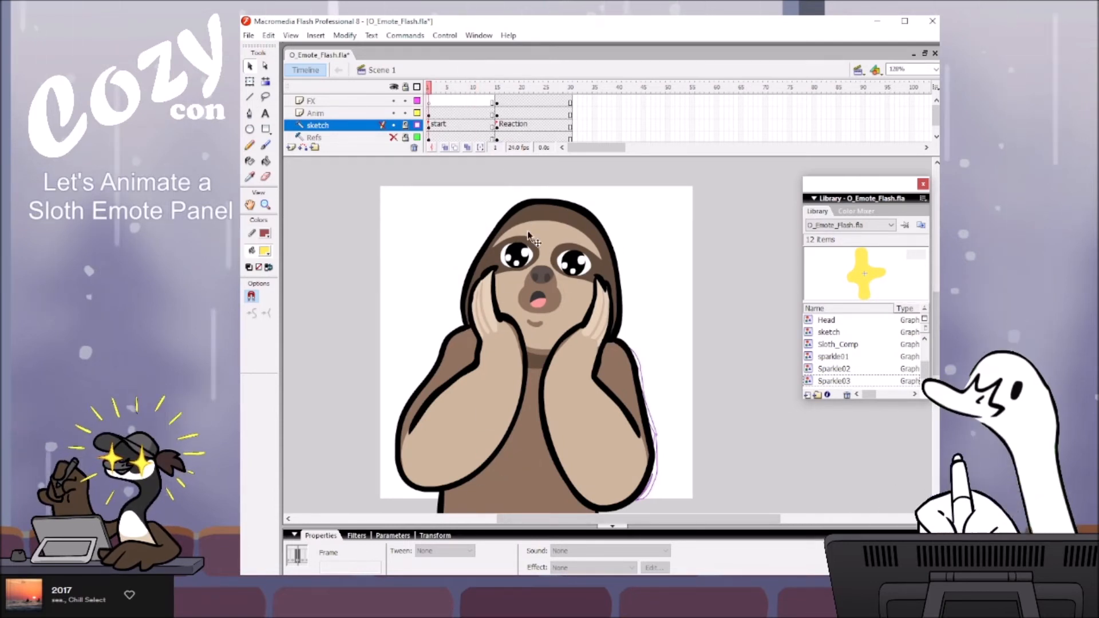
double_click(544, 299)
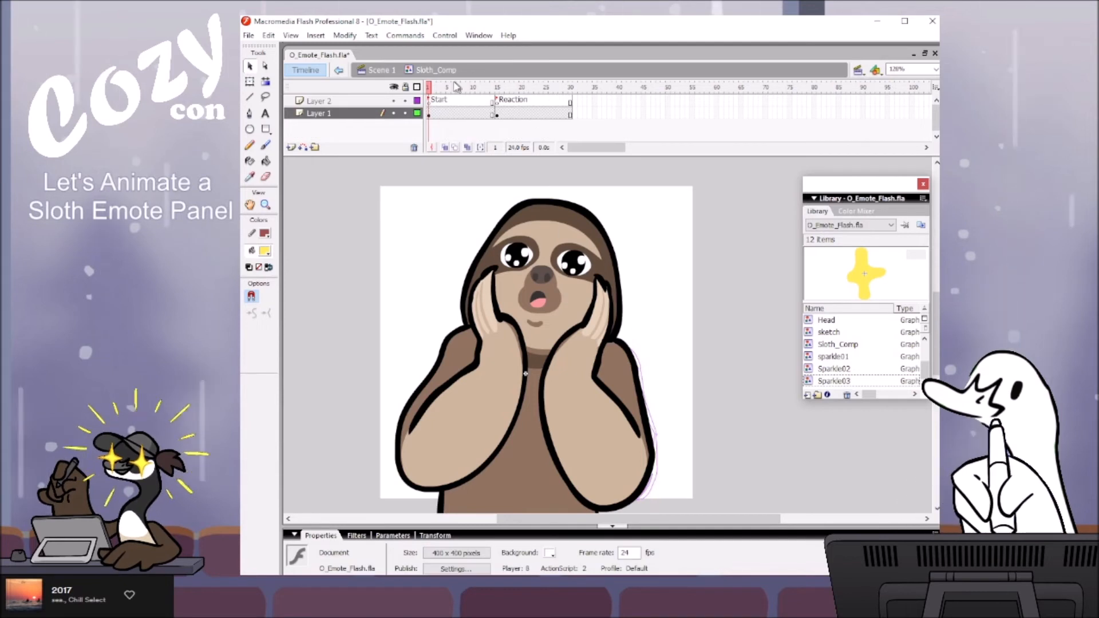
click(444, 114)
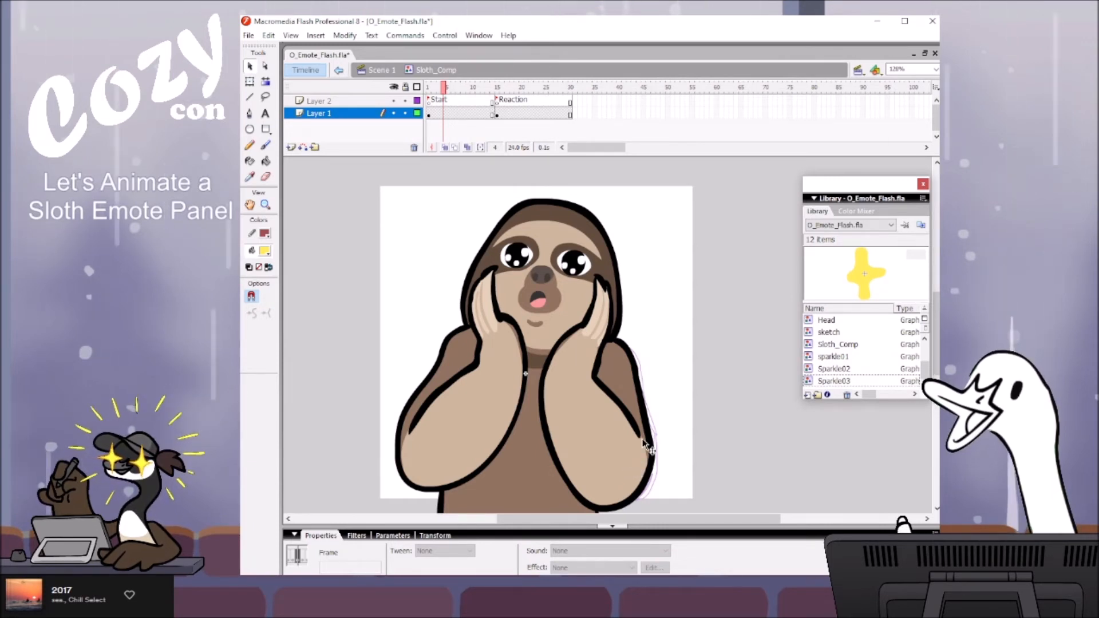
drag(491, 85, 501, 85)
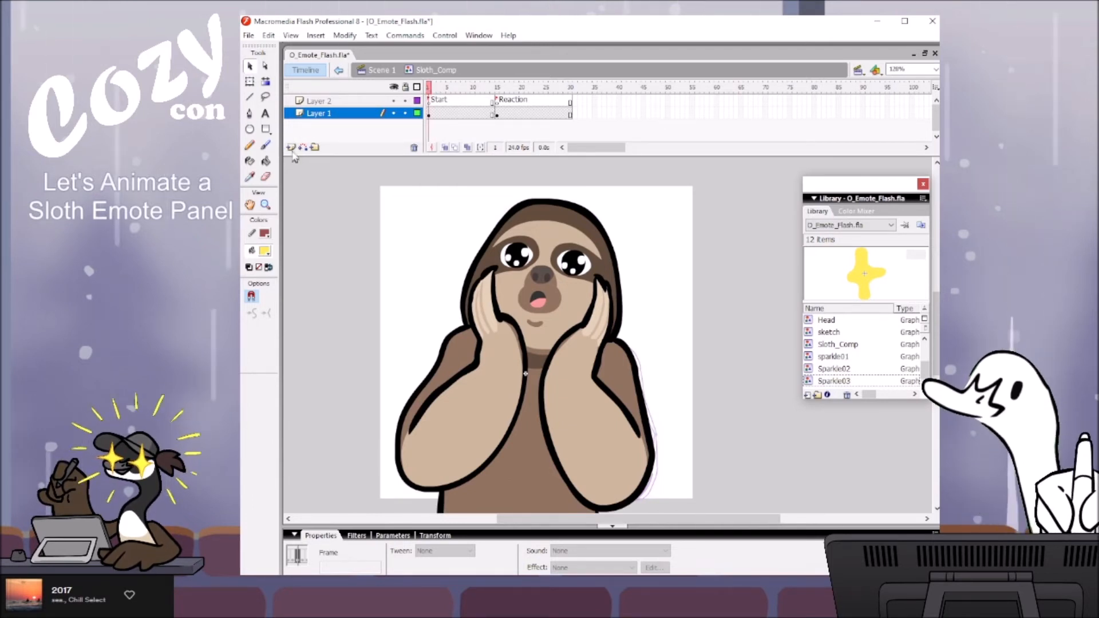
click(291, 147)
double_click(320, 113)
text(Mouth)
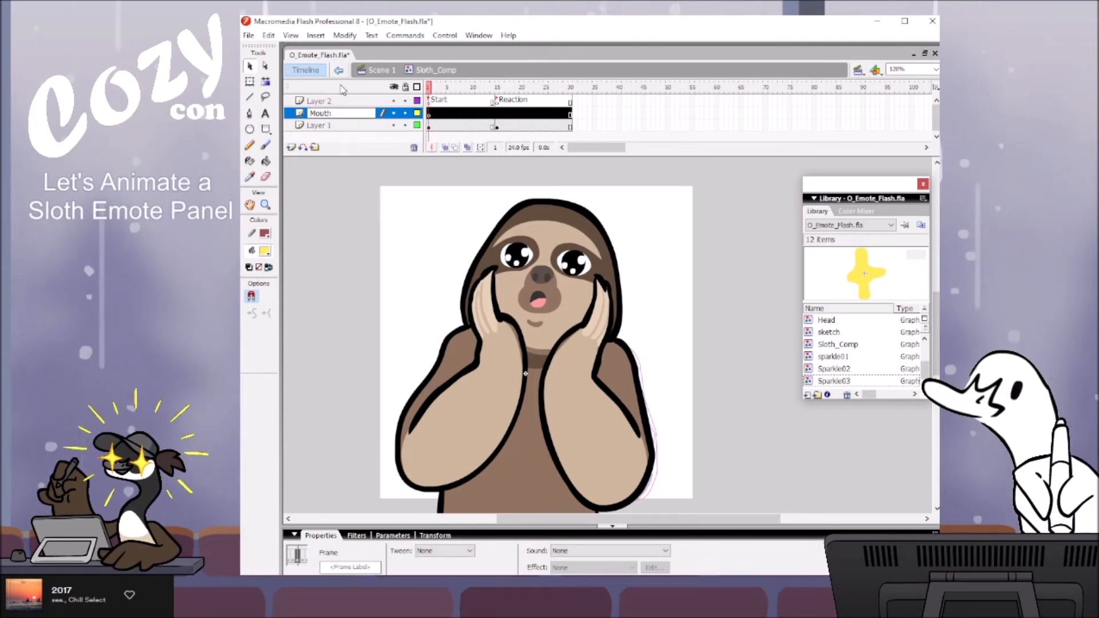
click(427, 212)
click(541, 297)
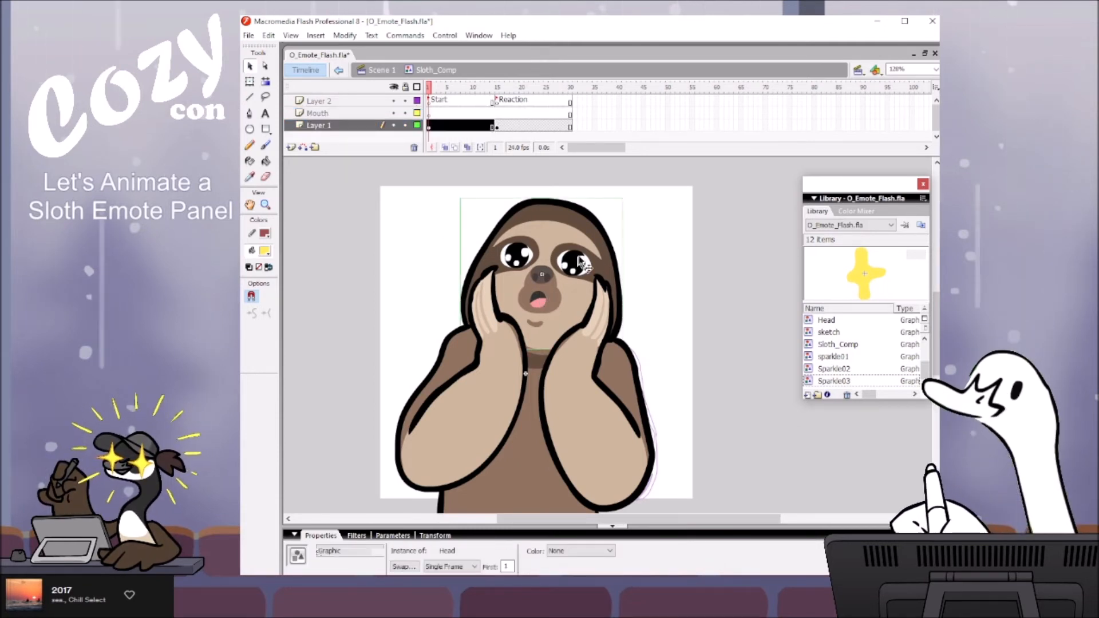
key(ctrl+z)
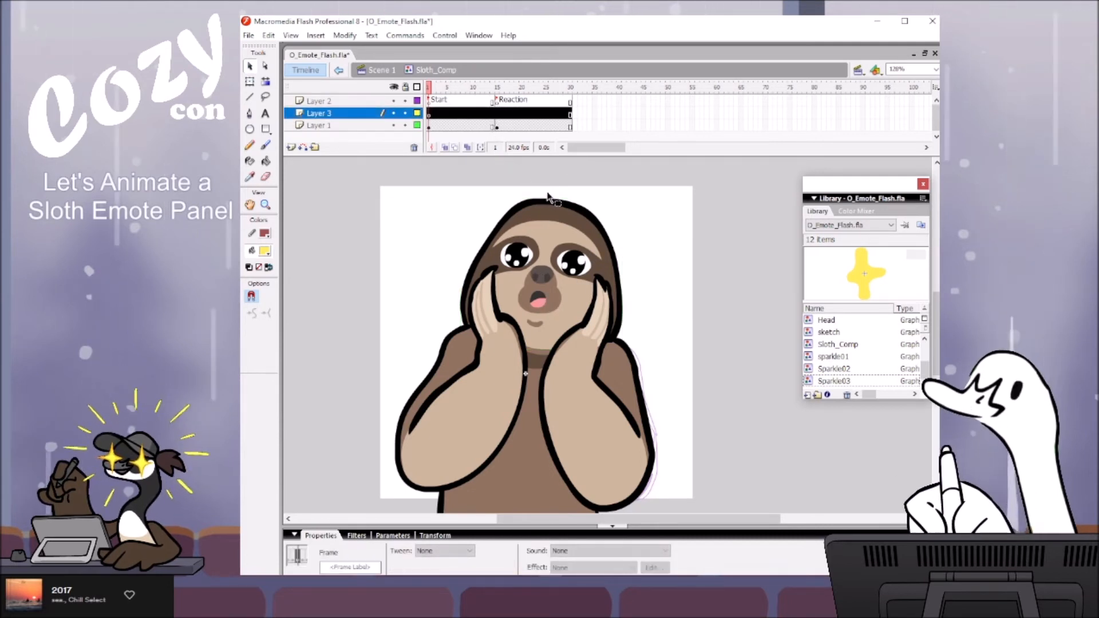
key(ctrl+z)
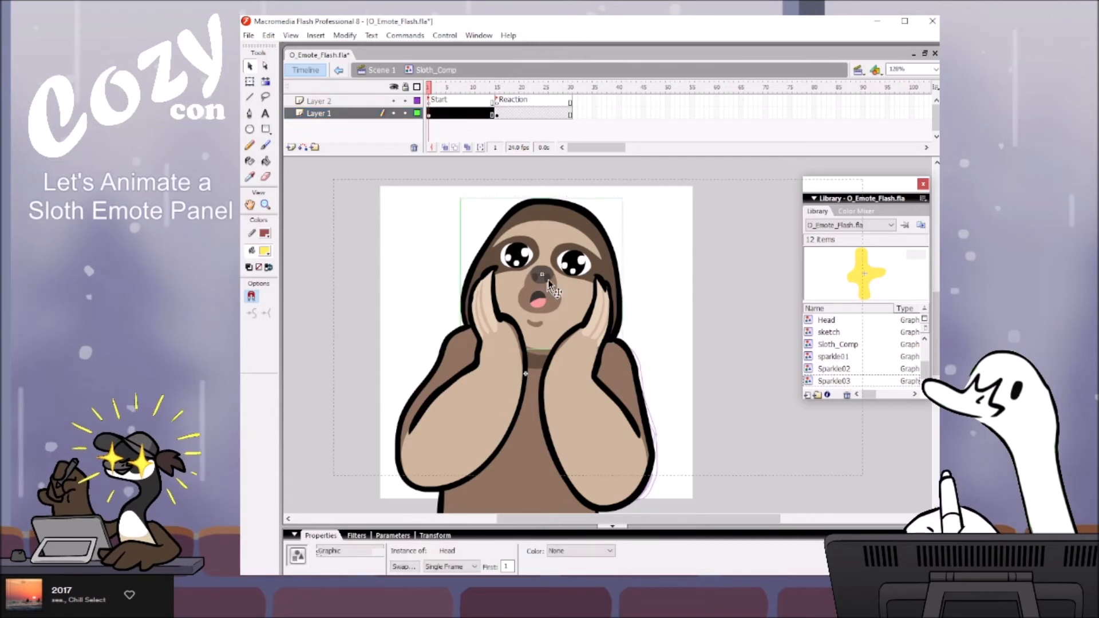
Step: Open the Head symbol for editing and insert a keyframe at frame 15 on the Eyes layer
double_click(550, 289)
click(447, 90)
drag(508, 79, 453, 74)
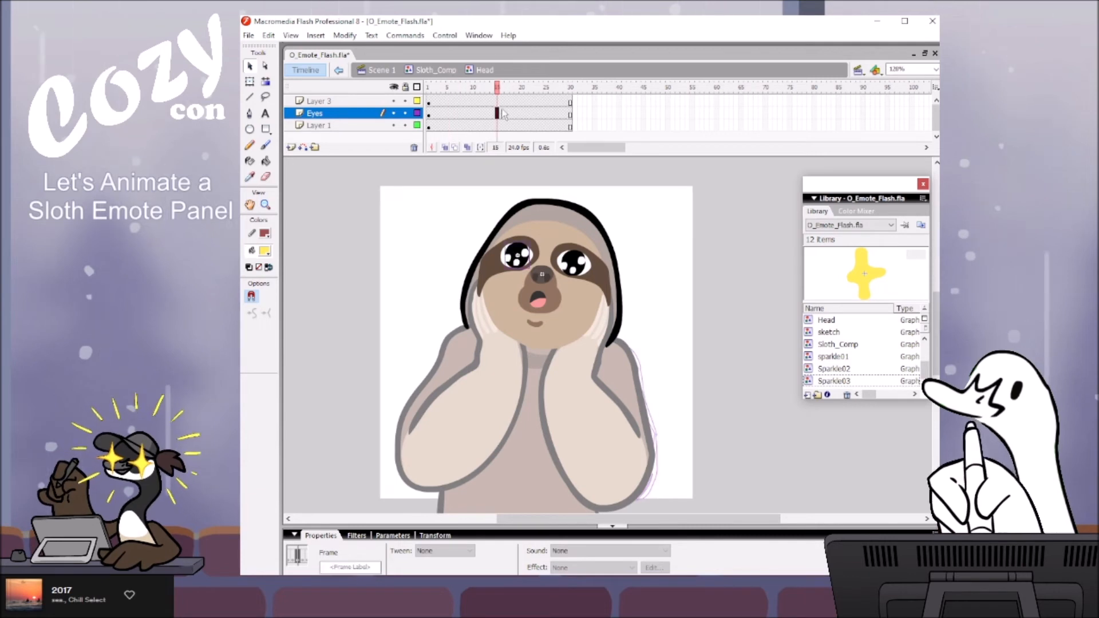
key(F6)
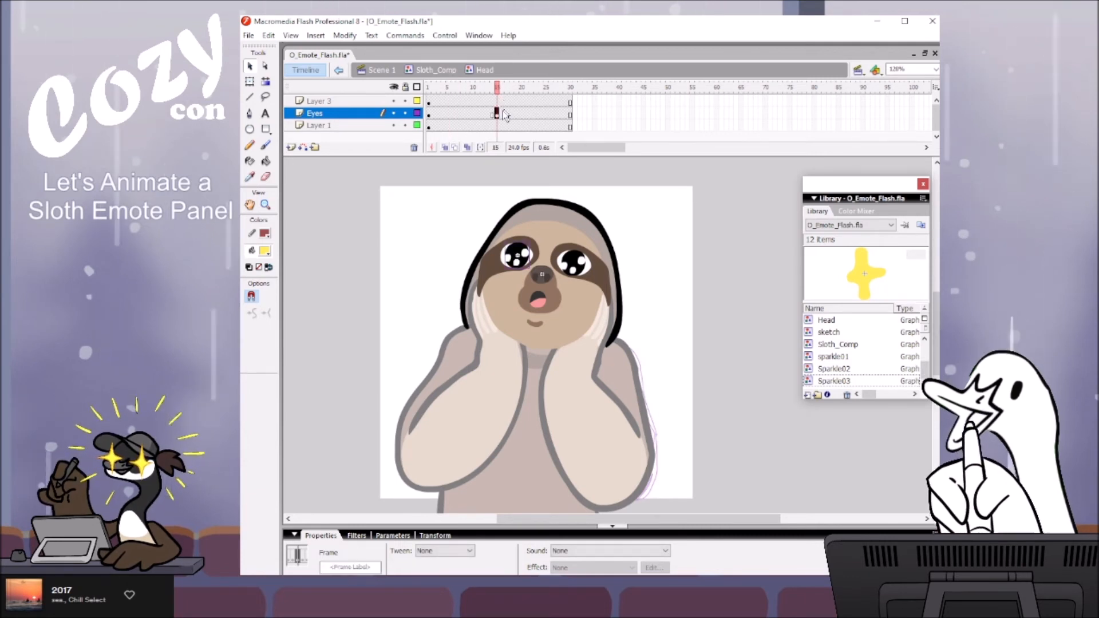
Step: Set both eyes at frame 1 to Single Frame playback and check the left-hand eye's playback option
click(590, 268)
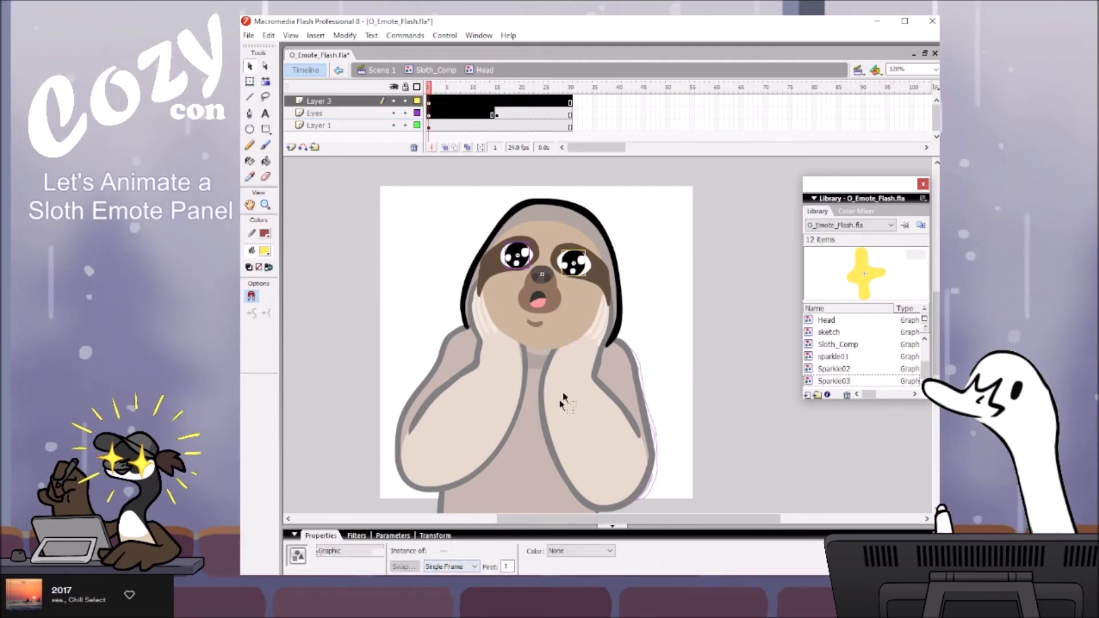
click(699, 286)
click(429, 114)
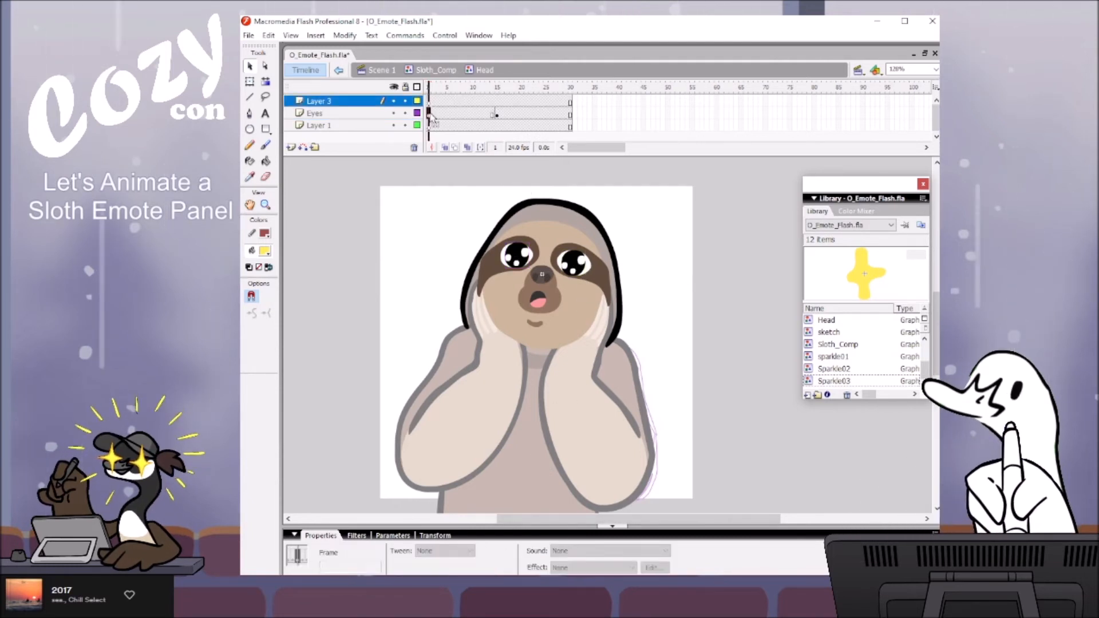
click(519, 260)
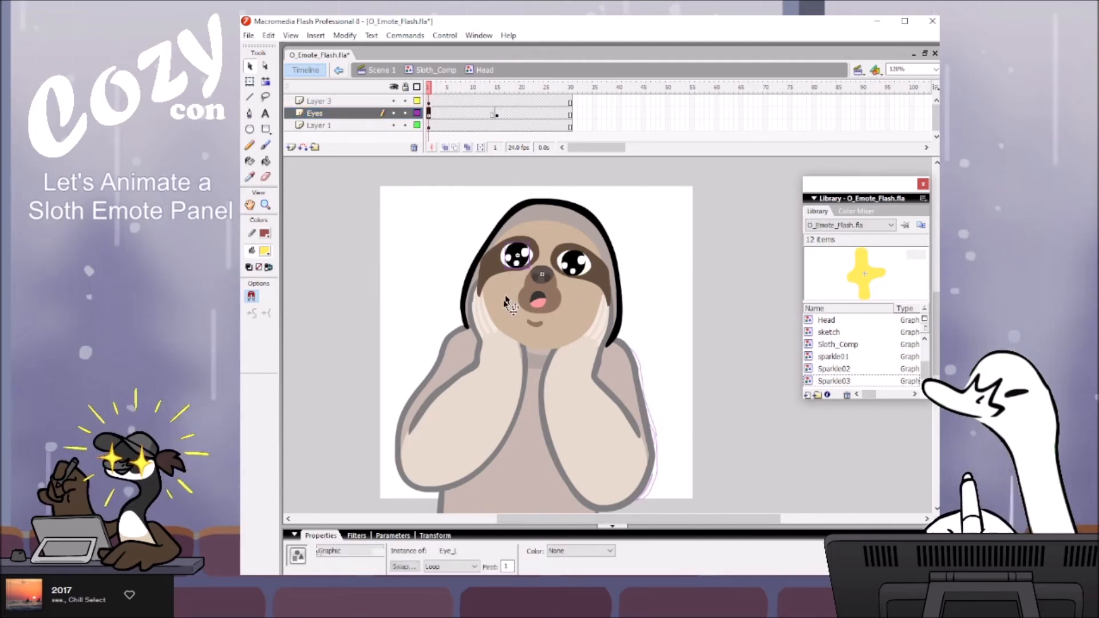
Step: Set the right-hand eye on Layer 3 to Loop playback at frame 15 and save the file
click(497, 113)
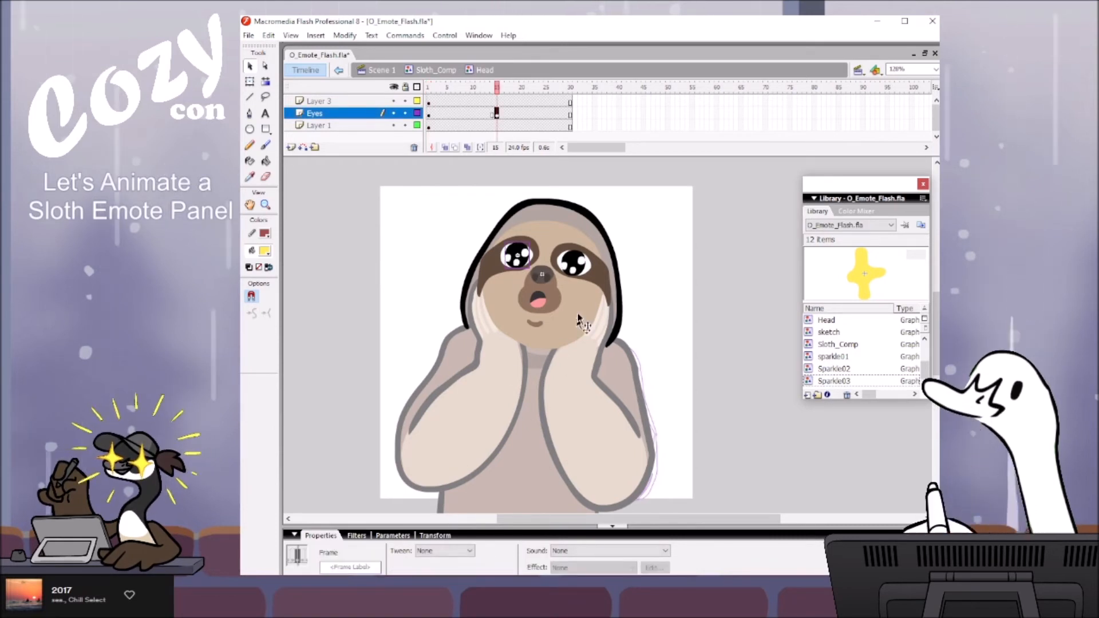
click(579, 271)
click(475, 567)
click(452, 595)
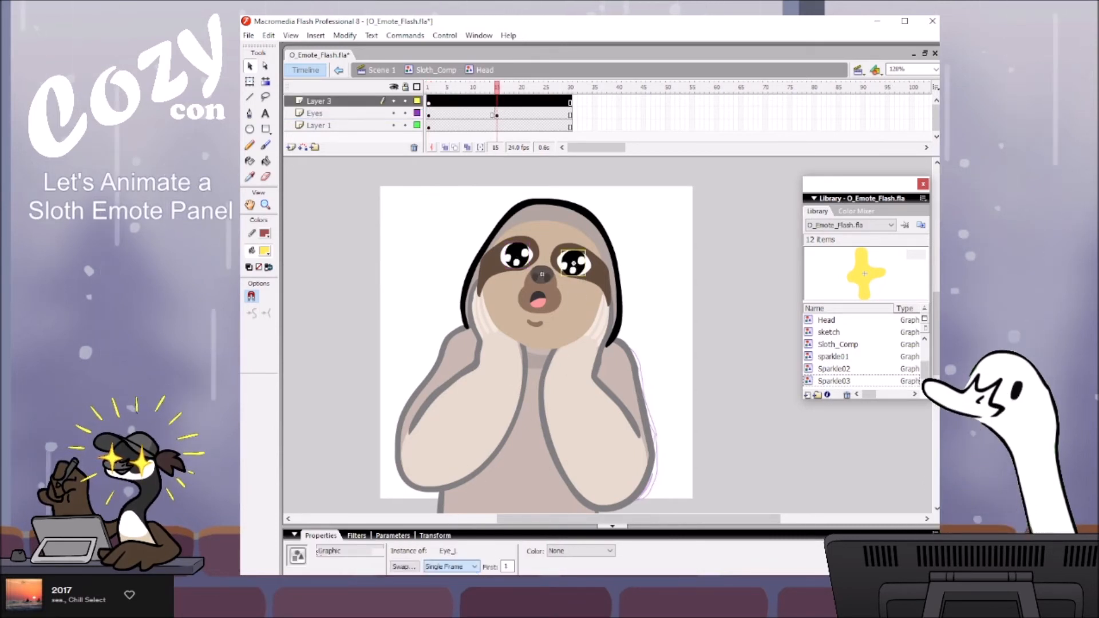
mouse_move(497, 87)
mouse_down()
mouse_move(527, 88)
mouse_move(517, 88)
mouse_up()
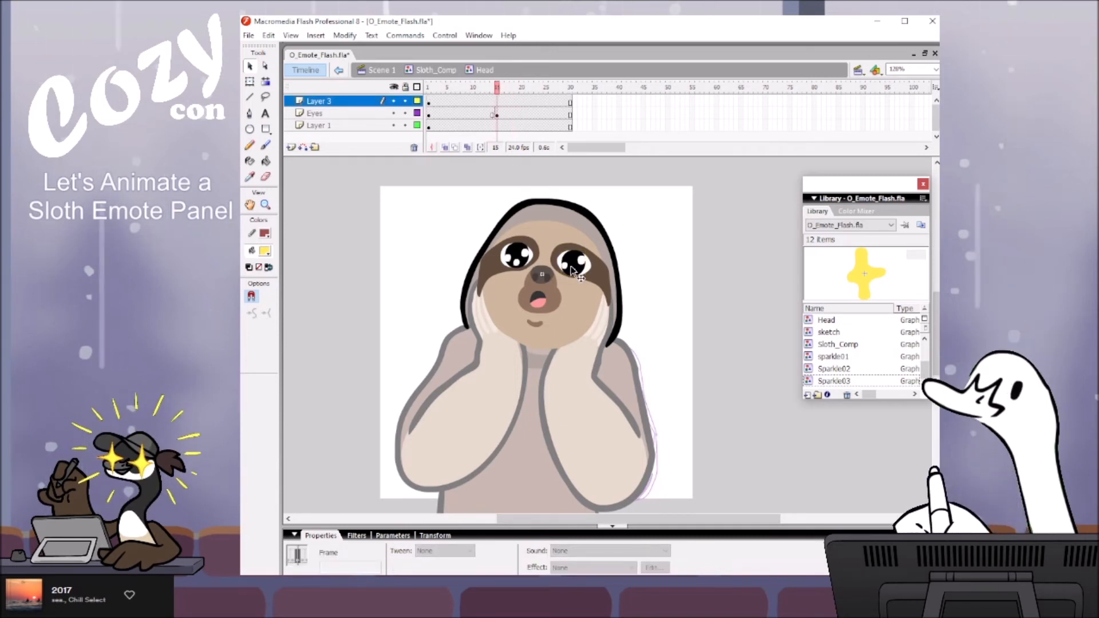
double_click(498, 101)
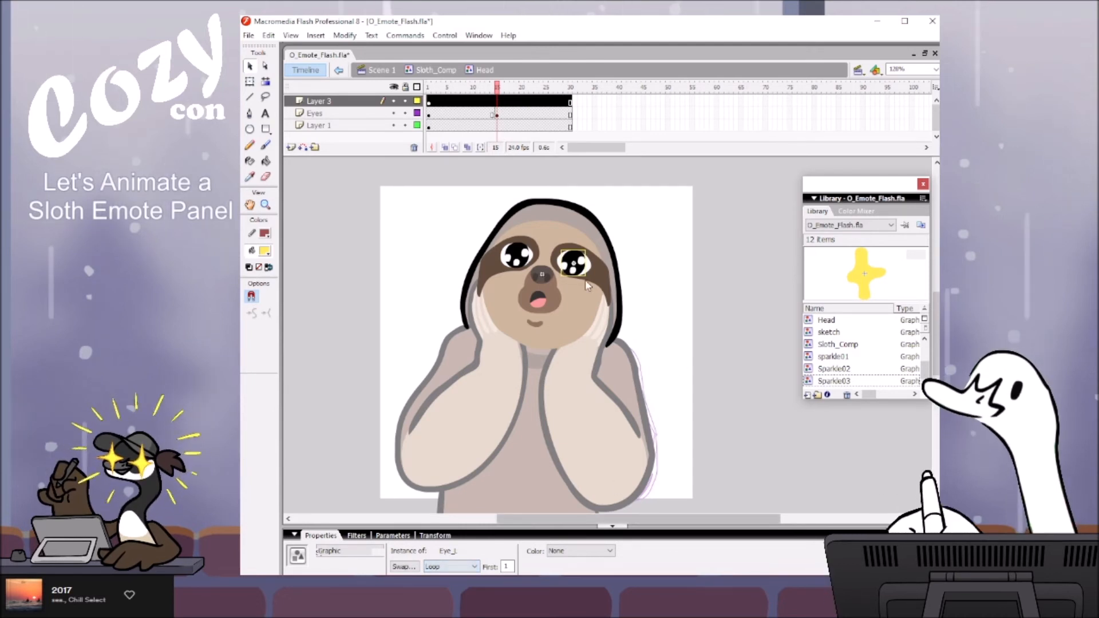
key(ctrl+s)
Step: Set the right-hand eye on Layer 3 to Single Frame playback at frame 1
drag(503, 88, 429, 92)
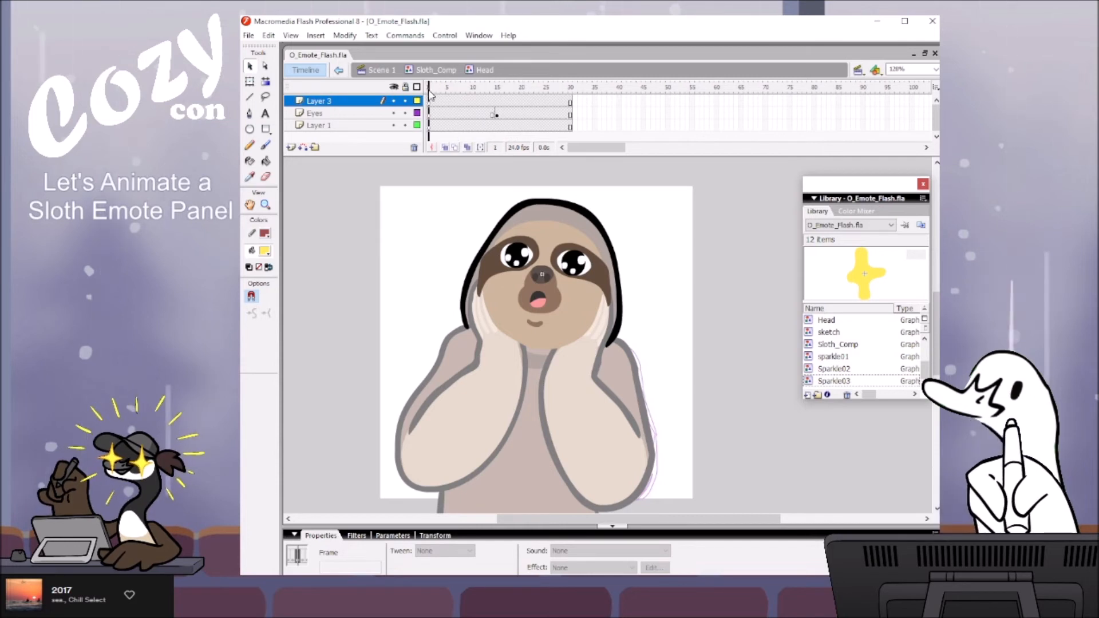
click(574, 263)
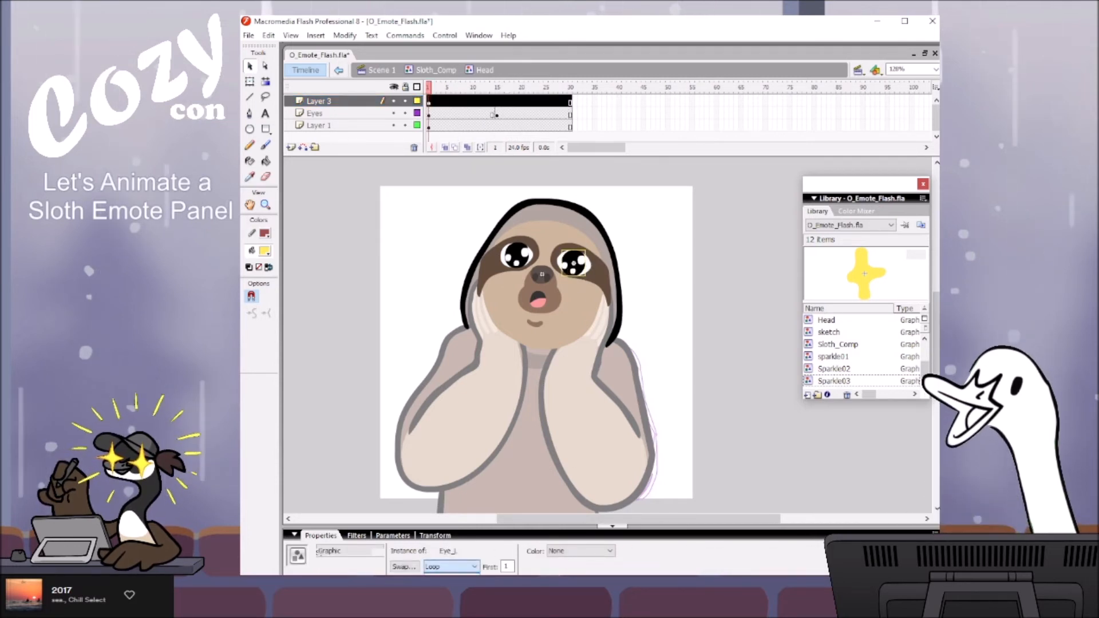
click(711, 311)
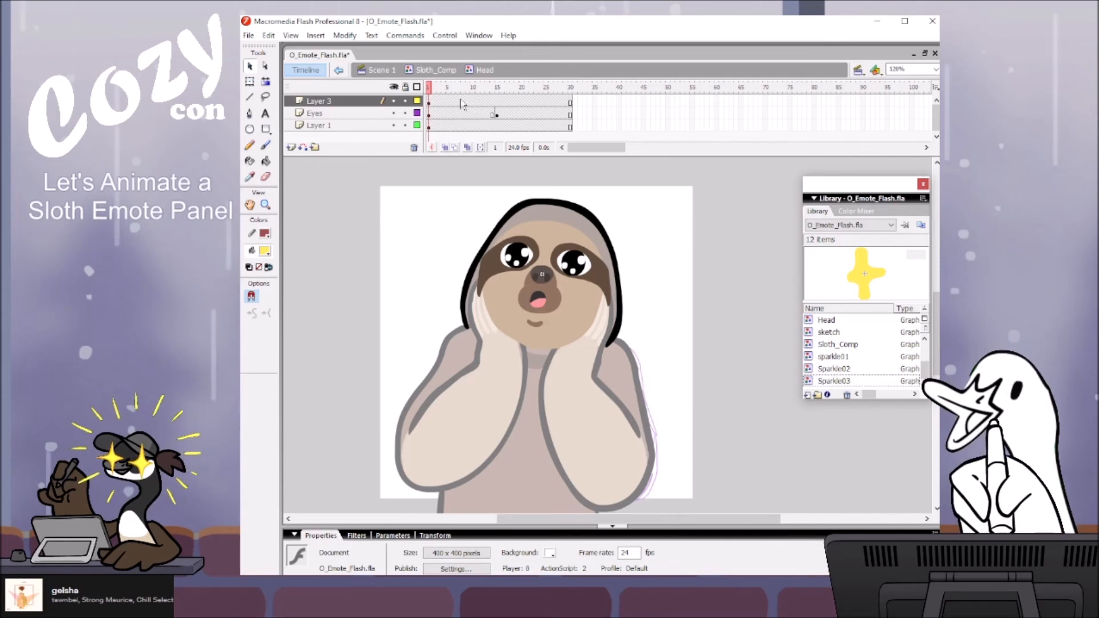
Step: Move the right-hand eye from Layer 3 in place onto the Eyes layer's frame 15 keyframe, with Loop playback
drag(444, 87, 497, 80)
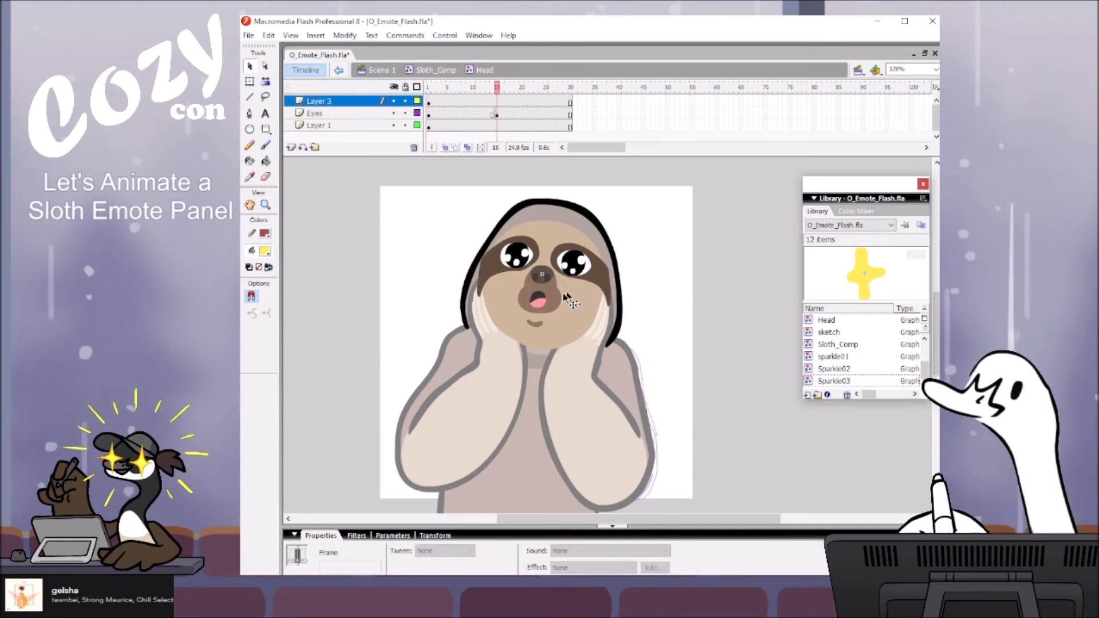
click(514, 255)
click(563, 262)
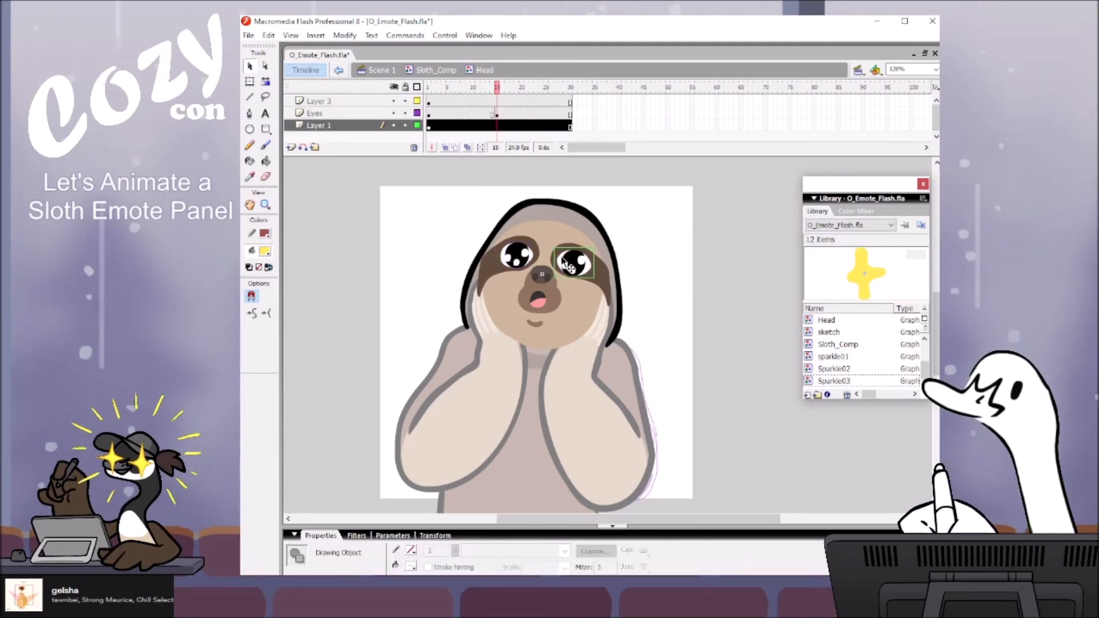
click(582, 268)
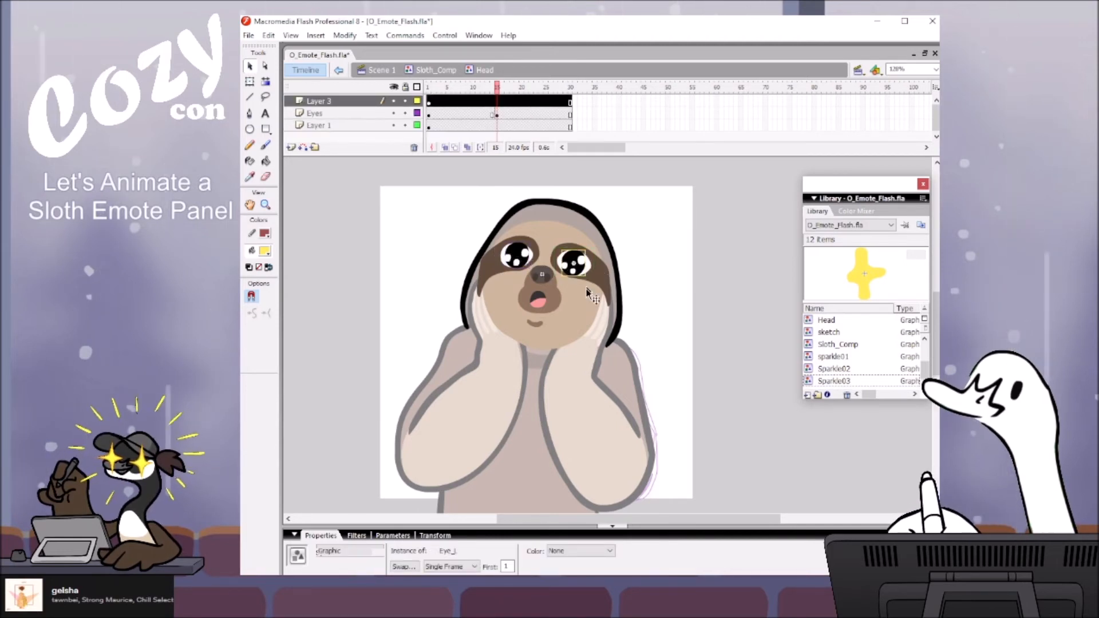
key(Delete)
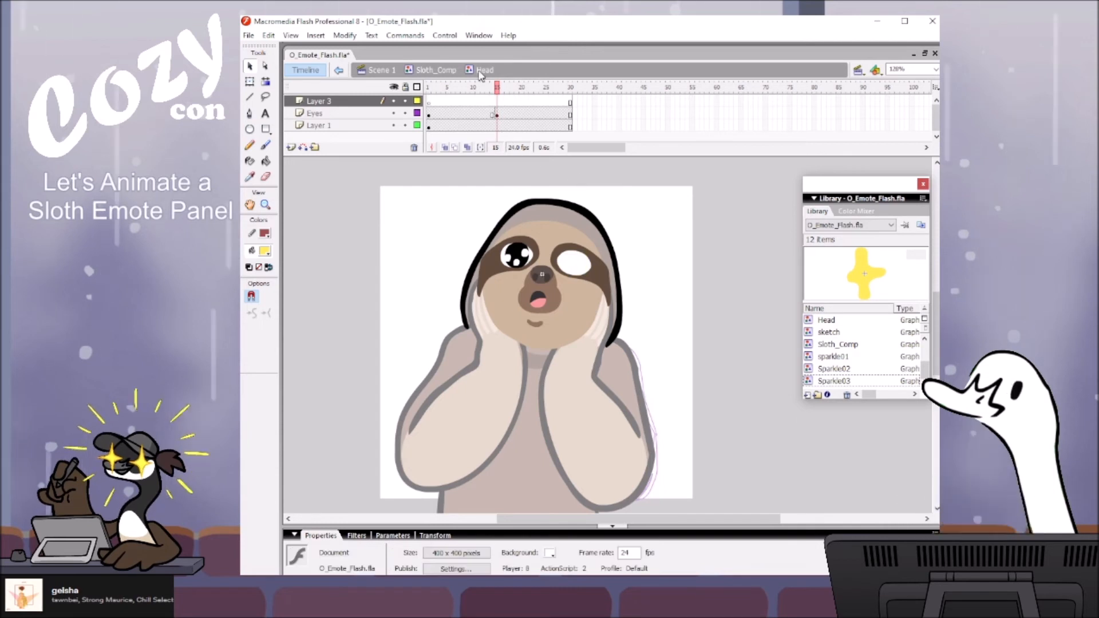
click(497, 113)
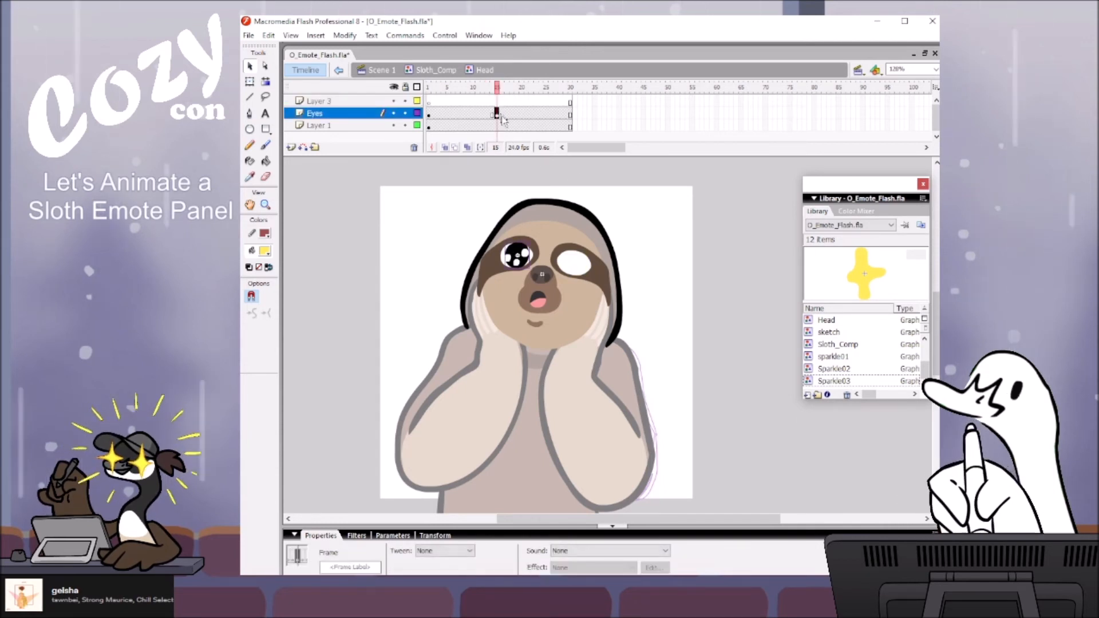
key(ctrl+shift+v)
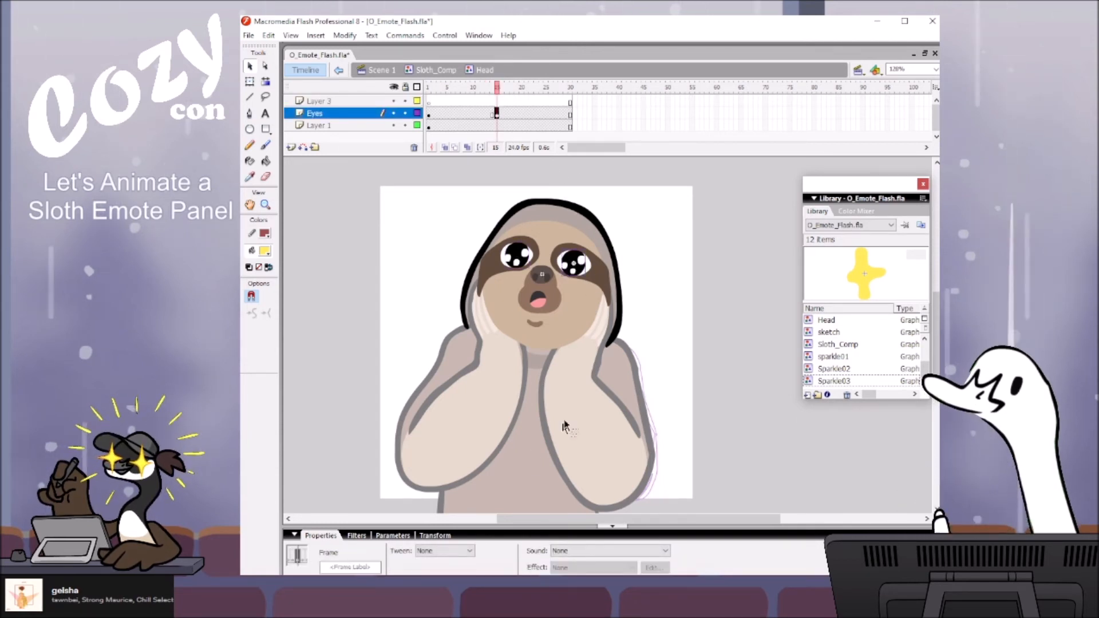
click(576, 277)
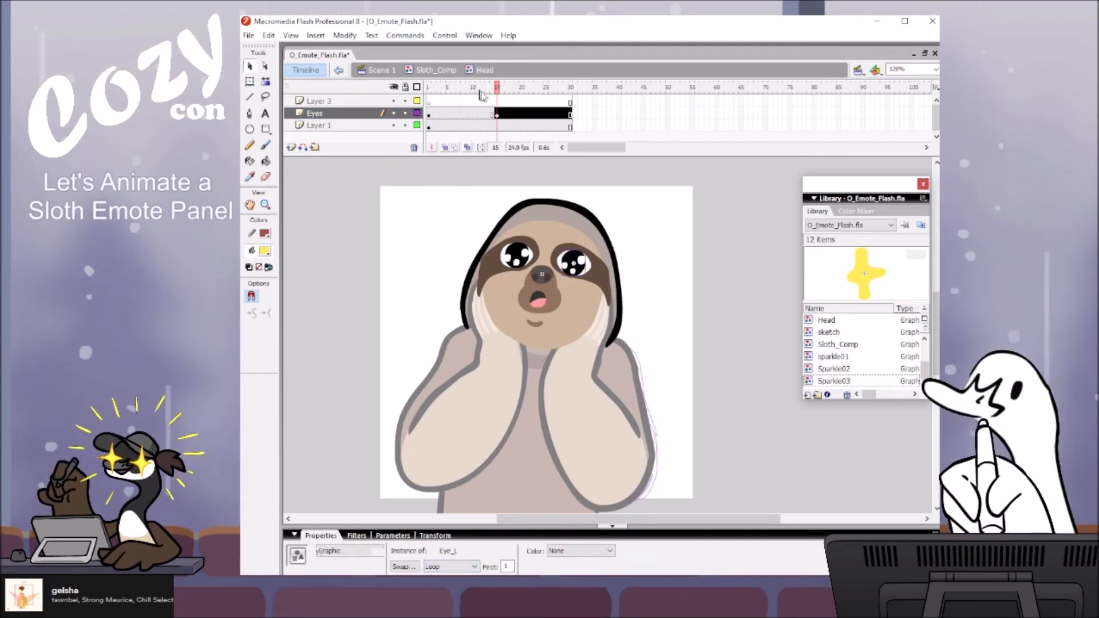
Step: Copy the right-hand eye from frame 15 into frame 1 of the Eyes layer, keeping its exact position
click(498, 86)
mouse_move(497, 86)
mouse_down()
mouse_move(470, 86)
mouse_move(497, 86)
mouse_up()
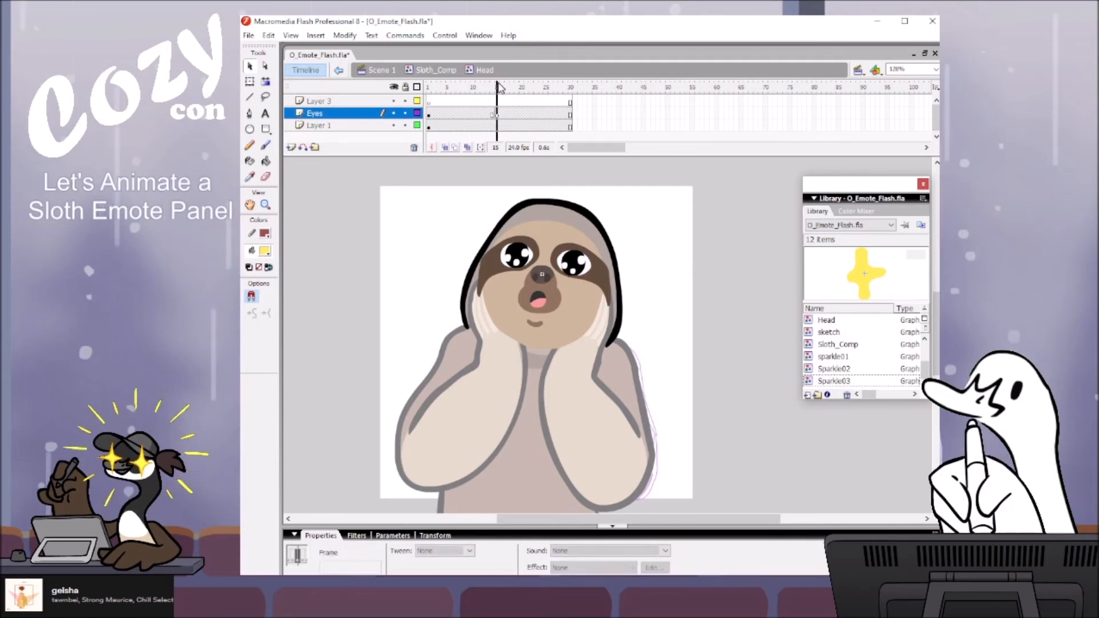
click(577, 261)
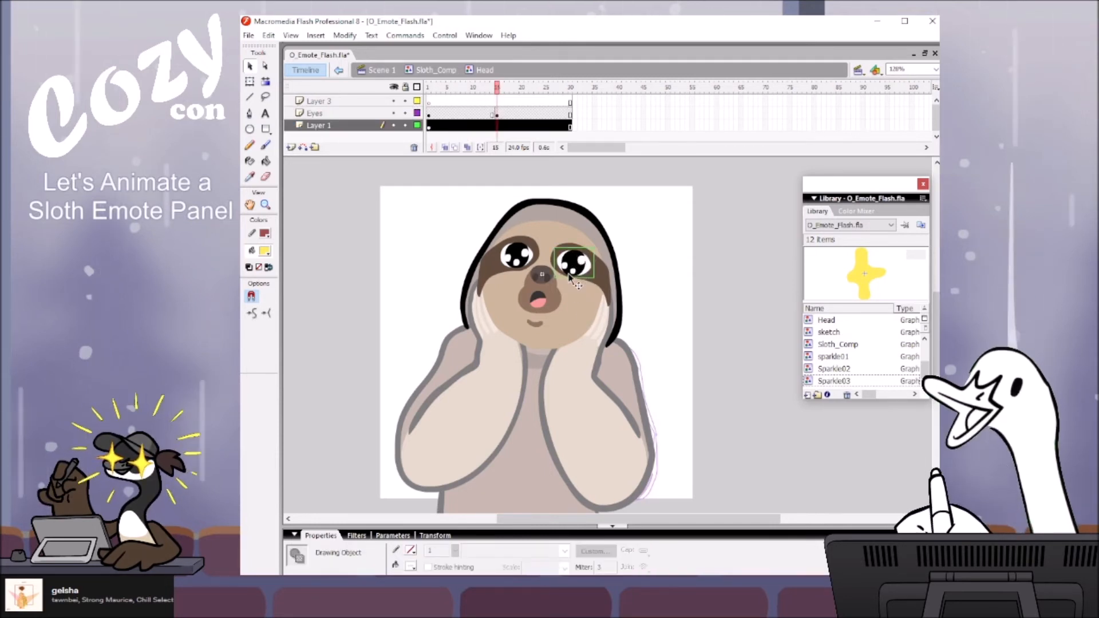
click(574, 262)
key(Delete)
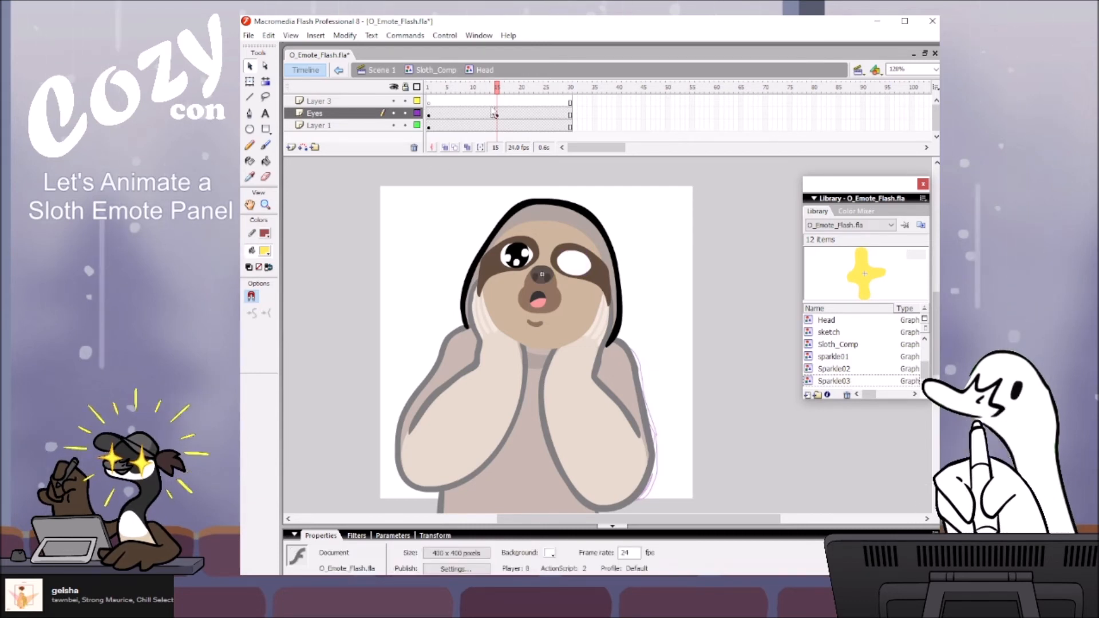
key(ctrl+z)
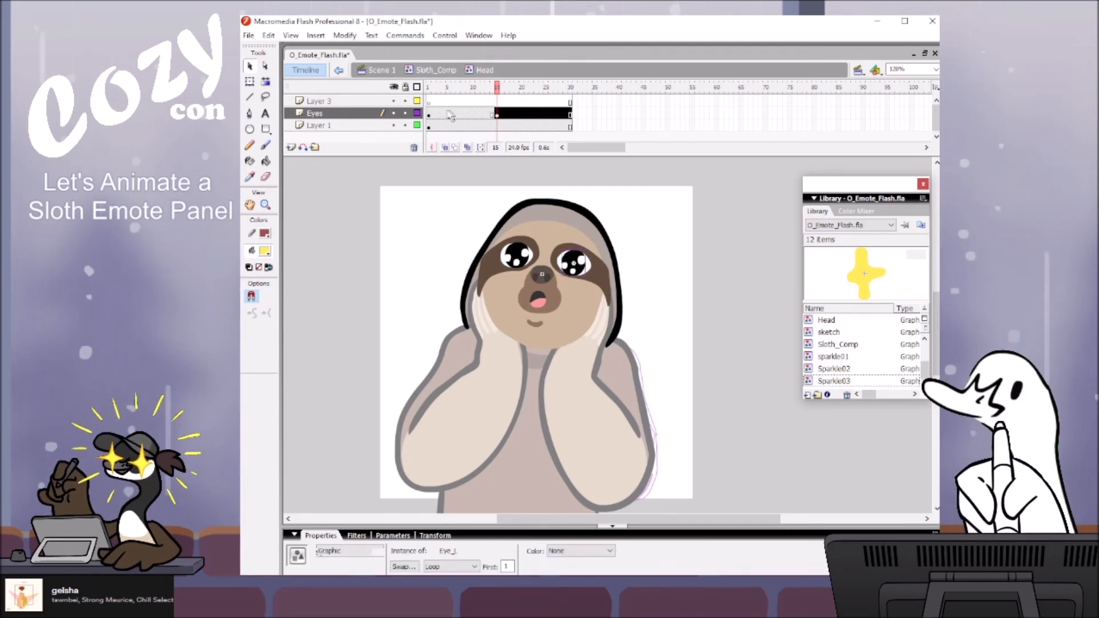
click(429, 114)
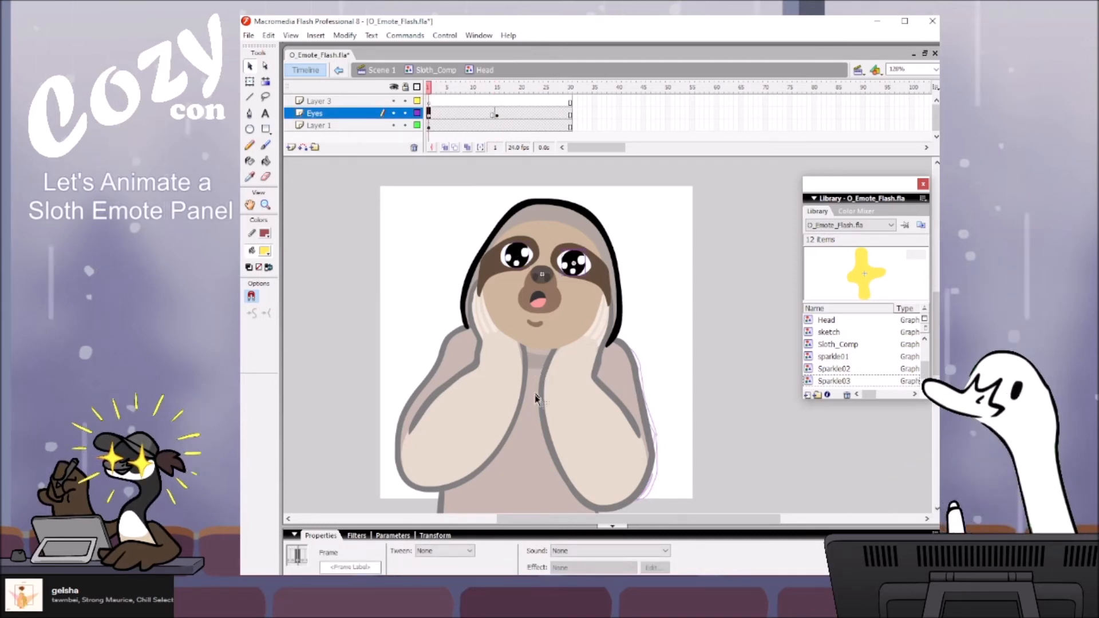
Step: Set the right-hand eye at frame 1 of the Eyes layer to Single Frame playback and check the frames before frame 15
drag(651, 257, 535, 303)
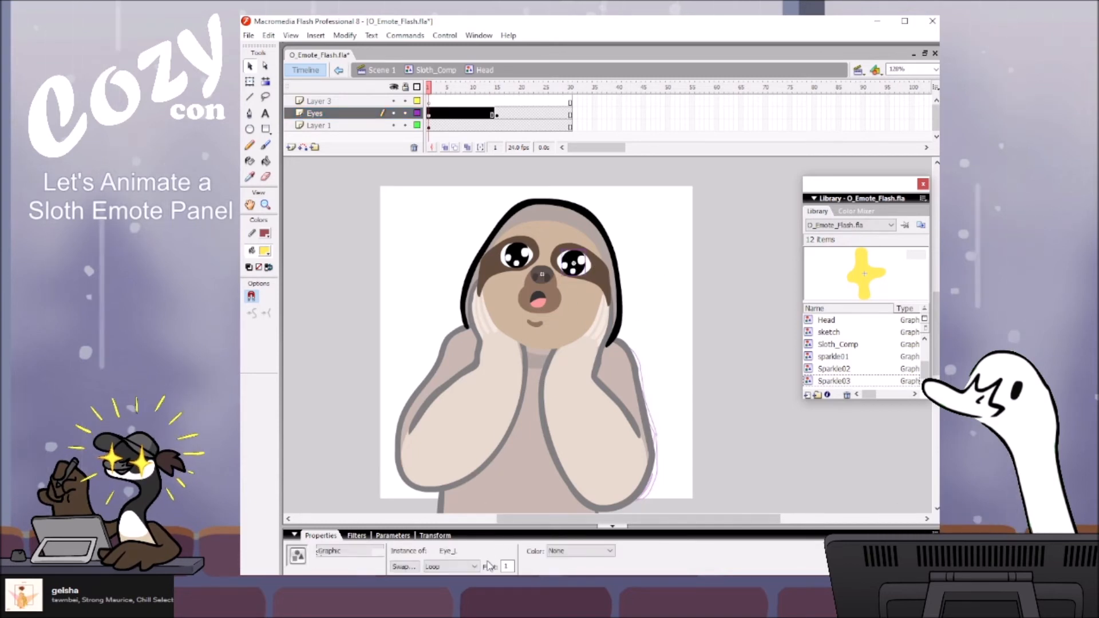
click(469, 567)
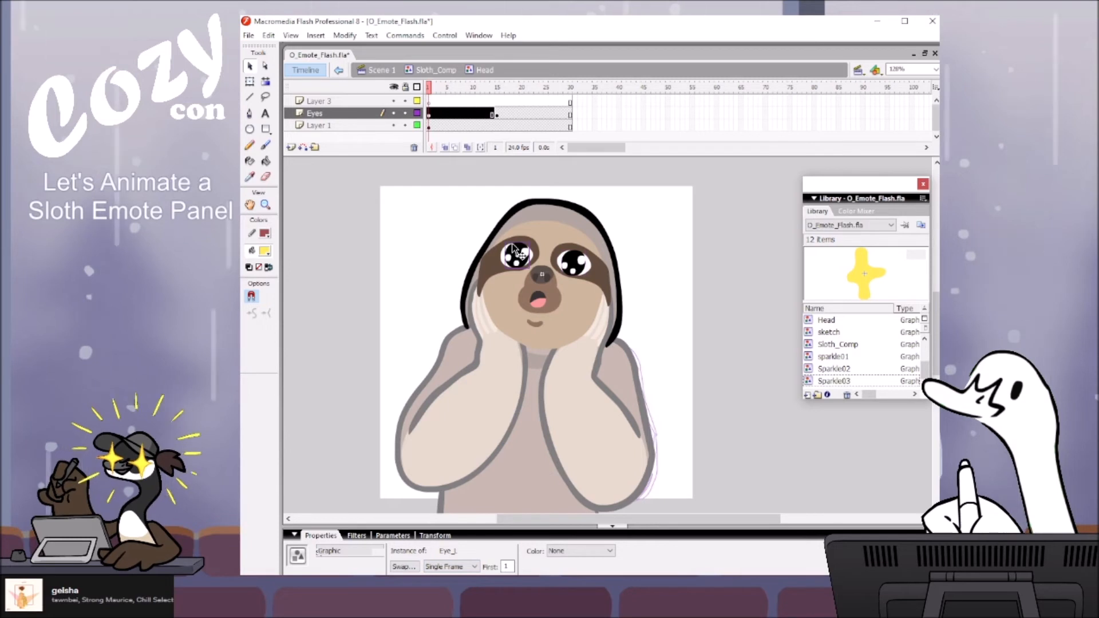
drag(459, 90, 506, 103)
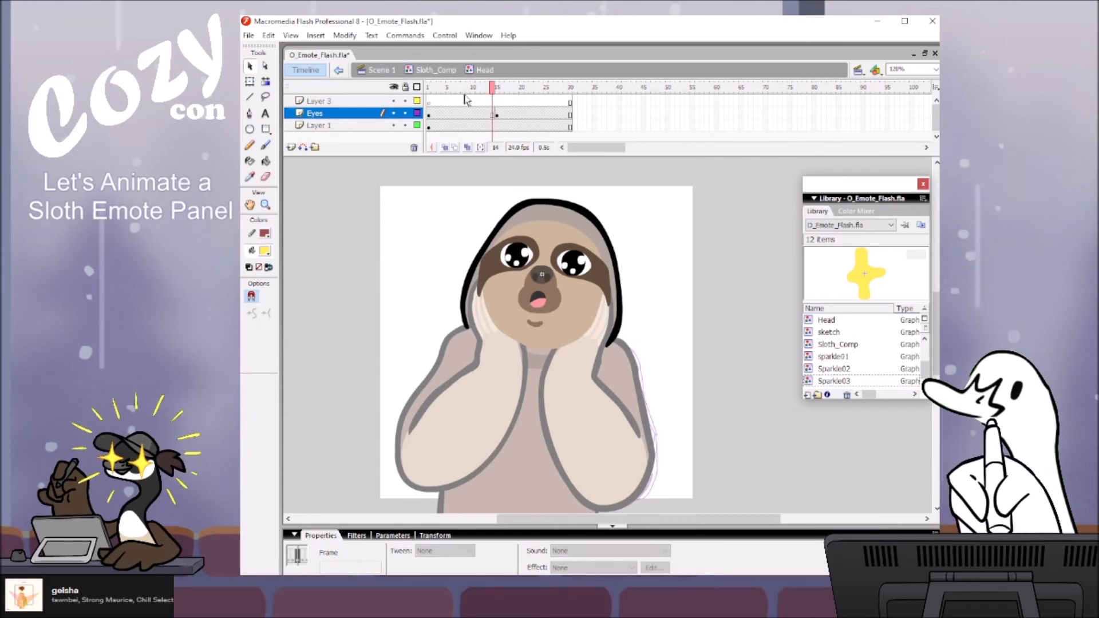
Step: Compare the eyes at frames 1, 14 and 15 of the Eyes layer, and scrub the frames up to 30
key(Home)
click(521, 264)
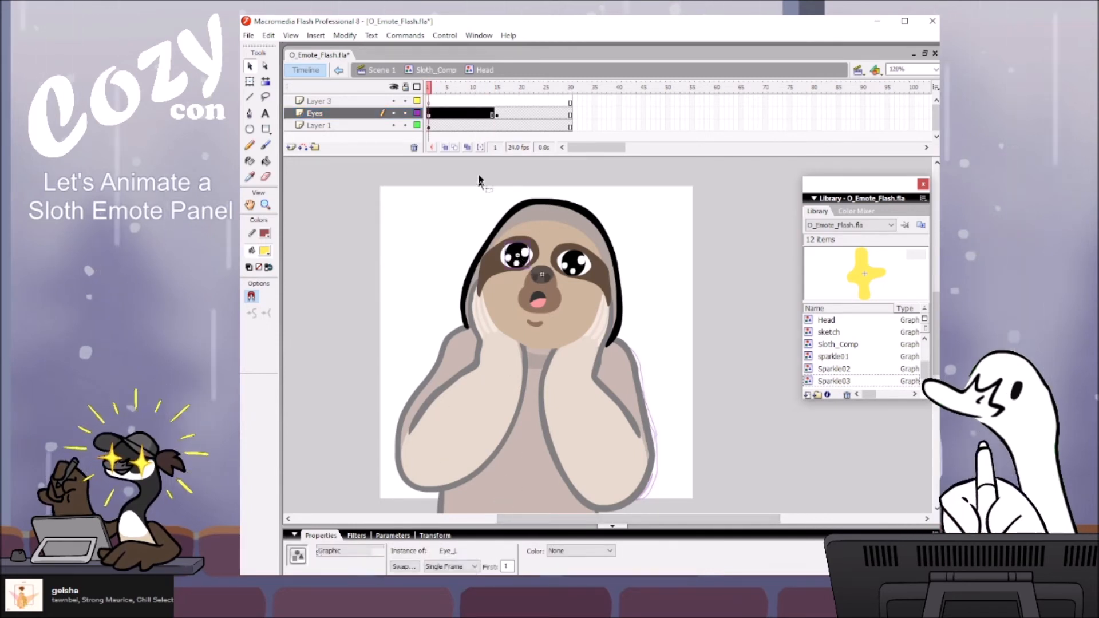
drag(460, 88, 495, 101)
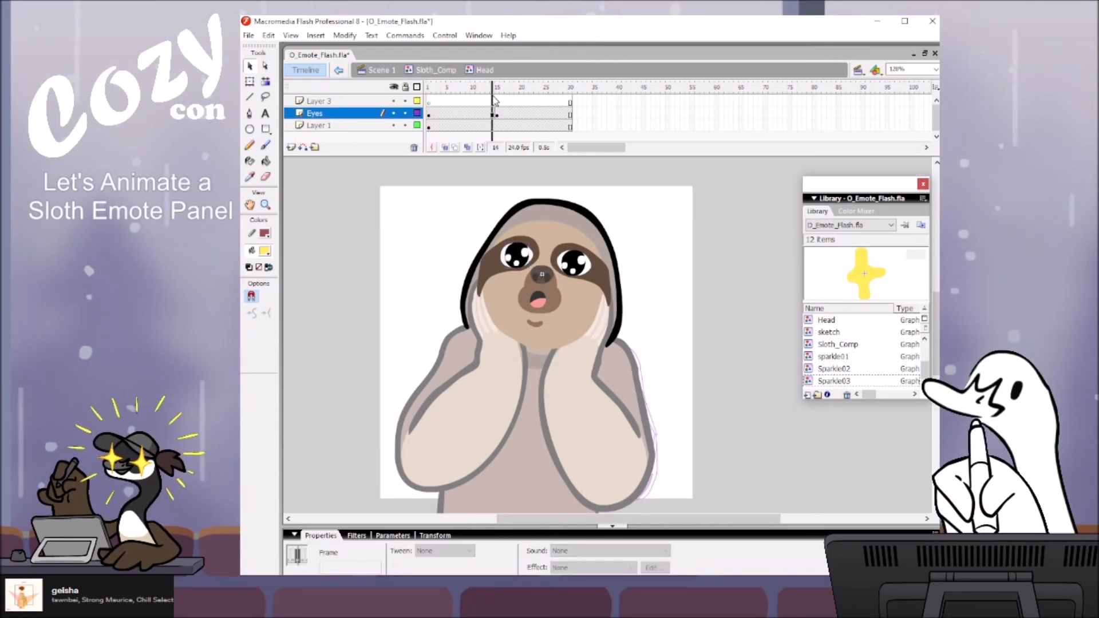
click(496, 113)
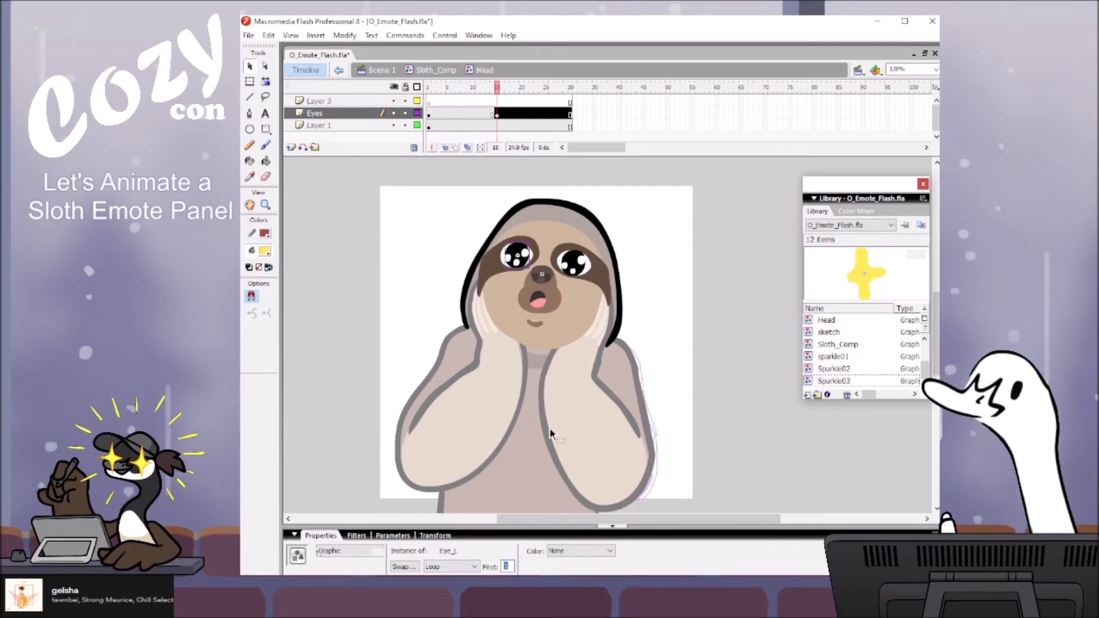
click(578, 264)
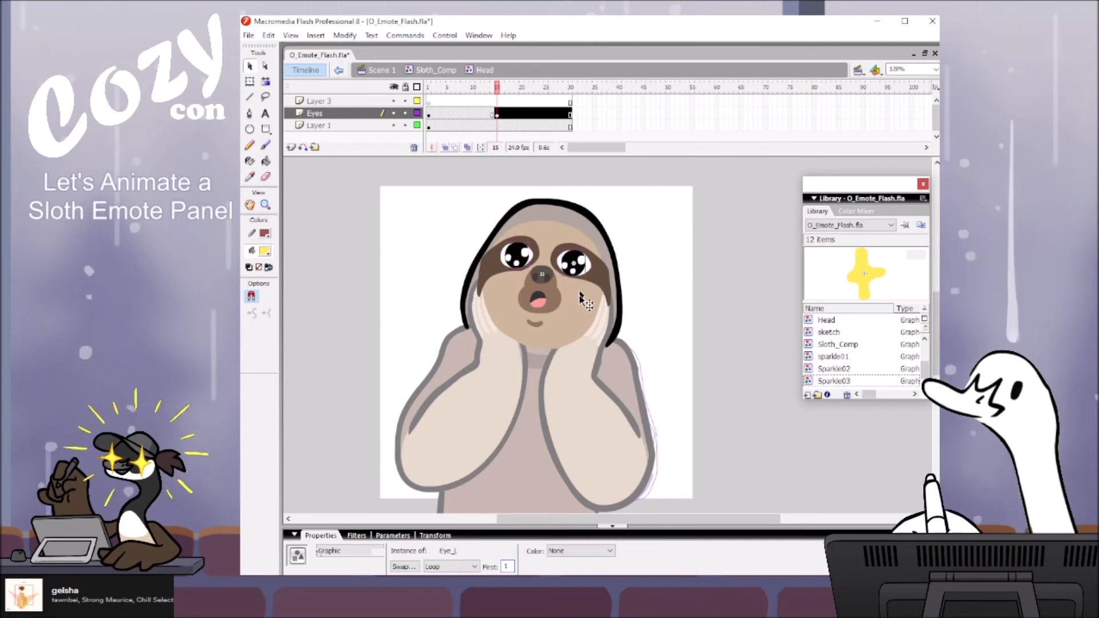
click(536, 87)
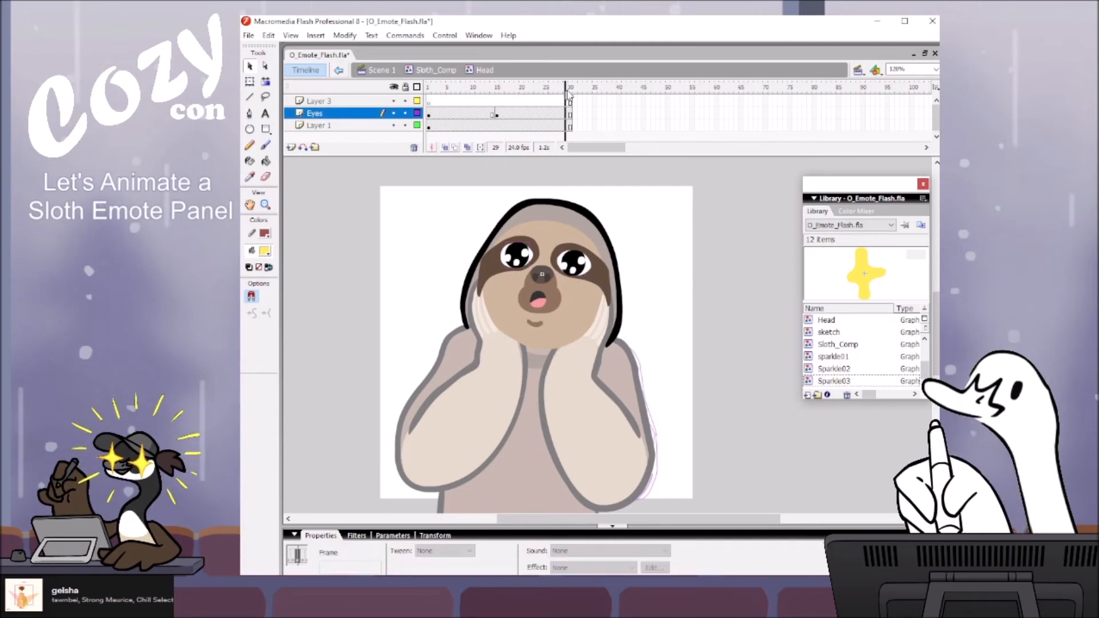
drag(537, 89, 512, 87)
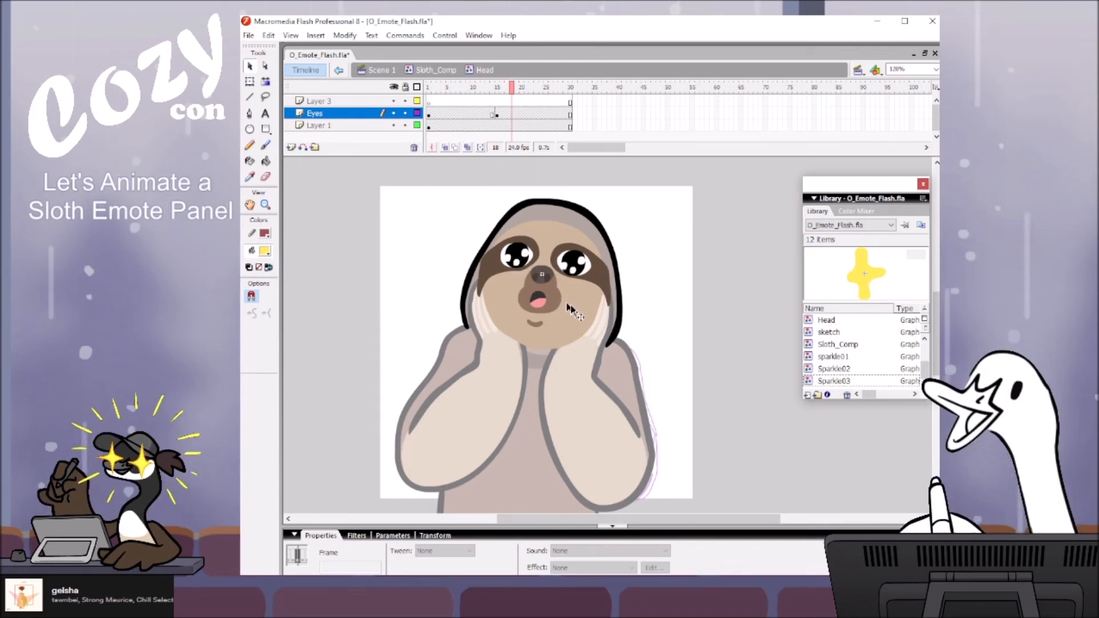
Step: Move the nose, muzzle, mouth and chin artwork from Layer 1 in place onto frame 1 of Layer 3
click(538, 303)
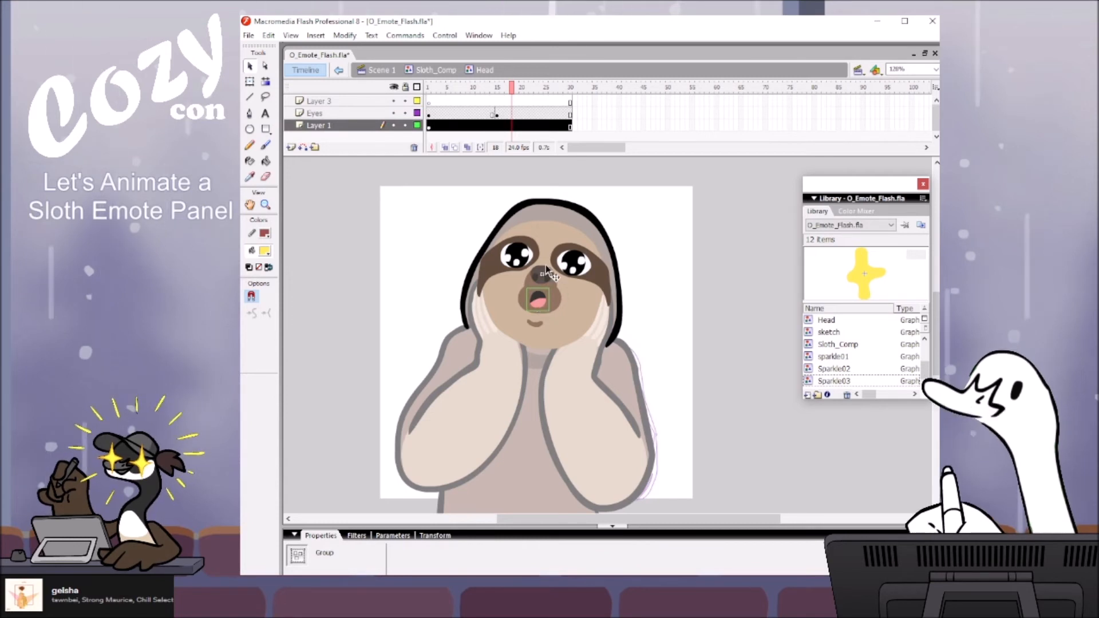
click(553, 309)
click(536, 328)
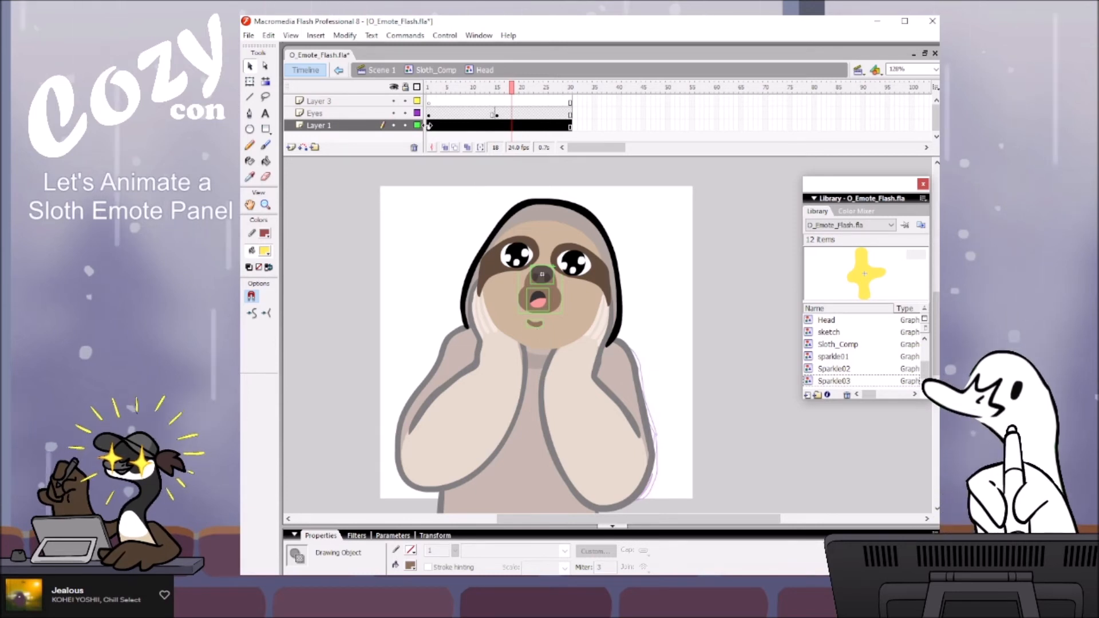
key(Delete)
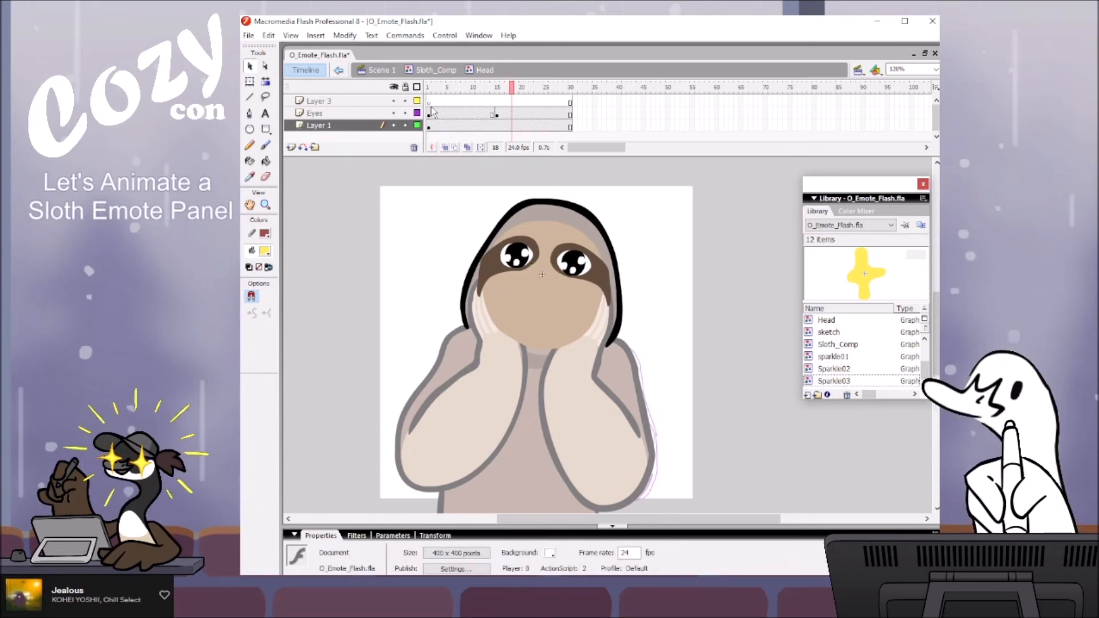
click(430, 101)
key(ctrl+shift+v)
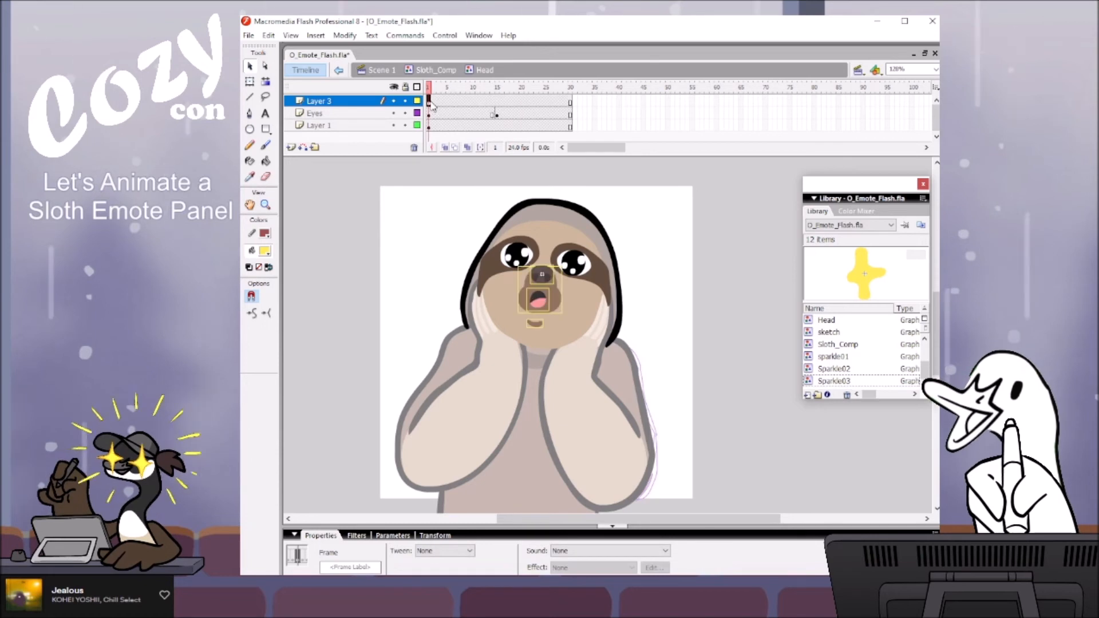
Step: Insert Layer 3 keyframes for the ungrouped nose-and-mouth artwork at frames 15 and 4
click(497, 102)
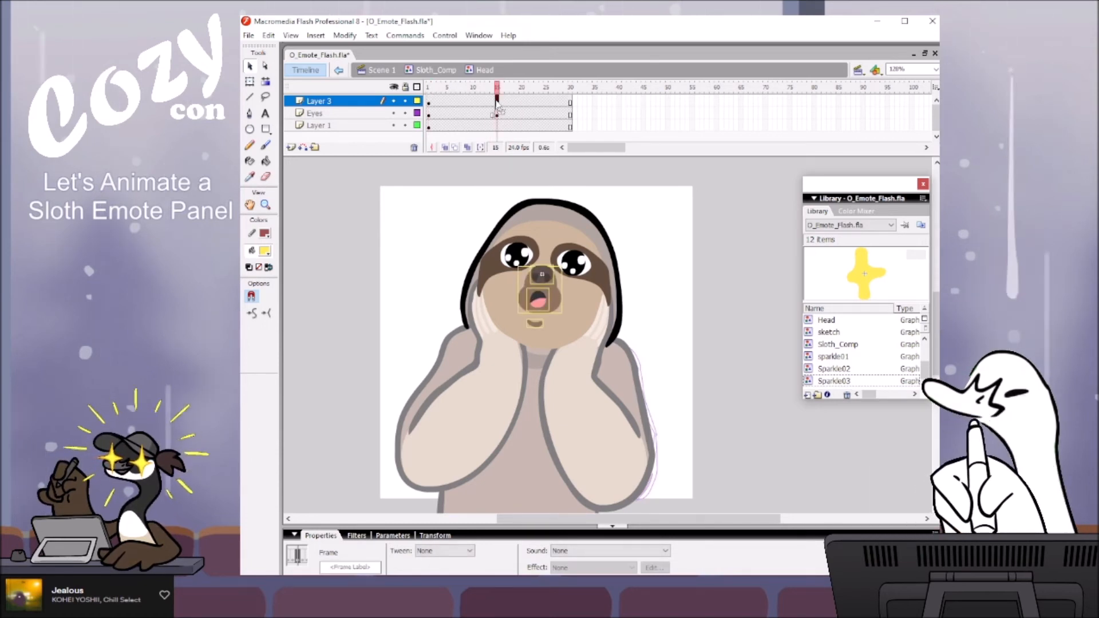
click(430, 103)
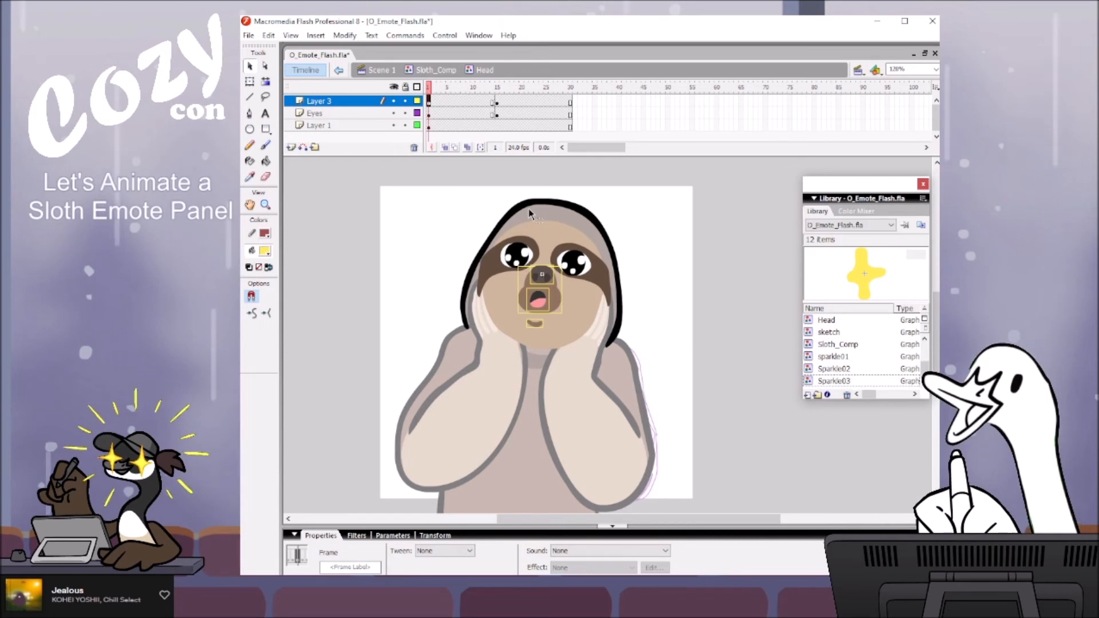
click(643, 262)
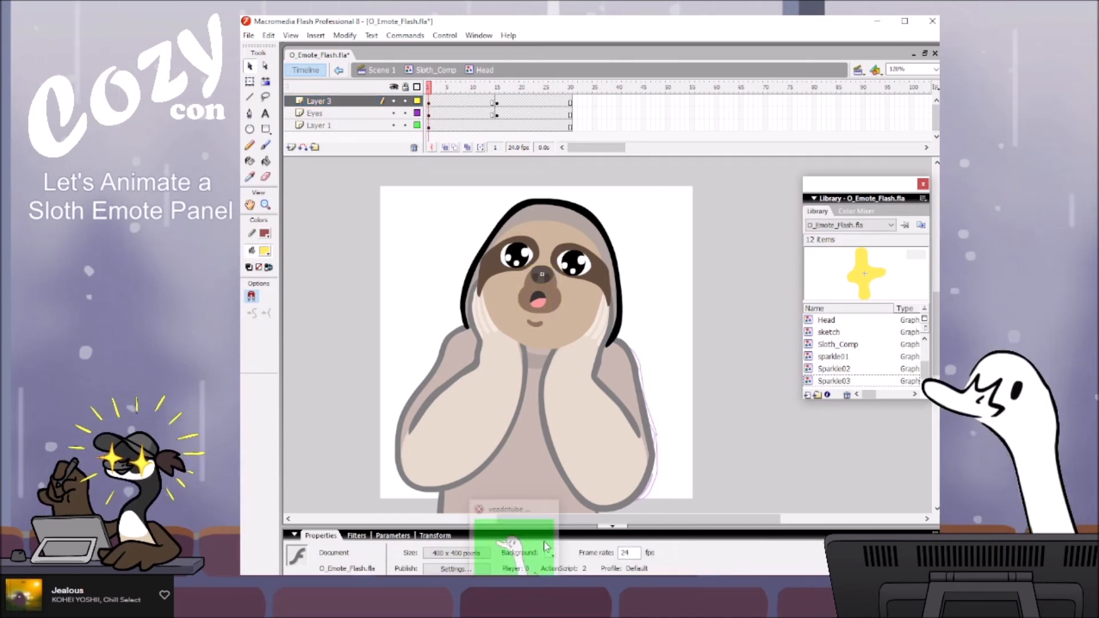
click(437, 101)
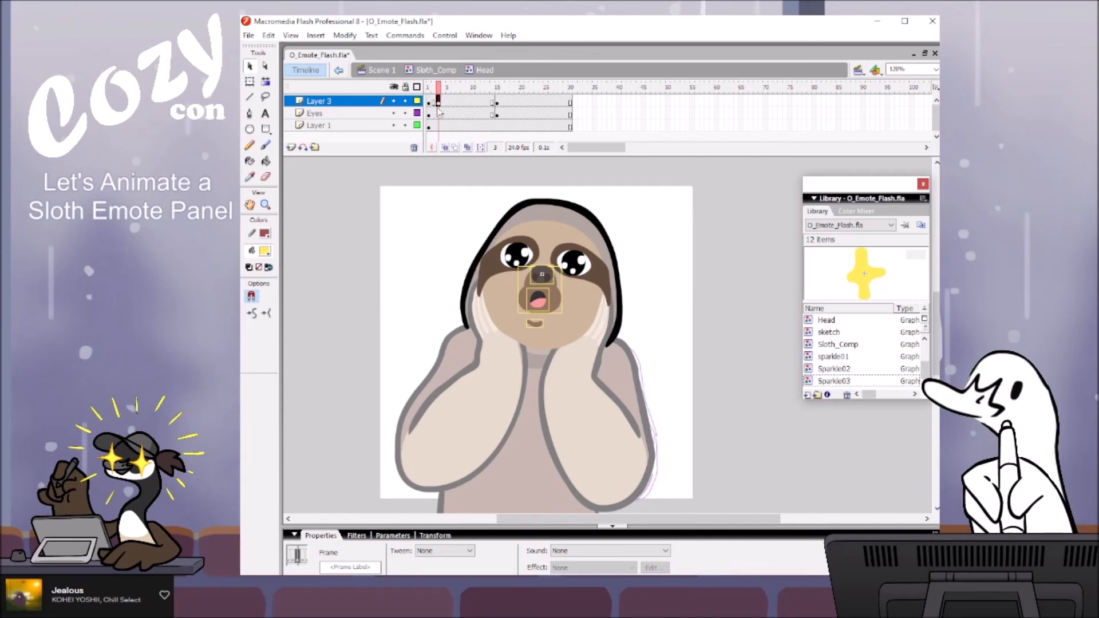
drag(440, 102, 445, 102)
click(428, 102)
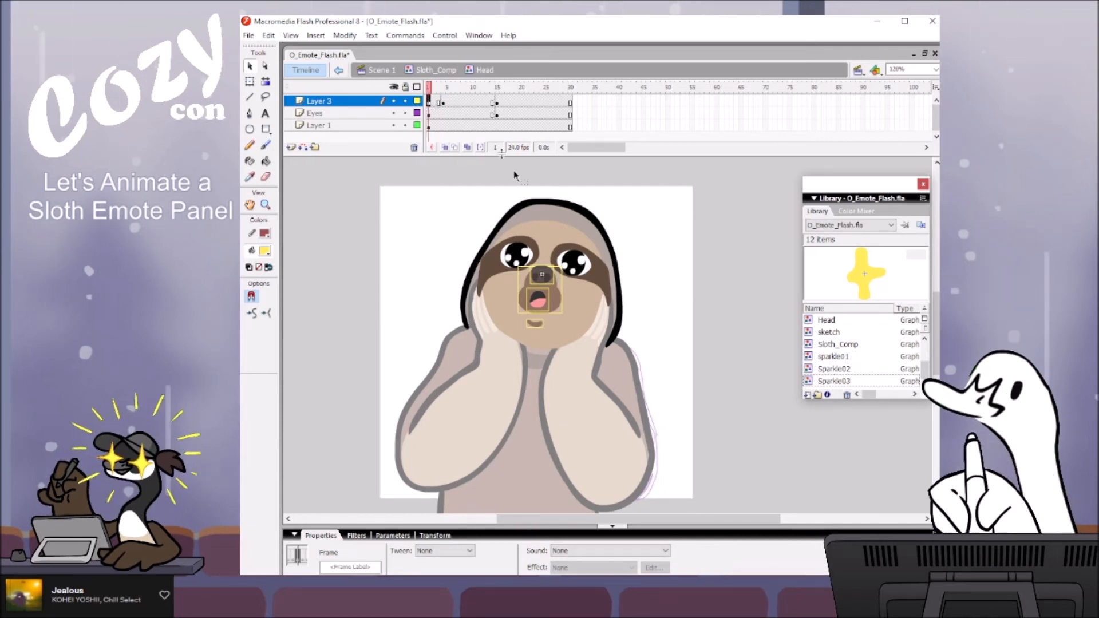
Step: Try to transform the loose nose-and-mouth artwork at frame 1 of Layer 3, and undo the attempt
key(z)
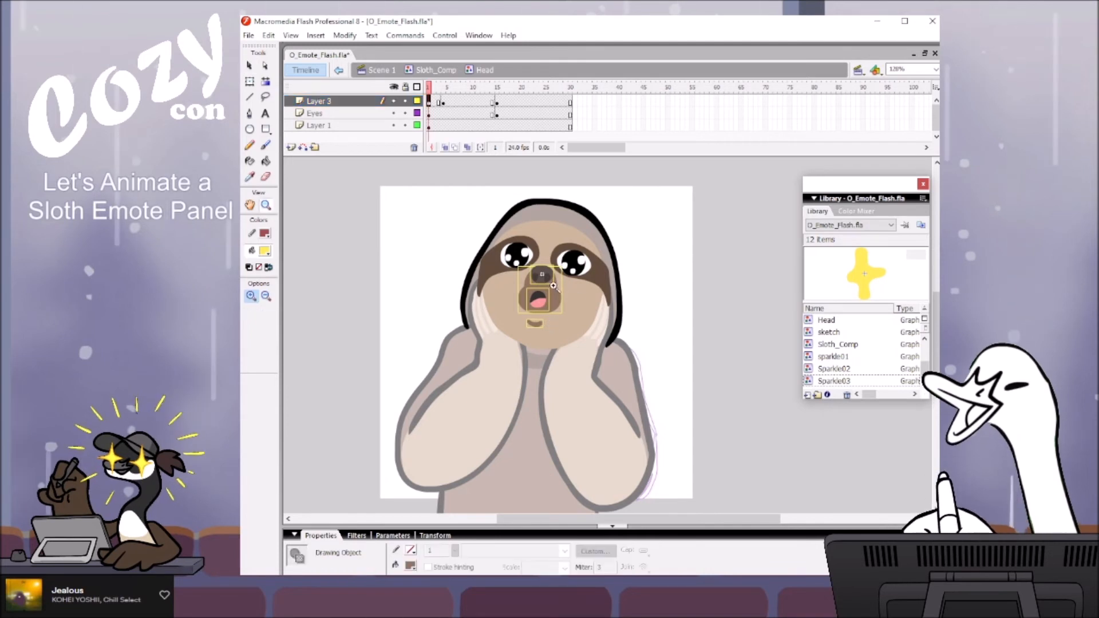
click(554, 285)
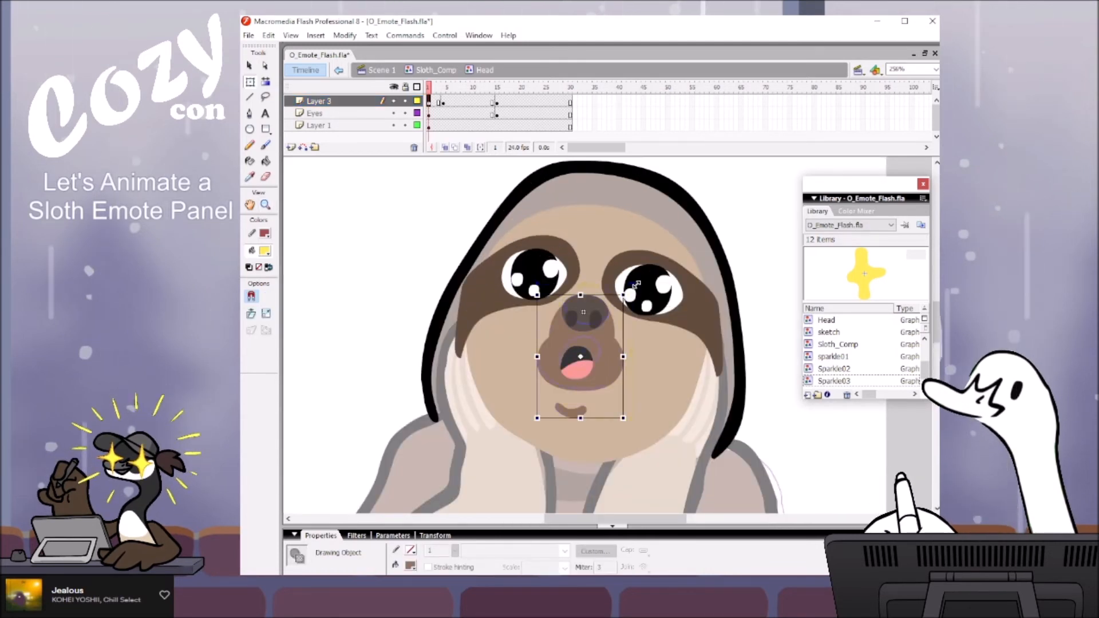
drag(636, 284, 640, 283)
key(ctrl+z)
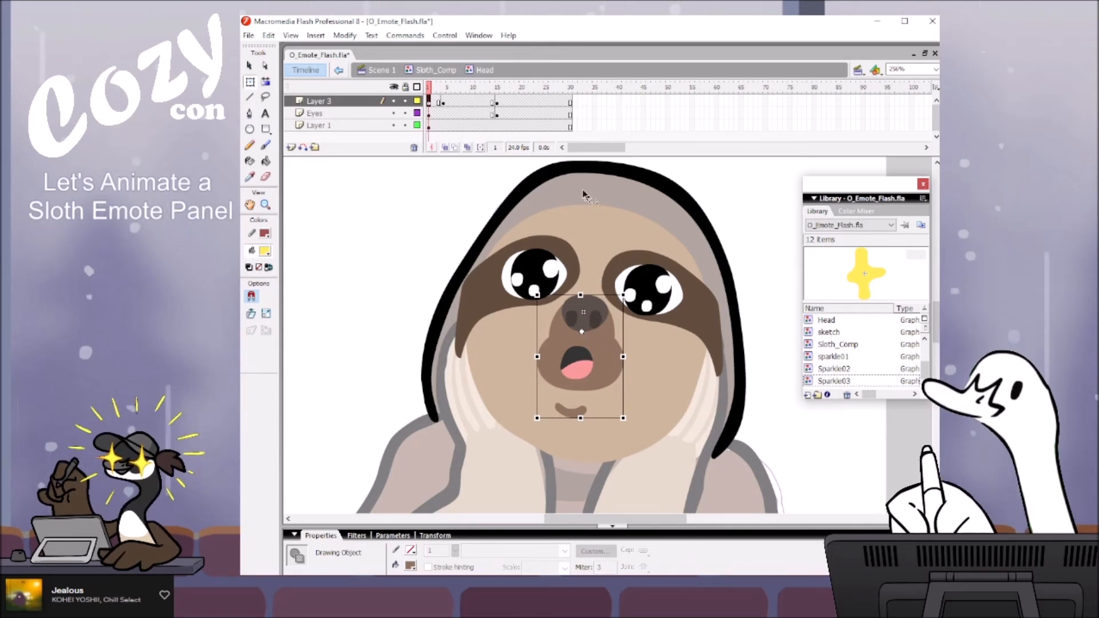
Step: Clear the keyframes at frames 4 and 15 of Layer 3
click(444, 103)
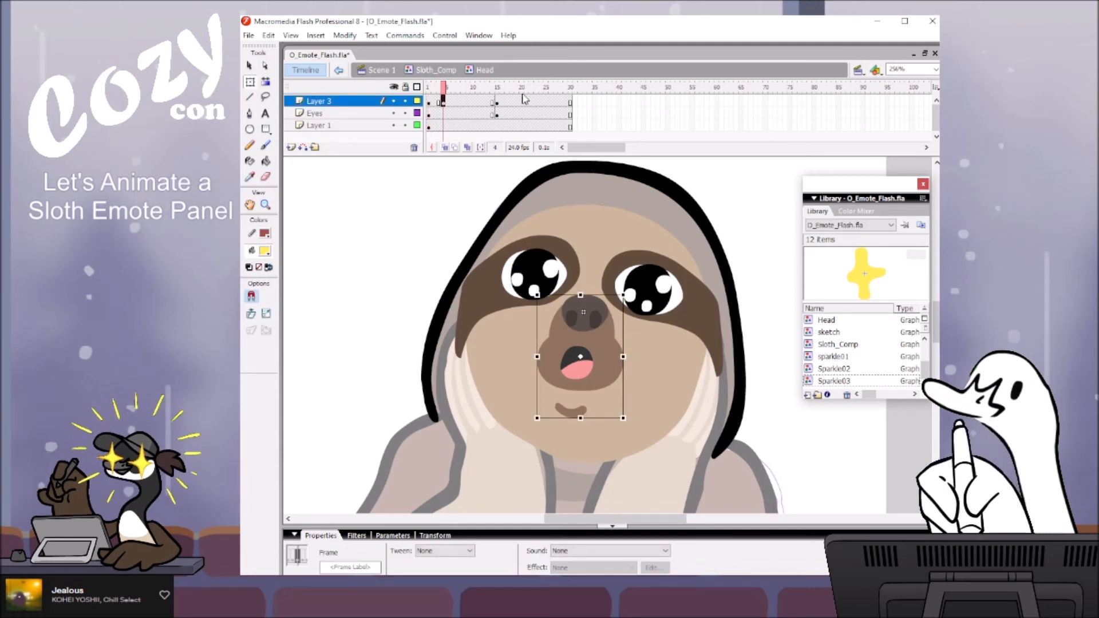
click(497, 102)
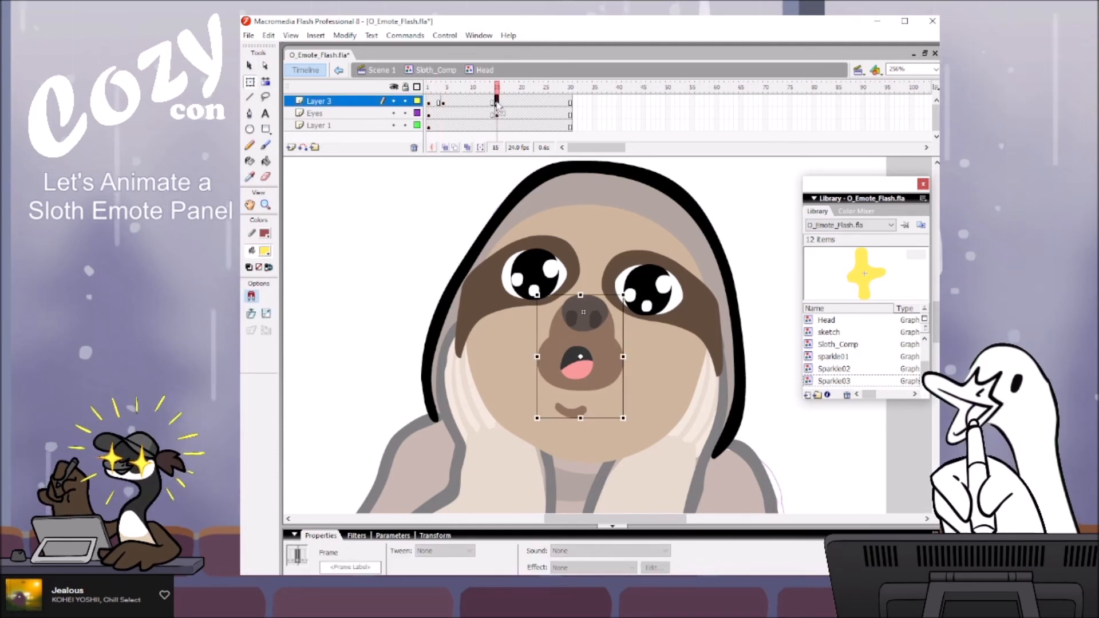
right_click(445, 100)
click(518, 182)
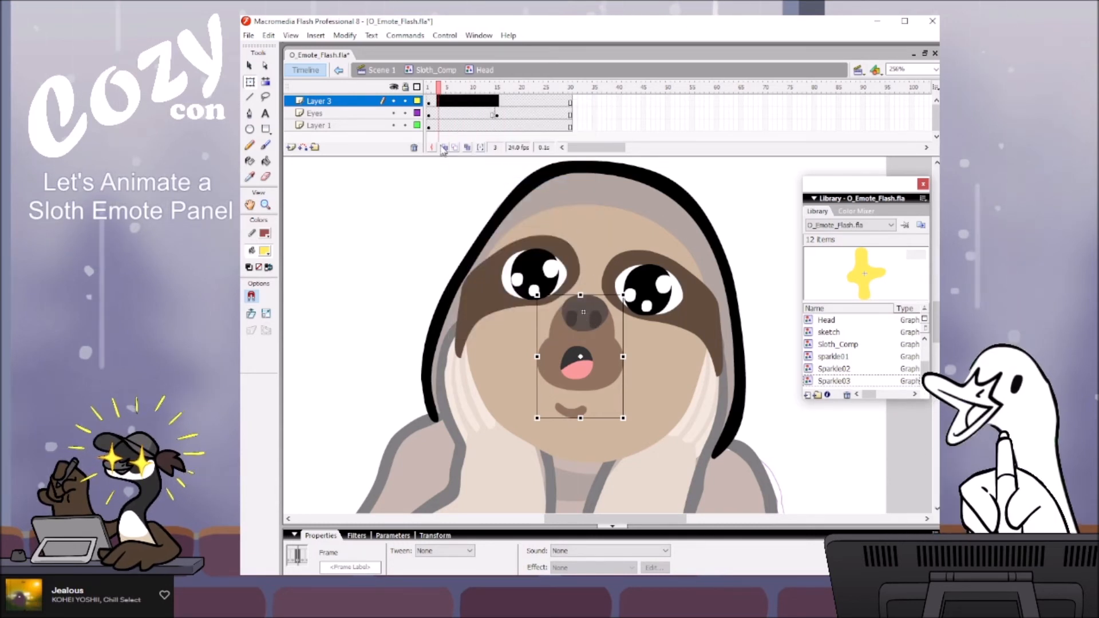
click(432, 90)
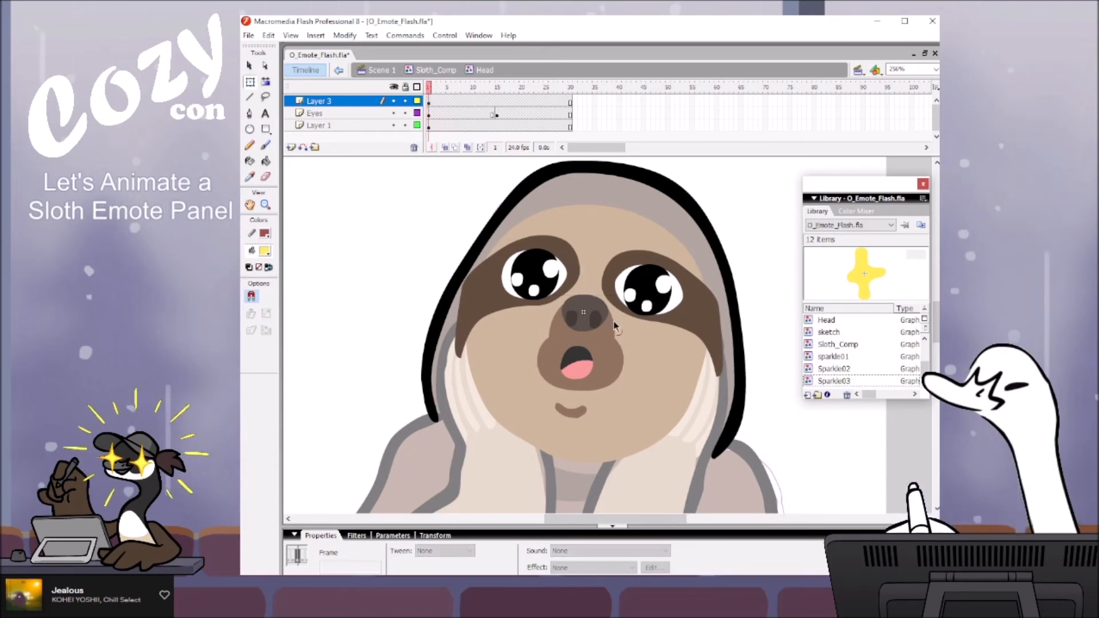
Step: Convert the nose-and-mouth artwork on Layer 3 into a graphic symbol named Mouth, with Single Frame playback
click(431, 103)
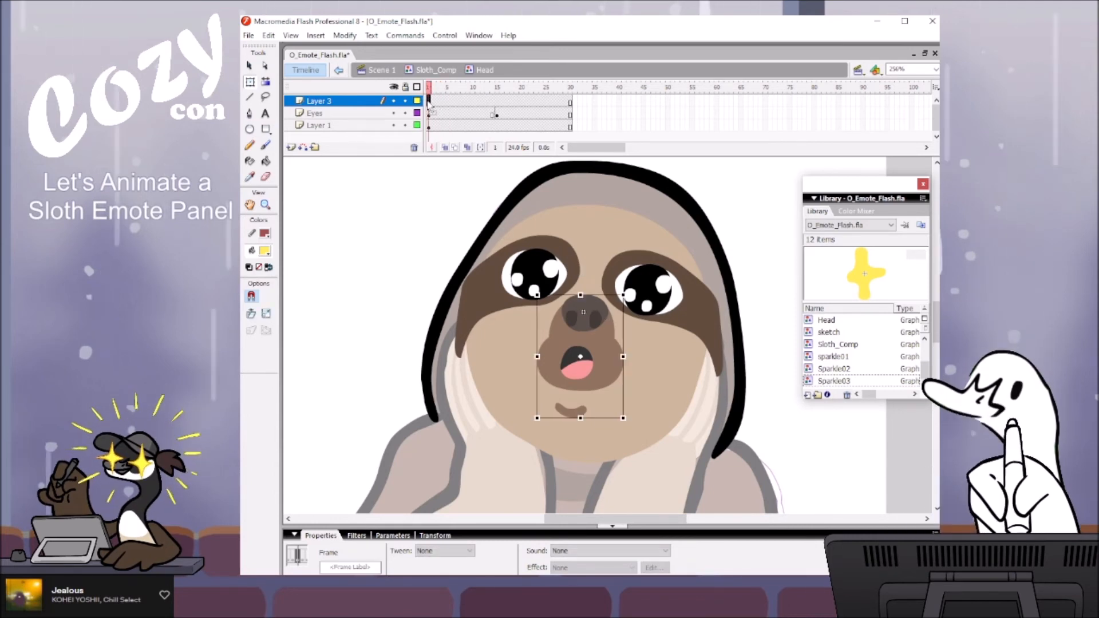
key(F8)
text(Mouth)
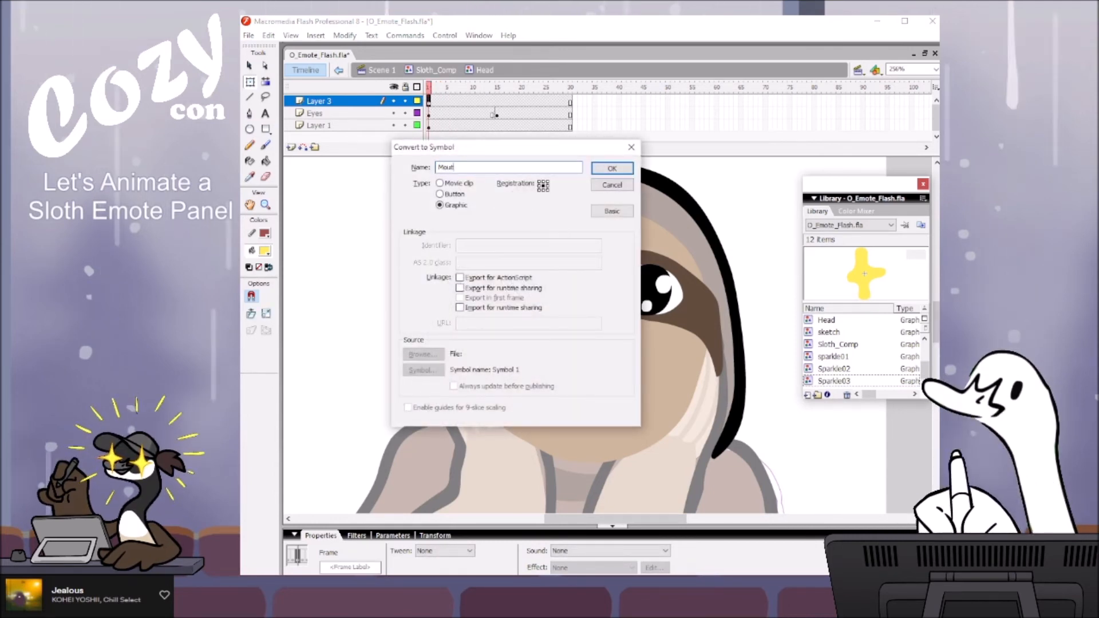
click(612, 168)
click(455, 570)
click(452, 596)
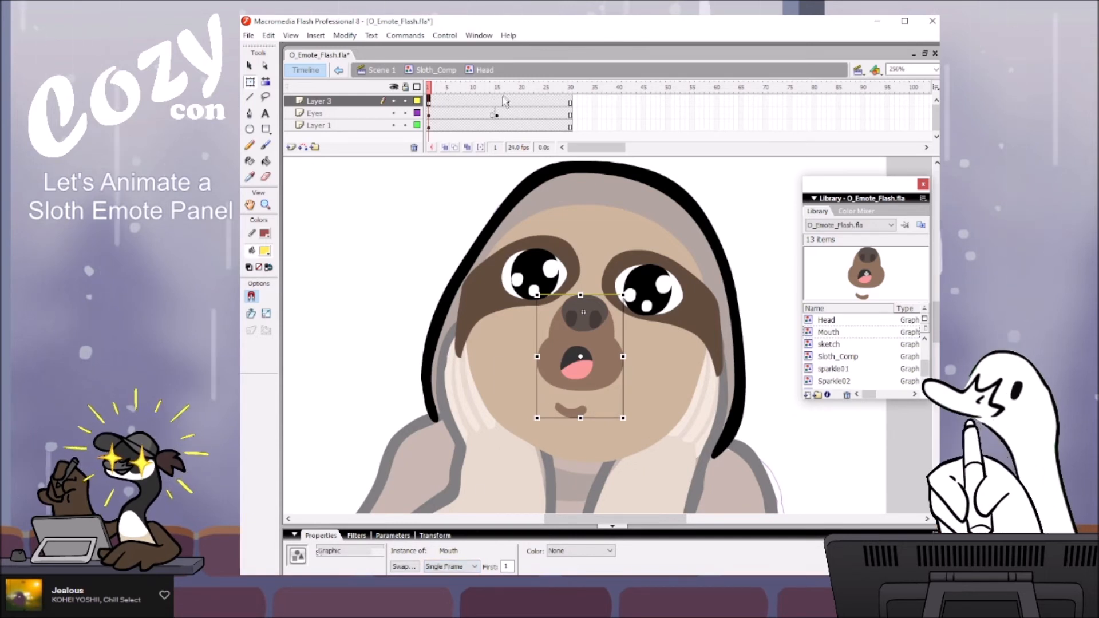
Step: Insert keyframes for the Mouth symbol at frames 15 and 4 of Layer 3
click(497, 101)
key(F6)
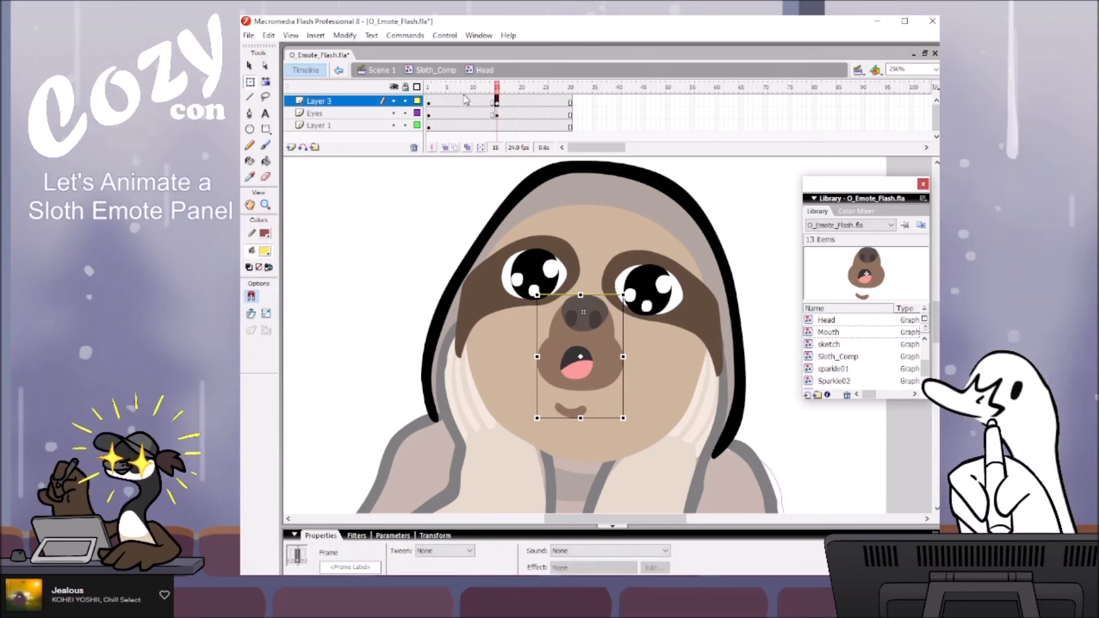
click(440, 100)
click(443, 101)
key(F6)
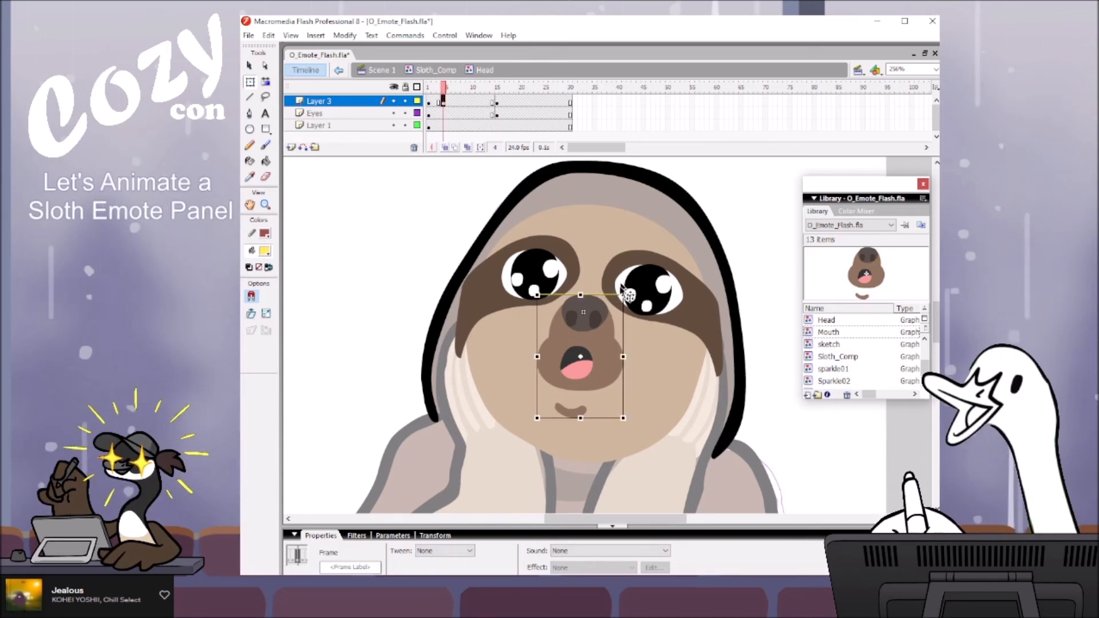
Step: Try enlarging the Mouth symbol at frame 1 about its centre and about a raised pivot, undoing both attempts
click(428, 102)
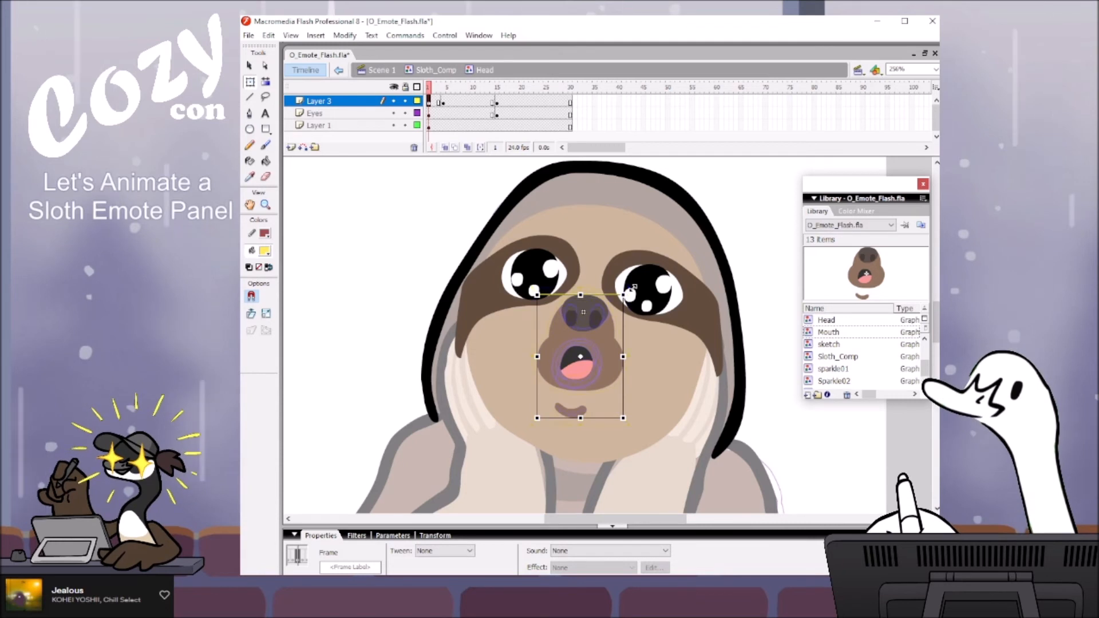
drag(639, 287, 652, 270)
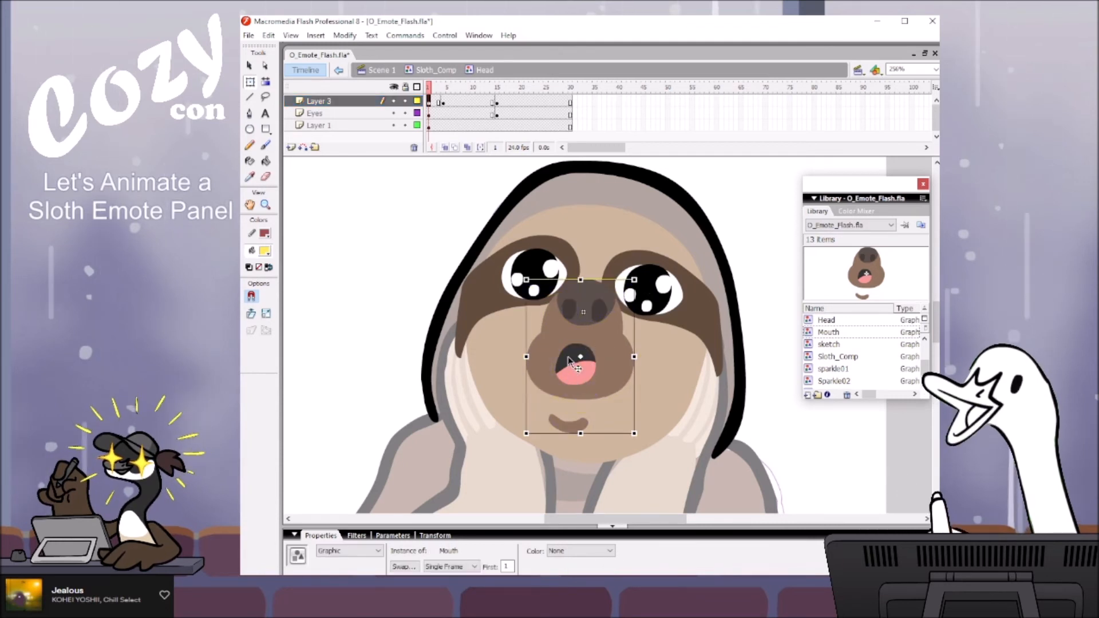
key(ctrl+z)
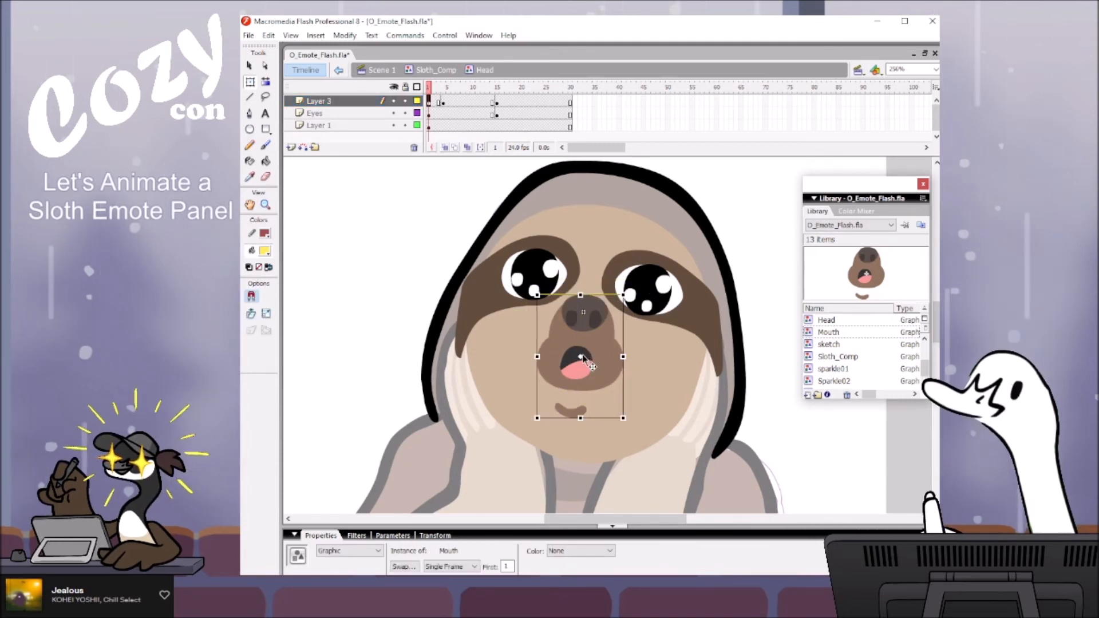
drag(581, 357, 580, 338)
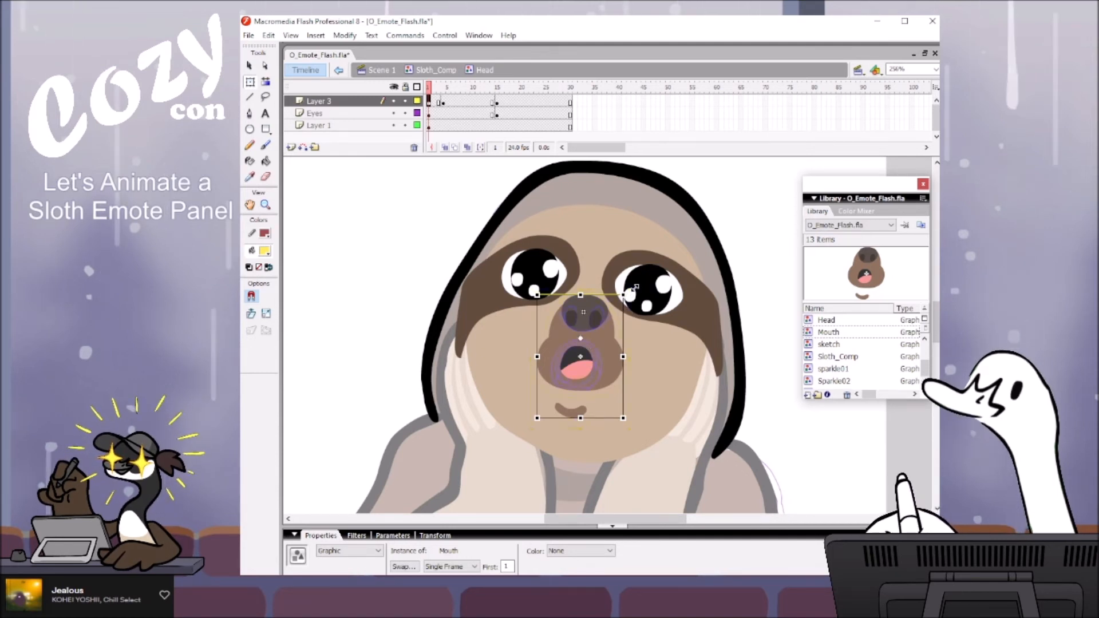
drag(641, 287, 642, 275)
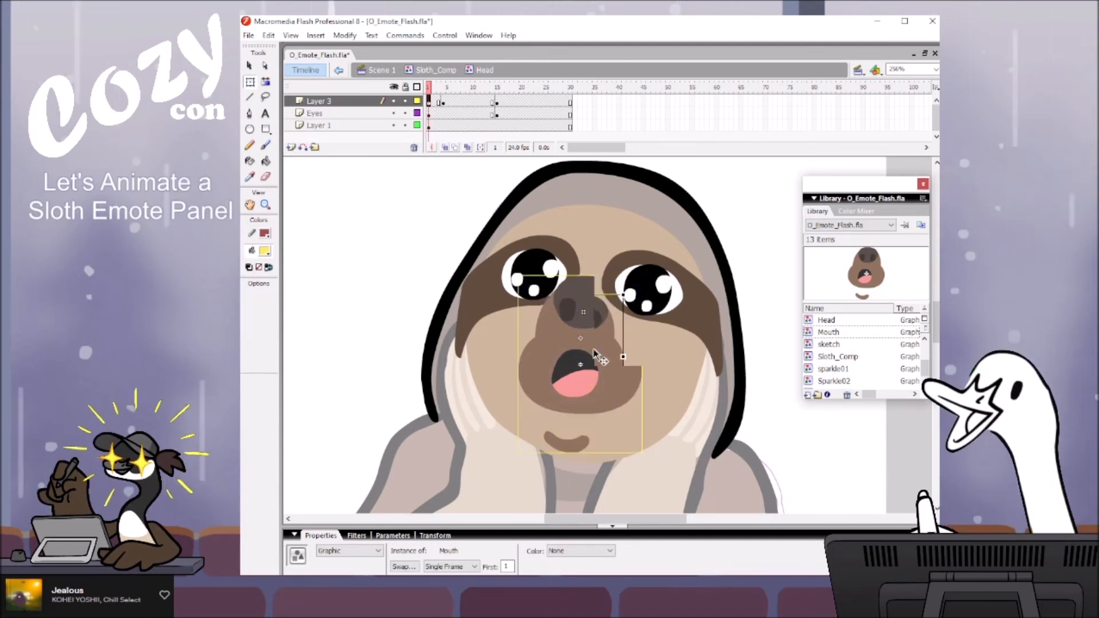
key(ctrl+z)
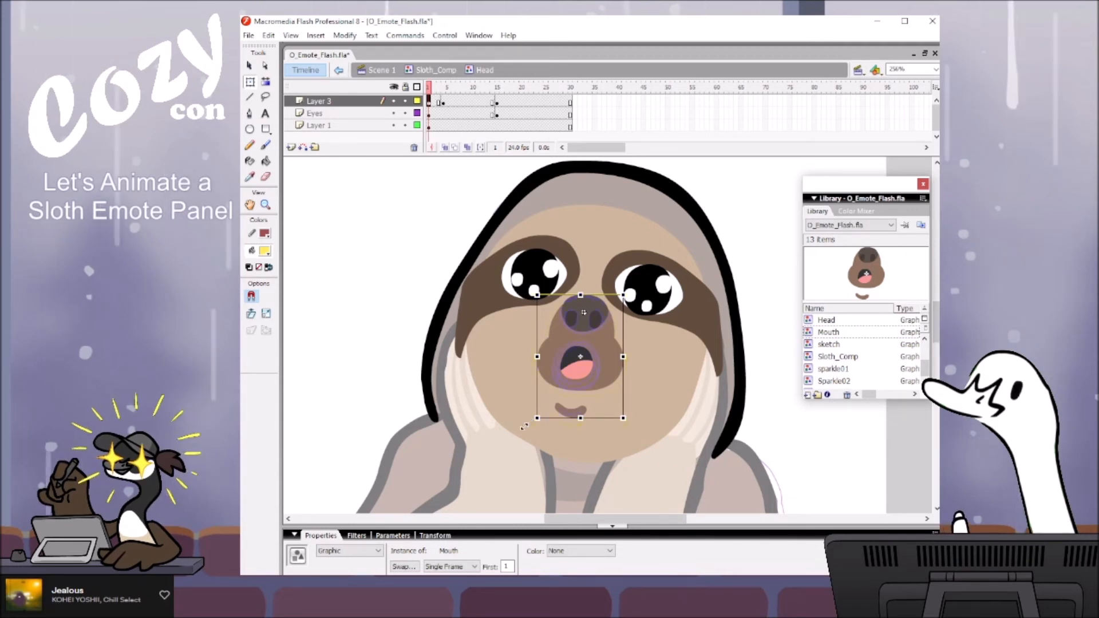
Step: Enlarge the Mouth symbol slightly at frame 1 of Layer 3, scaling it from a pivot on the nose
drag(537, 418, 535, 426)
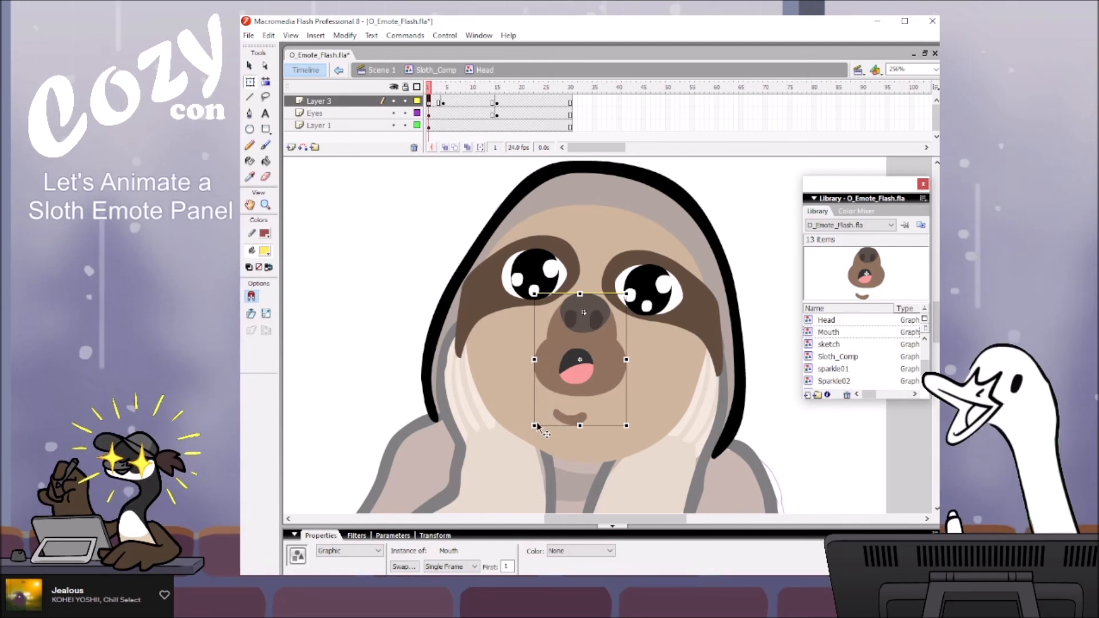
drag(534, 424, 527, 434)
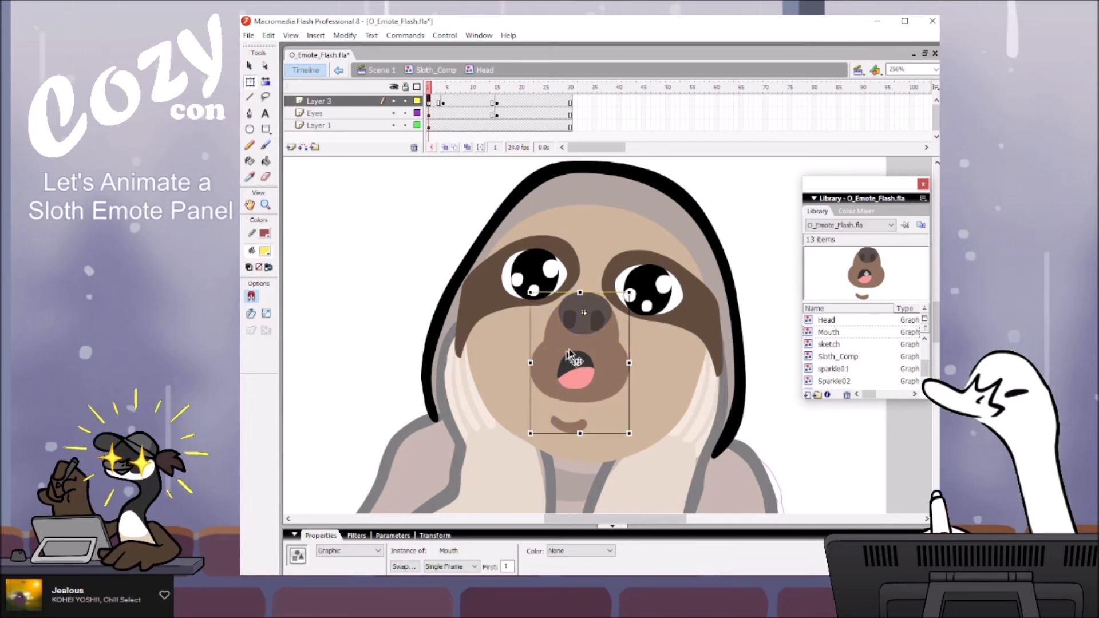
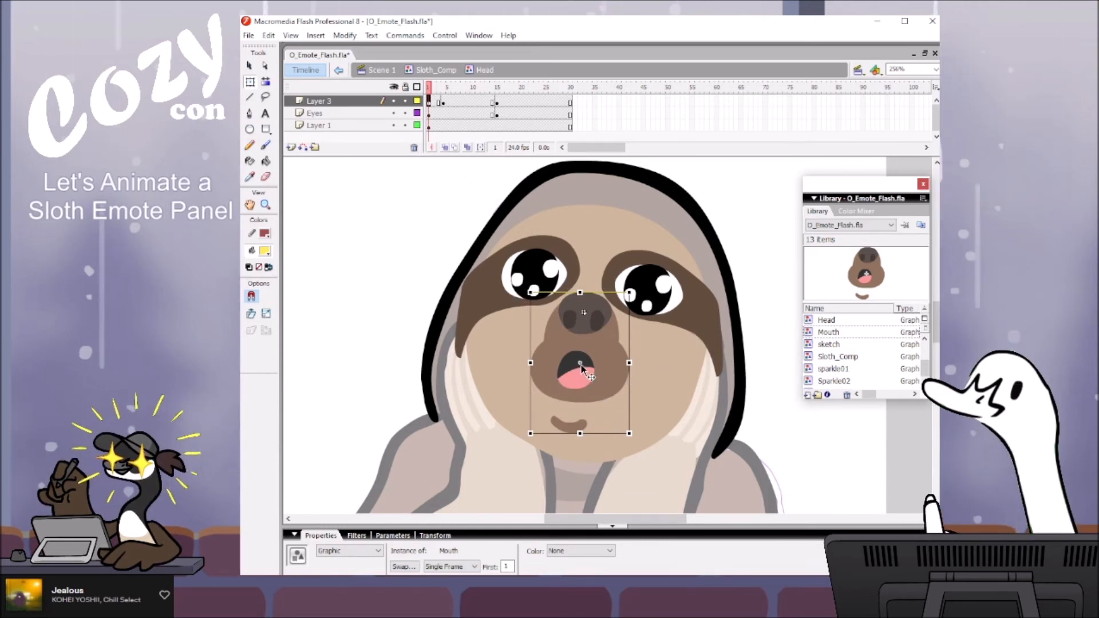
Step: Compare the Mouth symbol's size across Layer 3's first keyframes and replace the enlarged frame 1 keyframe with the one from frame 4
click(436, 101)
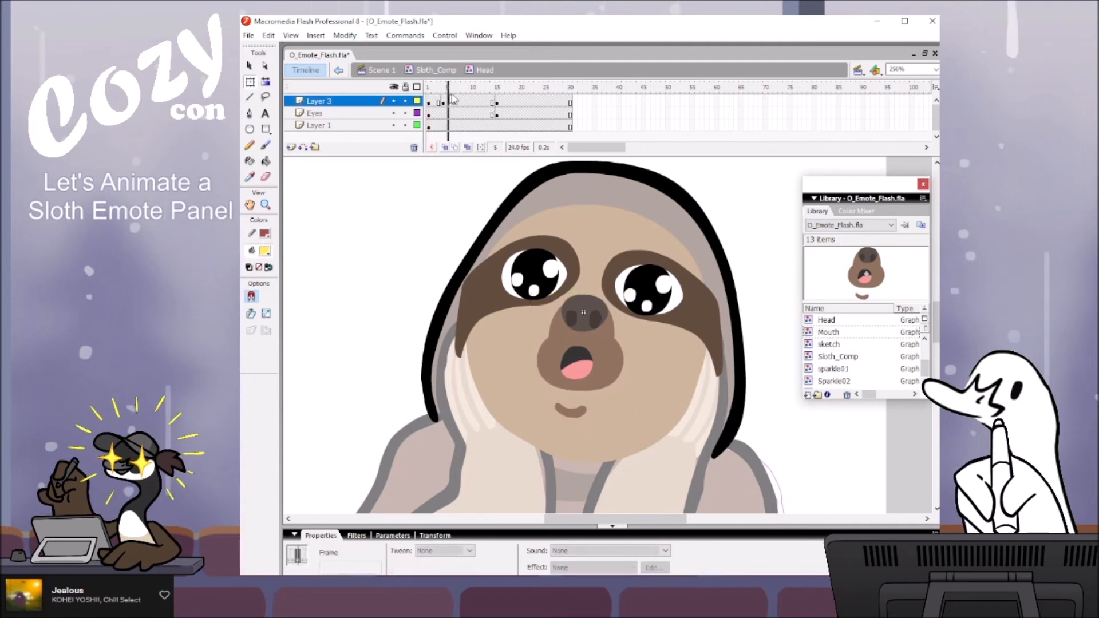
mouse_move(425, 91)
mouse_down()
mouse_move(449, 92)
mouse_move(425, 84)
mouse_up()
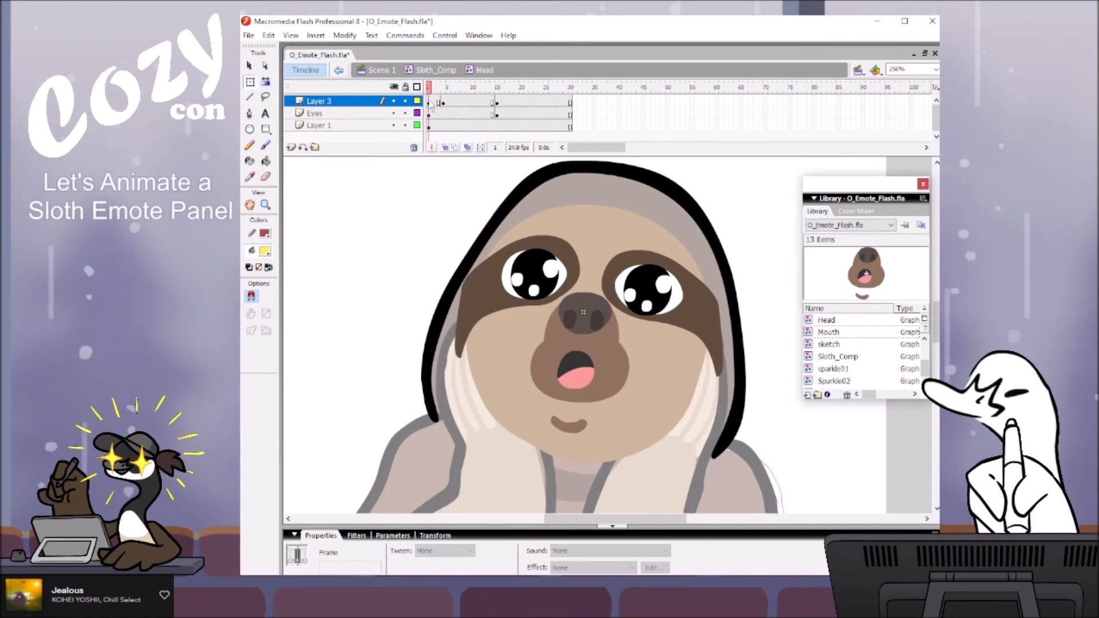
click(443, 102)
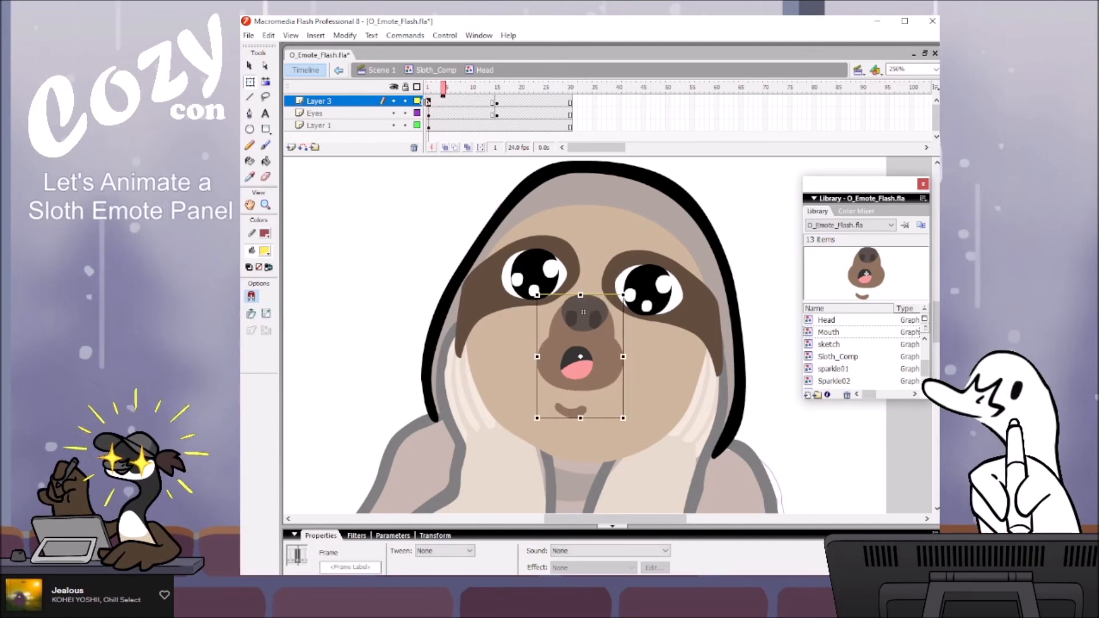
click(427, 102)
Step: Open the Mouth symbol for editing and insert a keyframe at frame 2 of its Layer 1
double_click(589, 346)
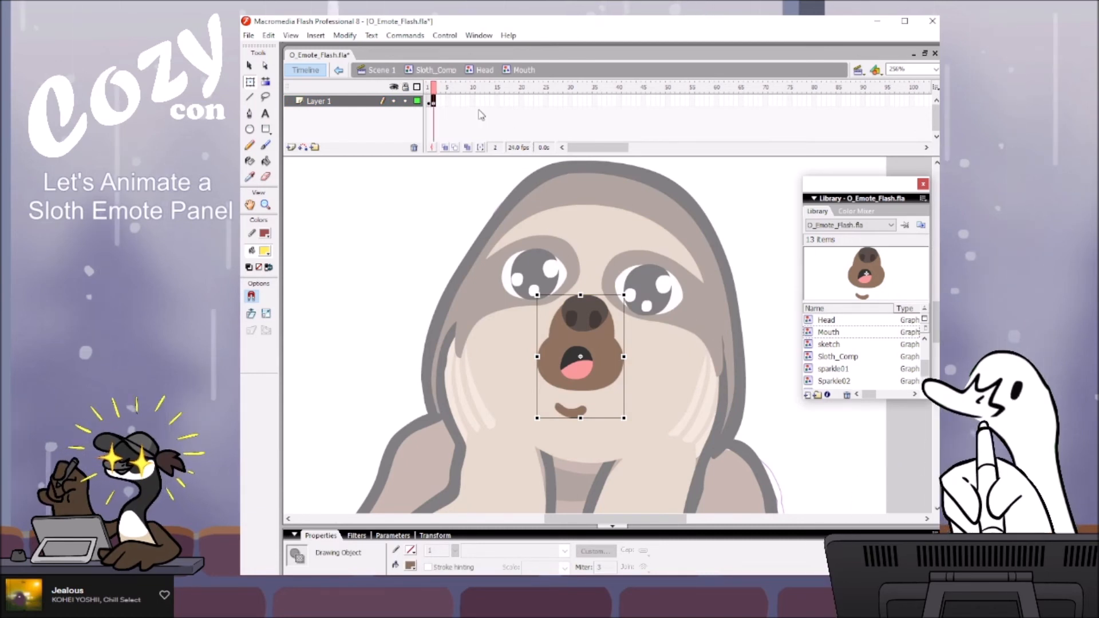
click(430, 101)
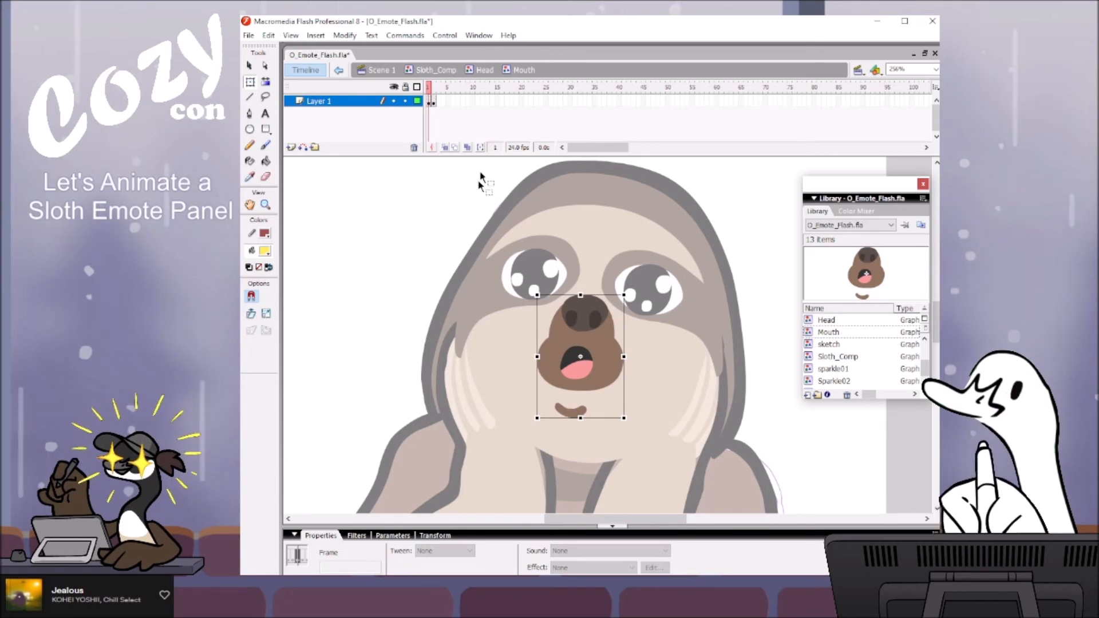
click(434, 87)
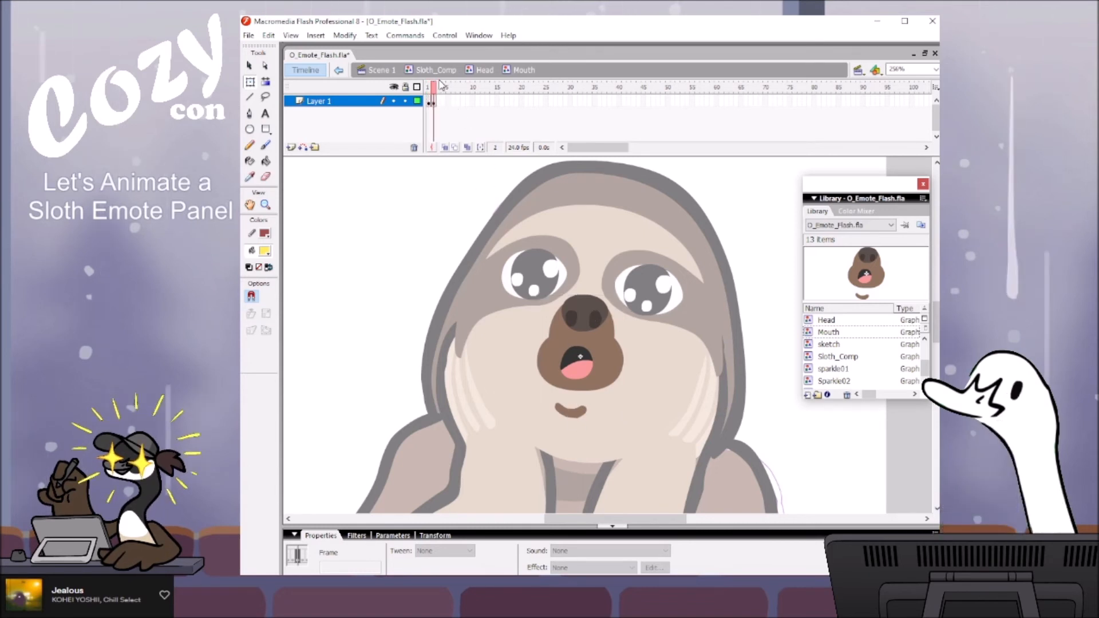
Step: Enlarge the open-mouth group at frame 2 of the Mouth symbol, nudge it right and narrow it into a taller oval
click(571, 367)
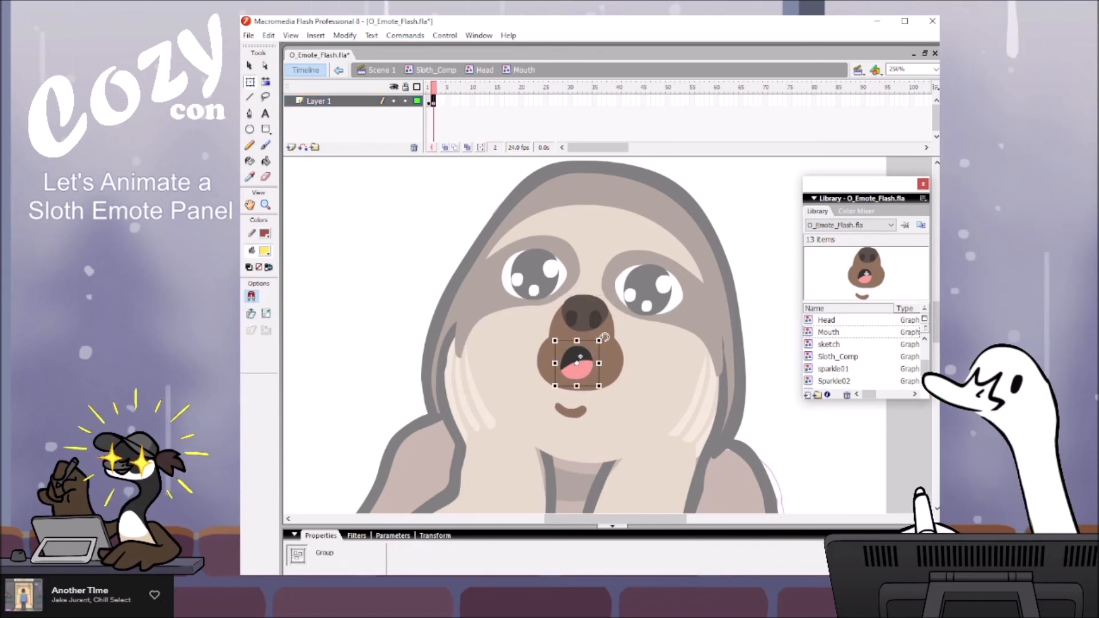
mouse_move(599, 341)
mouse_down()
mouse_move(615, 329)
mouse_move(608, 335)
mouse_up()
key(s)
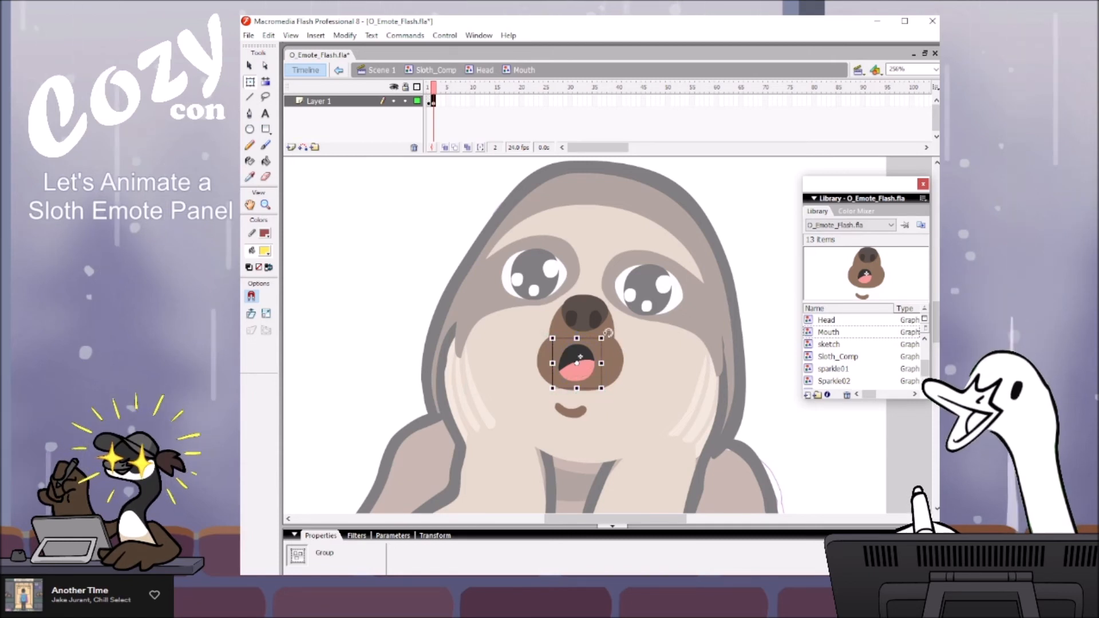
key(z)
click(597, 340)
key(q)
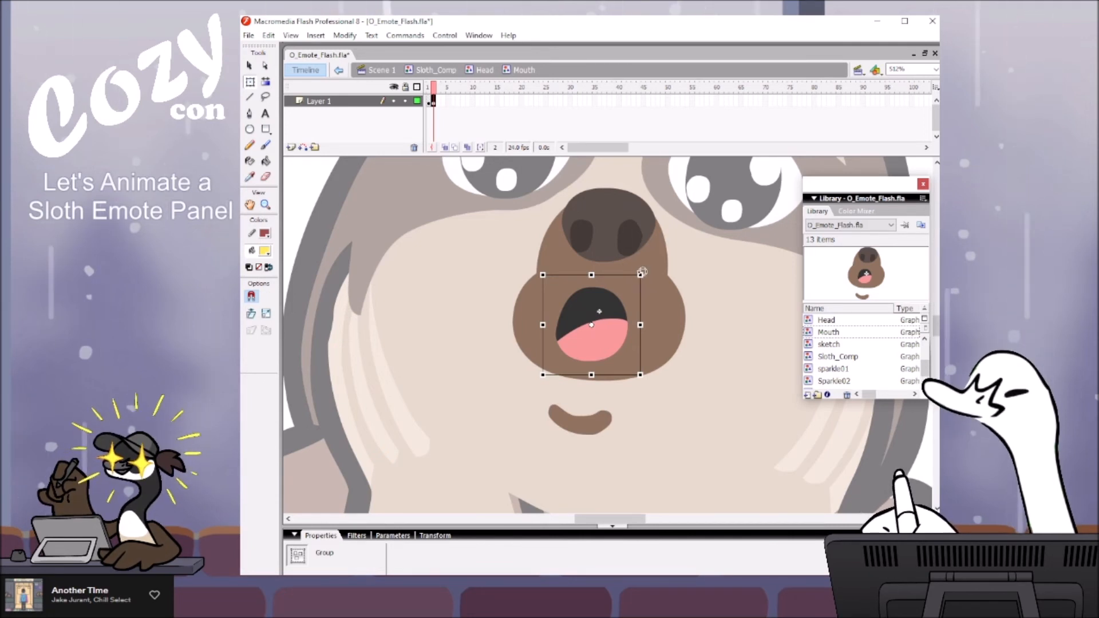
drag(642, 276, 649, 267)
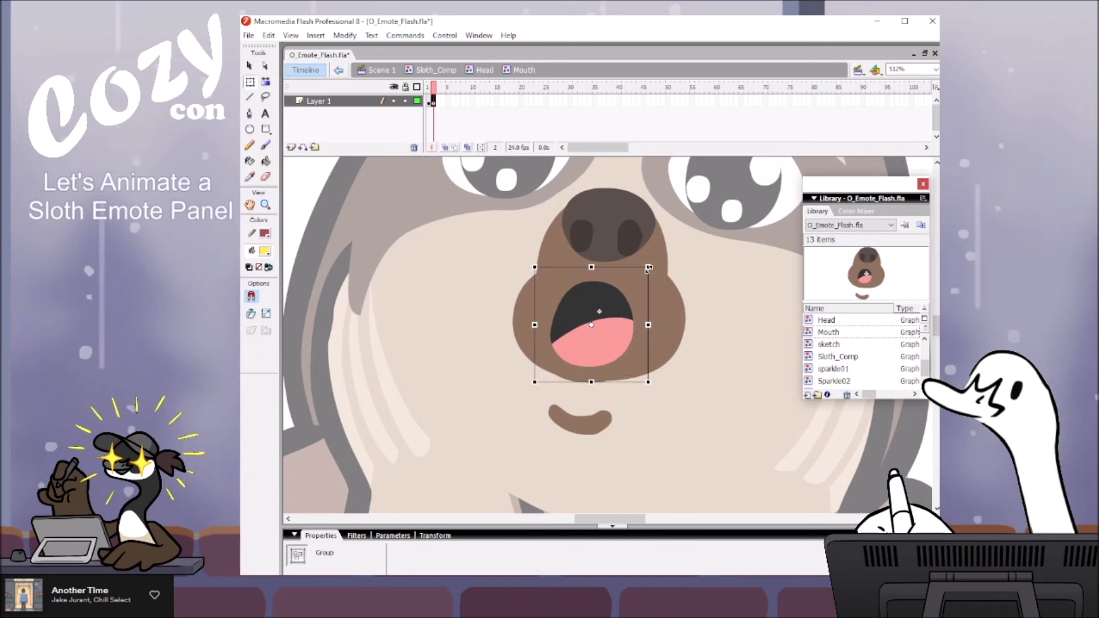
key(Right)
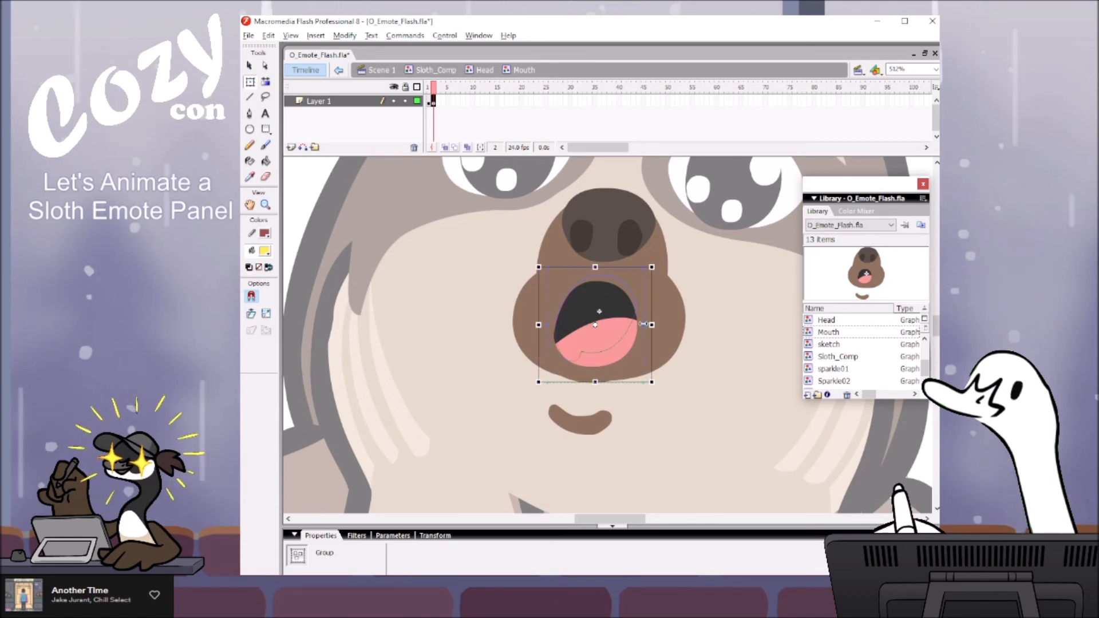
mouse_move(433, 88)
mouse_down()
mouse_move(417, 87)
mouse_move(448, 98)
mouse_up()
click(594, 329)
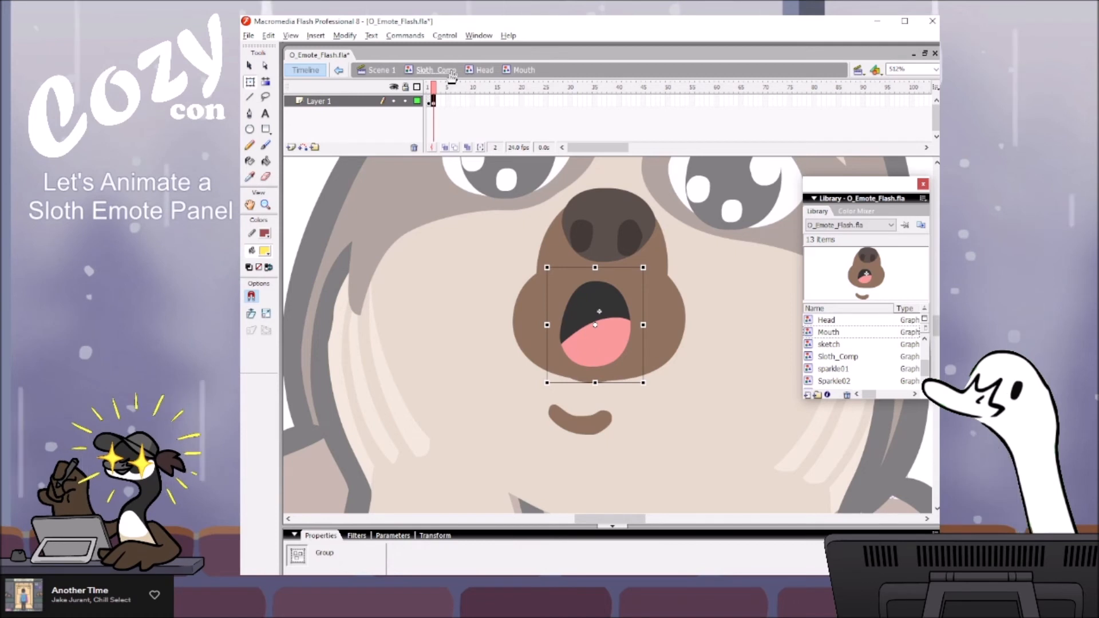
Step: Break apart the chin mark at frame 1 of the Mouth symbol and nudge it up and slightly right, closer to the muzzle
click(429, 101)
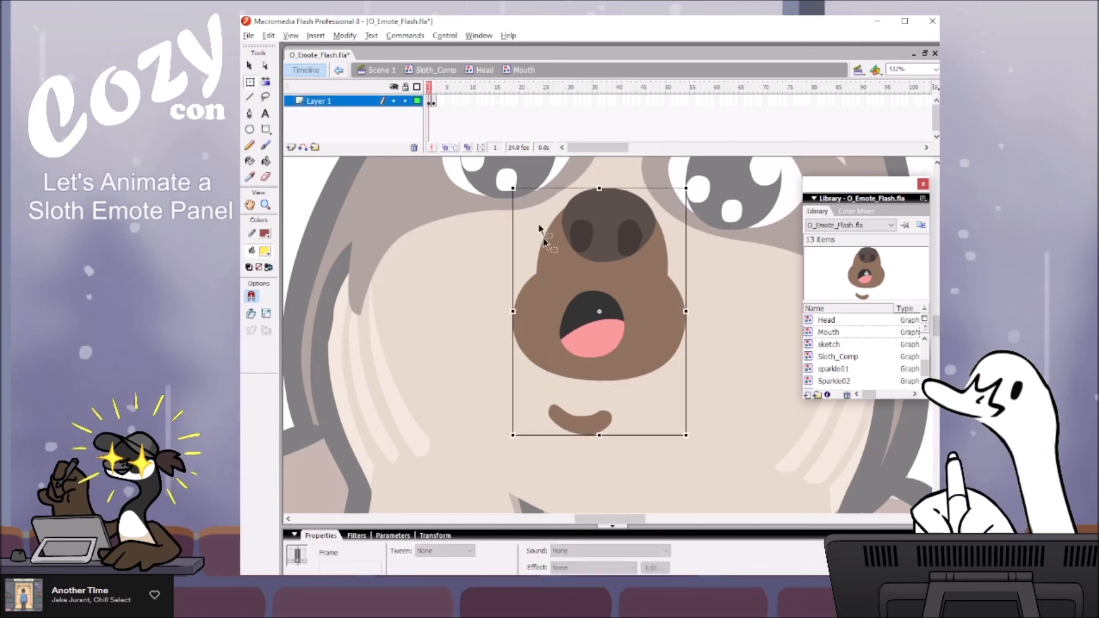
click(588, 422)
key(ctrl+b)
click(582, 438)
click(587, 430)
key(Up)
key(Up)
key(Up)
key(Up)
key(Up)
key(Right)
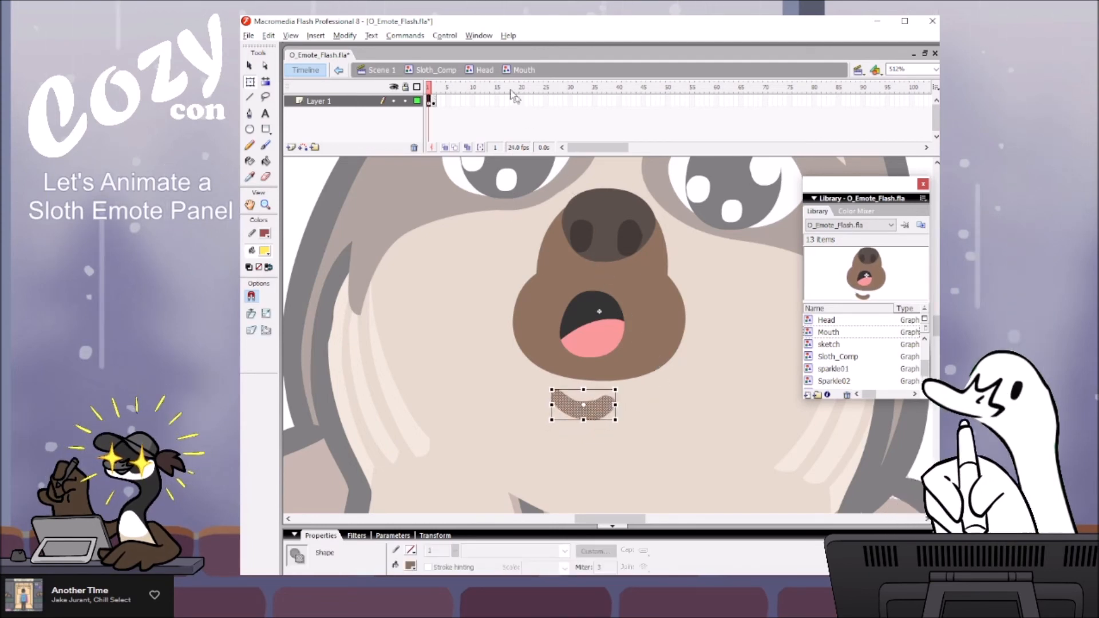
Step: Nudge the chin mark at frame 2 of the Mouth symbol up a few steps toward the muzzle
click(435, 98)
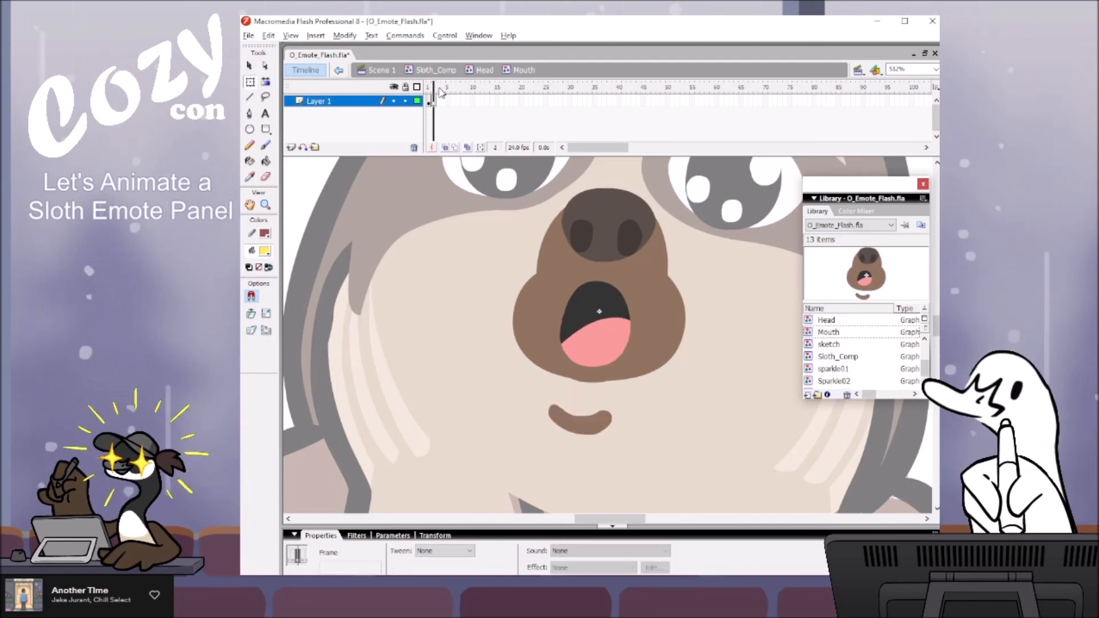
click(596, 430)
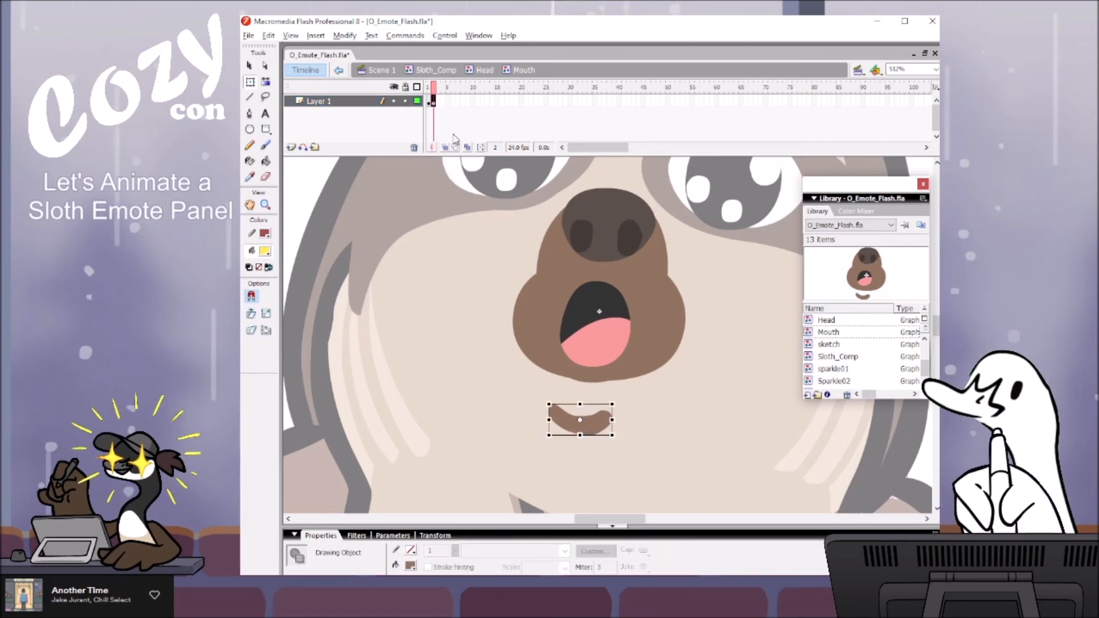
click(457, 149)
key(Up)
key(Up)
key(Up)
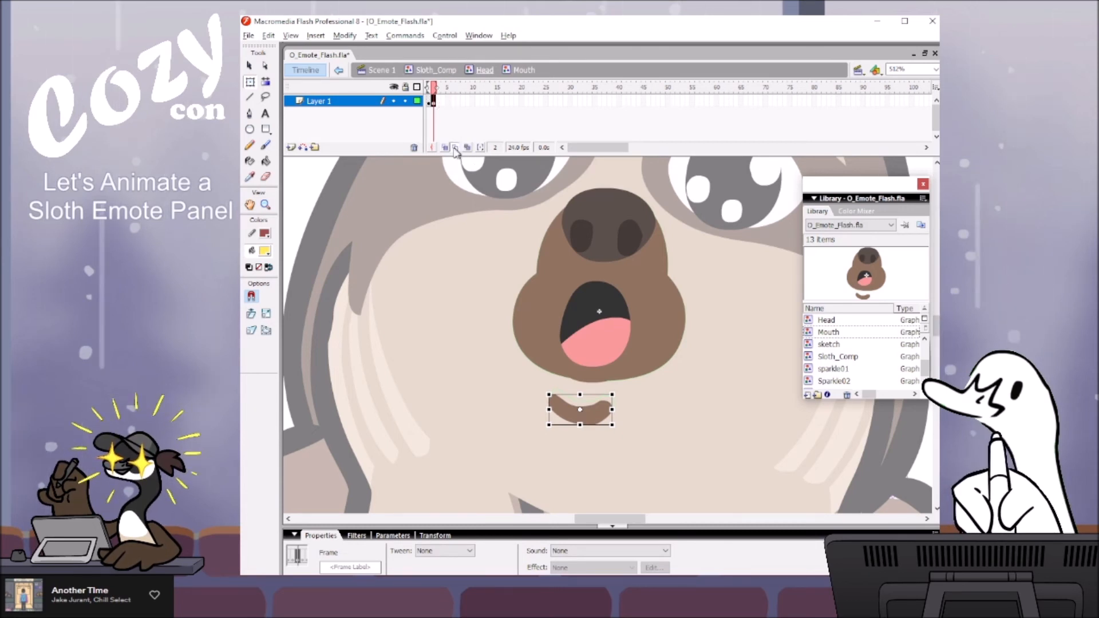
Step: Nudge the nose up slightly at frame 2 of the Mouth symbol and stretch the muzzle shape downward
click(428, 90)
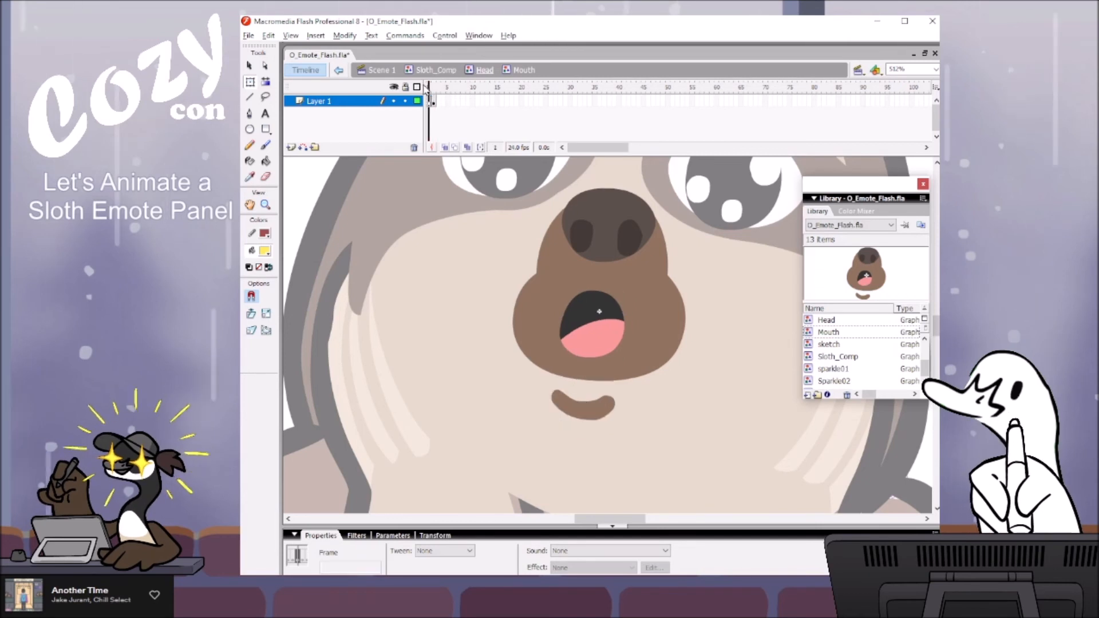
click(433, 101)
click(623, 230)
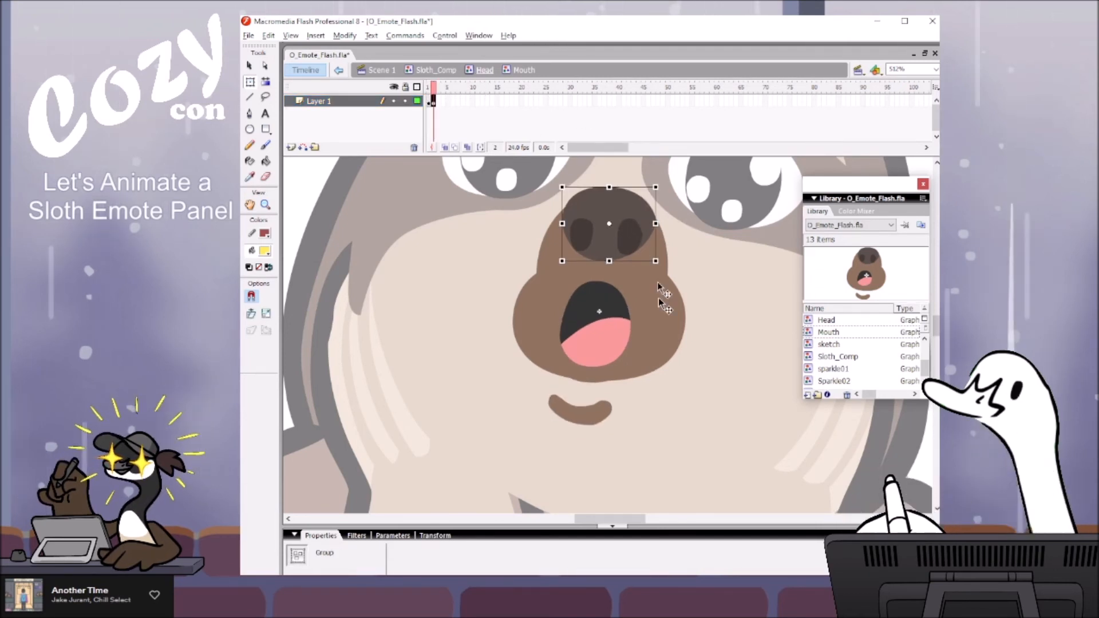
click(653, 361)
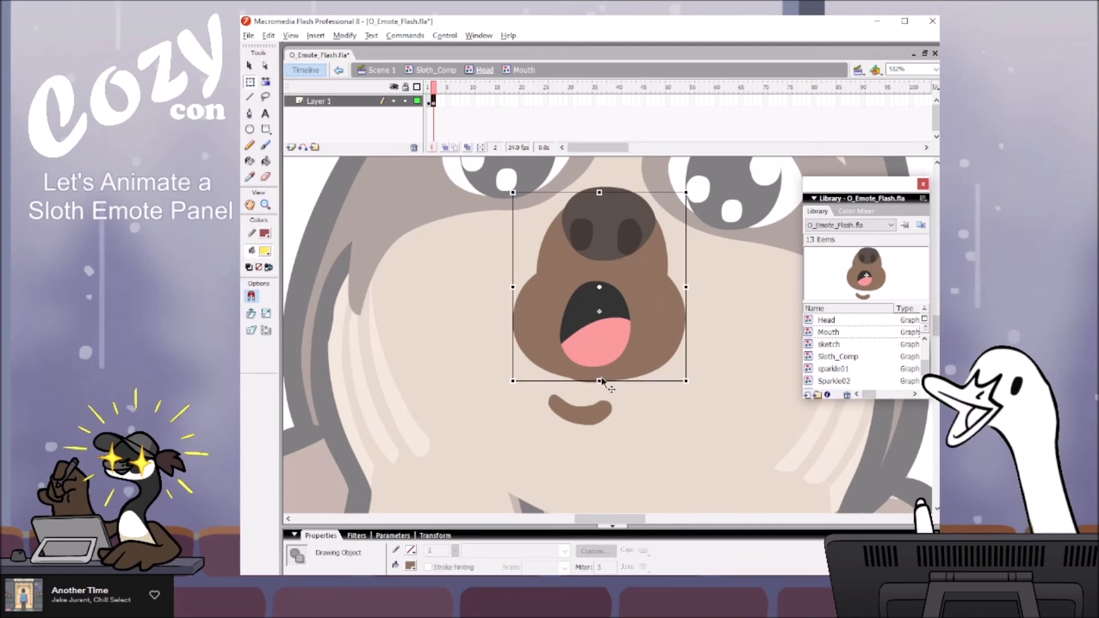
drag(599, 382, 607, 391)
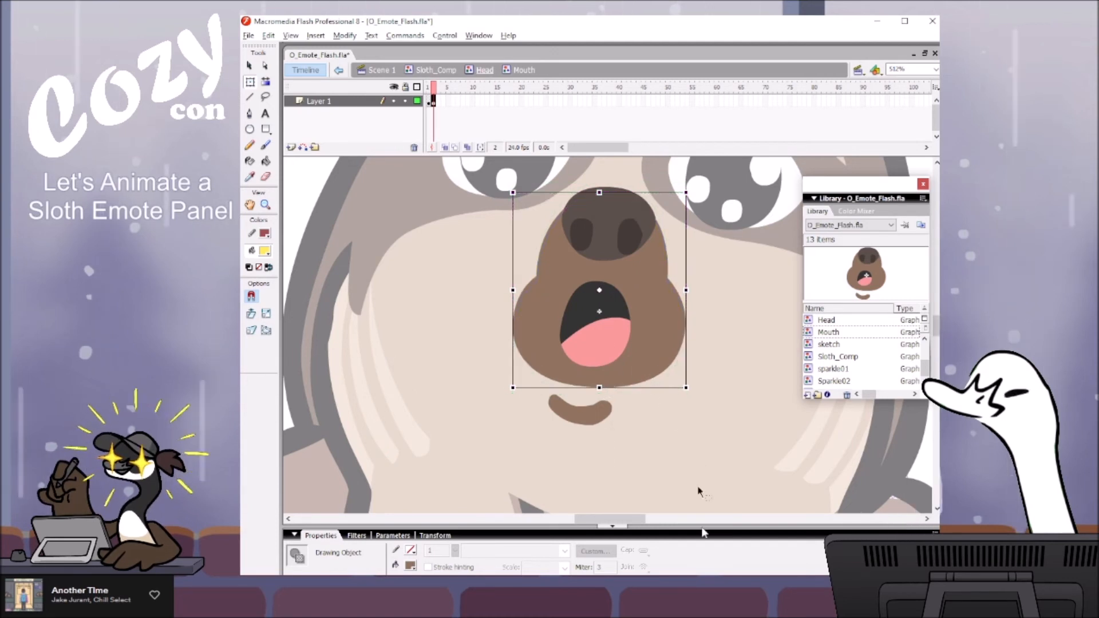
click(690, 445)
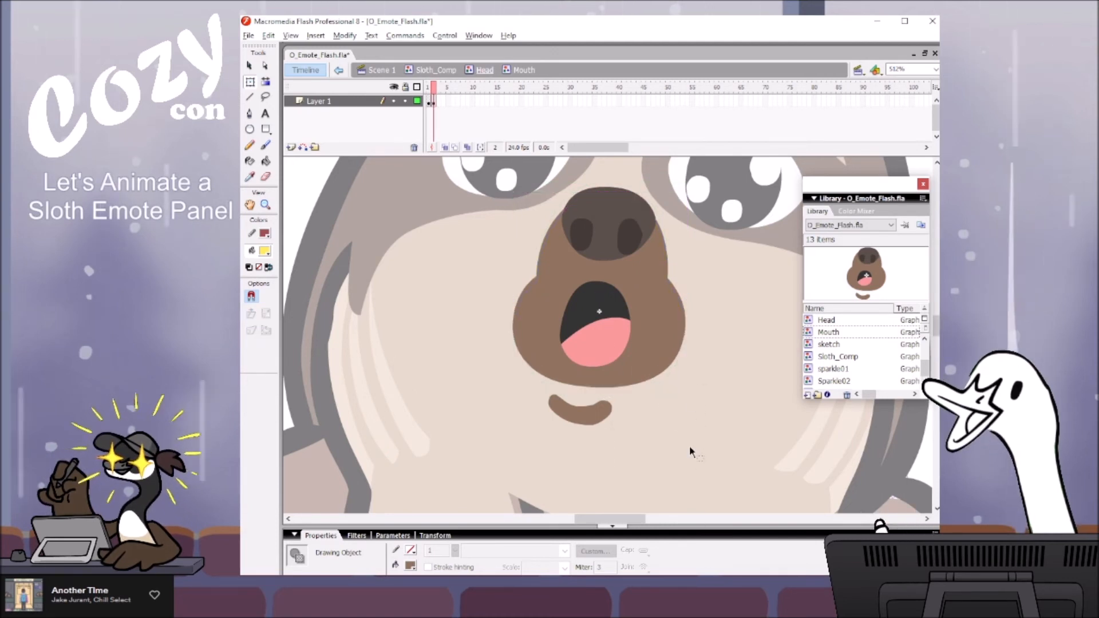
Step: Nudge the chin mark slightly right at frame 2 of the Mouth symbol and compare it with frame 1
click(569, 407)
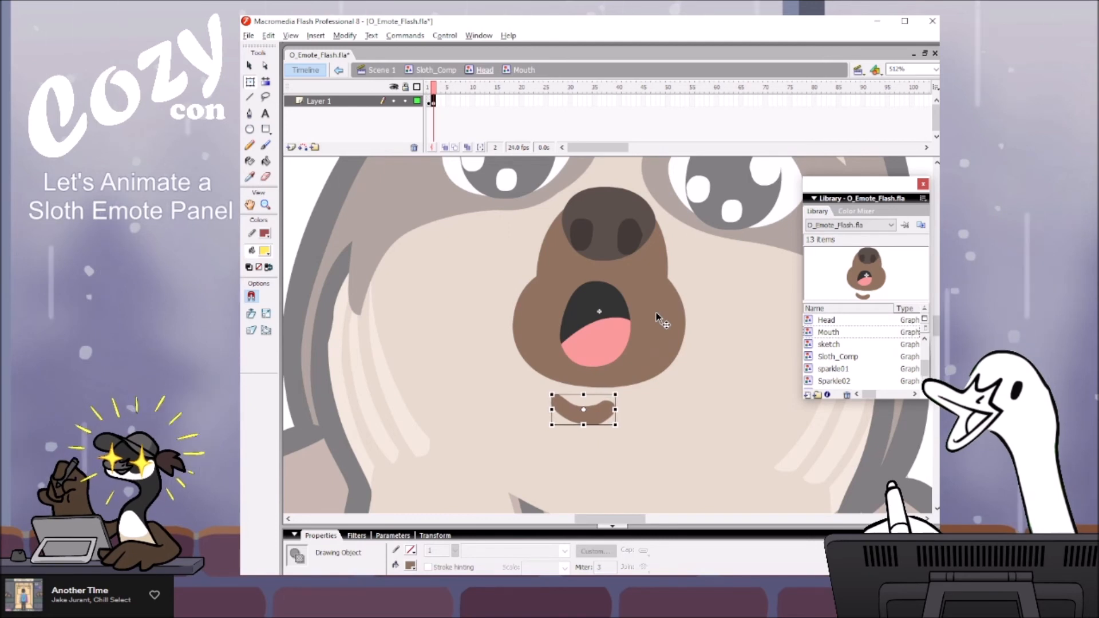
click(433, 87)
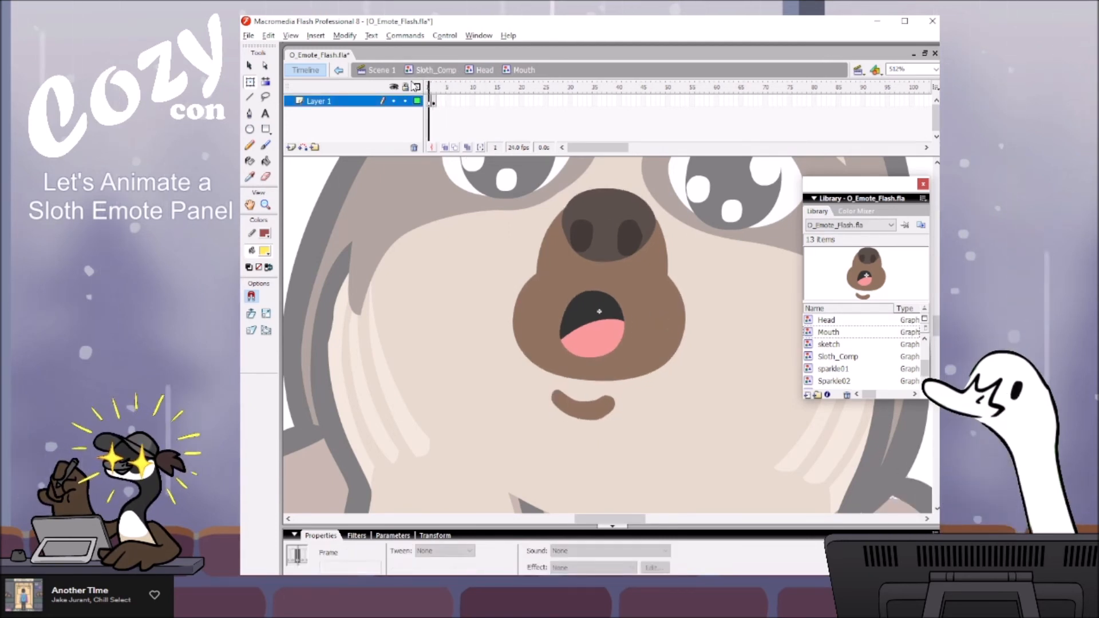
mouse_move(457, 86)
mouse_down()
mouse_move(435, 88)
mouse_move(449, 88)
mouse_up()
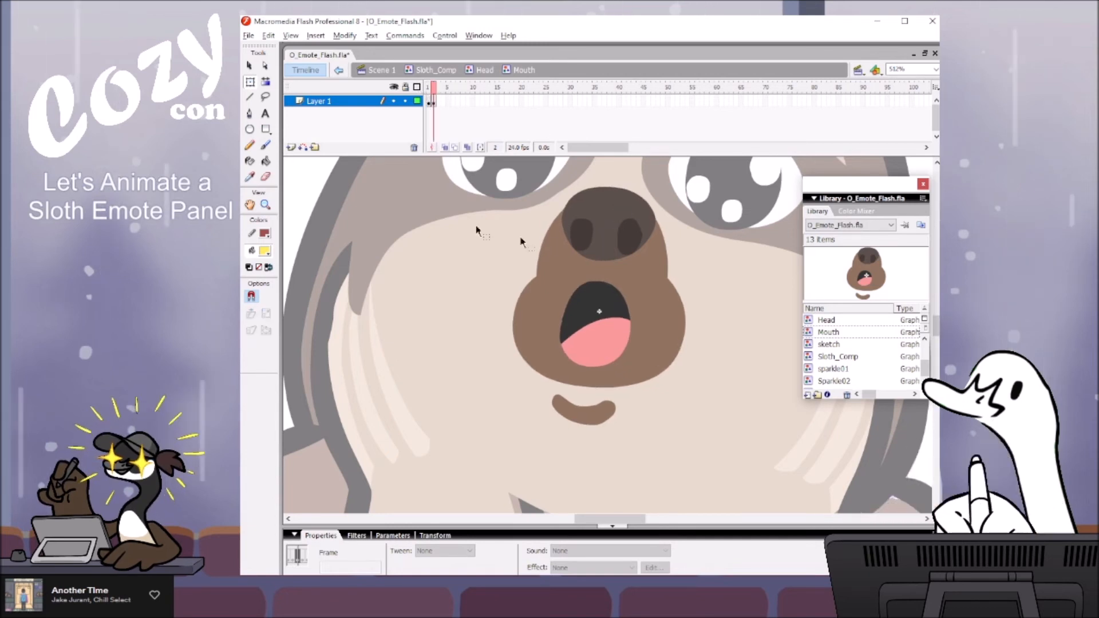
Step: Stretch the open mouth taller at both ends on frame 2 and nudge the chin mark slightly right and down
click(599, 321)
drag(595, 268, 595, 260)
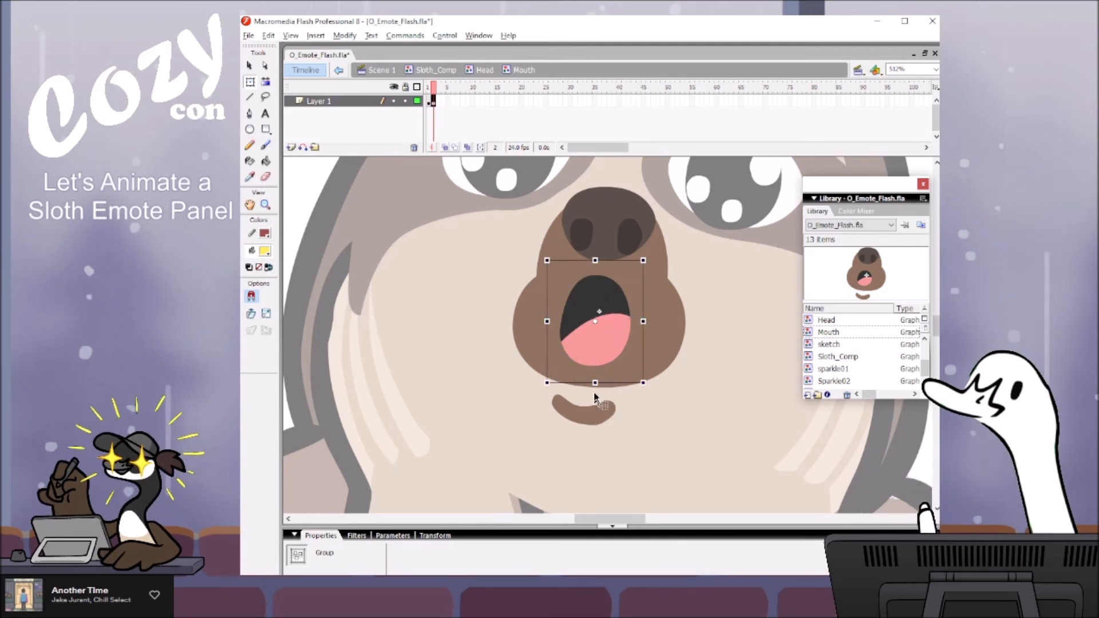
drag(596, 380, 596, 384)
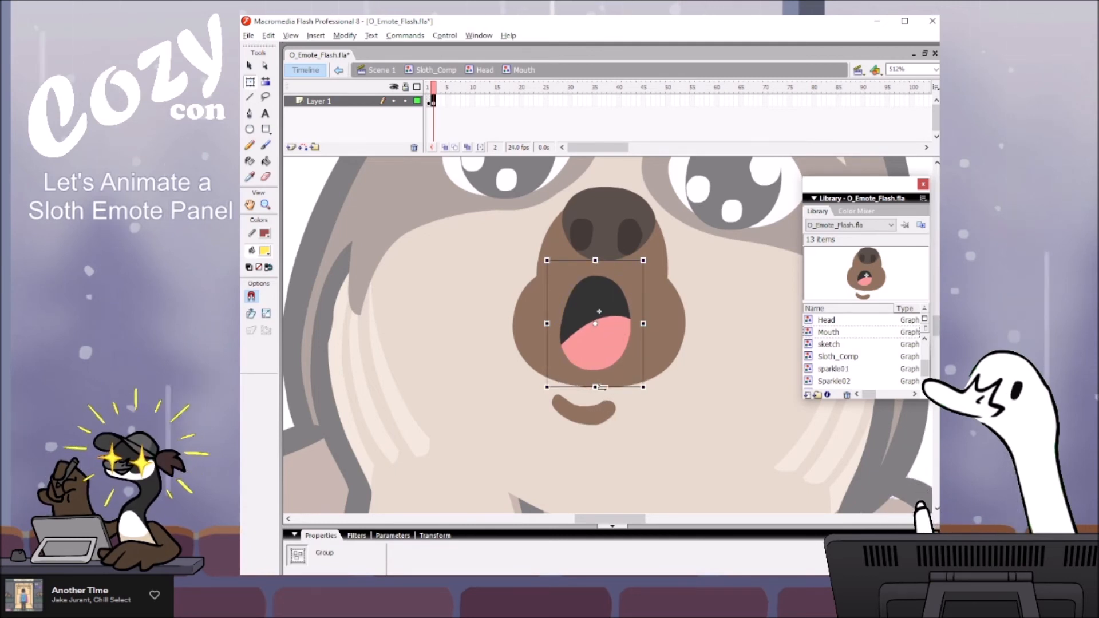
click(592, 424)
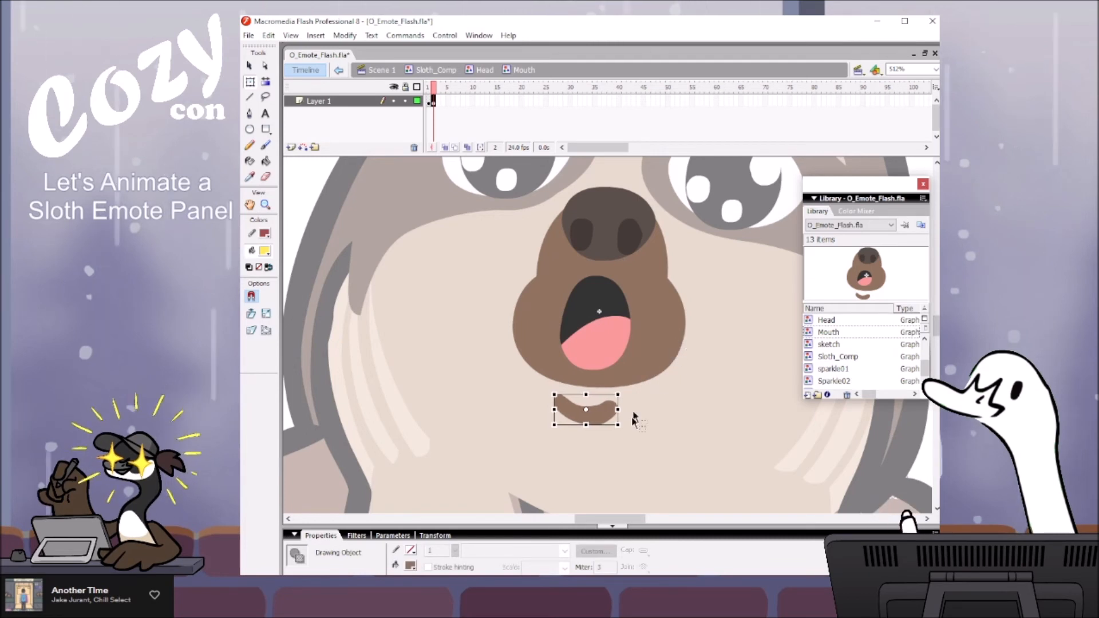
key(Down)
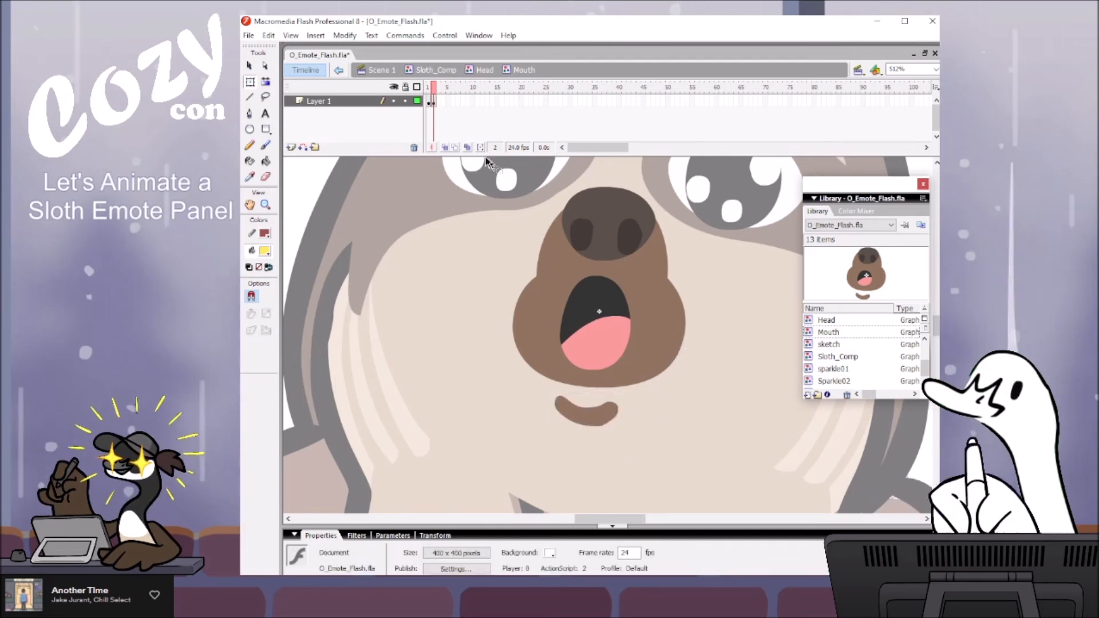
click(428, 98)
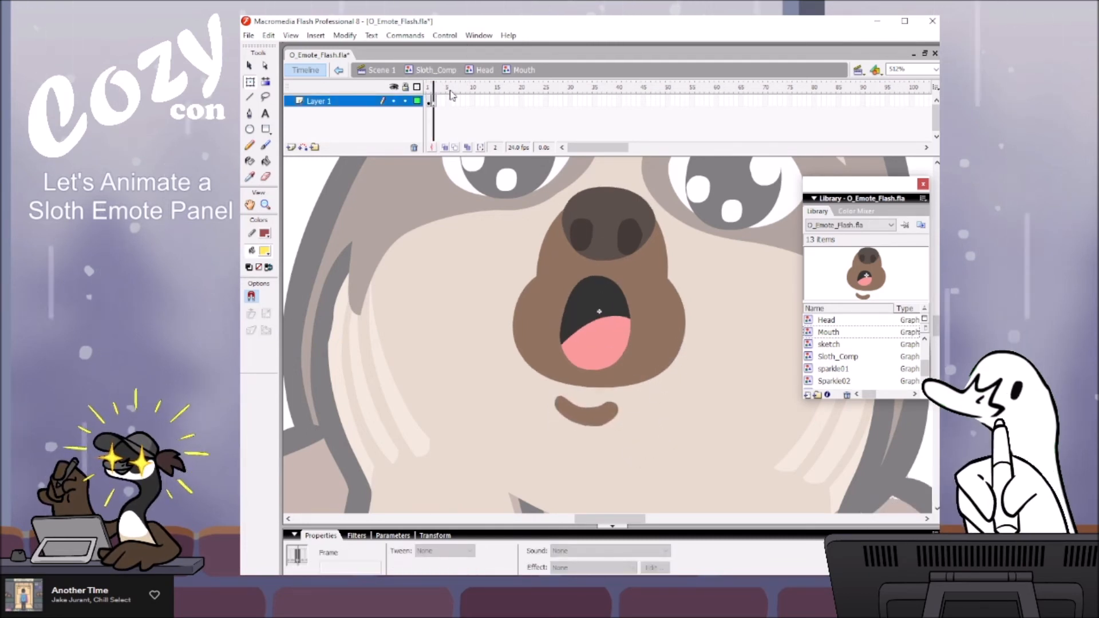
drag(431, 91, 468, 80)
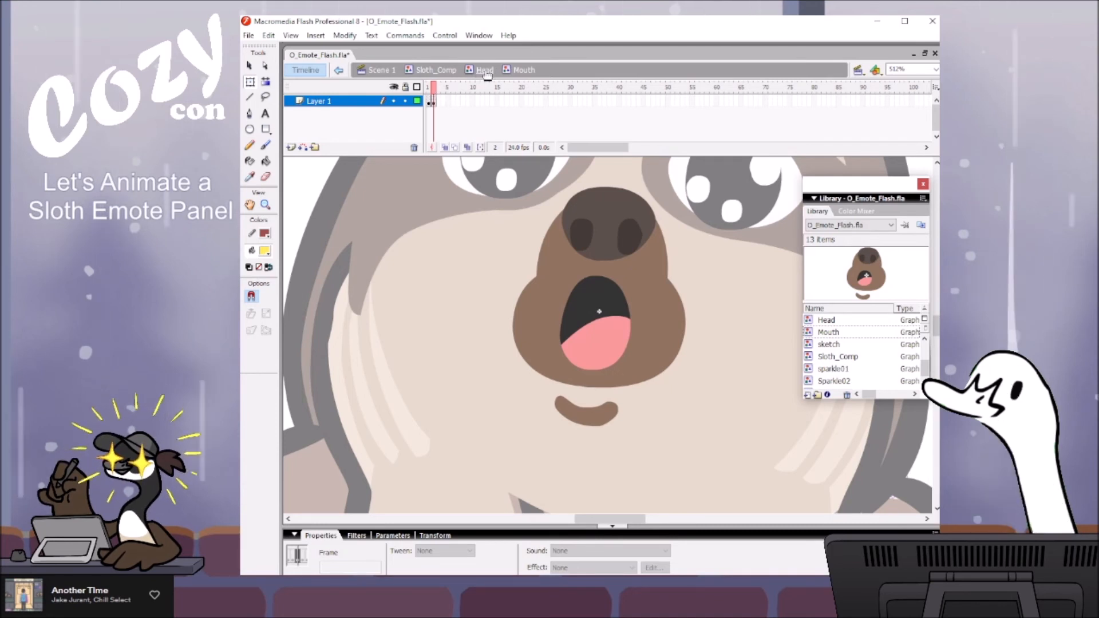
Step: Return to the Head symbol, set the Mouth instance at frame 1 of Layer 3 to first frame 2, and select frame 4
click(484, 71)
key(v)
click(579, 403)
key(ctrl+minus)
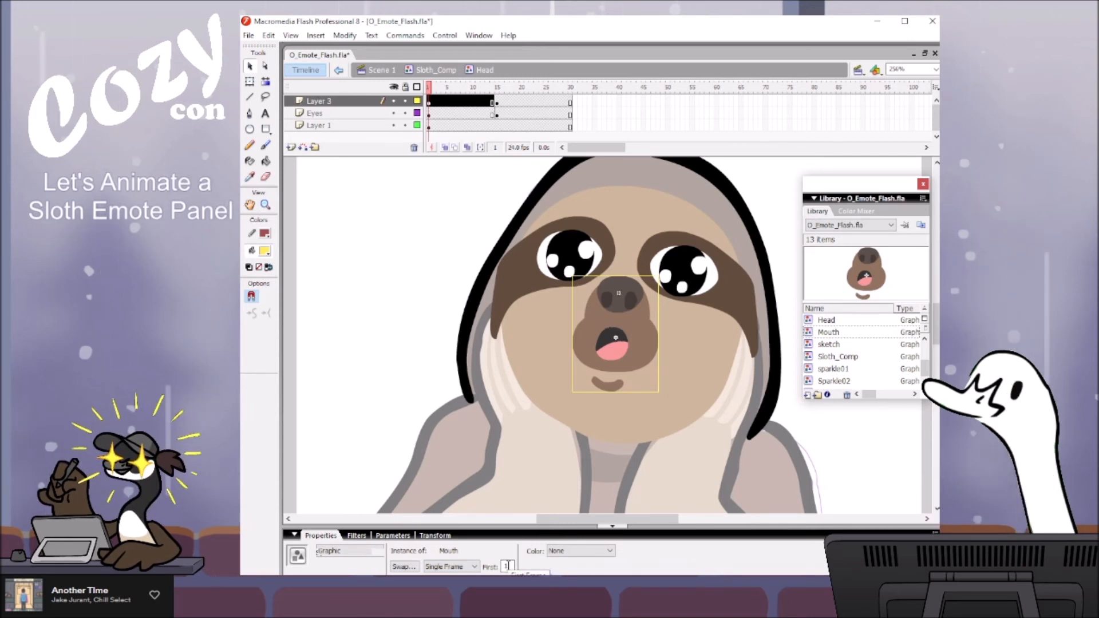
text(2)
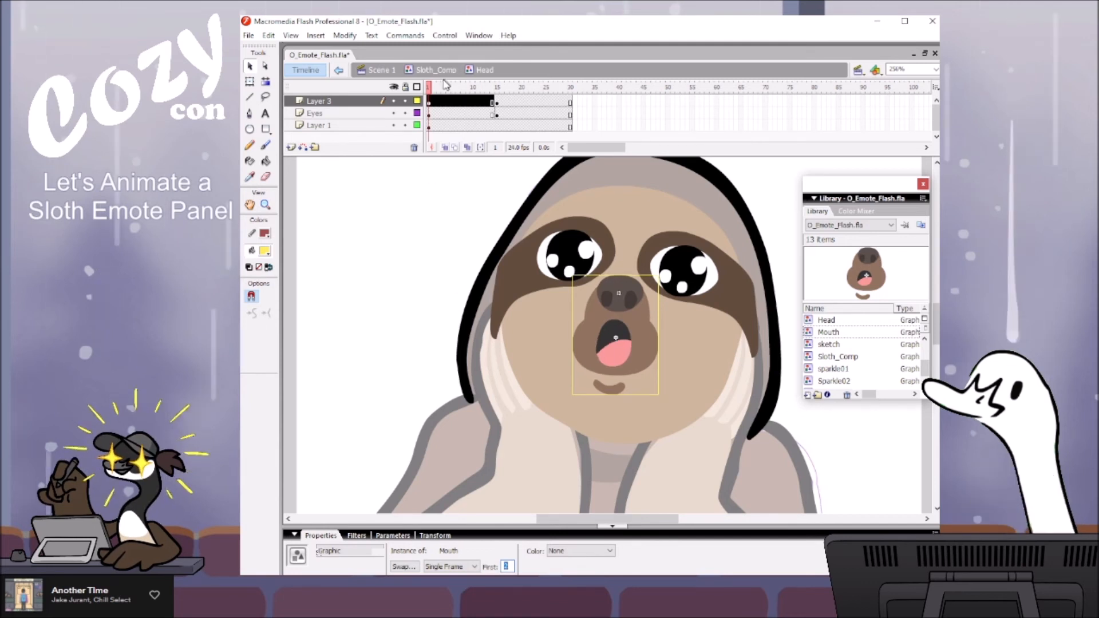
click(442, 103)
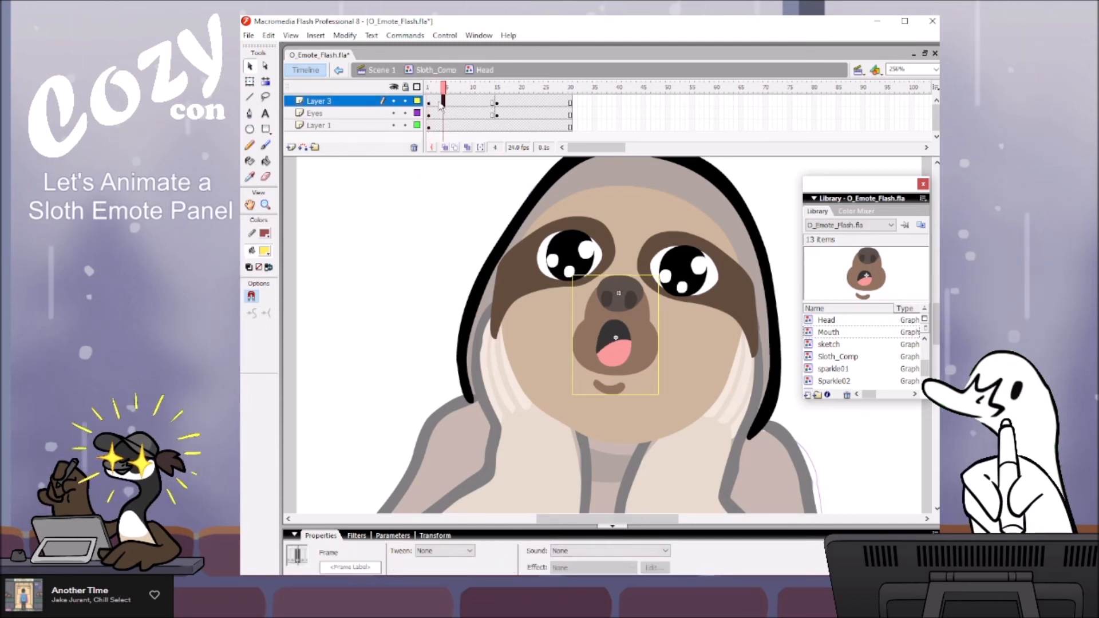
Step: Insert a keyframe at frame 4 of Layer 3 and set its Mouth instance to single frame 1
click(438, 103)
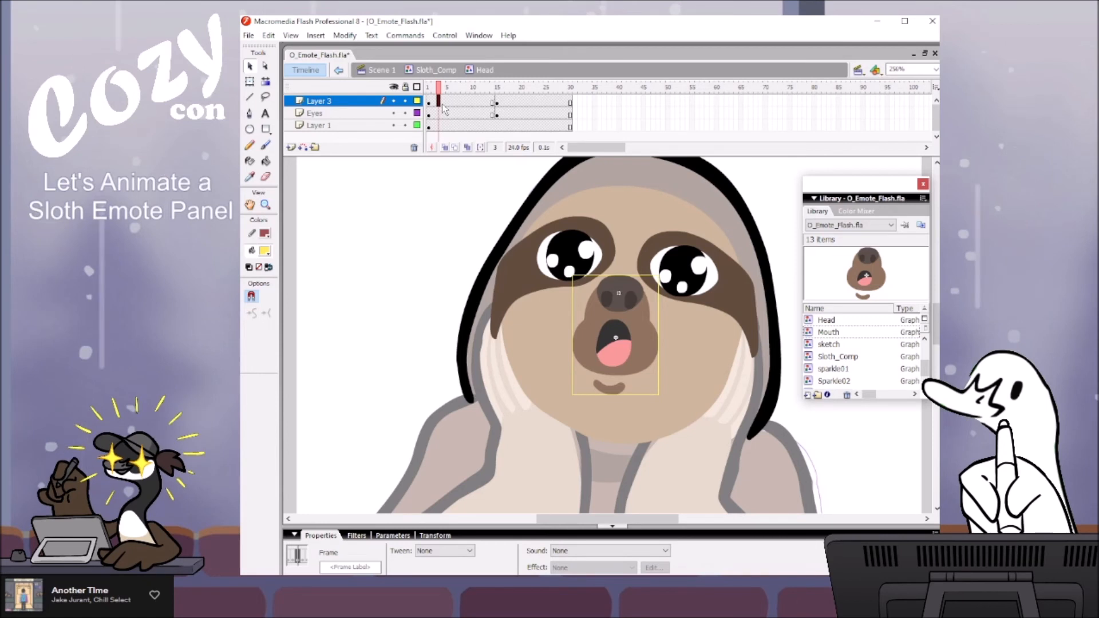
key(period)
key(F6)
click(598, 351)
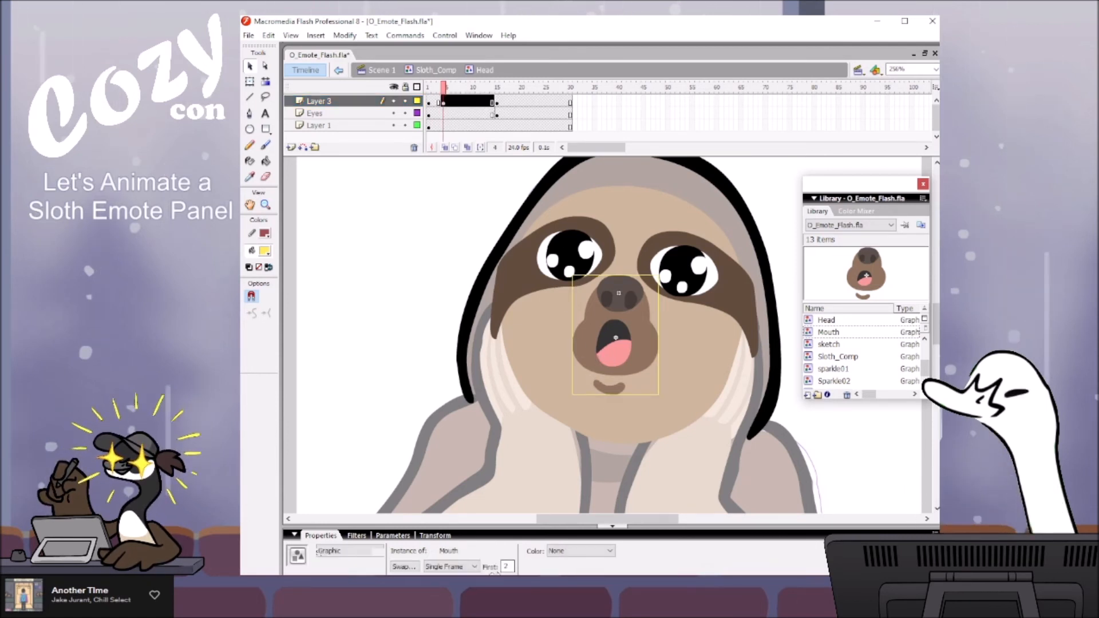
double_click(507, 566)
text(1)
key(Return)
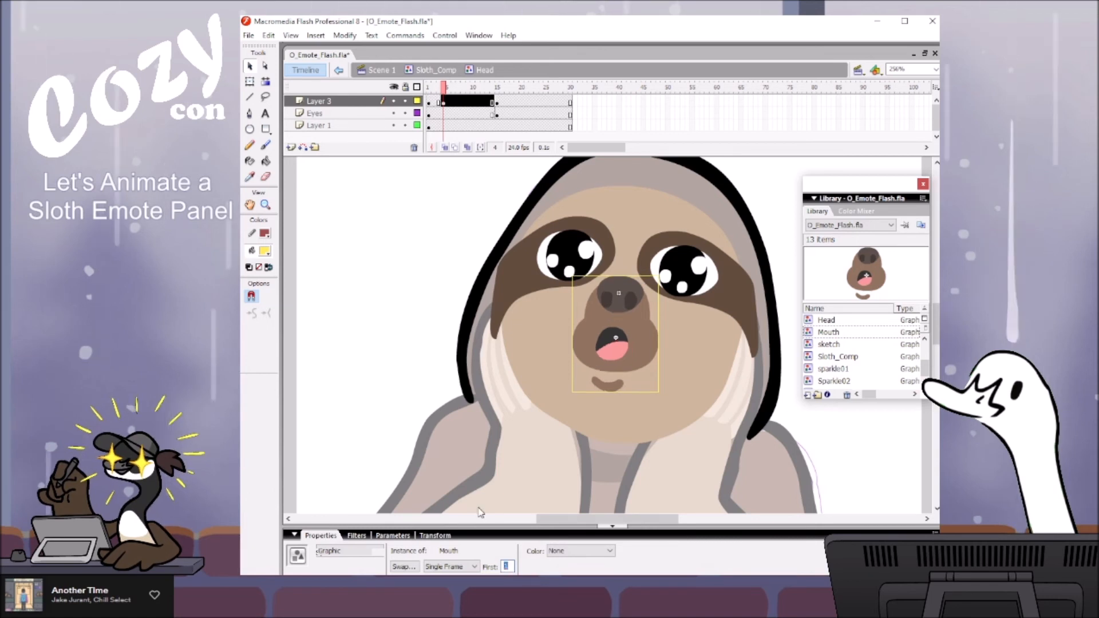
click(774, 174)
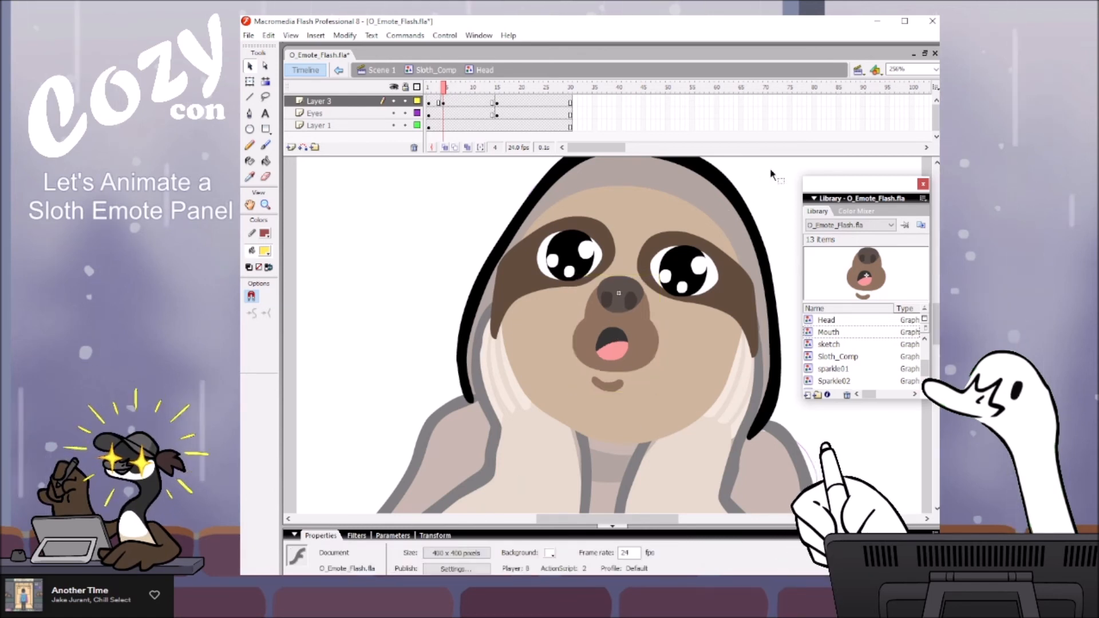
Step: Move the second Layer 3 keyframe from frame 4 to frame 11 and scrub through the Head timeline
key(z)
alt+click(647, 294)
drag(623, 409, 604, 392)
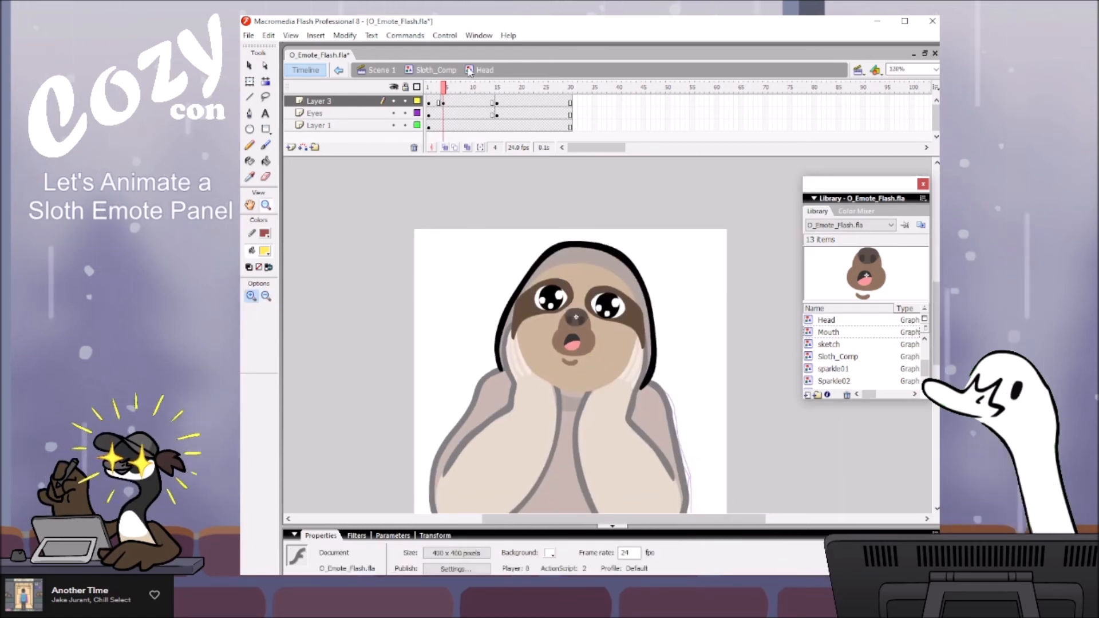
click(447, 105)
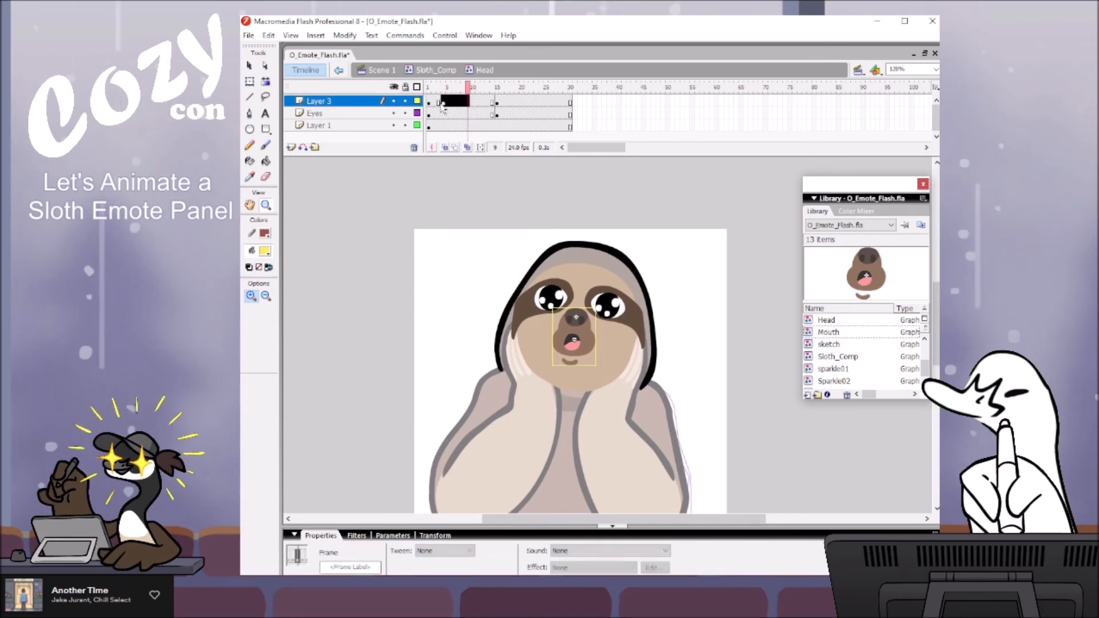
click(447, 105)
drag(444, 106, 579, 82)
click(469, 98)
drag(468, 73, 555, 76)
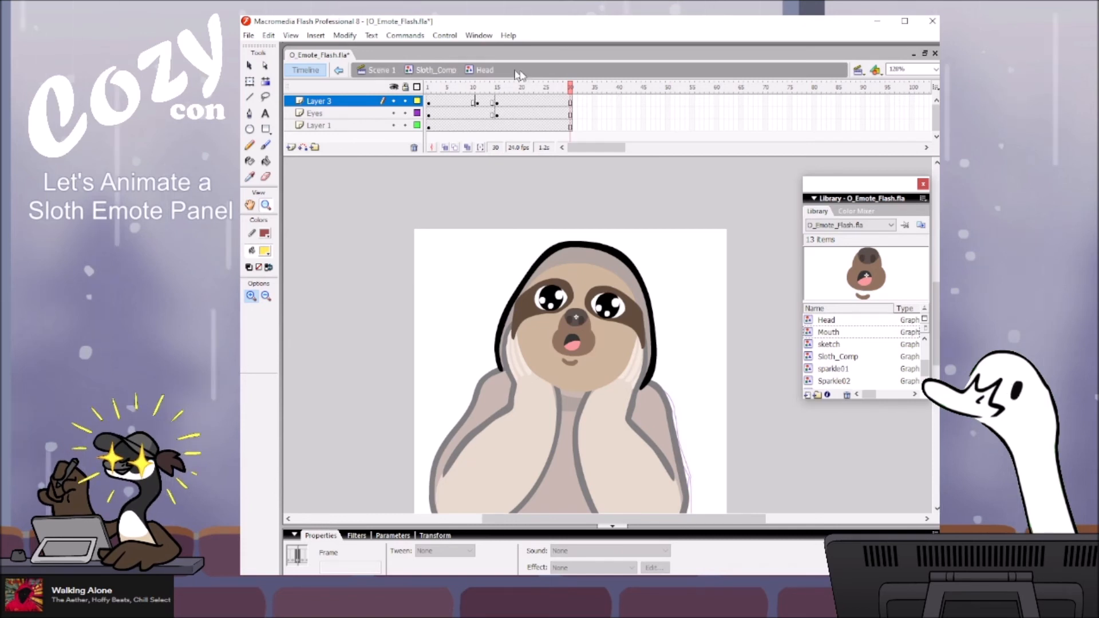
Step: Open the Mouth symbol from its instance at frame 15 of Layer 3 and view its second frame
click(496, 102)
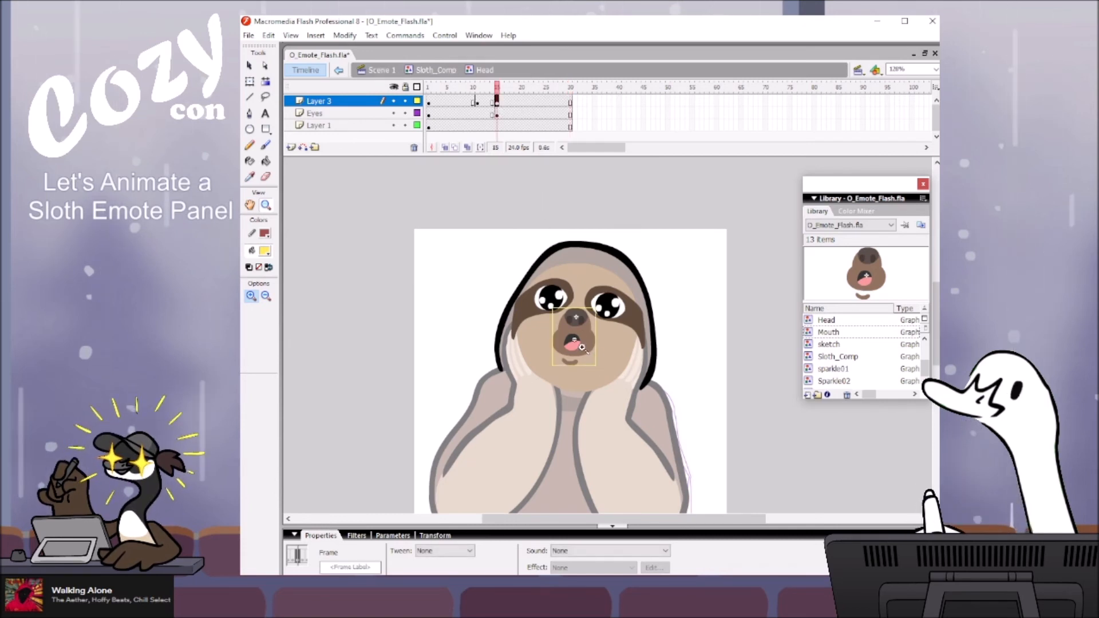
click(581, 344)
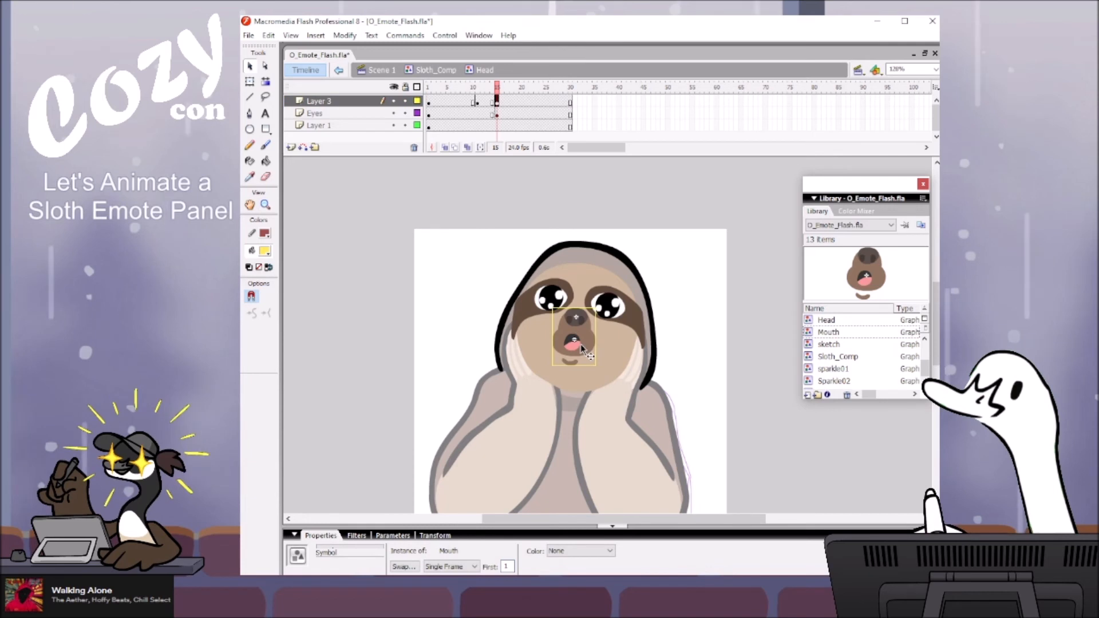
double_click(581, 345)
key(z)
click(582, 352)
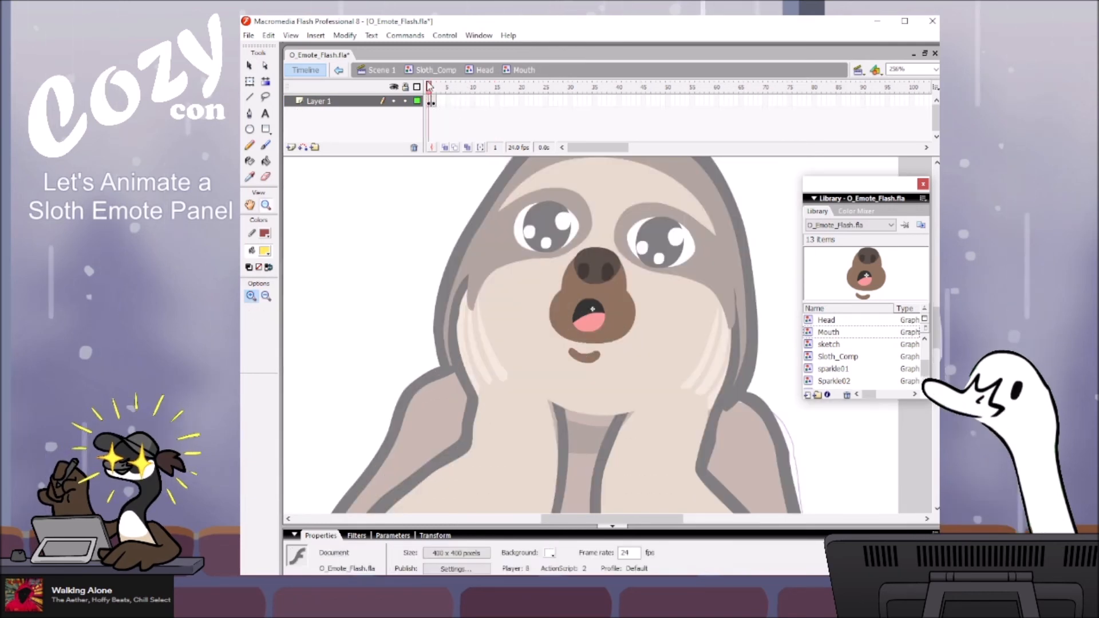
click(434, 87)
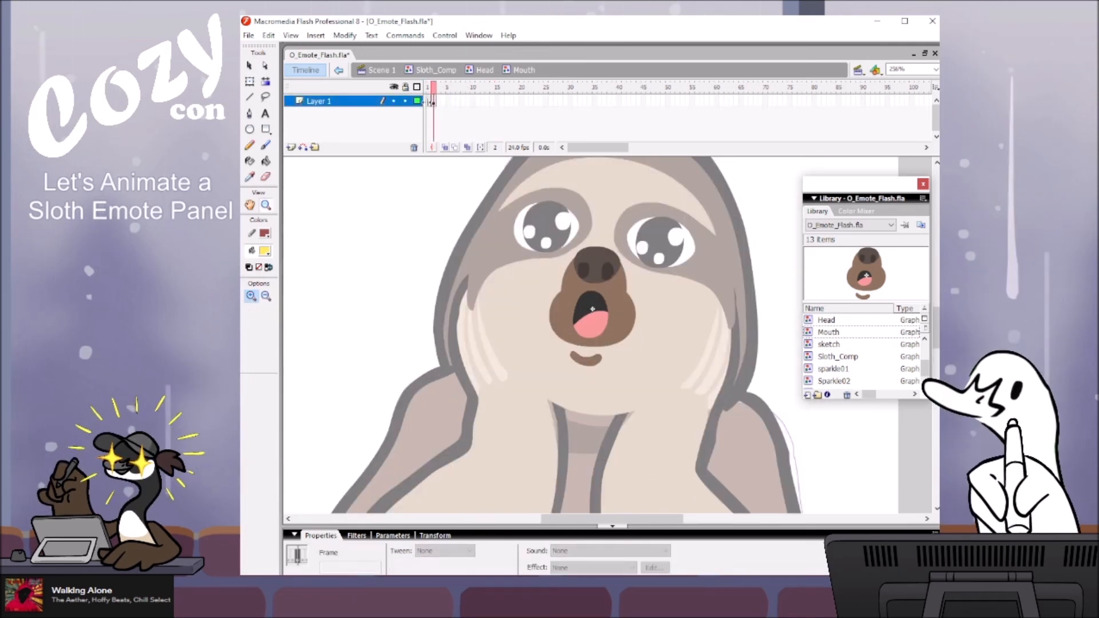
Step: Copy frame 1 of the Mouth symbol and paste it as a new keyframe at frame 3
click(428, 101)
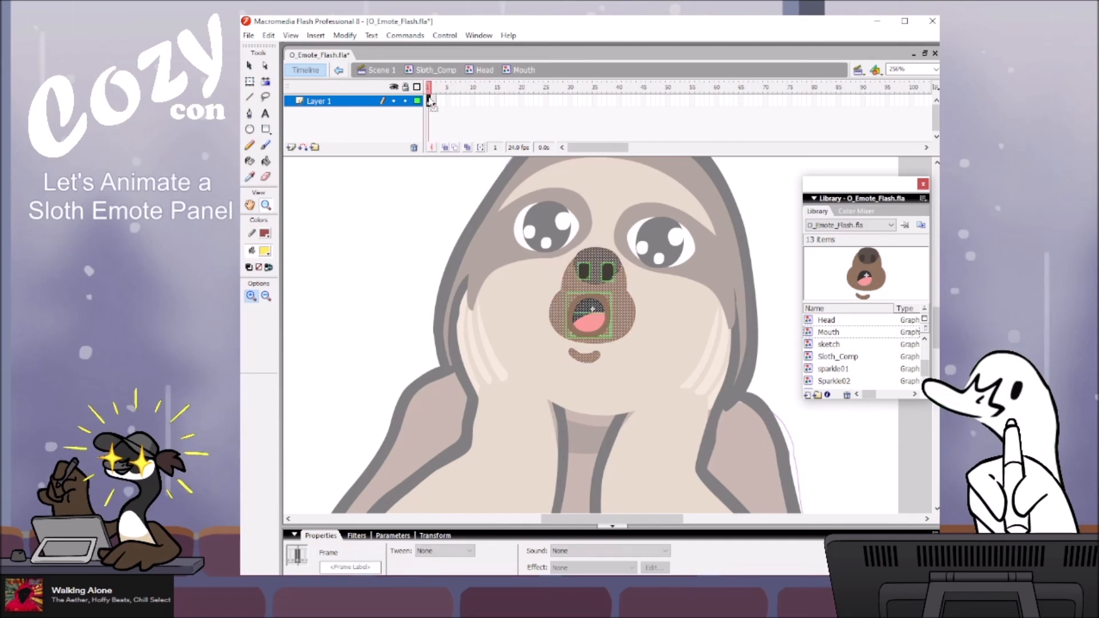
right_click(429, 101)
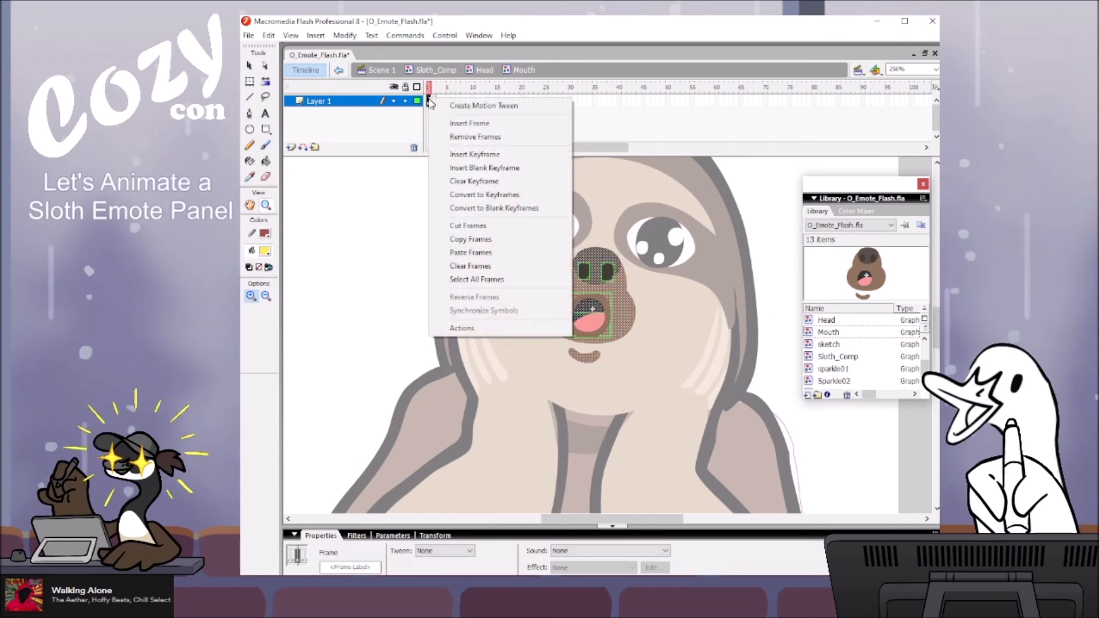
click(511, 241)
click(439, 102)
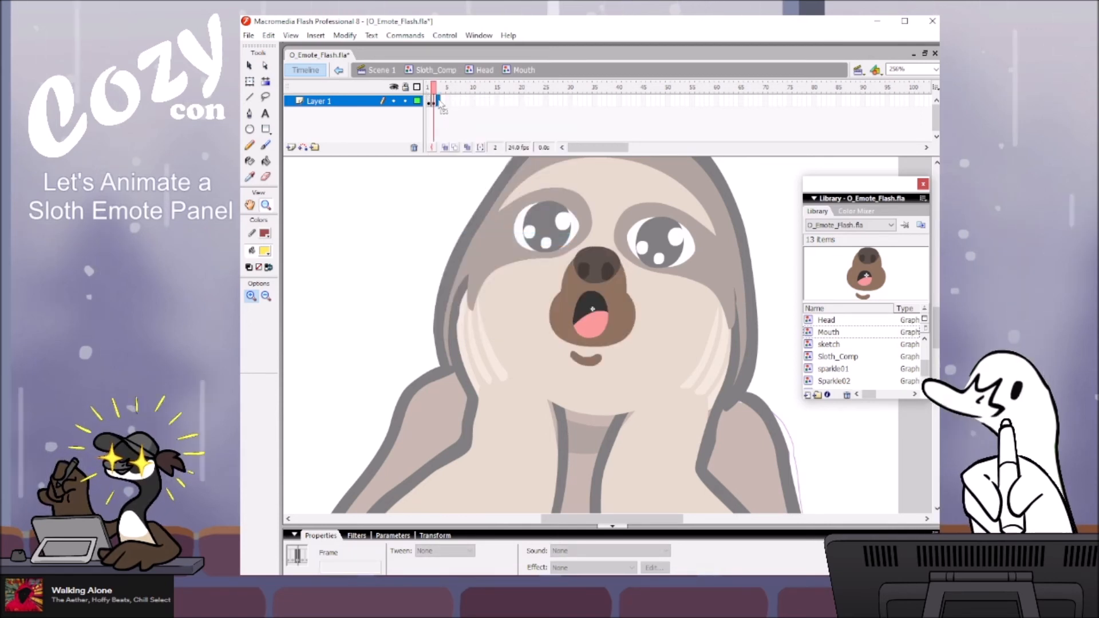
right_click(438, 101)
click(515, 255)
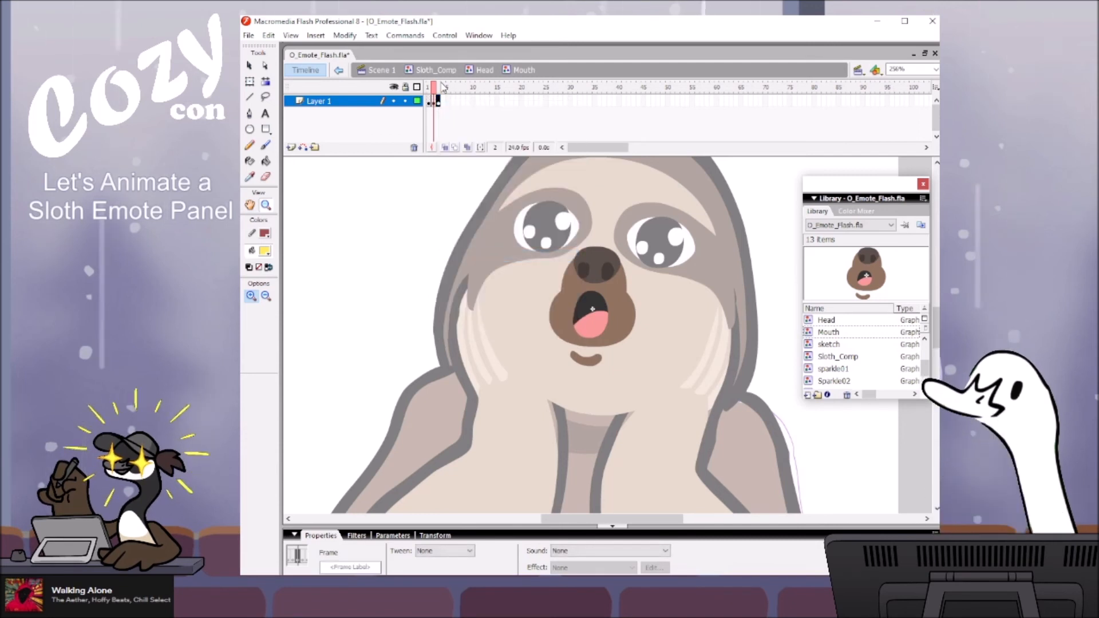
key(v)
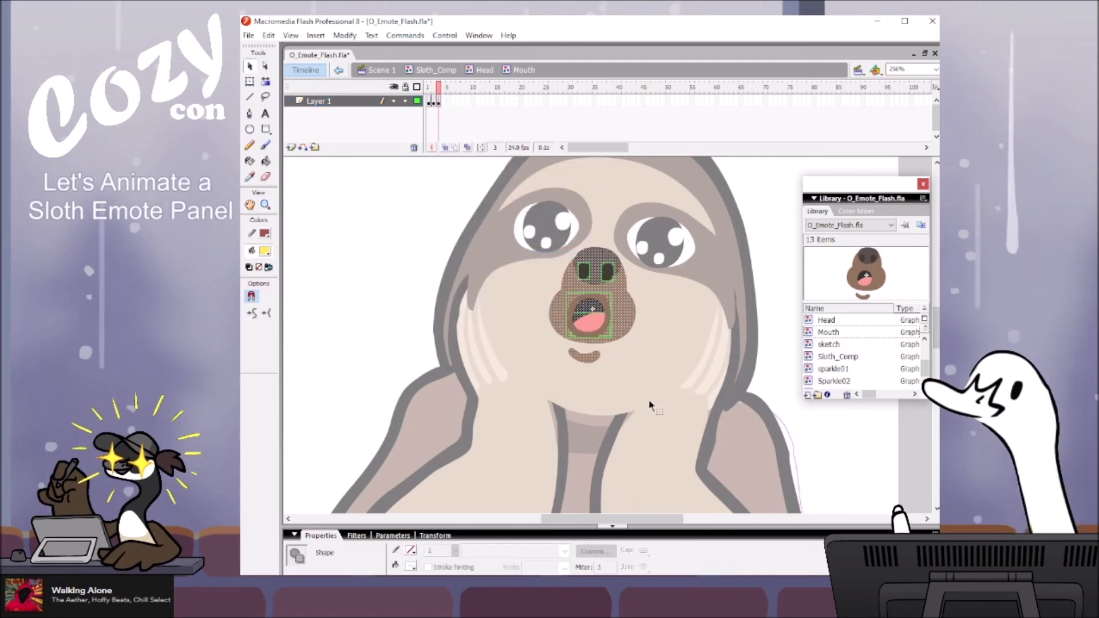
Step: Select the open mouth shapes on frame 3 and squash them slightly from the upper edge
click(643, 387)
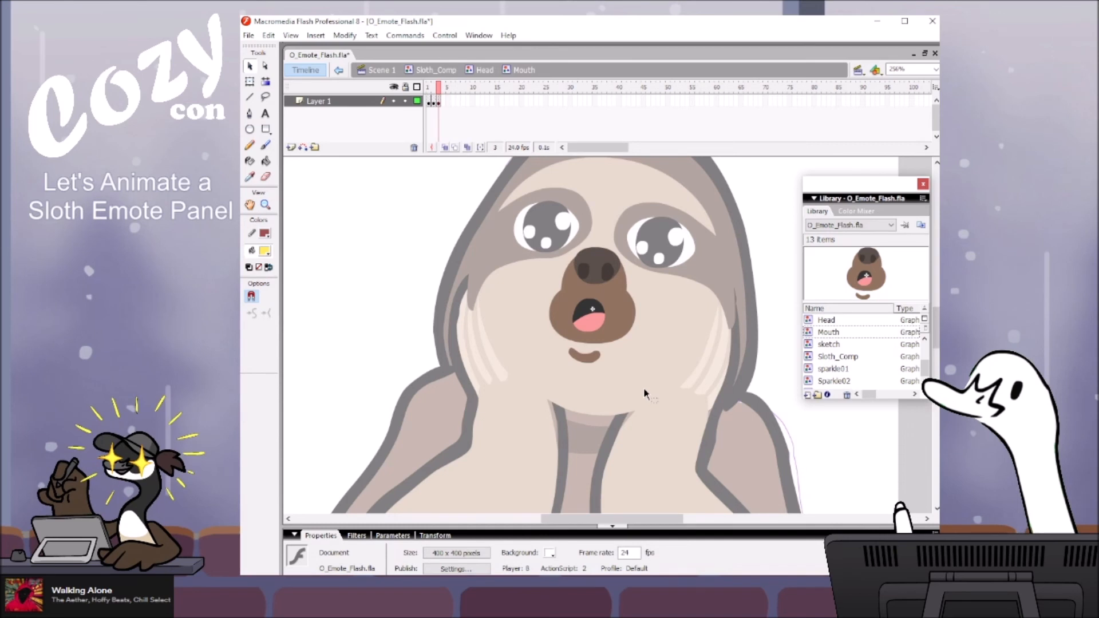
click(587, 312)
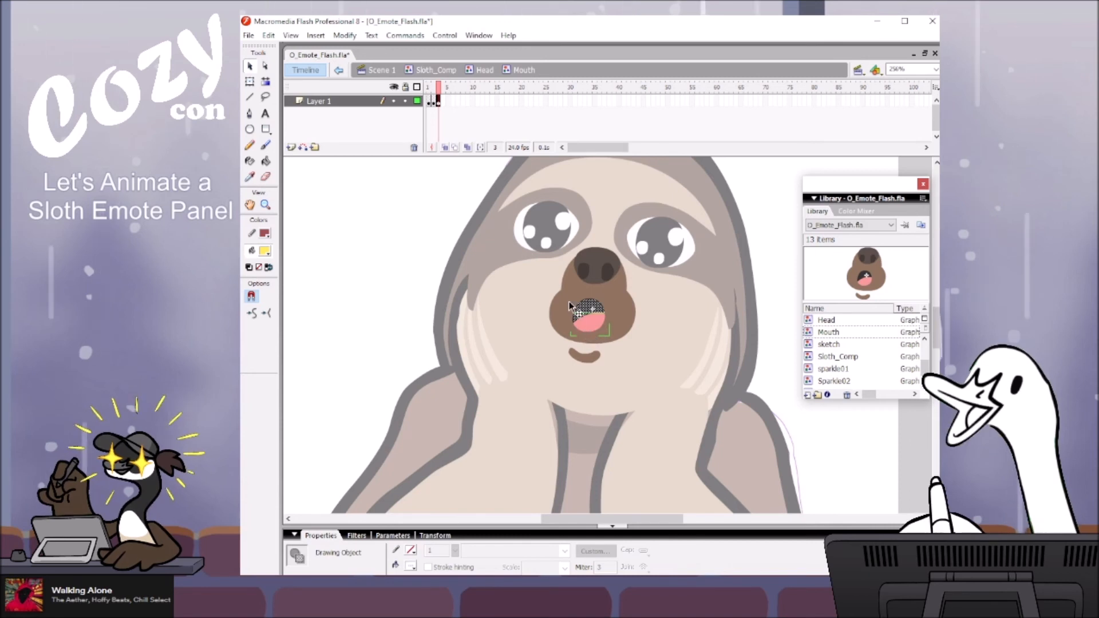
shift+click(609, 305)
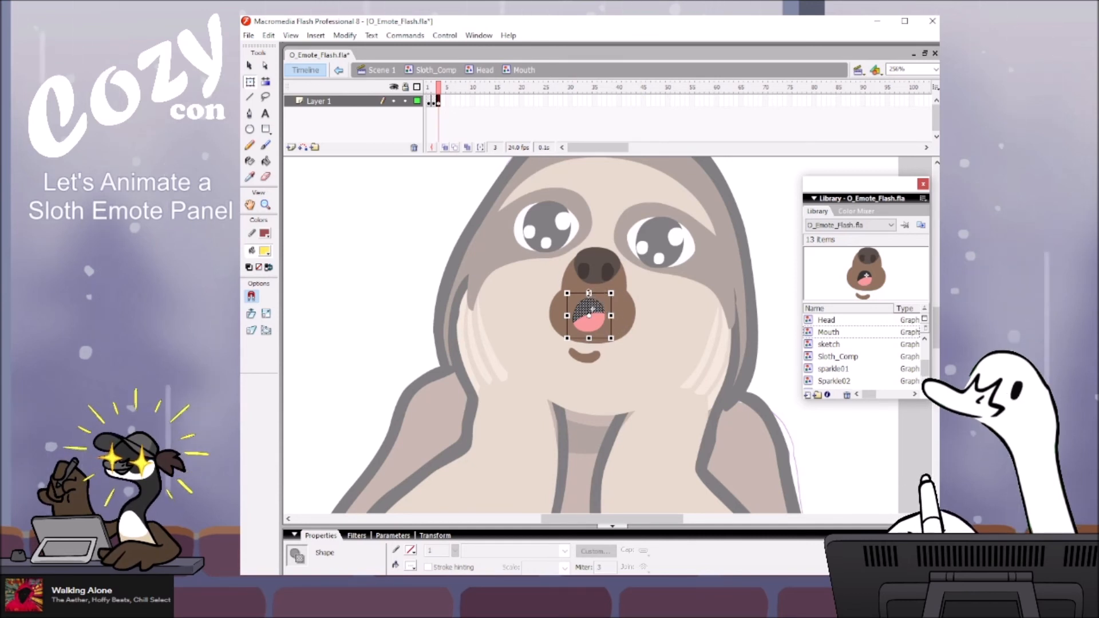
drag(589, 293, 589, 297)
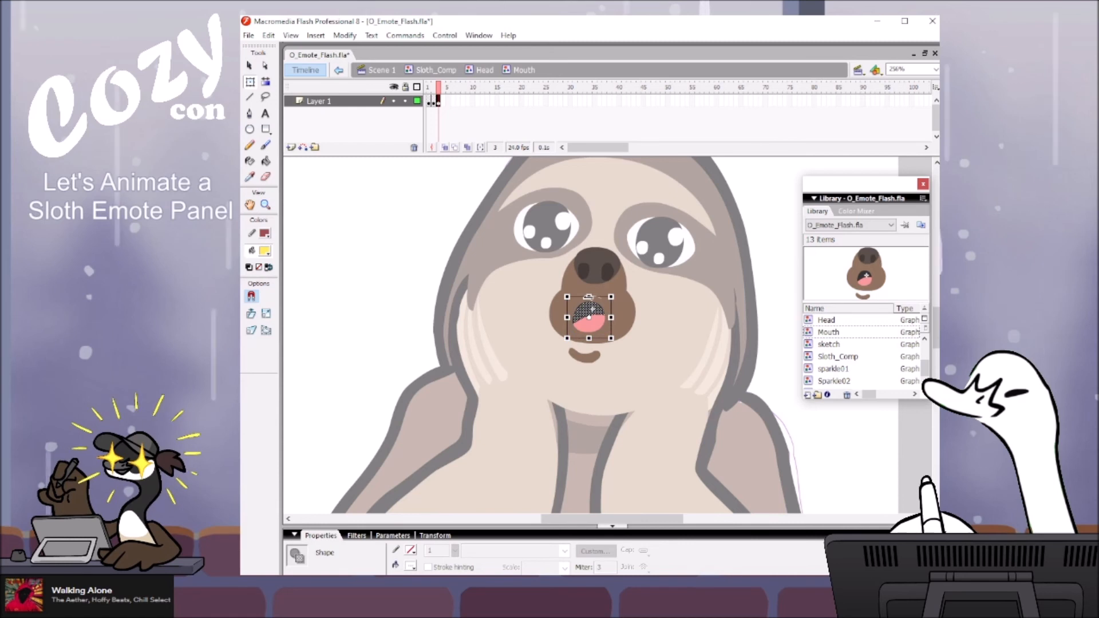
click(590, 316)
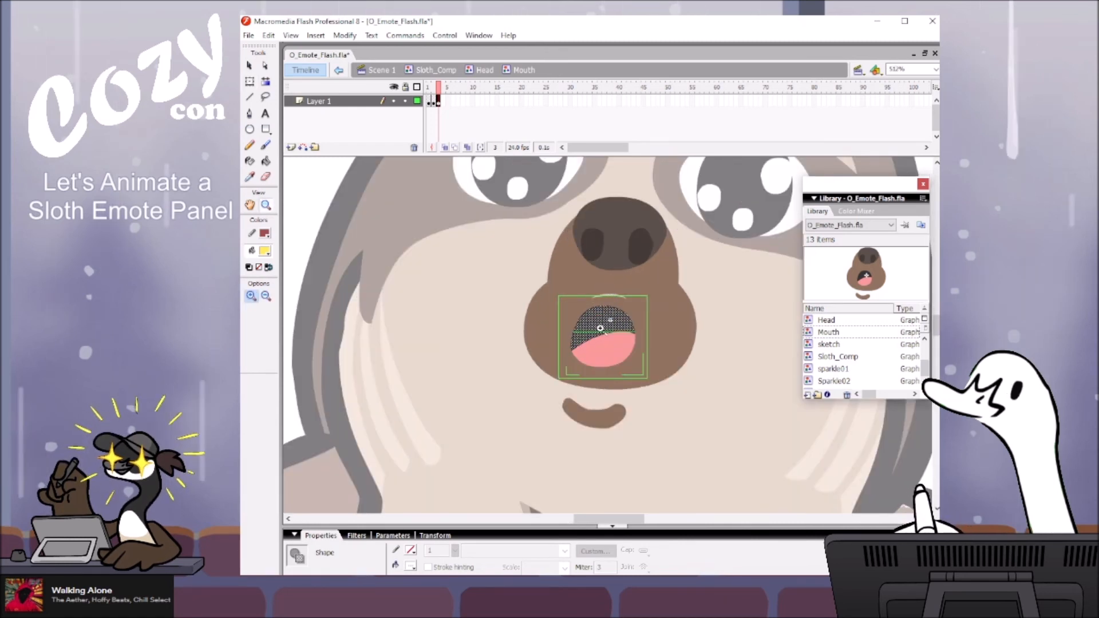
Step: Squash the frame 3 mouth opening further from its lower edge and nudge it slightly upward
key(v)
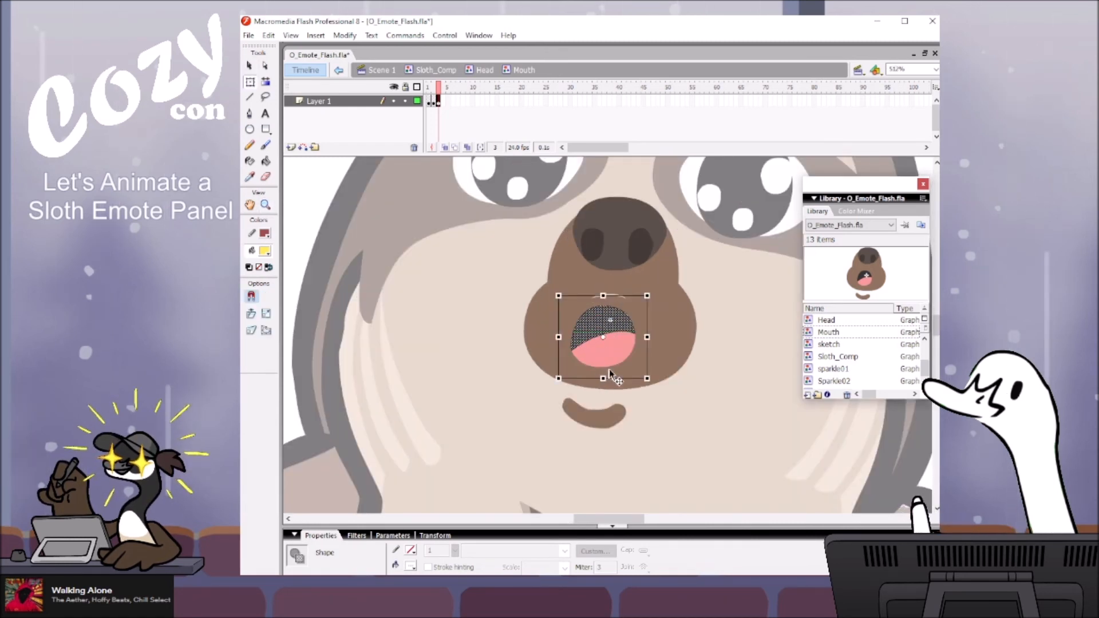
drag(603, 379, 611, 371)
key(ctrl+z)
drag(610, 372, 612, 371)
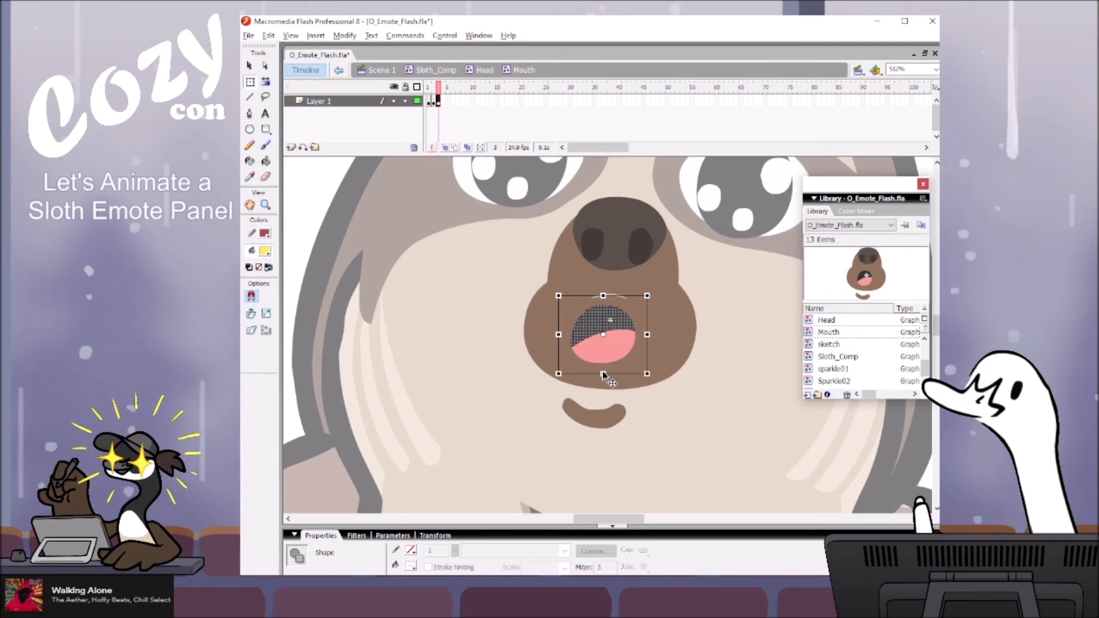
drag(603, 372, 605, 365)
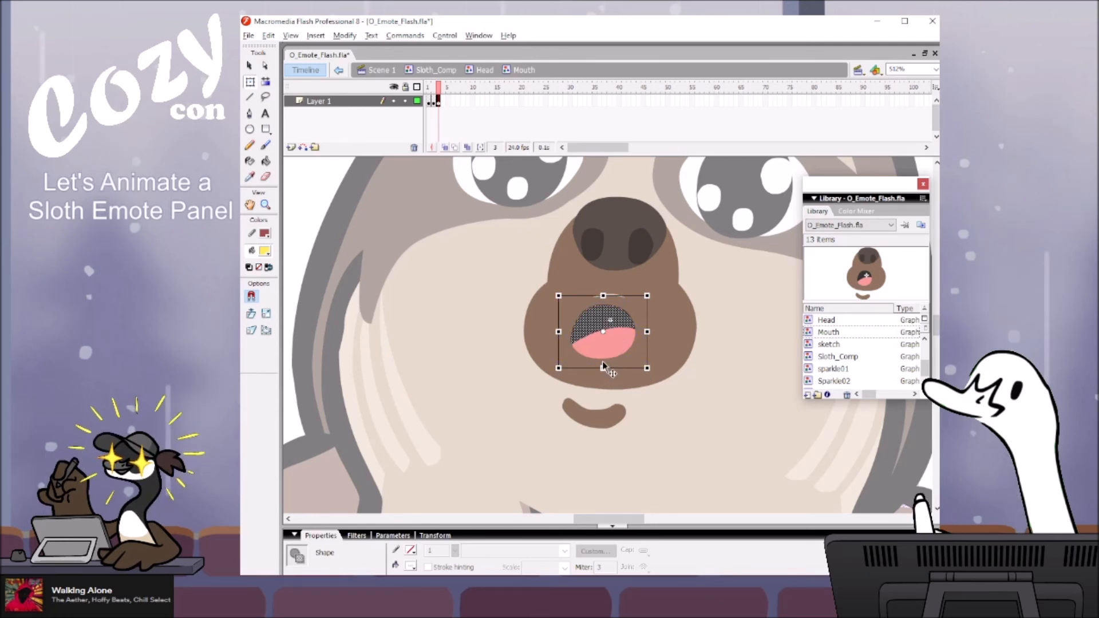
key(Up)
key(Up)
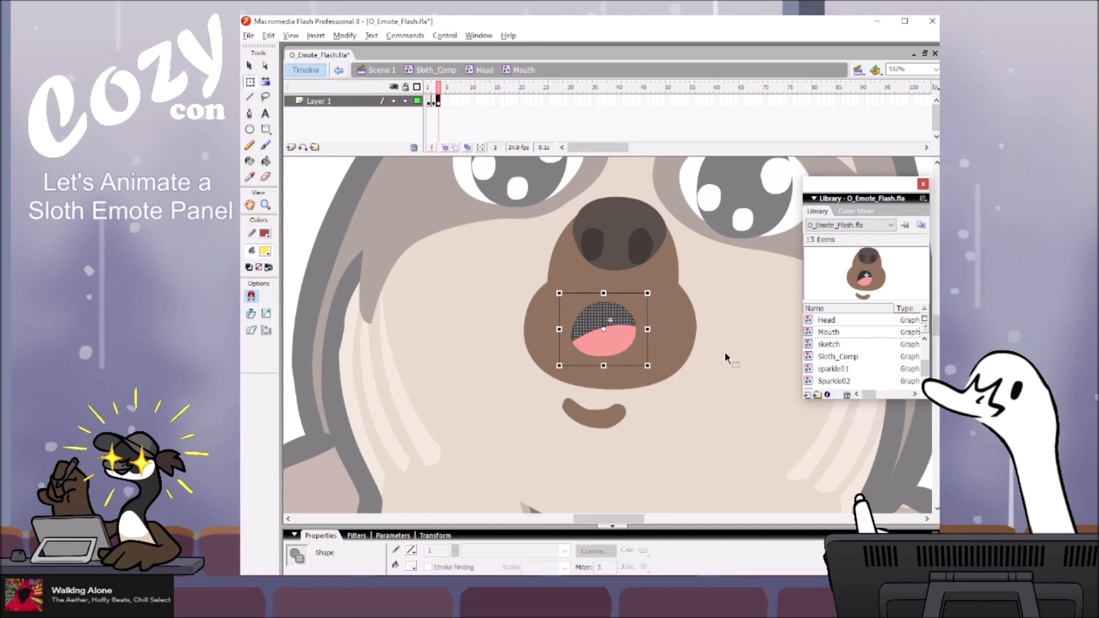
click(746, 332)
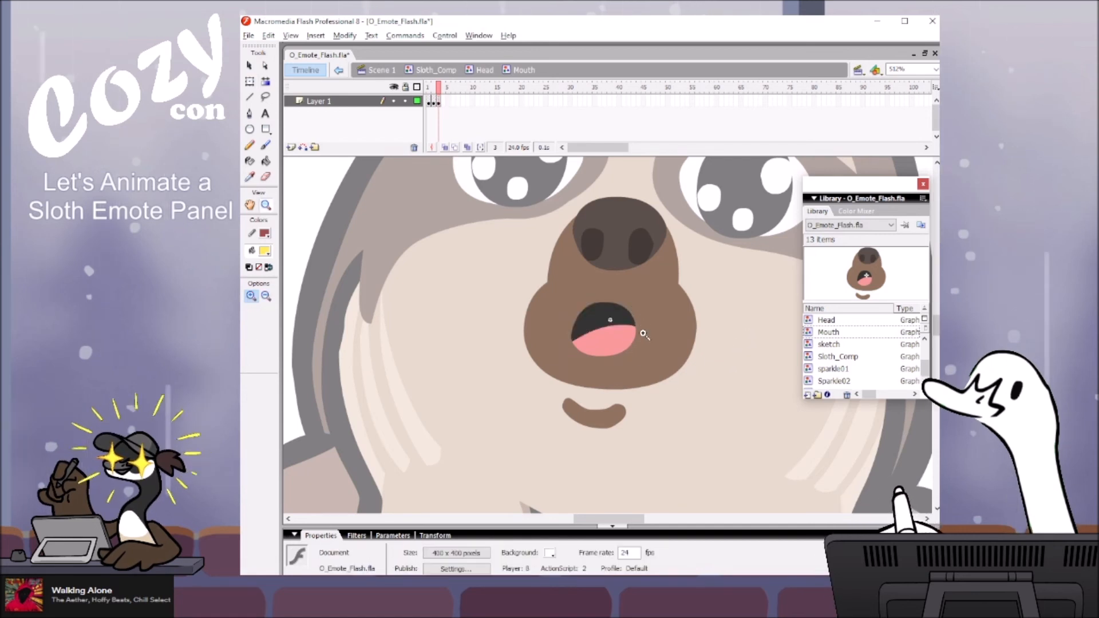
Step: Return to the Head symbol and set the Mouth instance at frame 15 of Layer 3 to single frame 3
alt+click(639, 325)
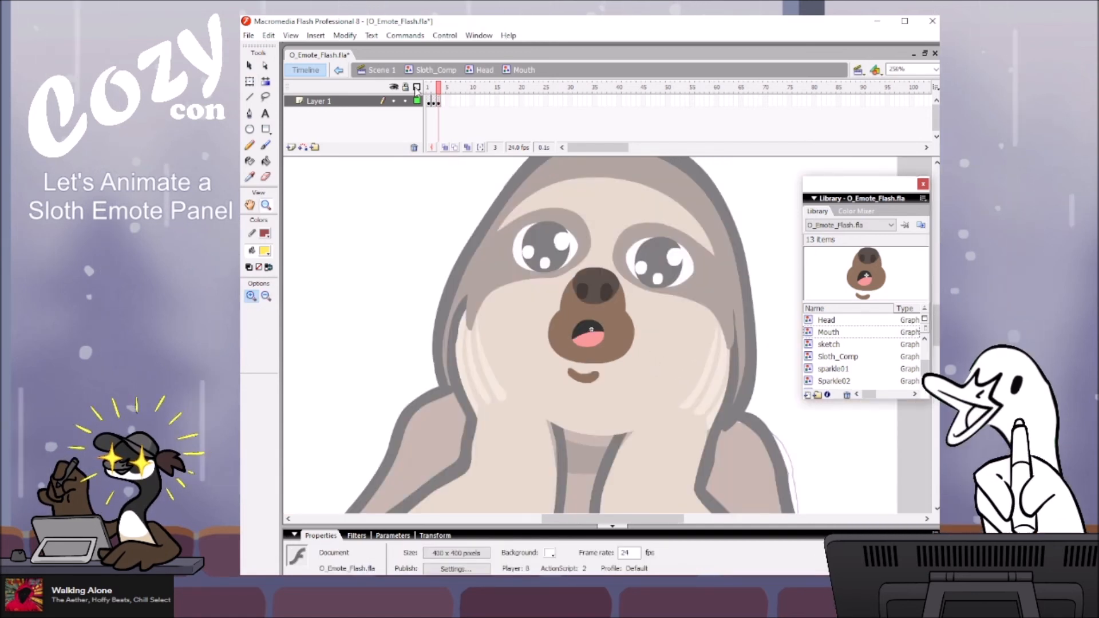
click(479, 68)
key(v)
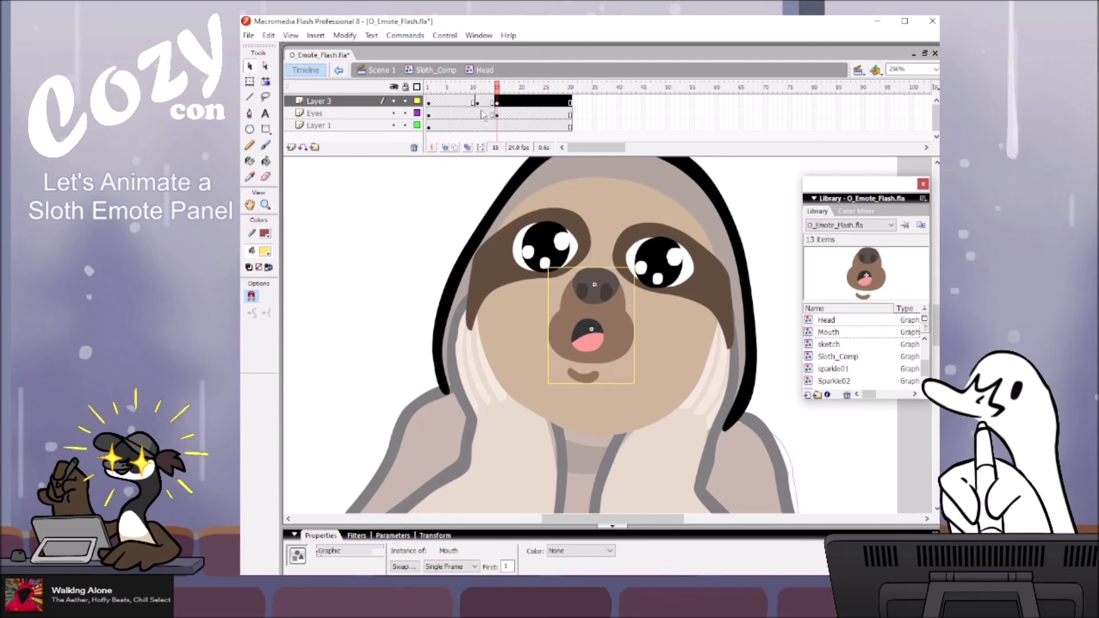
click(495, 102)
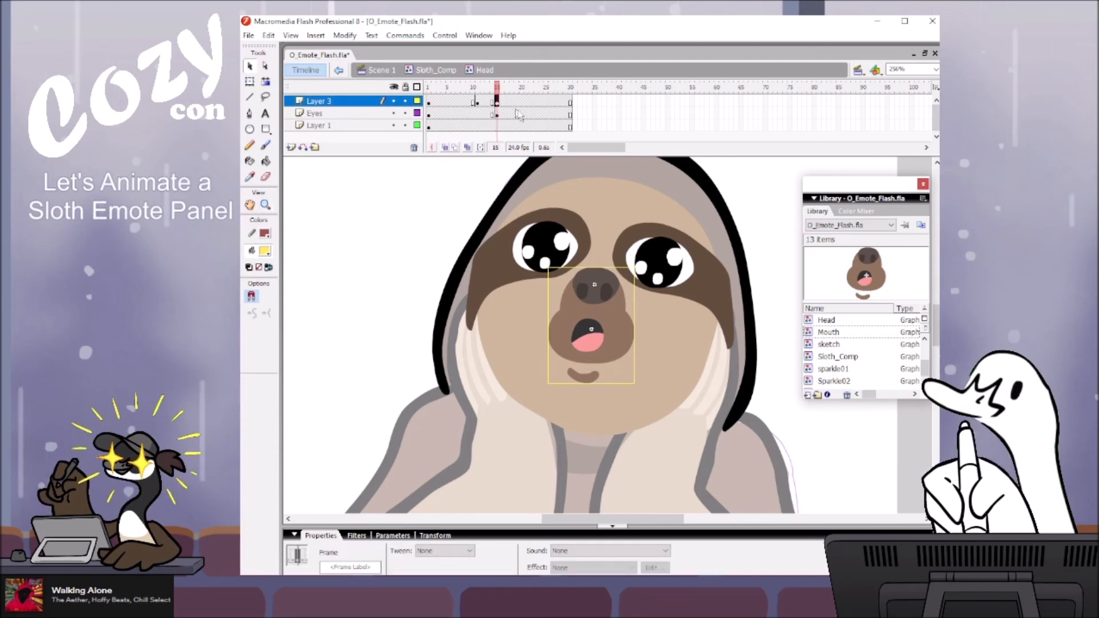
click(675, 342)
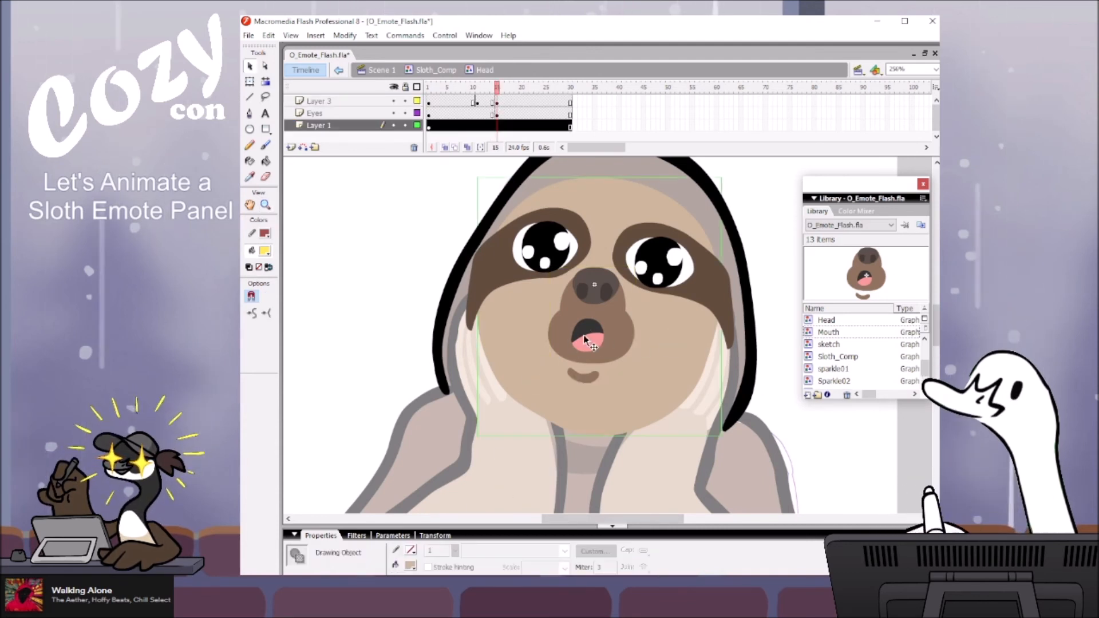
click(603, 340)
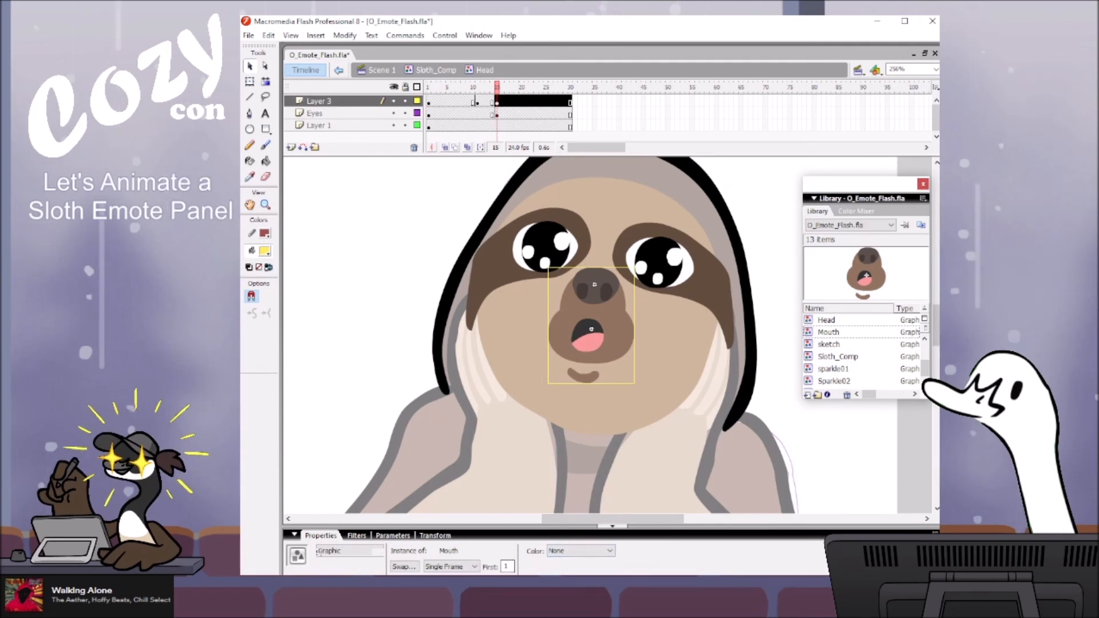
double_click(508, 567)
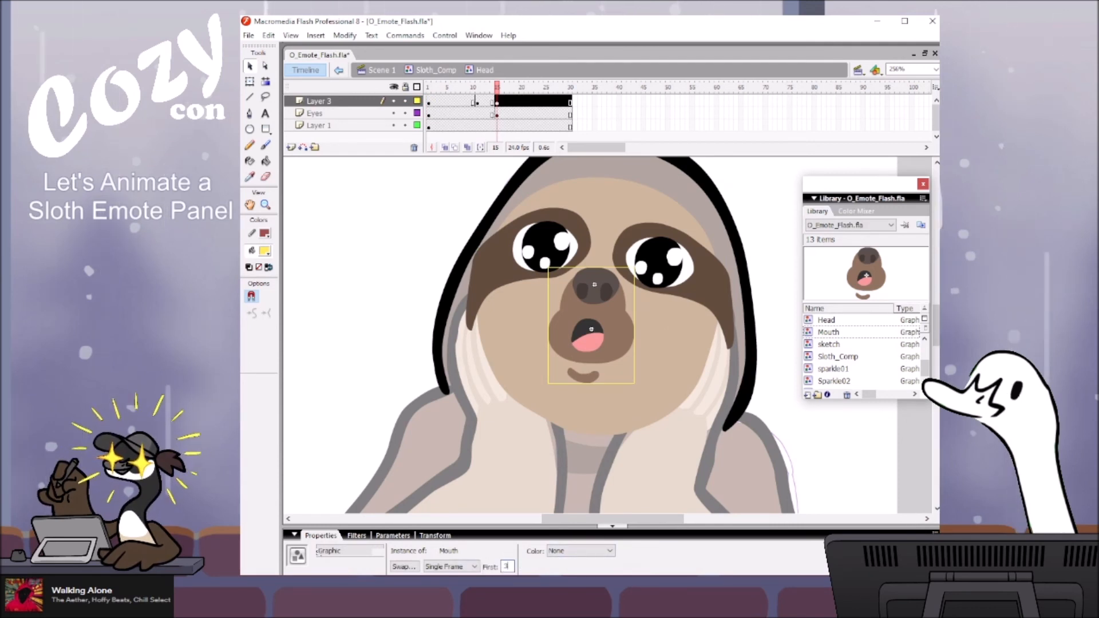
click(427, 389)
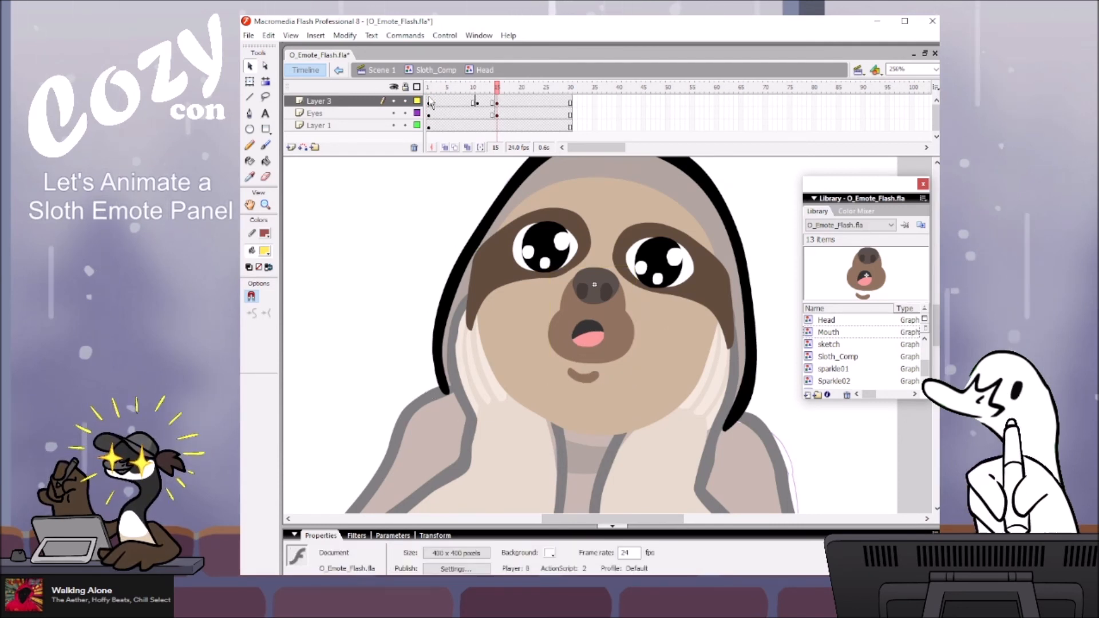
Step: Go back to the Sloth_Comp symbol and test the movie to preview the mouth animation
click(442, 70)
key(z)
alt+click(598, 213)
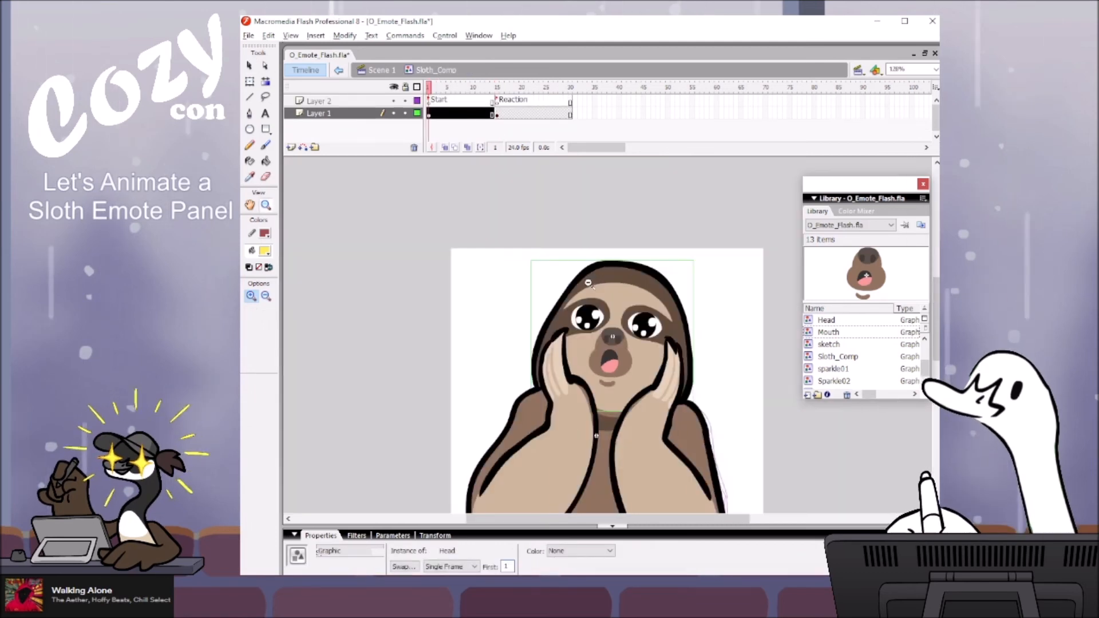
key(ctrl+Return)
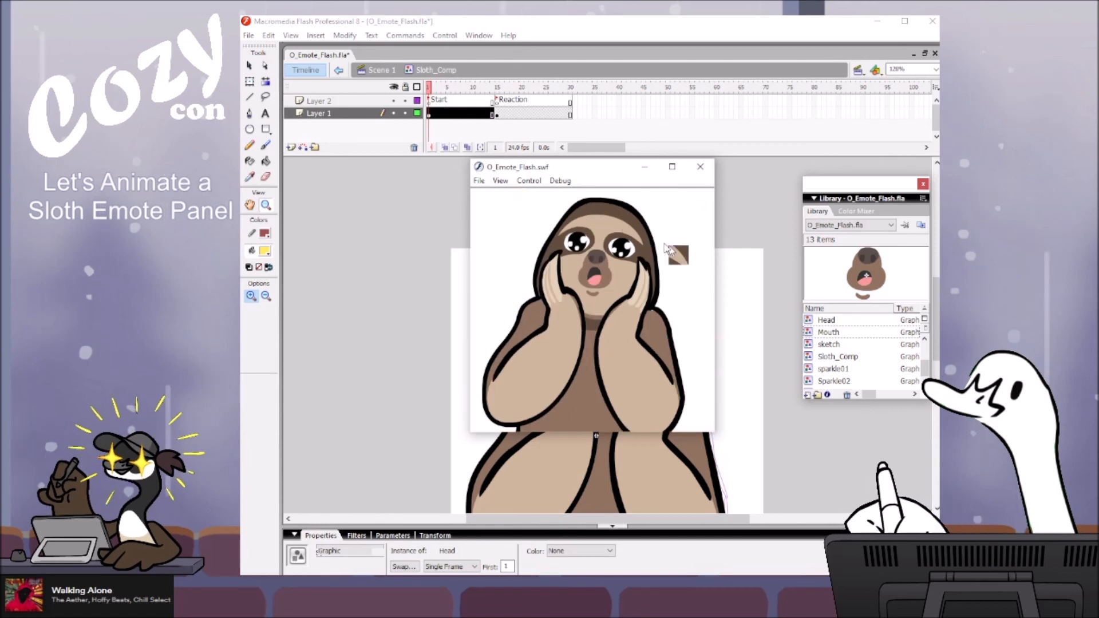
Step: Close the movie preview and set the Head instance on Layer 1's Reaction keyframe at frame 15 to Loop
click(704, 166)
key(v)
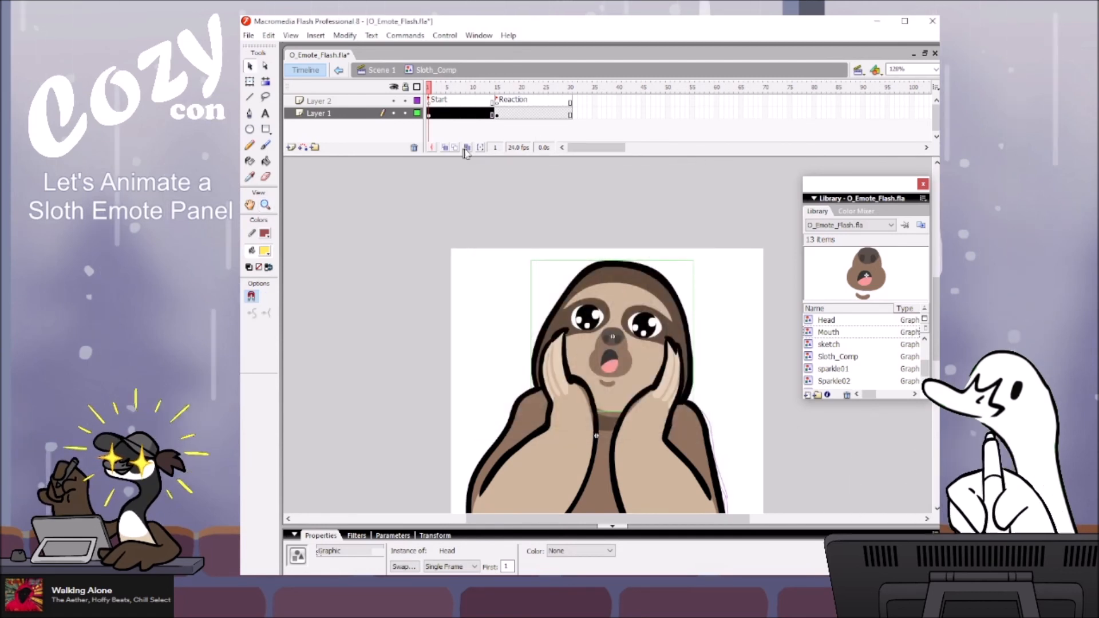
click(494, 87)
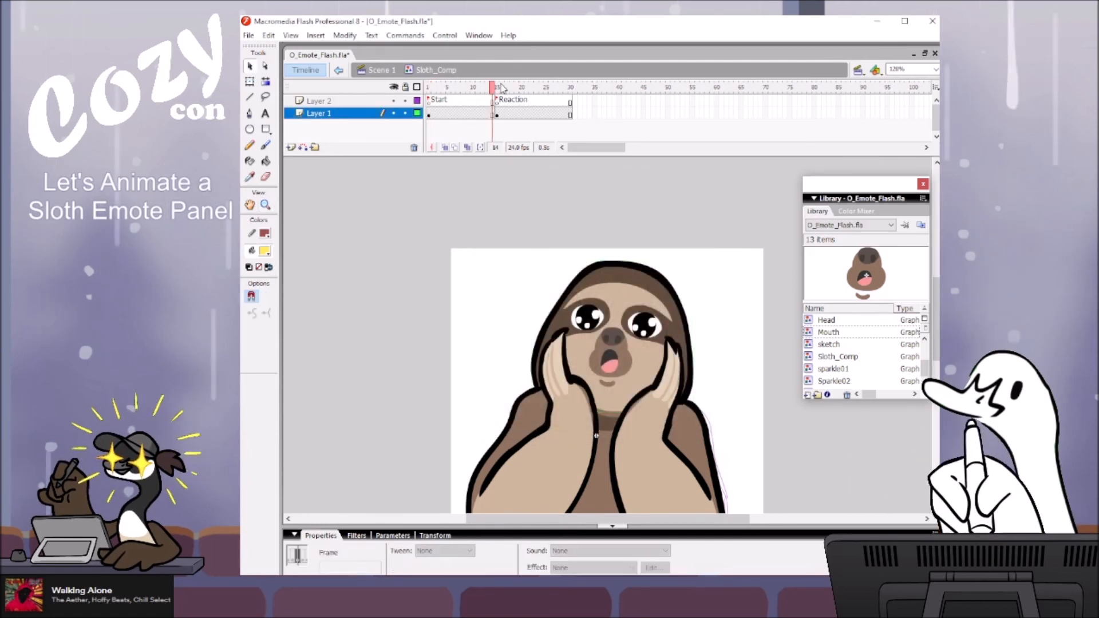
click(599, 341)
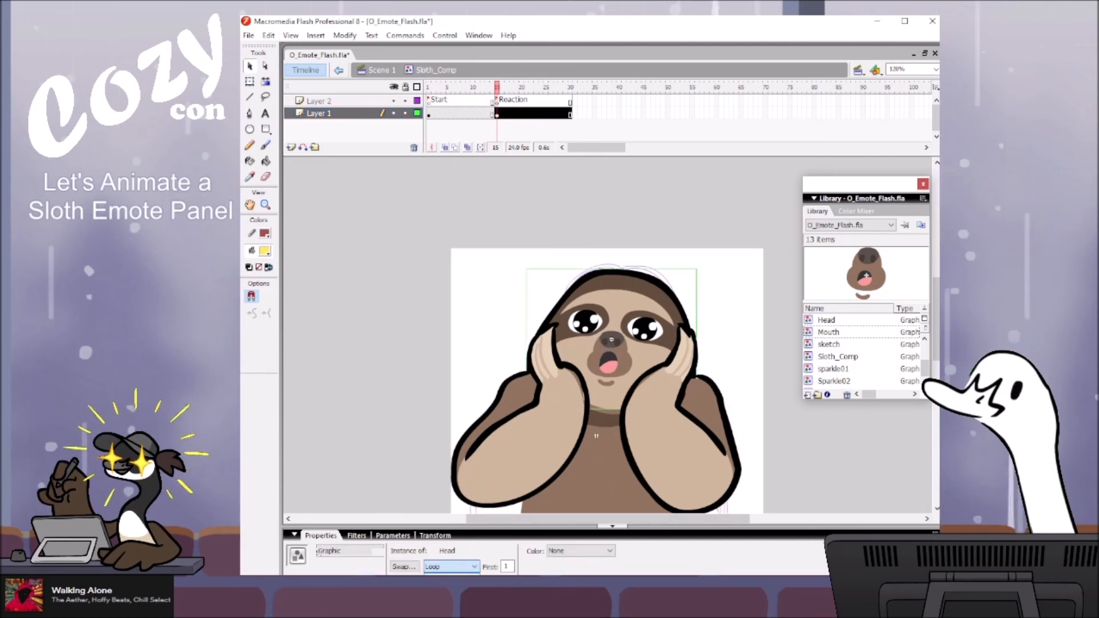
Step: Open the Head symbol and check the Mouth instance on Layer 3 around frames 14 and 15
double_click(591, 352)
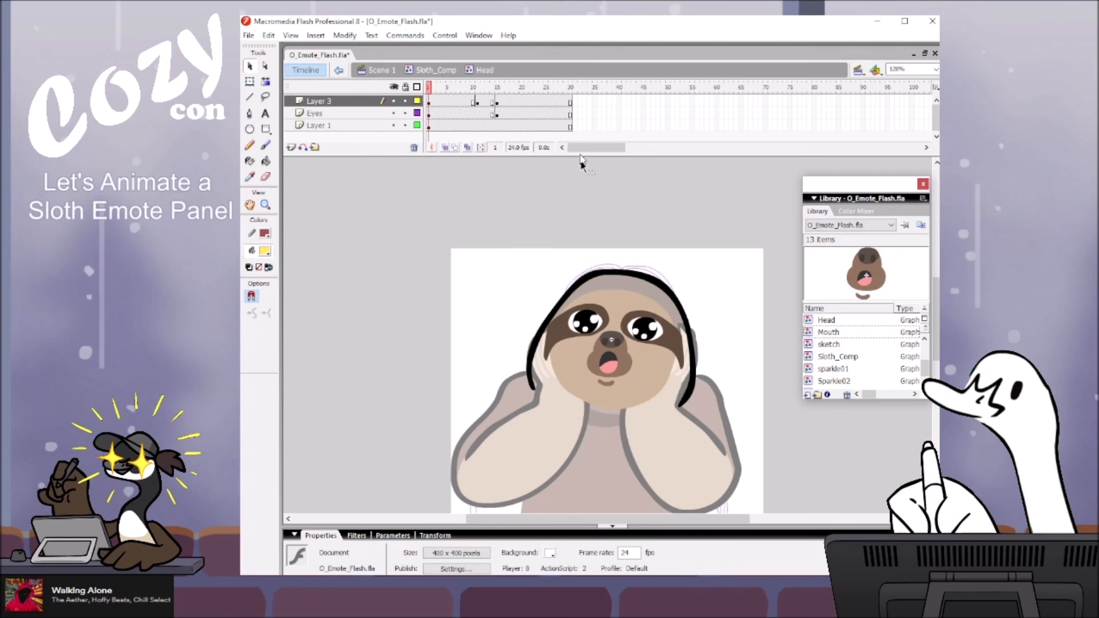
mouse_move(483, 92)
mouse_down()
mouse_move(519, 93)
mouse_move(504, 93)
mouse_up()
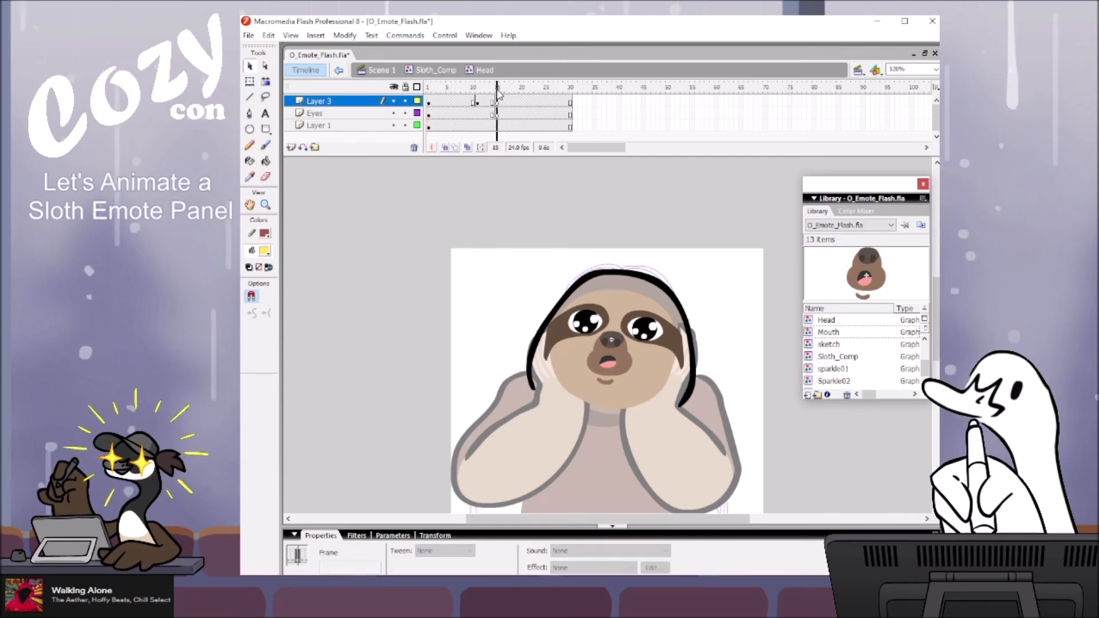
click(497, 101)
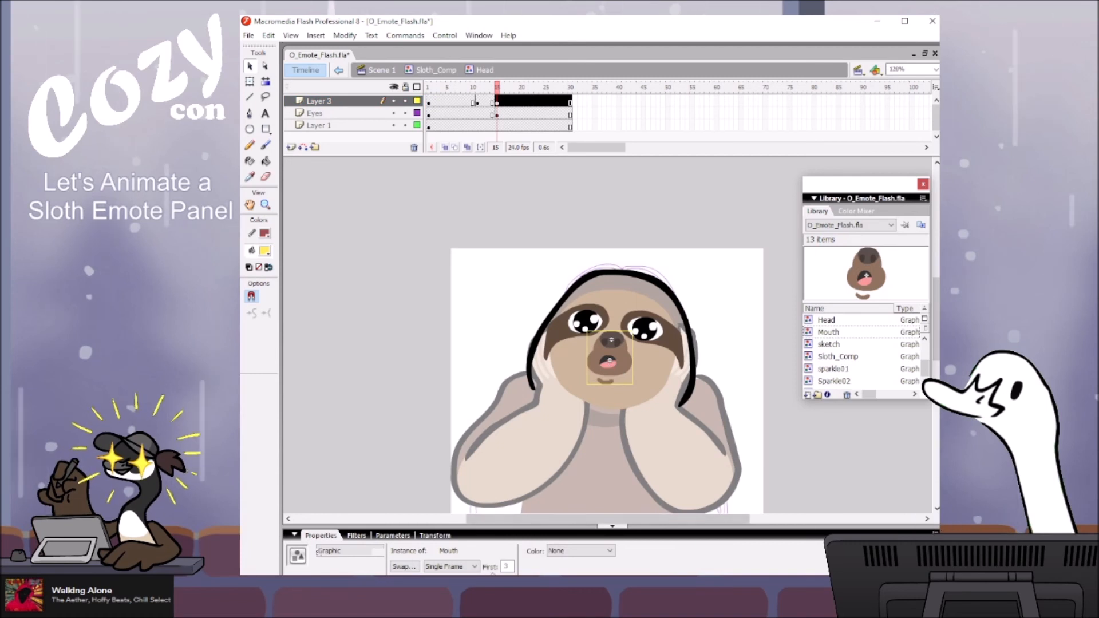
click(484, 89)
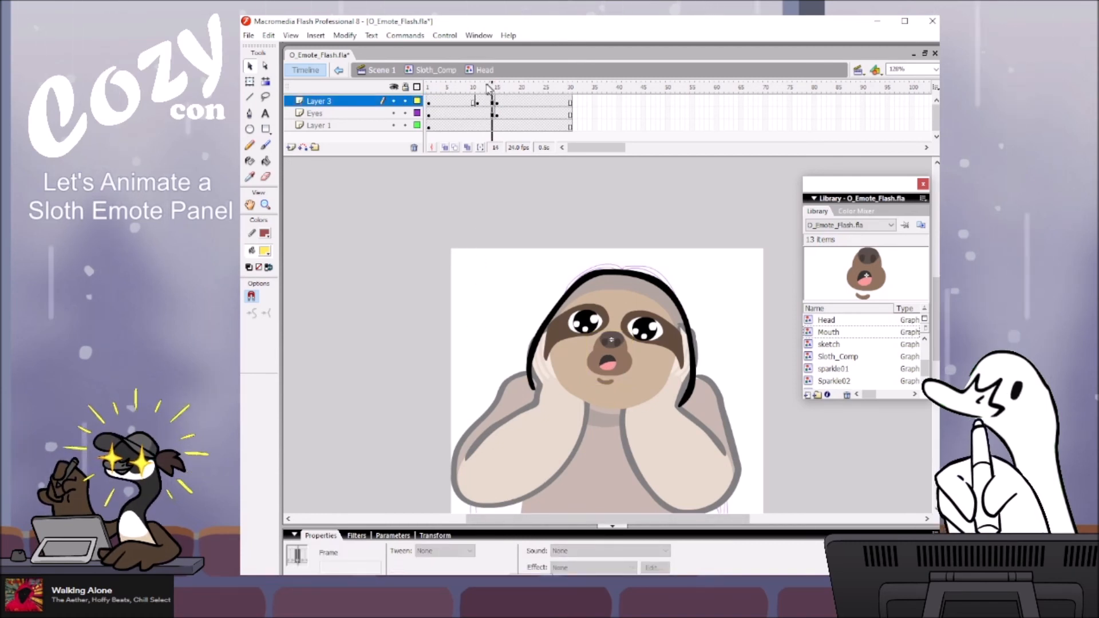
drag(487, 86, 498, 87)
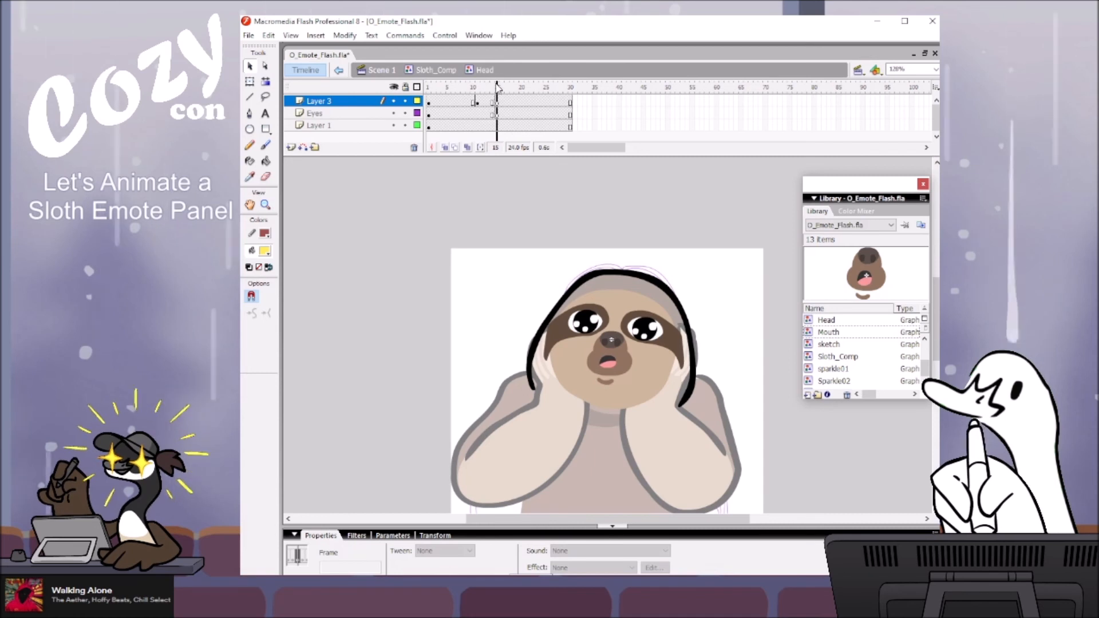
Step: Return to Sloth_Comp and set the Head instance at frame 15 to Play Once with first frame 15
click(437, 70)
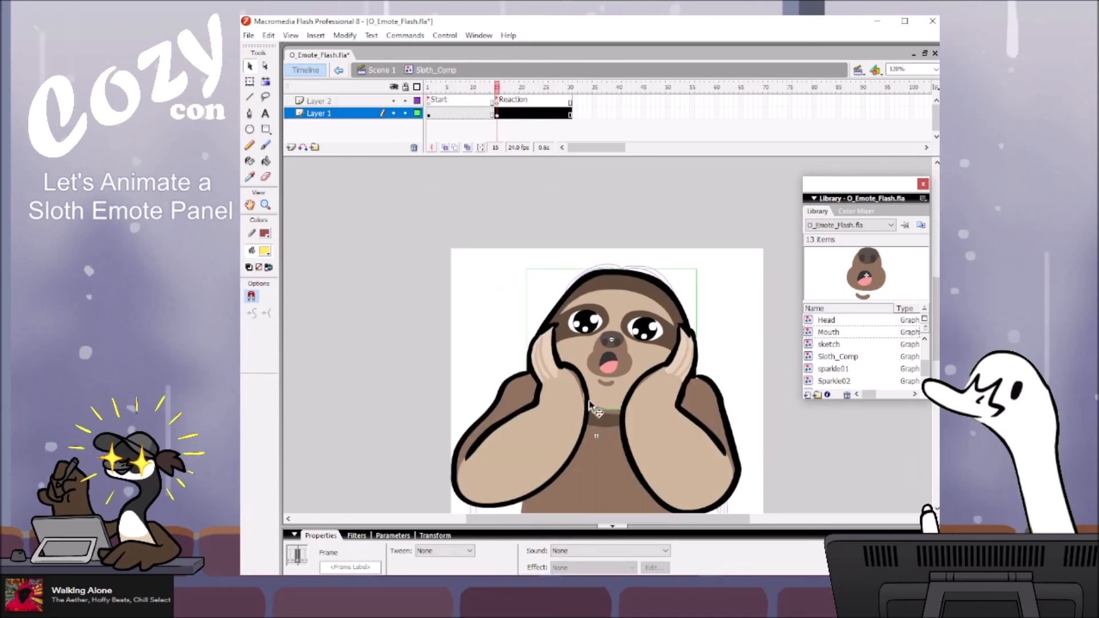
click(506, 566)
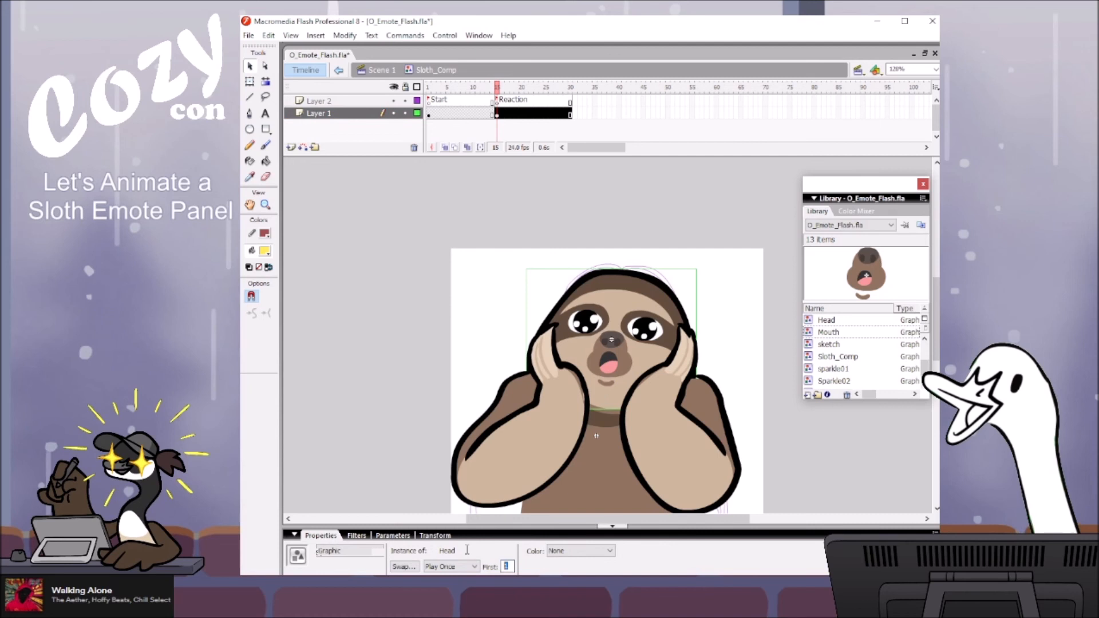
text(25)
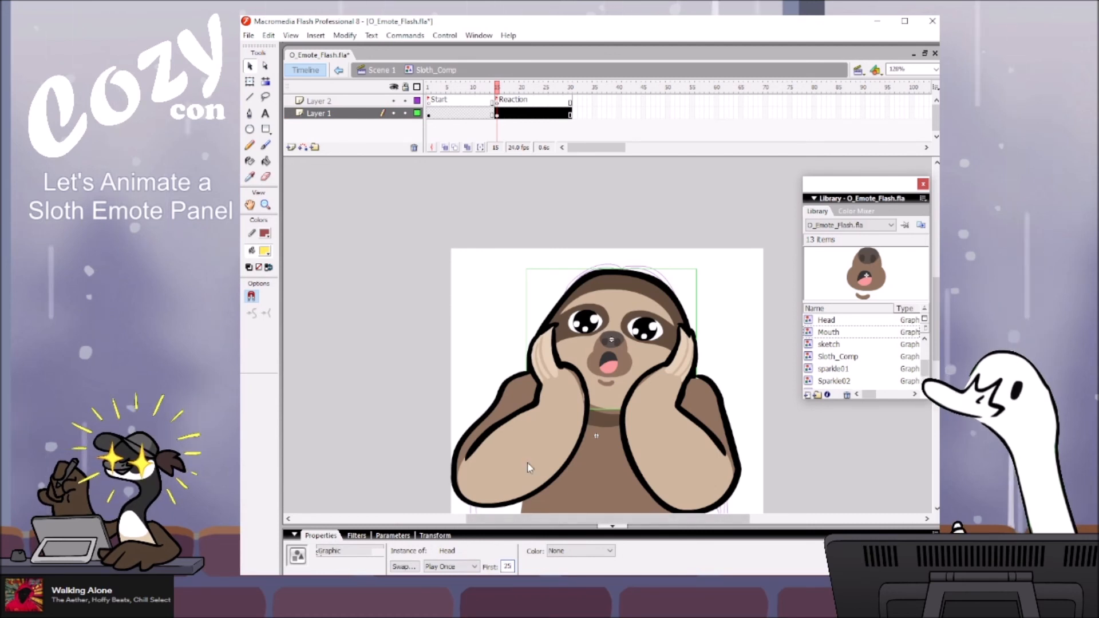
text(1)
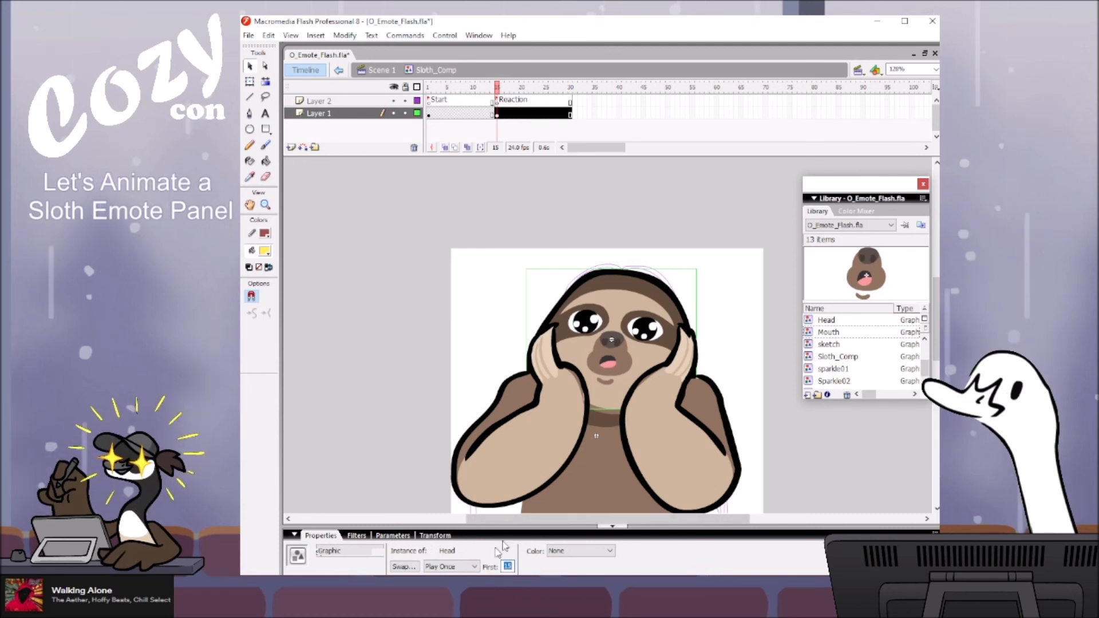
Step: Set the Head instance on frame 1 to Play Once from frame 1 and scrub through the Start and Reaction poses
drag(473, 90, 418, 84)
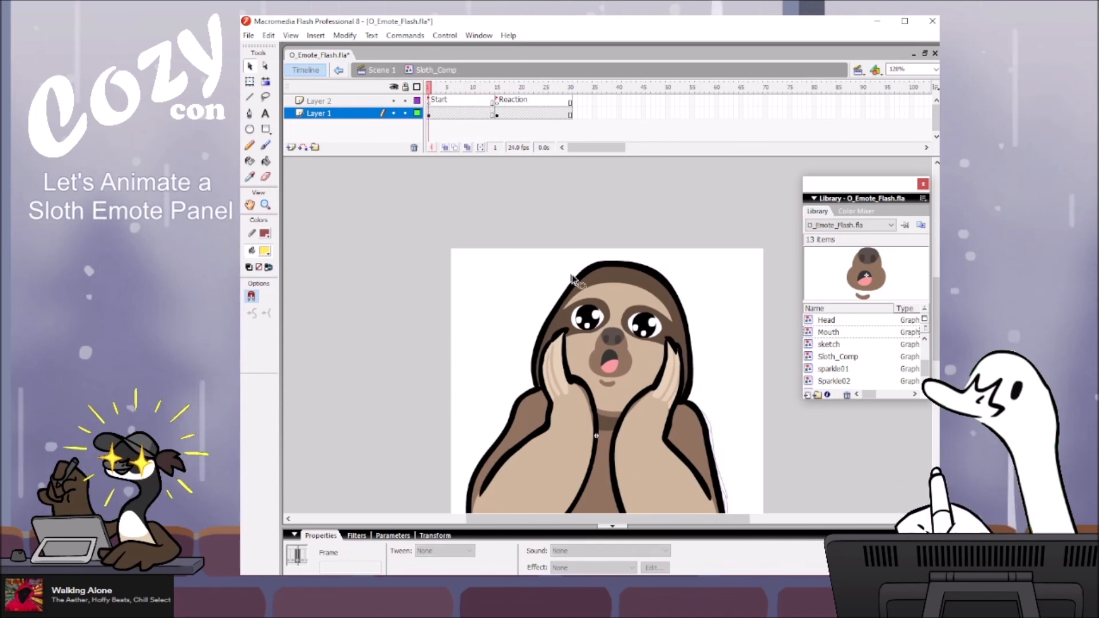
click(605, 342)
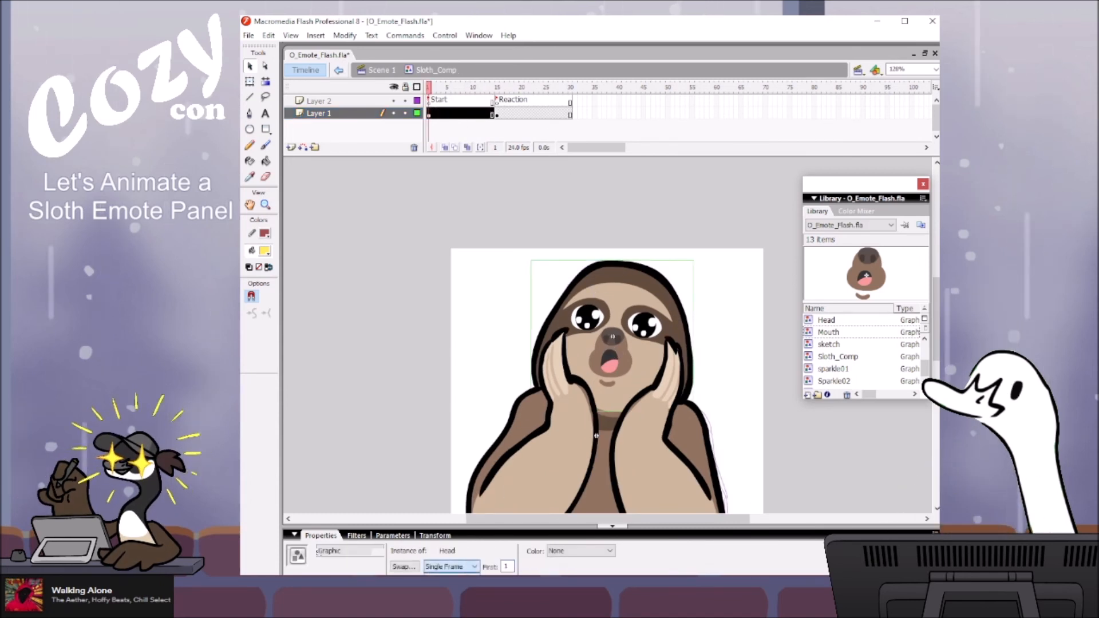
click(450, 588)
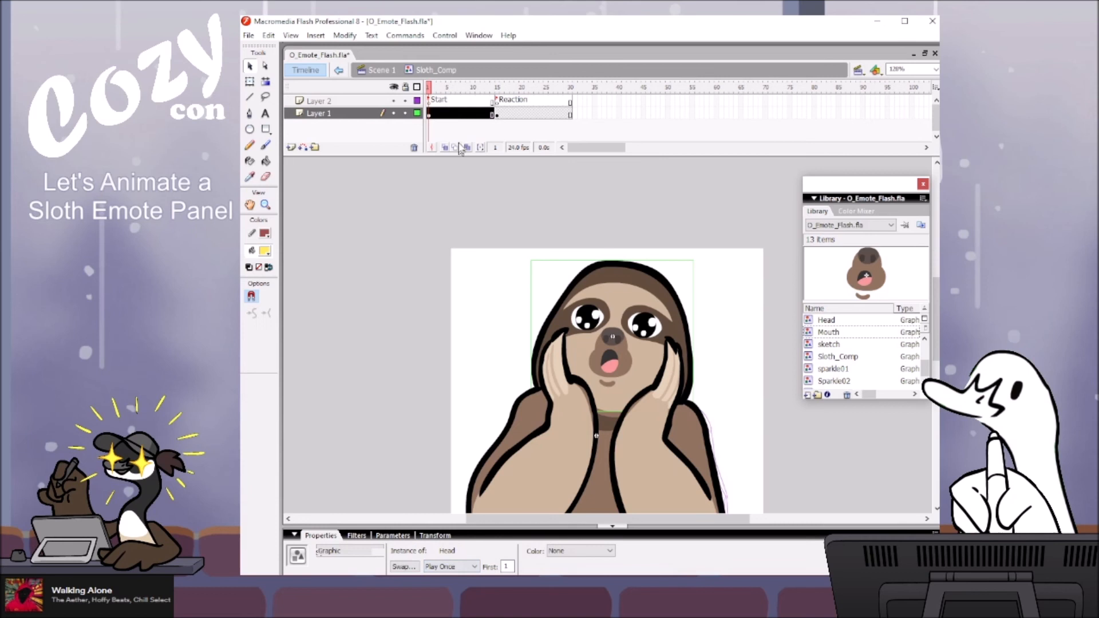
drag(434, 87, 559, 107)
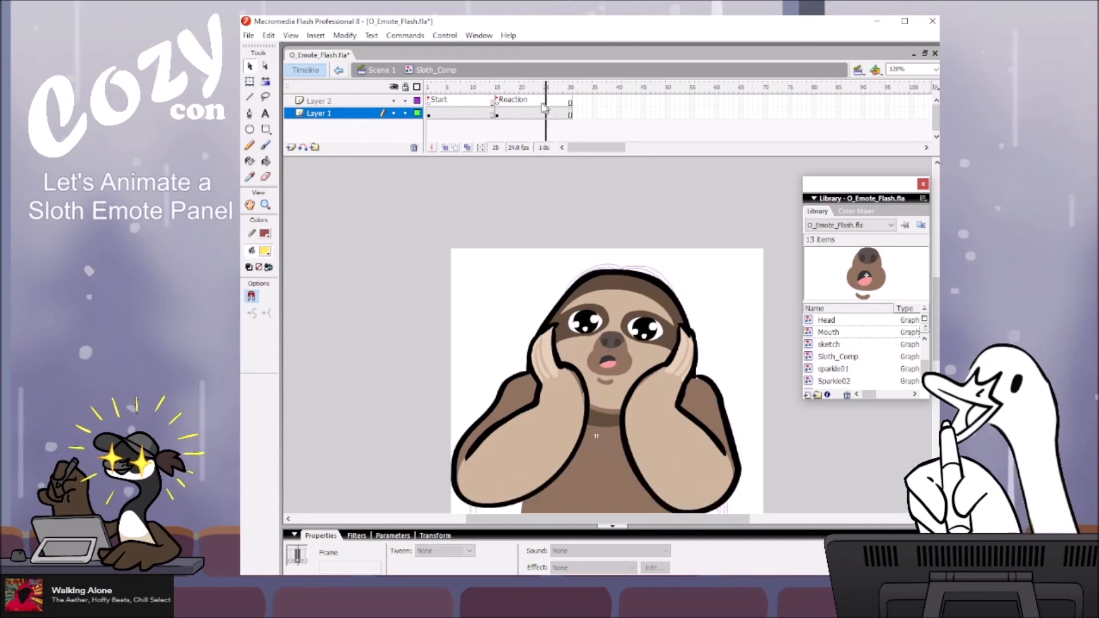
Step: Return to Scene 1, save the file, and test the movie to preview the full emote
click(398, 72)
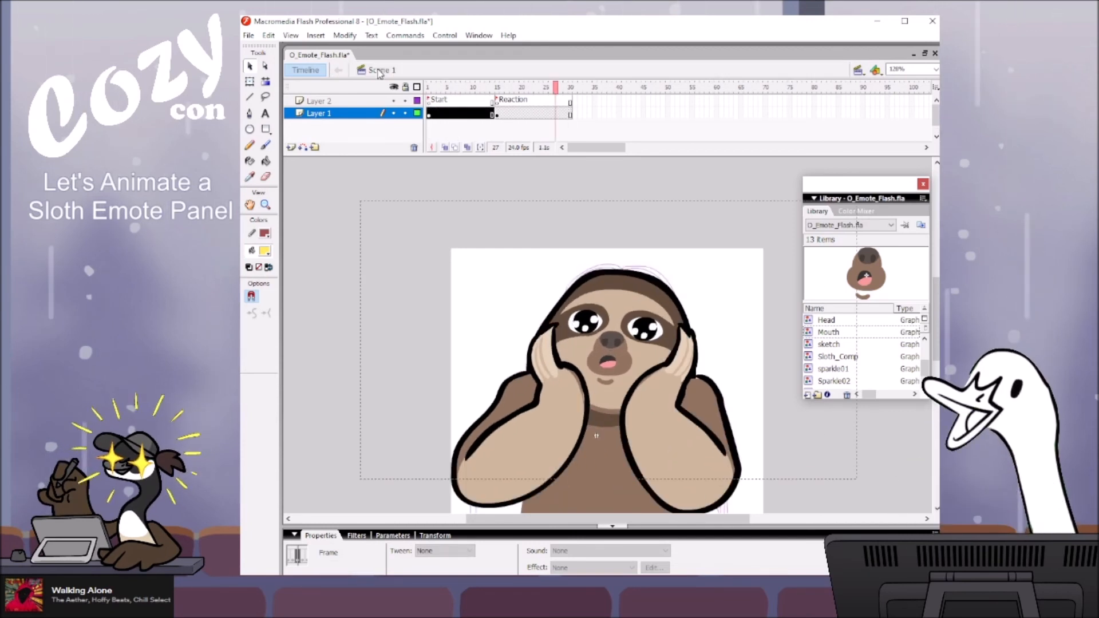
click(487, 191)
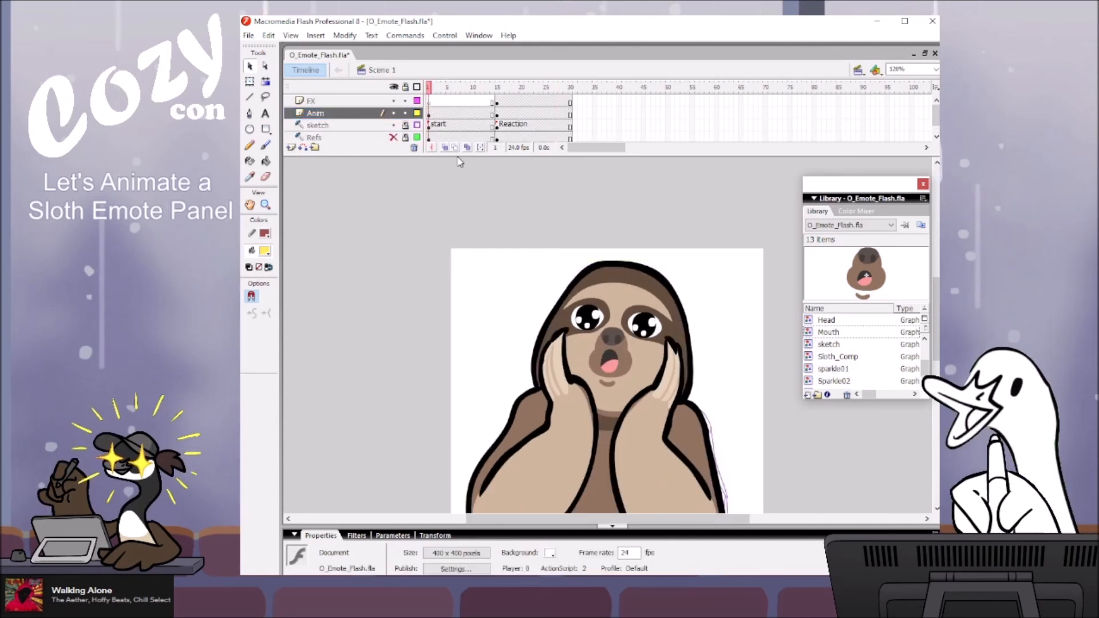
key(ctrl+s)
key(ctrl+Return)
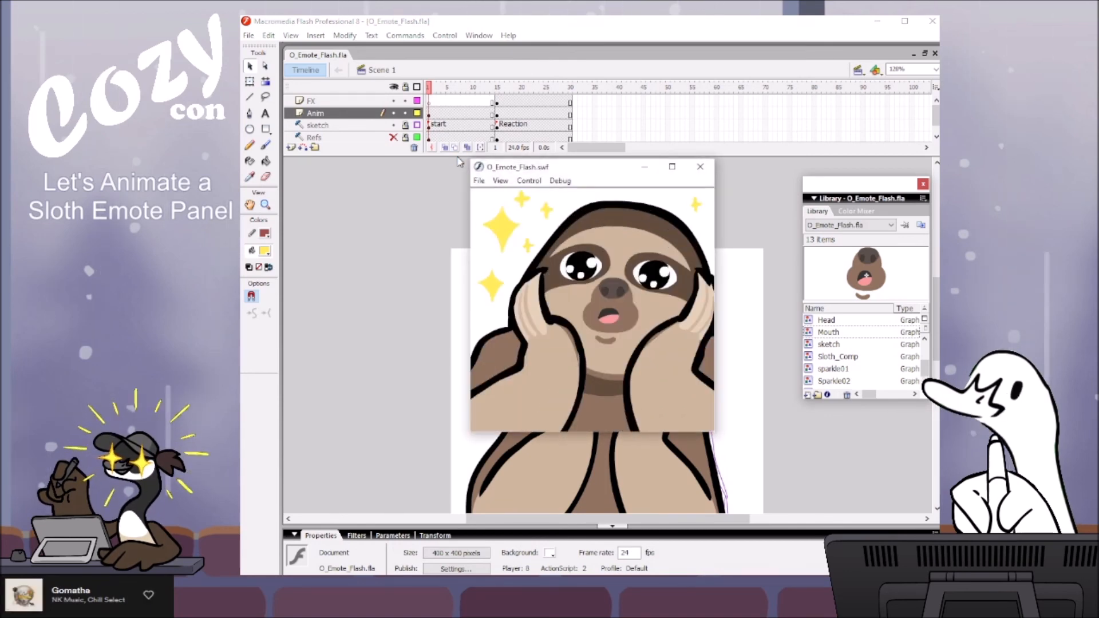
click(700, 167)
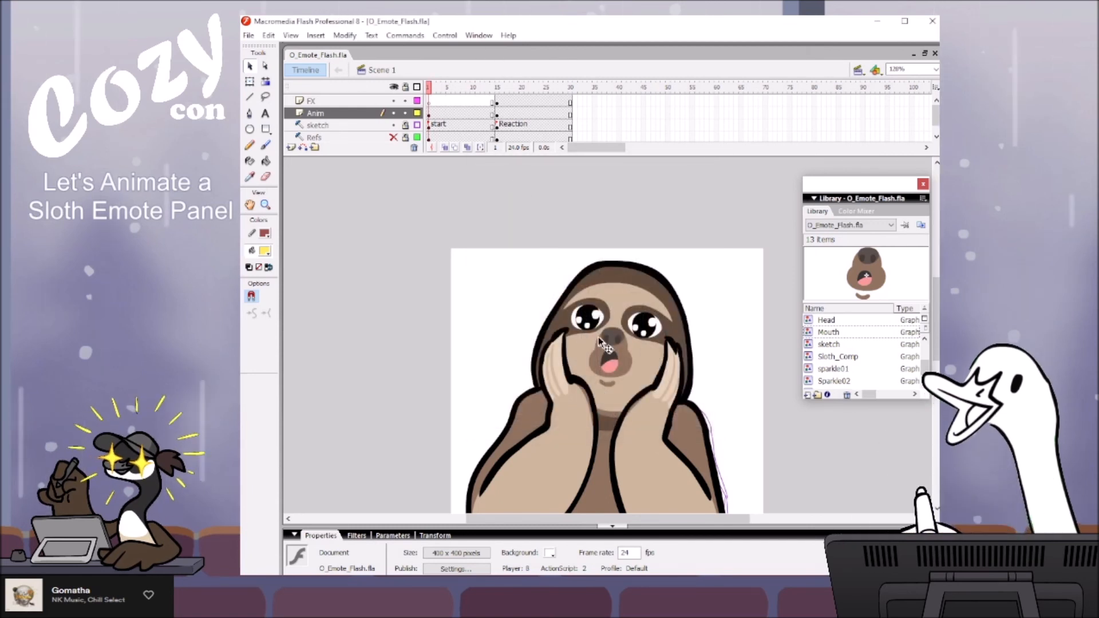
Step: Open the Head symbol inside Sloth_Comp, try moving Layer 3's second mouth keyframe to frame 8, and test the movie
double_click(667, 335)
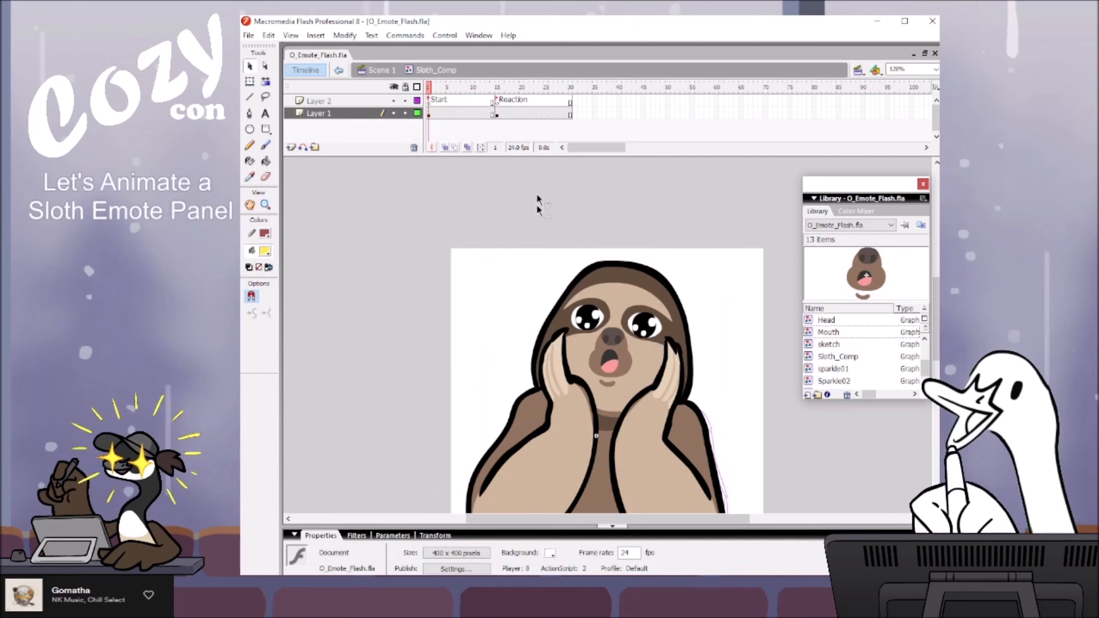
double_click(588, 328)
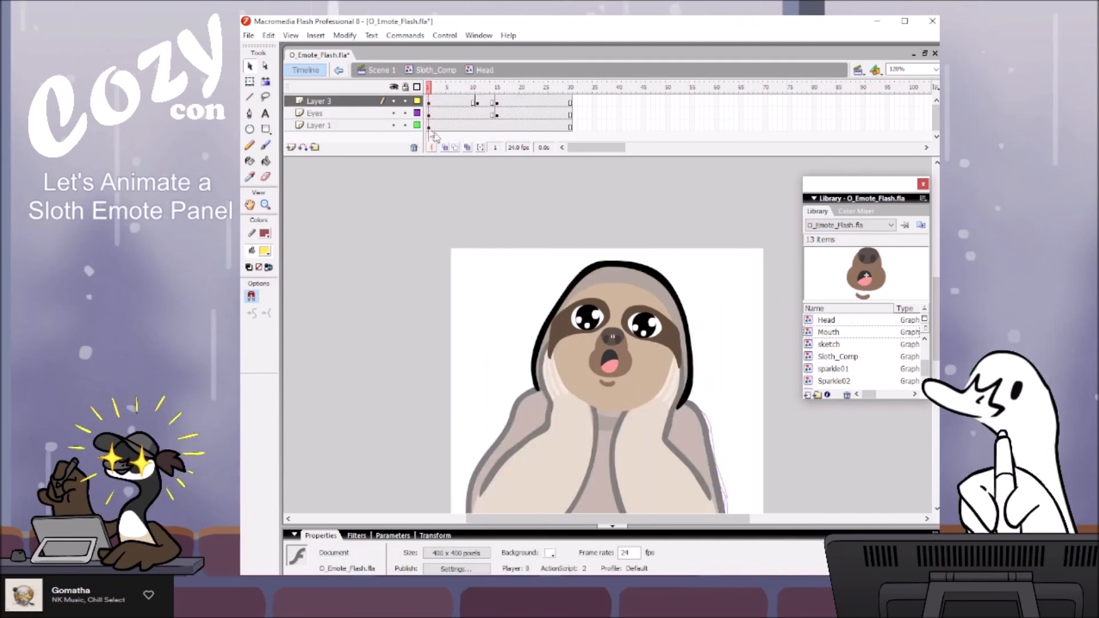
click(477, 102)
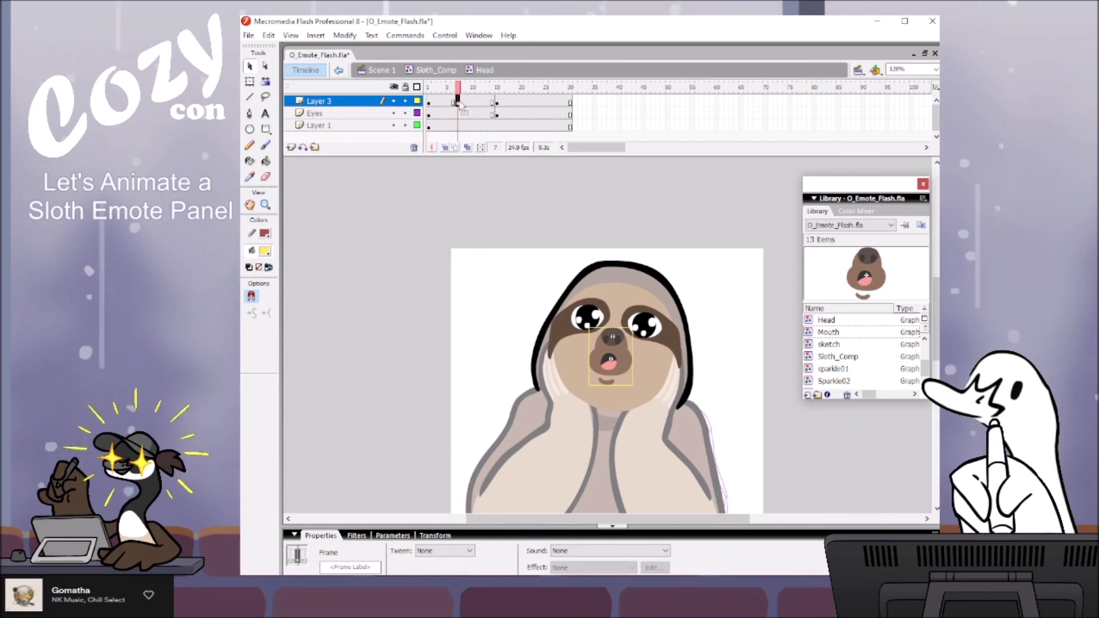
click(514, 212)
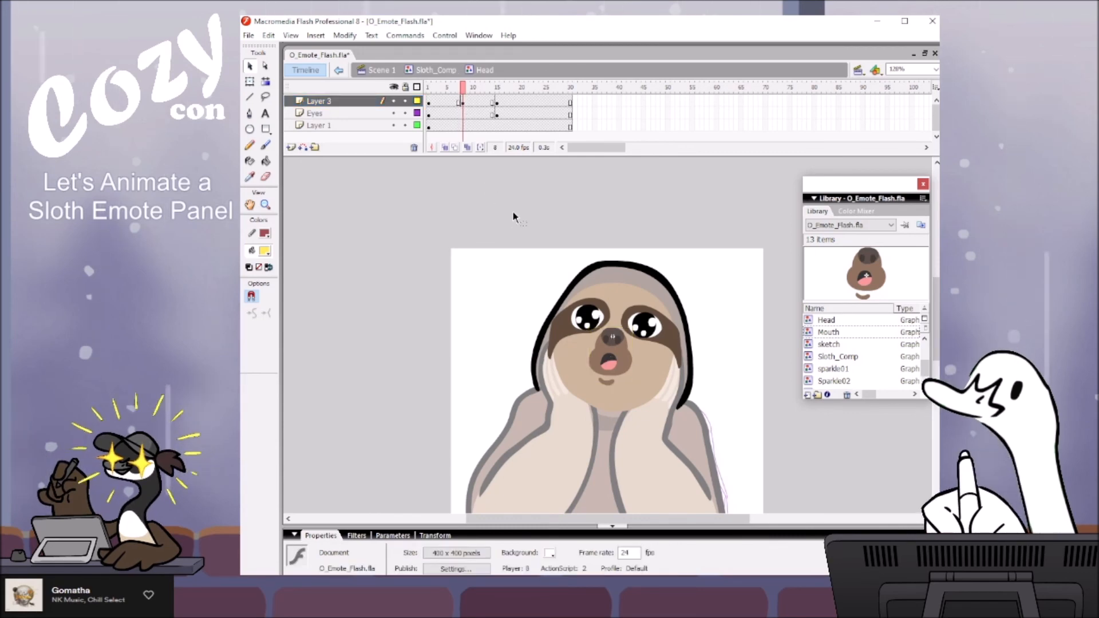
key(ctrl+Return)
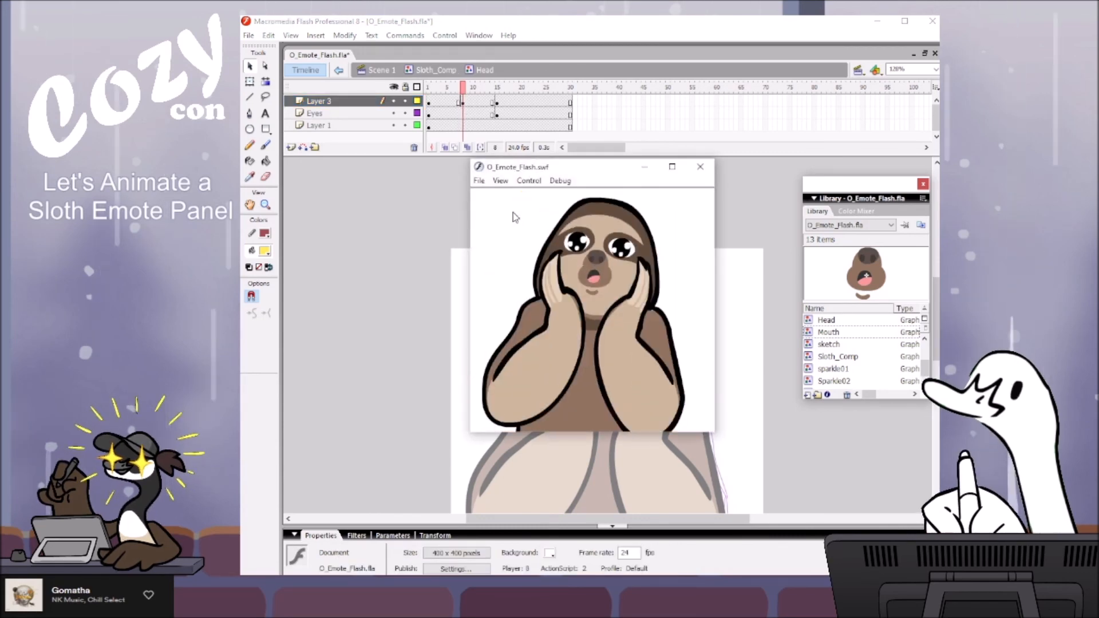
click(702, 168)
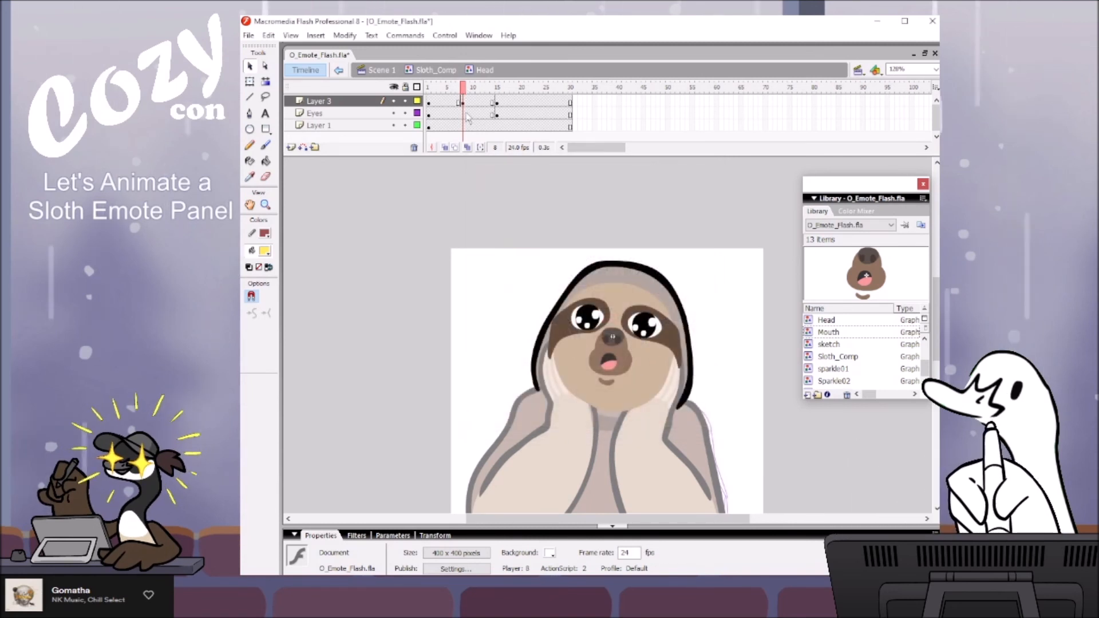
Step: Try Layer 3's second mouth keyframe at frame 12 and test the movie
click(463, 103)
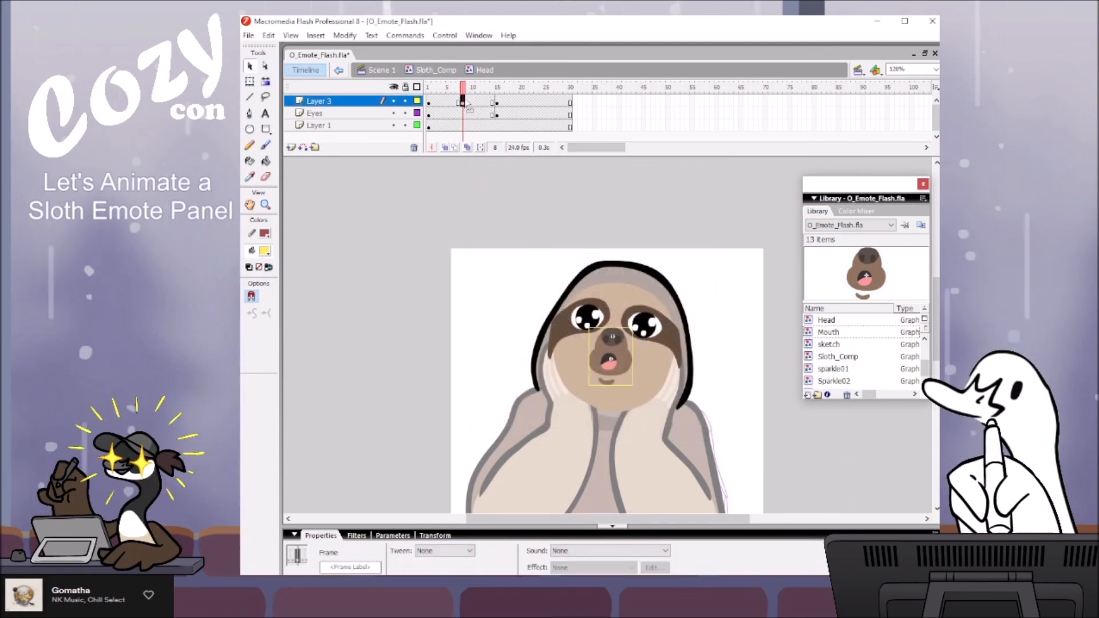
drag(464, 101, 484, 105)
click(530, 255)
key(ctrl+Return)
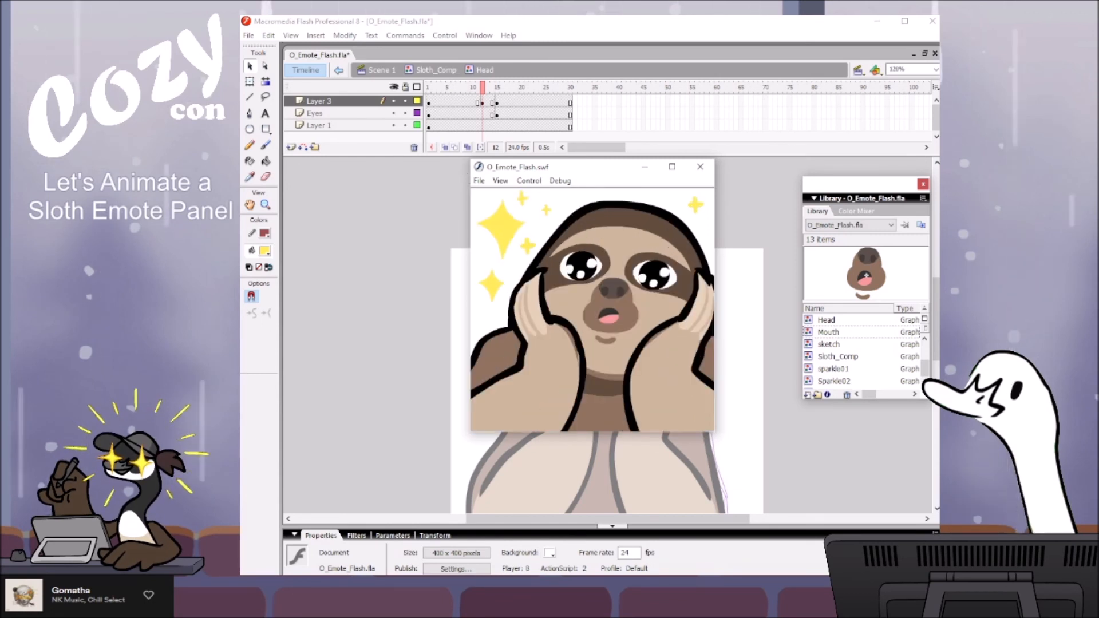
click(701, 167)
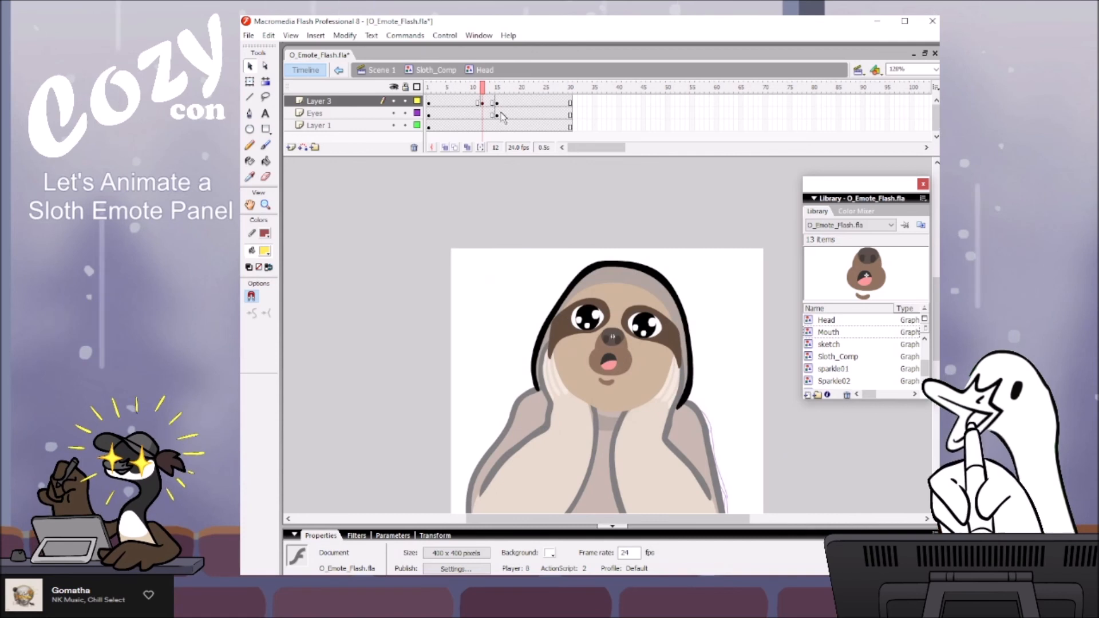
Step: Try Layer 3's second mouth keyframe at frame 10 and preview the timing in a test movie
click(481, 102)
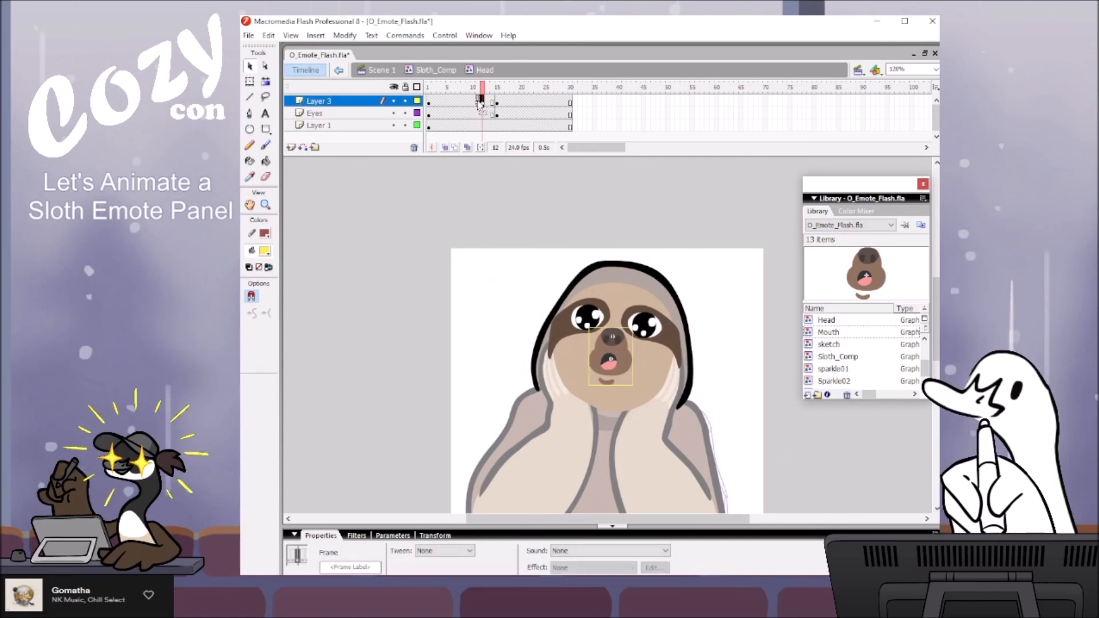
click(489, 174)
key(ctrl+Return)
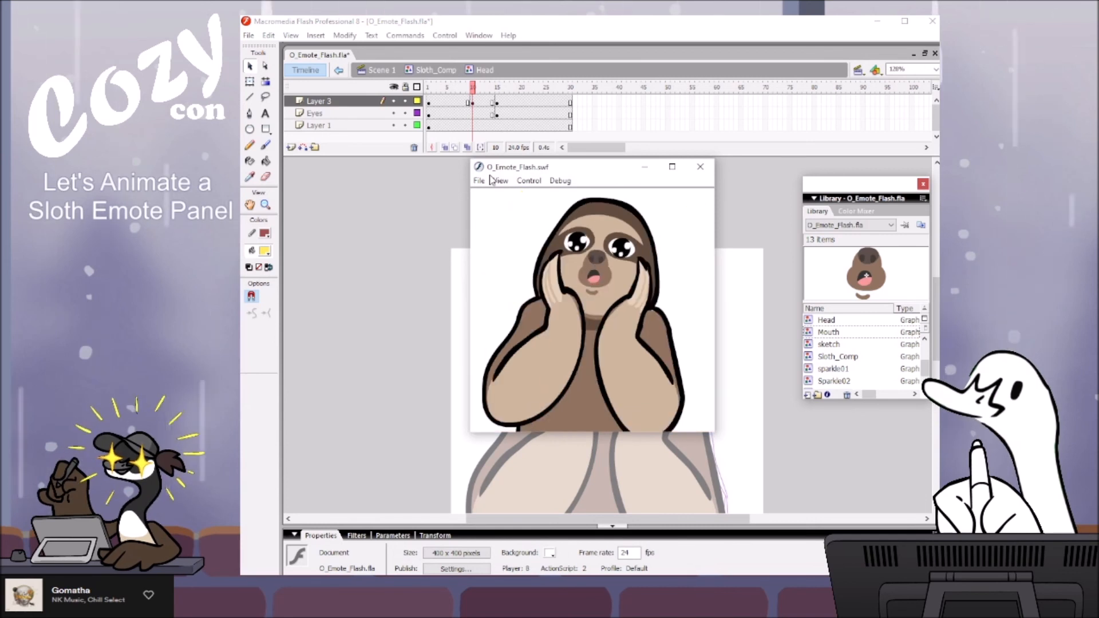
key(ctrl+w)
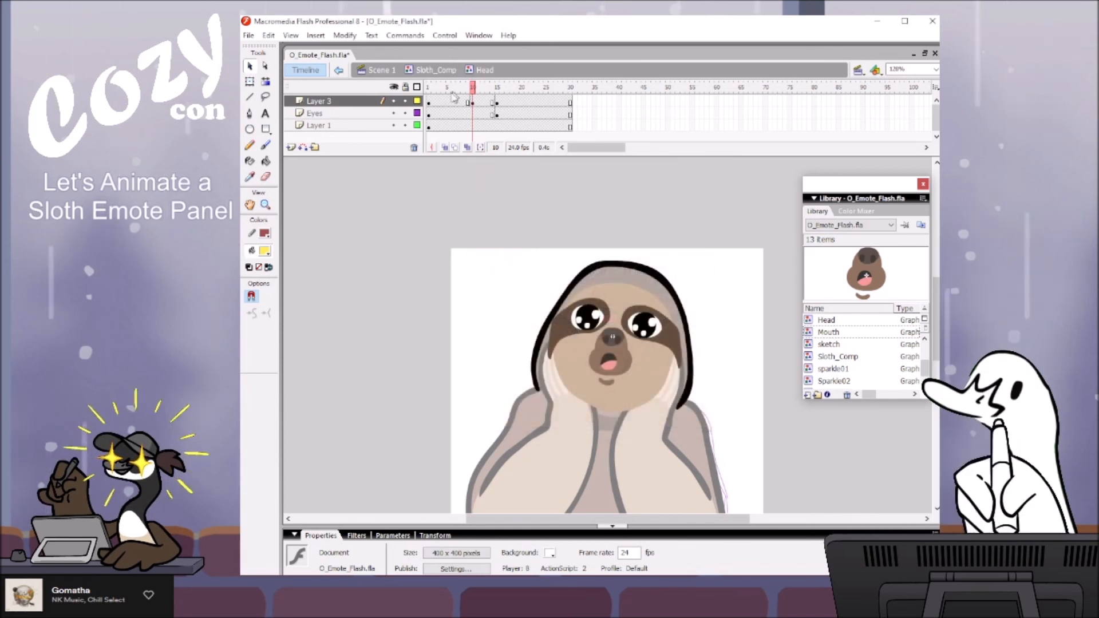
Step: Move Layer 3's second mouth keyframe to frame 11 and test the movie to check the mouth timing
click(472, 104)
click(473, 103)
drag(474, 104, 478, 104)
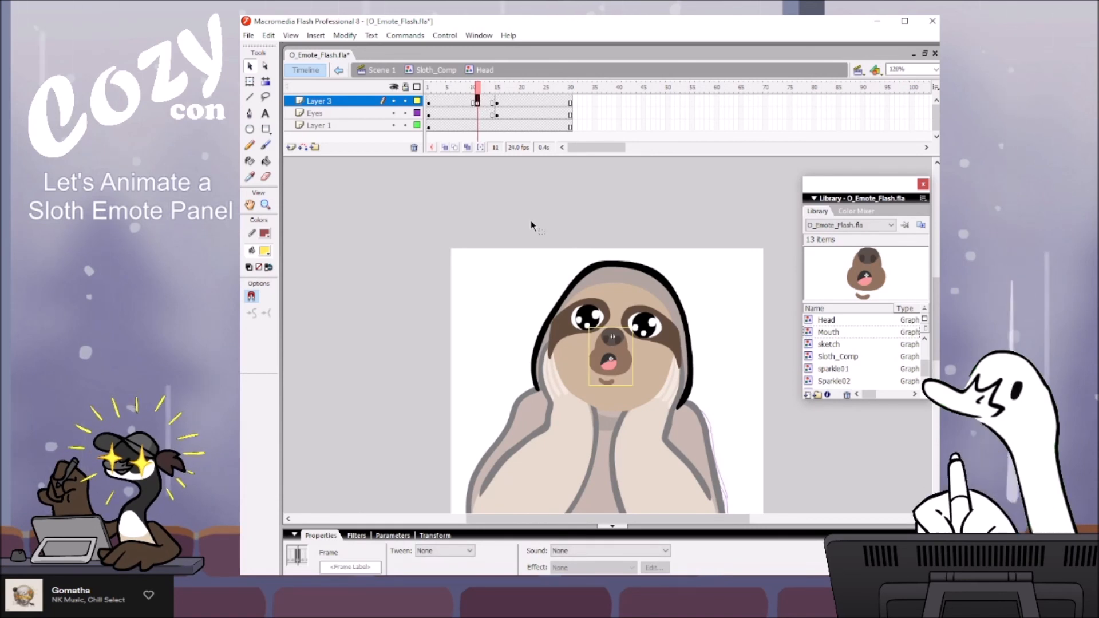
click(526, 214)
key(ctrl+Return)
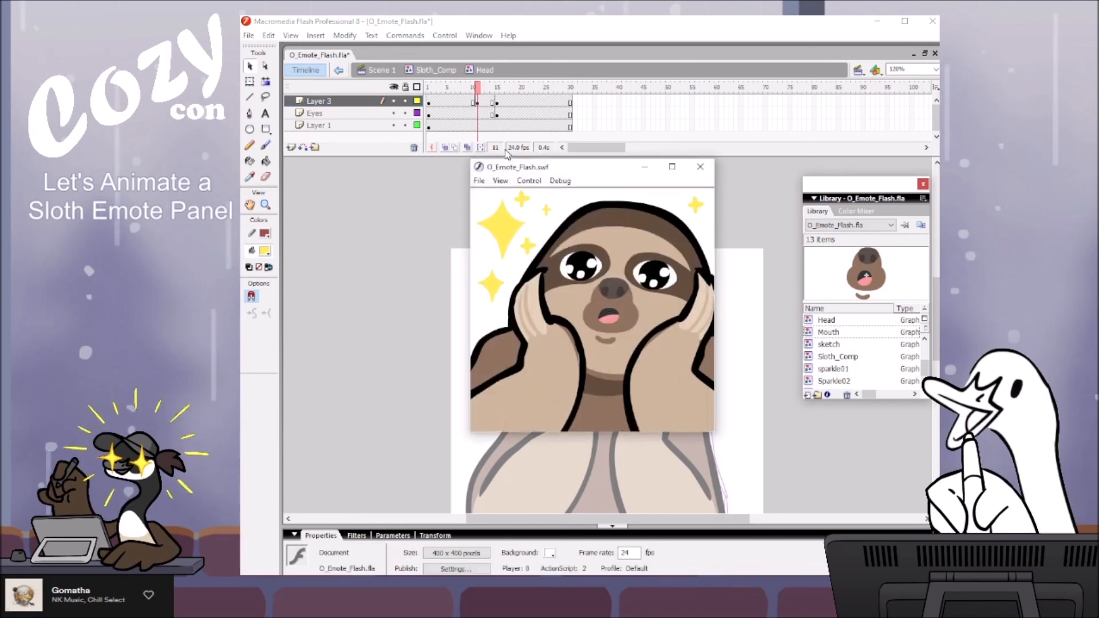
click(700, 166)
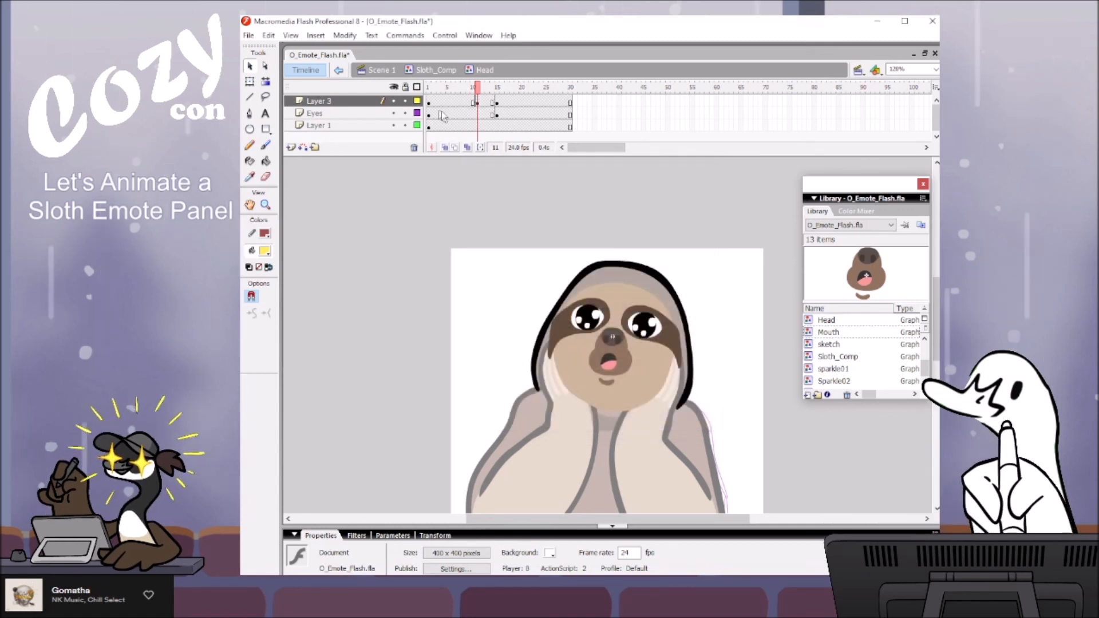
Step: Return to Scene 1 and test the movie to check the whole animation, closing the preview when finished
click(475, 102)
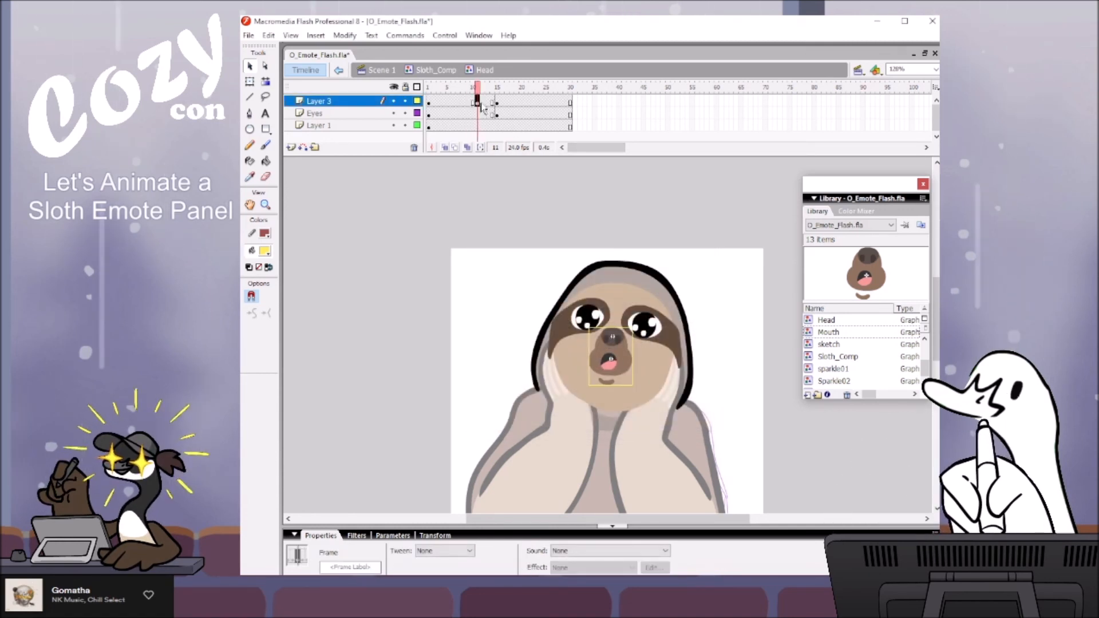
click(475, 337)
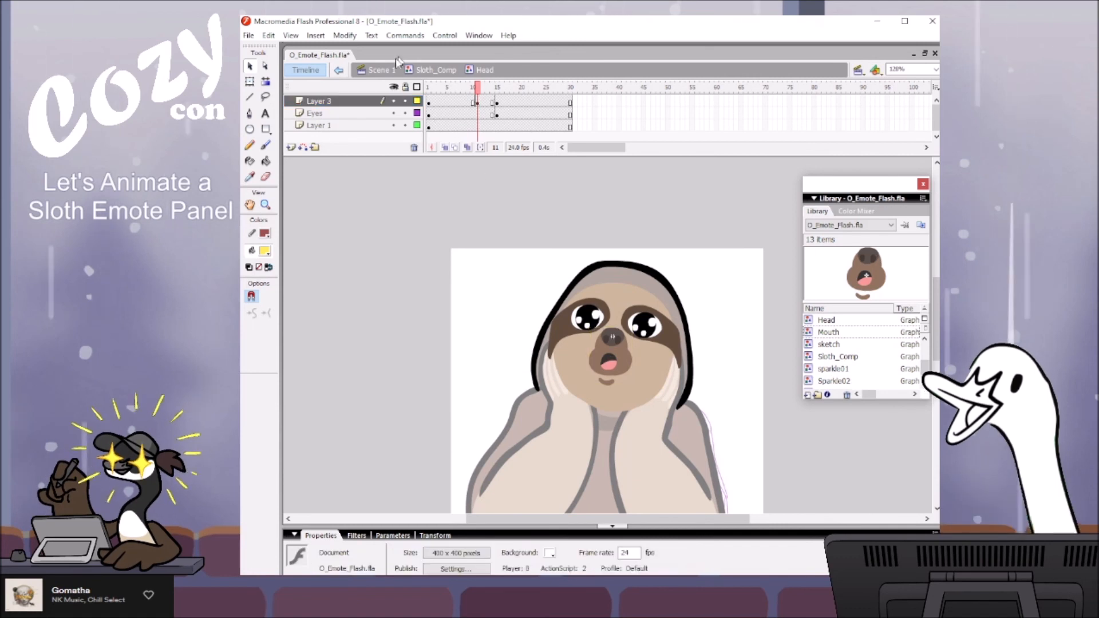
click(379, 70)
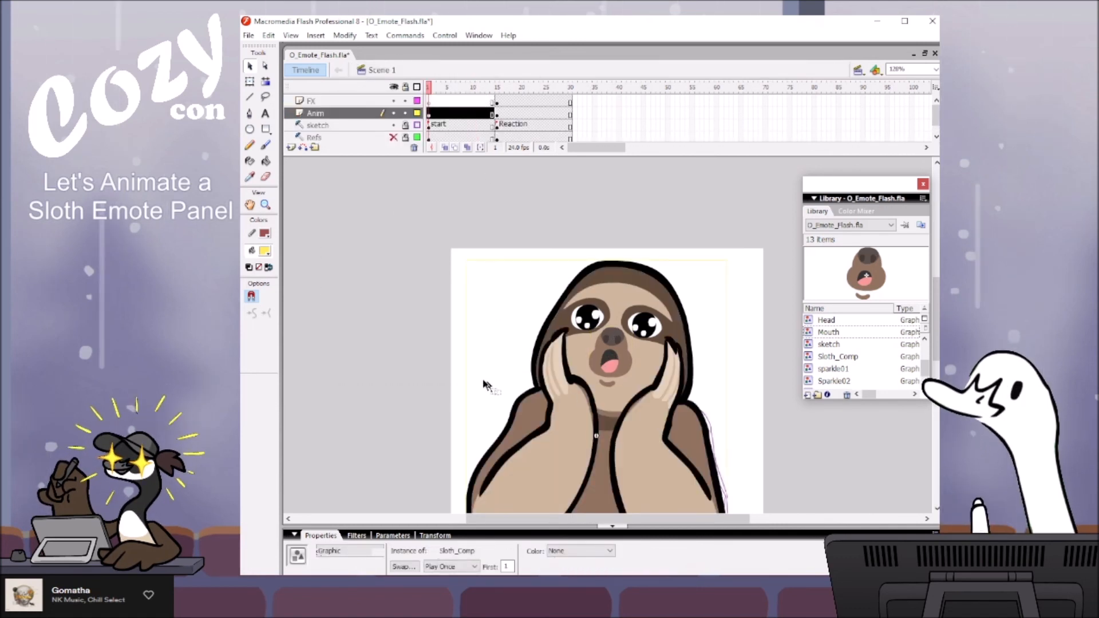
key(z)
alt+click(562, 347)
drag(621, 411, 567, 401)
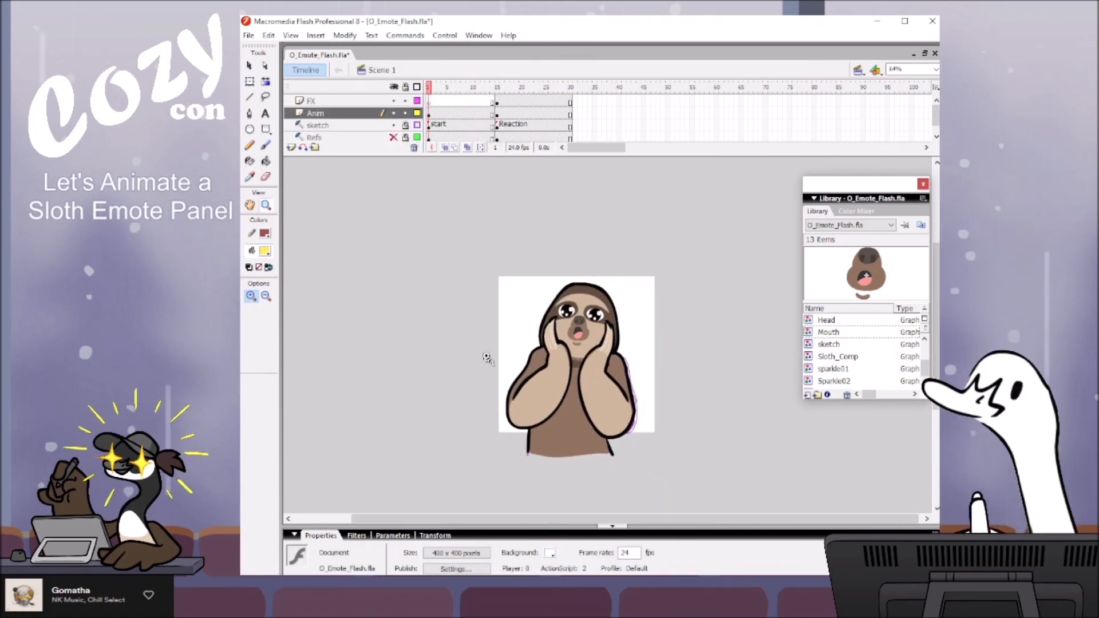
drag(460, 257, 697, 457)
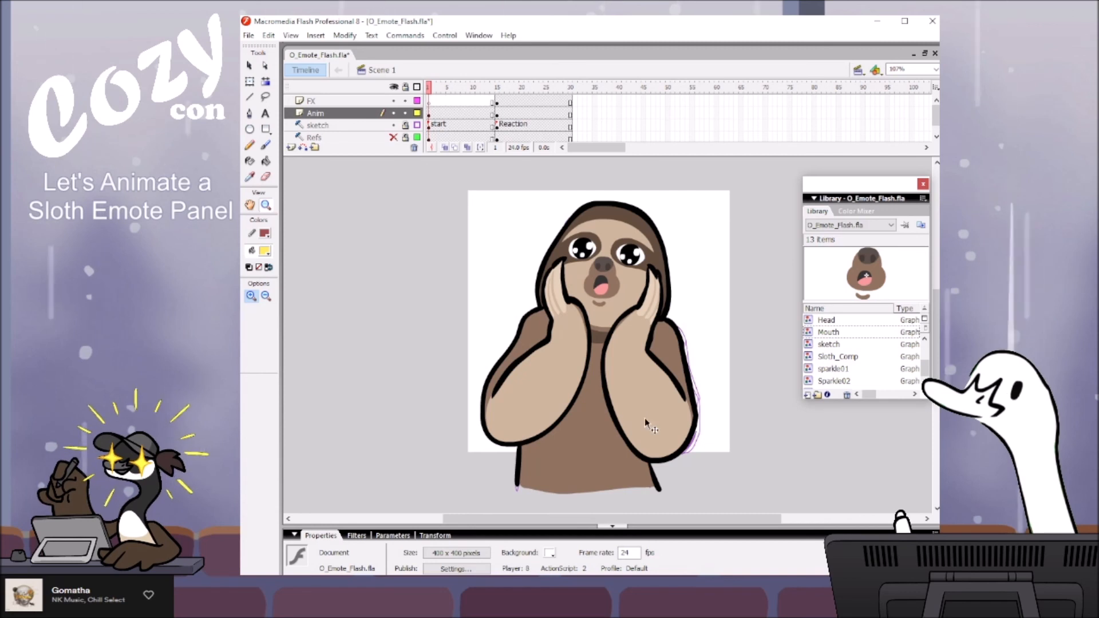
key(ctrl+Return)
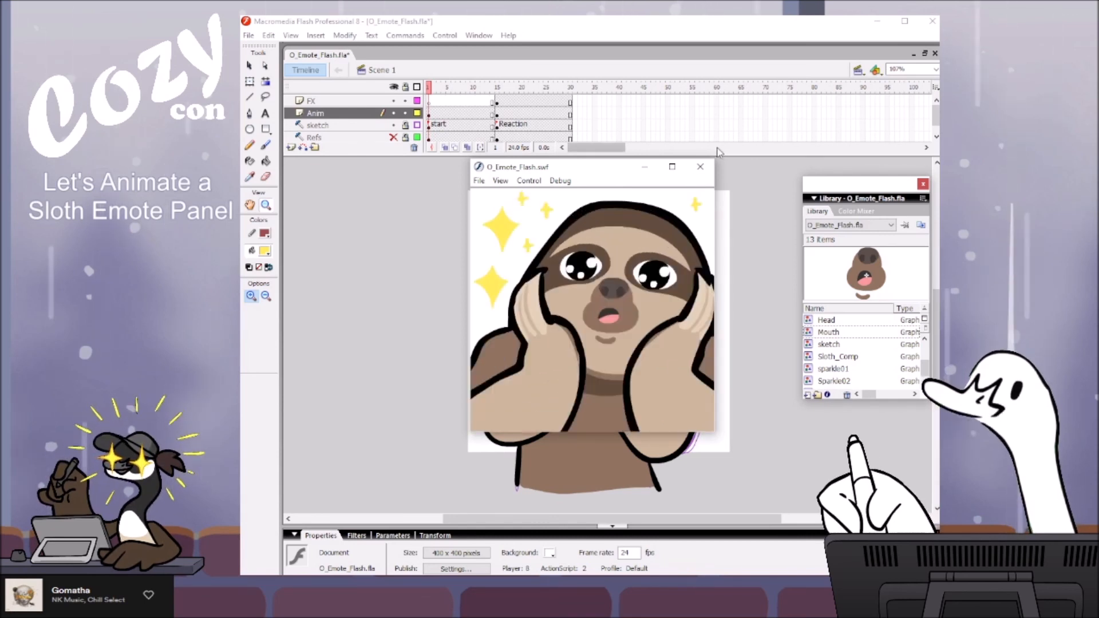
click(700, 167)
key(v)
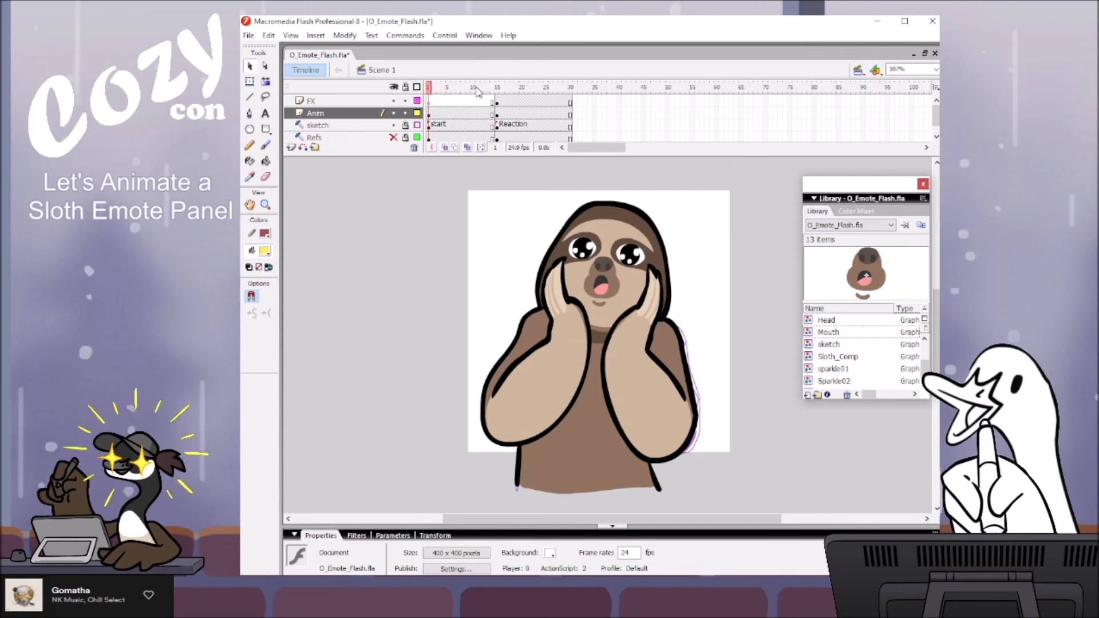
Step: In Sloth_Comp's Reaction keyframe, open the left arm's group and reshape its brown shading to follow the inner edge of the outline
click(507, 113)
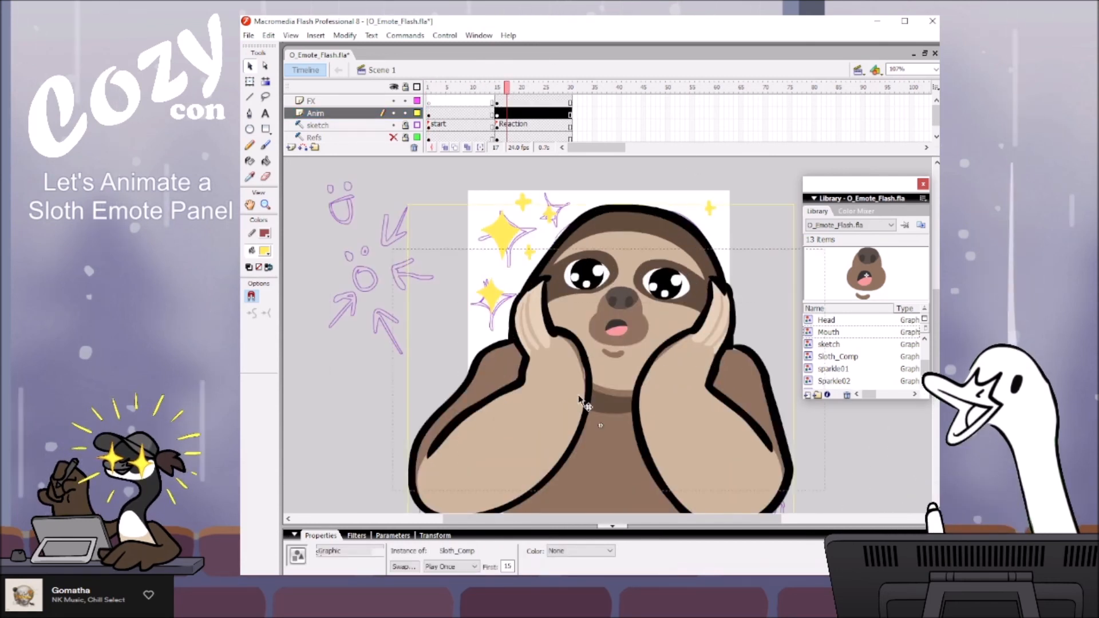
double_click(590, 398)
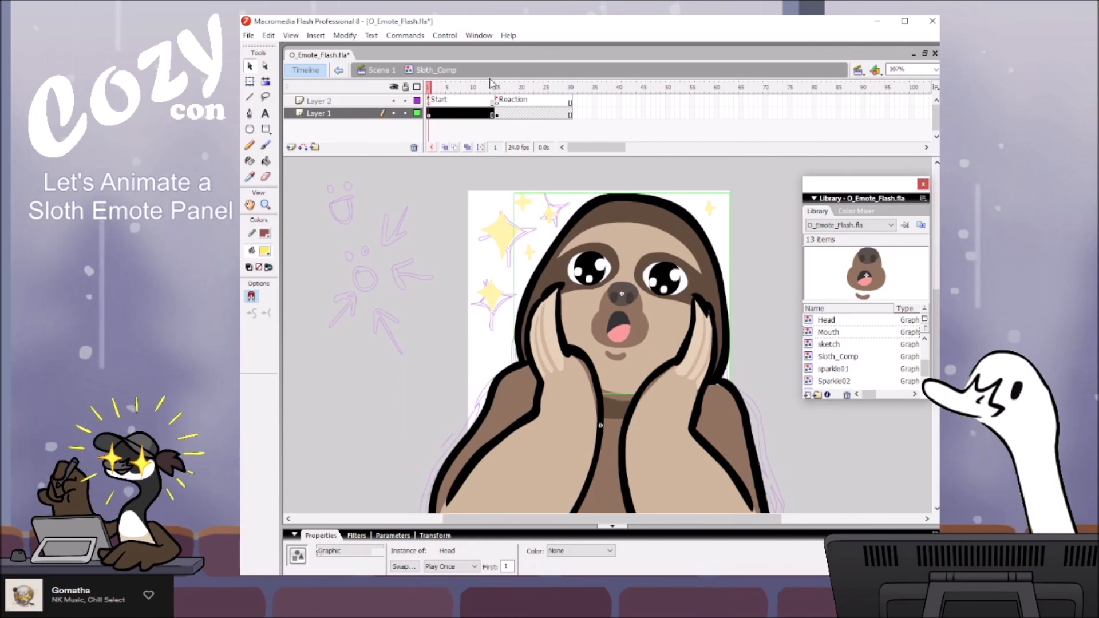
click(497, 113)
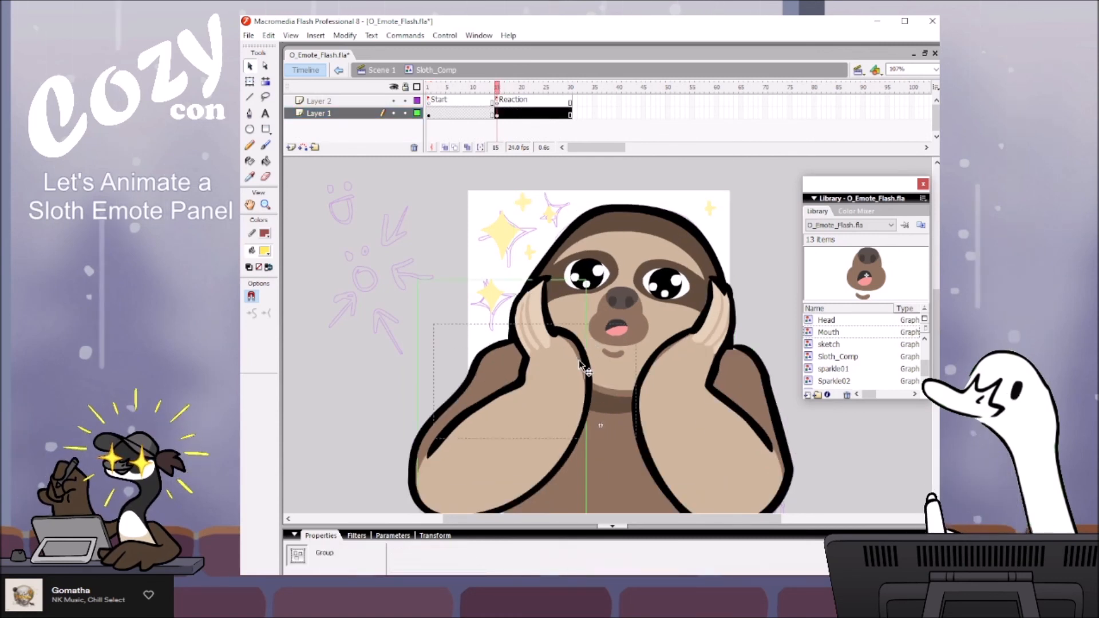
double_click(586, 352)
key(z)
click(581, 384)
click(613, 328)
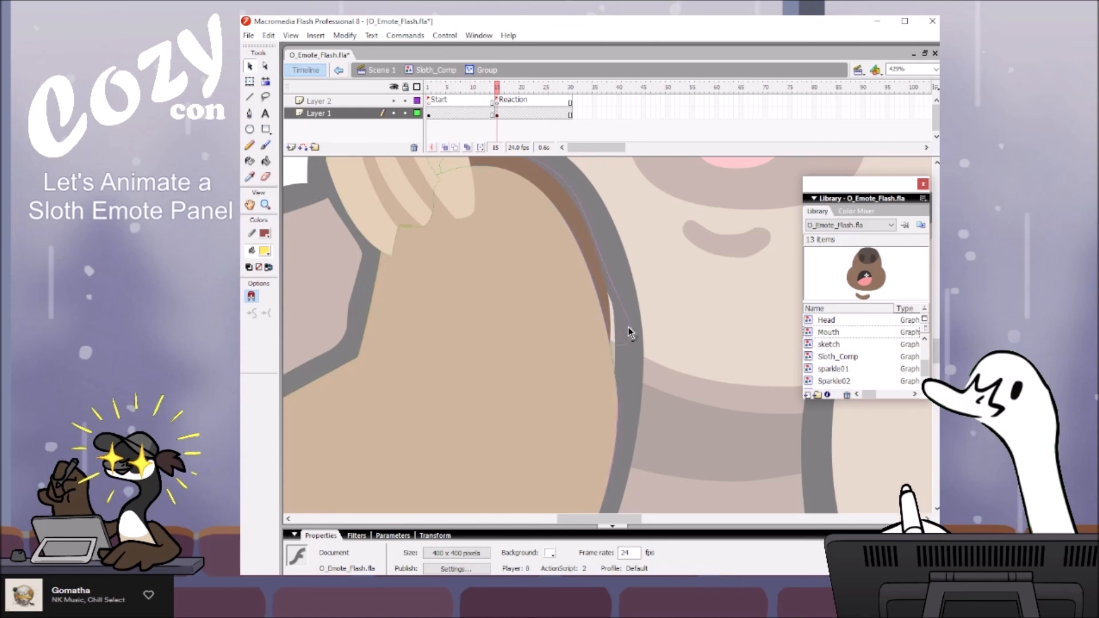
drag(628, 347, 627, 339)
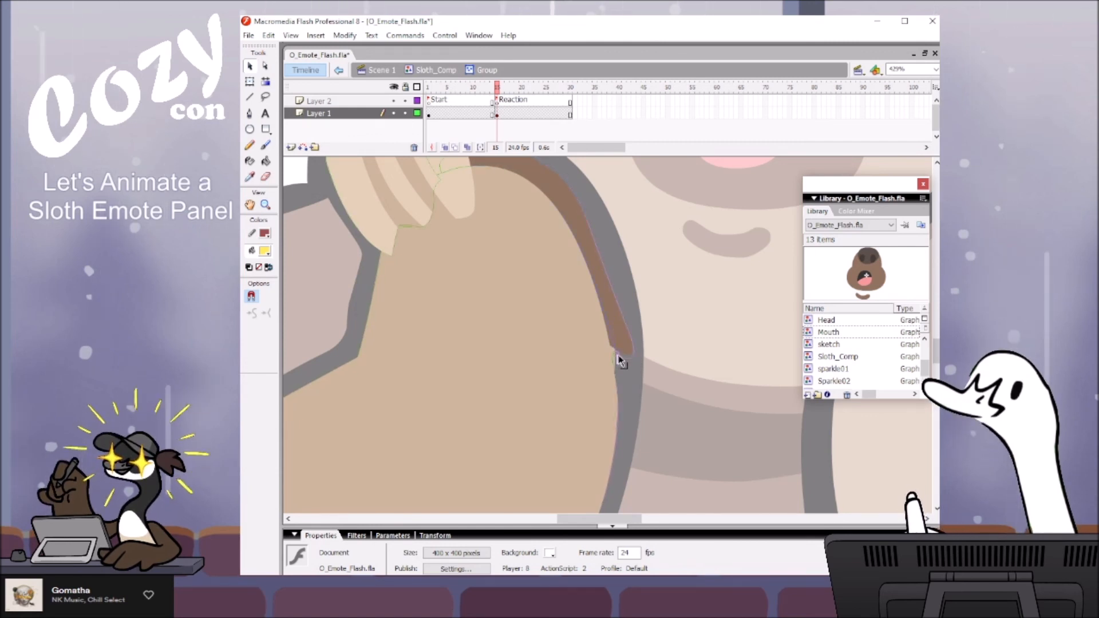
drag(623, 375, 617, 387)
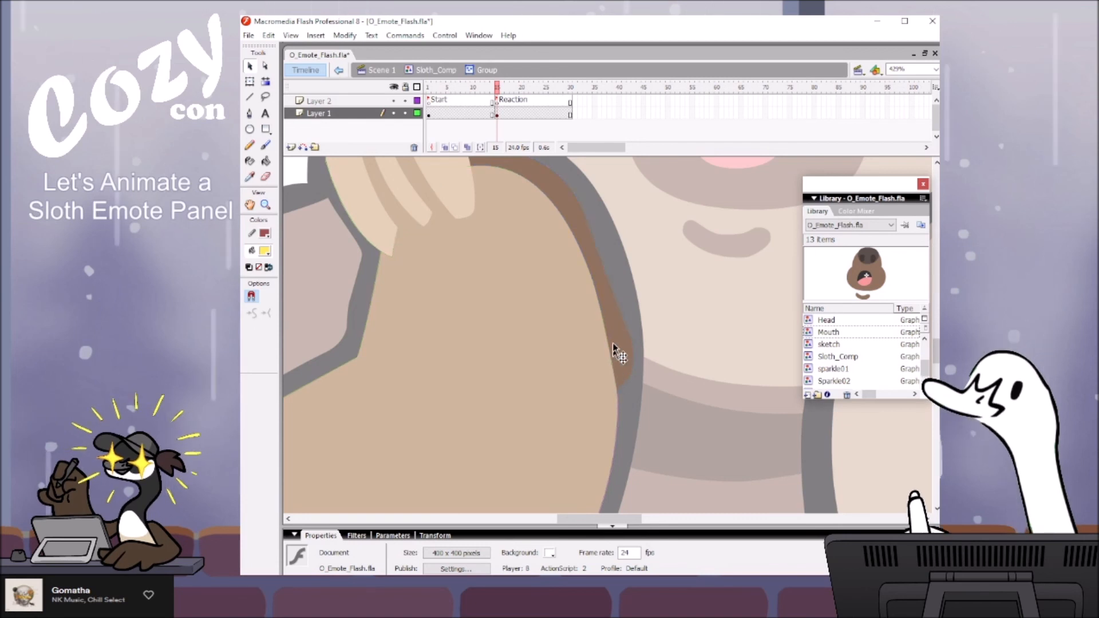
drag(624, 324, 627, 325)
drag(636, 363, 624, 347)
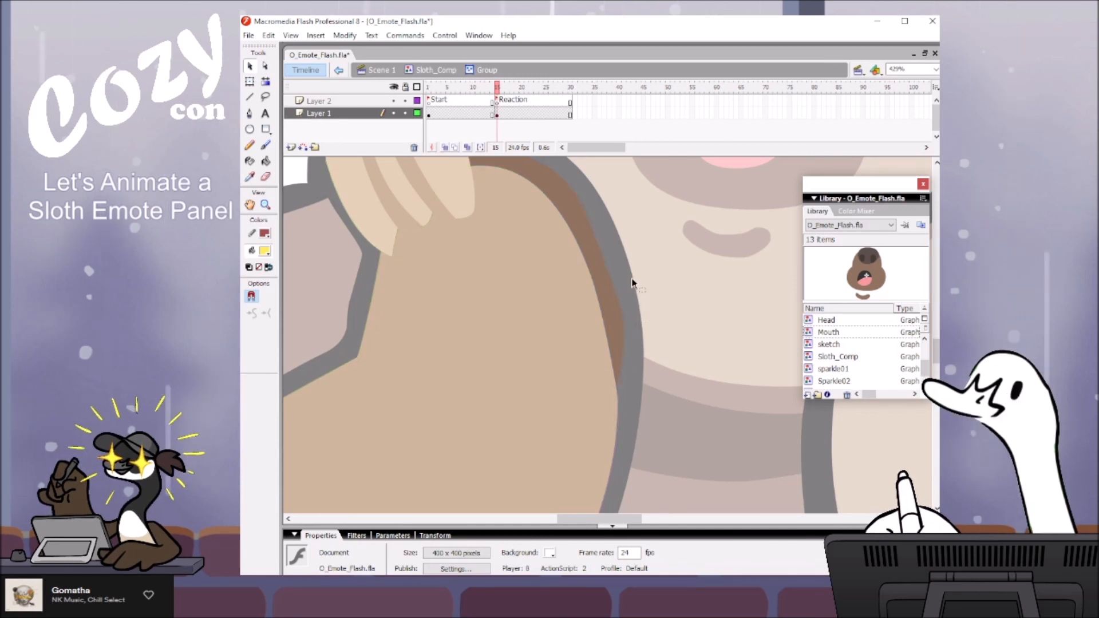
click(436, 71)
Step: Open the Arm_L symbol from the Reaction pose and adjust the curve points along the inner edge of its black outline
drag(751, 331, 728, 336)
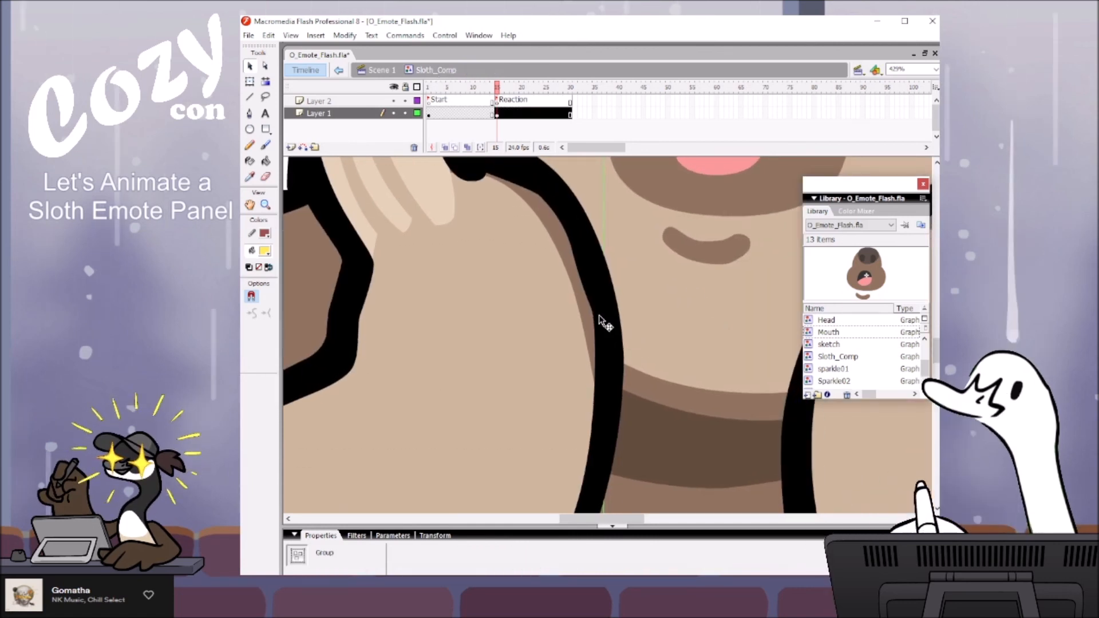
click(578, 251)
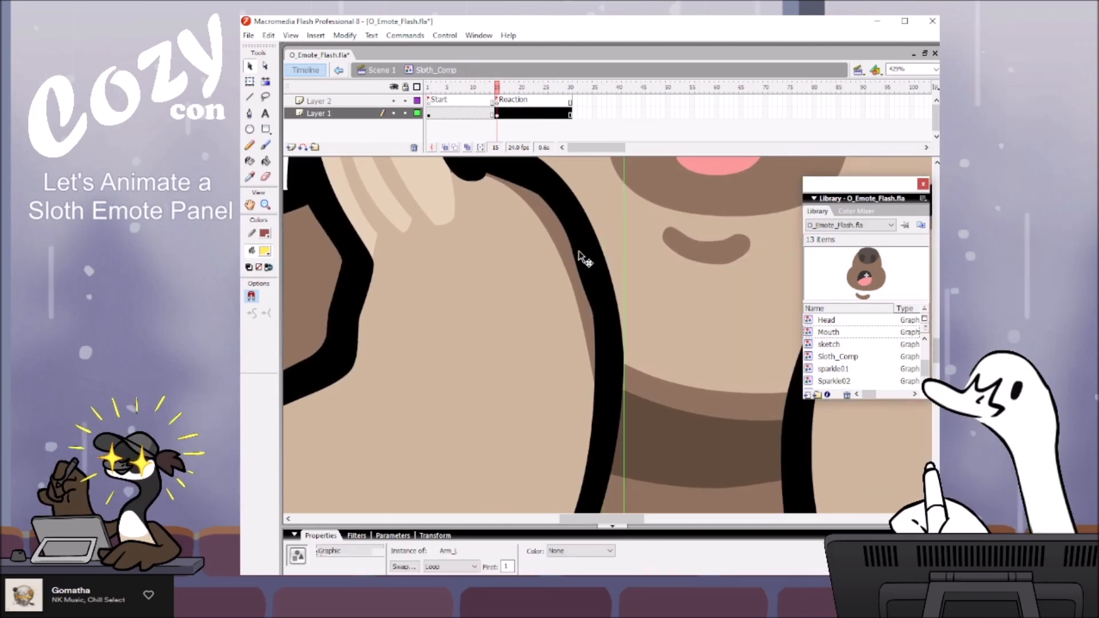
key(a)
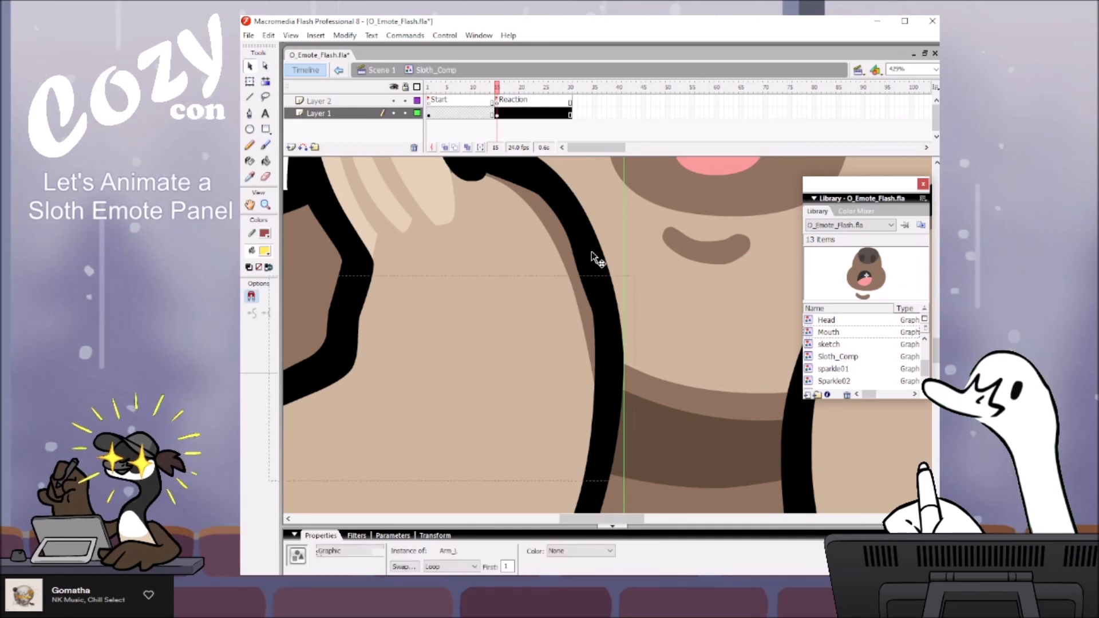
double_click(592, 252)
key(a)
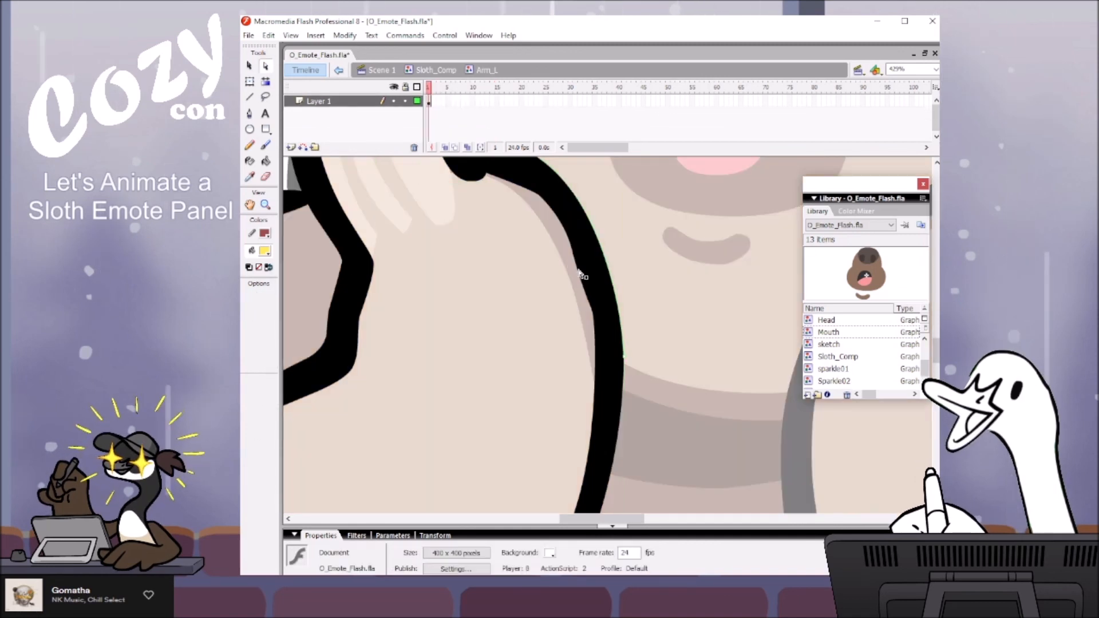
click(574, 253)
click(596, 334)
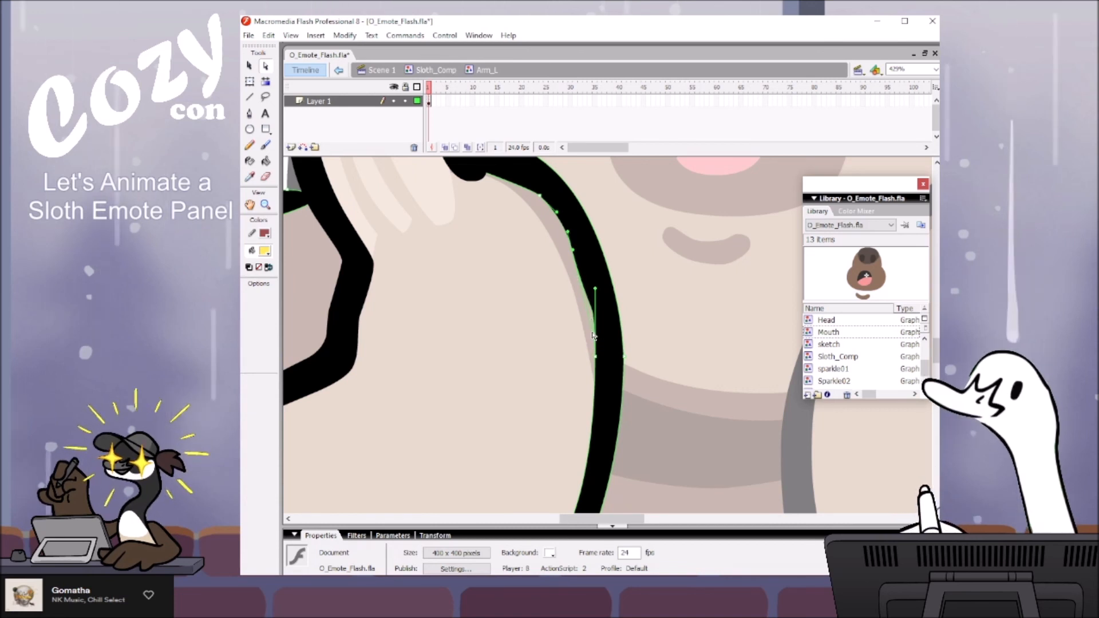
click(578, 250)
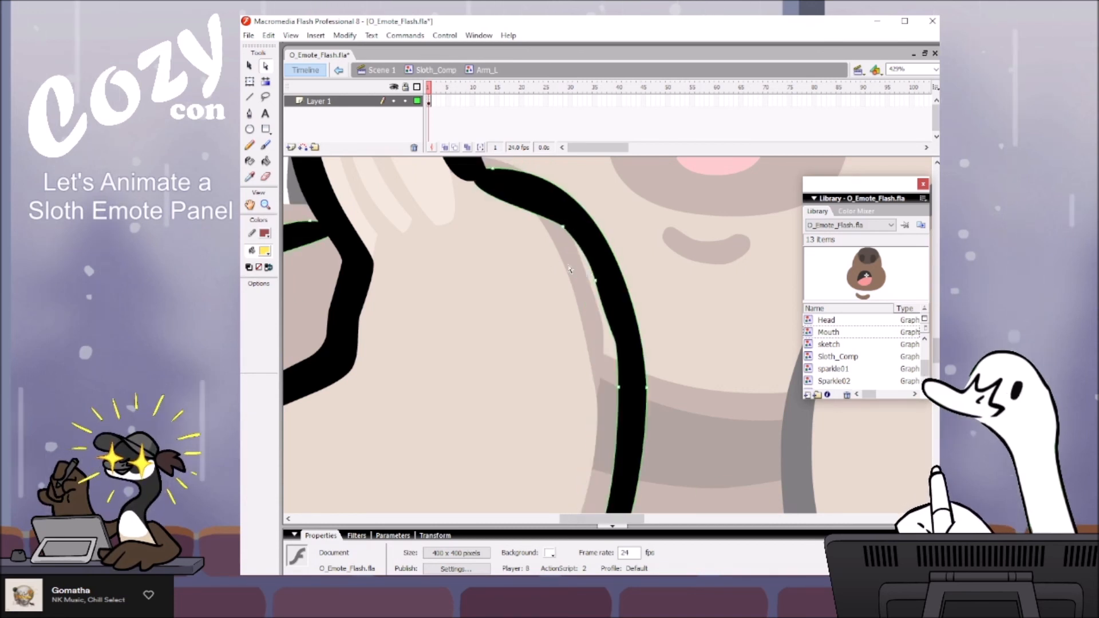
drag(548, 246, 589, 283)
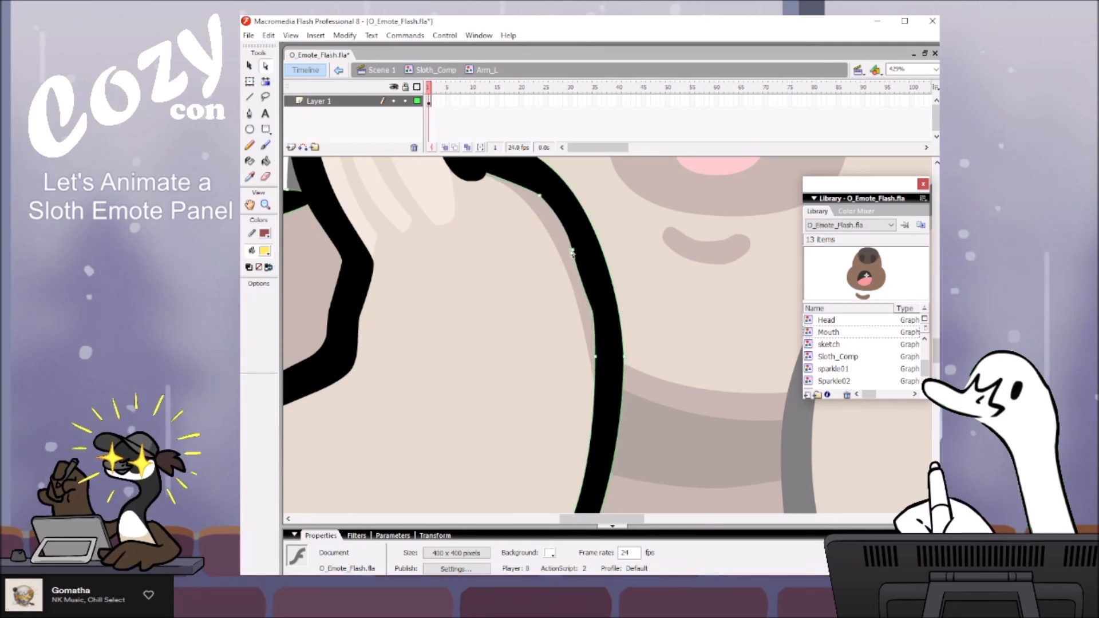
click(575, 254)
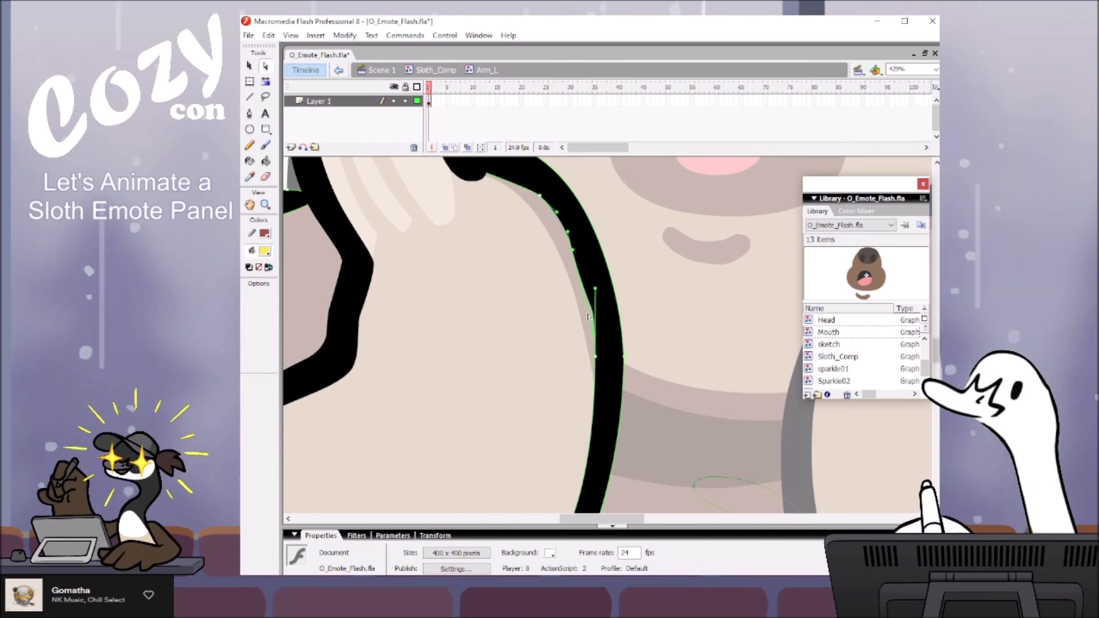
Step: Leave Arm_L for Sloth_Comp and look over both arms and shoulders of the Reaction pose
key(z)
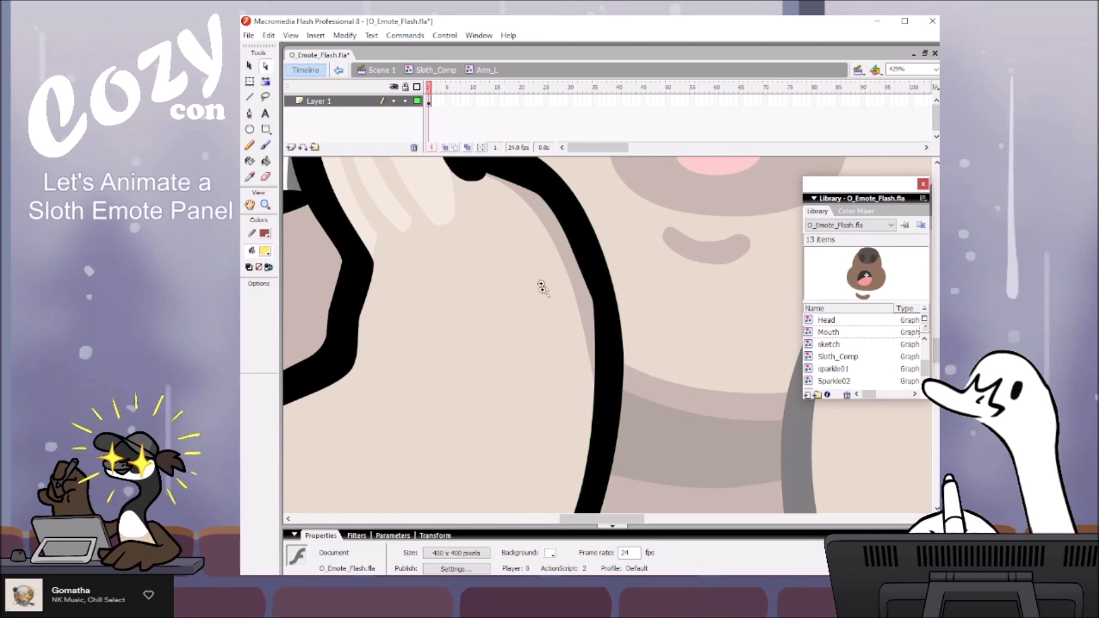
alt+click(538, 272)
key(v)
double_click(666, 381)
key(space)
drag(699, 375, 599, 373)
key(space)
drag(761, 339, 665, 340)
key(z)
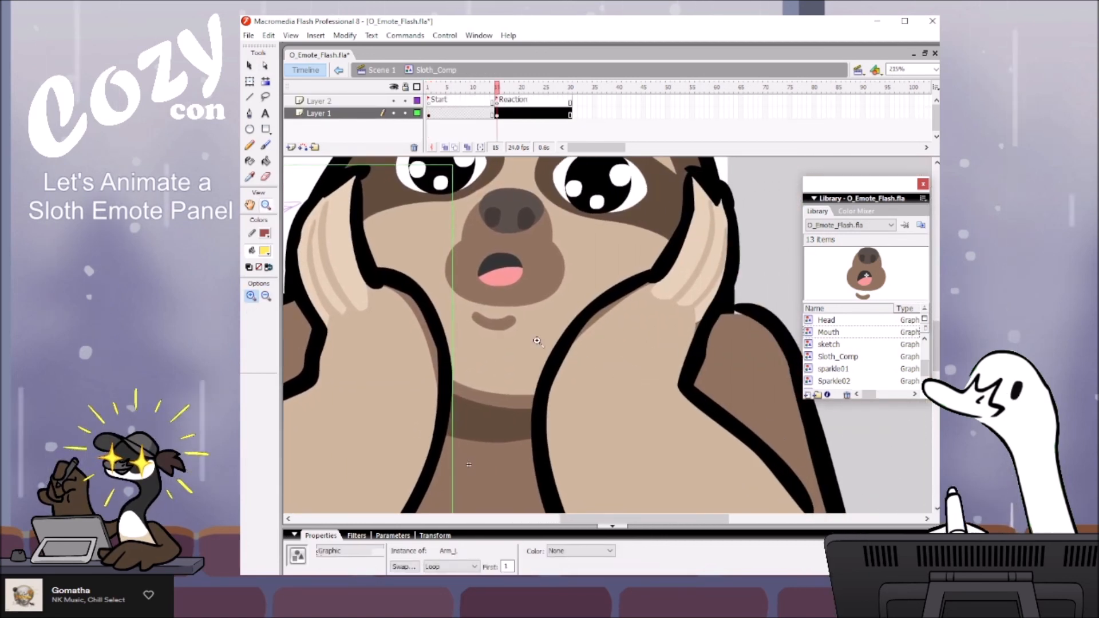
alt+click(540, 340)
key(space)
drag(583, 330, 530, 348)
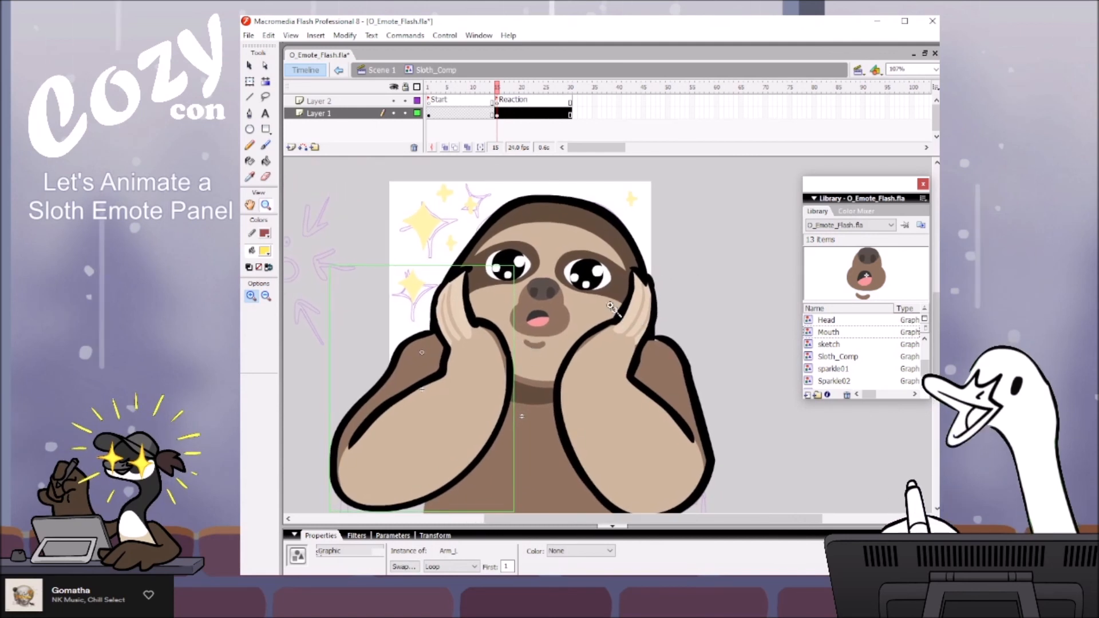
Step: At frame 5 of Sloth_Comp, open Arm_R's brown shoulder drawing object and pull its top edge up to meet the outline
click(448, 87)
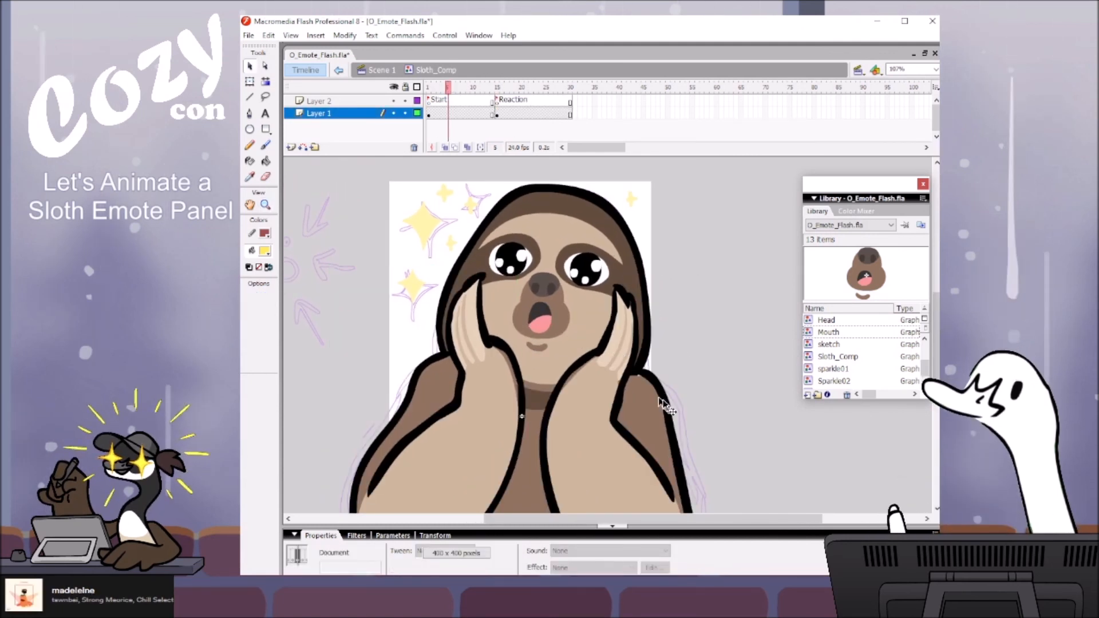
ctrl+double_click(630, 403)
click(634, 393)
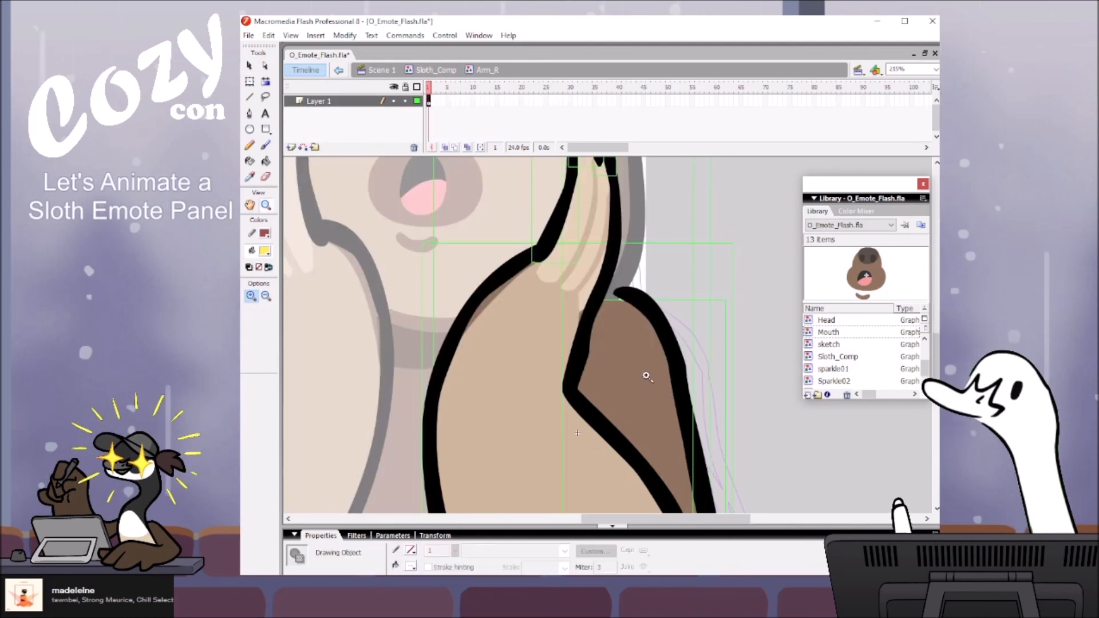
key(q)
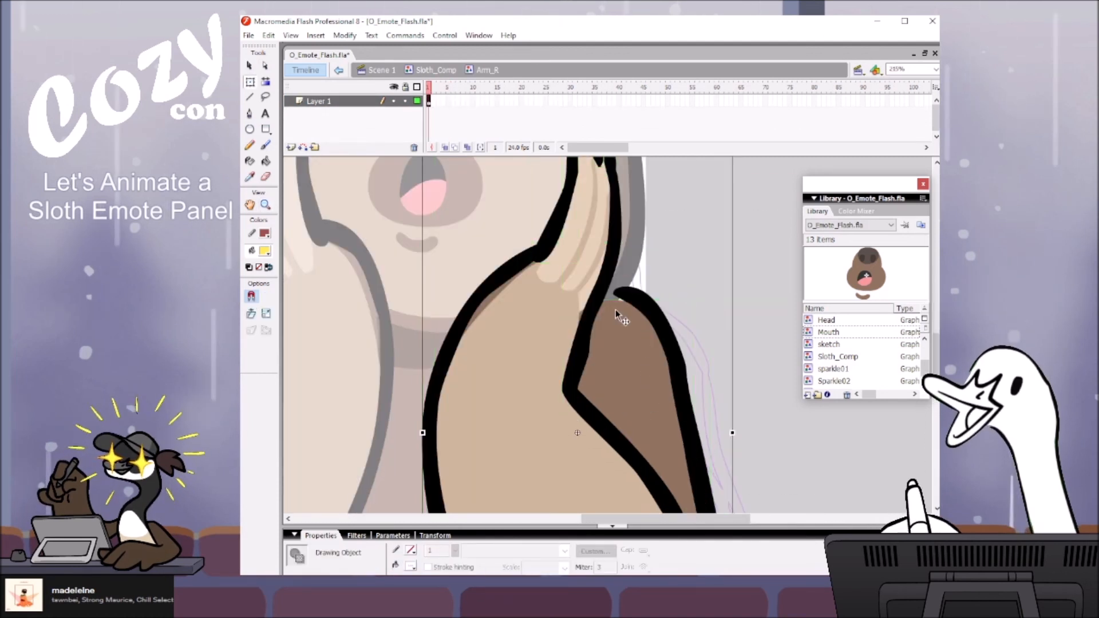
double_click(631, 328)
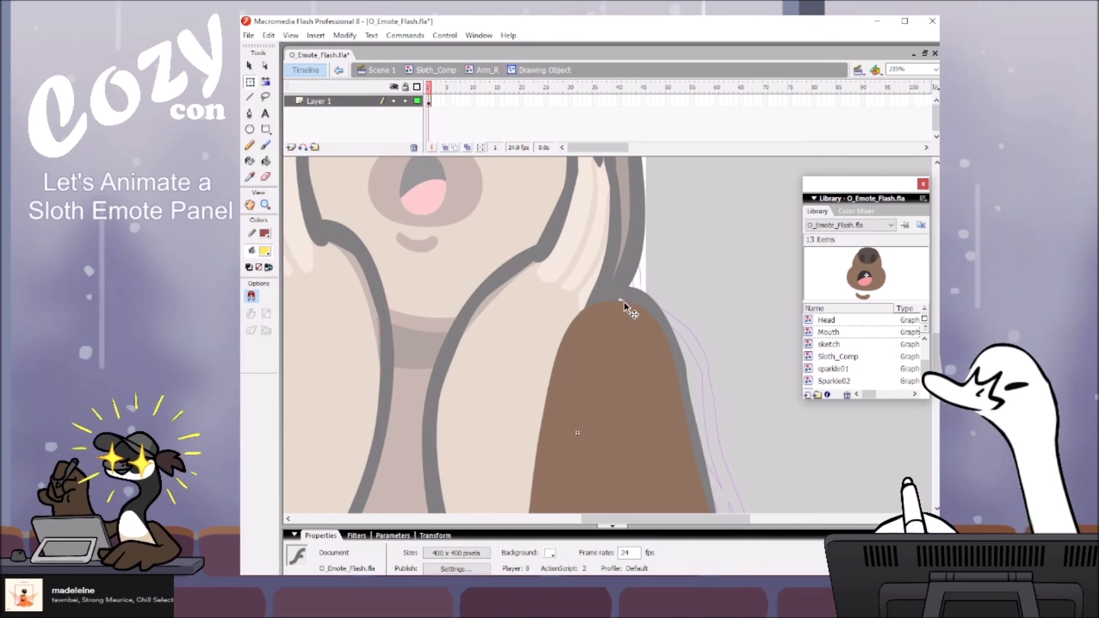
drag(619, 299, 620, 295)
ctrl+shift+click(635, 360)
drag(628, 403, 620, 346)
key(ctrl+space)
double_click(665, 213)
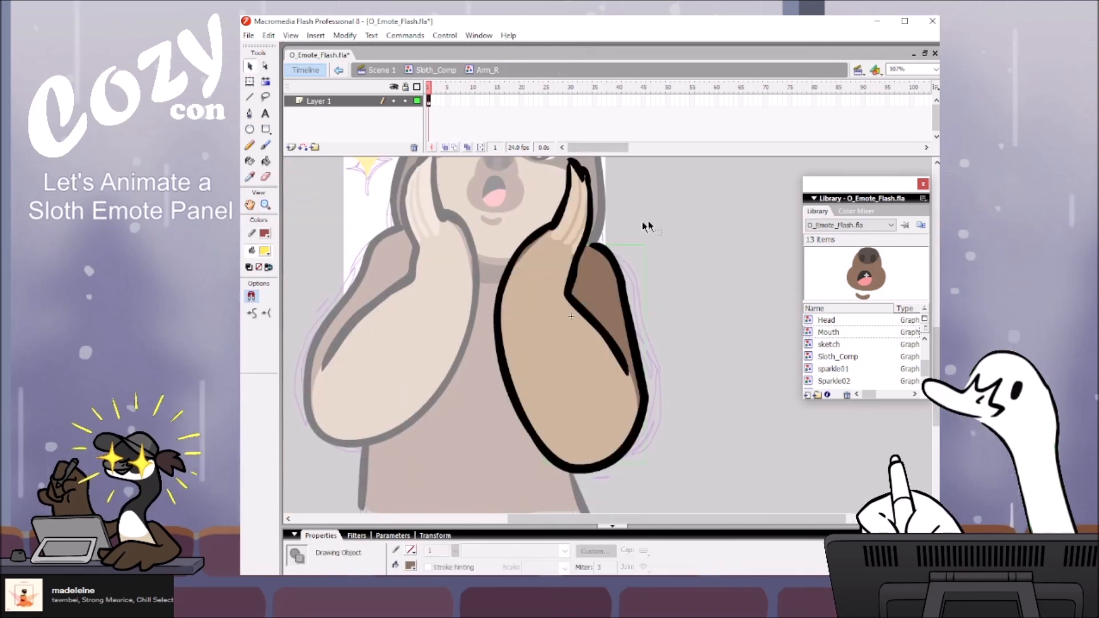
Step: Return from Arm_R to Sloth_Comp and check the start pose's arms, moving the playhead to frame 2
key(ctrl+space)
drag(637, 222, 595, 260)
alt+click(575, 279)
alt+click(526, 344)
alt+click(526, 343)
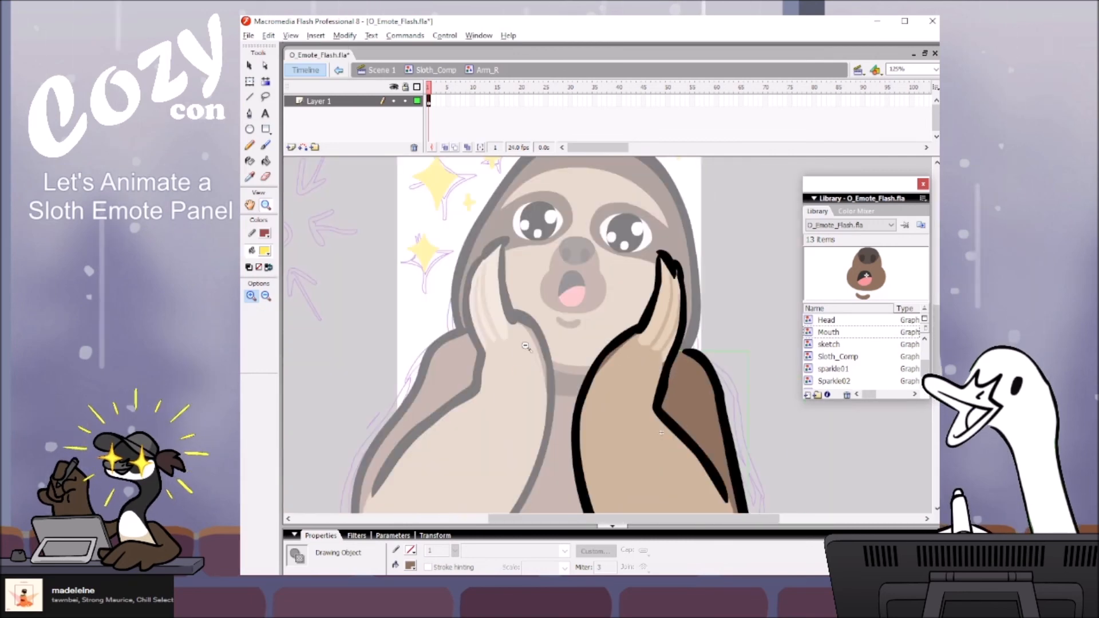
key(v)
double_click(737, 238)
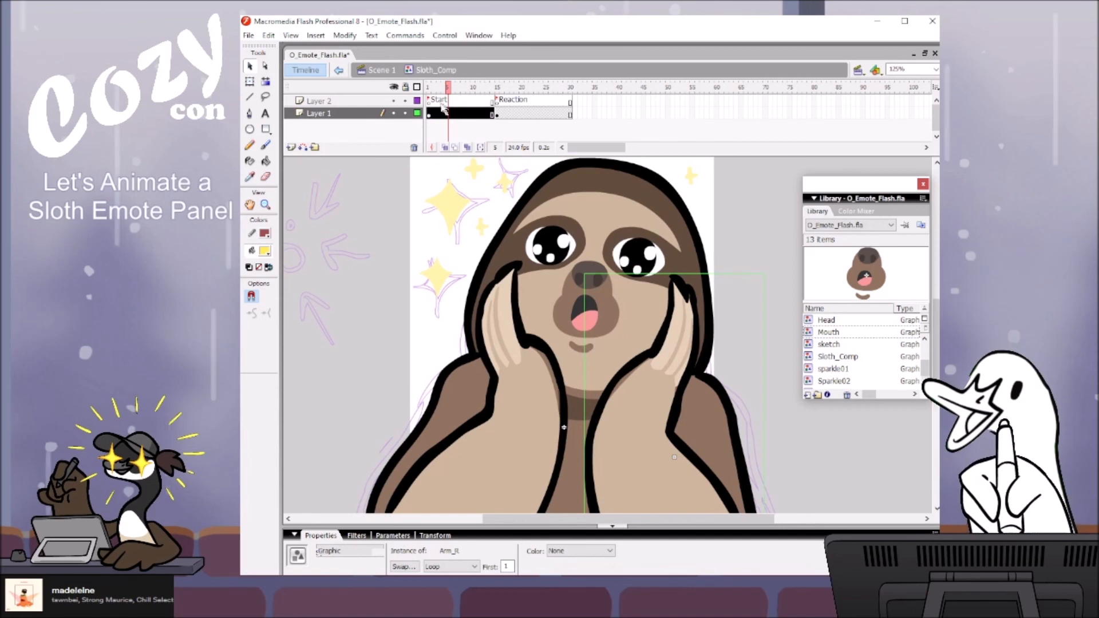
mouse_move(446, 89)
mouse_down()
mouse_move(524, 88)
mouse_move(436, 84)
mouse_up()
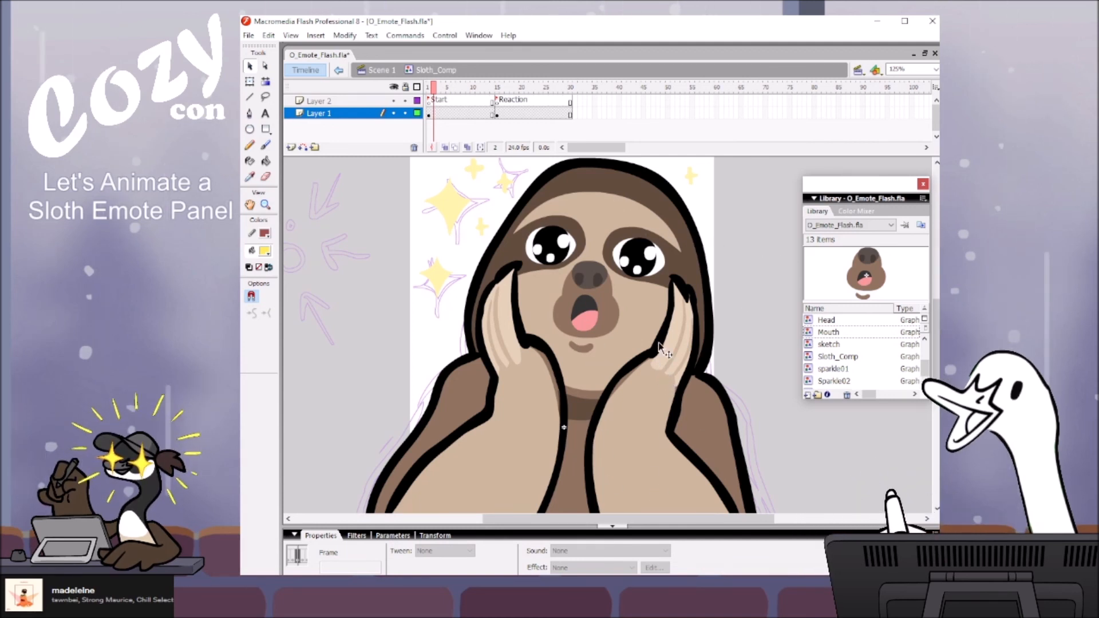
Step: Test the movie to review the animation with the cleaned-up arms
key(alt+Tab)
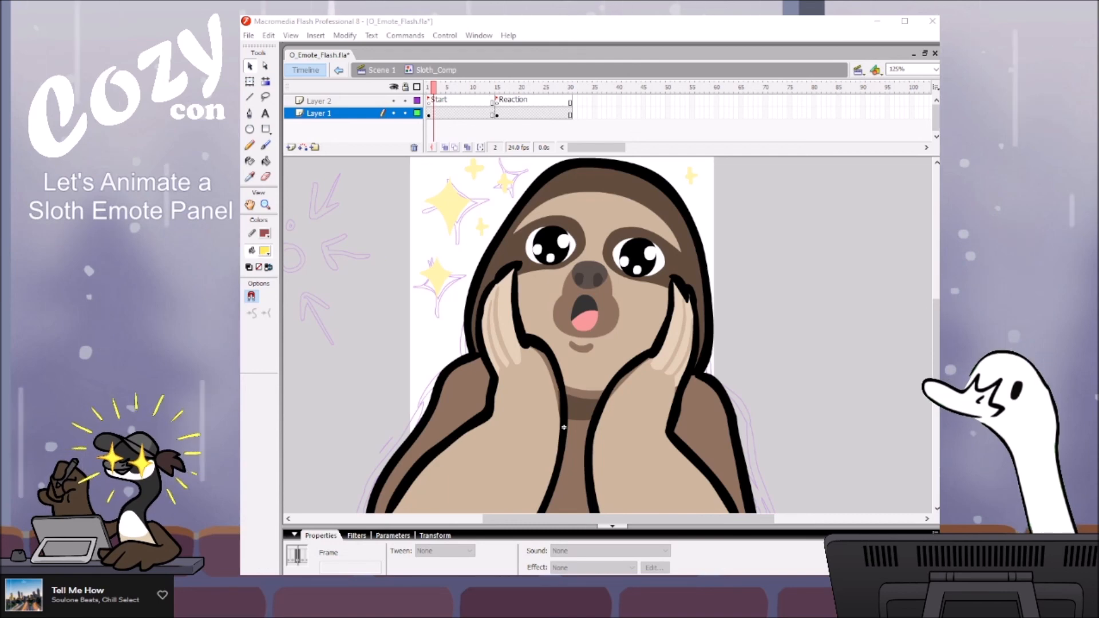
click(811, 381)
key(ctrl+Return)
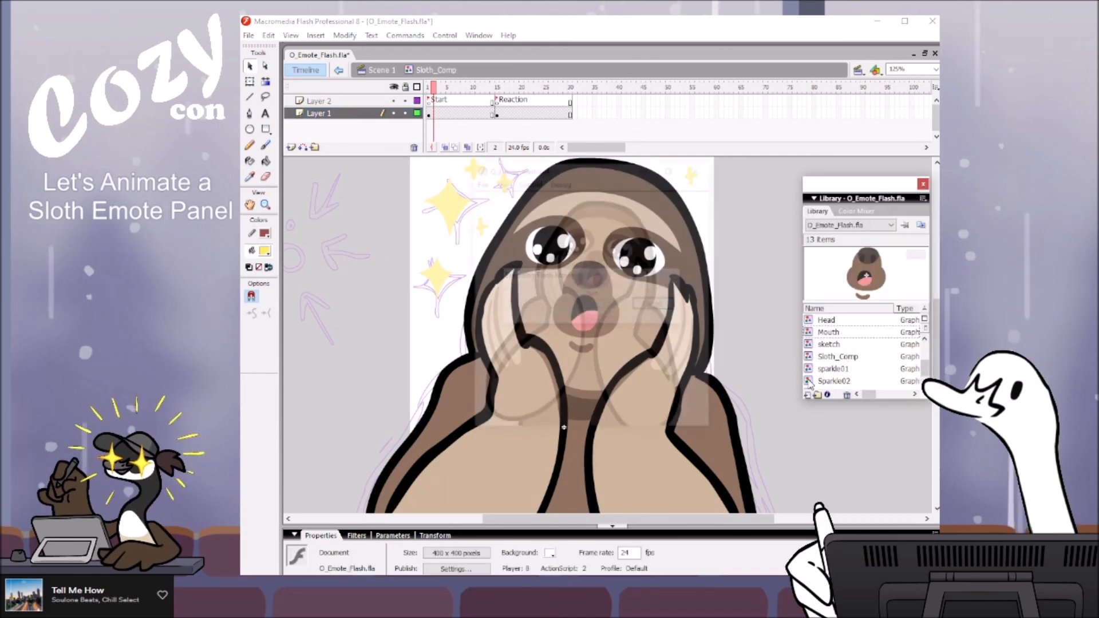